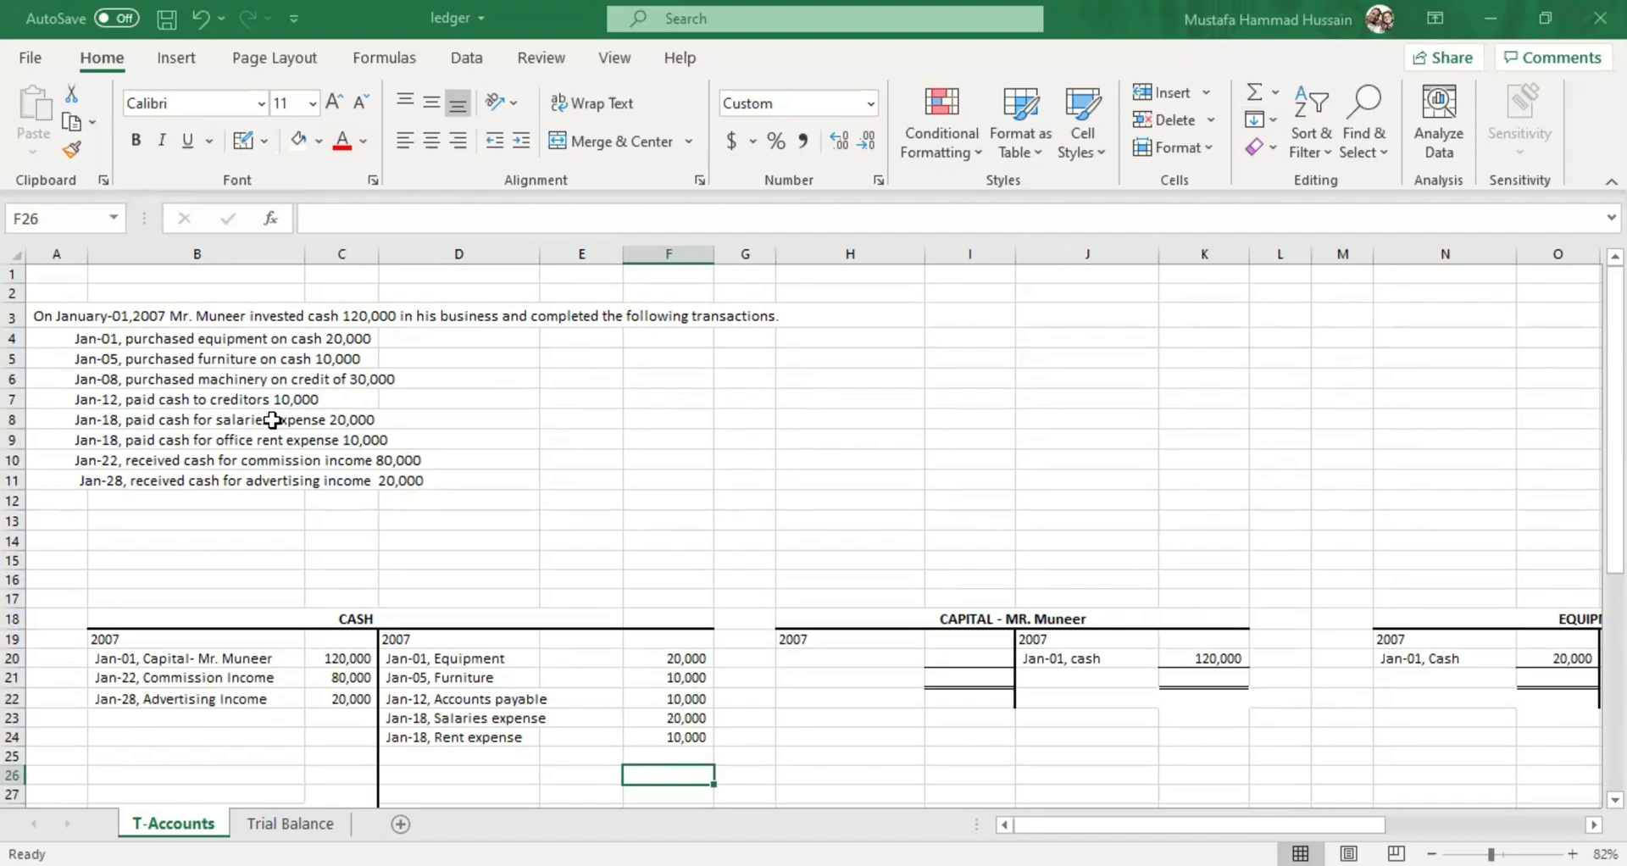
# Examine the January 2007 transaction list and the T-accounts prepared from it, starting with the Cash account
pyautogui.moveTo(67, 310); pyautogui.dragTo(737, 476)
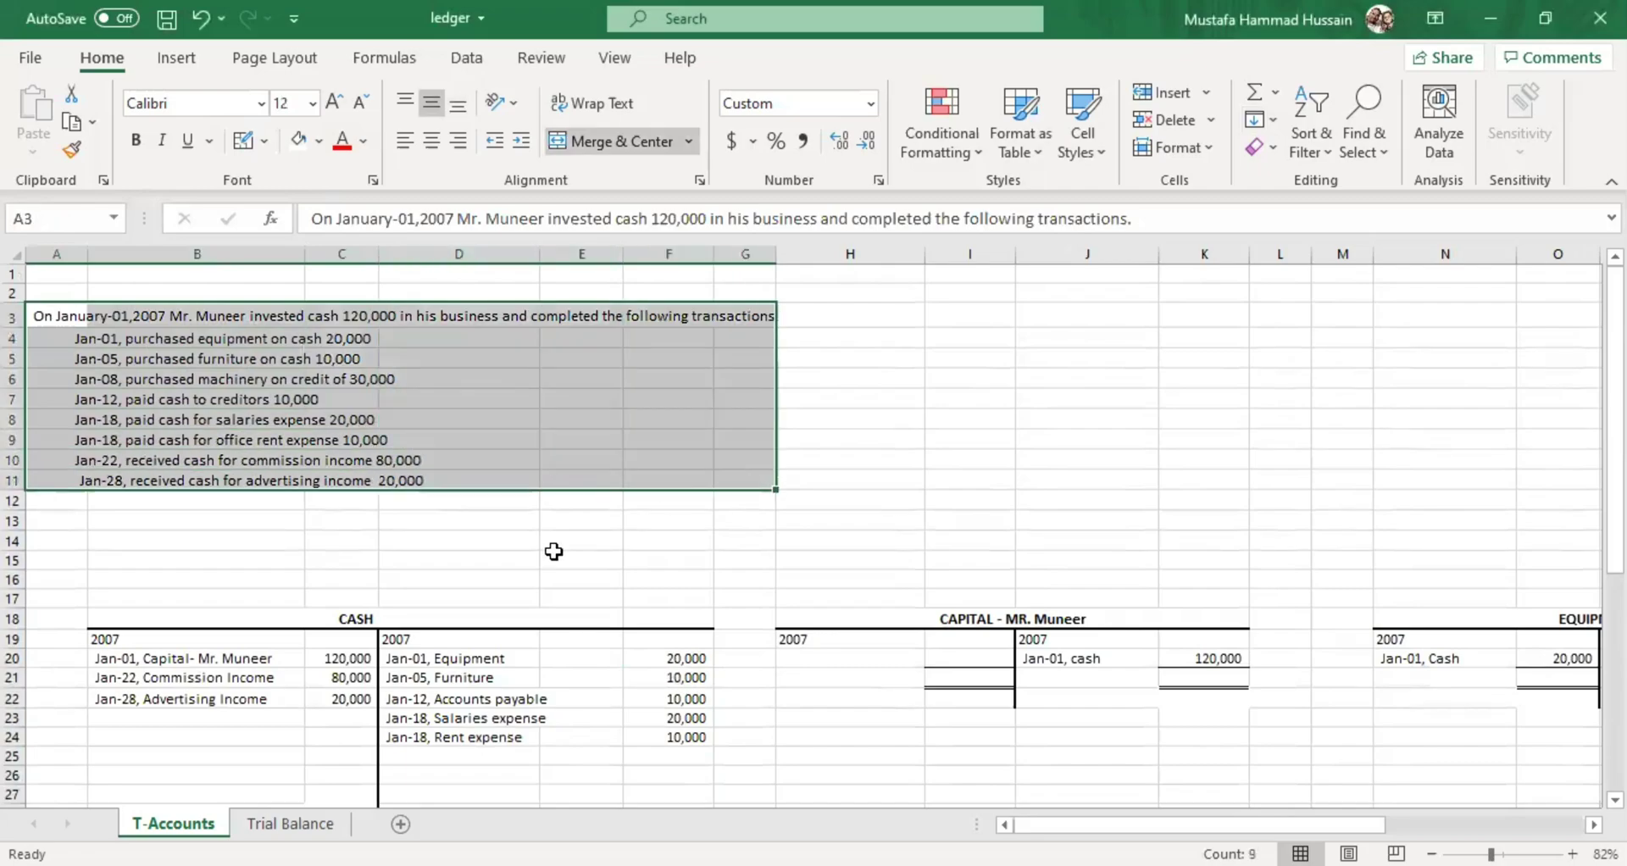
pyautogui.scroll(-1, 546, 553)
pyautogui.scroll(-1, 546, 554)
pyautogui.click(281, 555)
pyautogui.click(252, 539)
pyautogui.moveTo(252, 543); pyautogui.dragTo(689, 606)
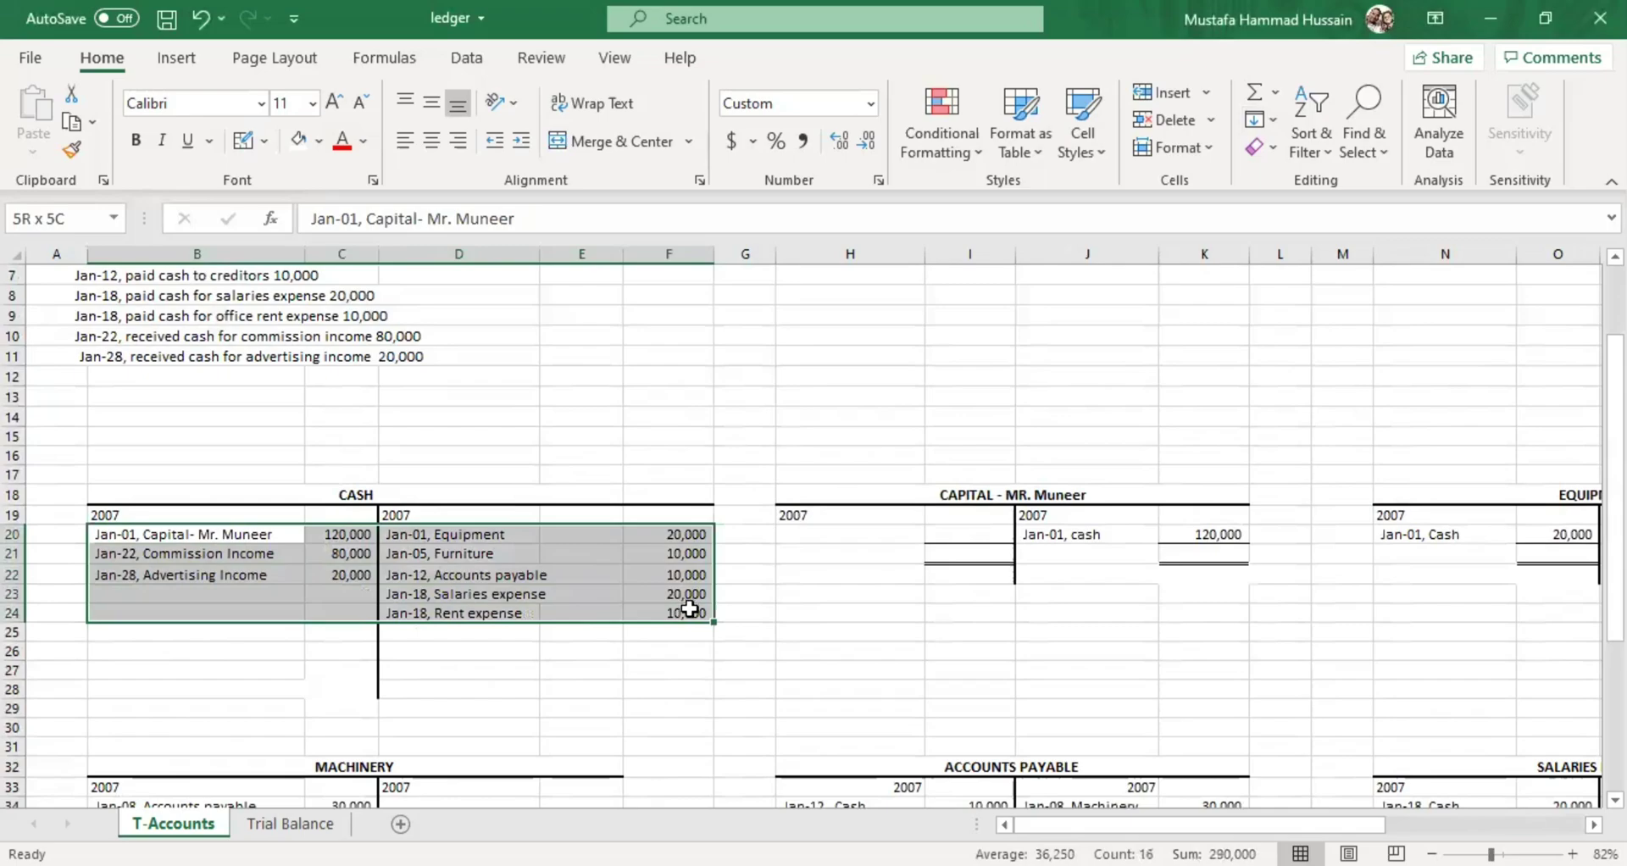
pyautogui.click(574, 675)
pyautogui.moveTo(285, 539); pyautogui.dragTo(695, 623)
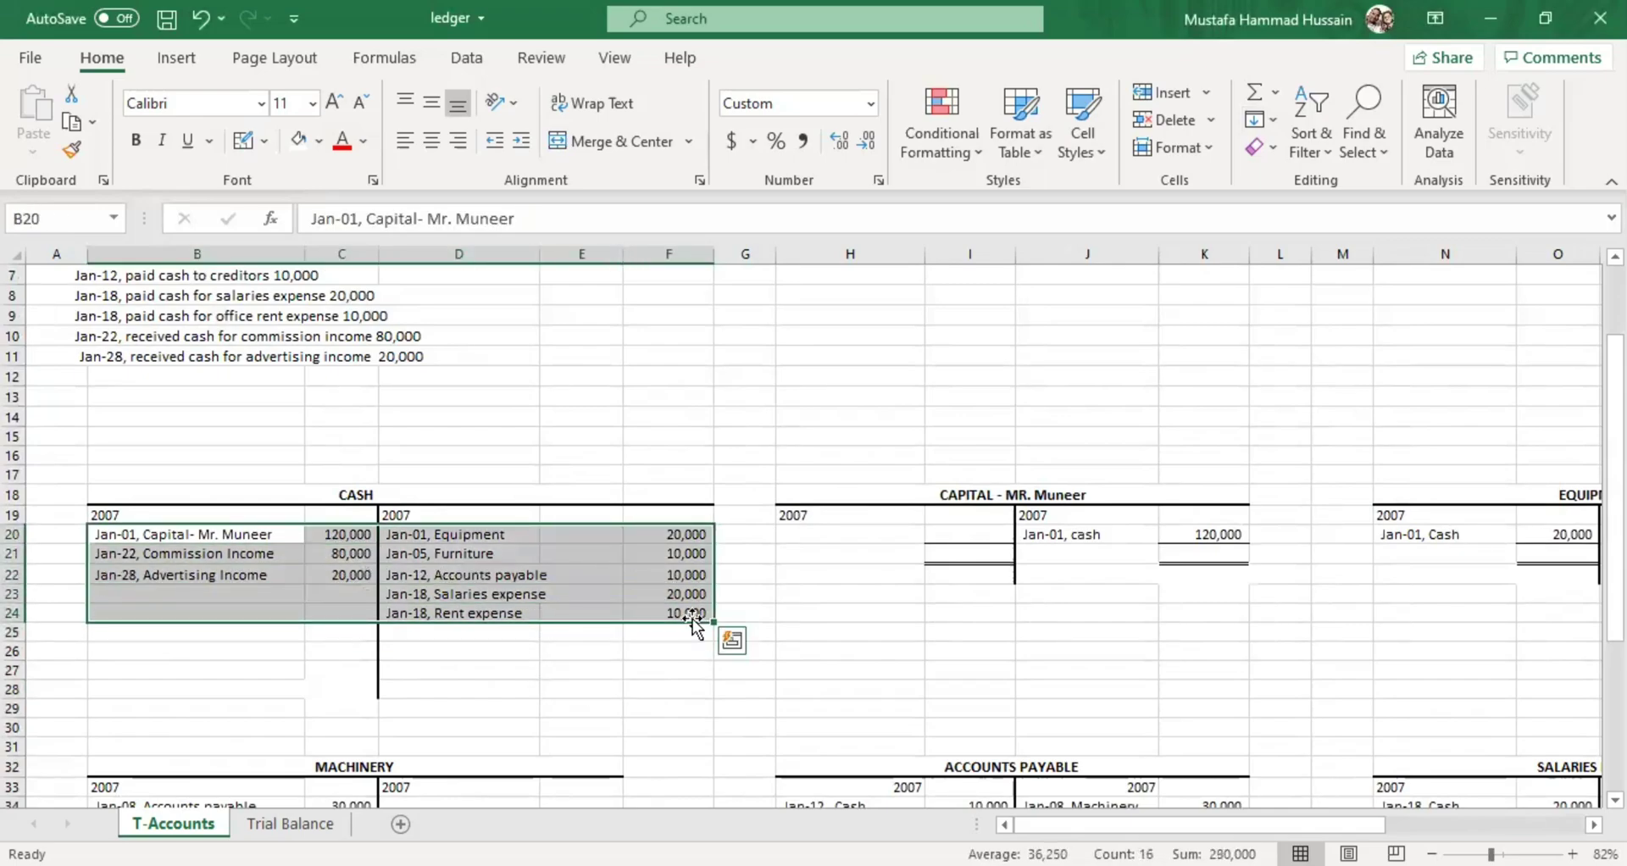
pyautogui.click(1006, 716)
pyautogui.scroll(-6, 809, 635)
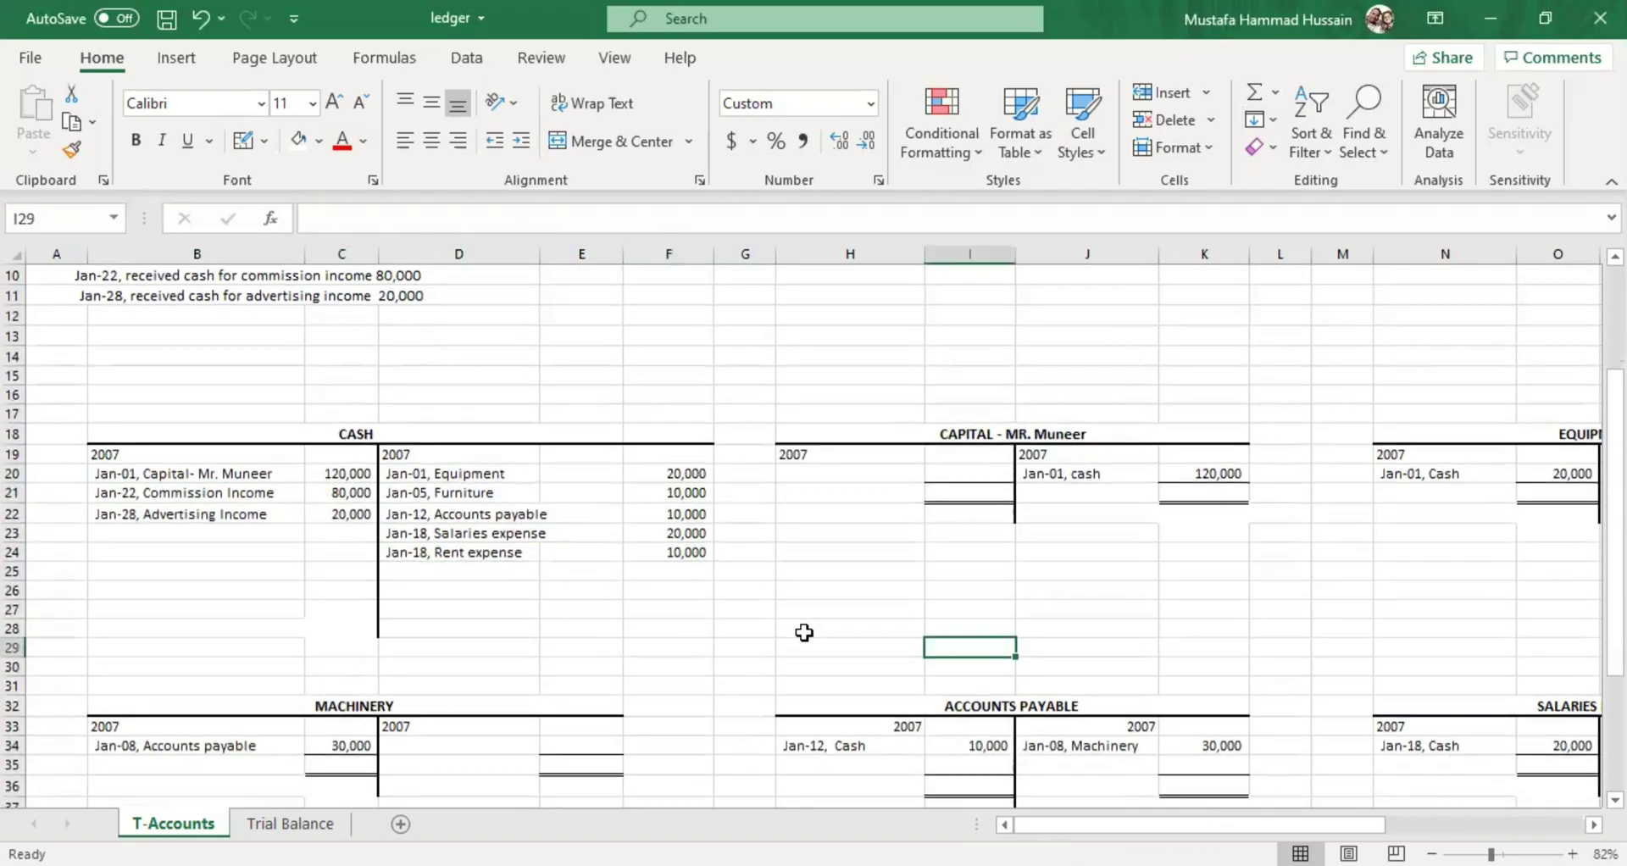
pyautogui.moveTo(1053, 825); pyautogui.dragTo(987, 804)
pyautogui.scroll(5, 836, 702)
pyautogui.scroll(1, 692, 640)
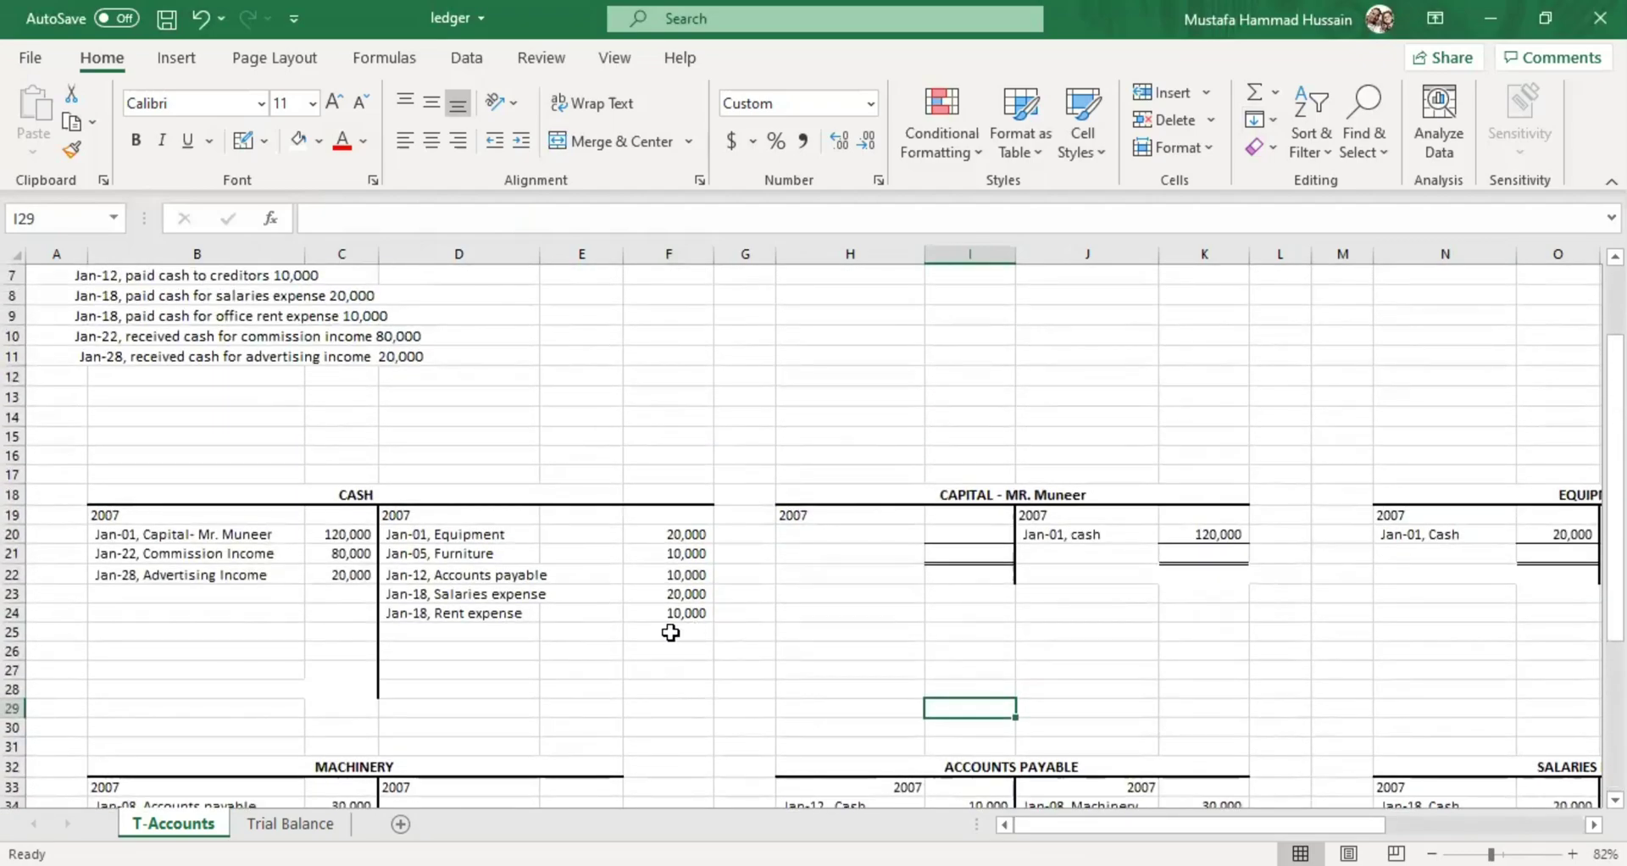
pyautogui.scroll(2, 509, 608)
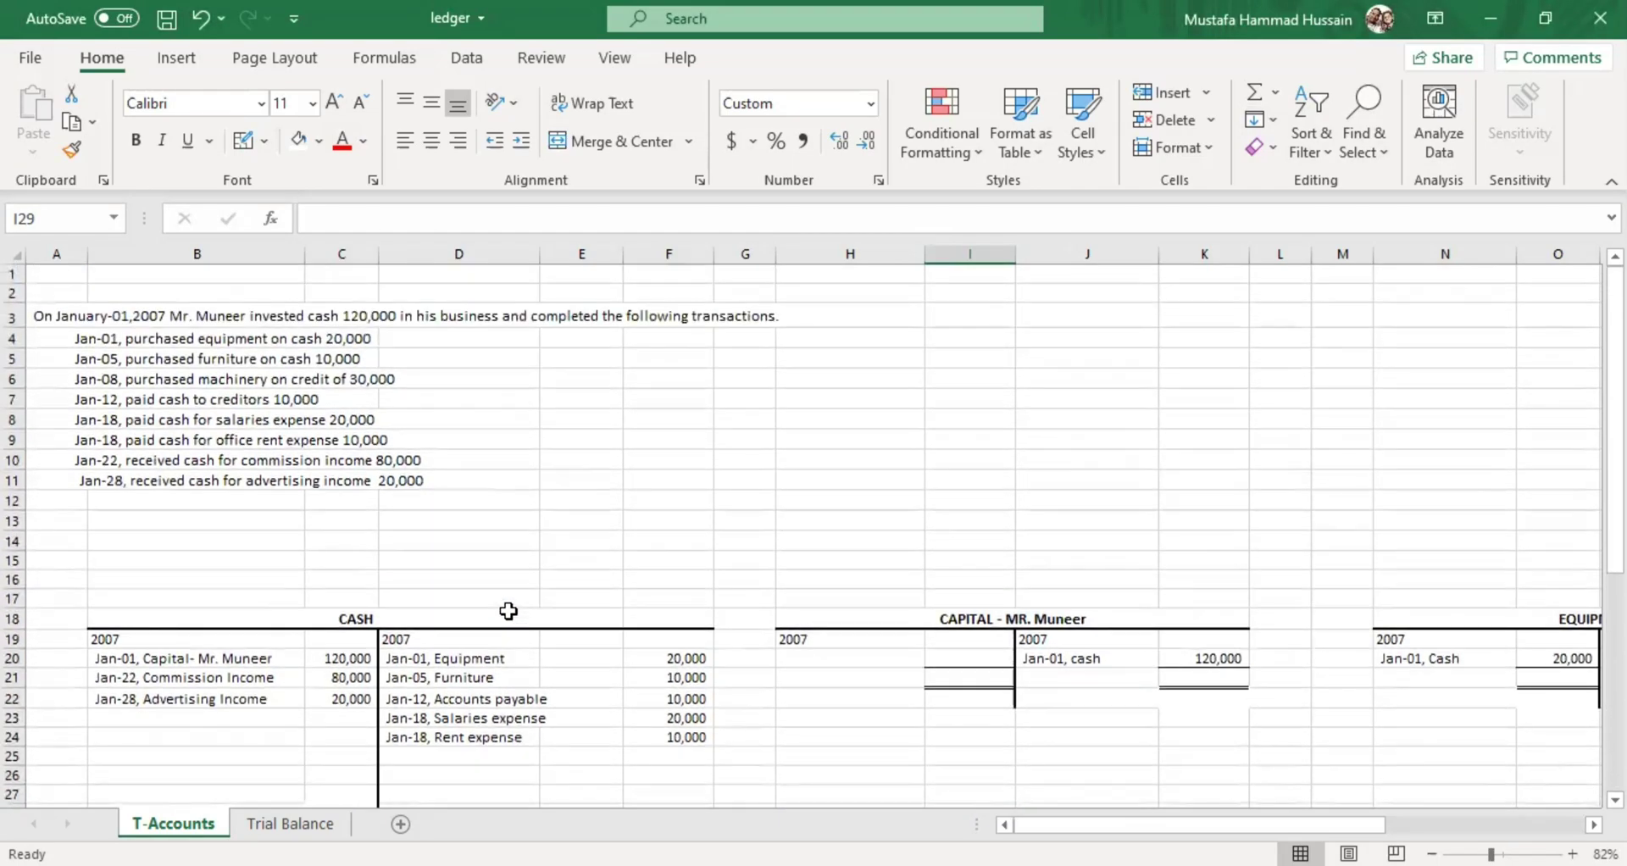
# Compare the debit and credit entries in the Cash T-account with the listed January transactions
pyautogui.scroll(-1, 508, 610)
pyautogui.scroll(1, 435, 614)
pyautogui.scroll(-1, 246, 603)
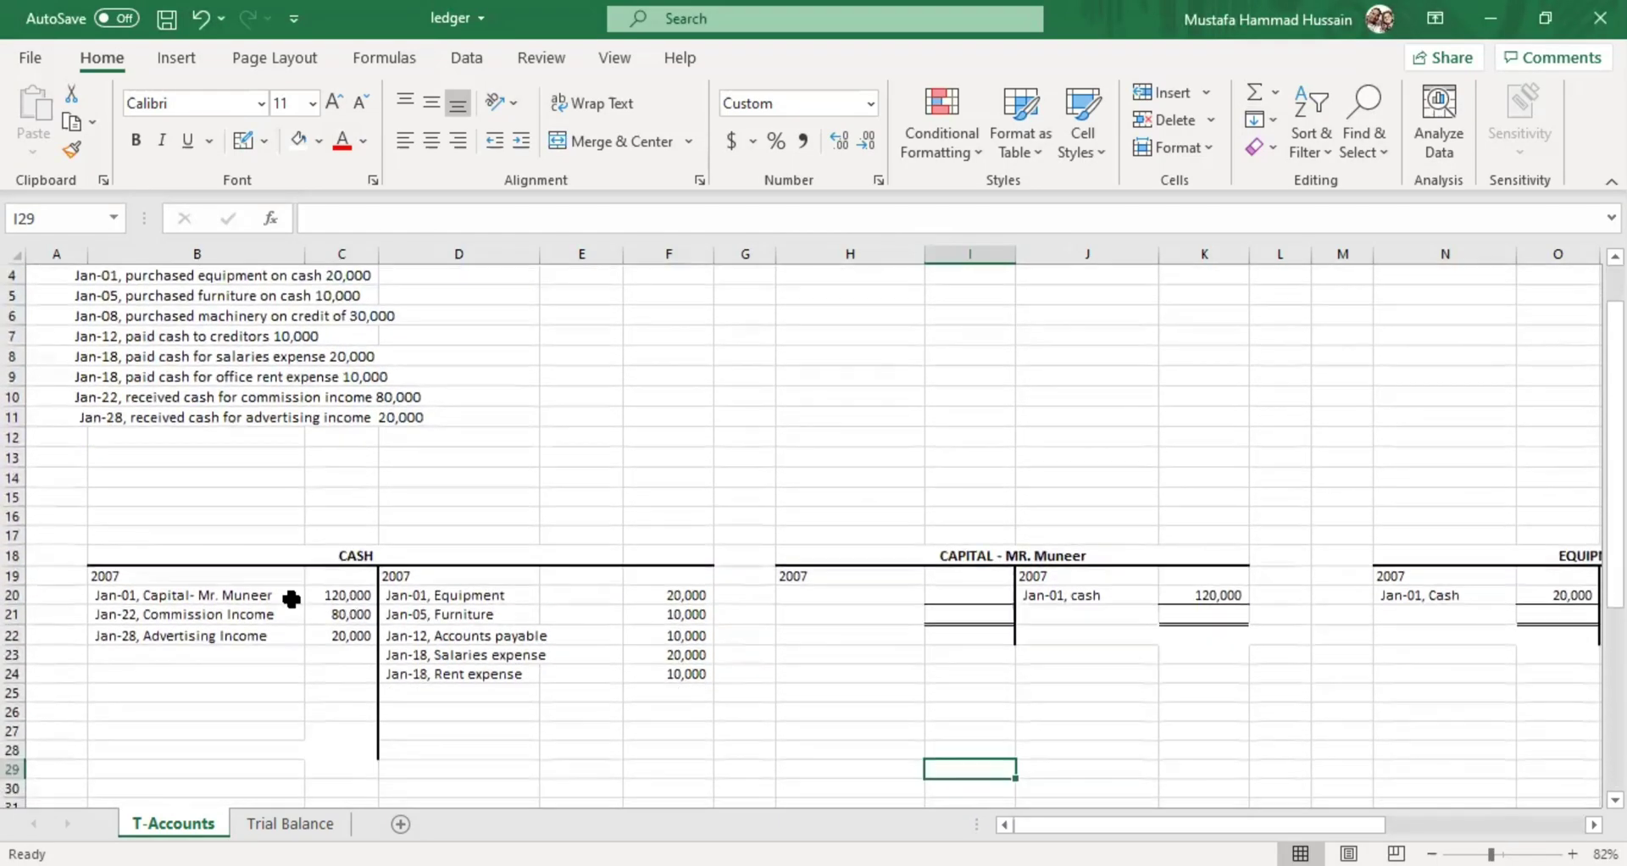
pyautogui.moveTo(176, 596); pyautogui.dragTo(646, 678)
pyautogui.click(567, 731)
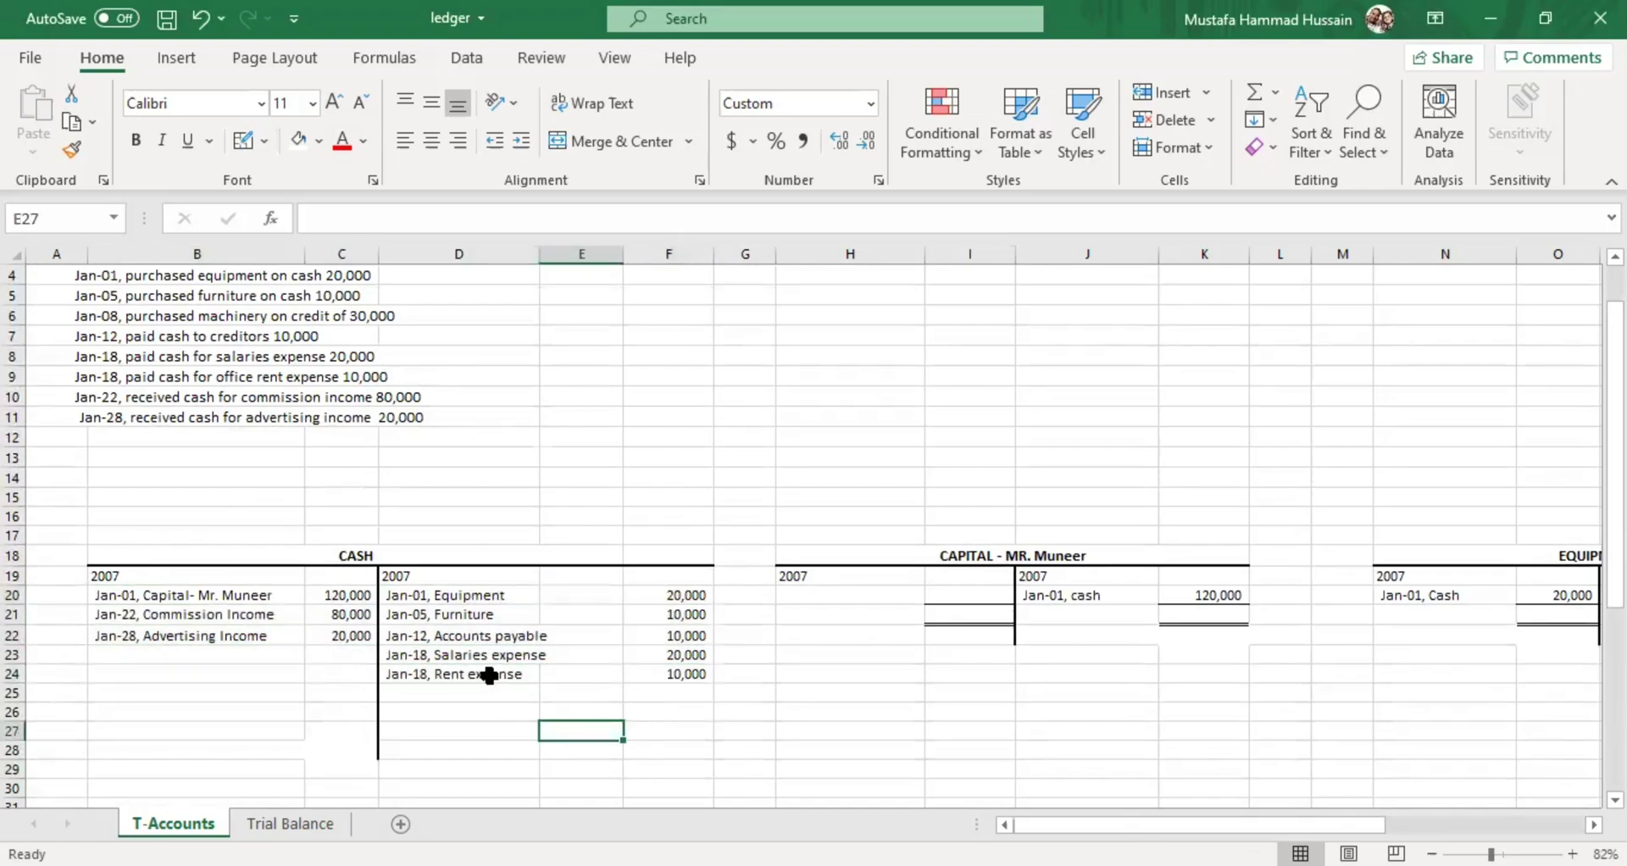
pyautogui.click(487, 673)
pyautogui.click(515, 696)
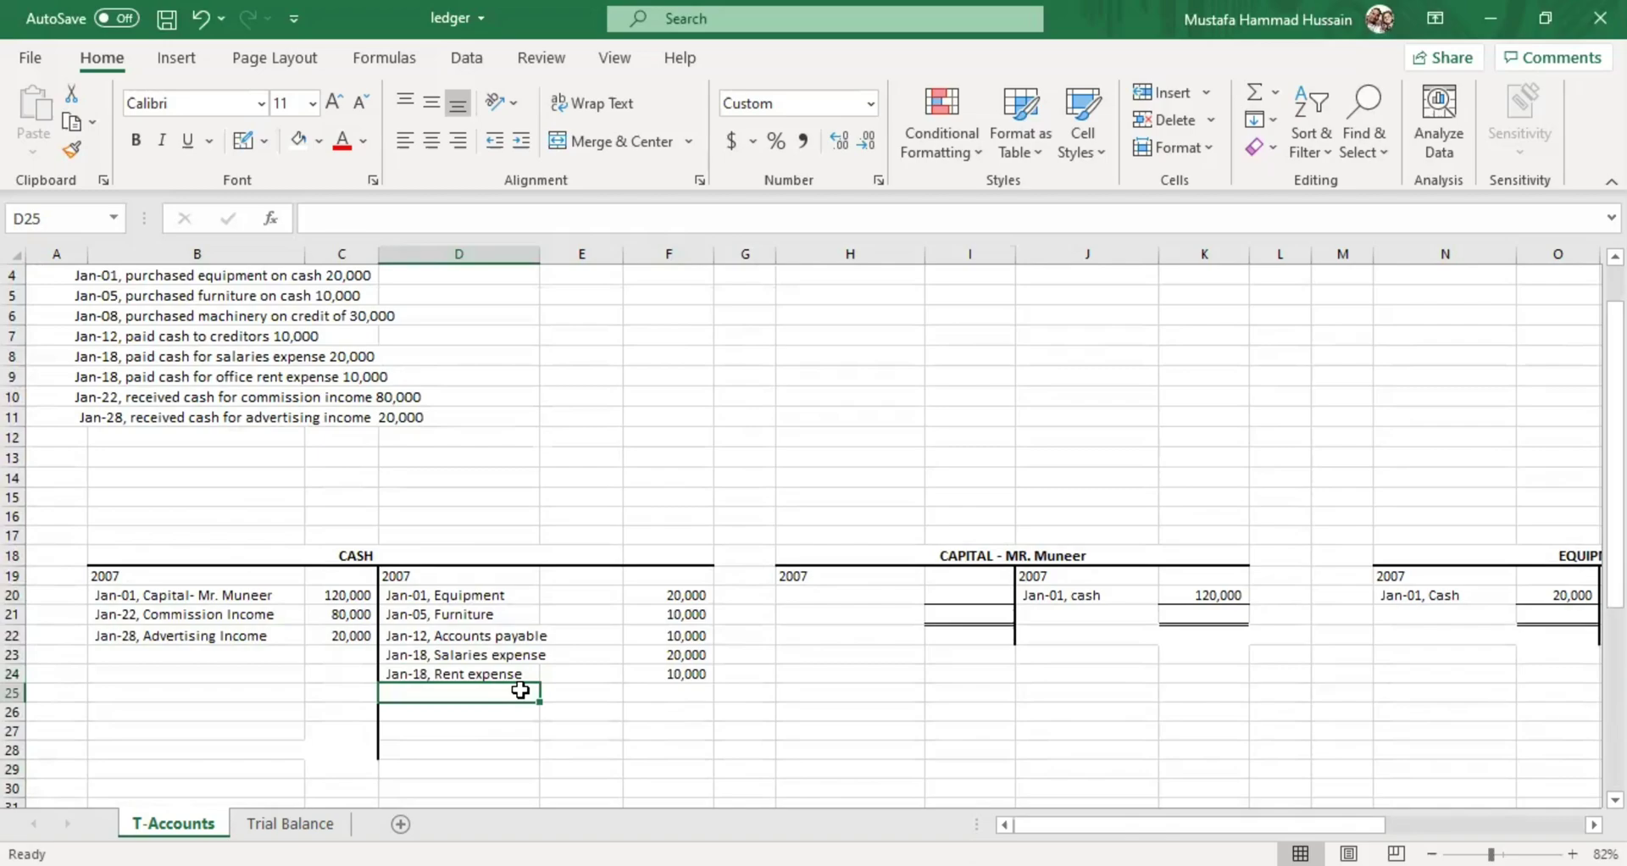
pyautogui.scroll(1, 417, 623)
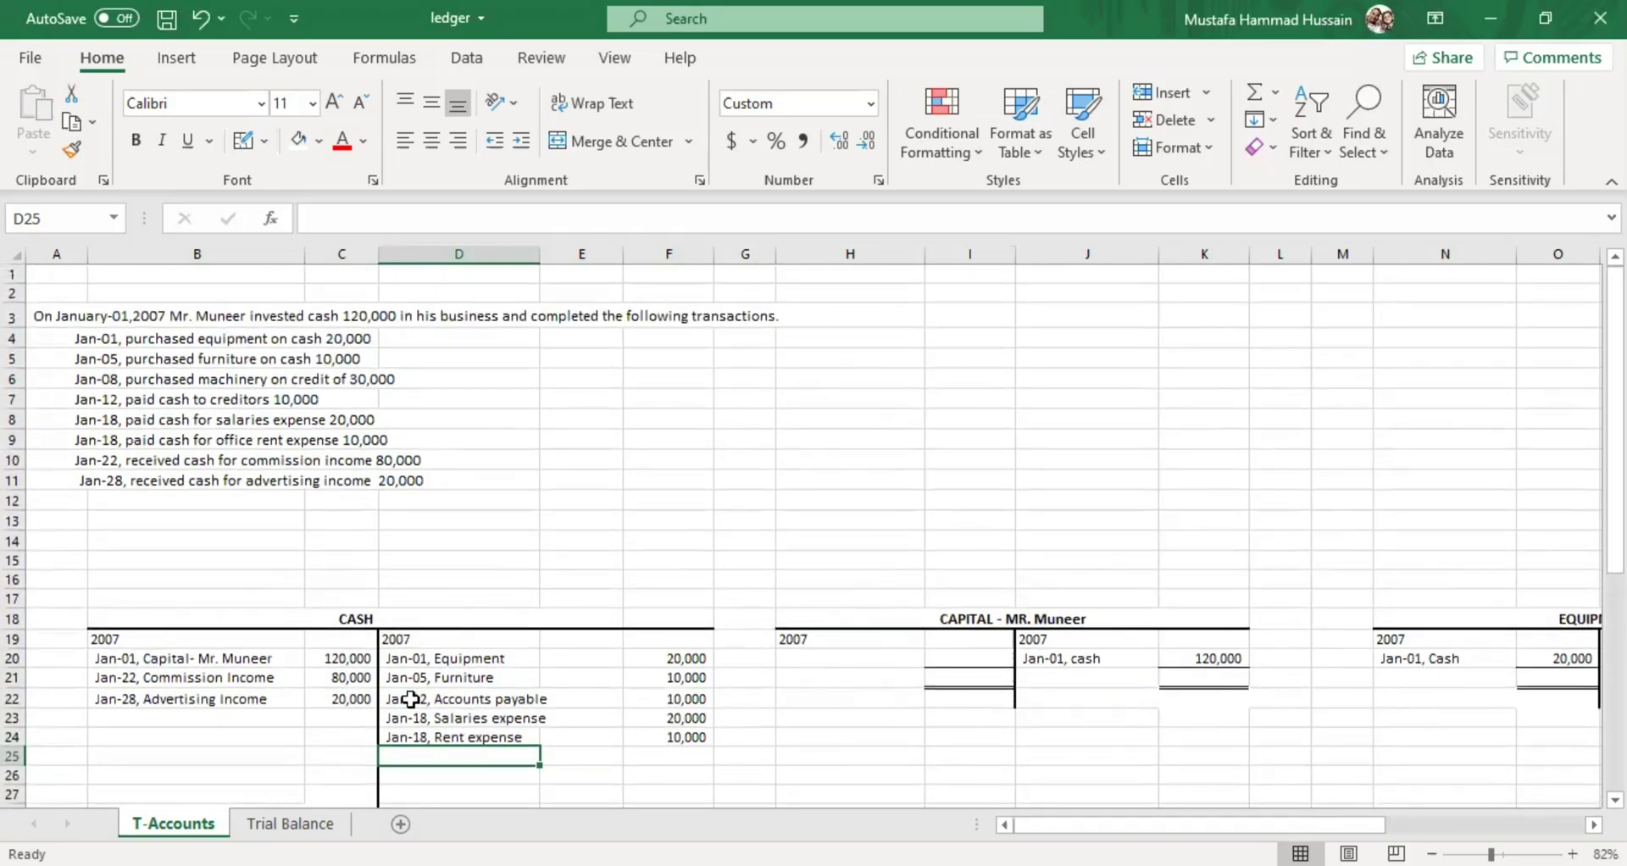
pyautogui.scroll(-1, 410, 699)
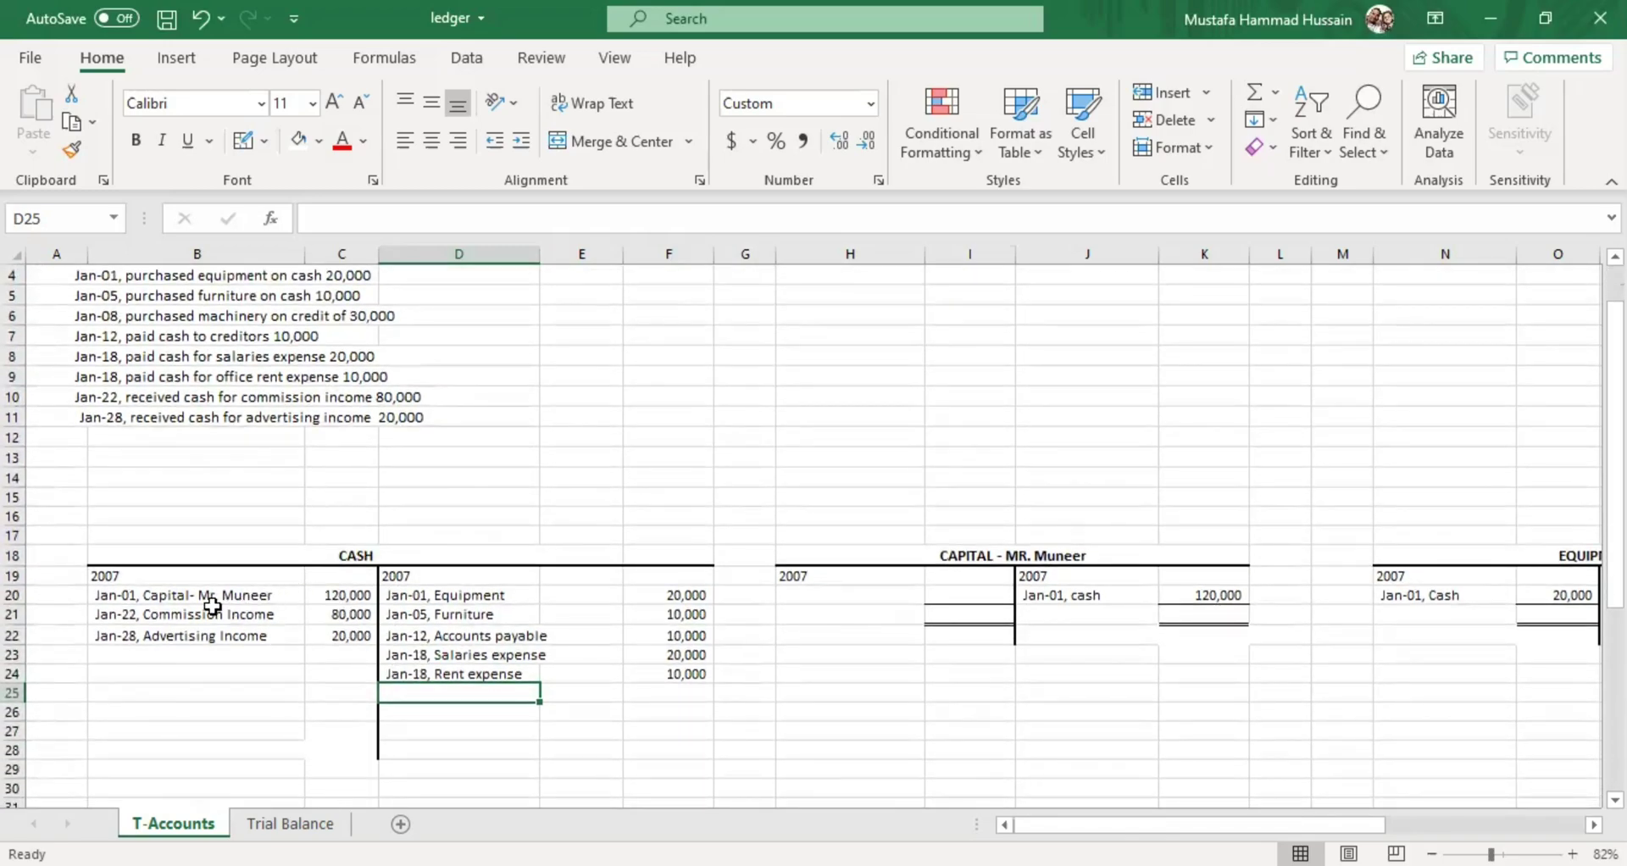
pyautogui.moveTo(203, 594); pyautogui.dragTo(669, 674)
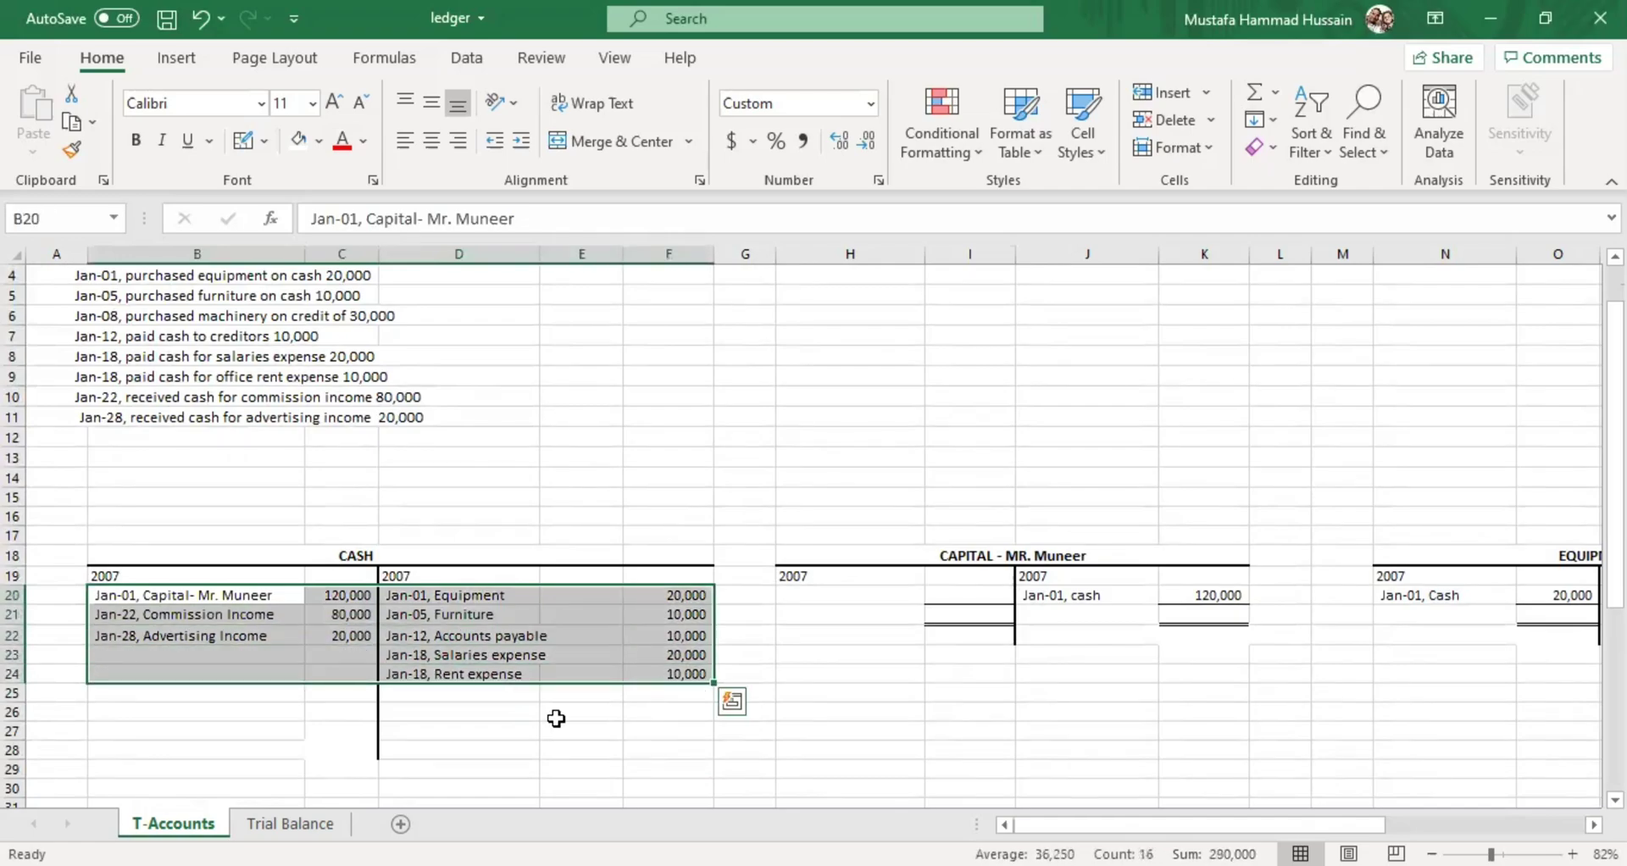
pyautogui.click(558, 718)
pyautogui.scroll(-2, 458, 648)
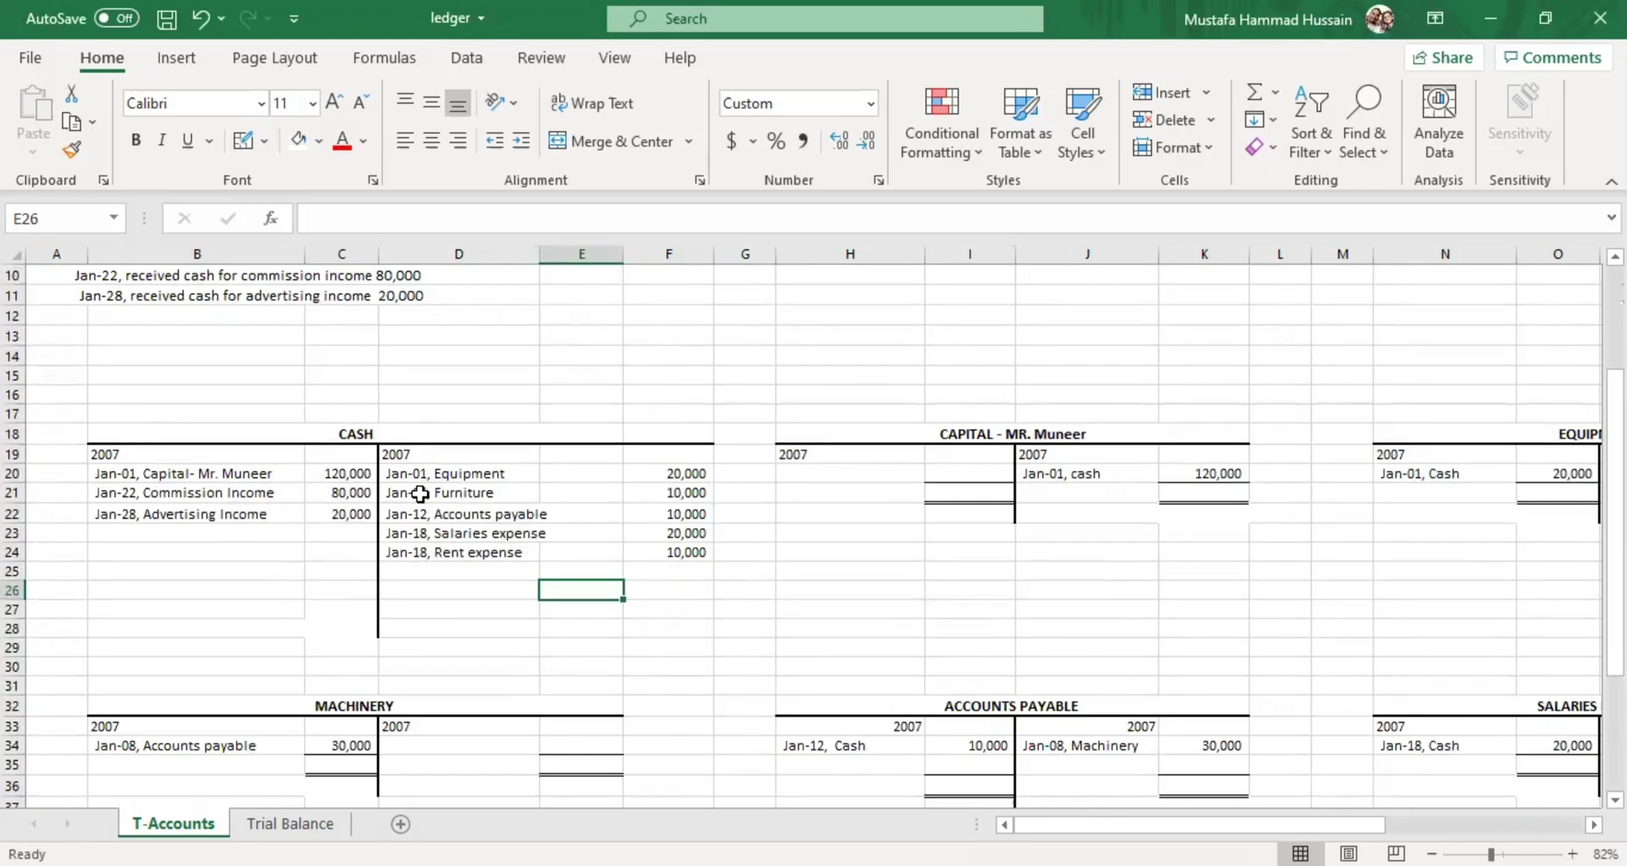
# Examine the individual debit amounts in C20:C22 and credit amounts in F20:F24 of the Cash account to compare both sides
pyautogui.click(344, 472)
pyautogui.click(352, 493)
pyautogui.click(364, 512)
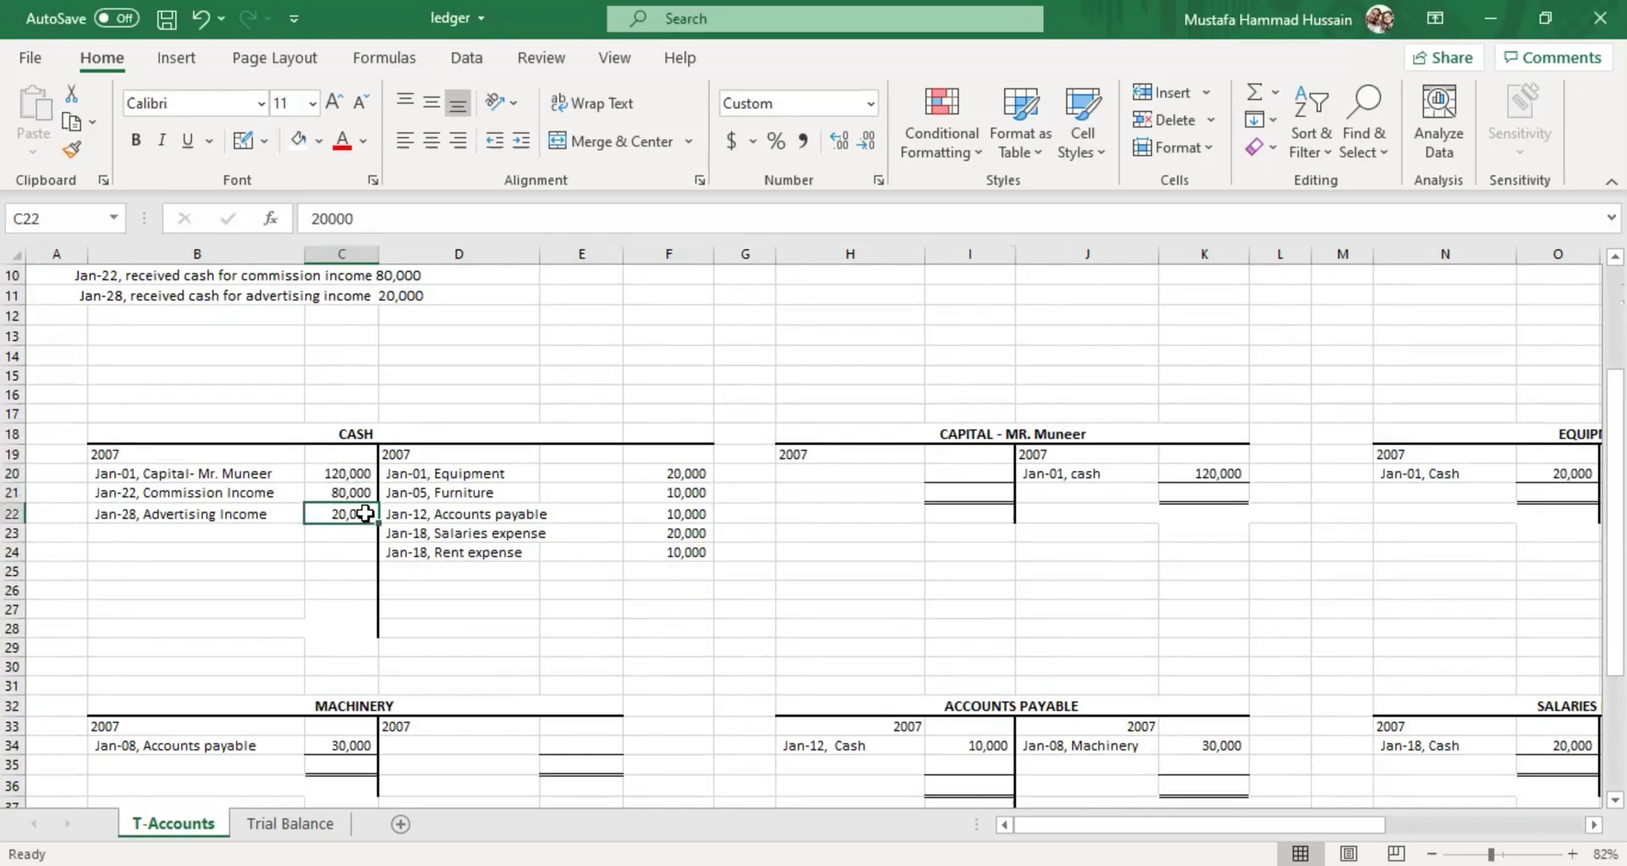
pyautogui.click(333, 475)
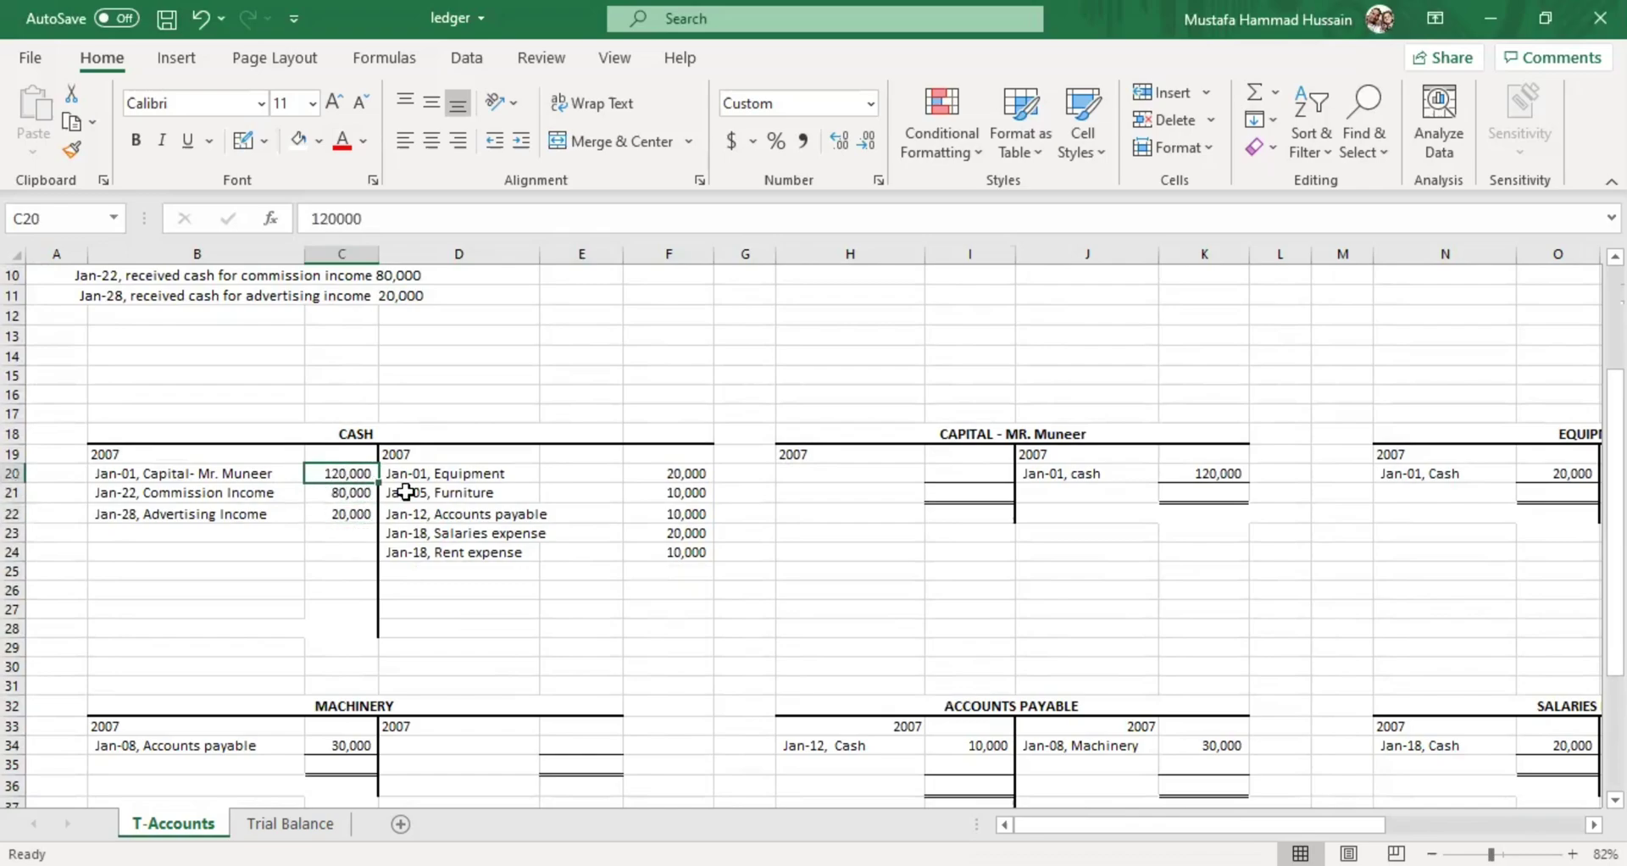
pyautogui.click(601, 477)
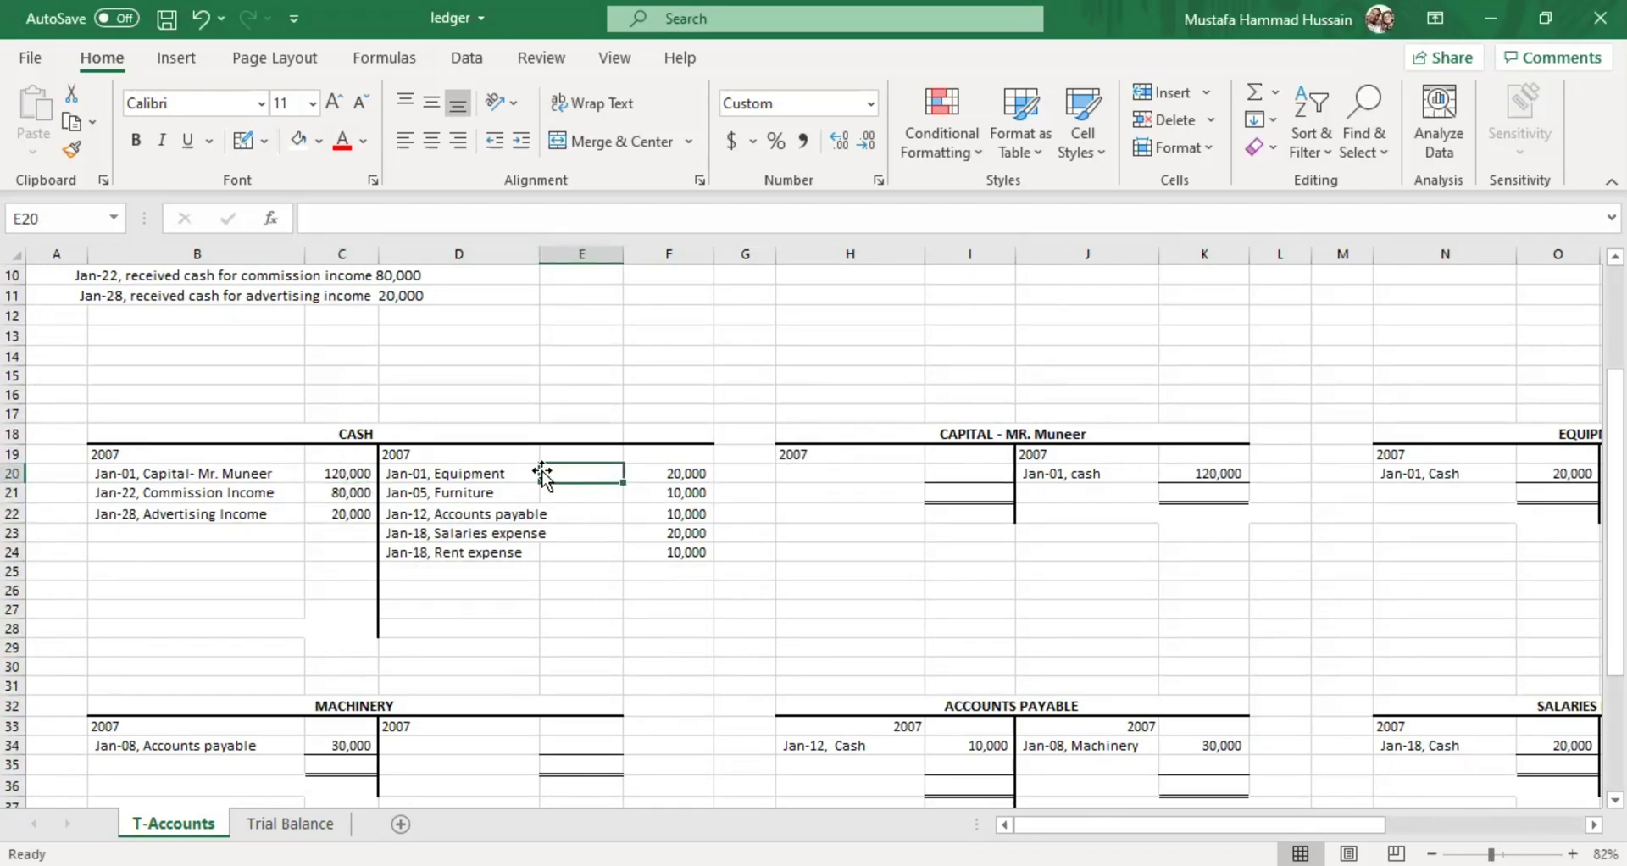
pyautogui.moveTo(373, 475); pyautogui.dragTo(657, 562)
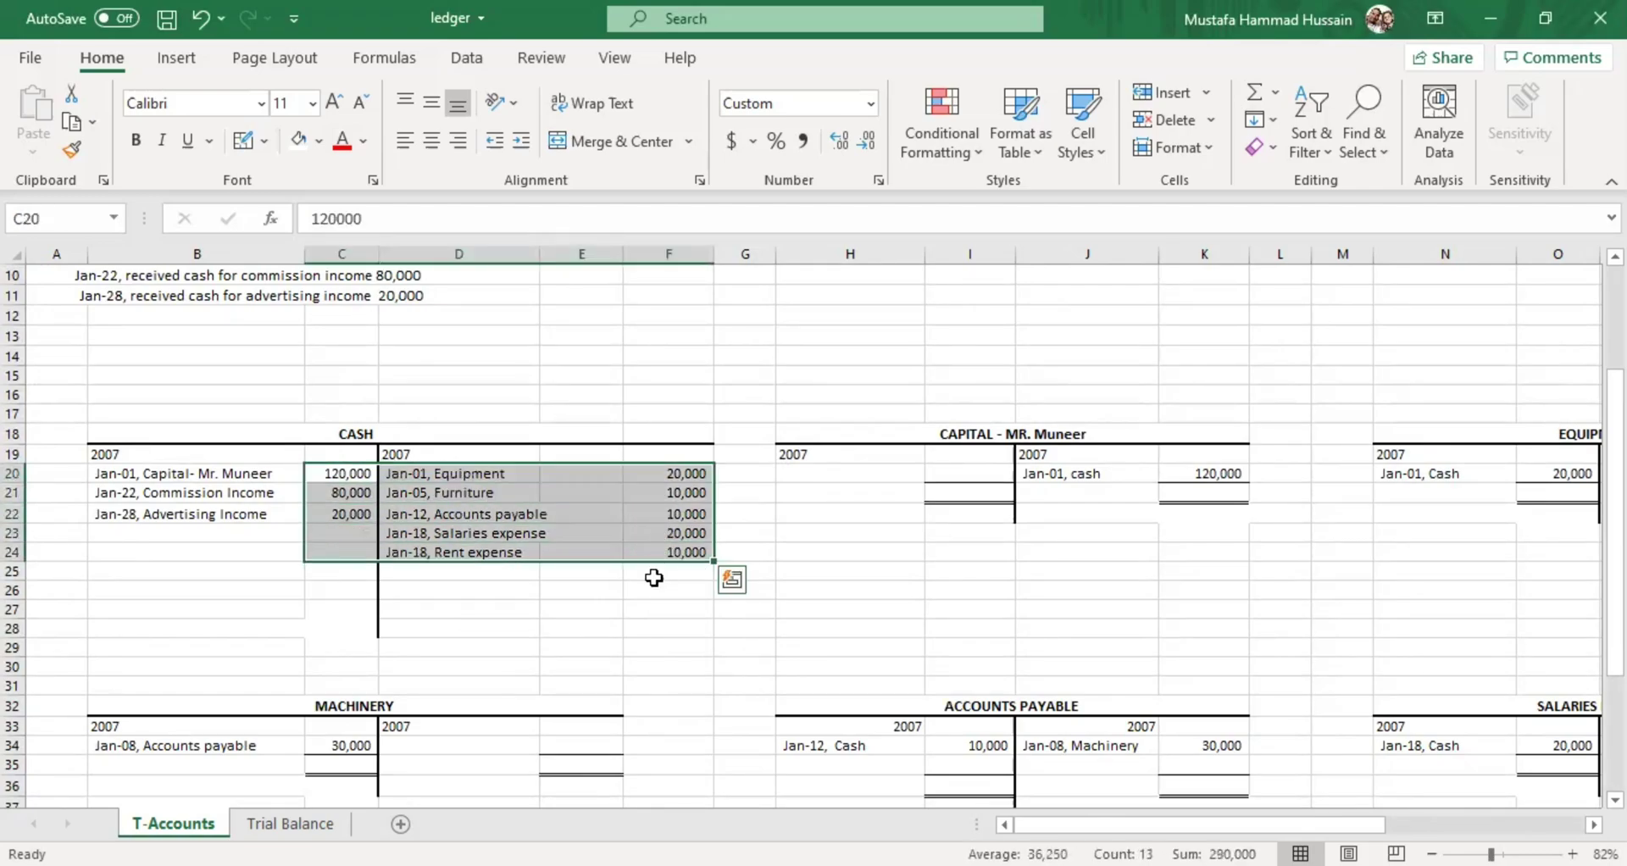
pyautogui.click(659, 569)
pyautogui.click(662, 473)
pyautogui.click(701, 496)
pyautogui.click(701, 515)
pyautogui.click(700, 533)
pyautogui.click(699, 570)
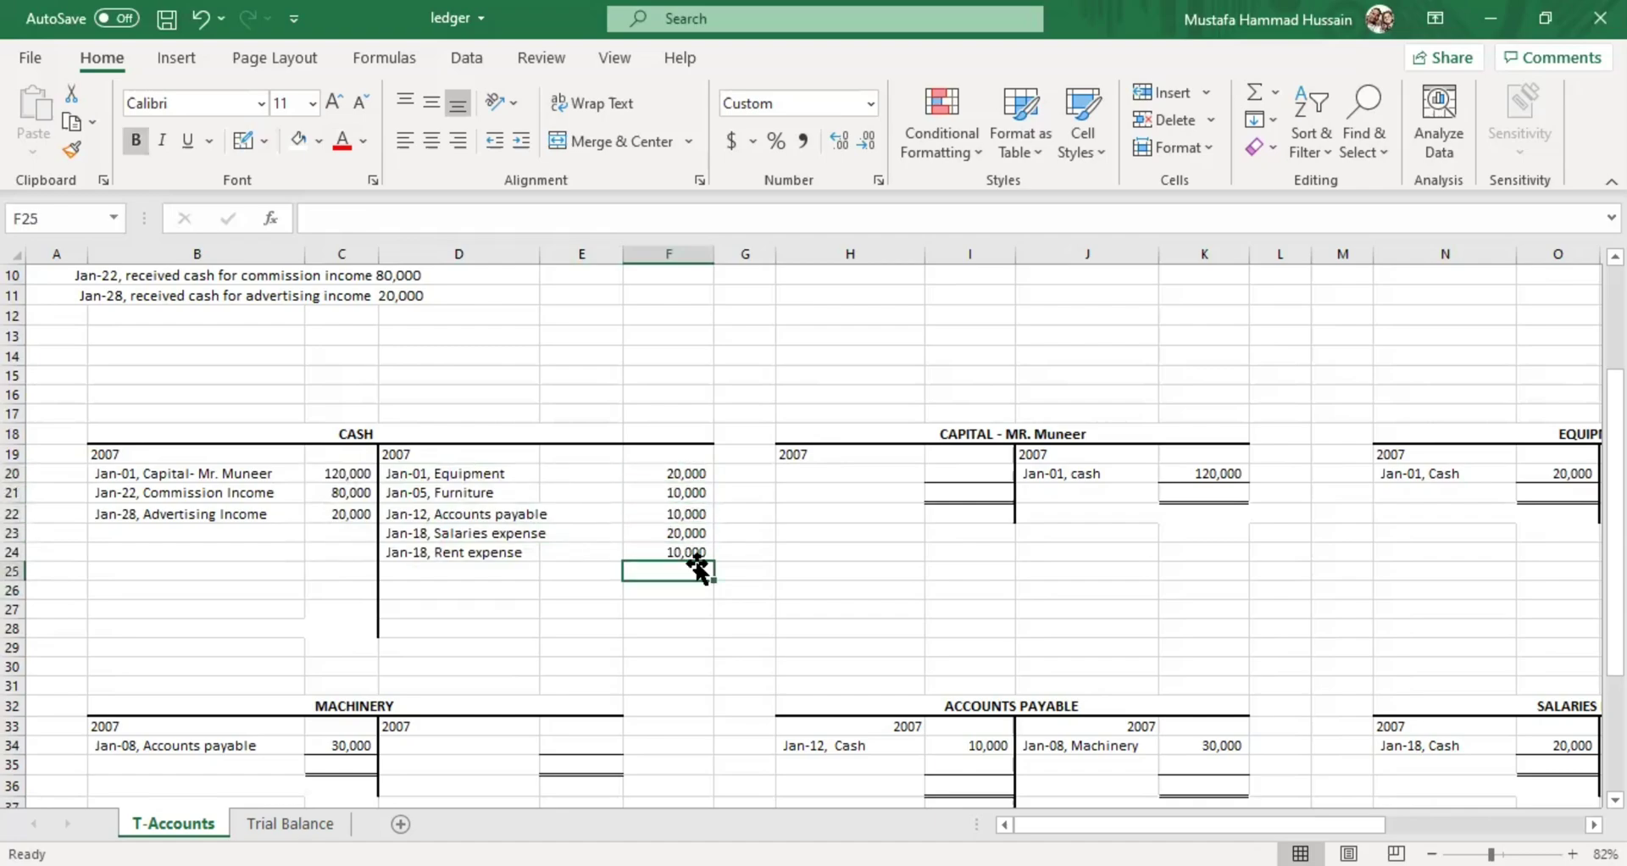
pyautogui.click(625, 514)
pyautogui.click(683, 568)
pyautogui.click(302, 515)
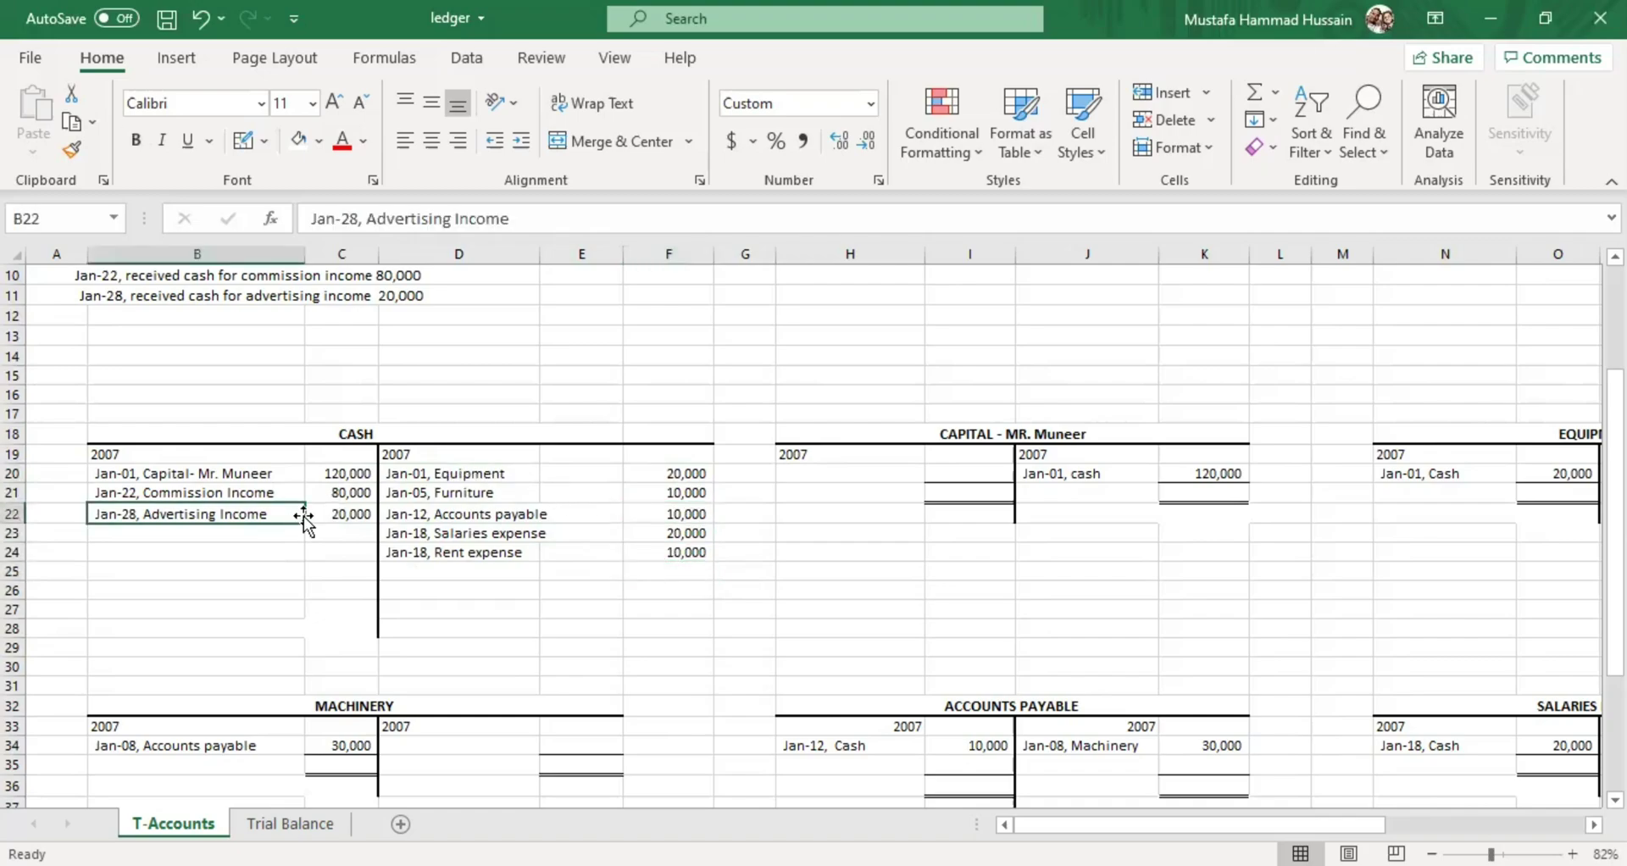
pyautogui.click(366, 537)
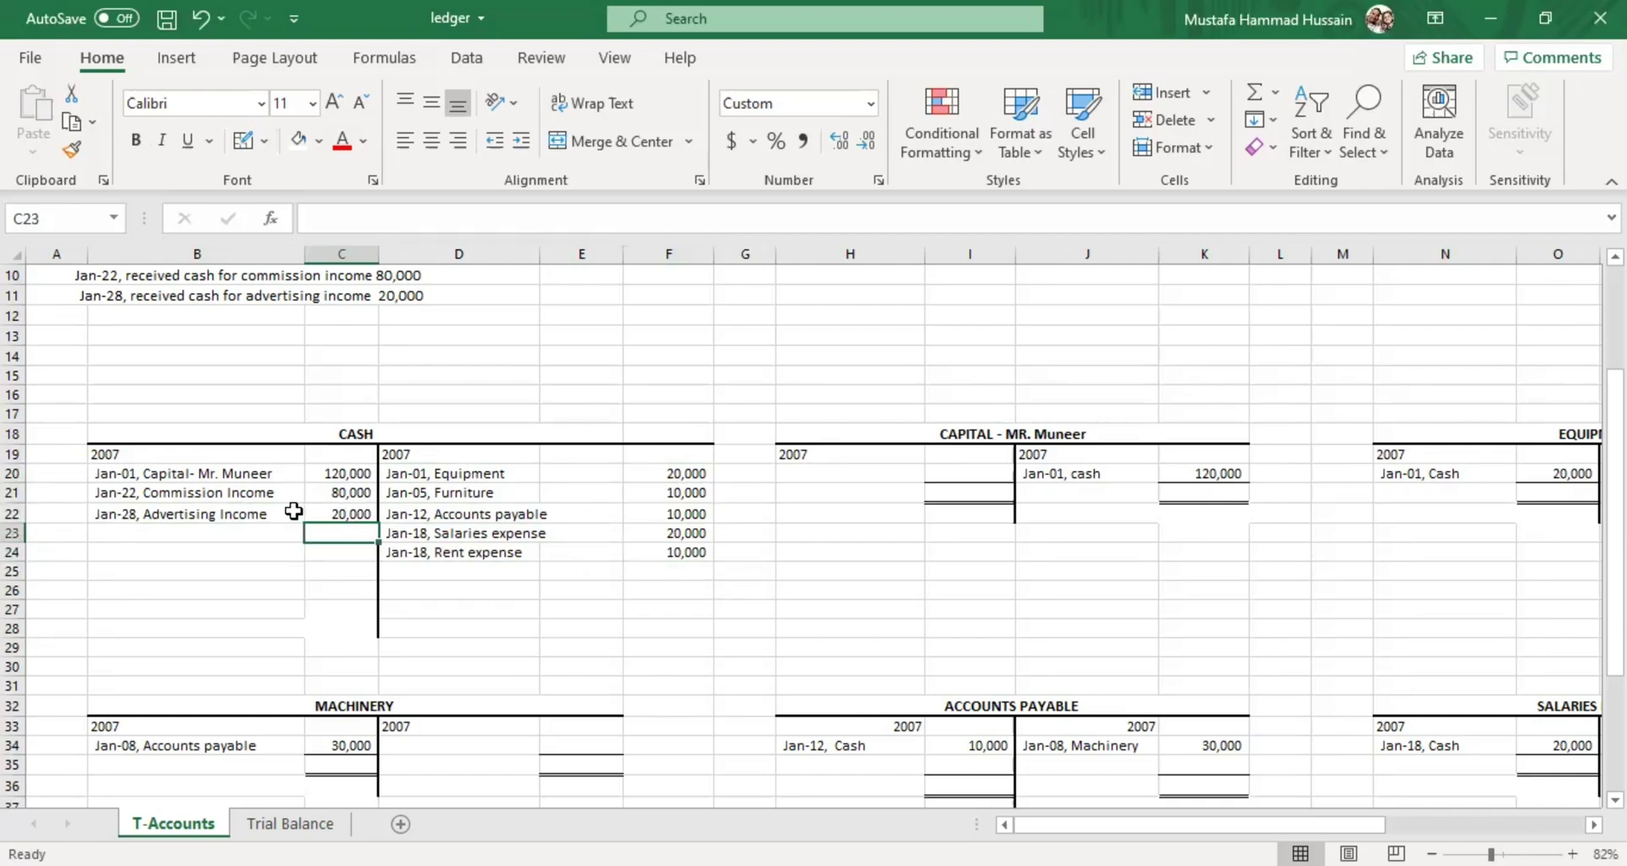
pyautogui.moveTo(123, 473); pyautogui.dragTo(372, 518)
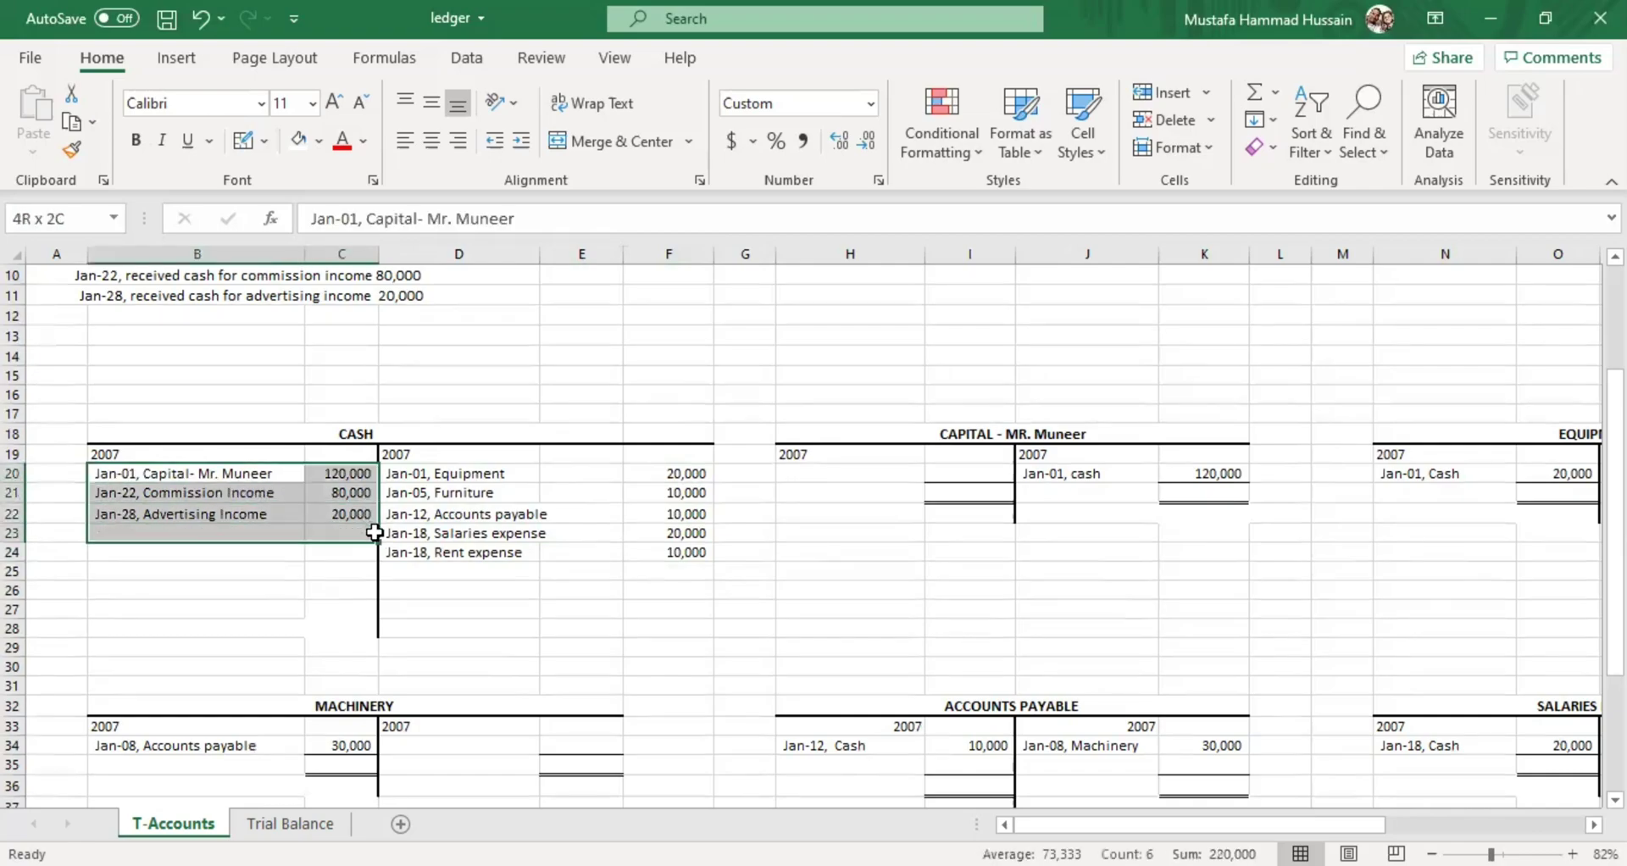
pyautogui.click(410, 517)
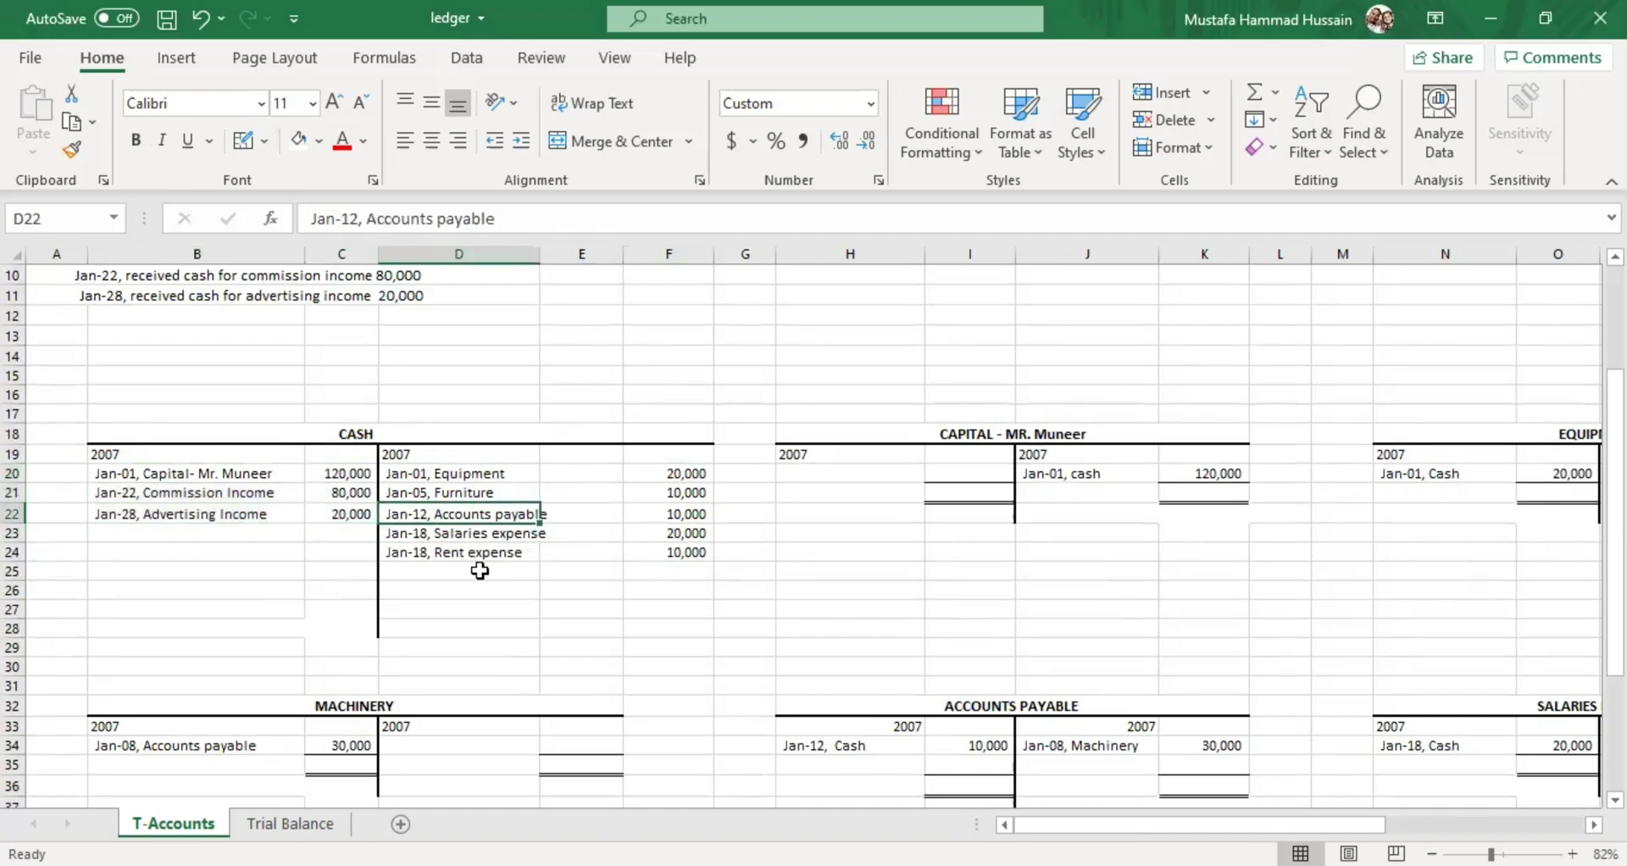
# Add a "footing" row on the credit side of the Cash account in D25, with a total of 70000 in F25
pyautogui.click(429, 570)
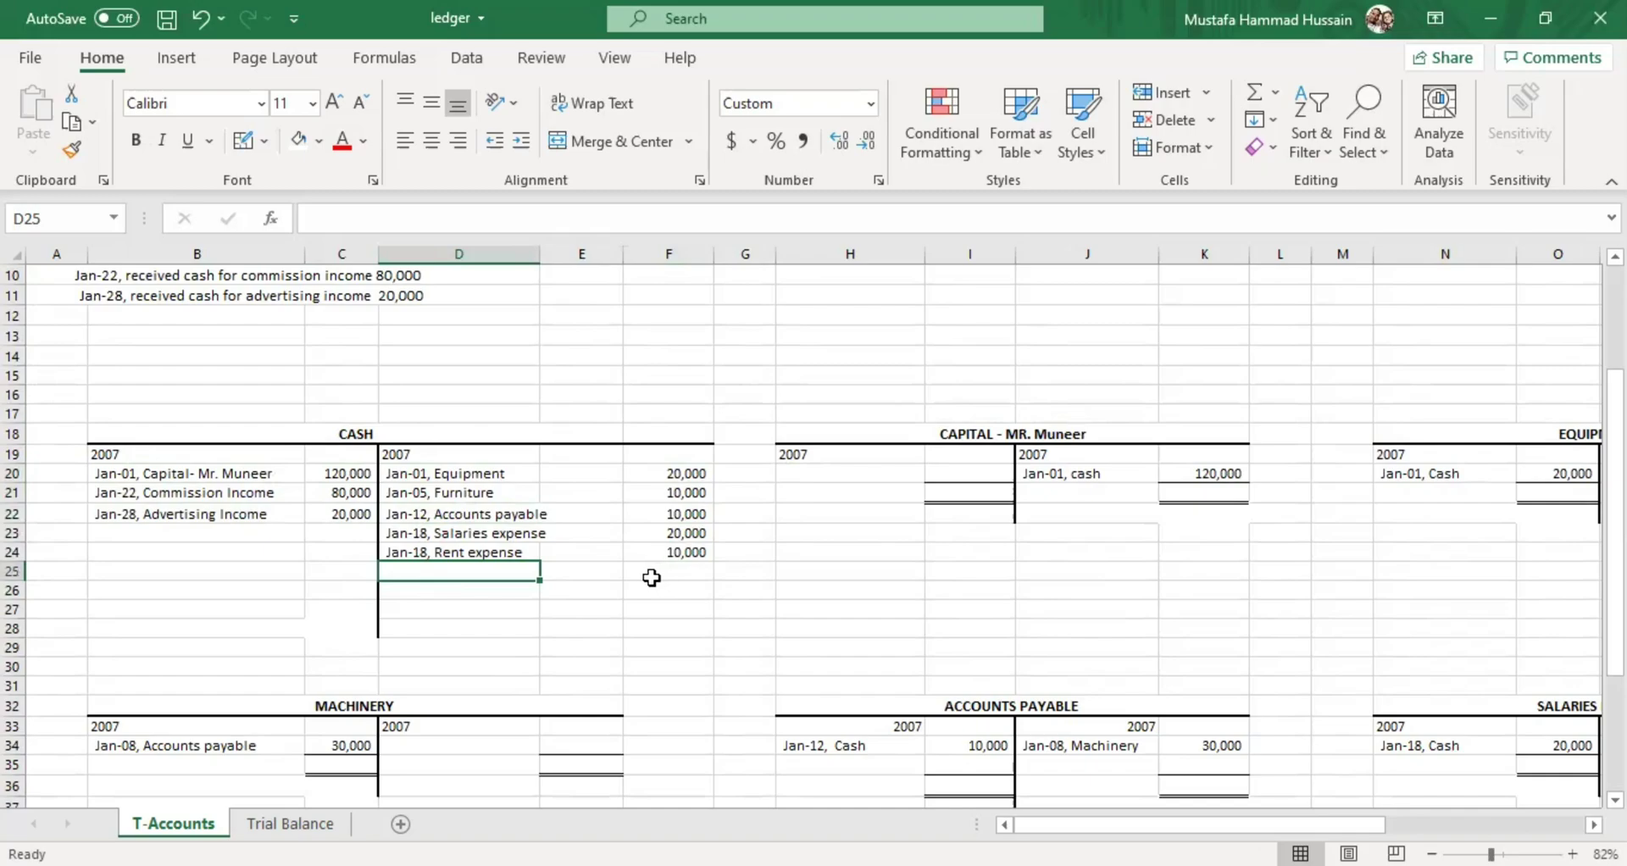
pyautogui.doubleClick(492, 579)
pyautogui.doubleClick(497, 572)
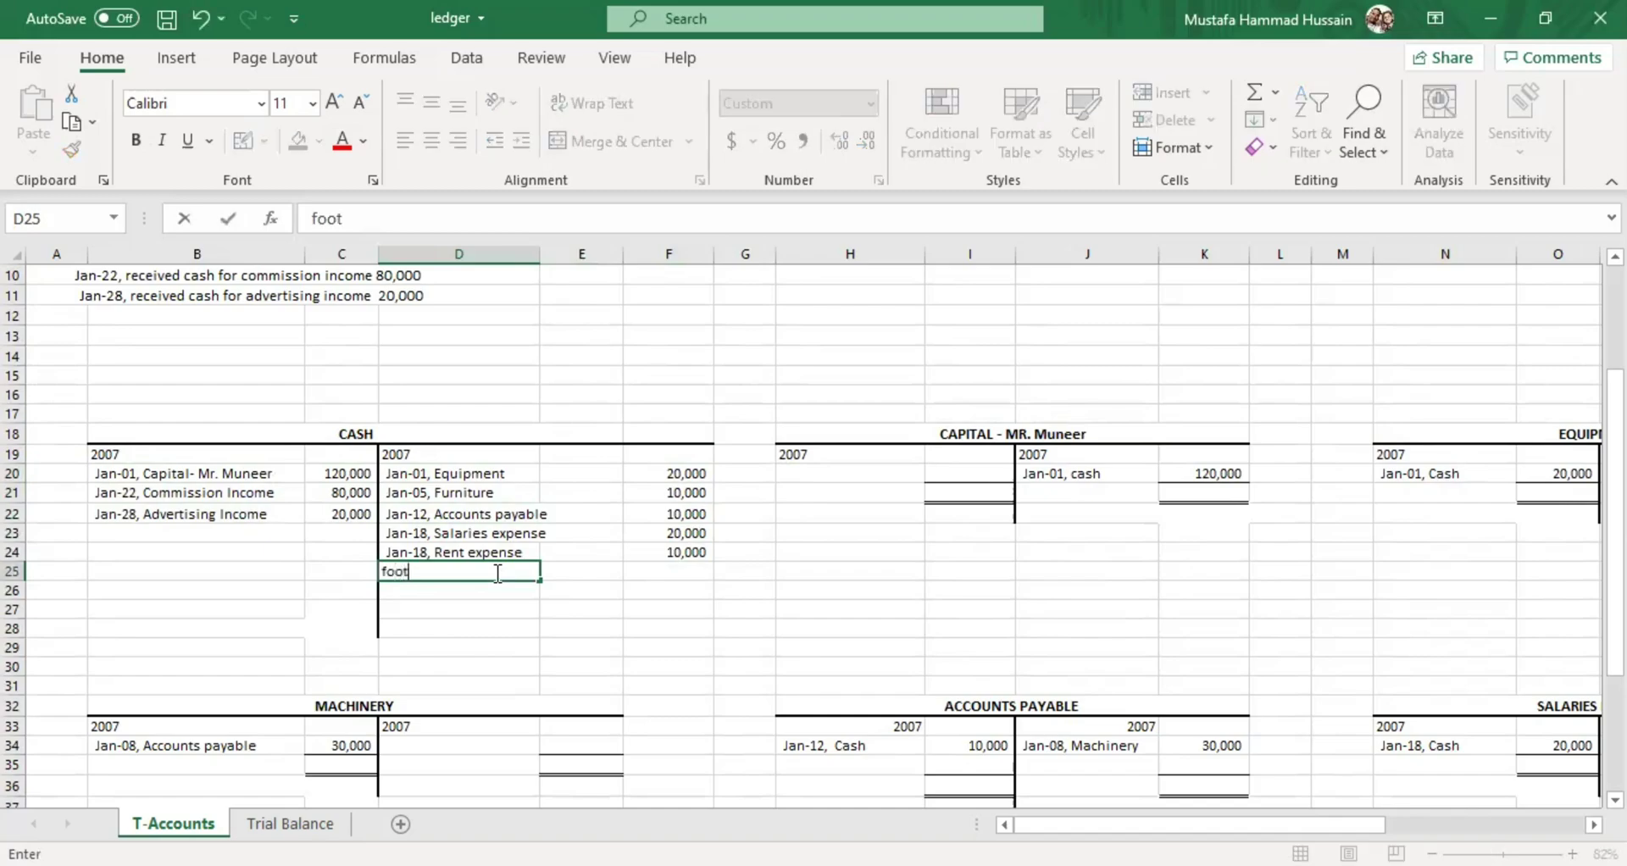
pyautogui.click(683, 571)
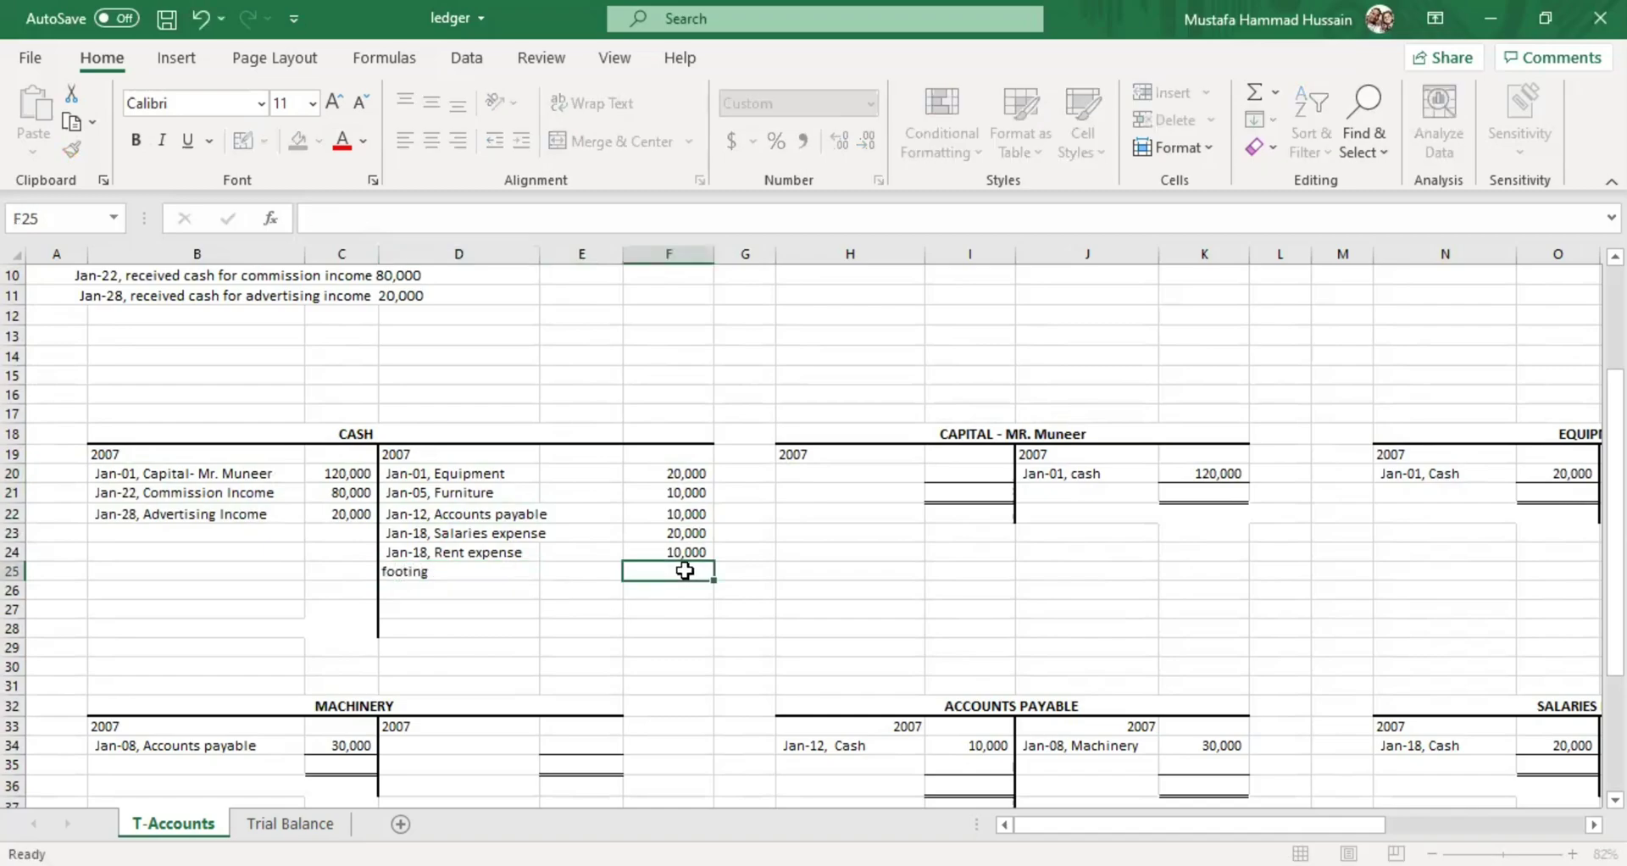
pyautogui.write('70000')
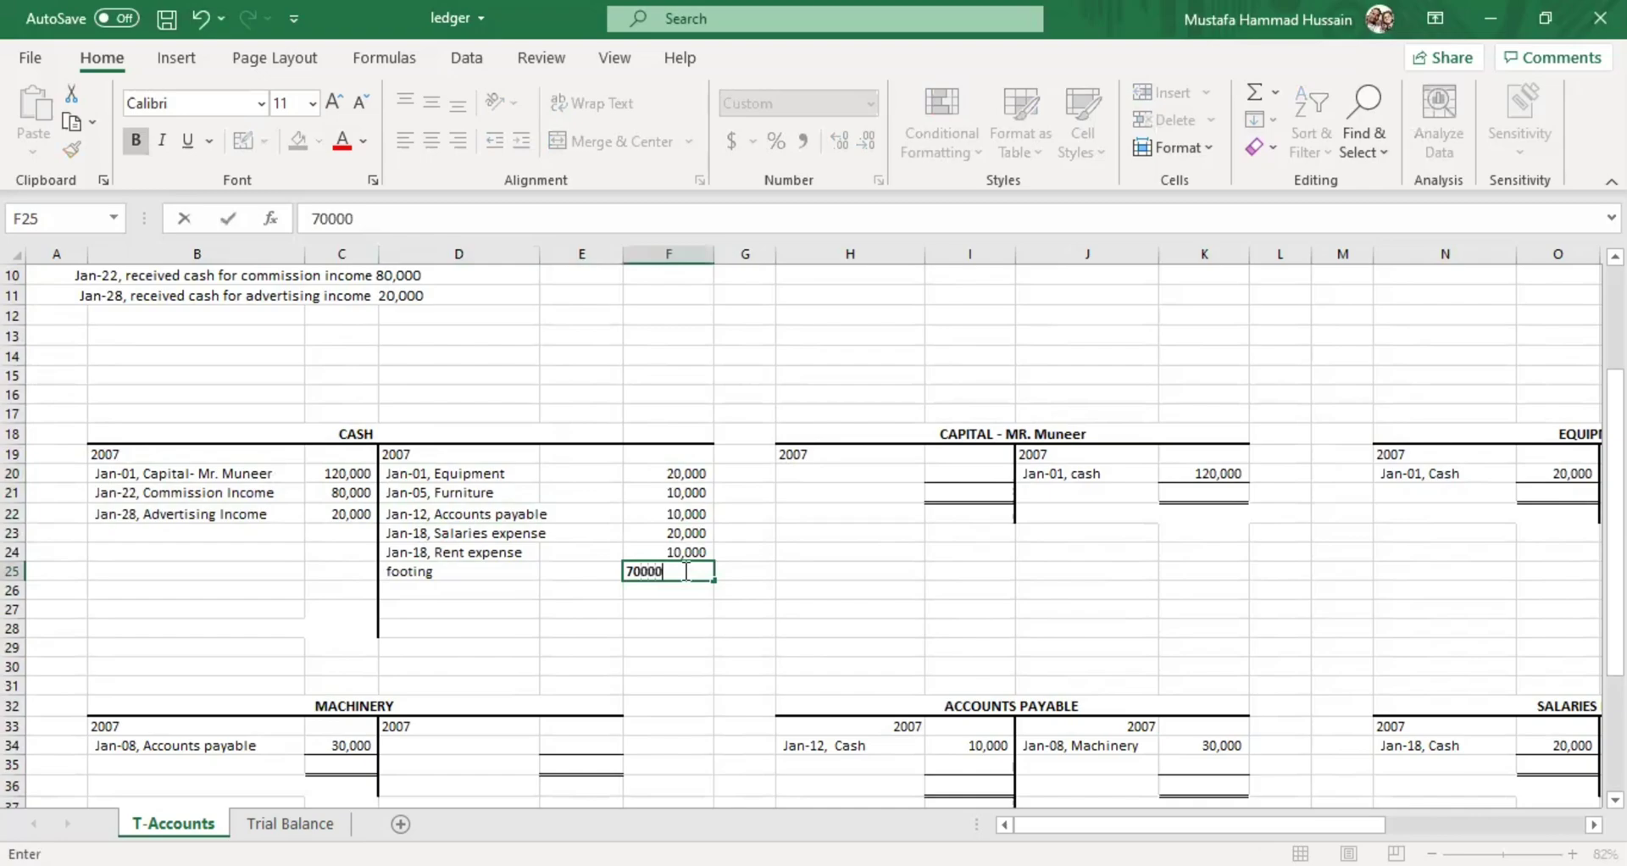
pyautogui.press('Return')
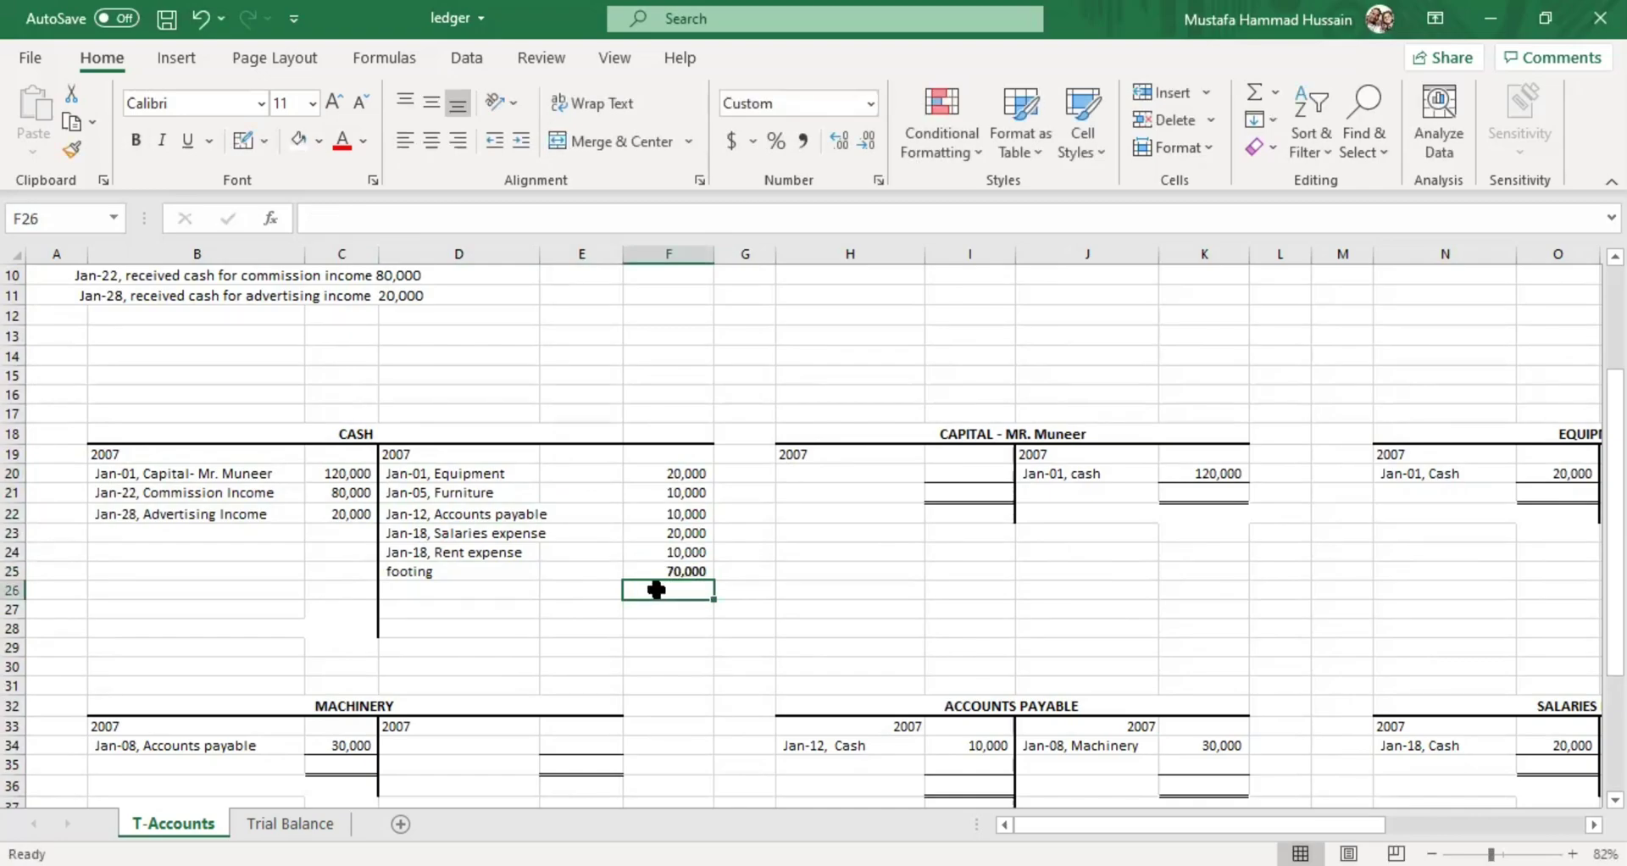
# Review the Cash account's entries and its footing row, and recheck them against the transaction list
pyautogui.click(484, 572)
pyautogui.moveTo(227, 476); pyautogui.dragTo(500, 542)
pyautogui.click(489, 610)
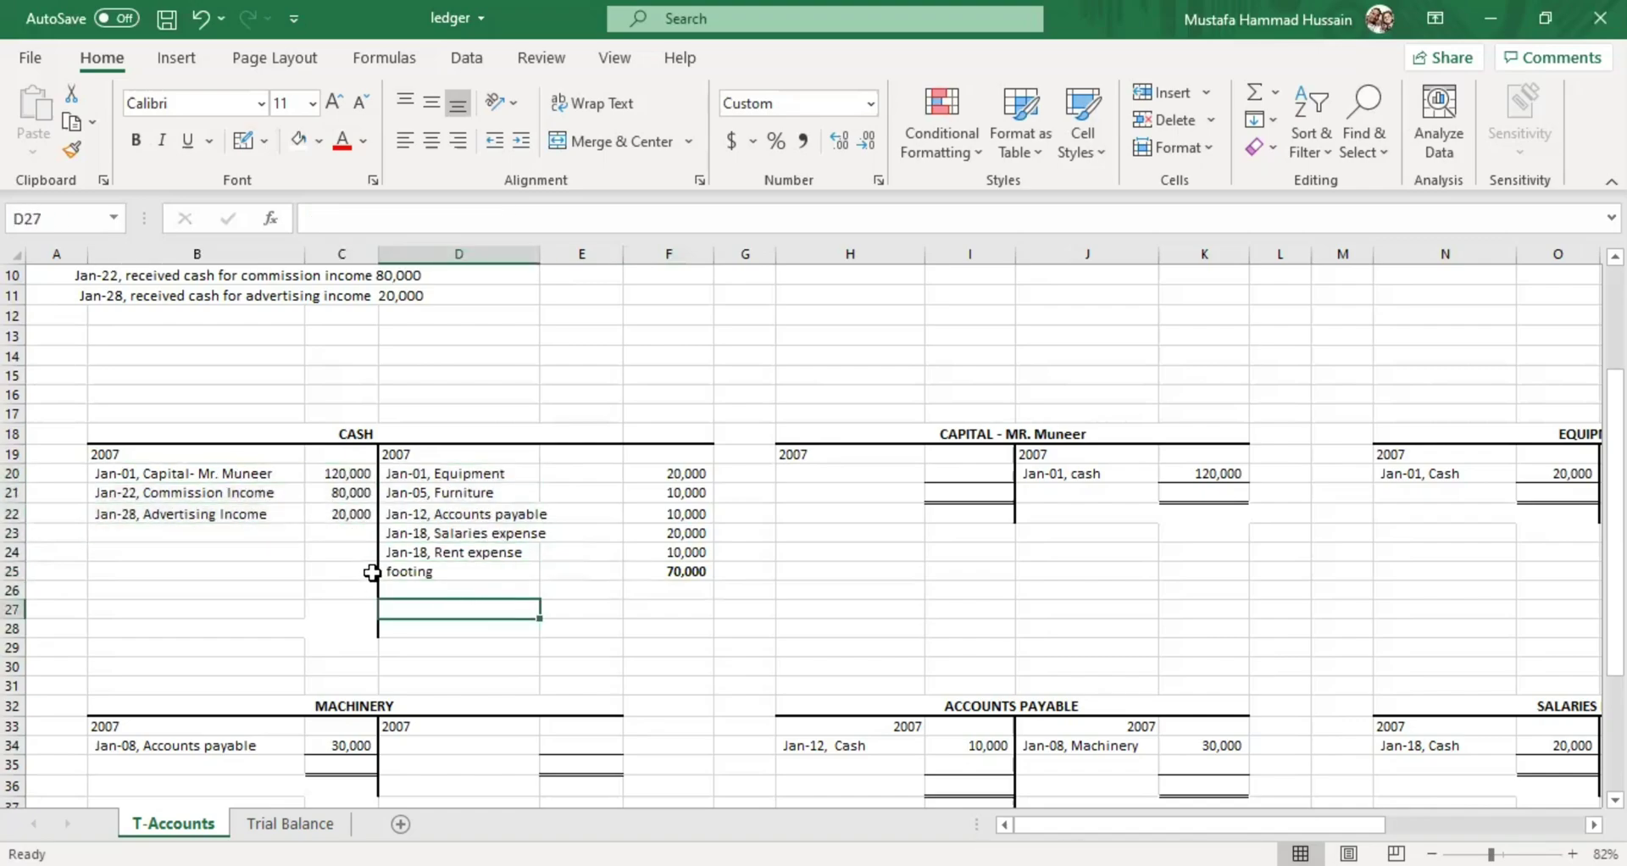
pyautogui.click(410, 574)
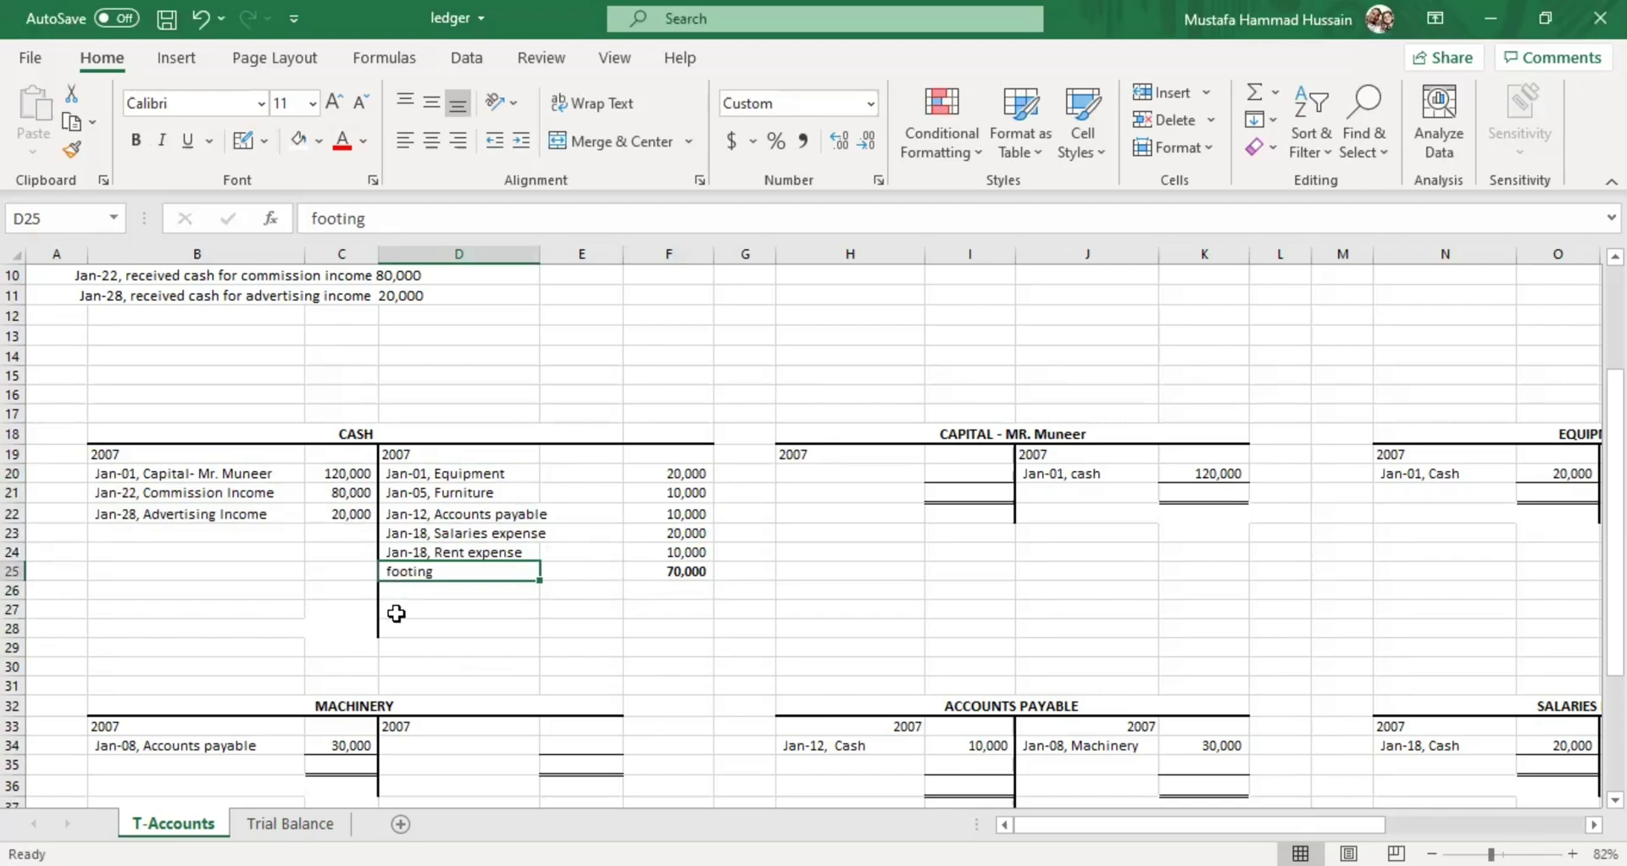
pyautogui.click(442, 589)
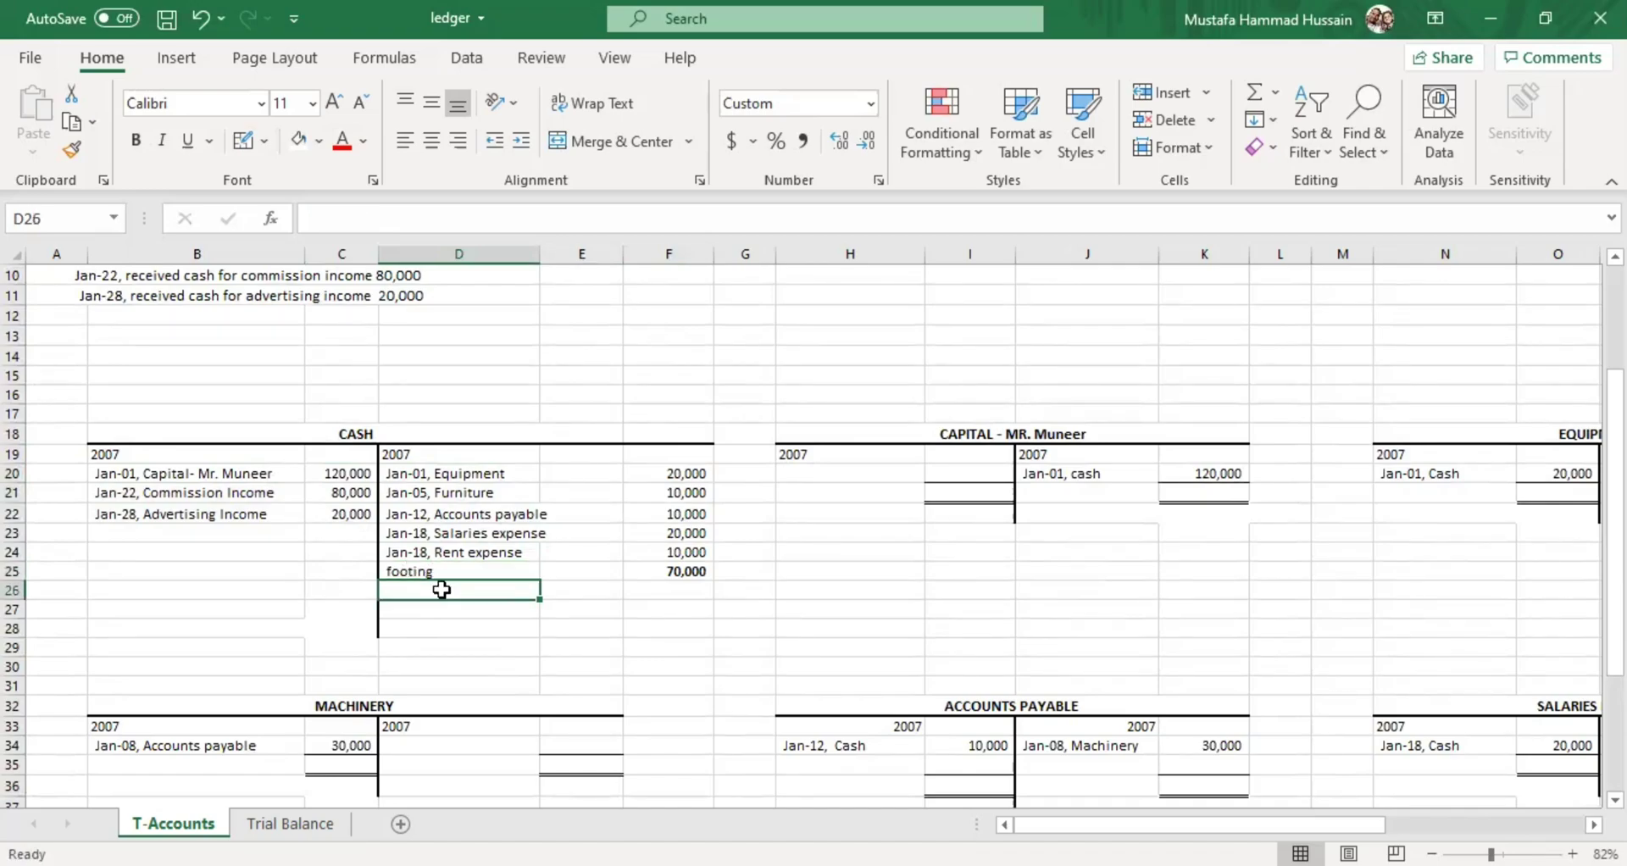
pyautogui.click(340, 606)
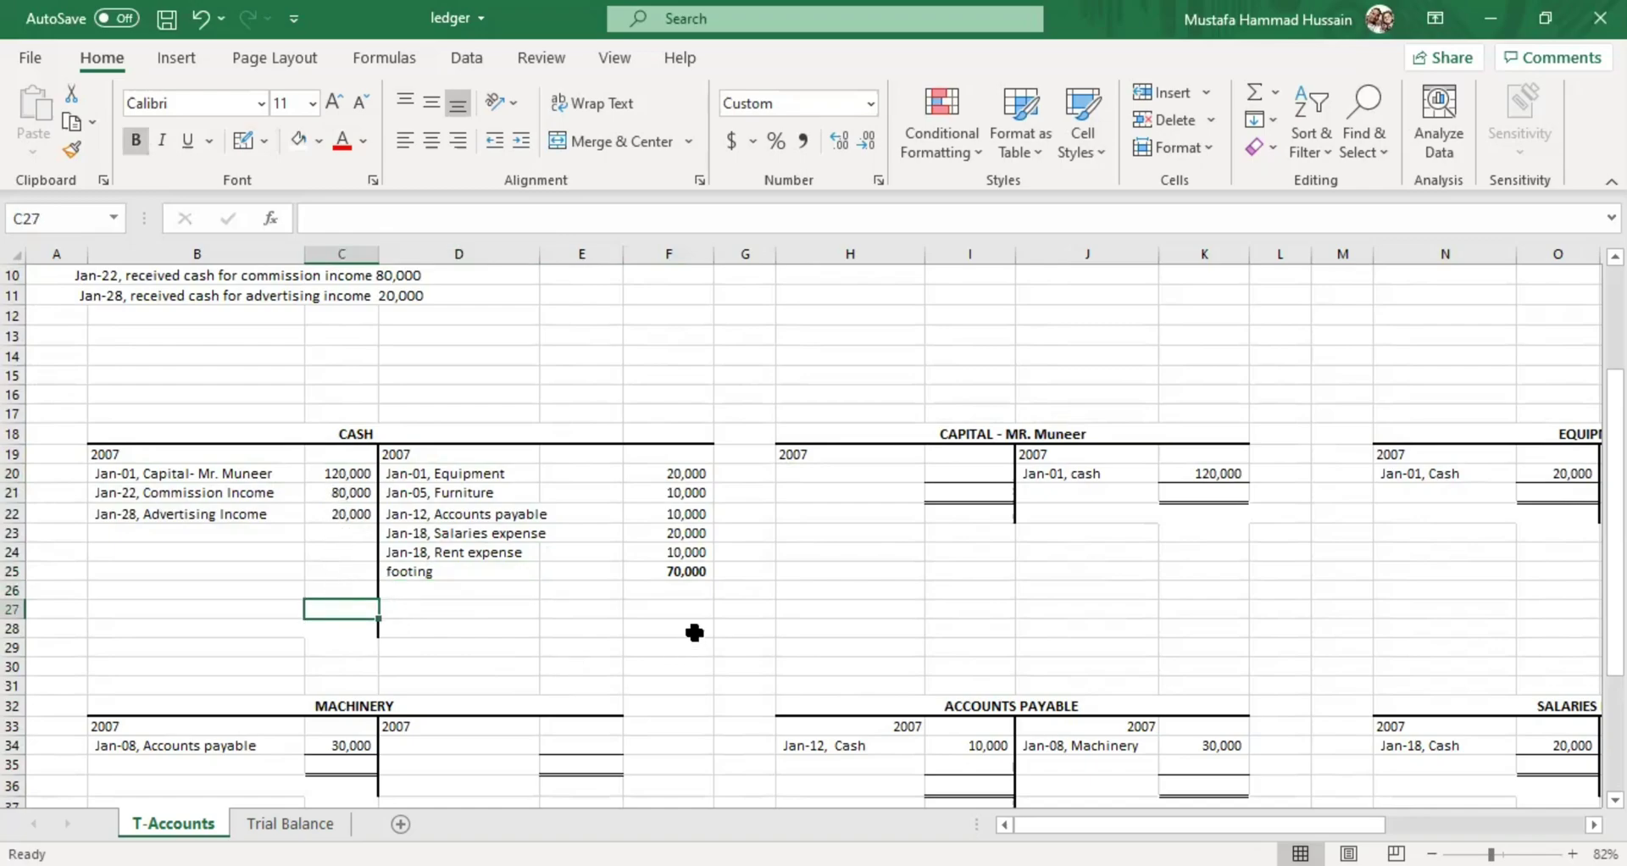
pyautogui.click(663, 604)
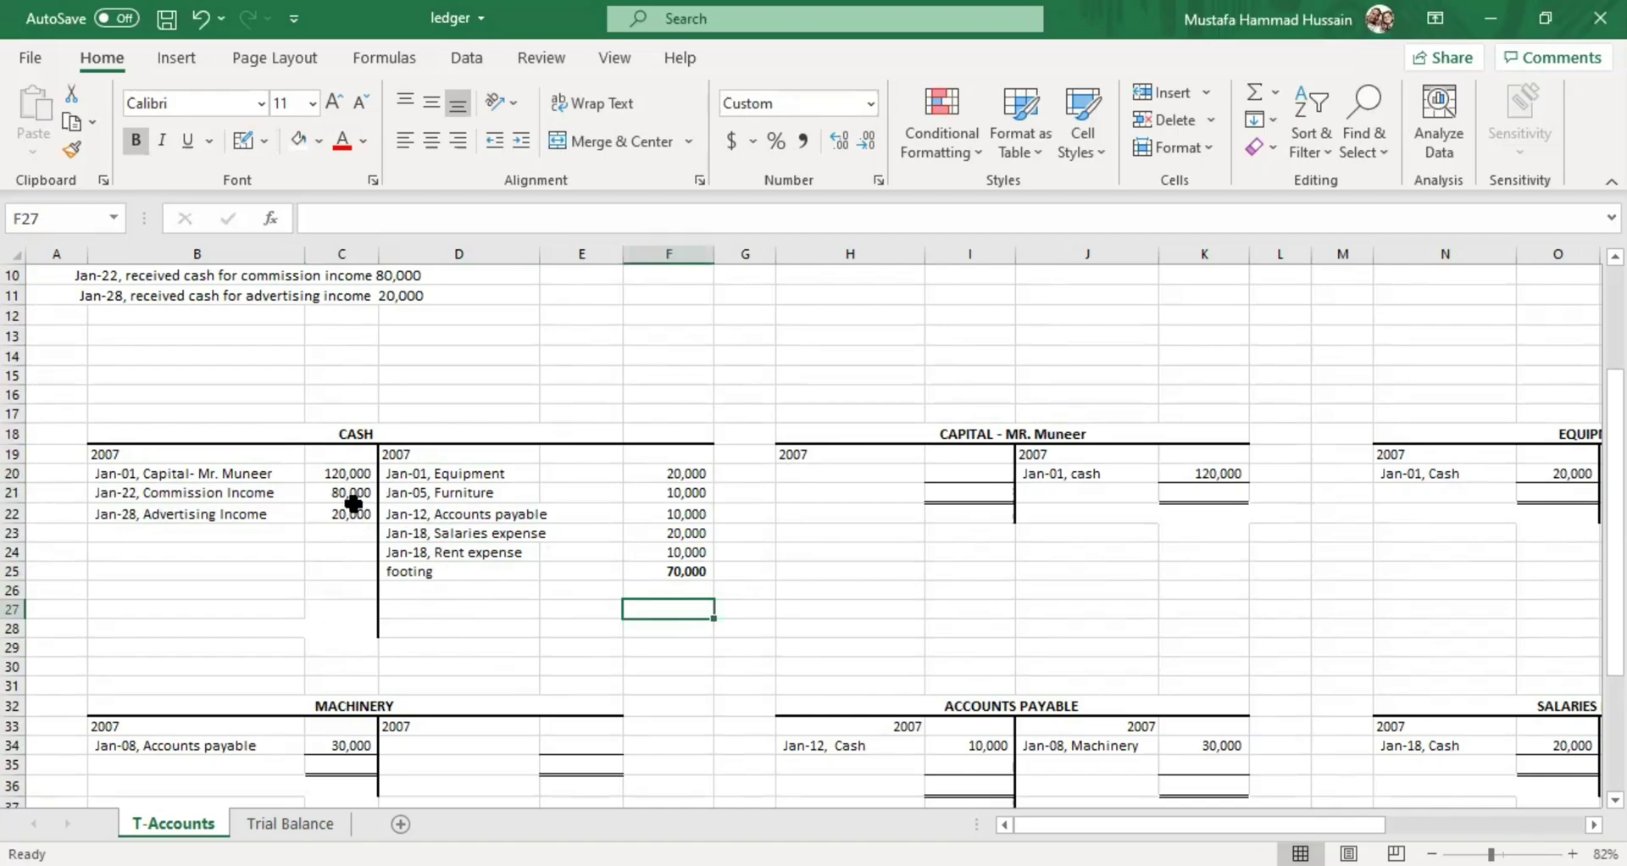
pyautogui.moveTo(219, 473); pyautogui.dragTo(679, 549)
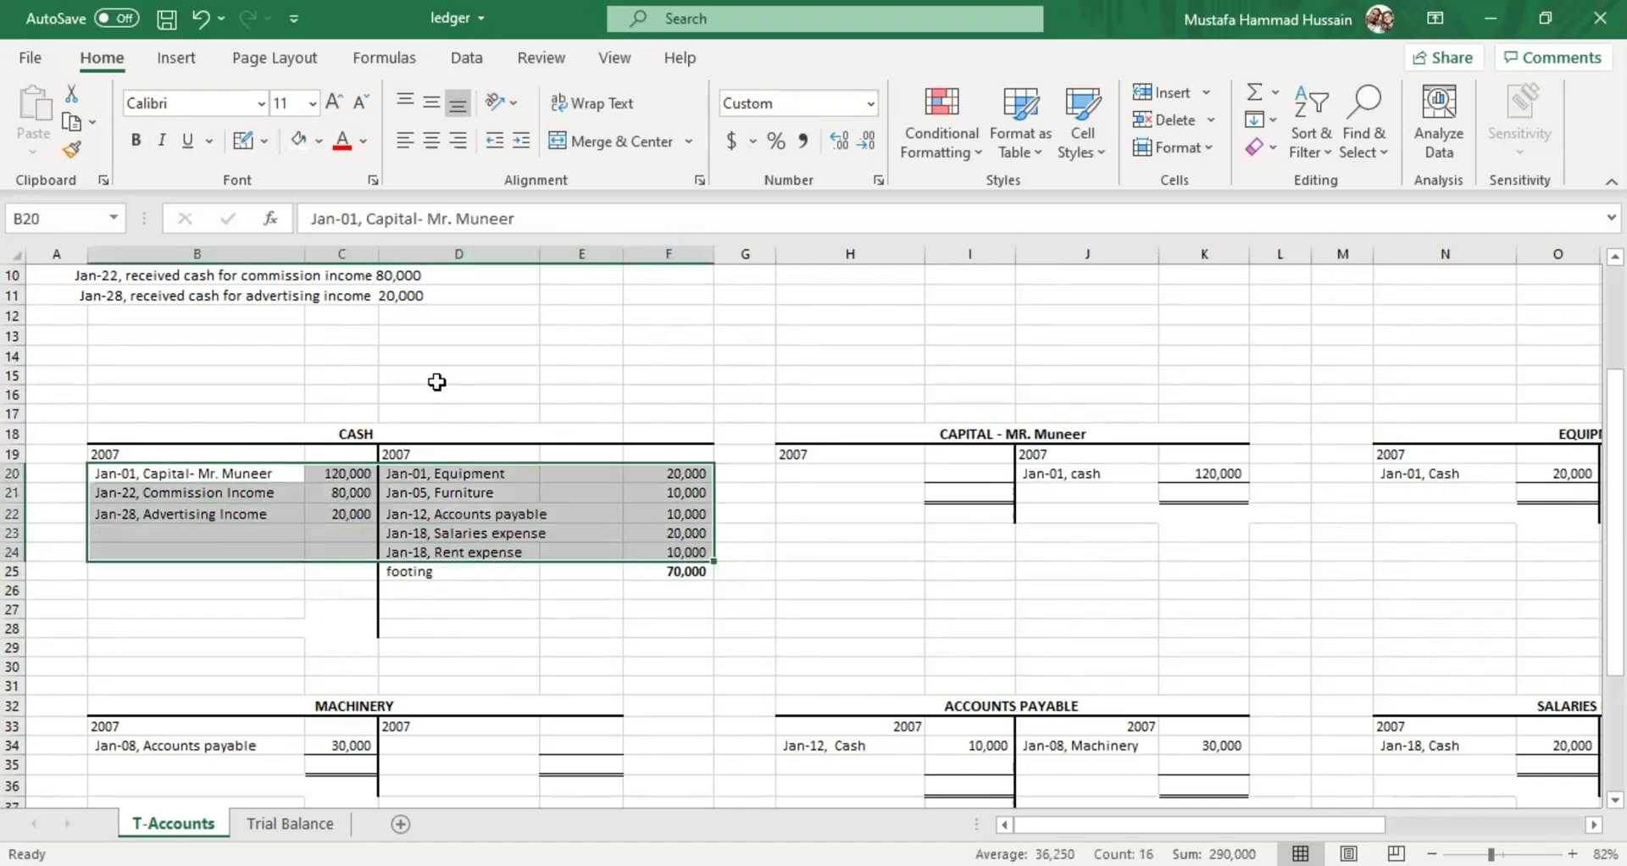
pyautogui.scroll(2, 333, 356)
pyautogui.click(334, 355)
pyautogui.moveTo(191, 599); pyautogui.dragTo(688, 679)
pyautogui.click(644, 693)
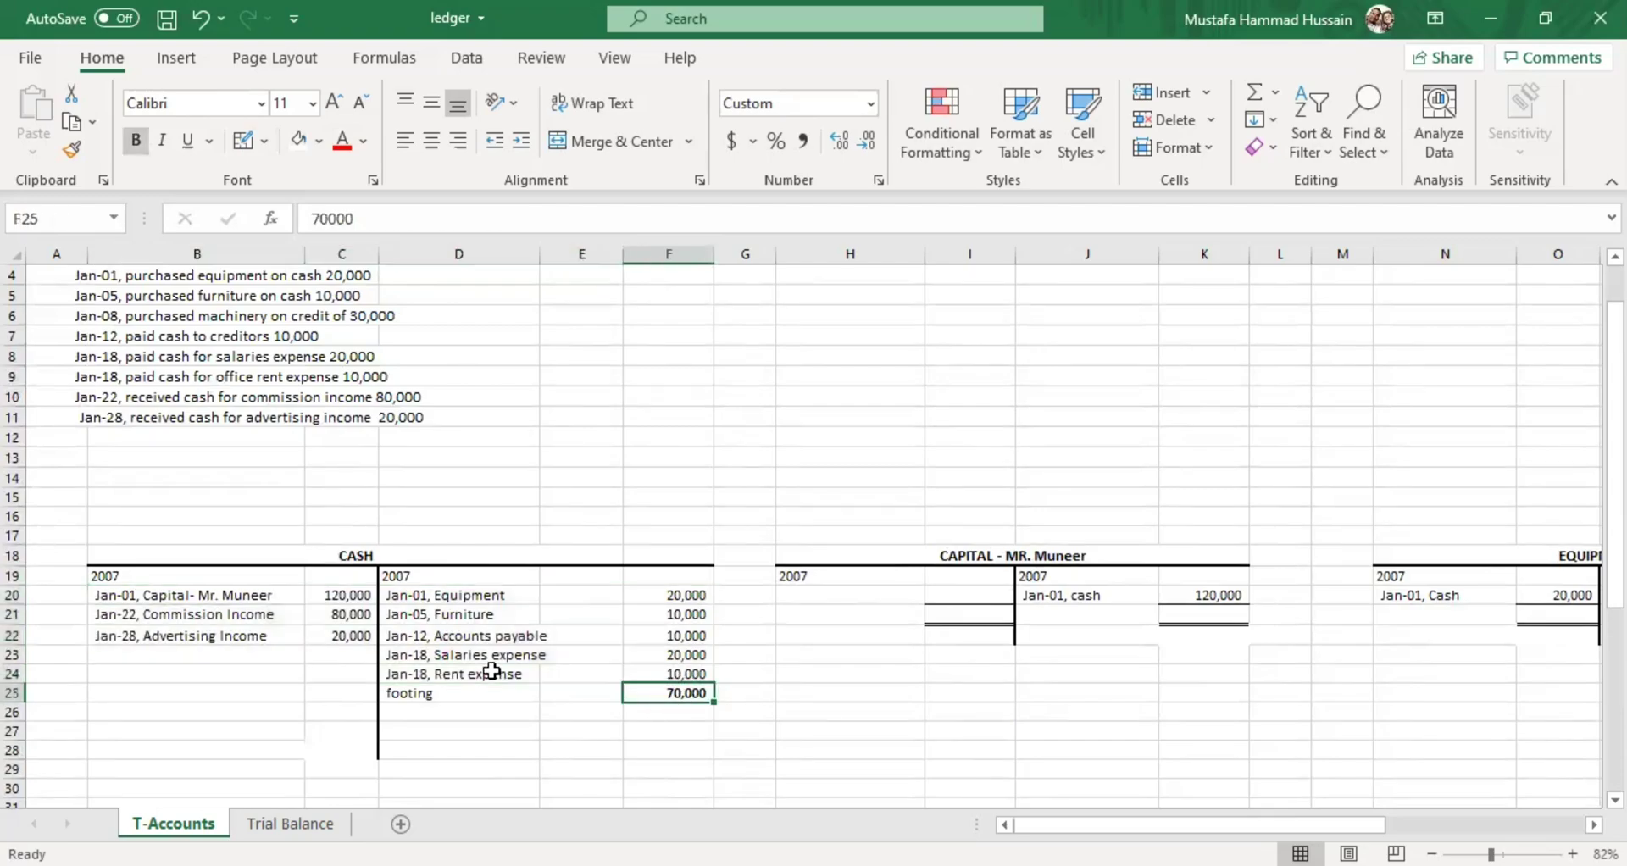
pyautogui.scroll(-1, 434, 658)
pyautogui.scroll(-1, 434, 658)
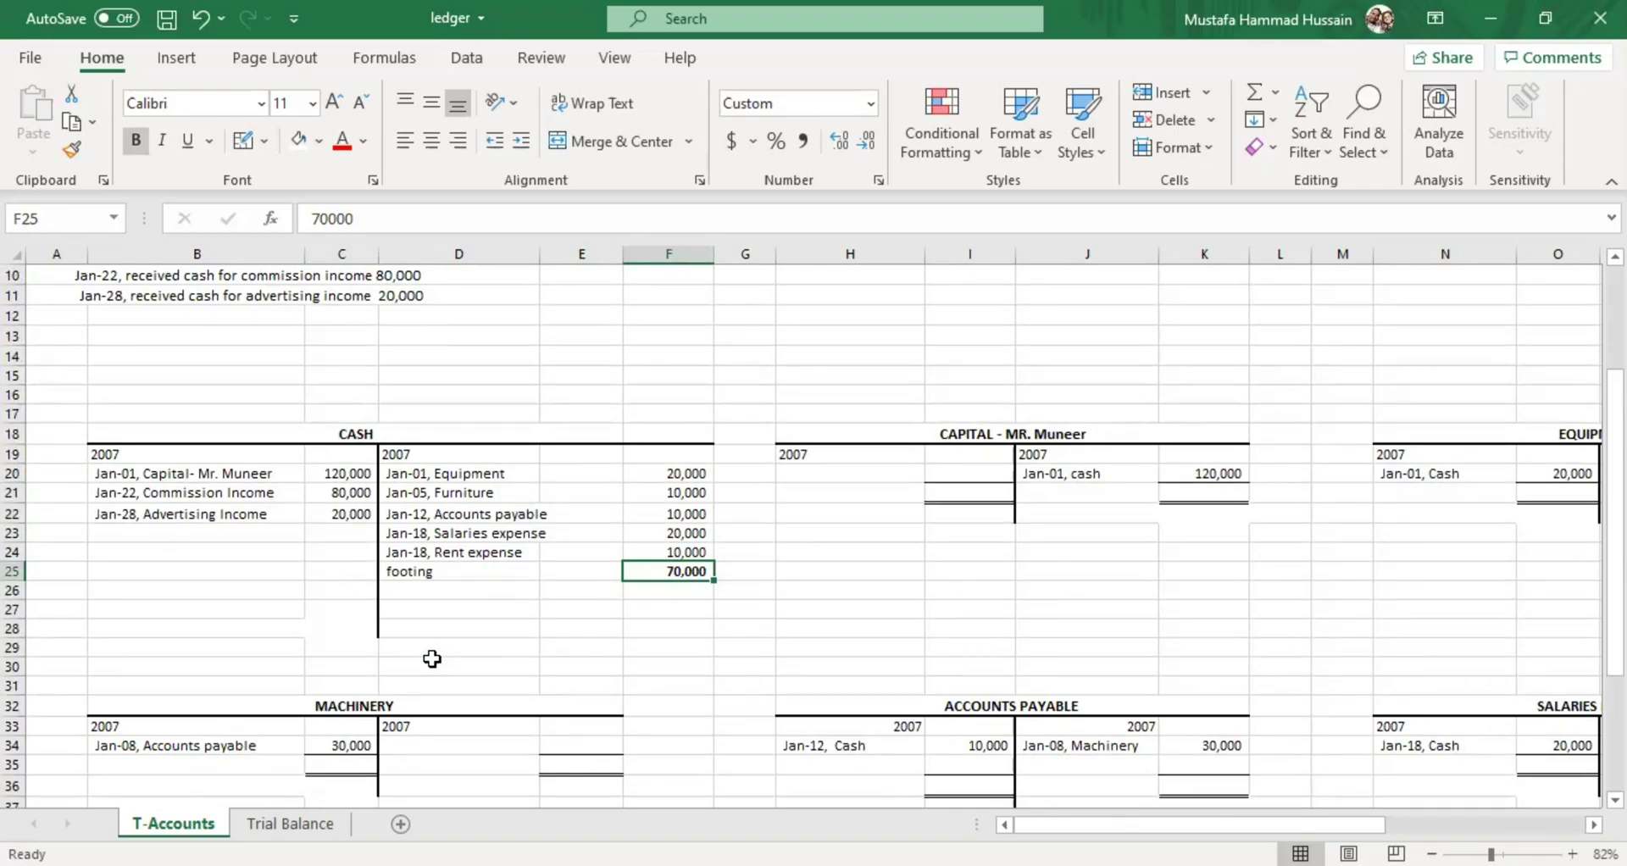
# Review the Cash account's debit and credit entries and the footing row before totalling both sides
pyautogui.click(214, 469)
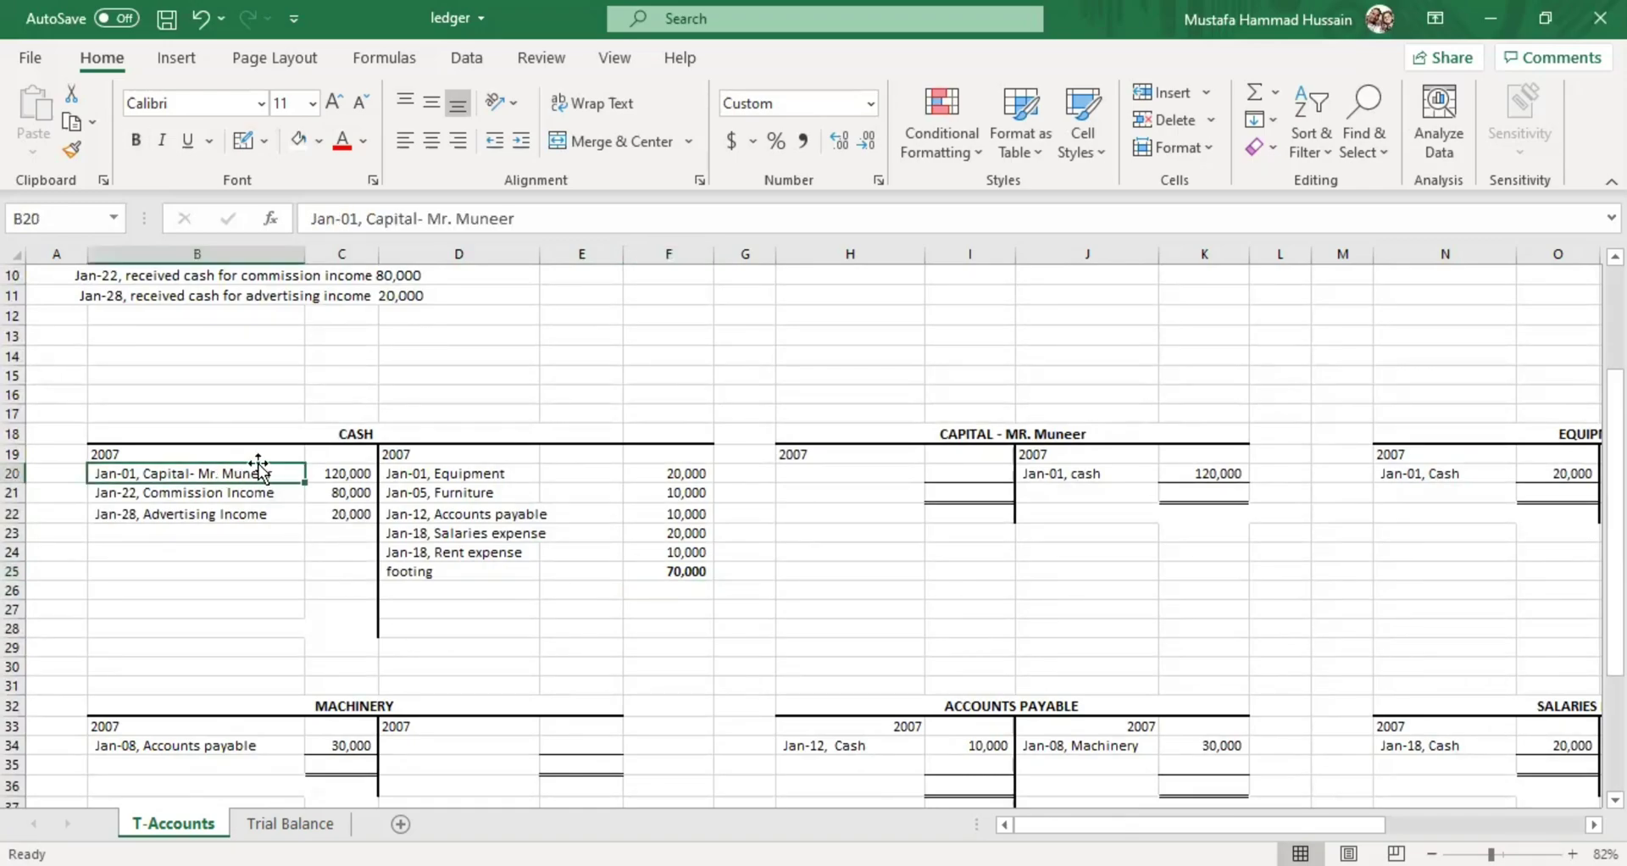
pyautogui.click(523, 500)
pyautogui.click(508, 530)
pyautogui.click(676, 571)
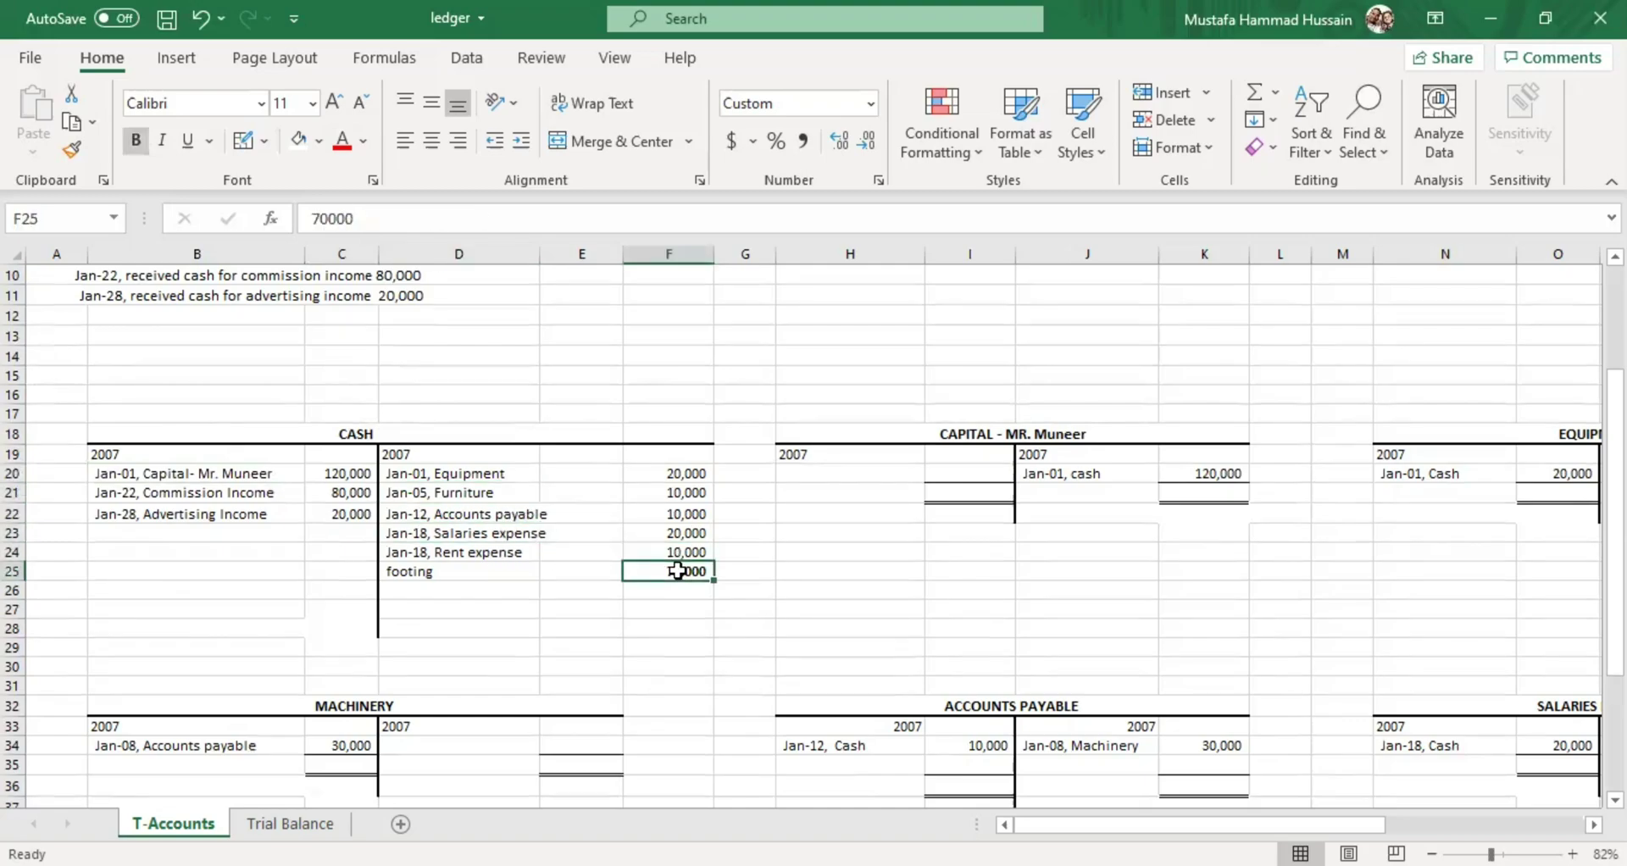
pyautogui.click(444, 569)
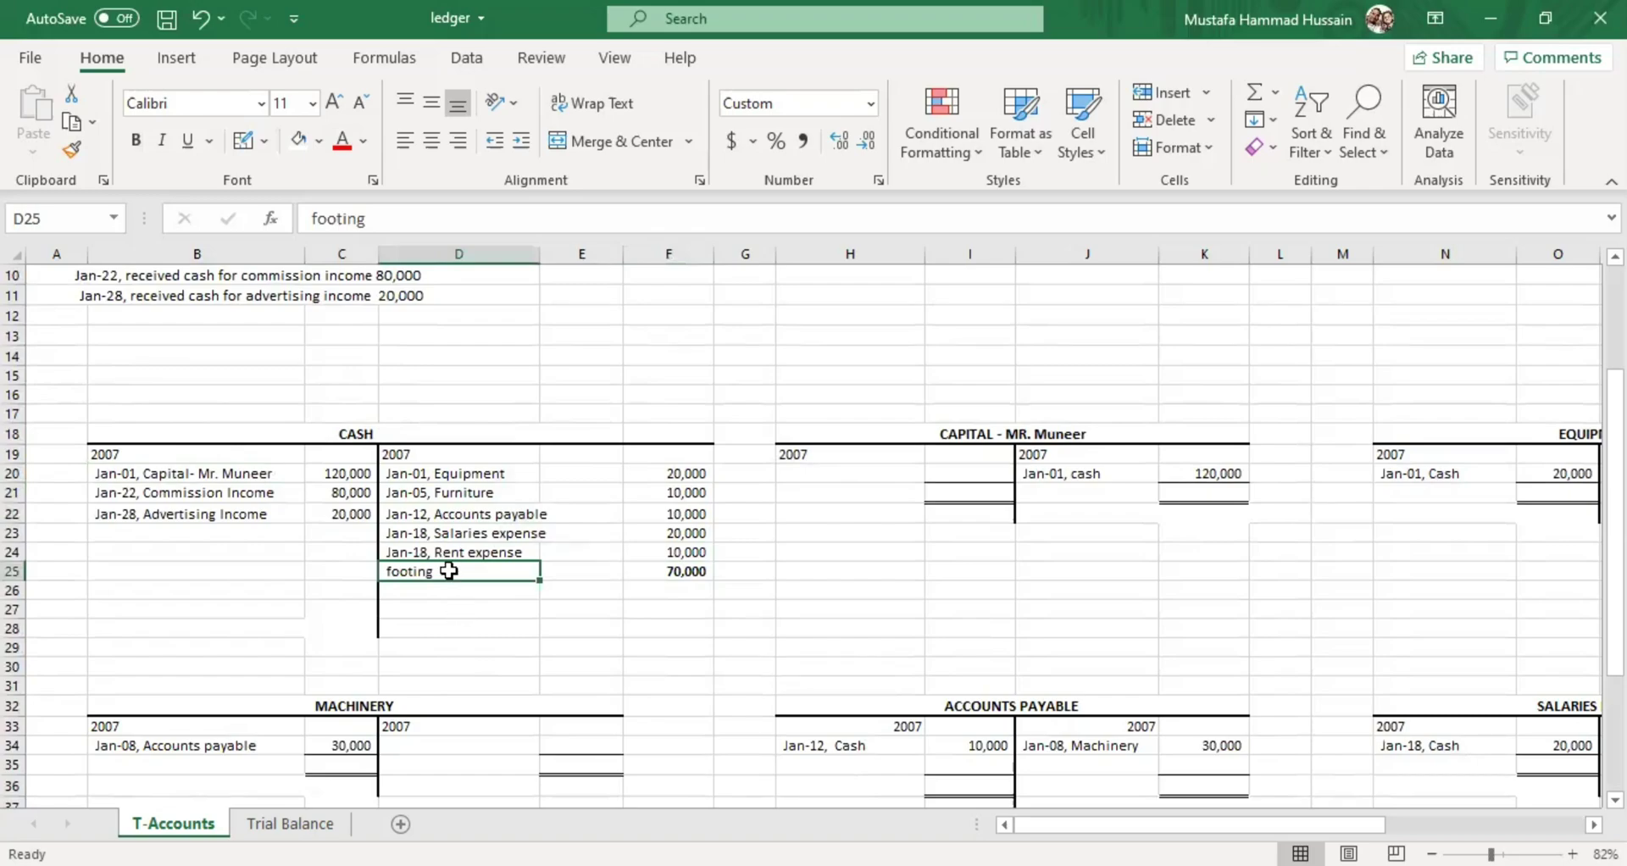
pyautogui.click(451, 587)
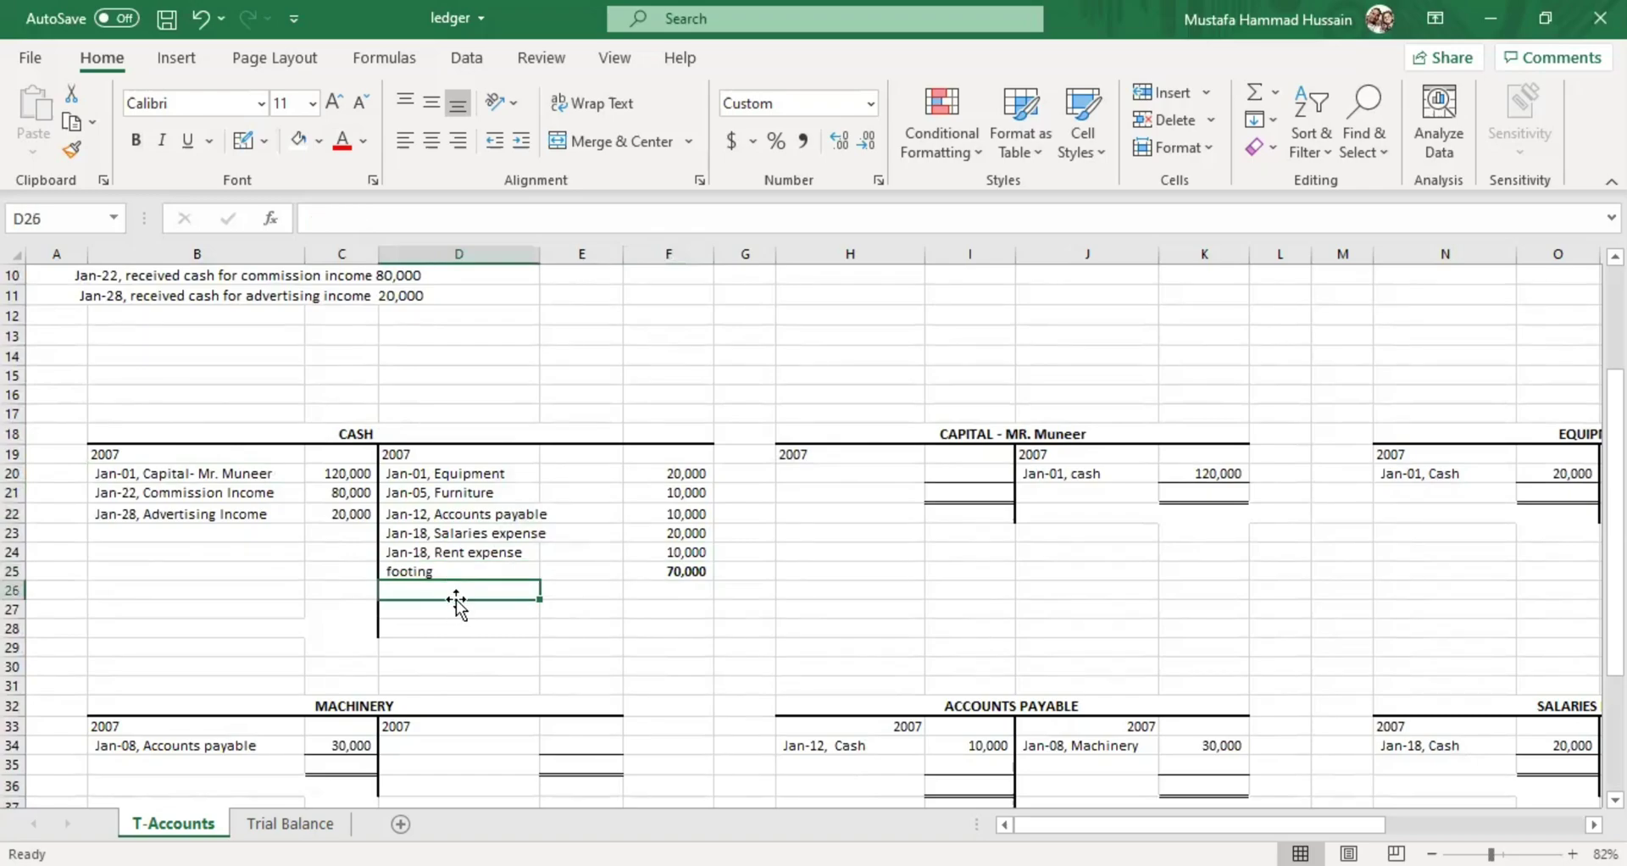
pyautogui.click(457, 609)
# Enter 220000 as the total on both sides of the Cash account, in C27 and F27
pyautogui.click(332, 472)
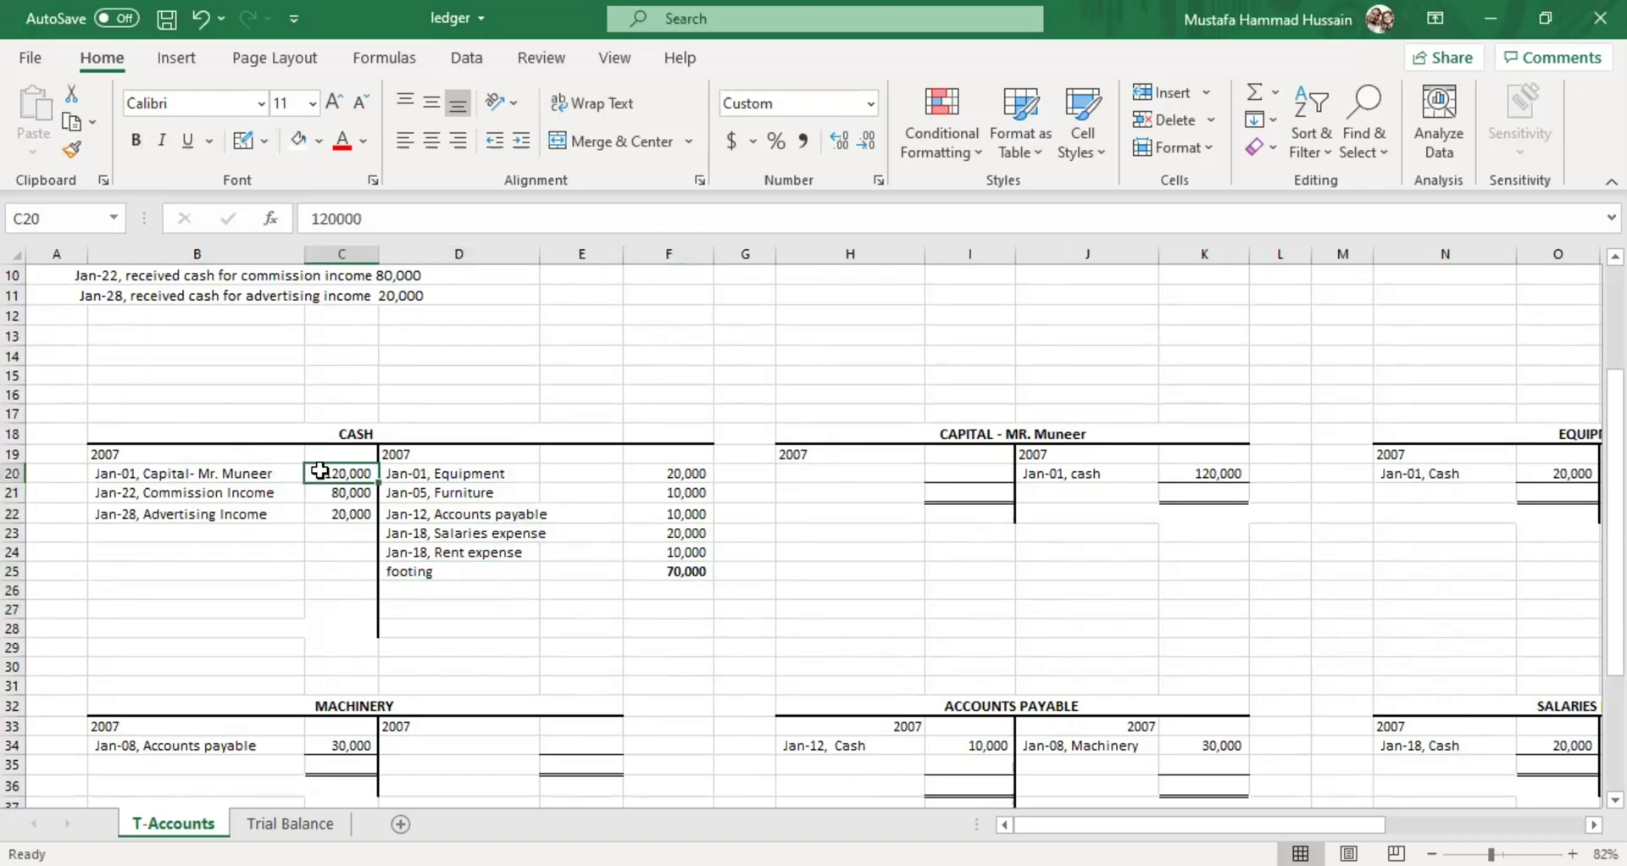
pyautogui.doubleClick(341, 608)
pyautogui.write('220000')
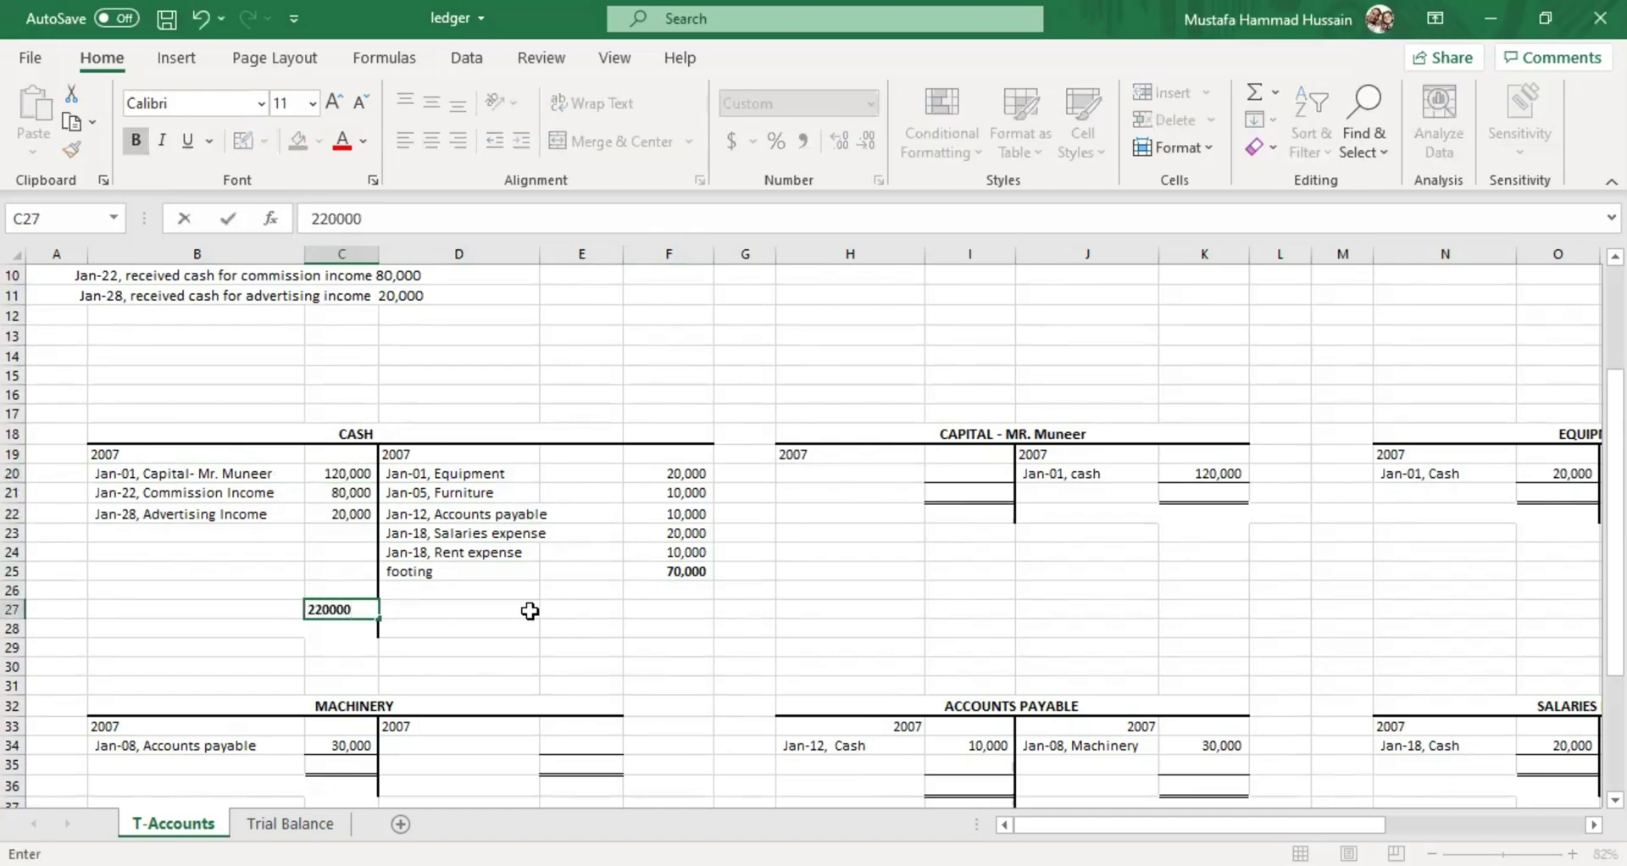
pyautogui.click(650, 607)
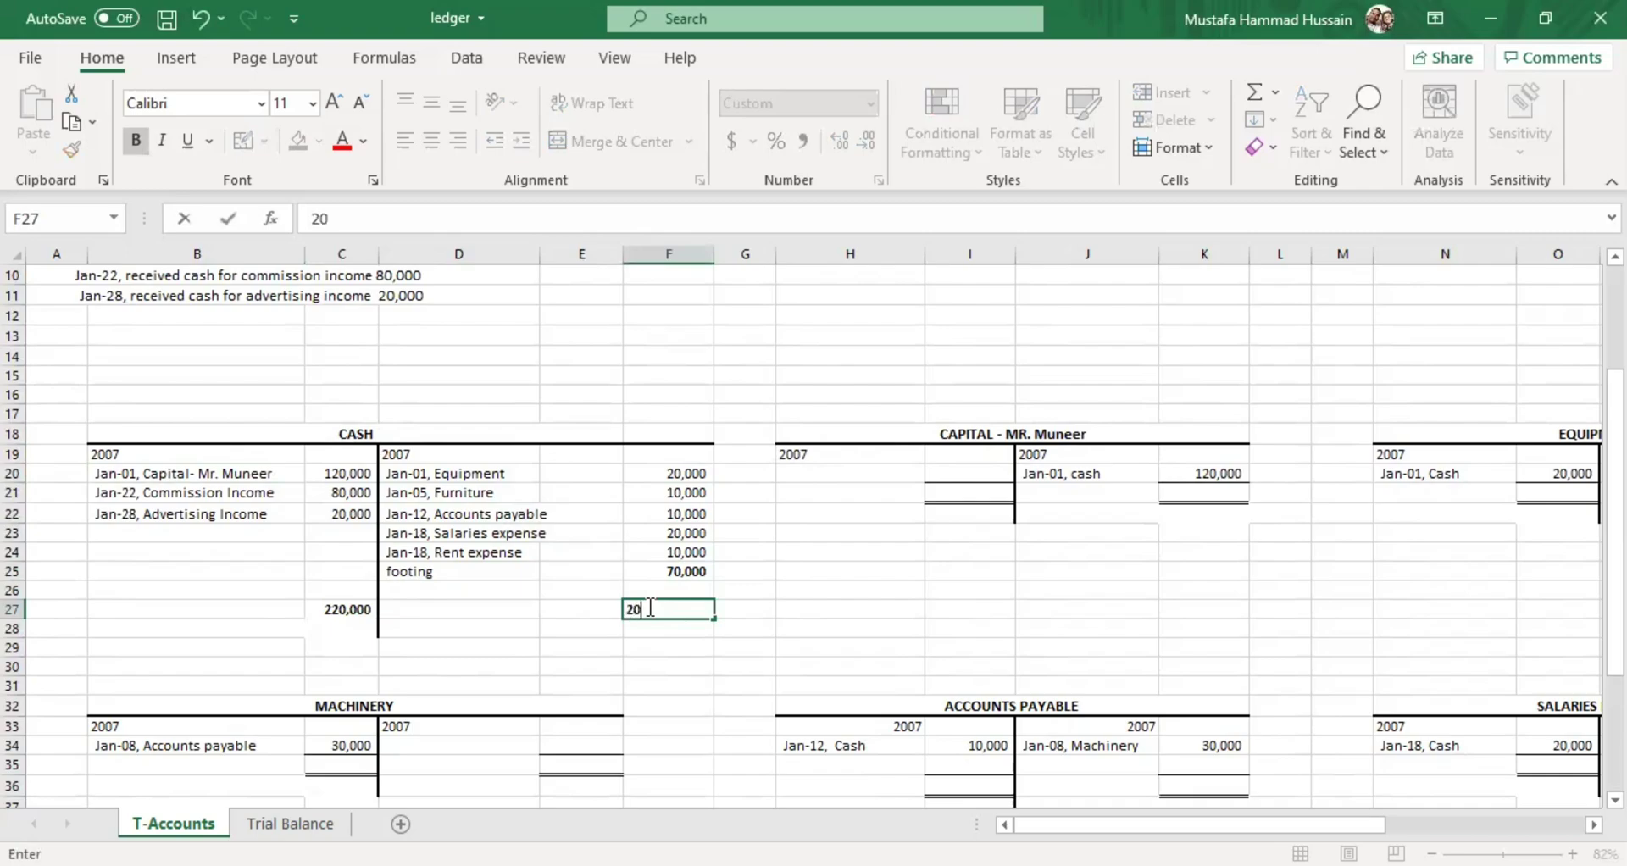
pyautogui.write('220000')
pyautogui.click(658, 688)
# Compare the debit total in C27 with the credit total in F27 of the Cash account
pyautogui.click(337, 608)
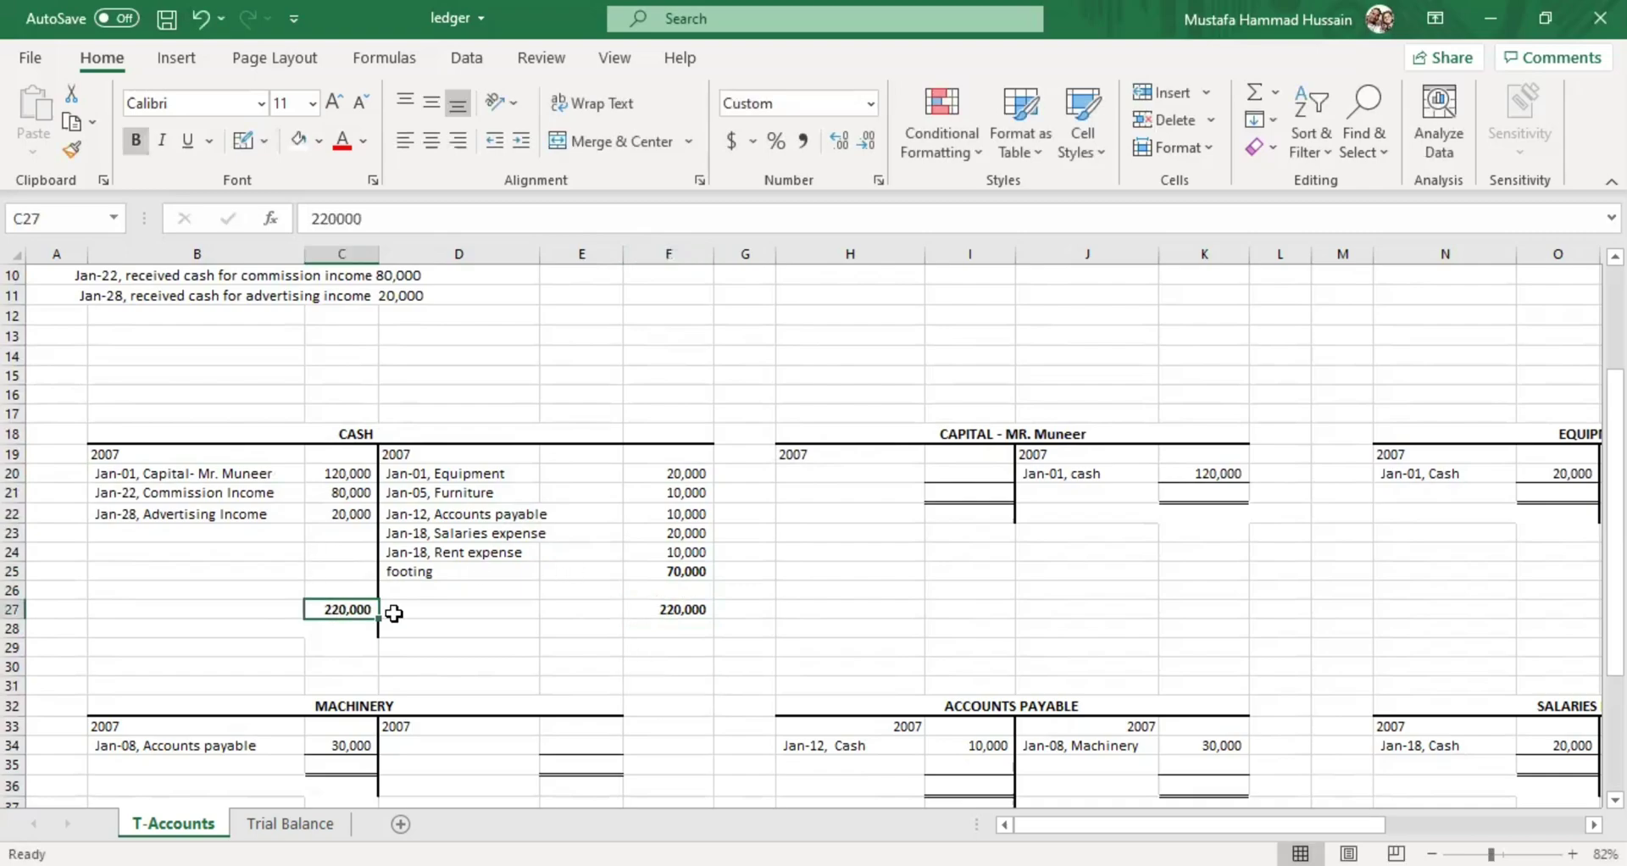
pyautogui.click(689, 603)
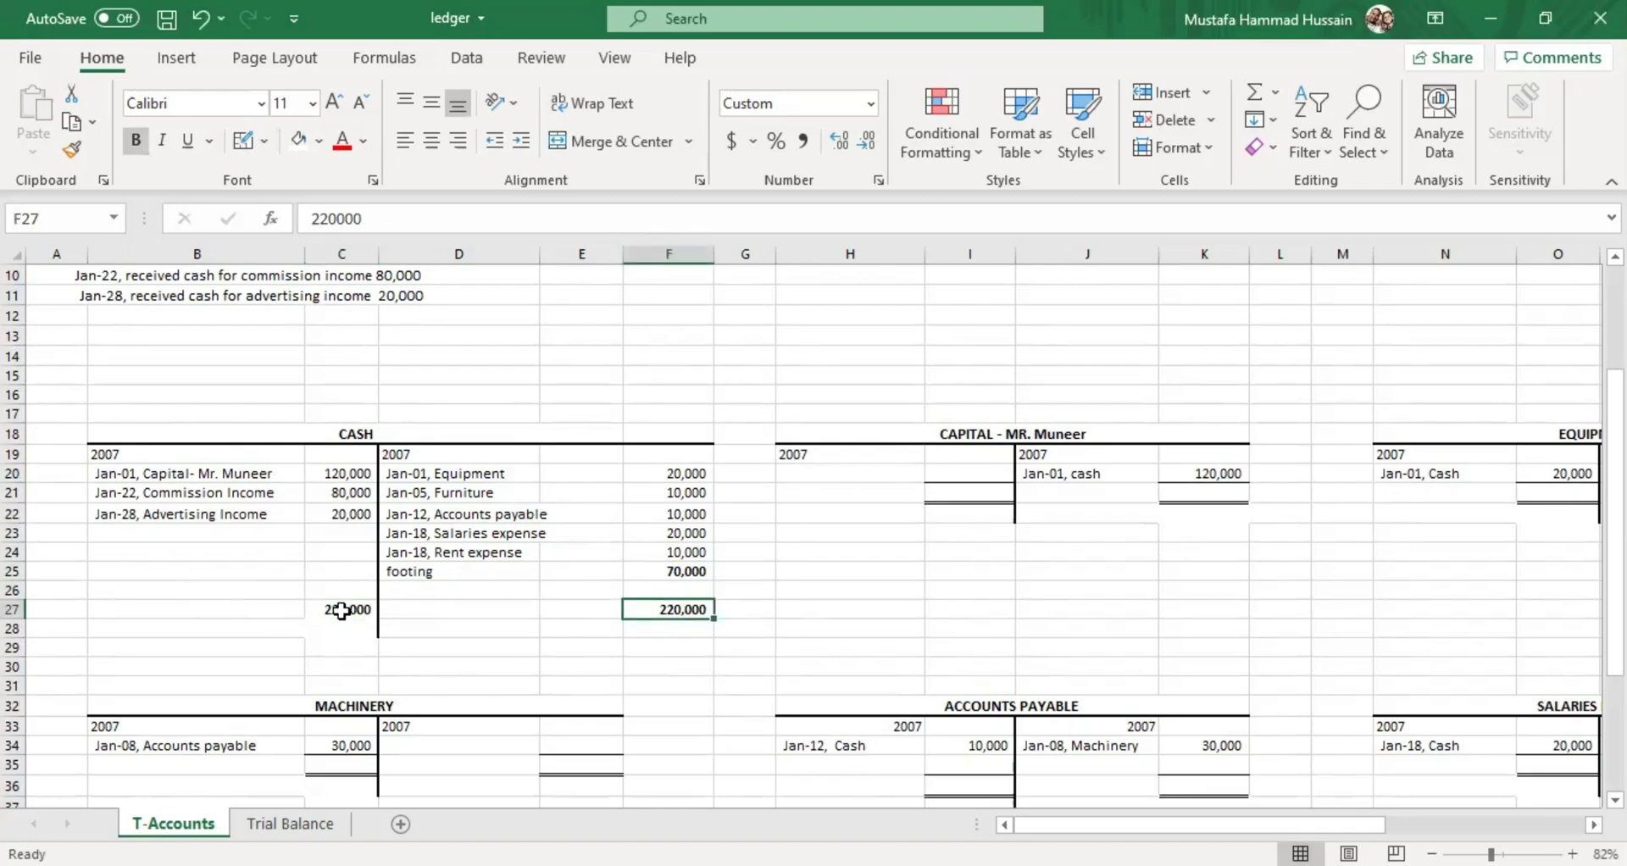
pyautogui.click(436, 572)
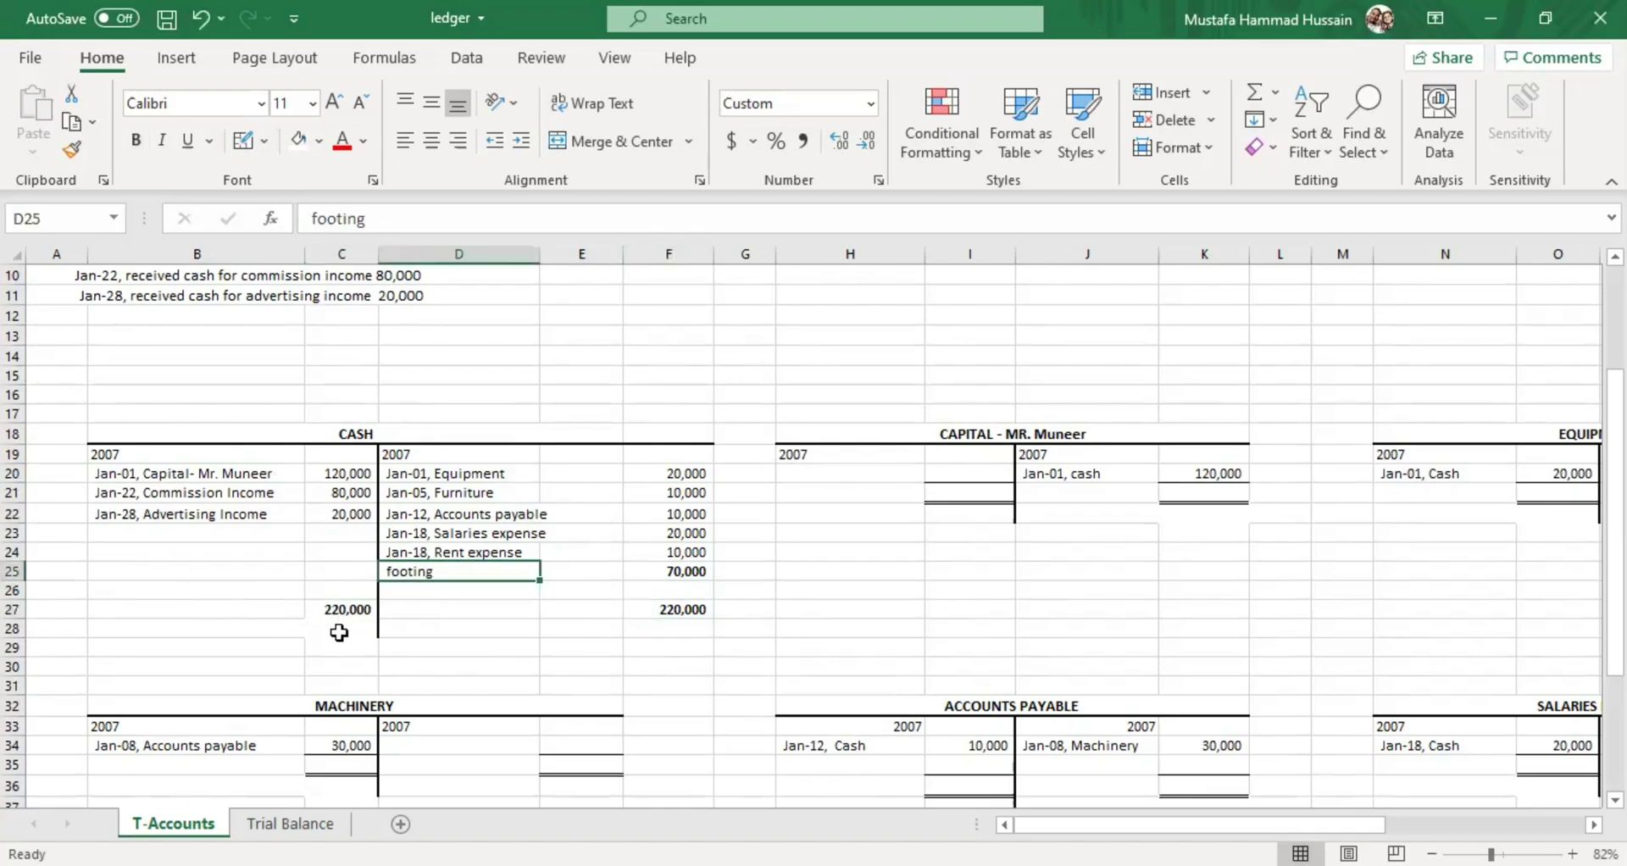
pyautogui.click(501, 629)
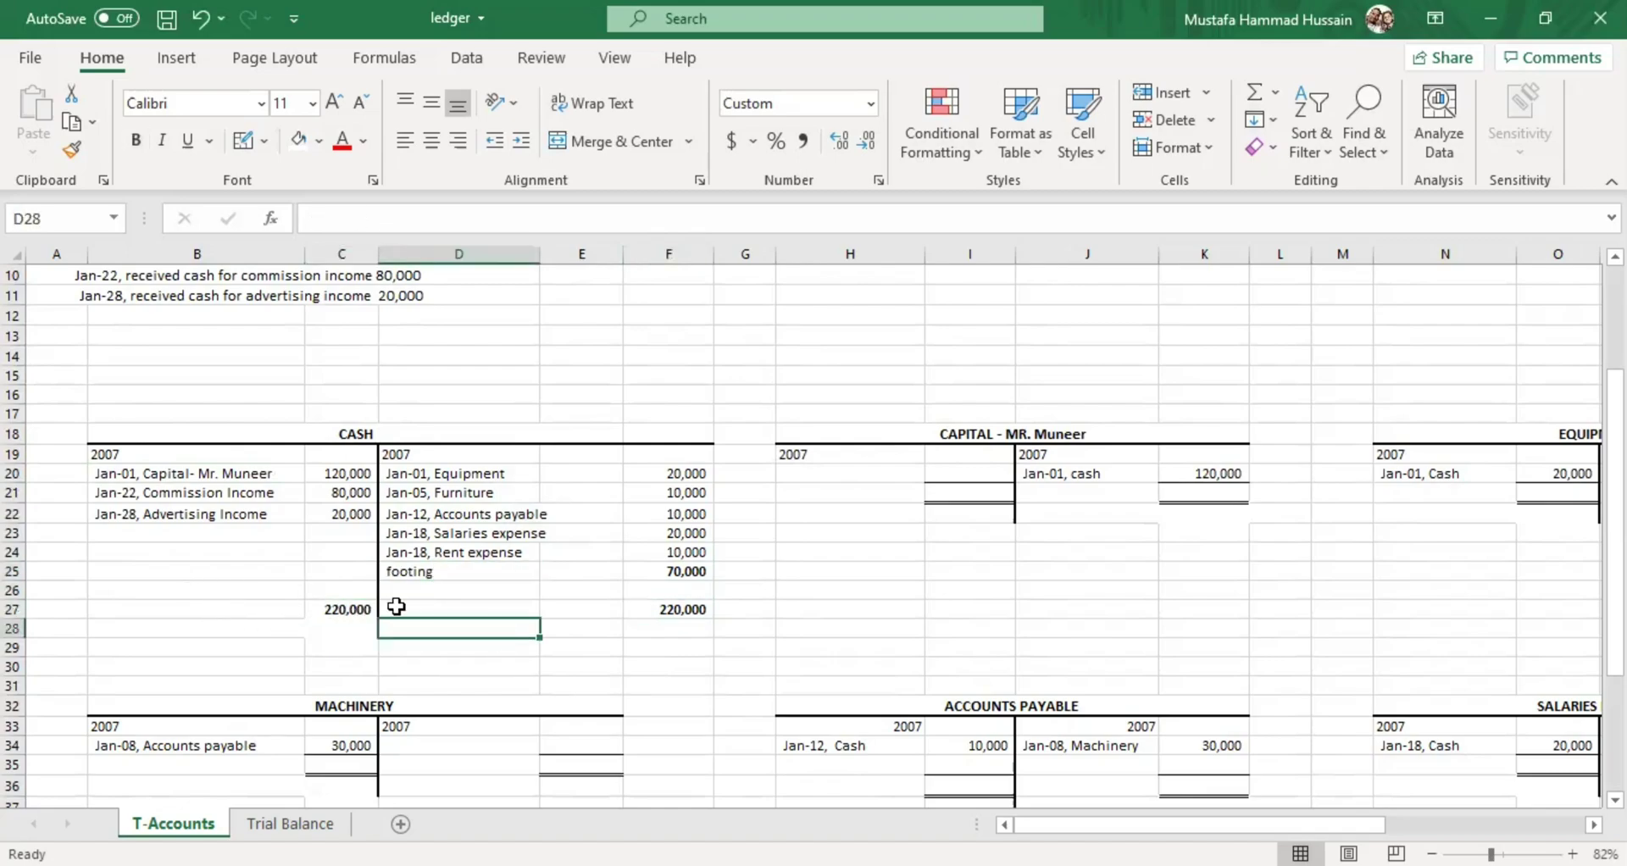
pyautogui.click(341, 610)
pyautogui.click(513, 614)
pyautogui.click(673, 607)
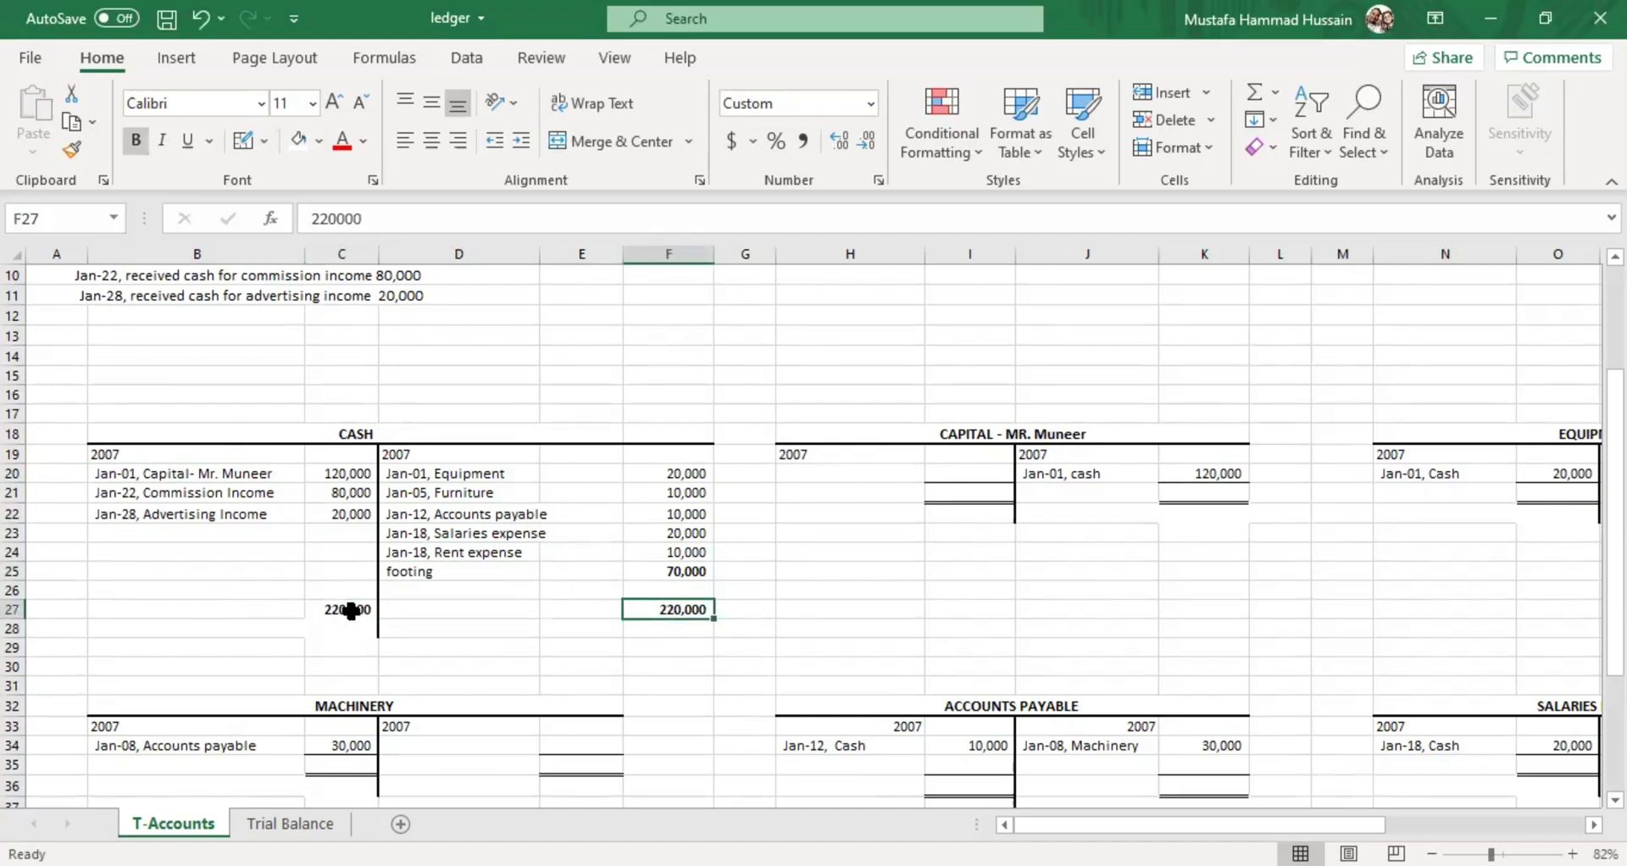
# Examine the credit footing in F25 against the Cash account's debit amounts and debit total
pyautogui.click(681, 572)
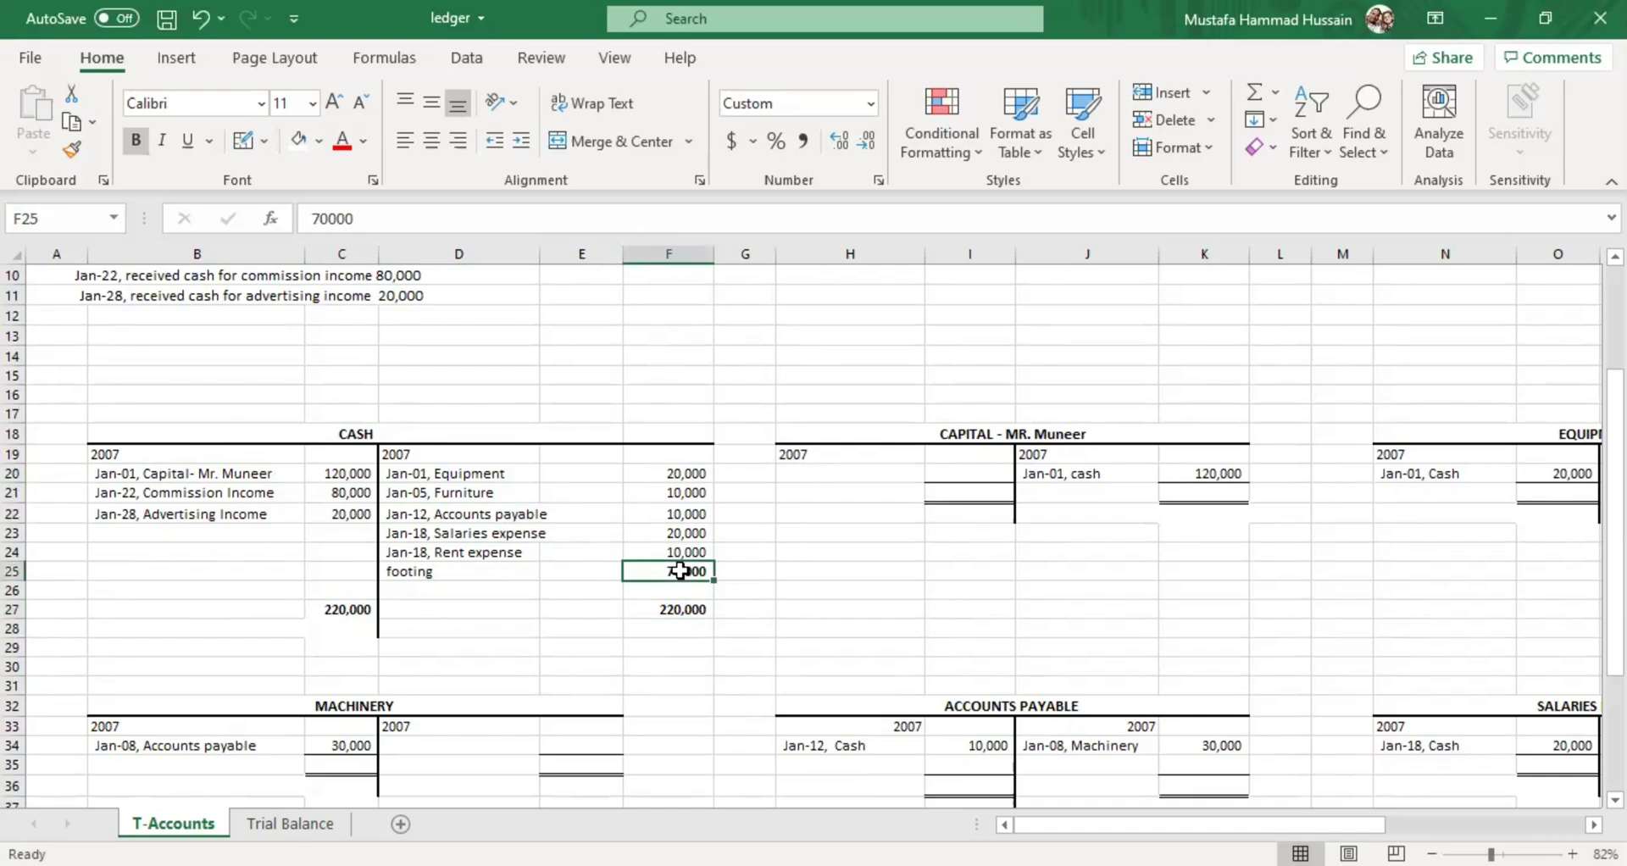
pyautogui.click(329, 490)
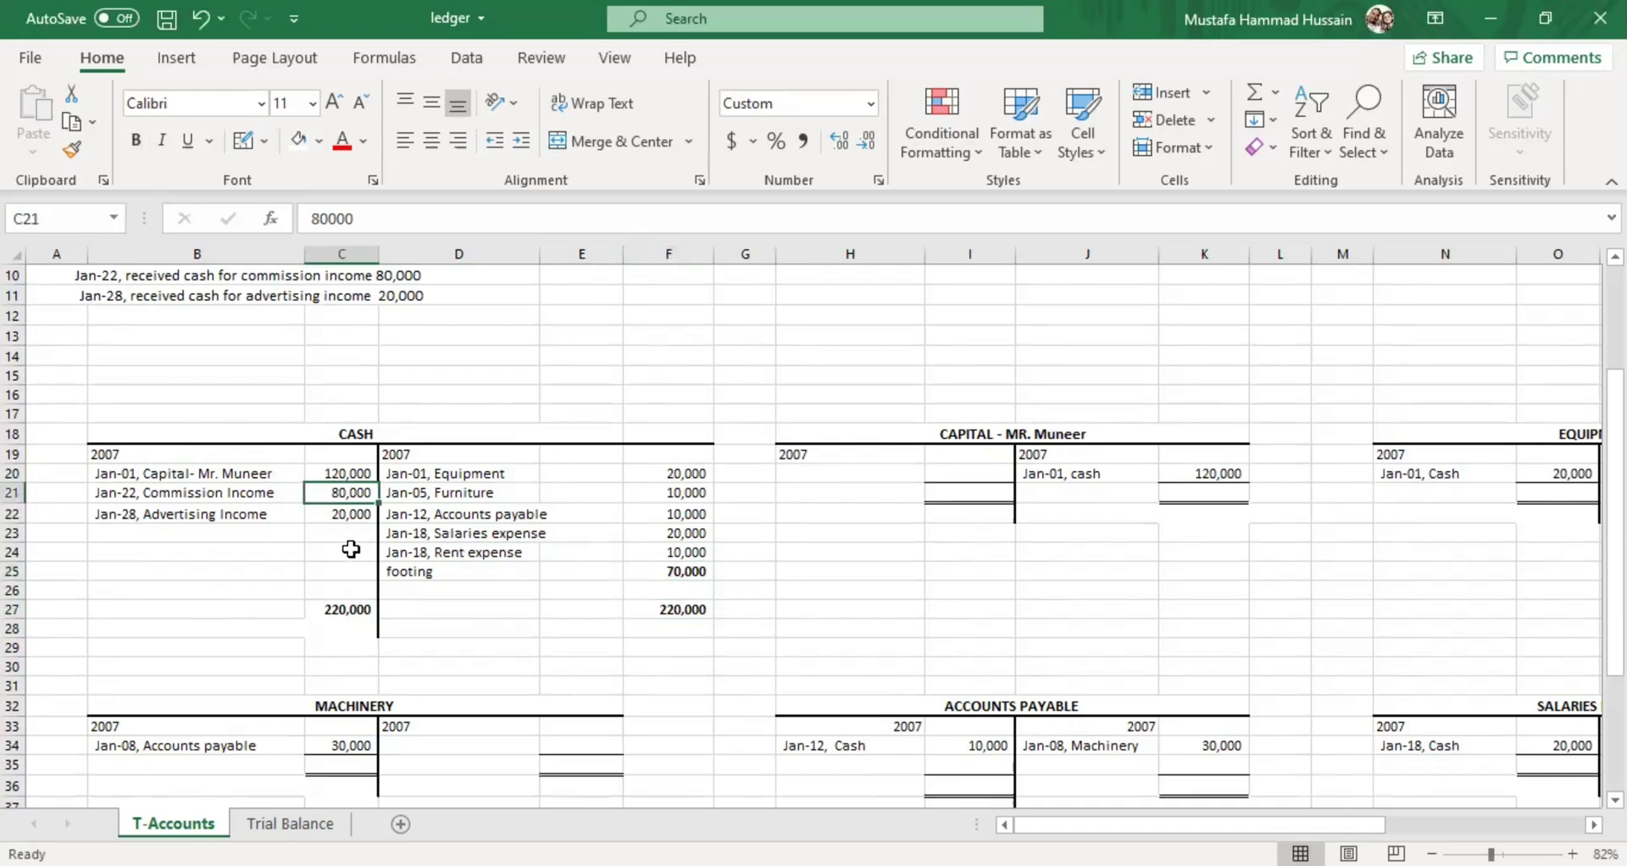
pyautogui.click(677, 576)
pyautogui.doubleClick(687, 573)
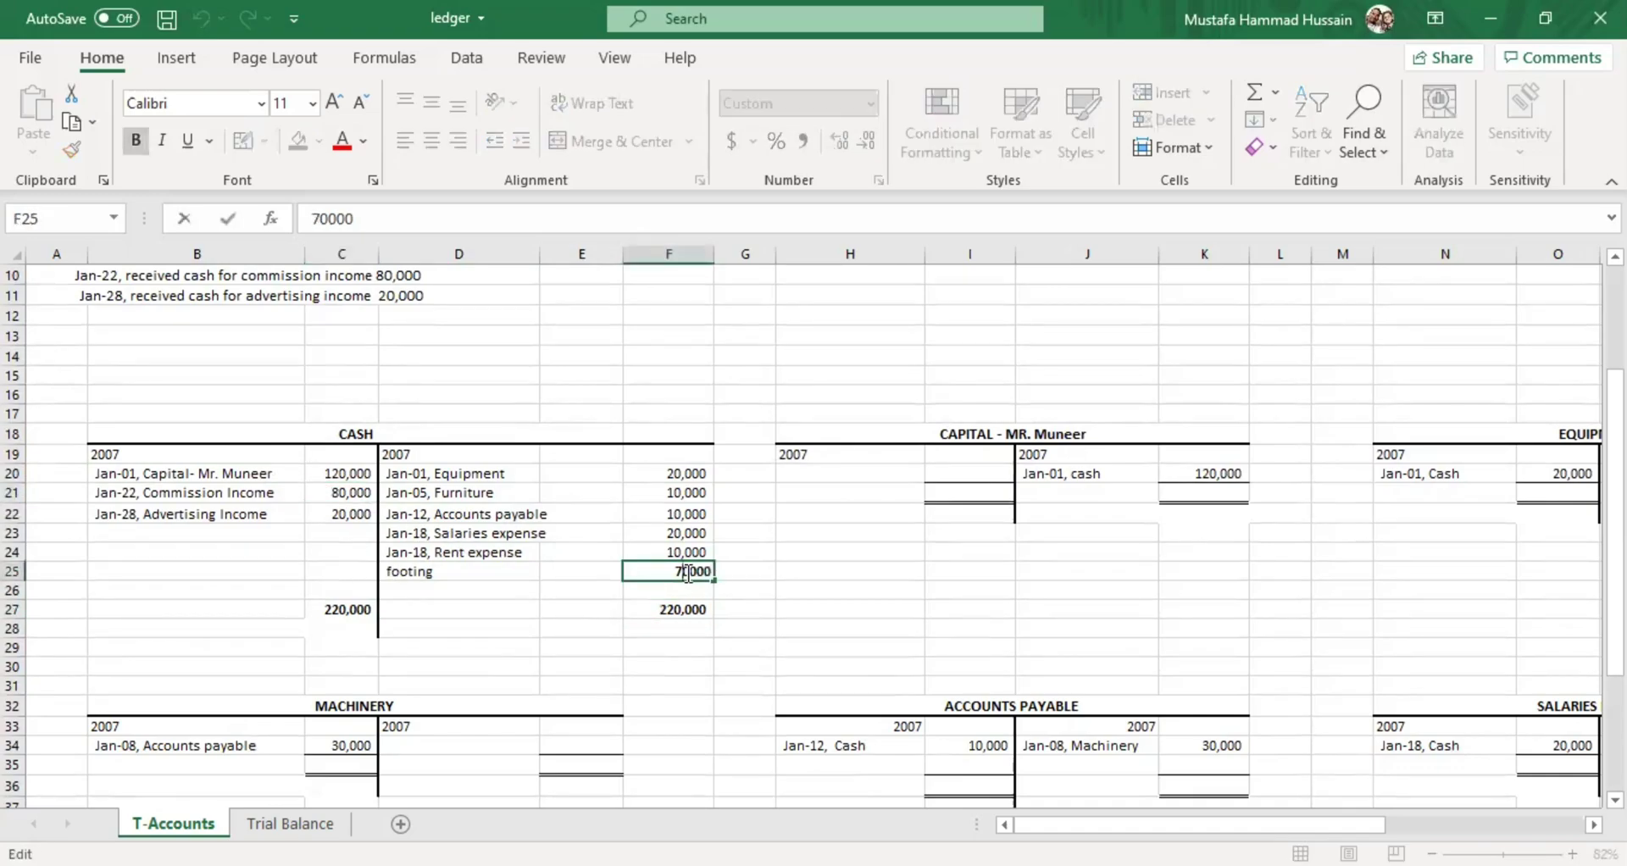
pyautogui.click(445, 589)
pyautogui.click(432, 573)
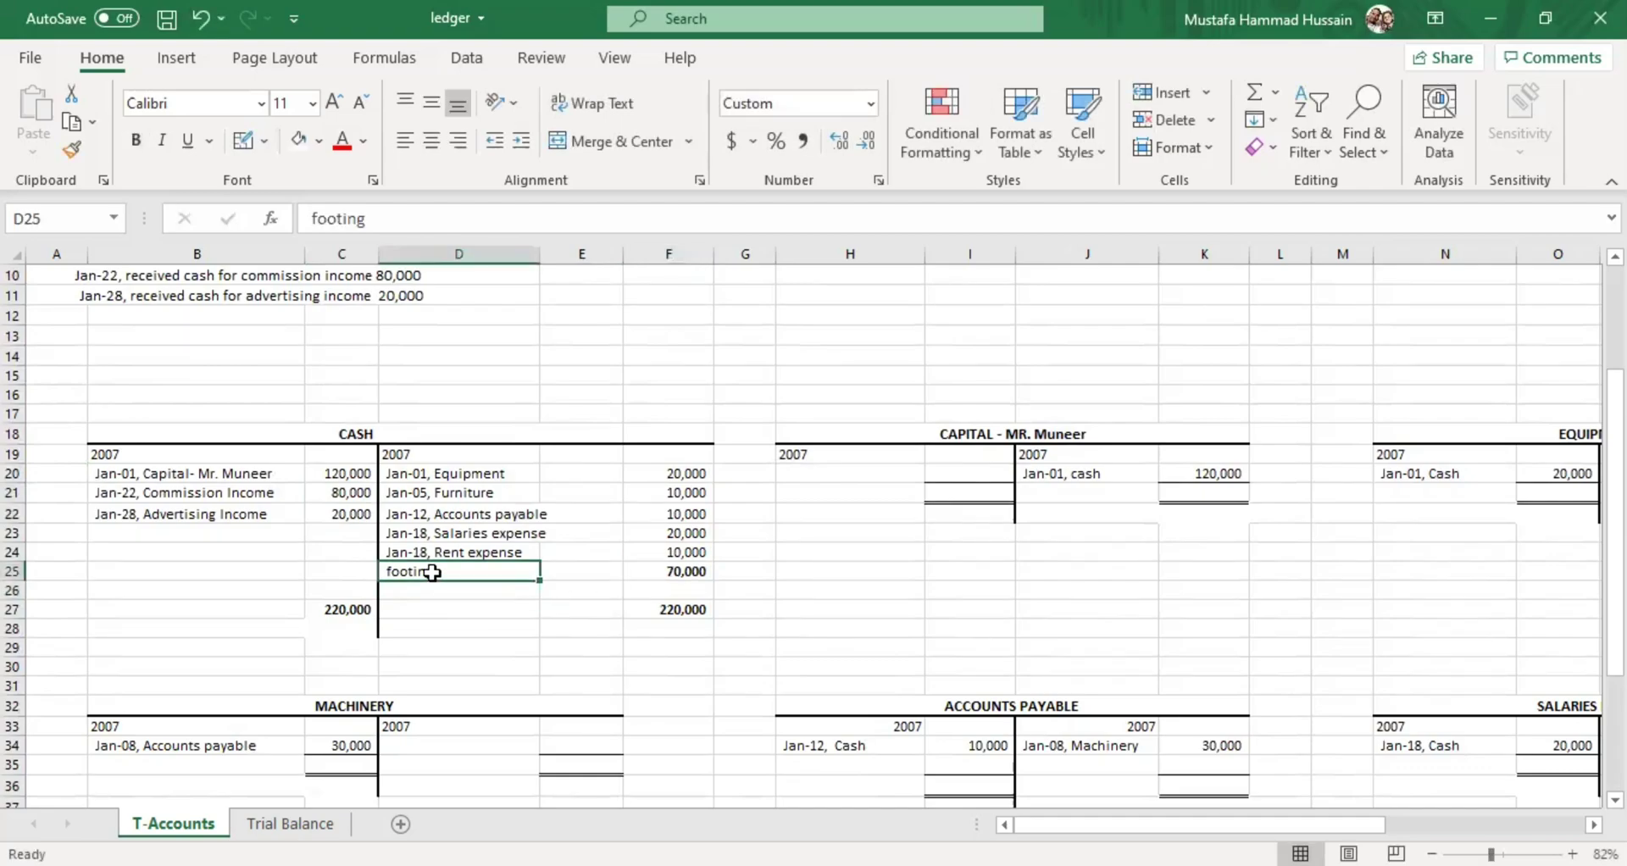
pyautogui.click(337, 473)
pyautogui.click(339, 610)
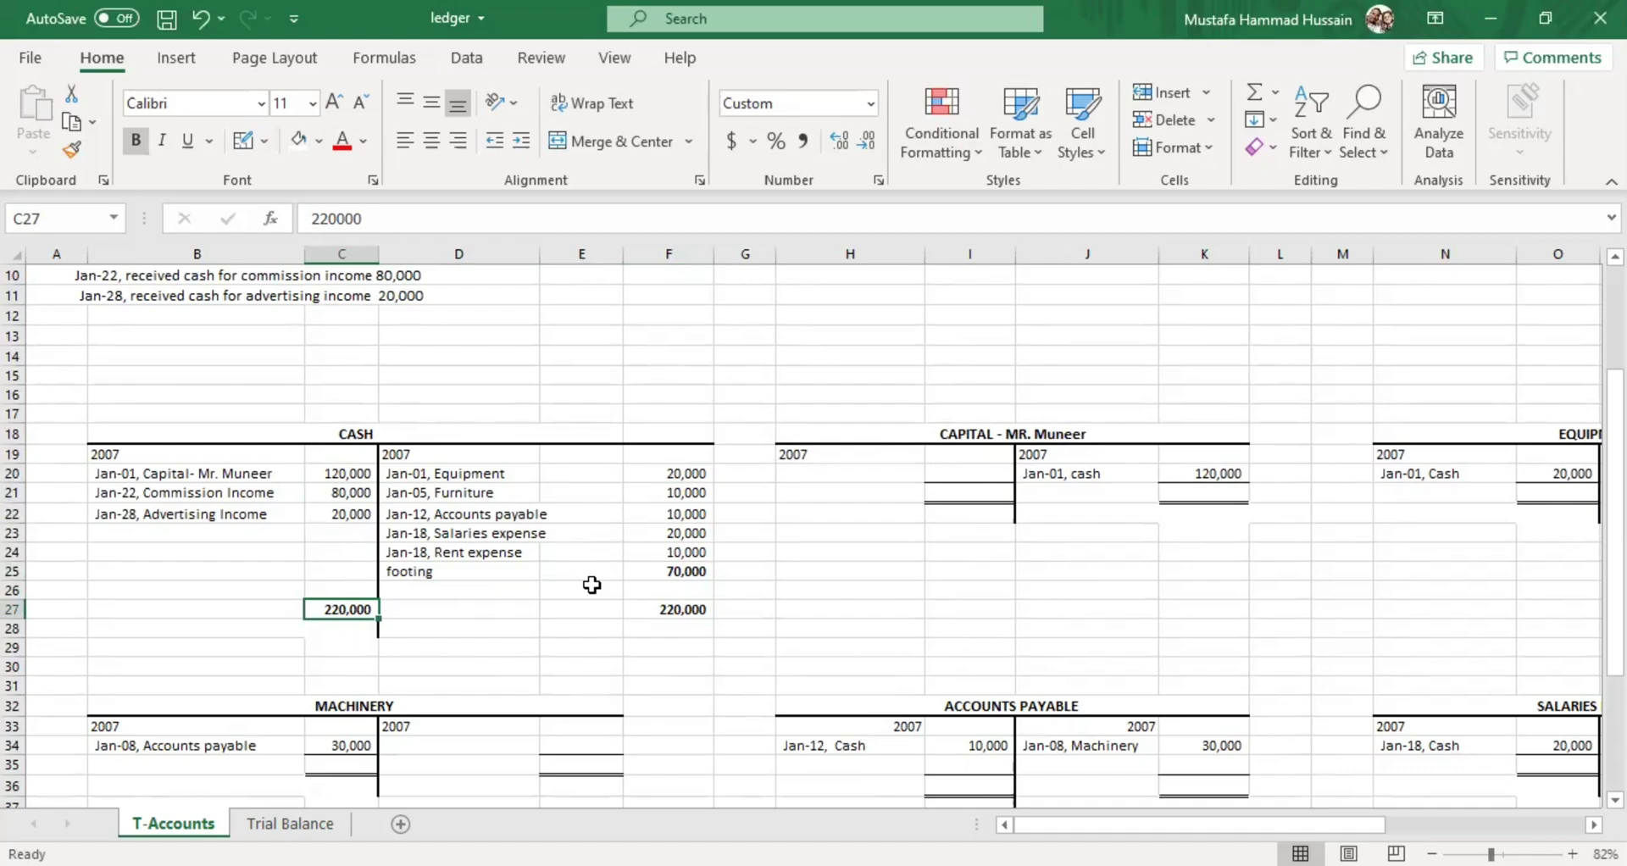
# Add a "Jan-31, balance c/f" row on the credit side of the Cash account in D26, with 150000 in F26
pyautogui.doubleClick(403, 586)
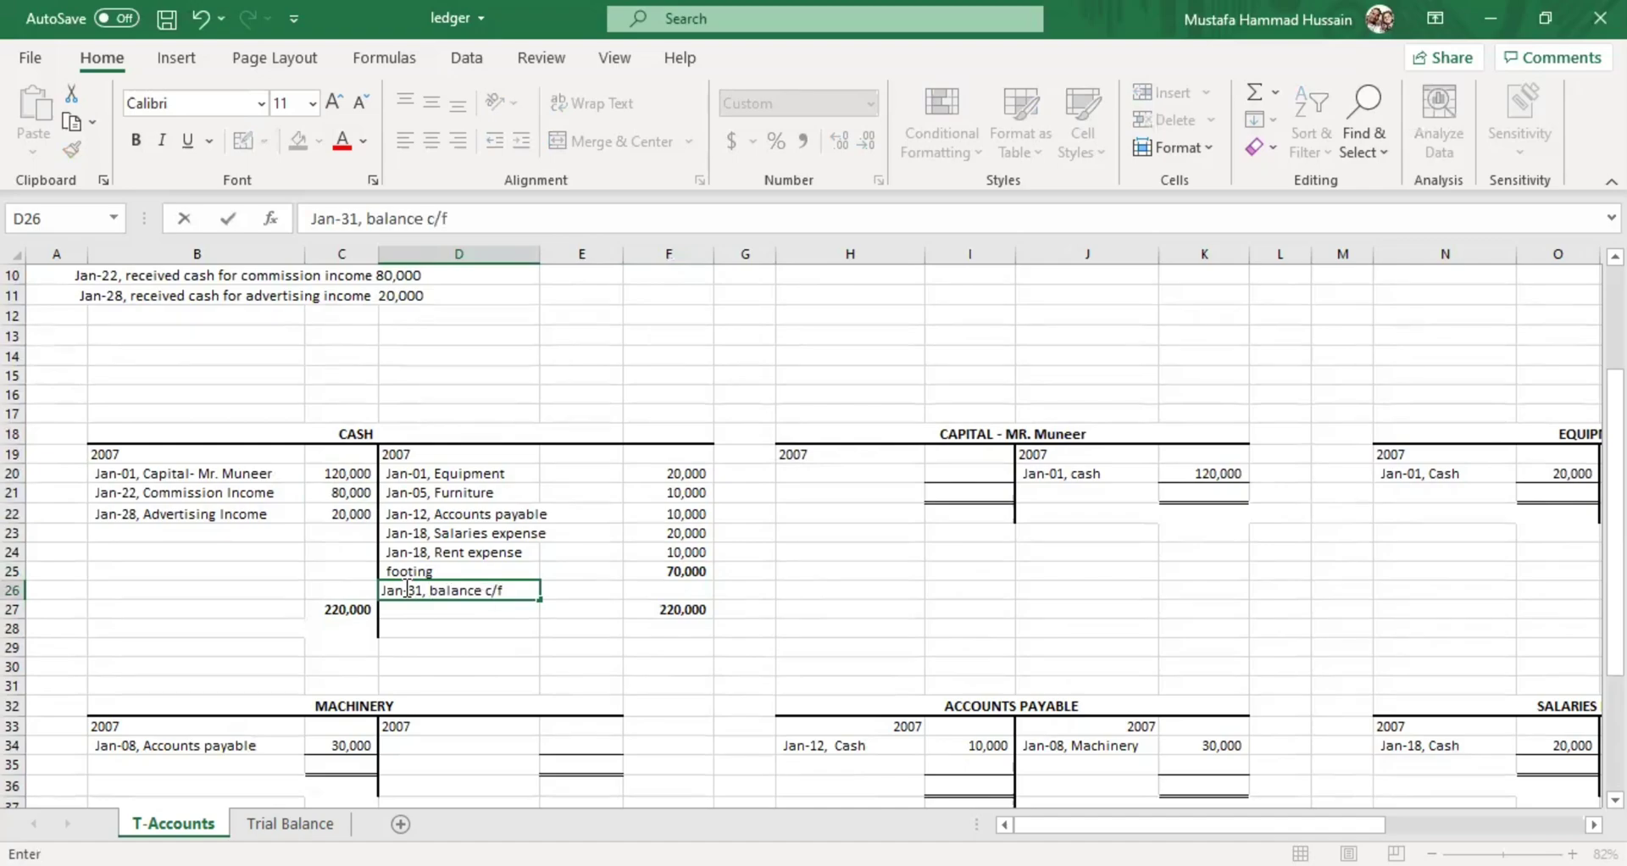
pyautogui.click(688, 588)
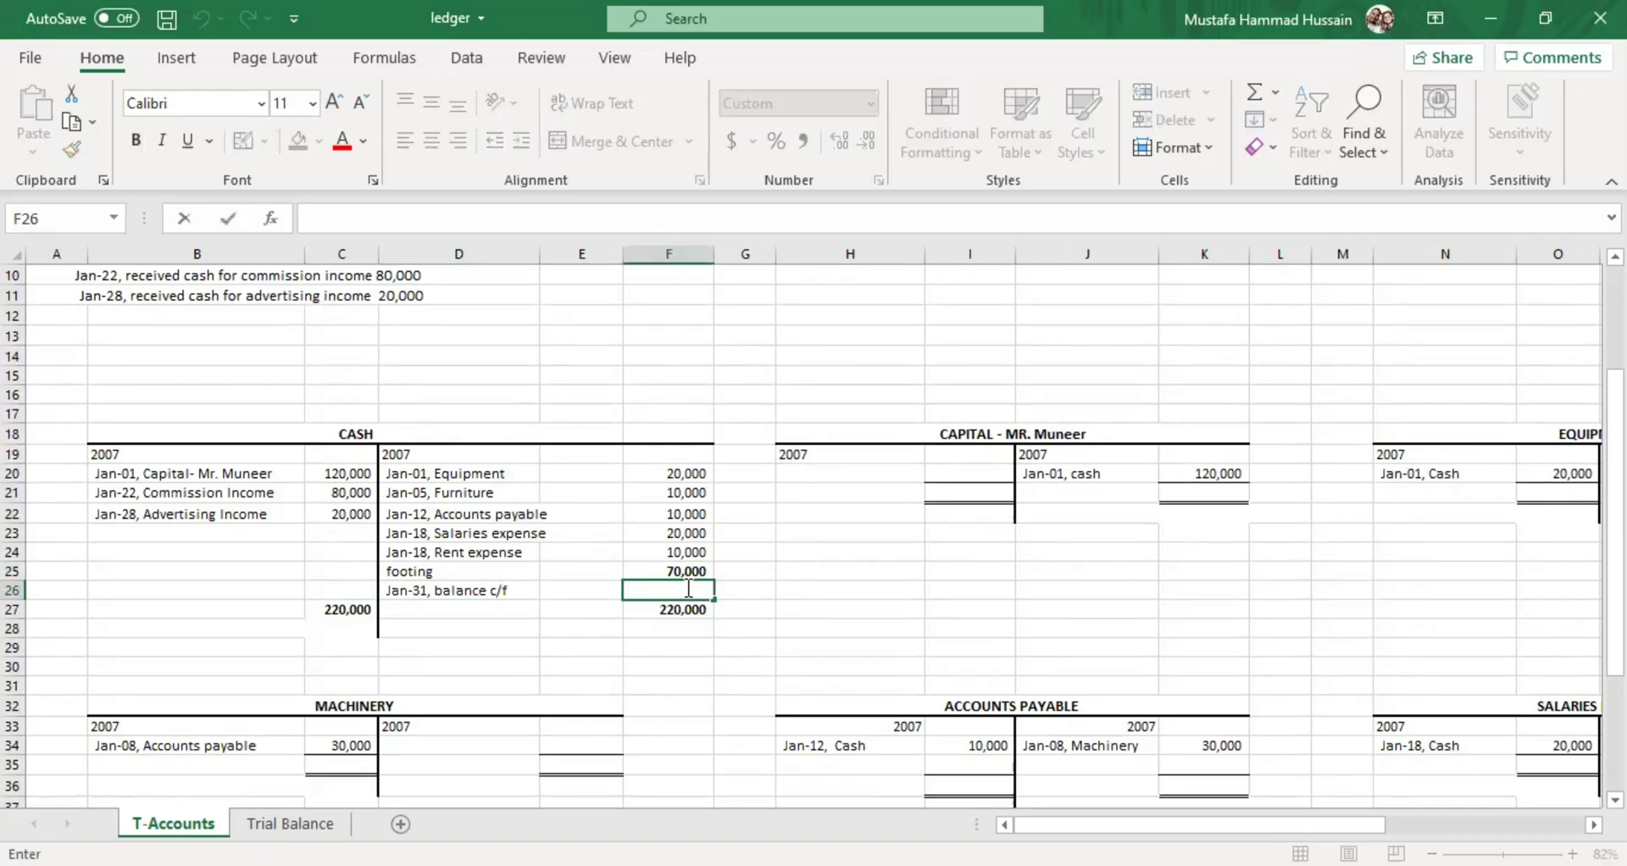
pyautogui.click(693, 571)
pyautogui.click(702, 614)
pyautogui.doubleClick(676, 588)
pyautogui.write('1500000')
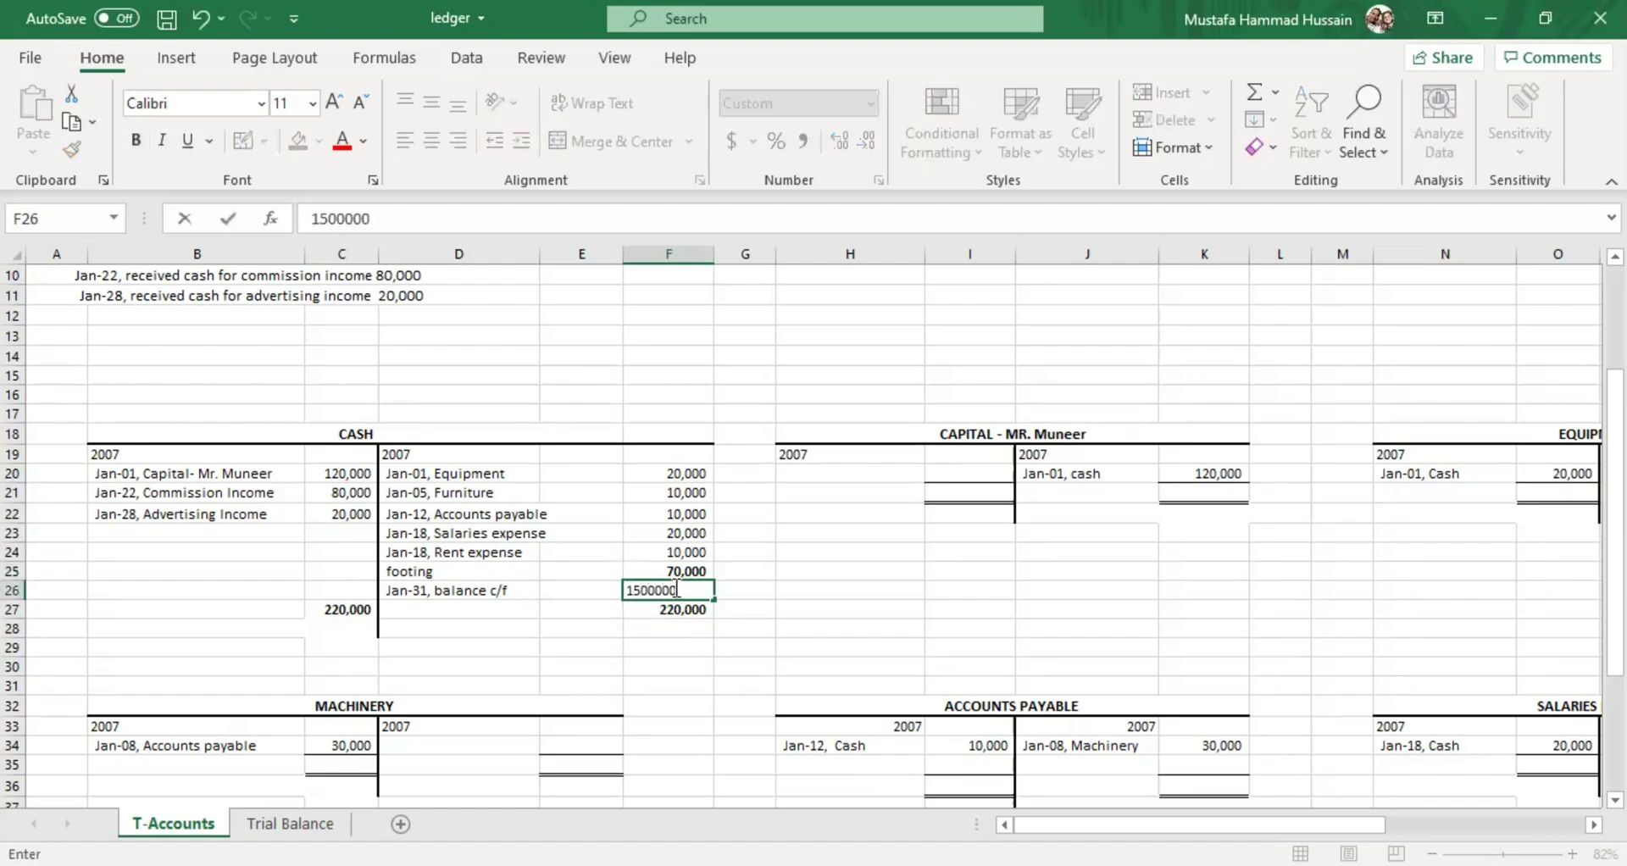
pyautogui.click(597, 628)
pyautogui.click(617, 590)
pyautogui.click(635, 591)
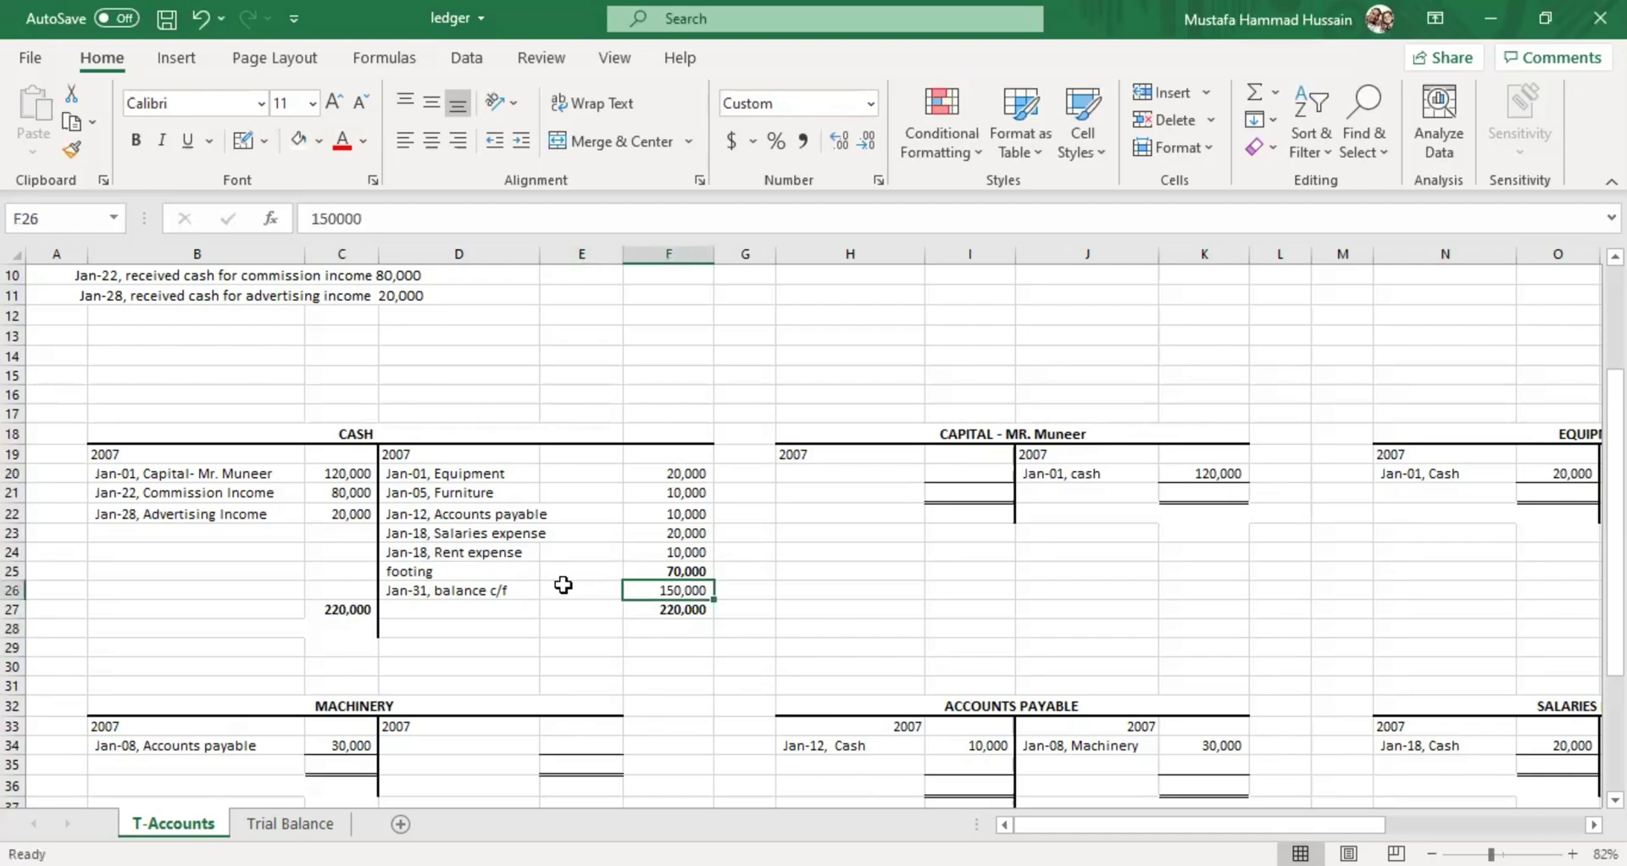
# Check the balance c/f and the footing in column F against the Cash account's totals in row 27
pyautogui.click(443, 594)
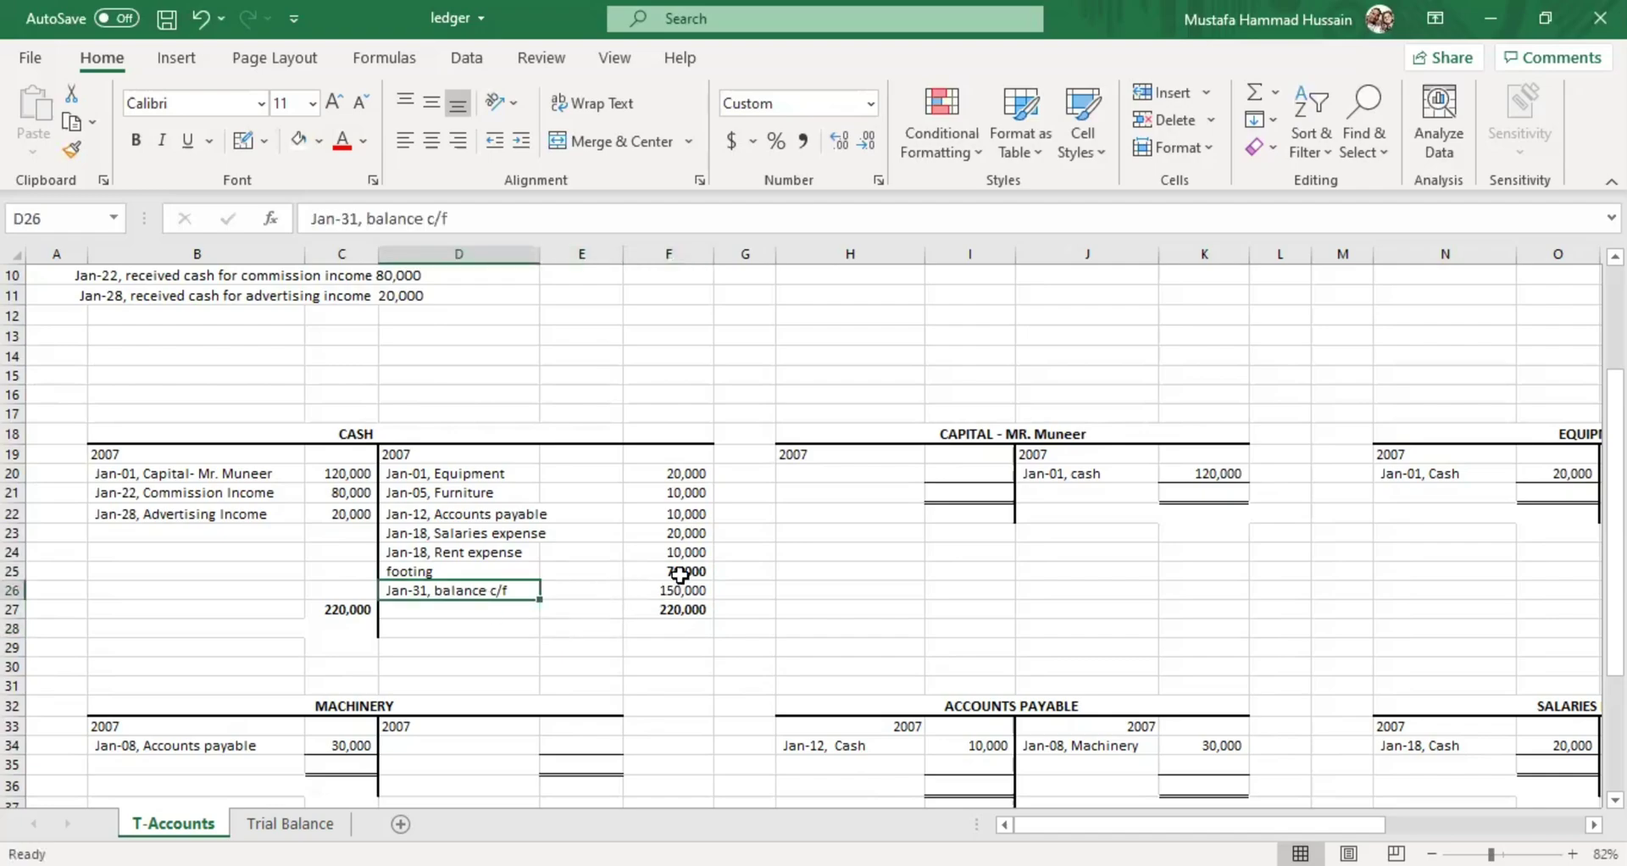
pyautogui.click(669, 612)
pyautogui.hotkey('ctrl', 'b')
pyautogui.click(352, 610)
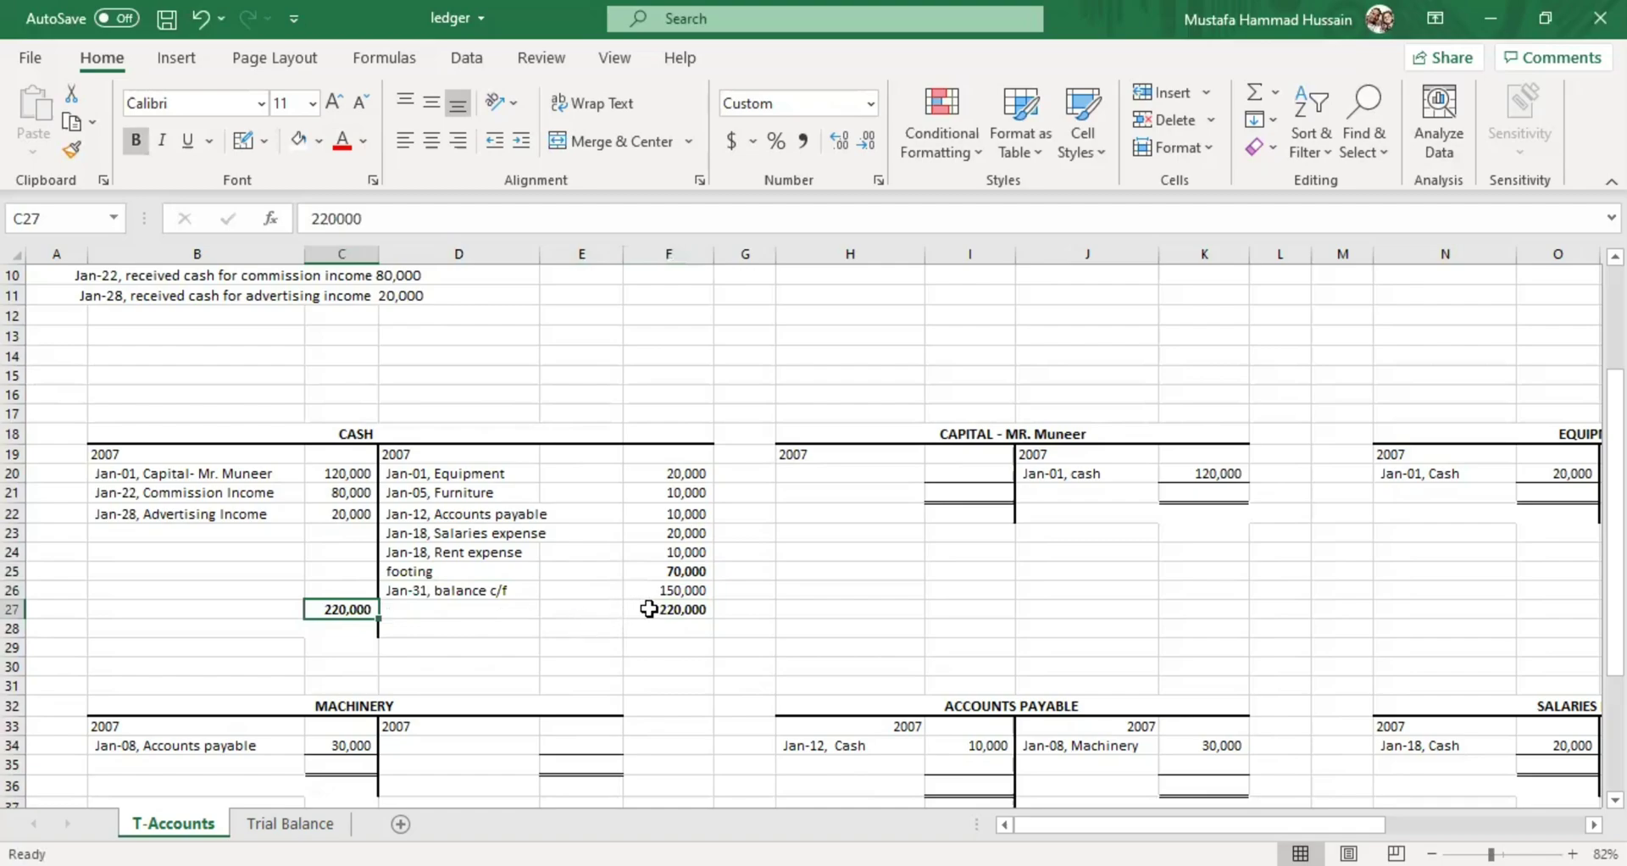
pyautogui.click(687, 609)
pyautogui.click(691, 590)
pyautogui.click(690, 571)
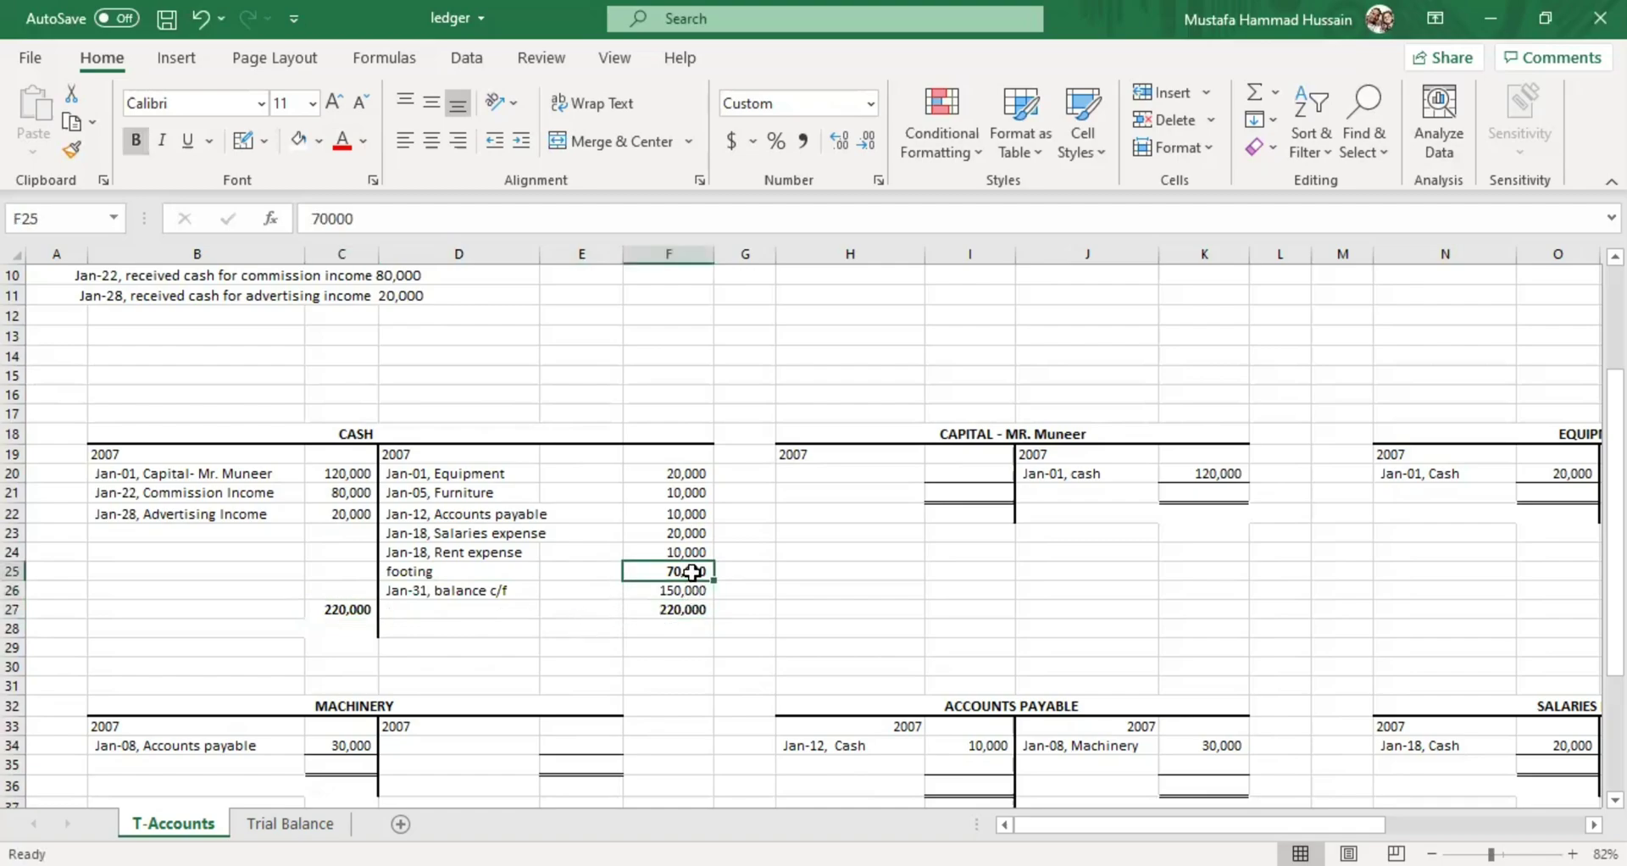
pyautogui.click(690, 616)
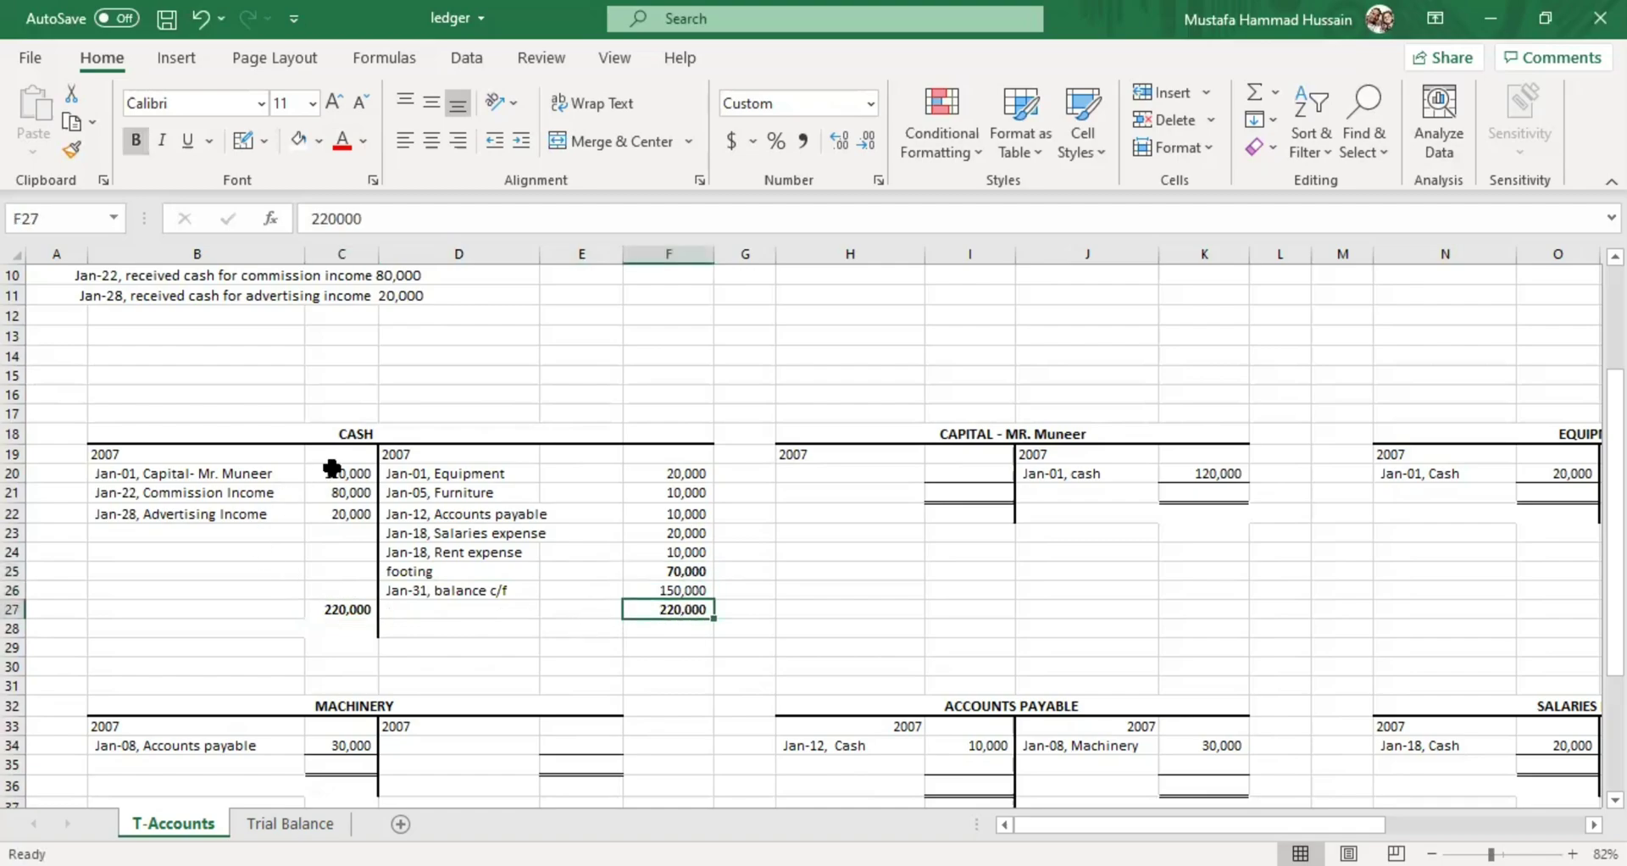
# Review the Cash account's debit column C20:C27 and compare its total with the credit total
pyautogui.click(332, 476)
pyautogui.moveTo(330, 476); pyautogui.dragTo(356, 610)
pyautogui.click(903, 506)
pyautogui.click(334, 610)
pyautogui.click(686, 609)
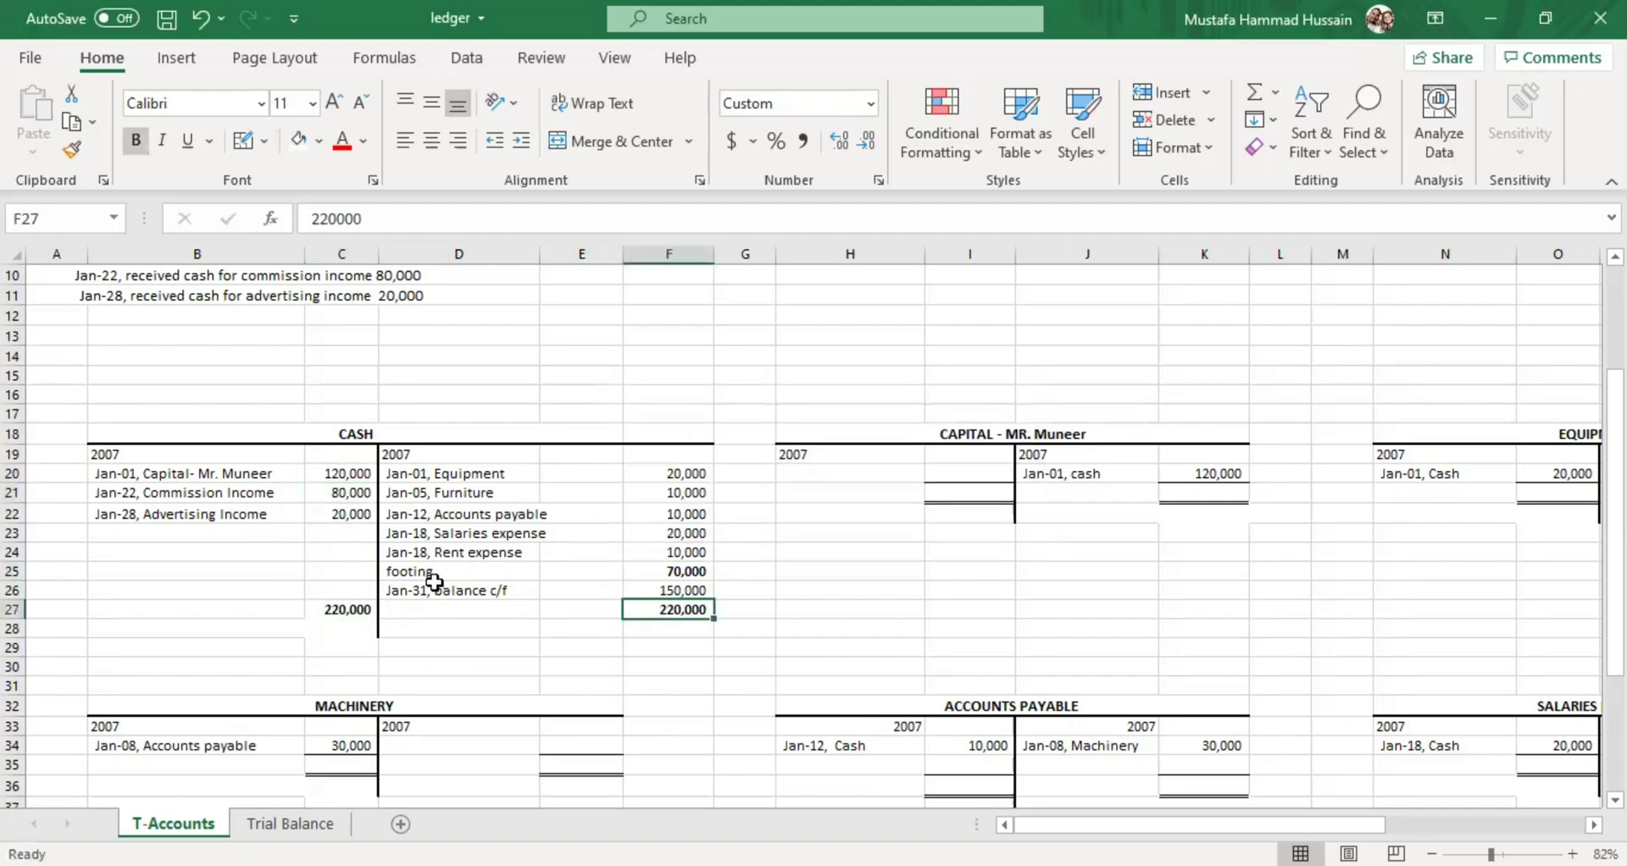
pyautogui.click(358, 613)
# Examine the "Jan-31, balance c/f" entry in D26 alongside the first credit entry and the debit total
pyautogui.doubleClick(432, 596)
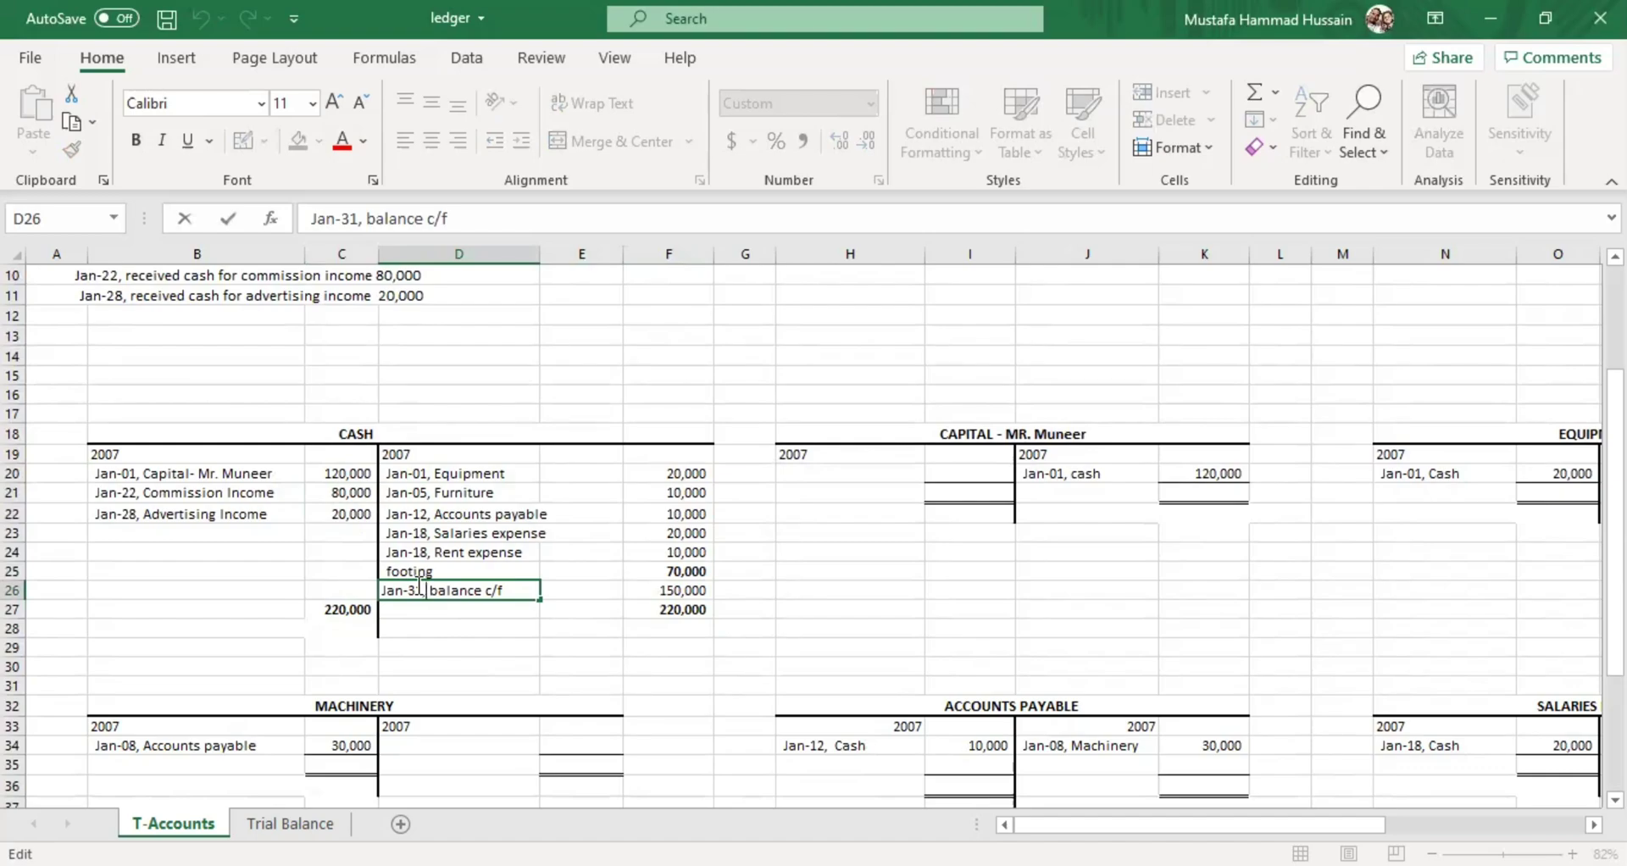
pyautogui.click(425, 611)
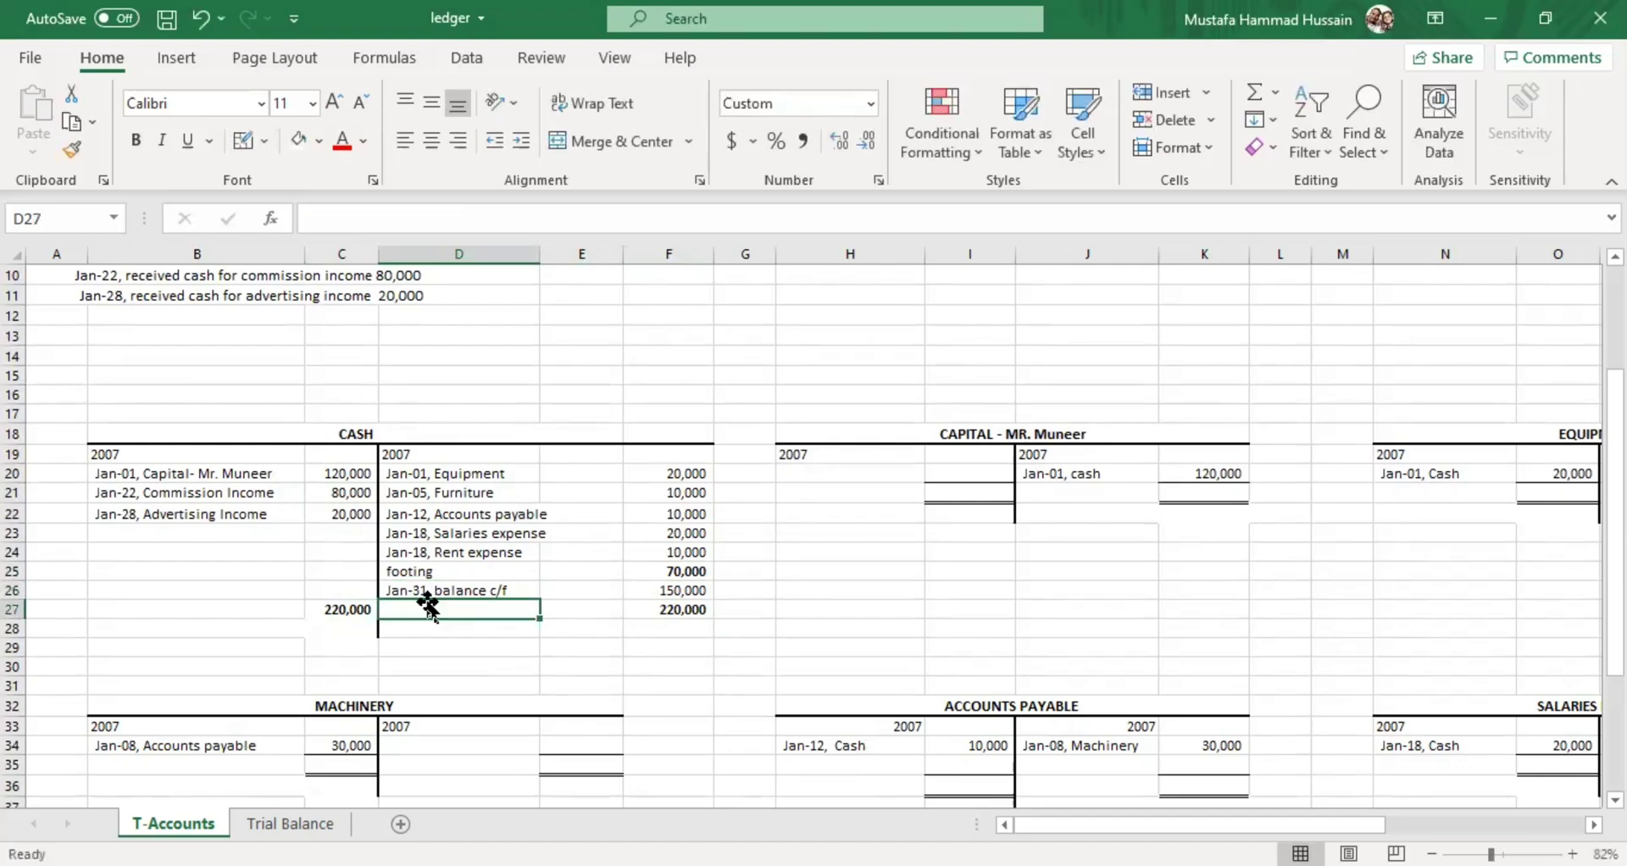
pyautogui.click(391, 473)
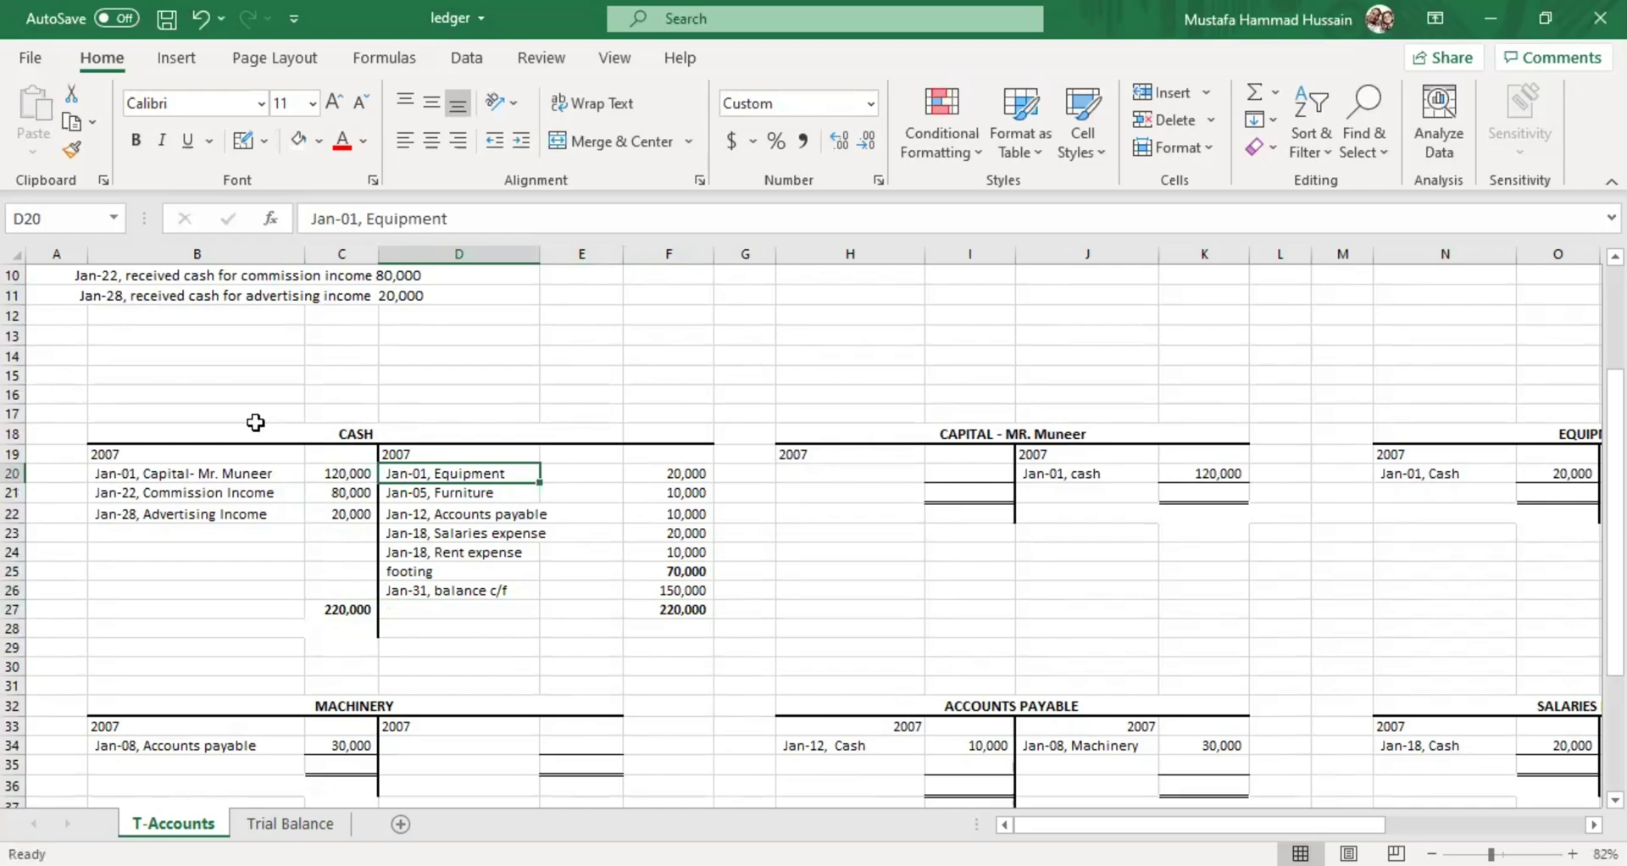
pyautogui.click(422, 591)
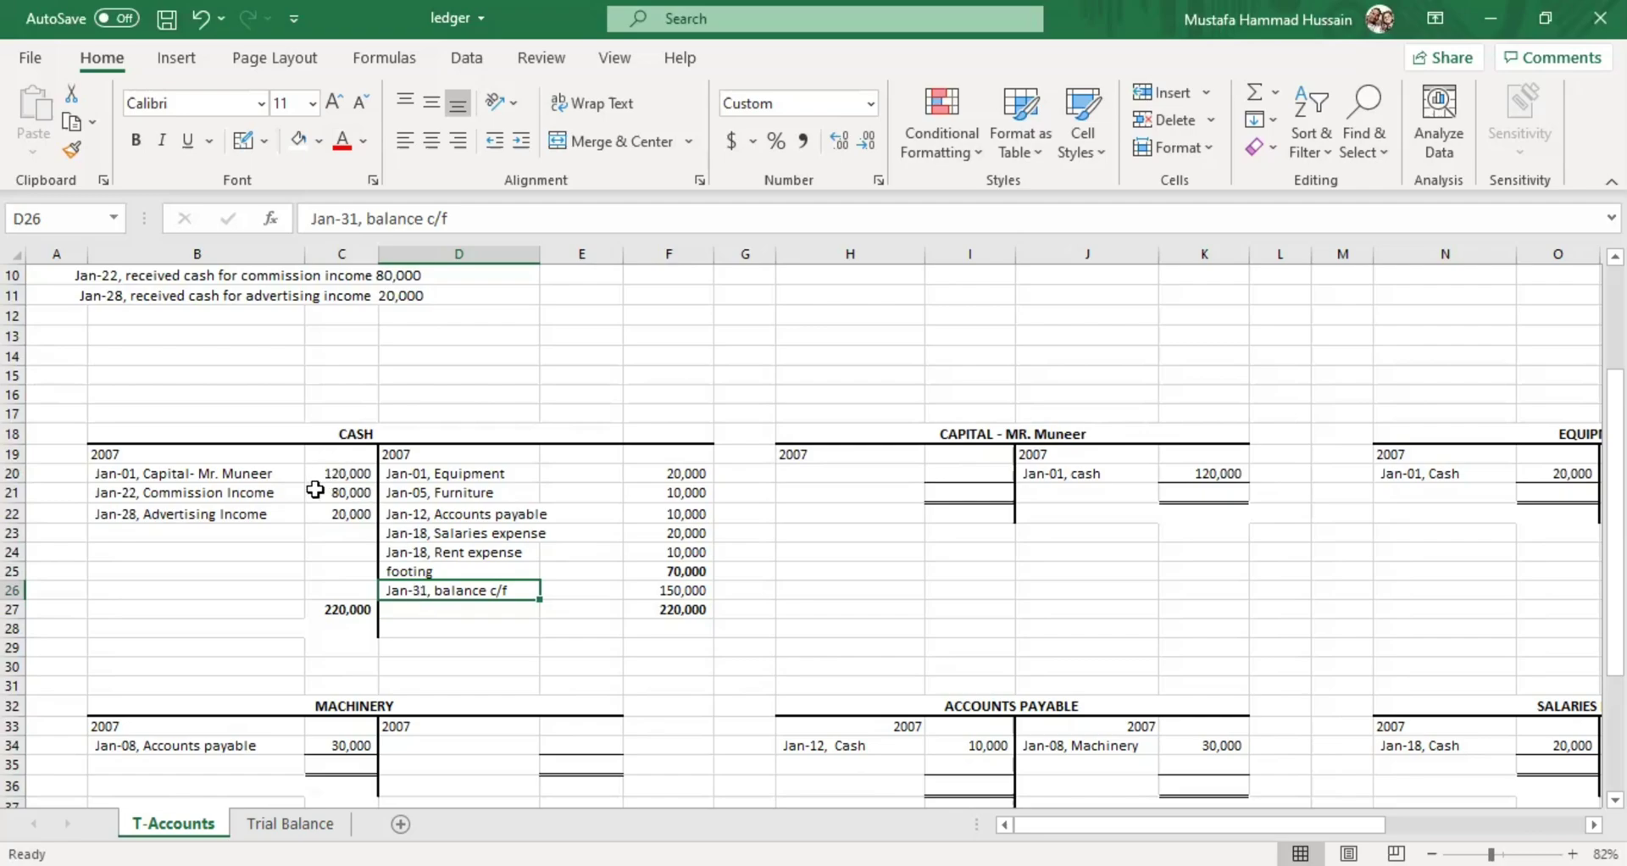
pyautogui.click(347, 612)
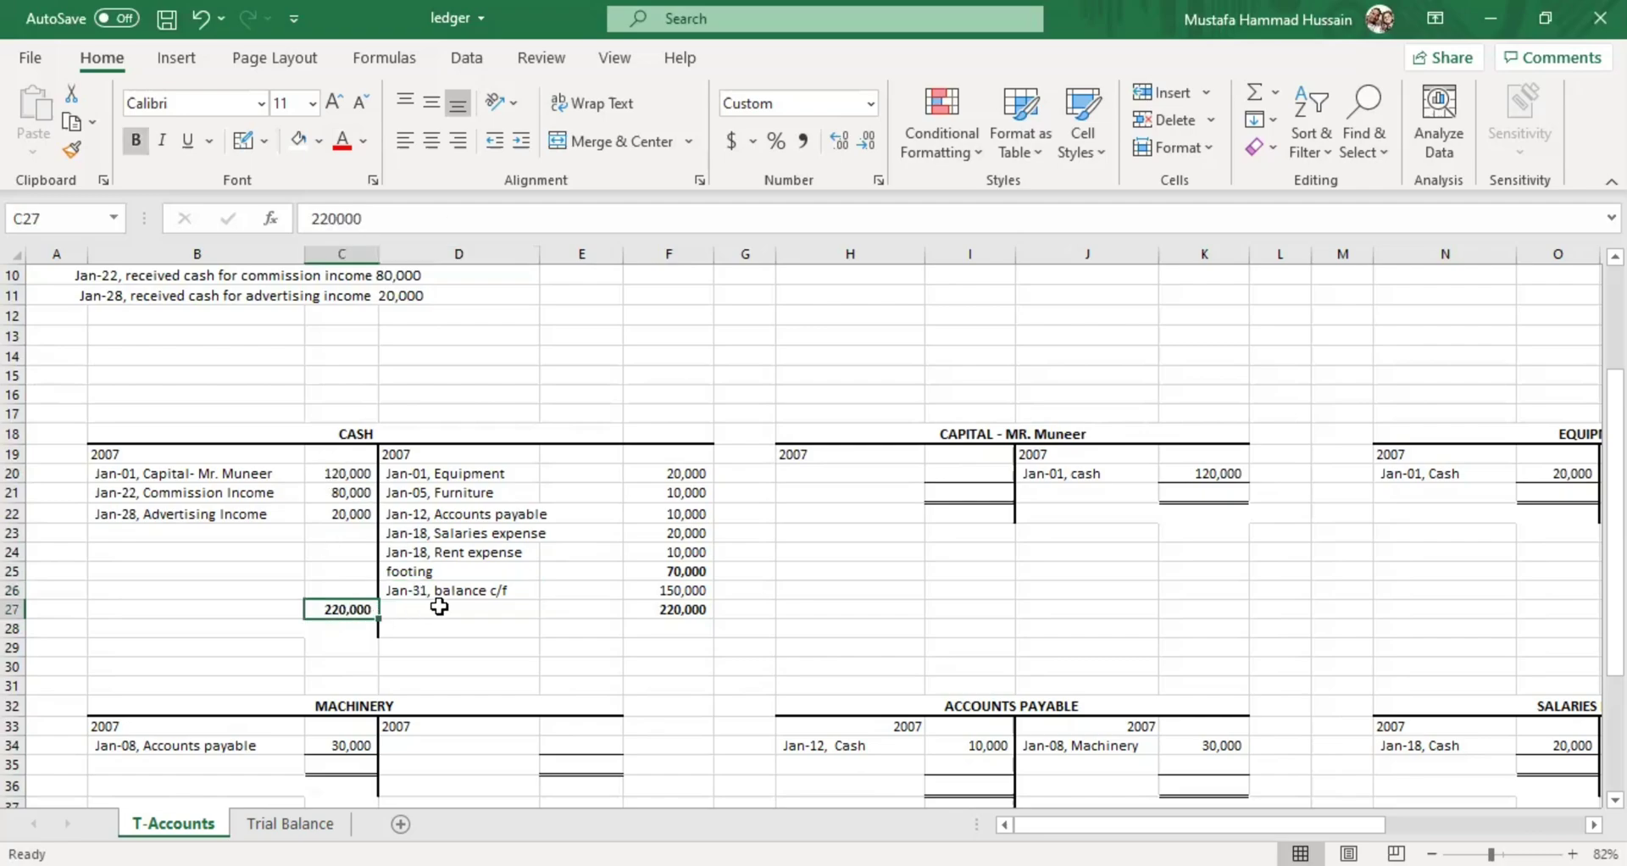
pyautogui.click(489, 593)
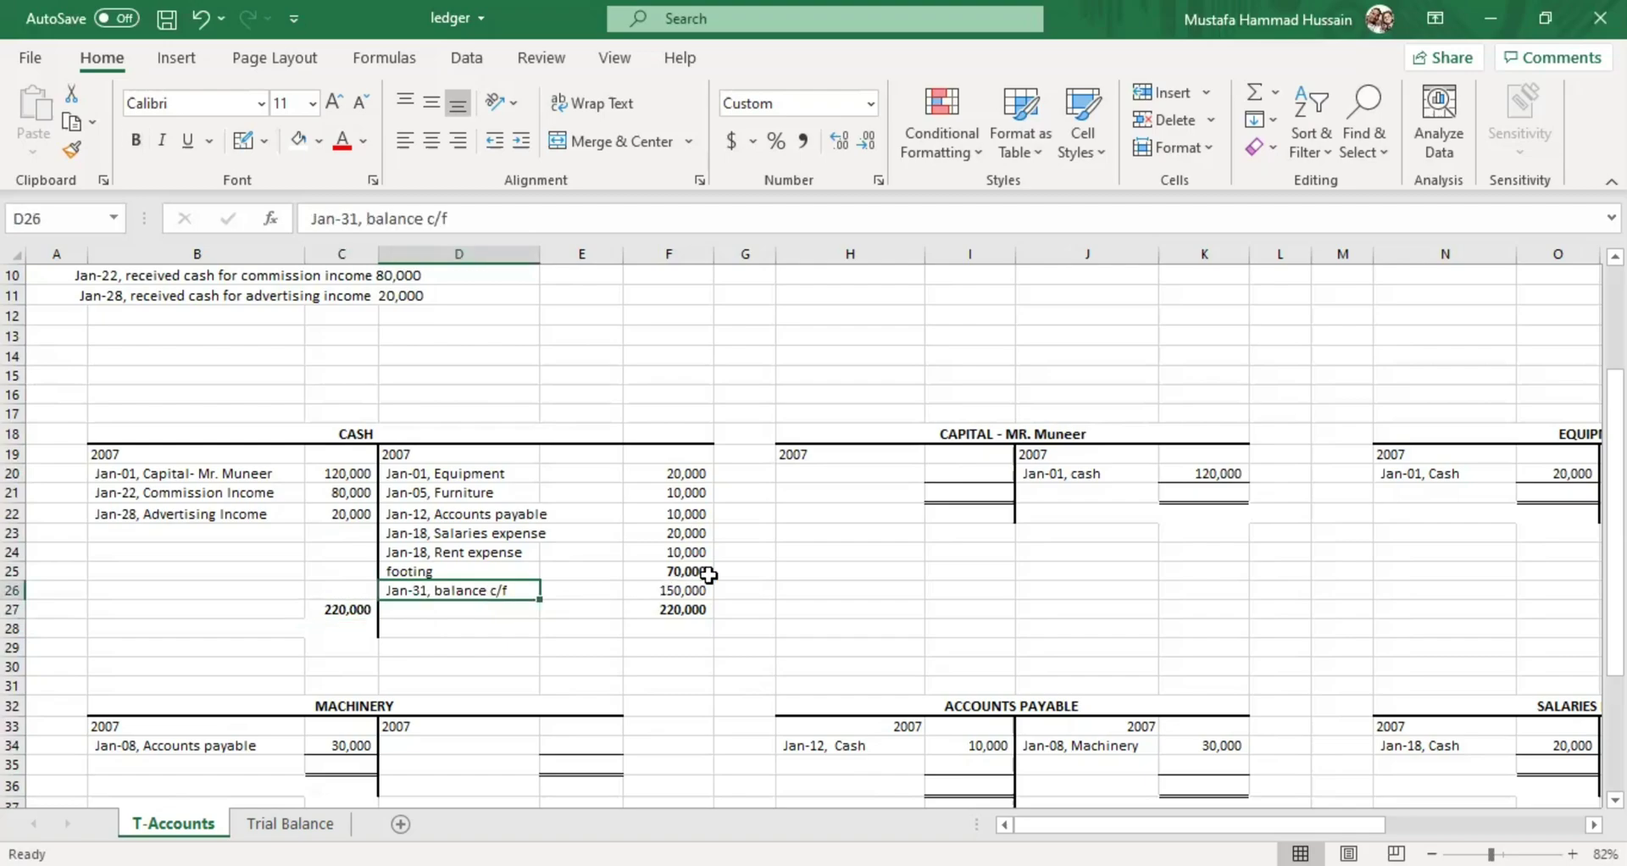
# Review the credit entries and footing in D20:F25, comparing them with both totals and the balance c/f amount
pyautogui.moveTo(499, 477); pyautogui.dragTo(688, 573)
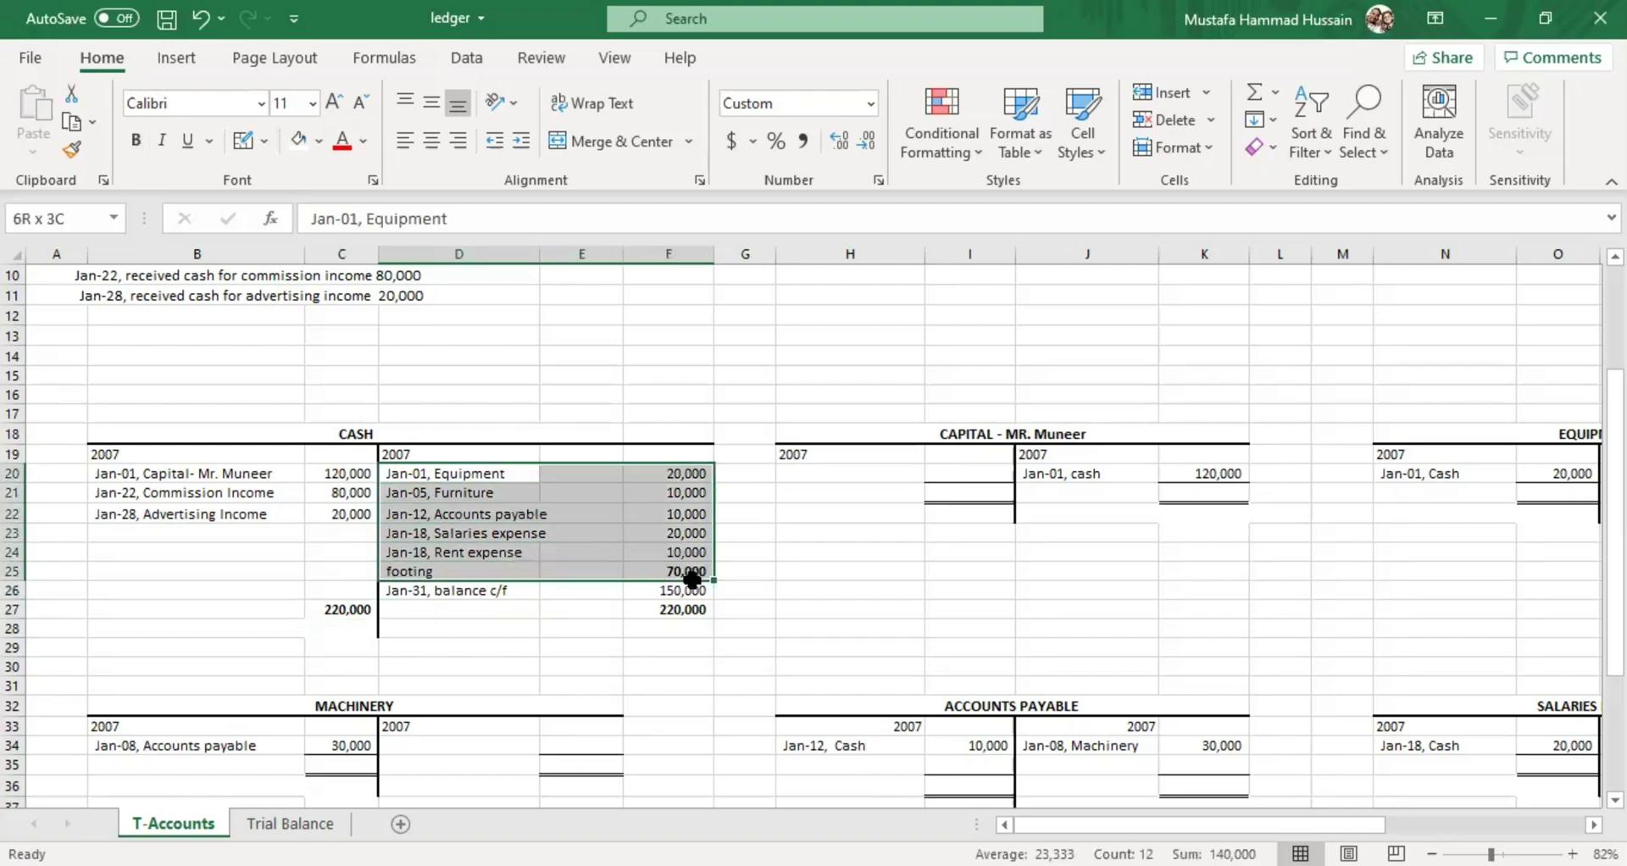
pyautogui.click(338, 611)
pyautogui.click(703, 609)
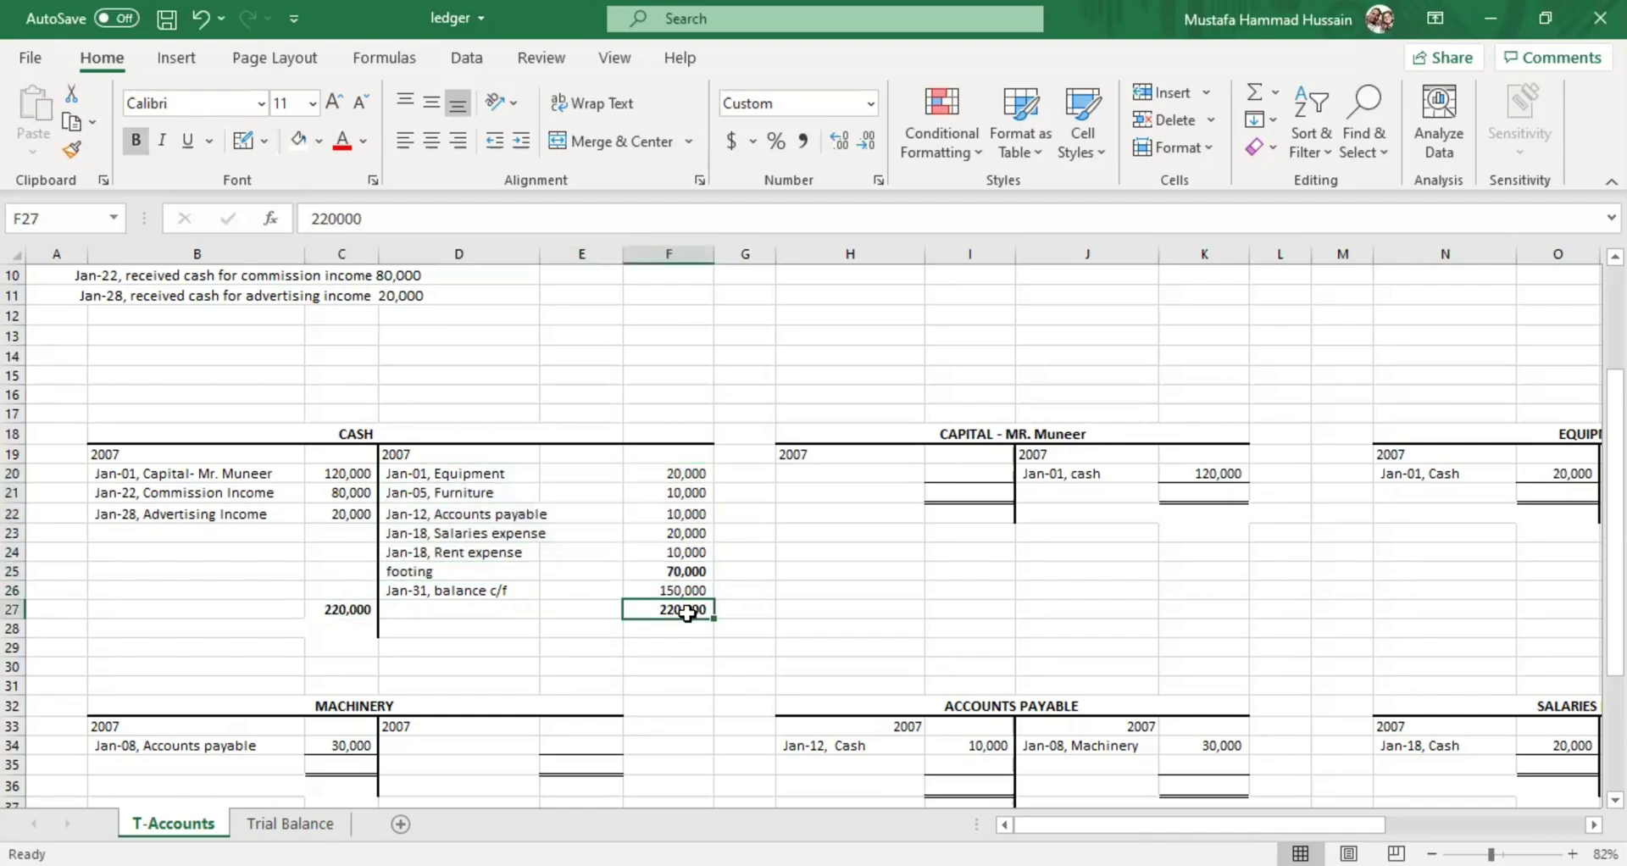
pyautogui.click(344, 609)
pyautogui.click(603, 592)
pyautogui.click(690, 590)
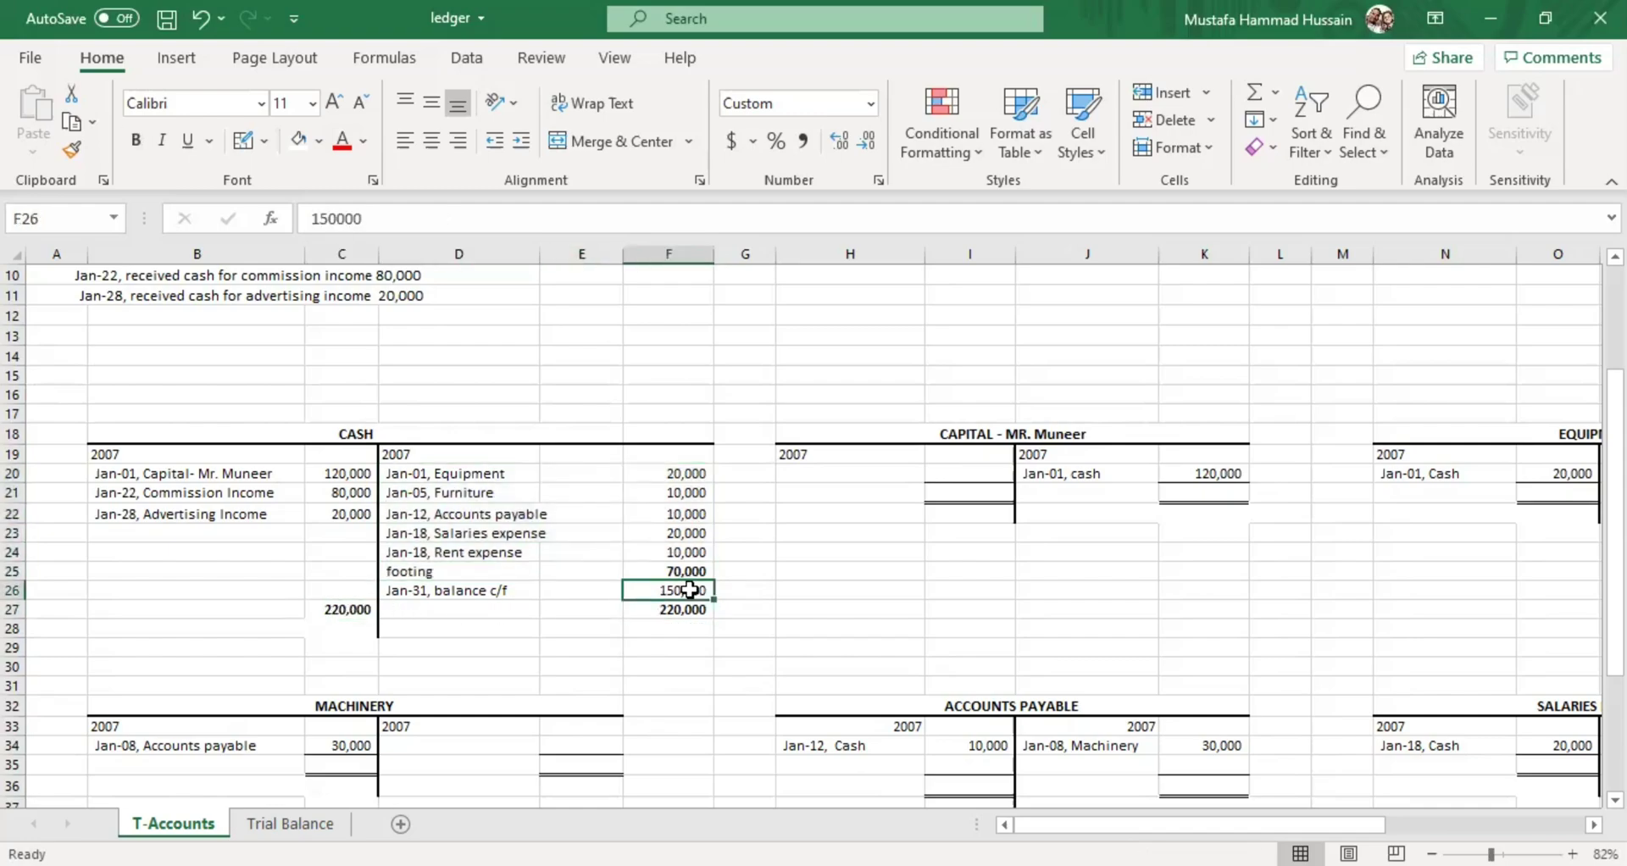
# Add the opening entry "feb-01, balance b/f" in B28 of the Cash account with 150000 in C28
pyautogui.click(566, 471)
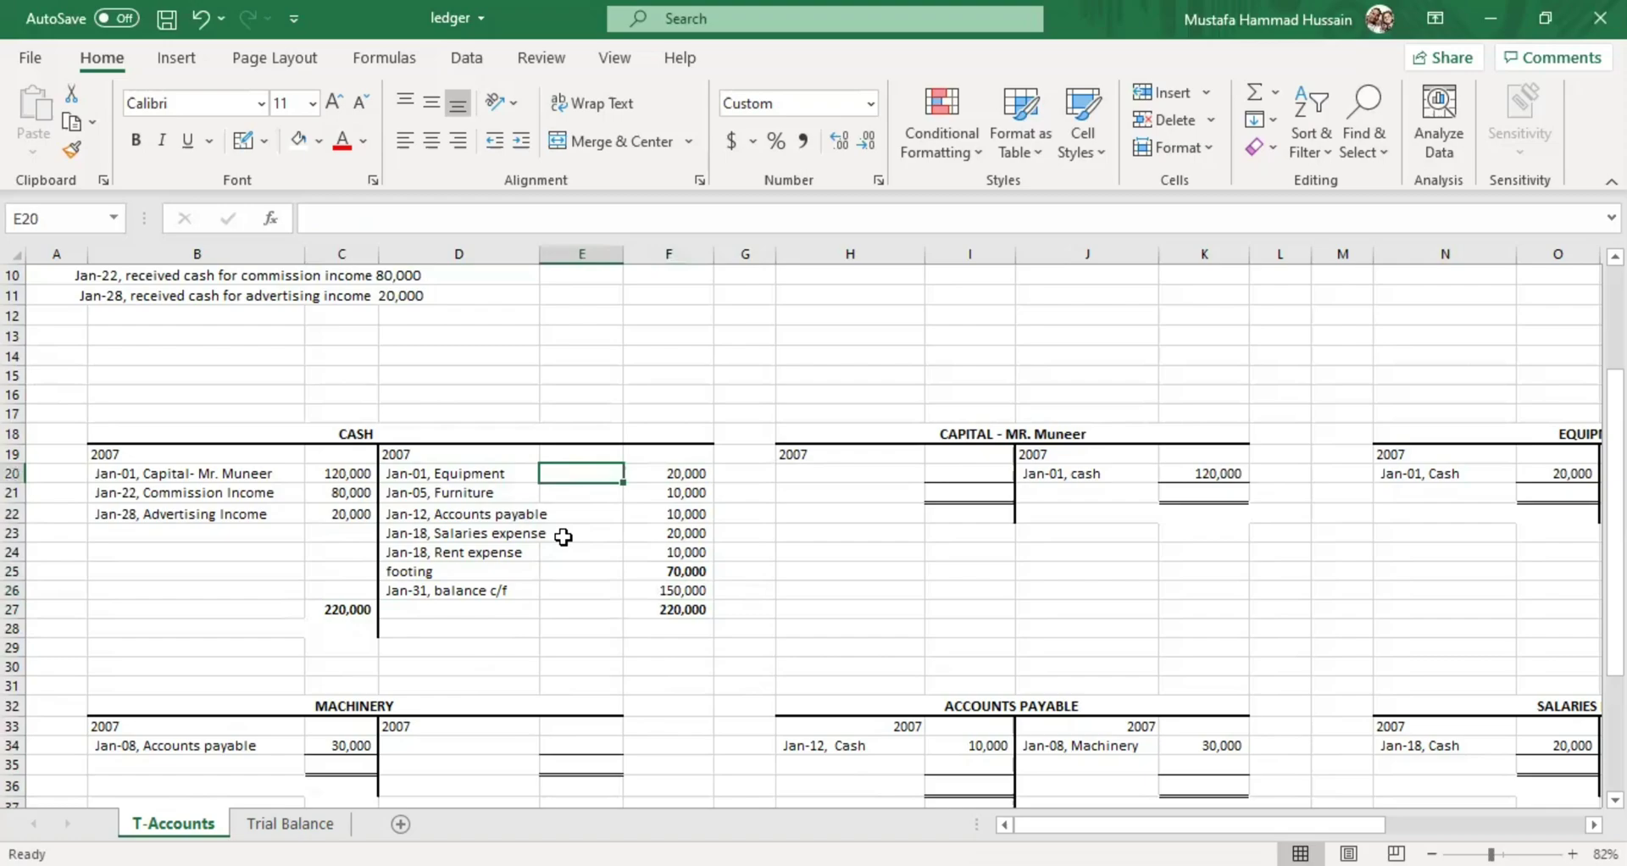
pyautogui.click(262, 627)
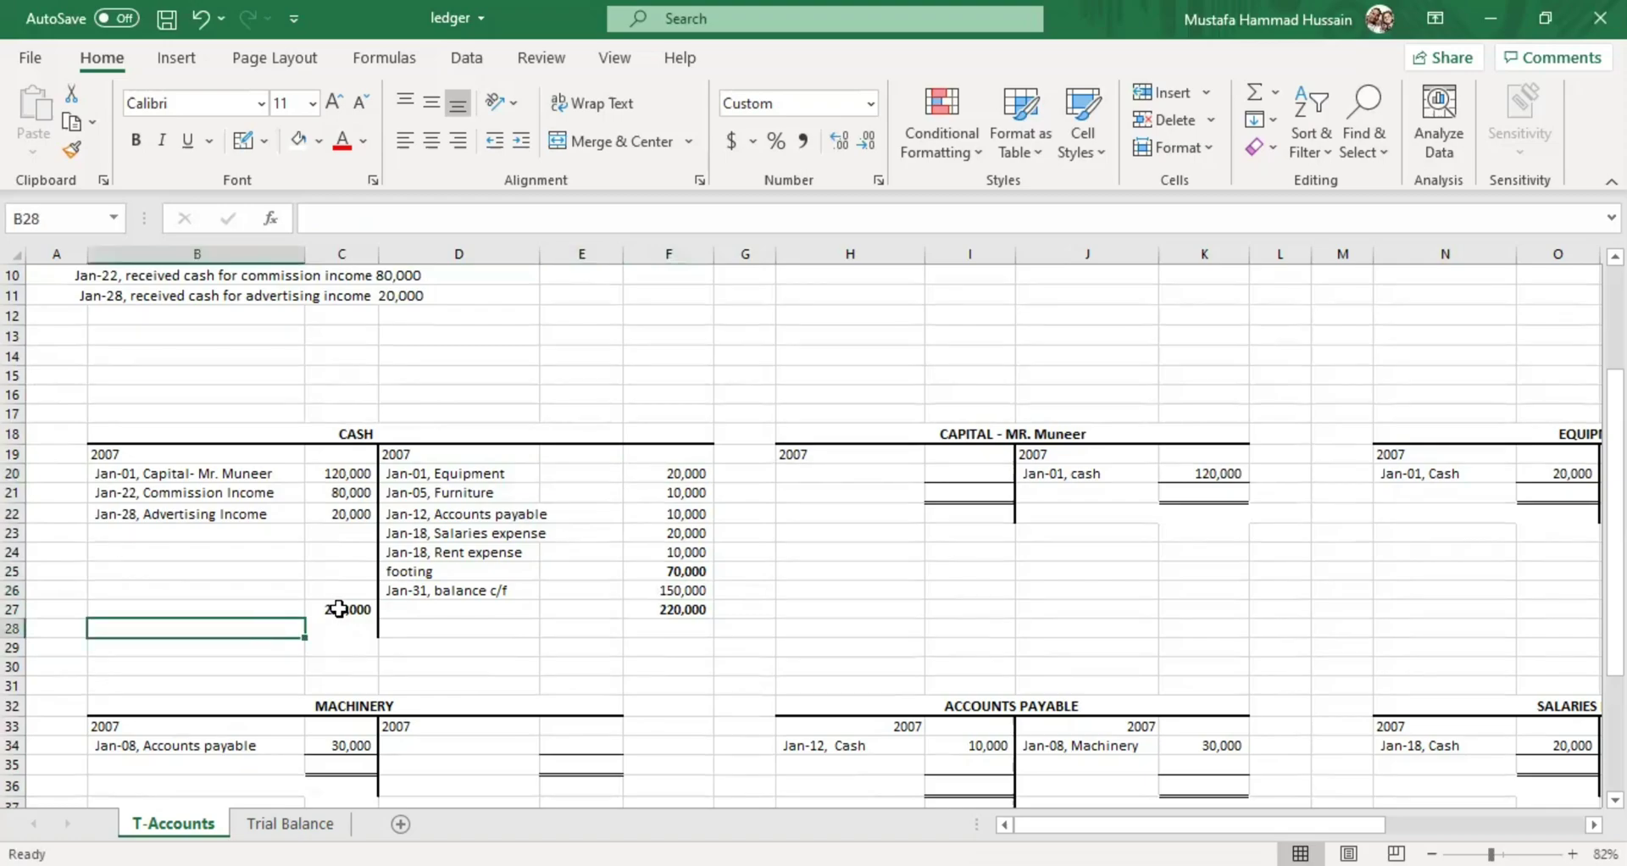
pyautogui.click(341, 608)
pyautogui.doubleClick(199, 630)
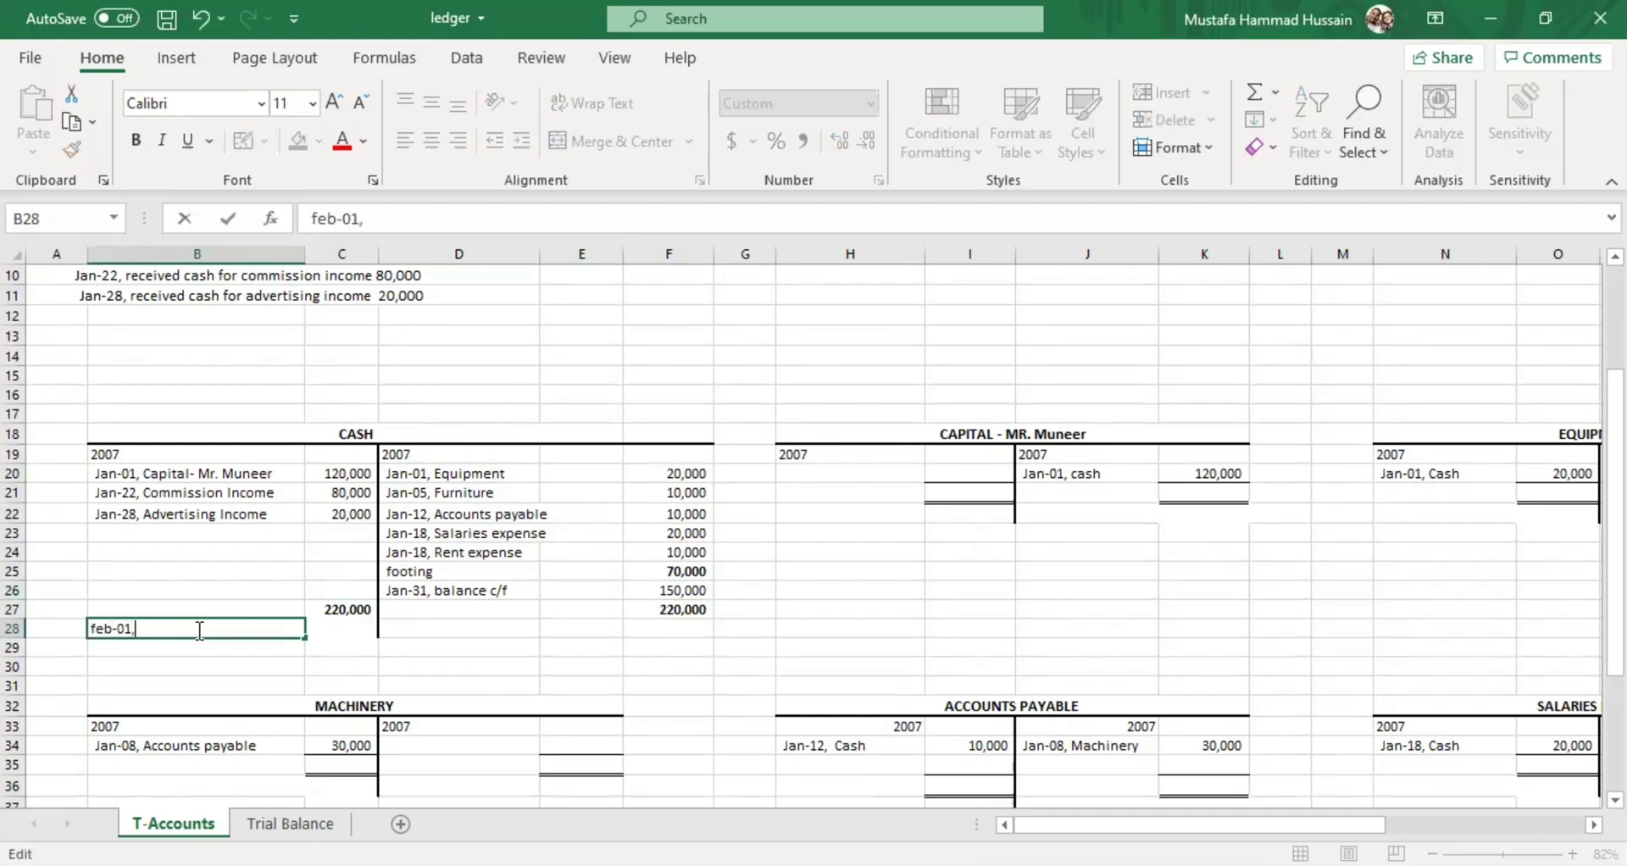
pyautogui.write('feb-01, balance b/')
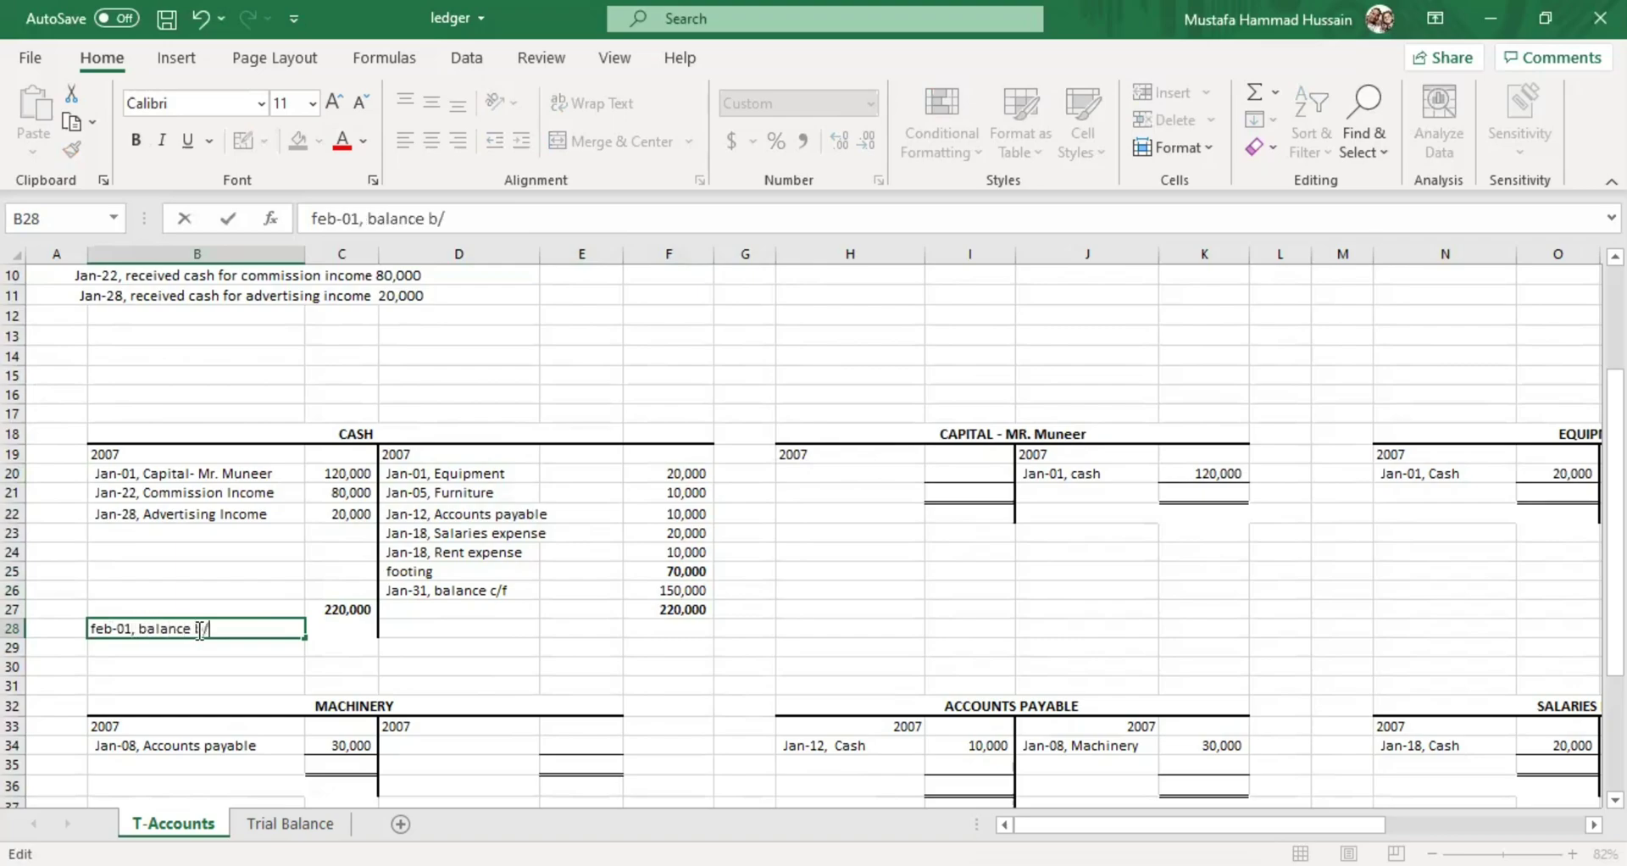
pyautogui.write('f')
pyautogui.click(311, 627)
pyautogui.write('150000')
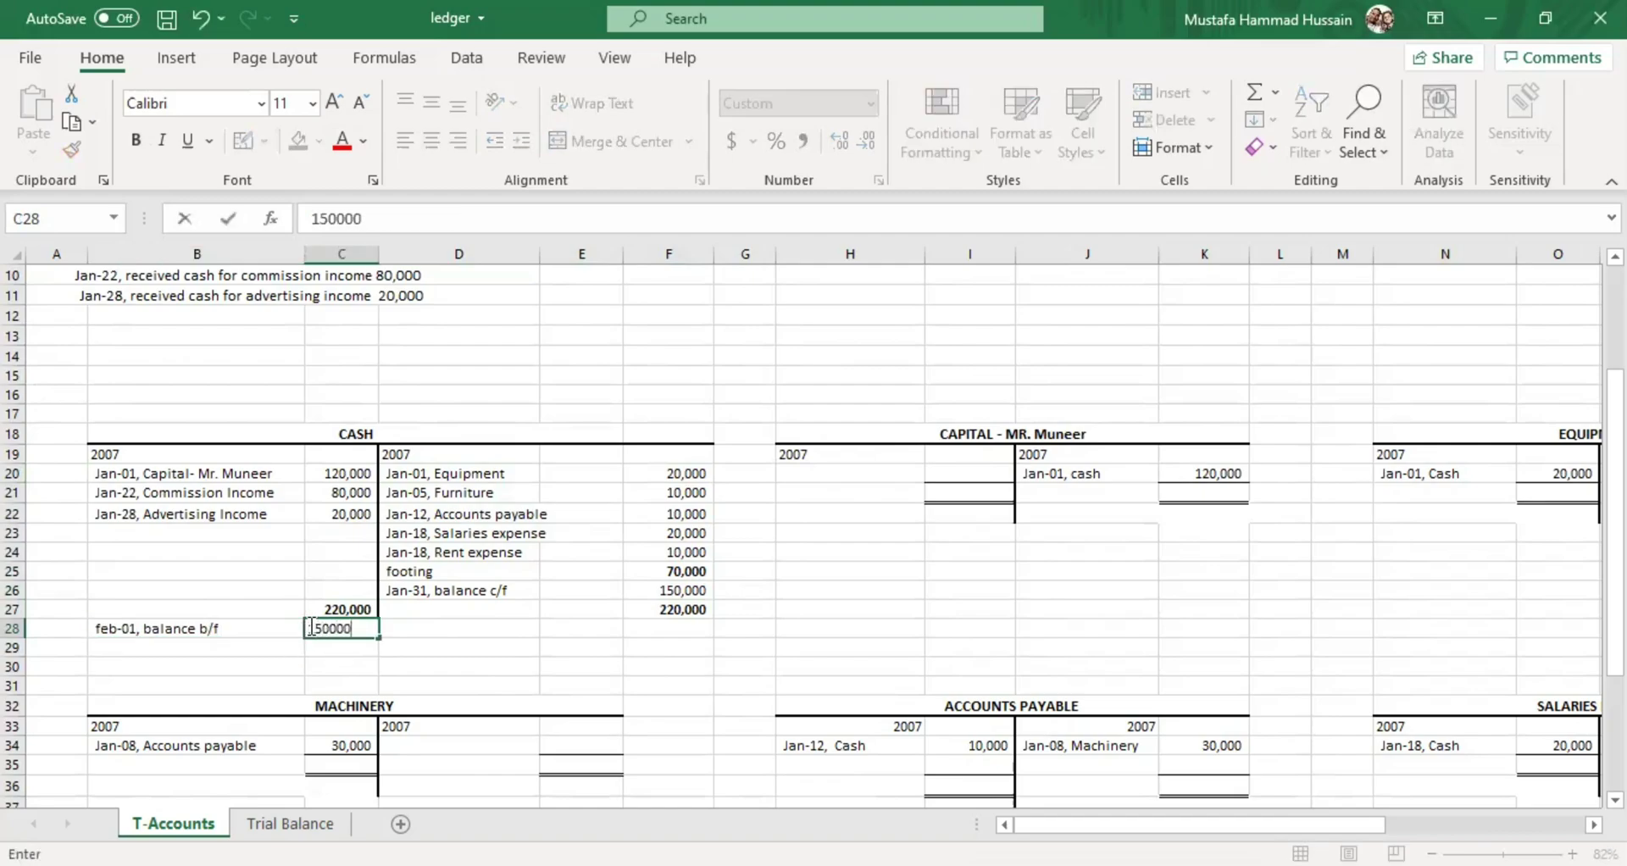
pyautogui.click(478, 682)
# Compare the "Jan-31, balance c/f" entry and its amount in F26 with the Cash account totals in C27 and F27
pyautogui.click(465, 587)
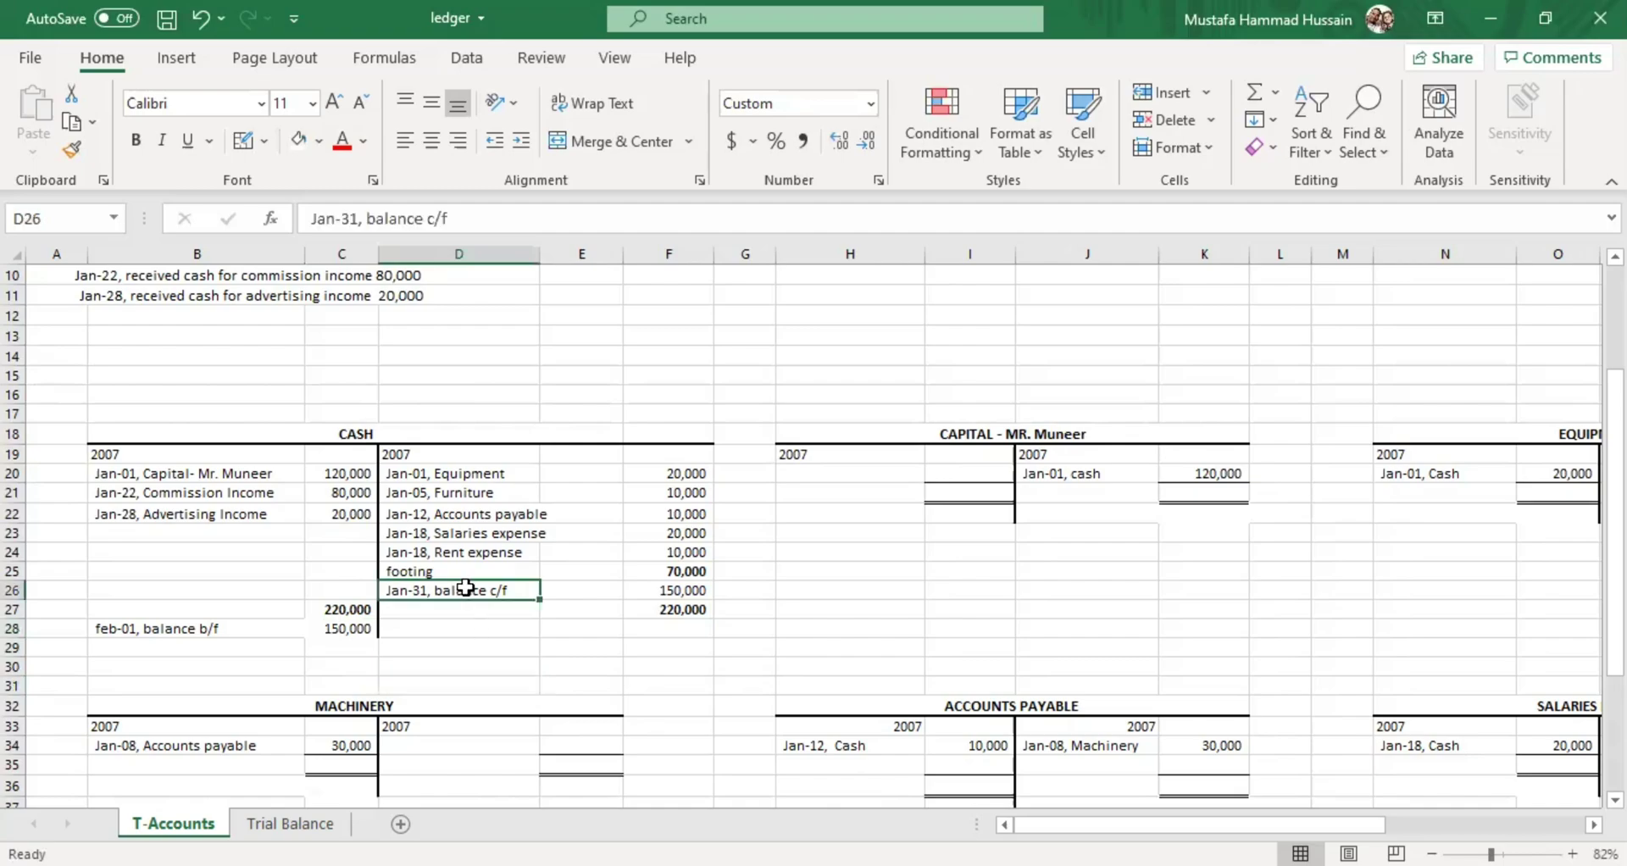
pyautogui.click(670, 587)
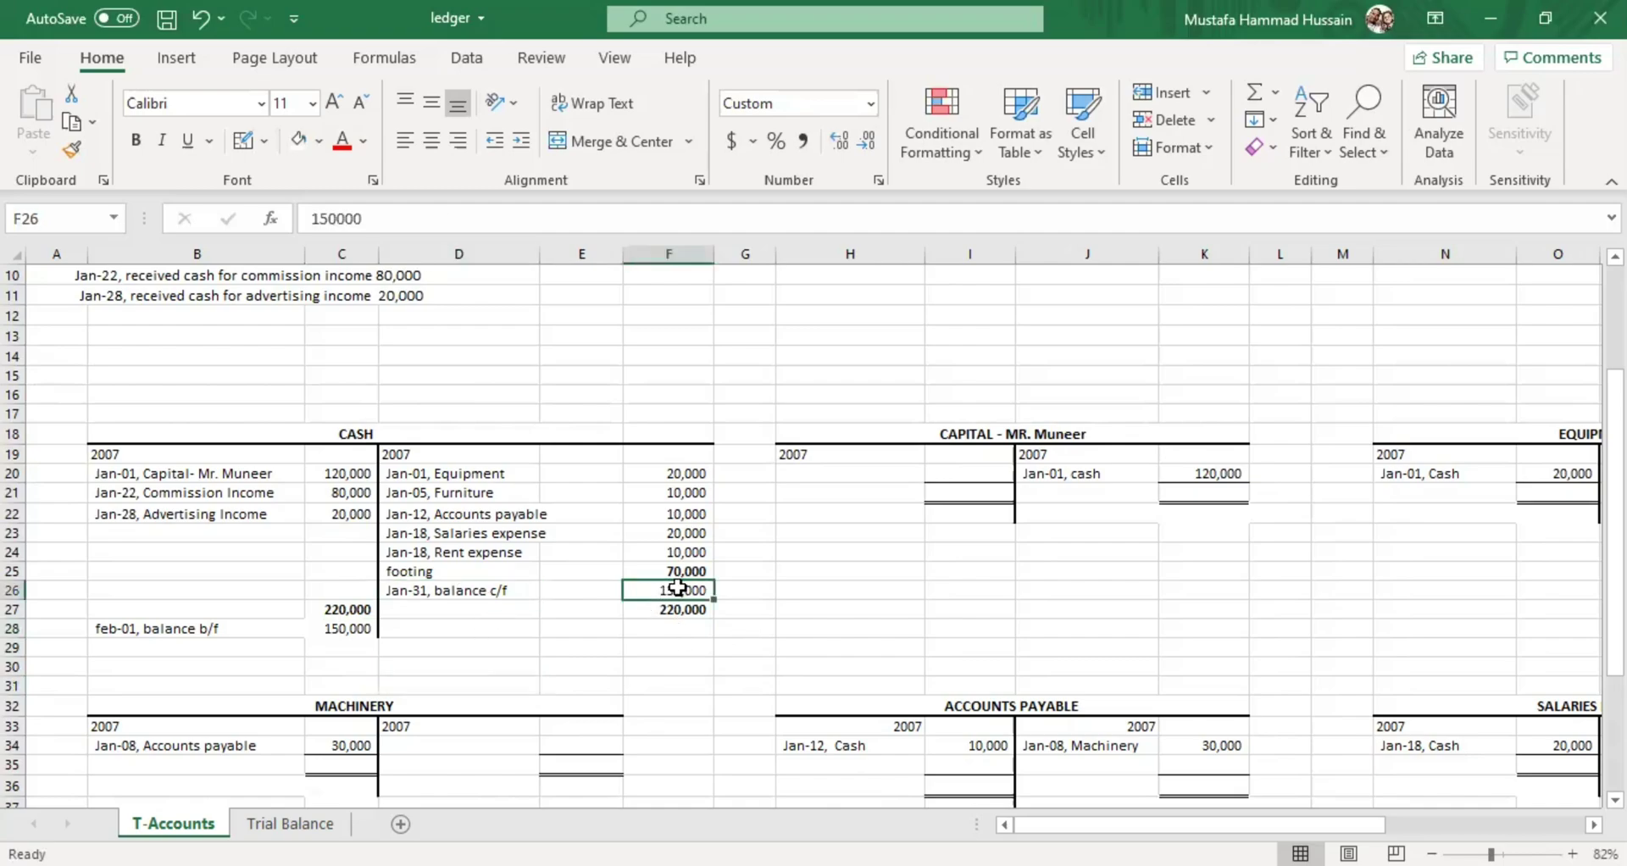
pyautogui.click(330, 614)
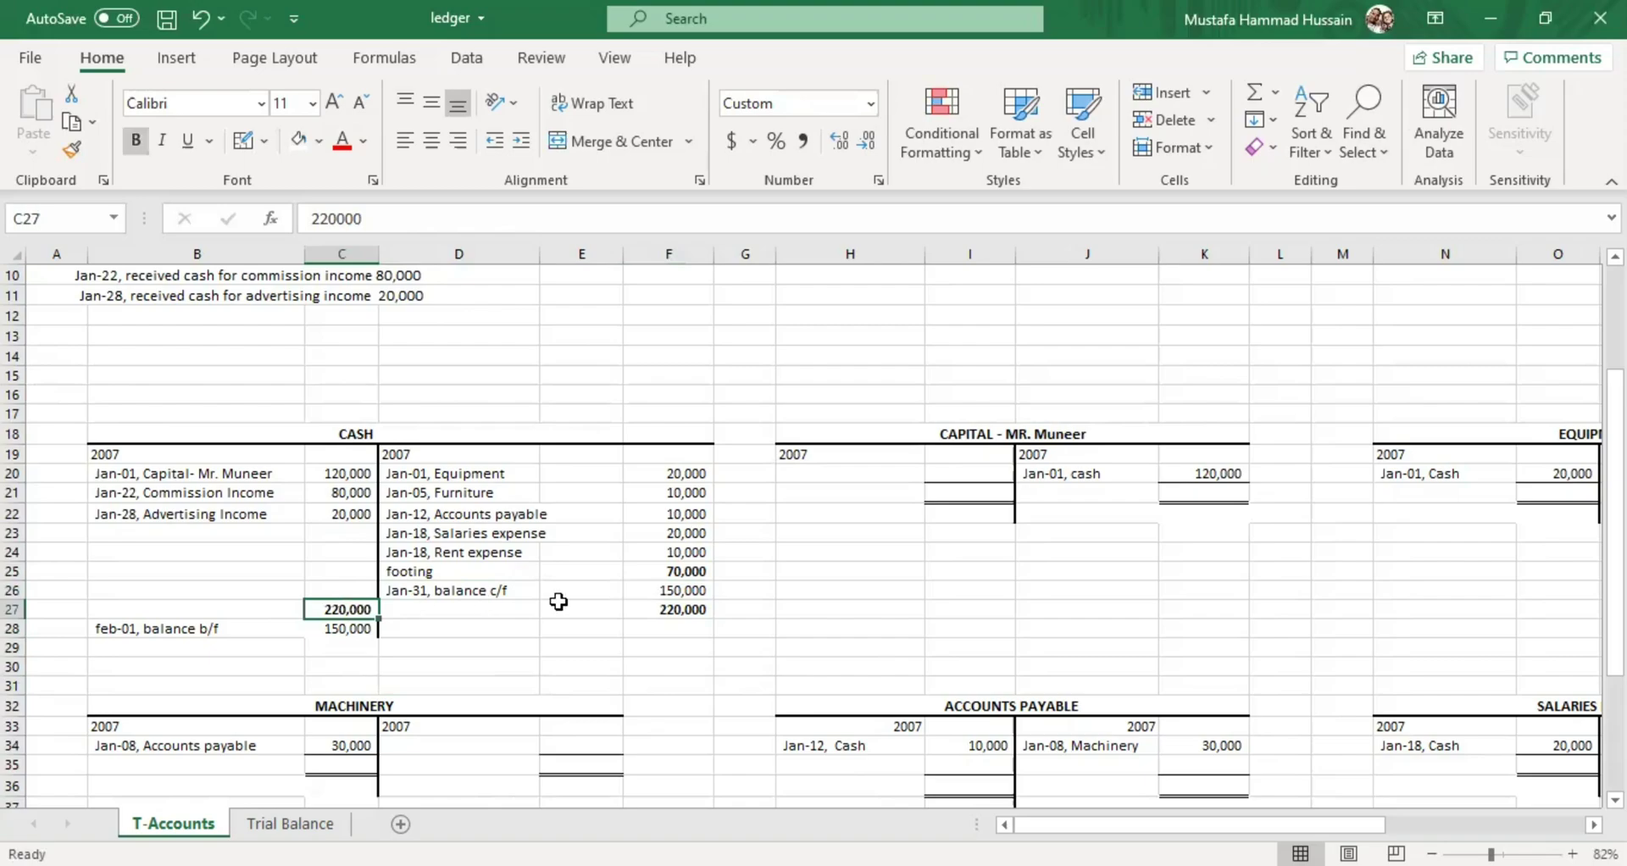
pyautogui.click(667, 606)
pyautogui.click(343, 606)
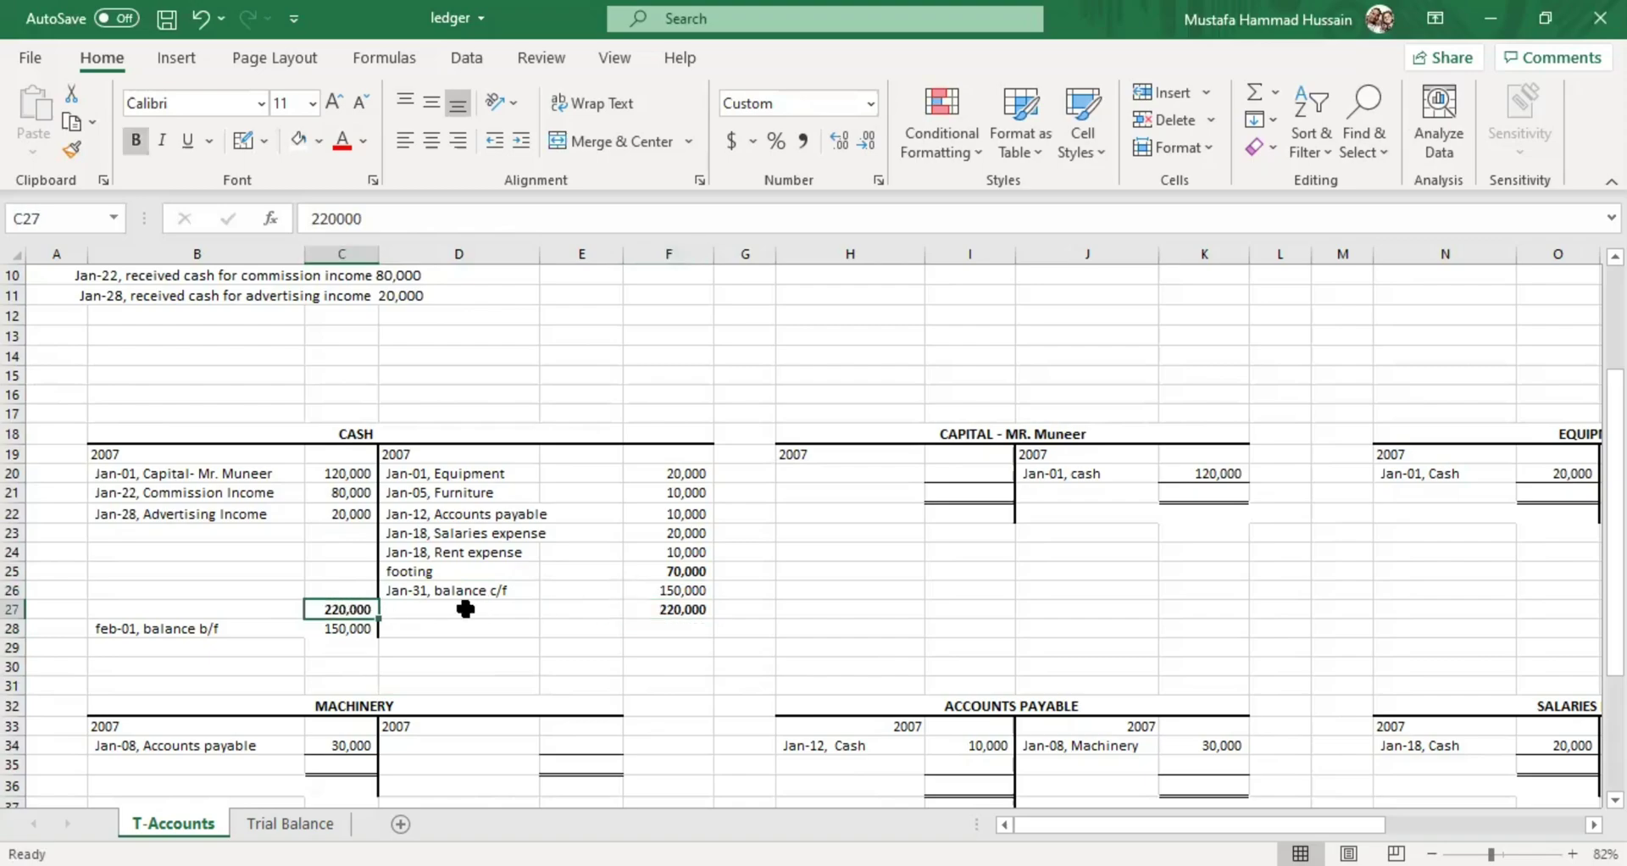
pyautogui.click(667, 607)
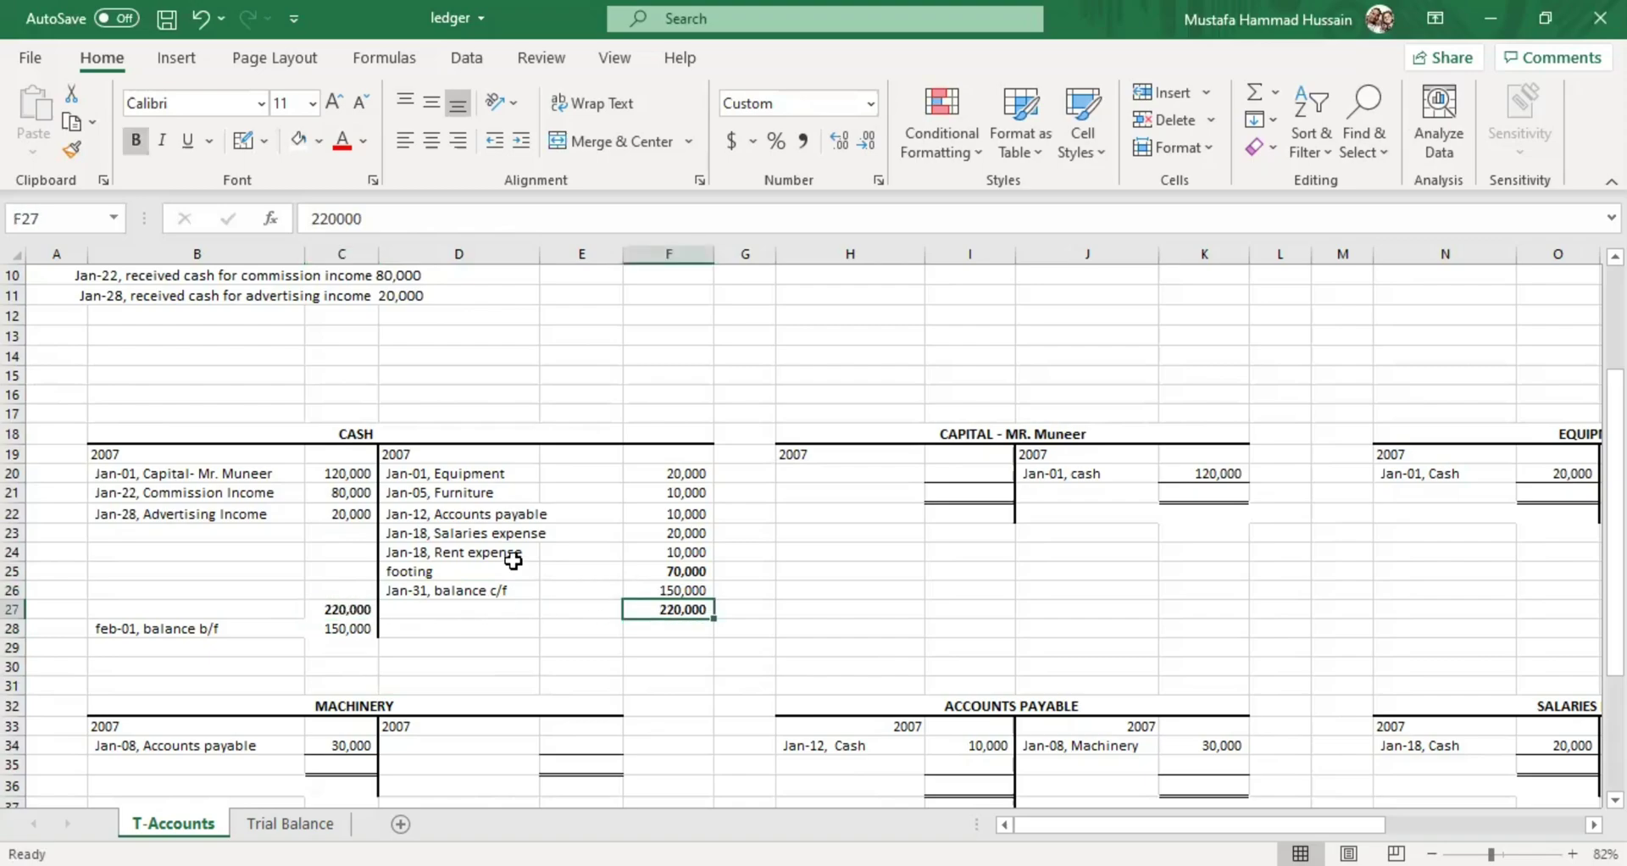
pyautogui.click(449, 572)
pyautogui.click(417, 591)
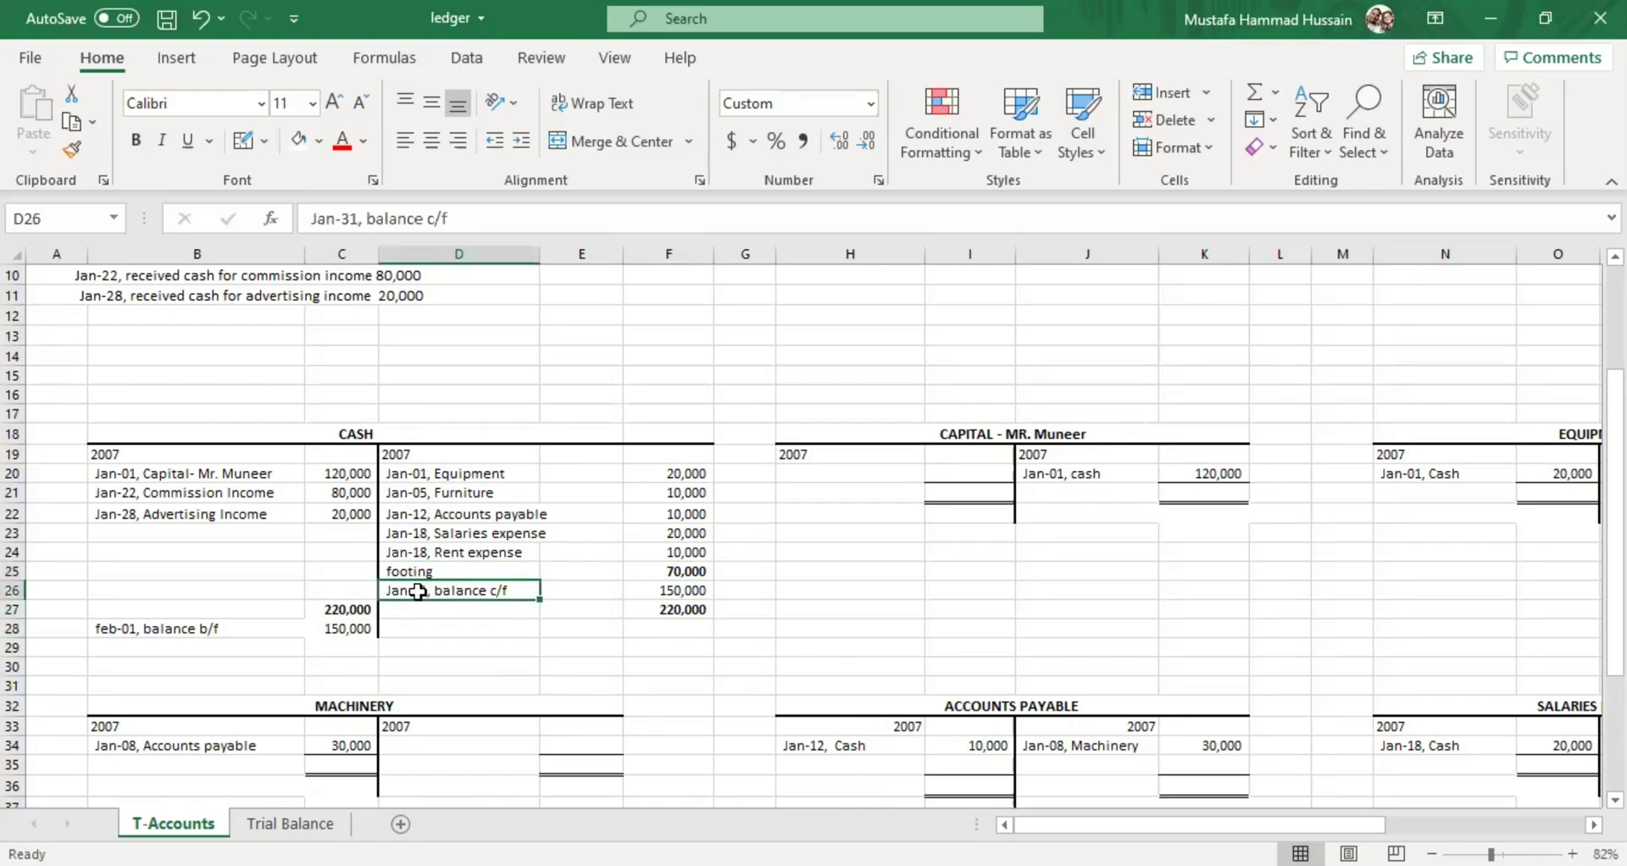
pyautogui.click(367, 613)
pyautogui.click(665, 605)
pyautogui.click(473, 591)
pyautogui.click(672, 588)
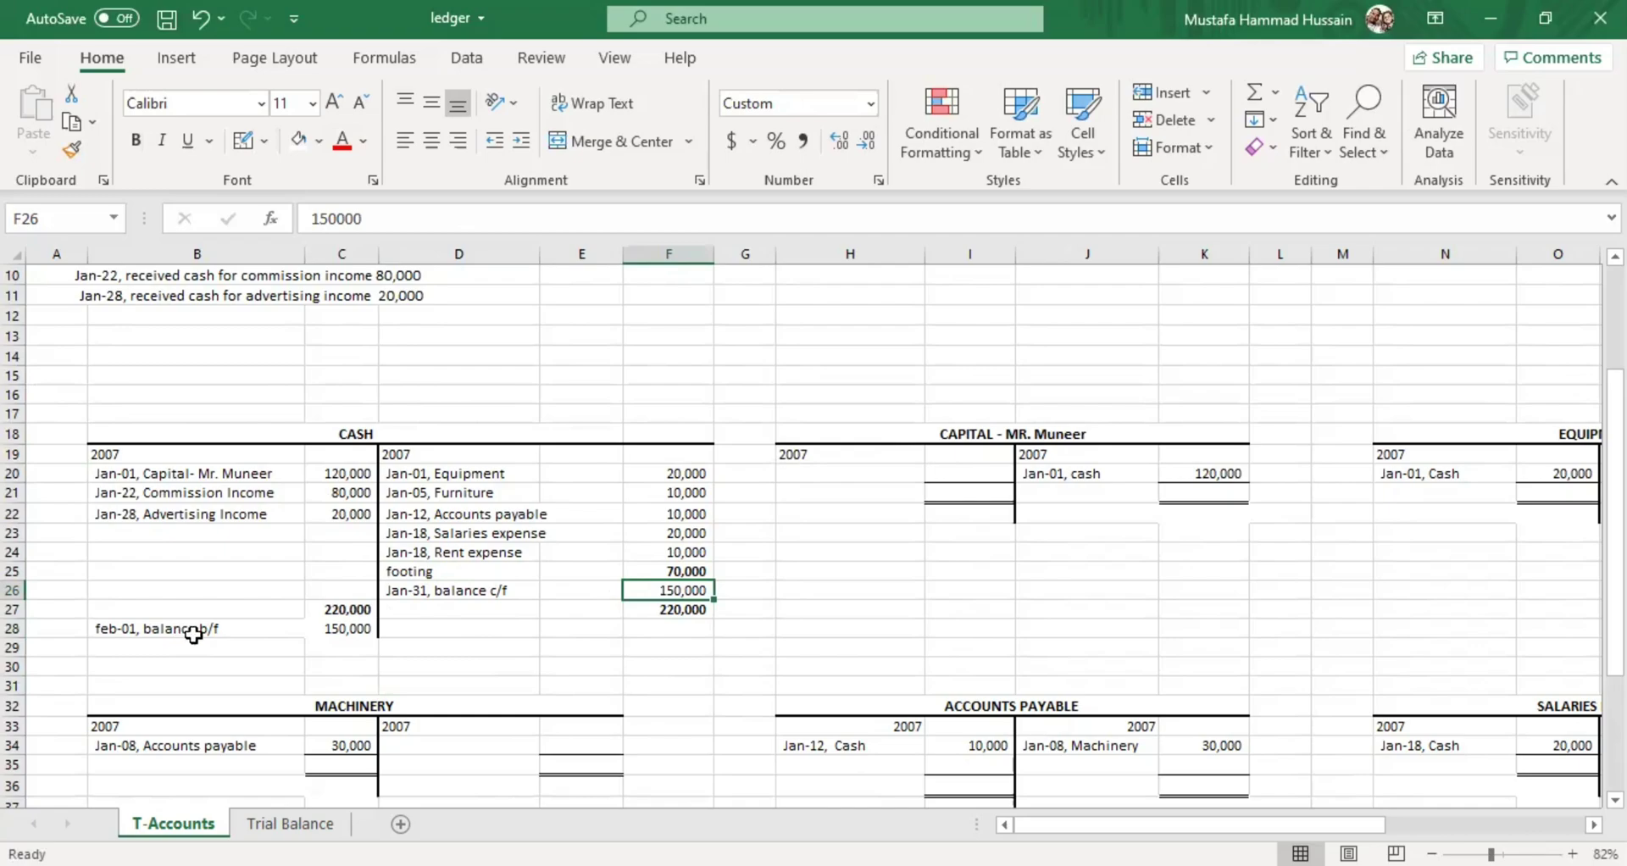
# Review the "feb-01, balance b/f" entry and its amount in row 28 against the footing and balance c/f entries
pyautogui.click(124, 634)
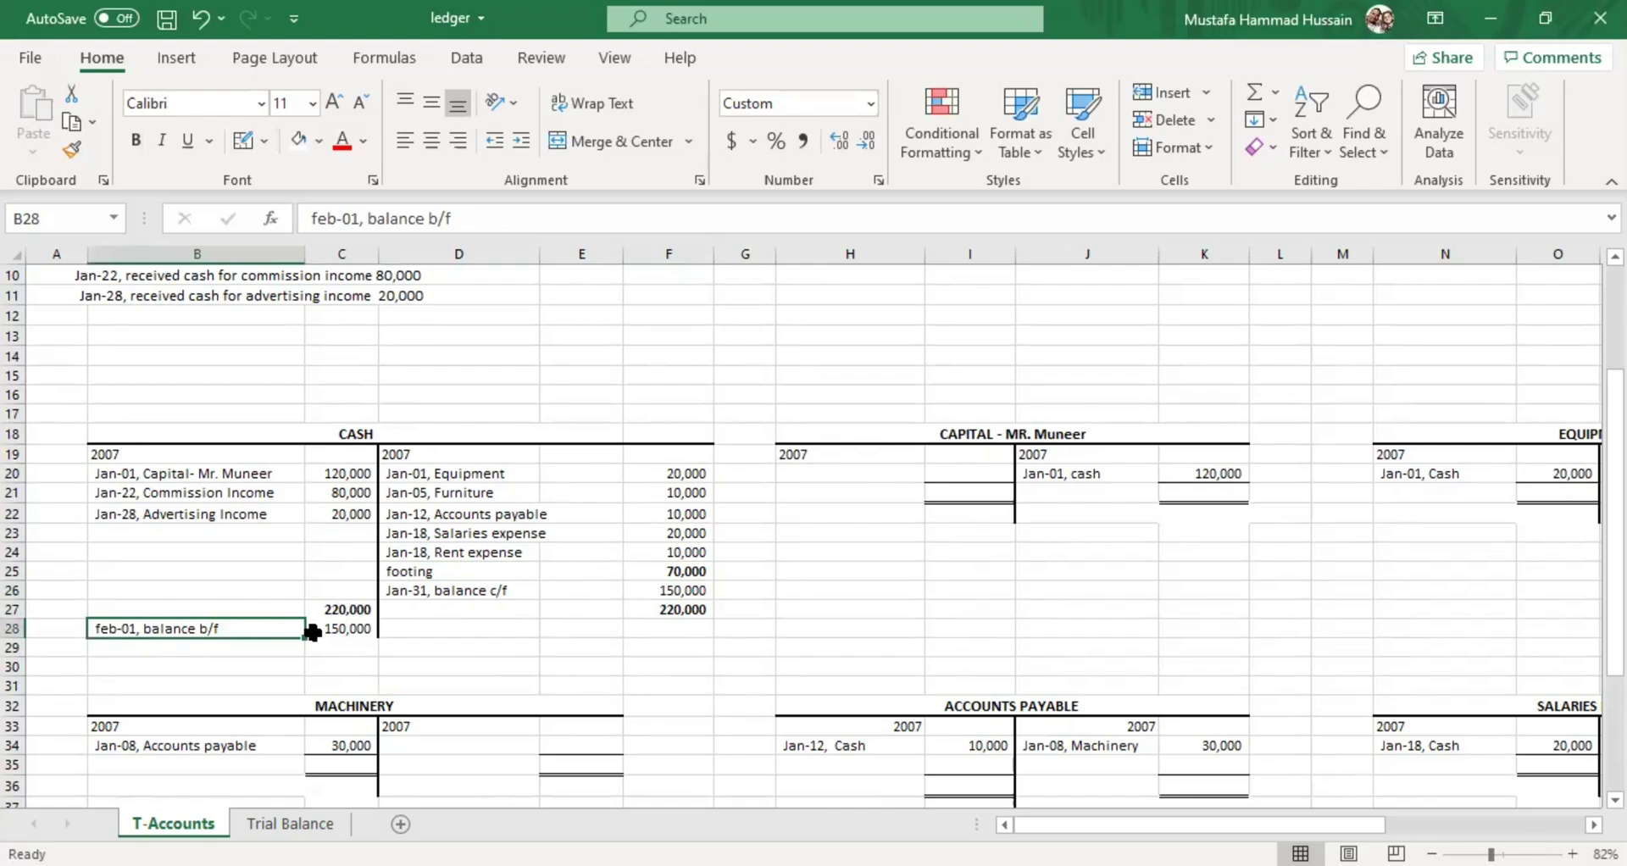
pyautogui.click(370, 629)
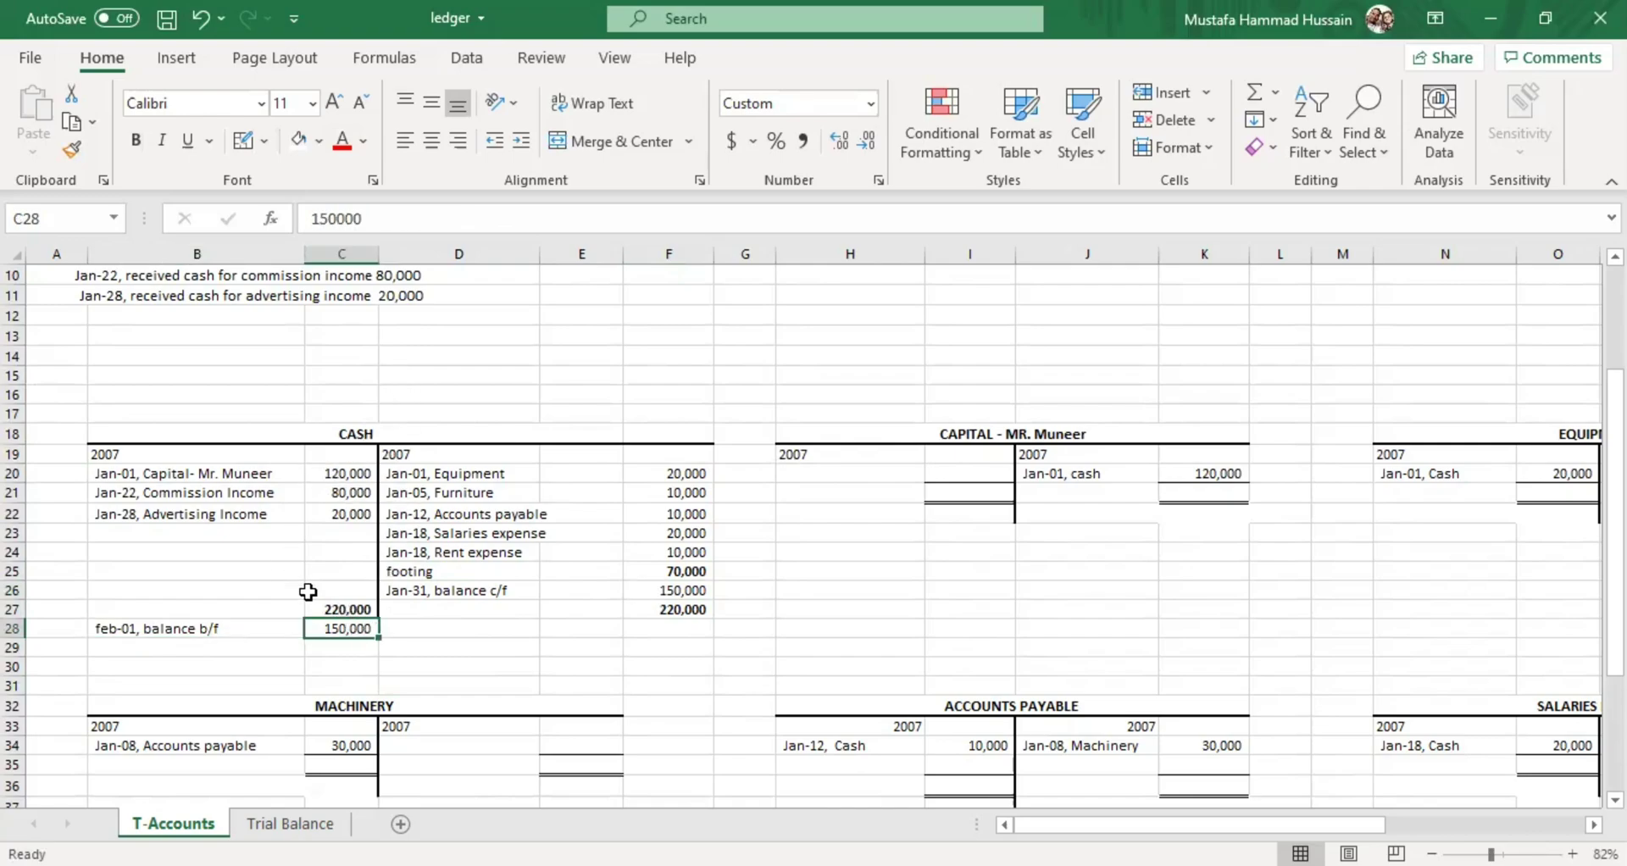
pyautogui.click(243, 493)
pyautogui.click(451, 571)
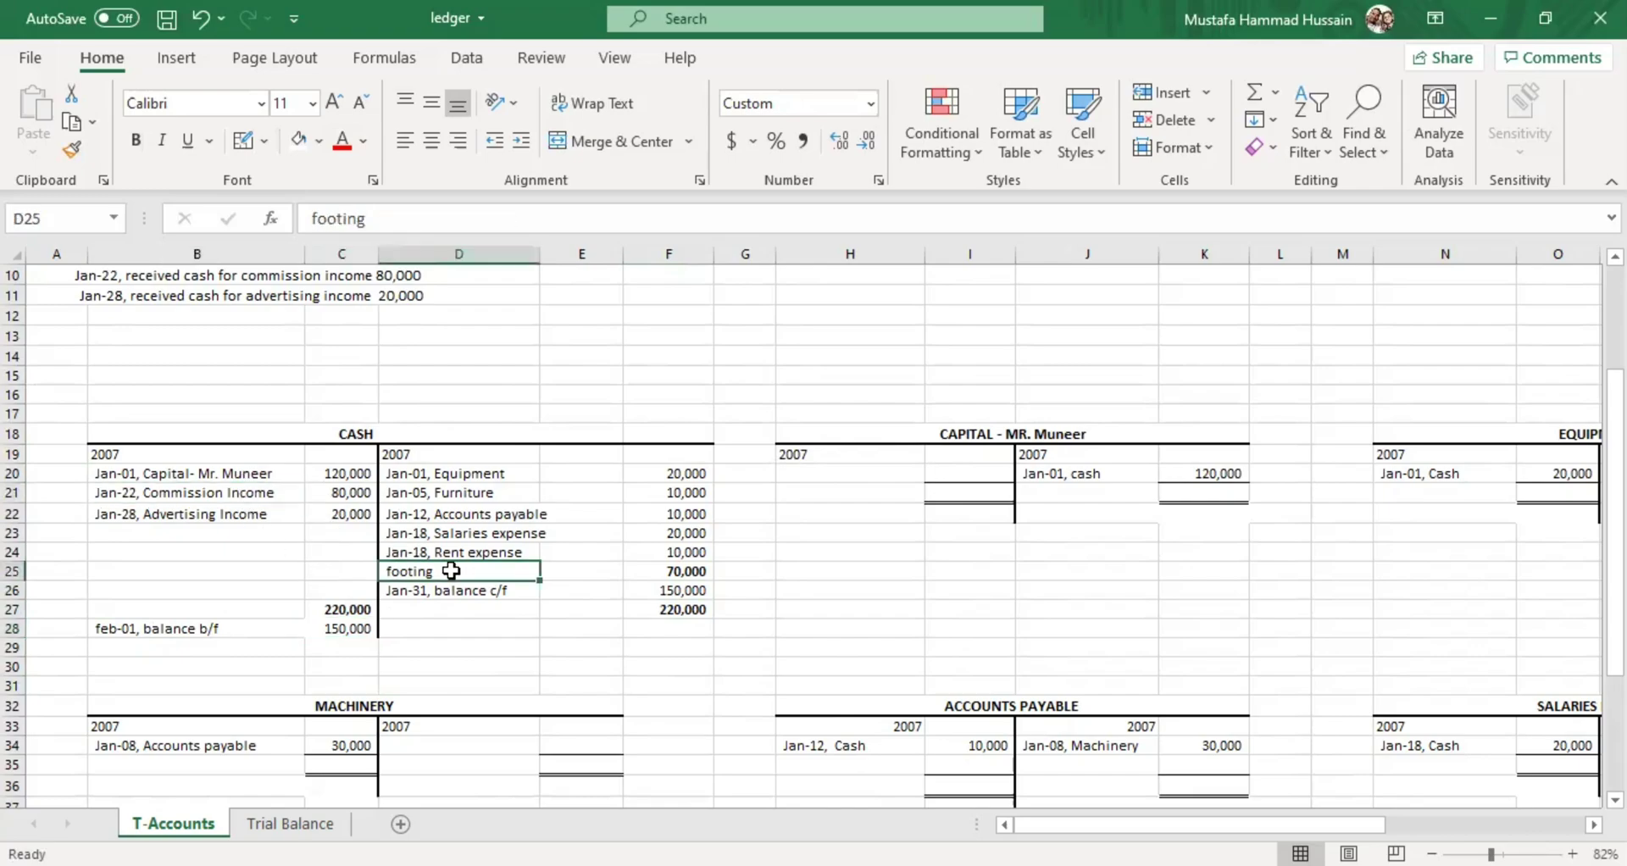
pyautogui.click(479, 590)
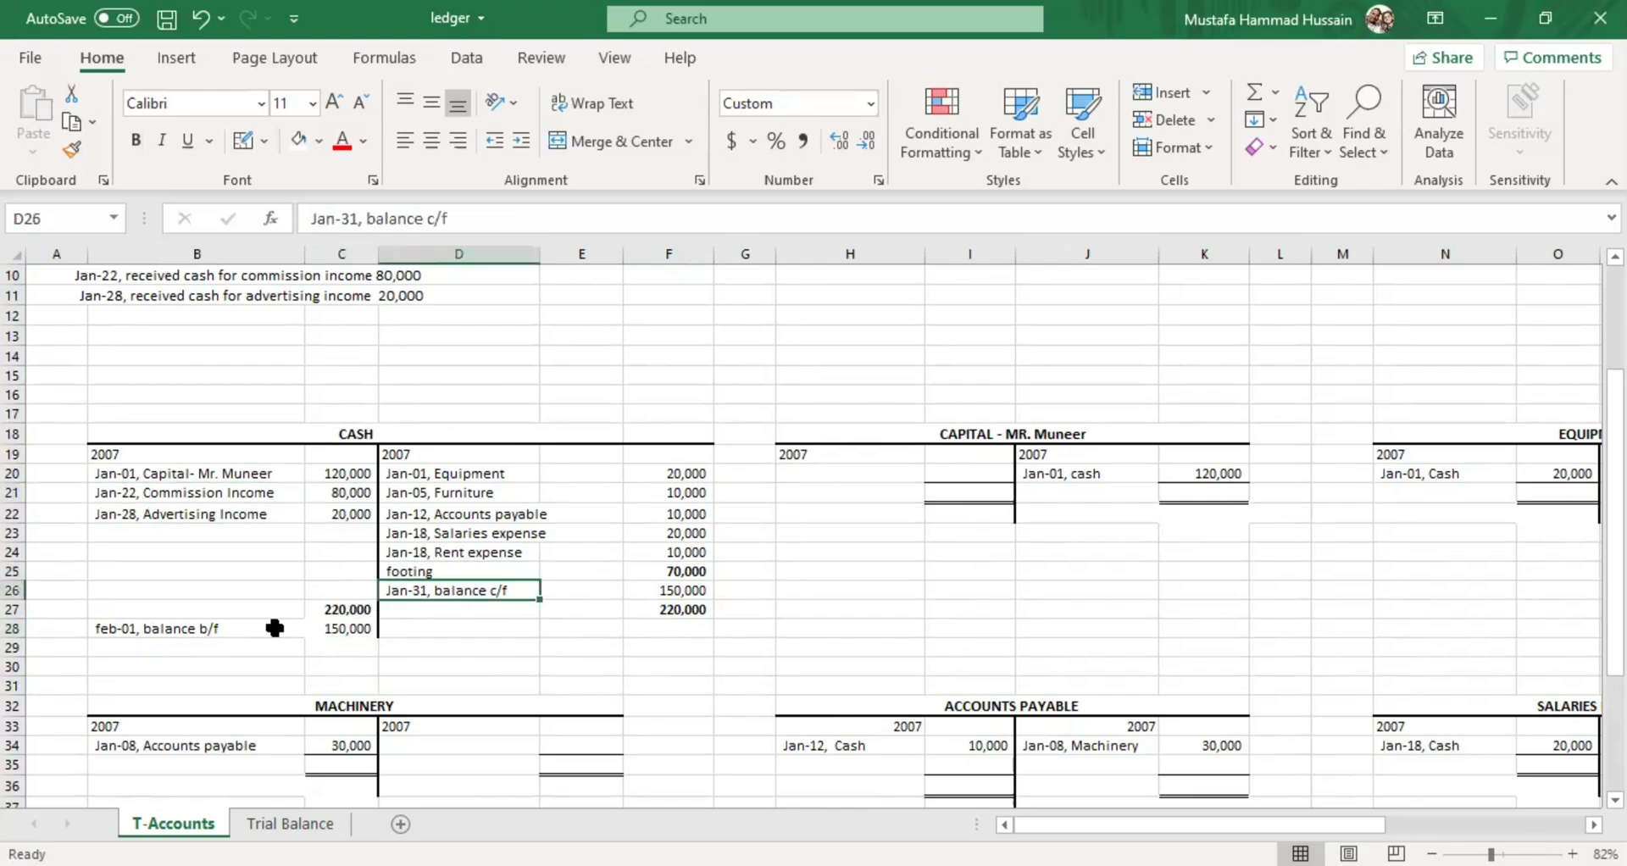
pyautogui.click(253, 627)
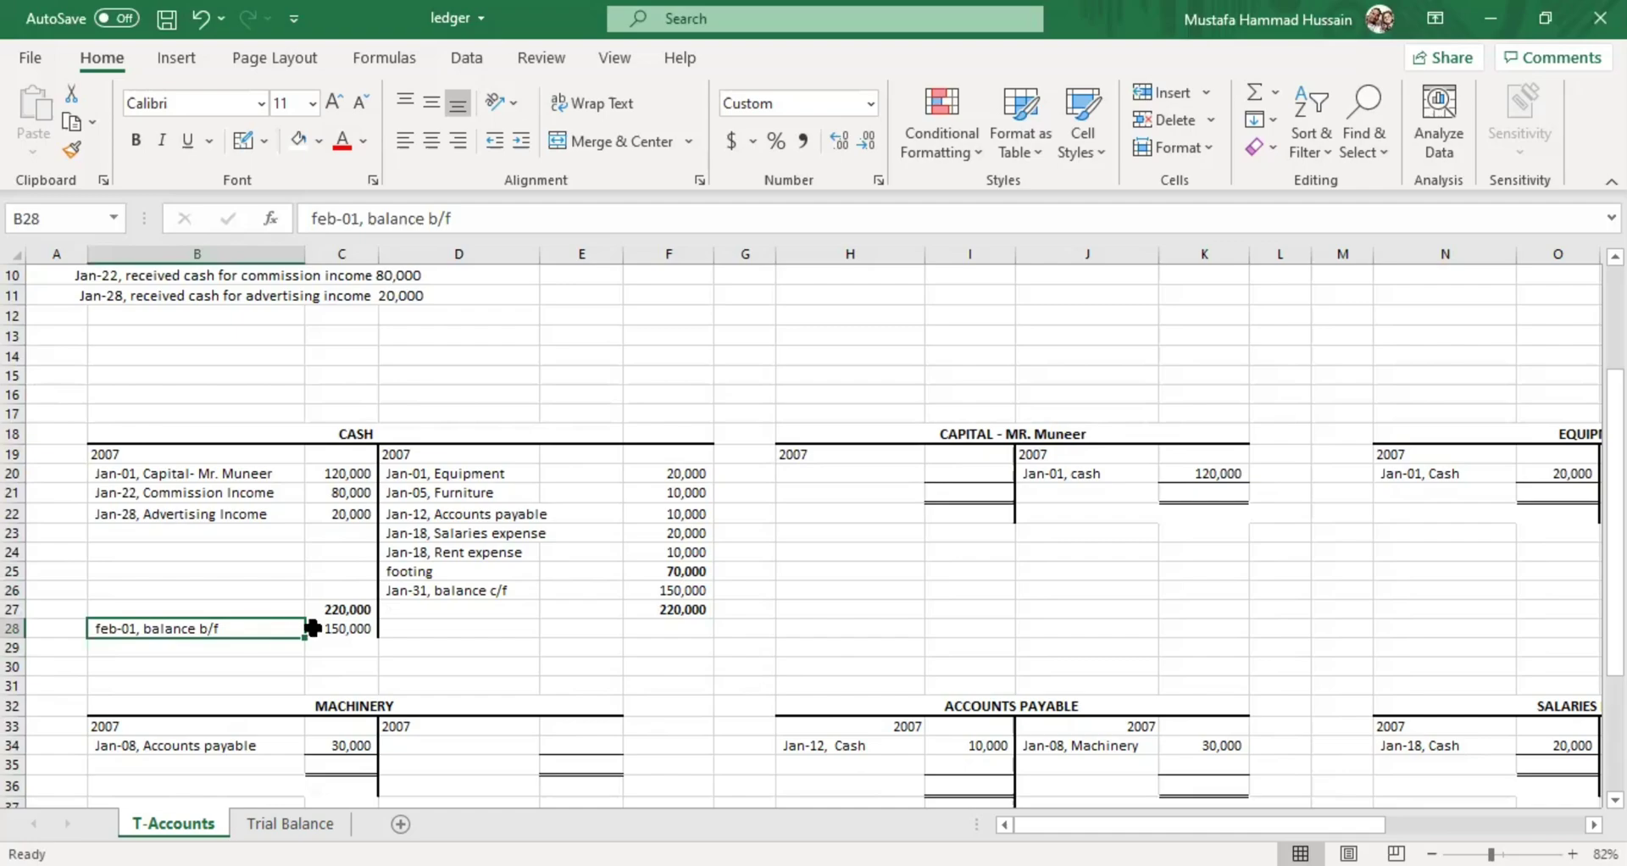
pyautogui.click(347, 631)
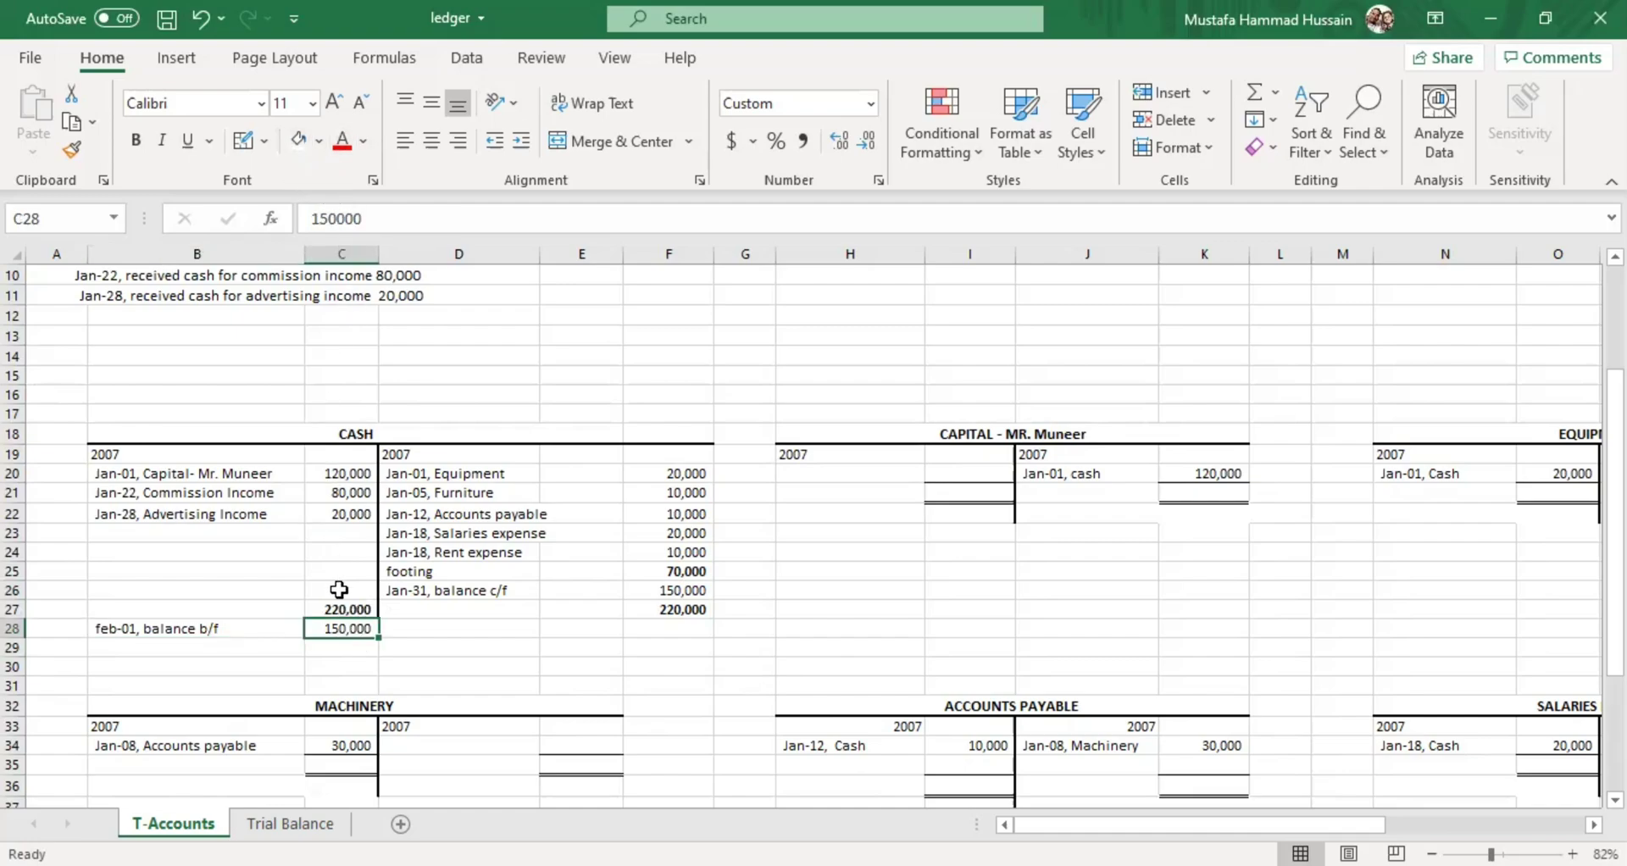
# Apply a Top and Double Bottom Border to the Cash account totals in C27 and F27
pyautogui.click(346, 609)
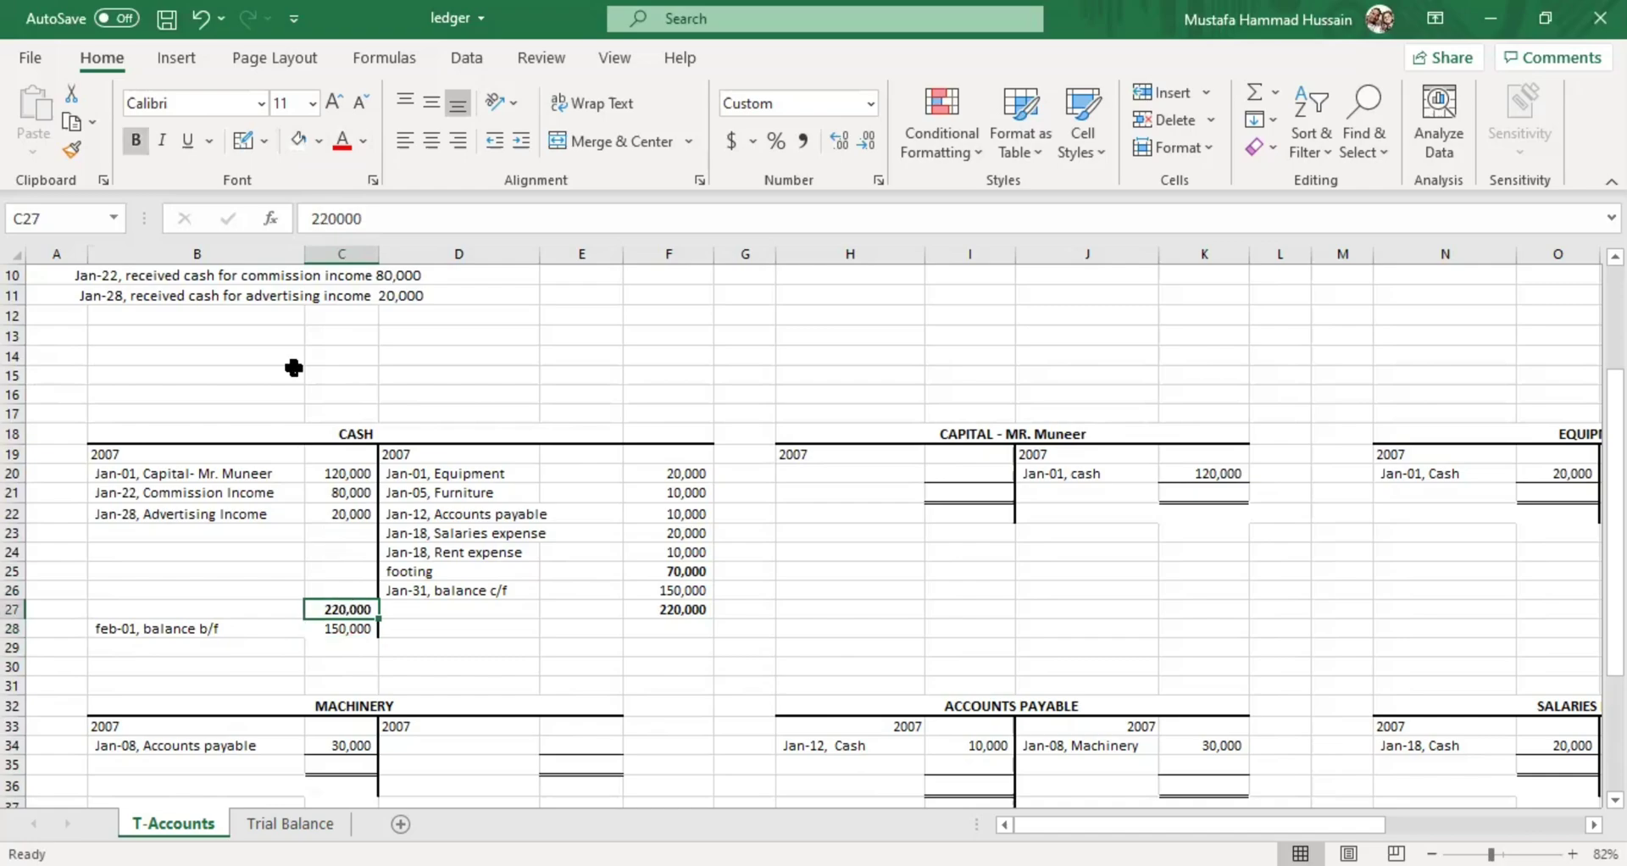
pyautogui.click(267, 151)
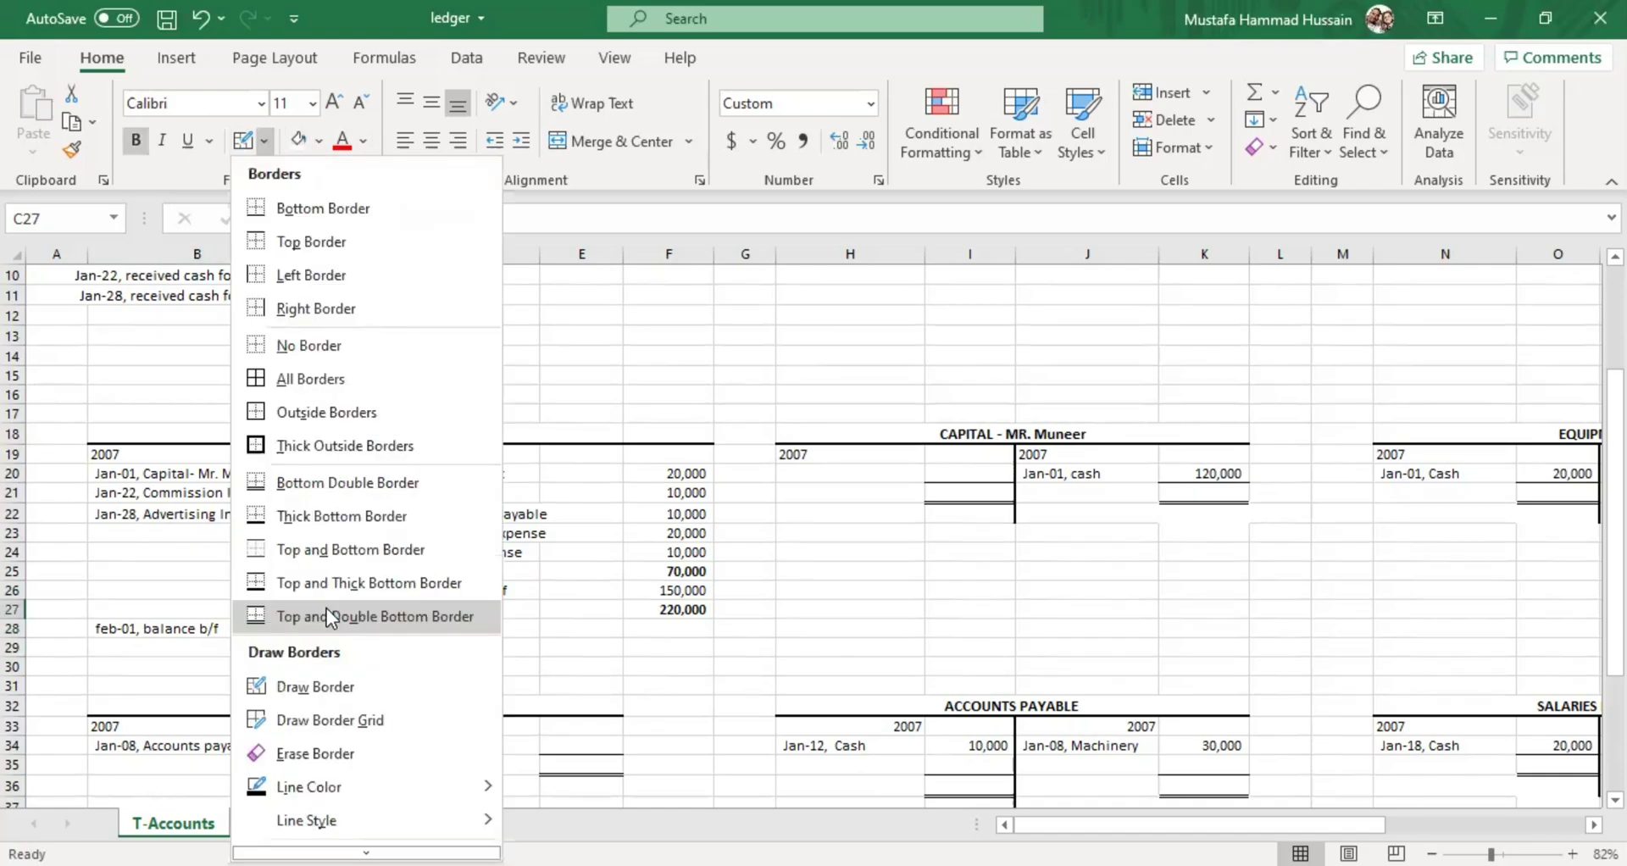
pyautogui.click(328, 607)
pyautogui.click(668, 610)
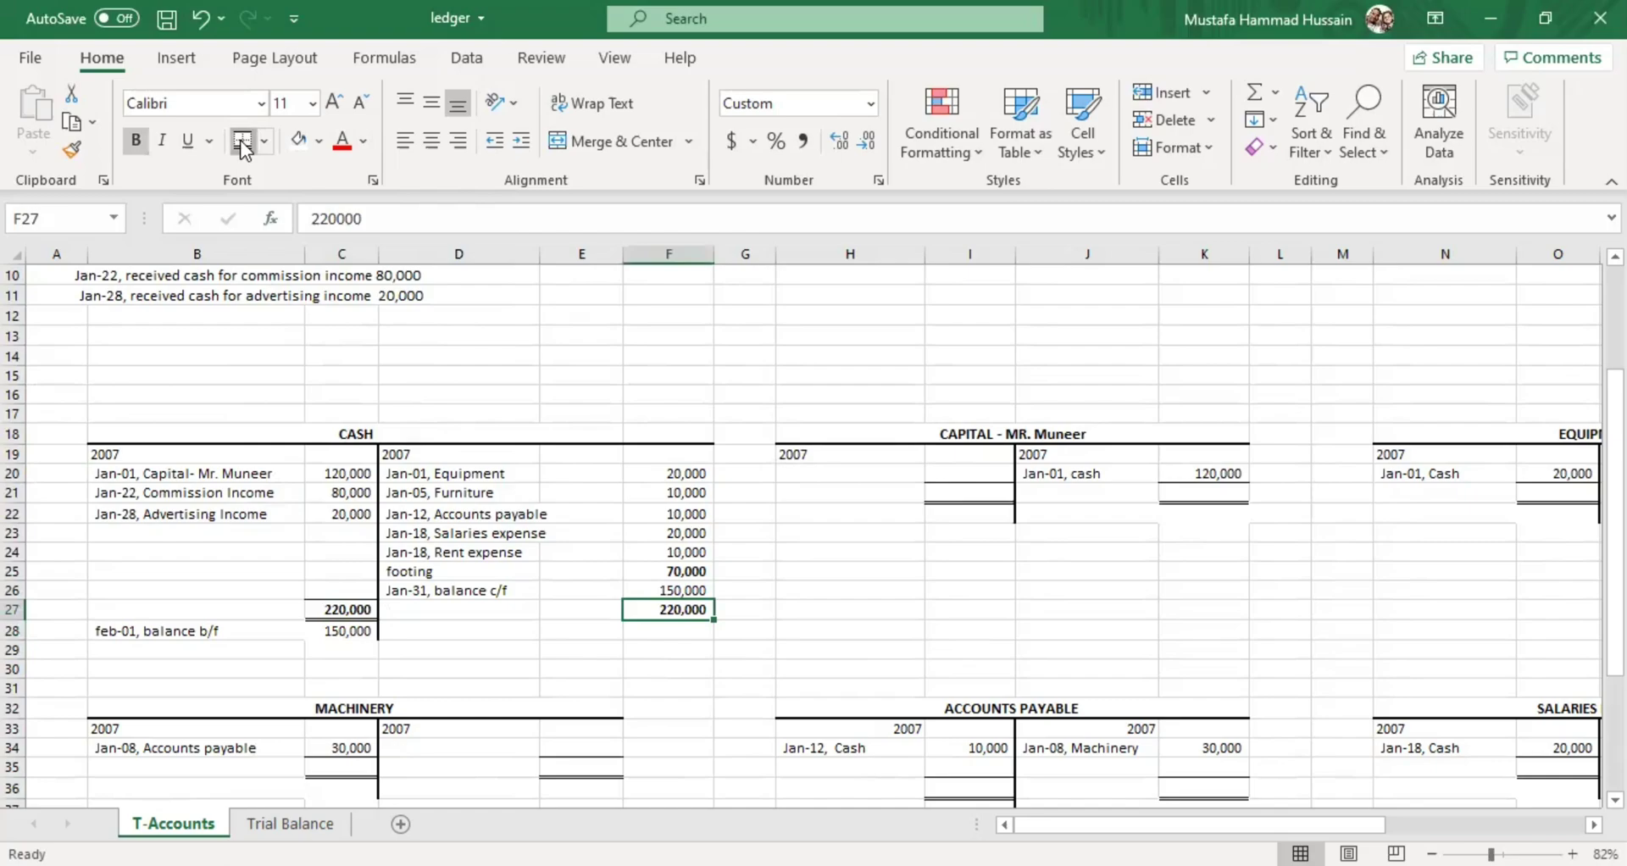
pyautogui.click(597, 629)
pyautogui.click(665, 634)
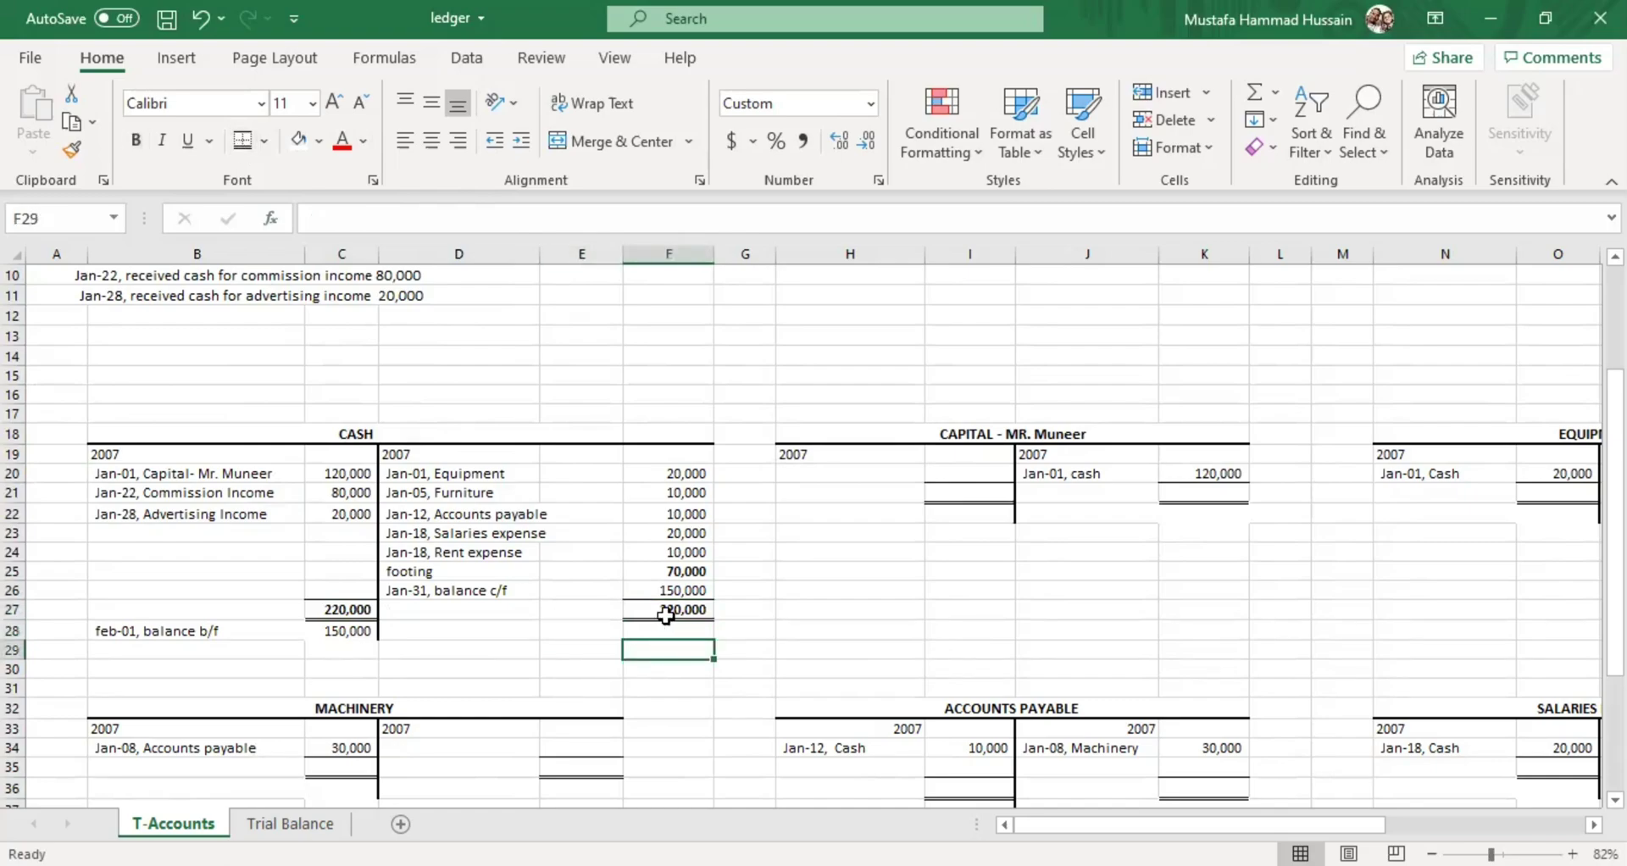
# Examine the bordered totals in row 27, the debit entries in B20:C22 and the balance b/f in row 28
pyautogui.click(674, 609)
pyautogui.click(353, 614)
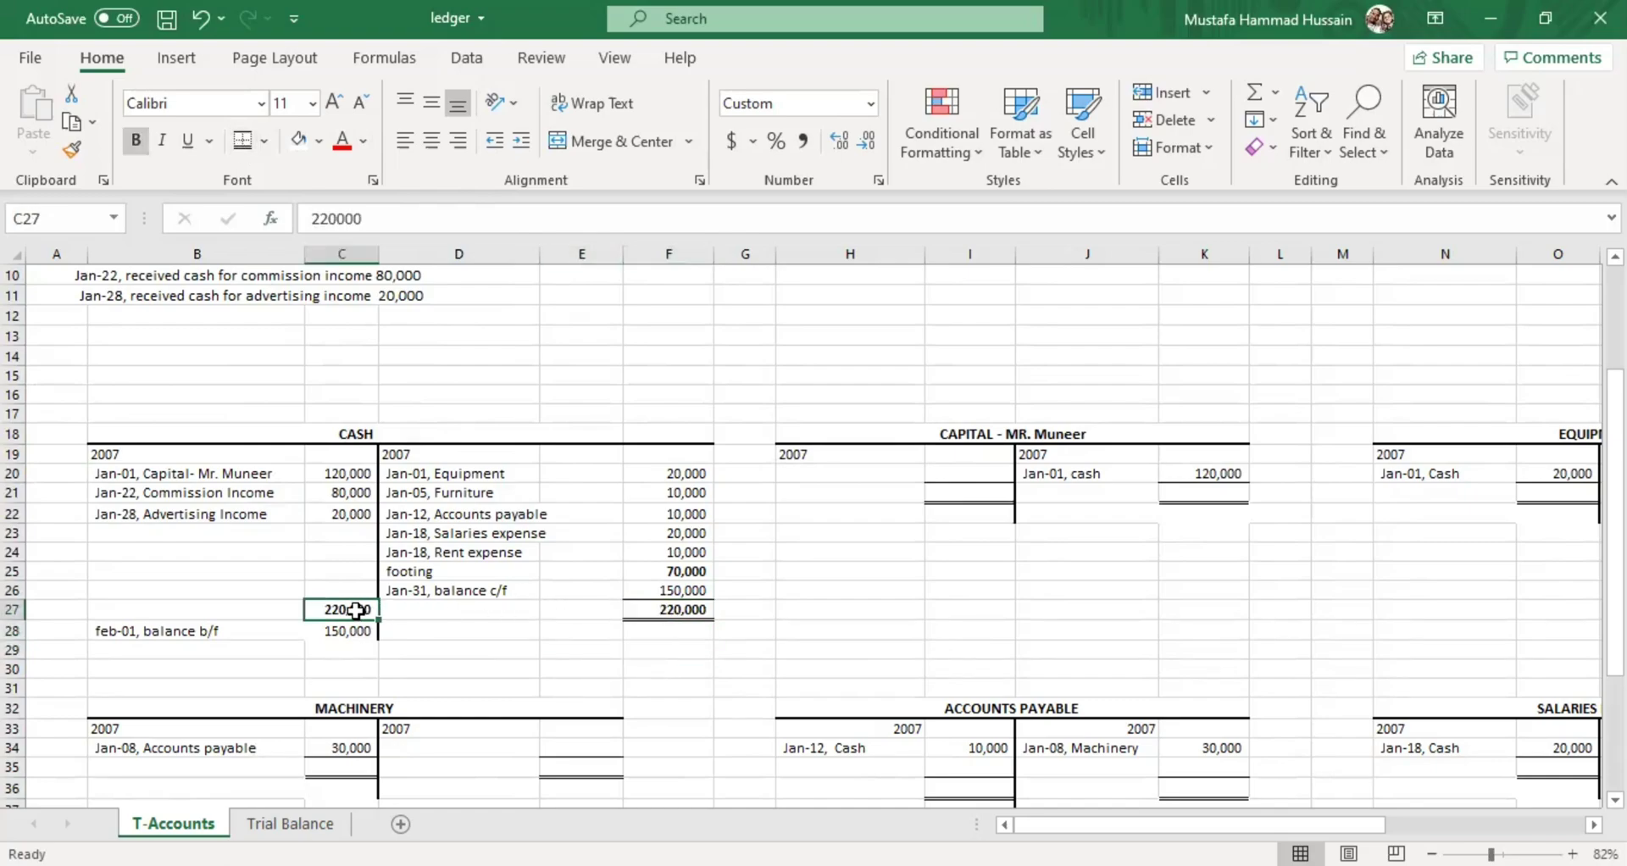
pyautogui.click(663, 613)
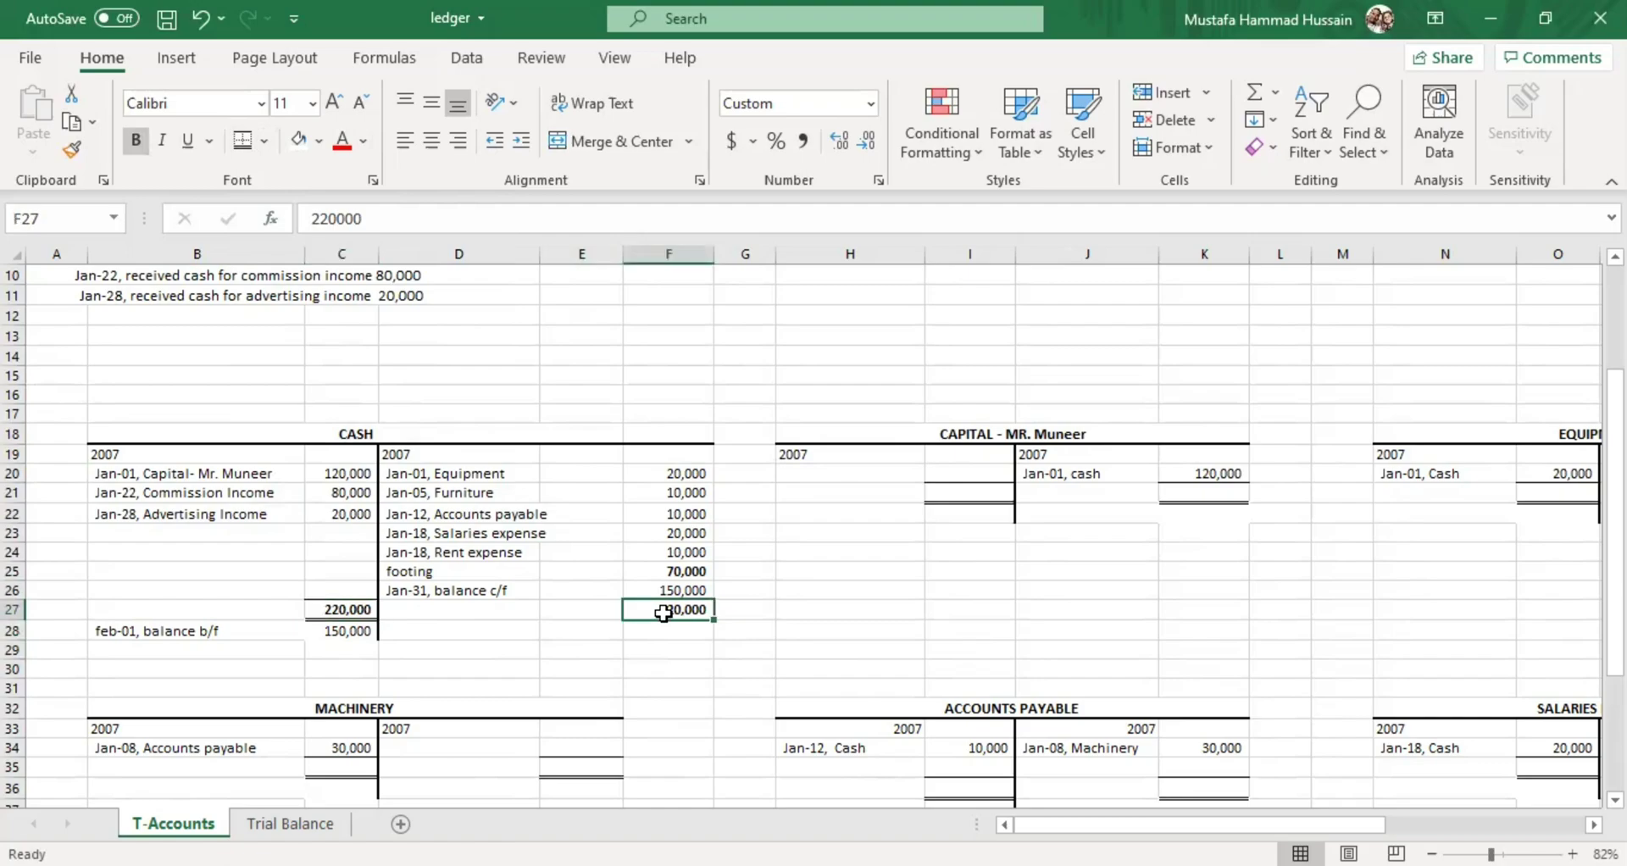
pyautogui.moveTo(242, 473); pyautogui.dragTo(343, 523)
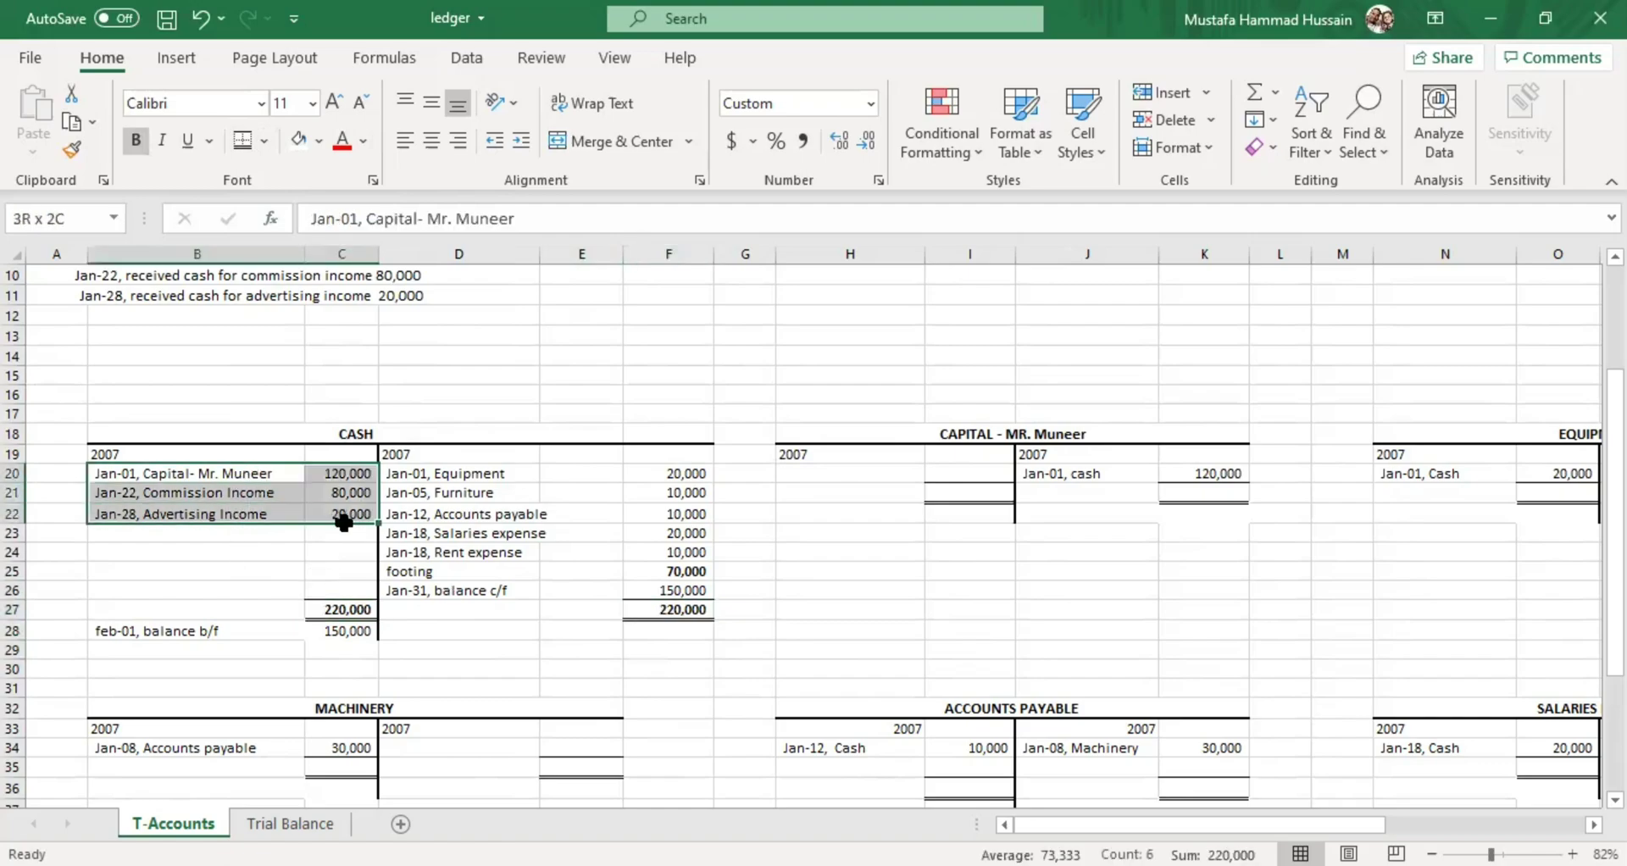
pyautogui.click(390, 613)
pyautogui.click(242, 632)
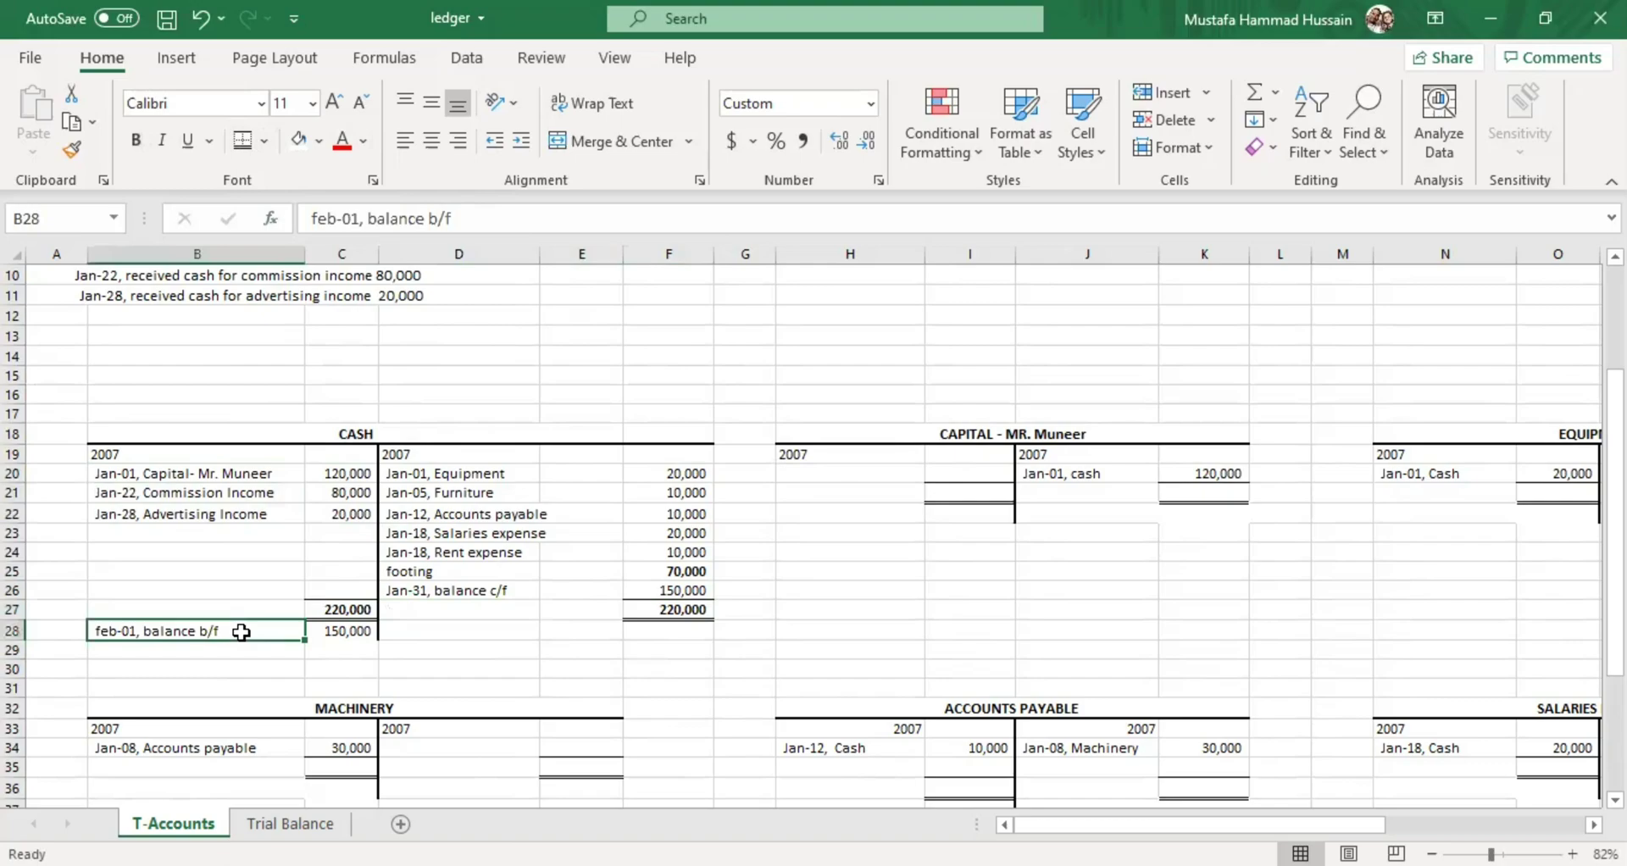
pyautogui.click(347, 632)
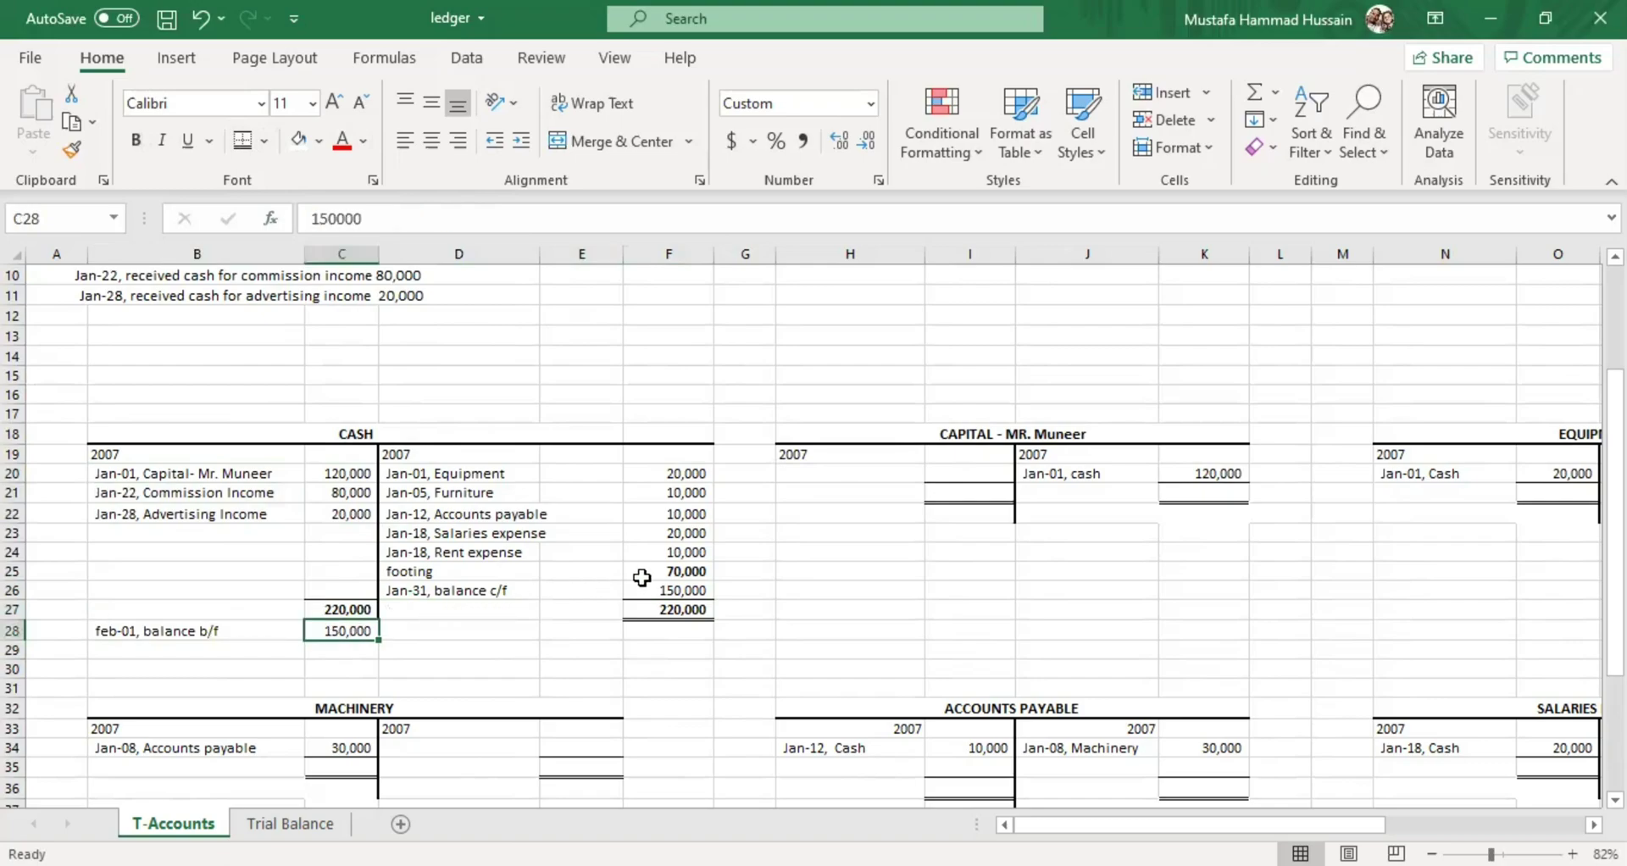
pyautogui.click(413, 645)
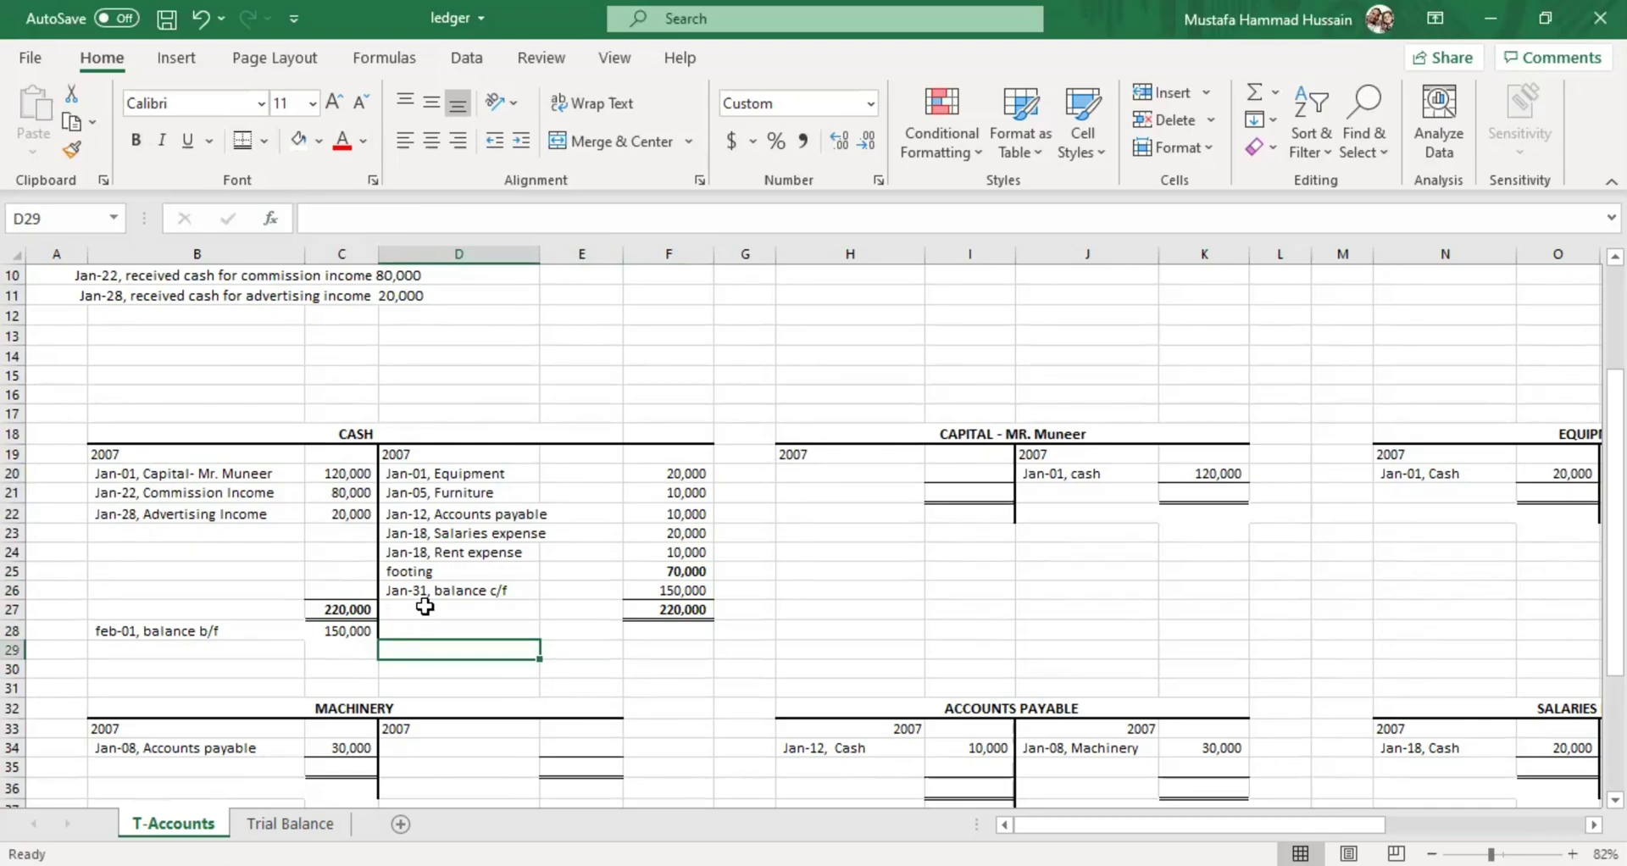
# Highlight the Cash account's balance b/f amount in C28 with a yellow fill
pyautogui.click(338, 634)
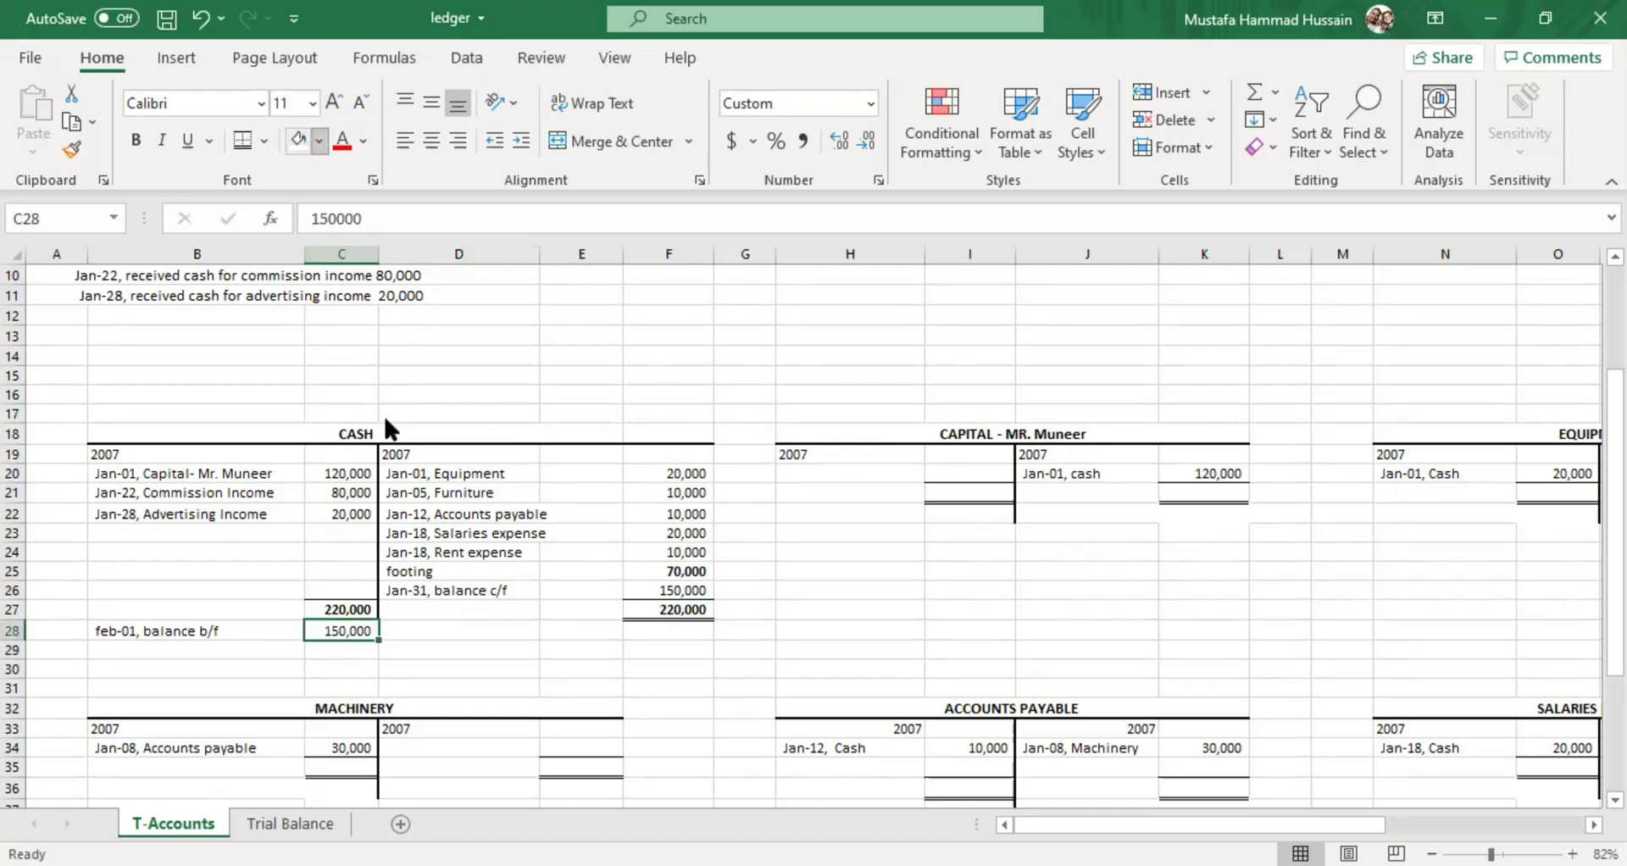
pyautogui.click(318, 141)
pyautogui.click(364, 368)
pyautogui.click(451, 628)
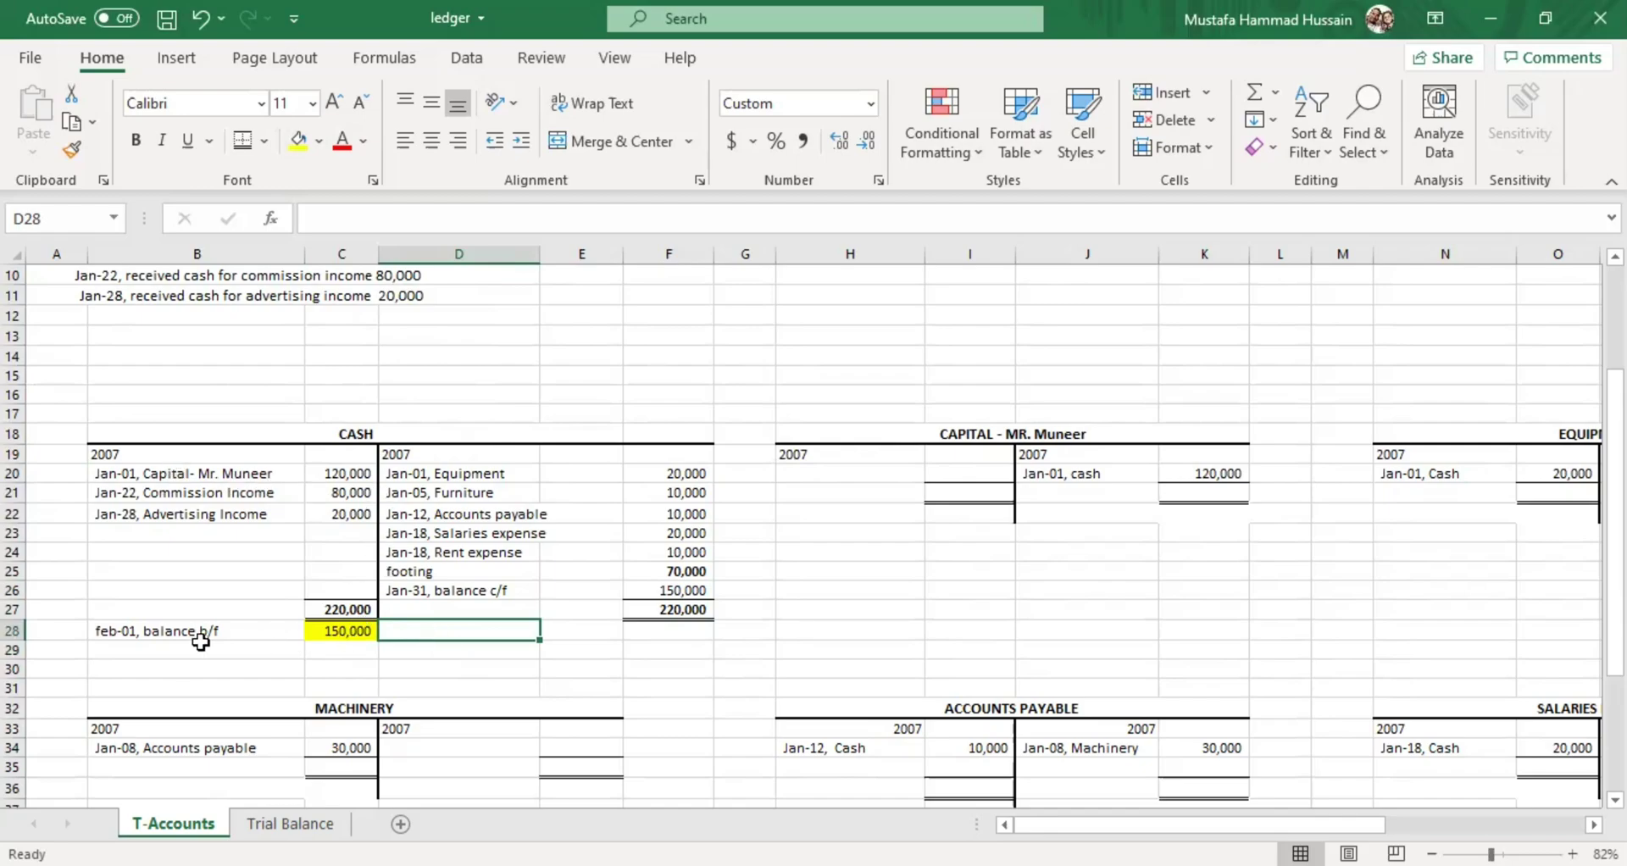
pyautogui.click(354, 631)
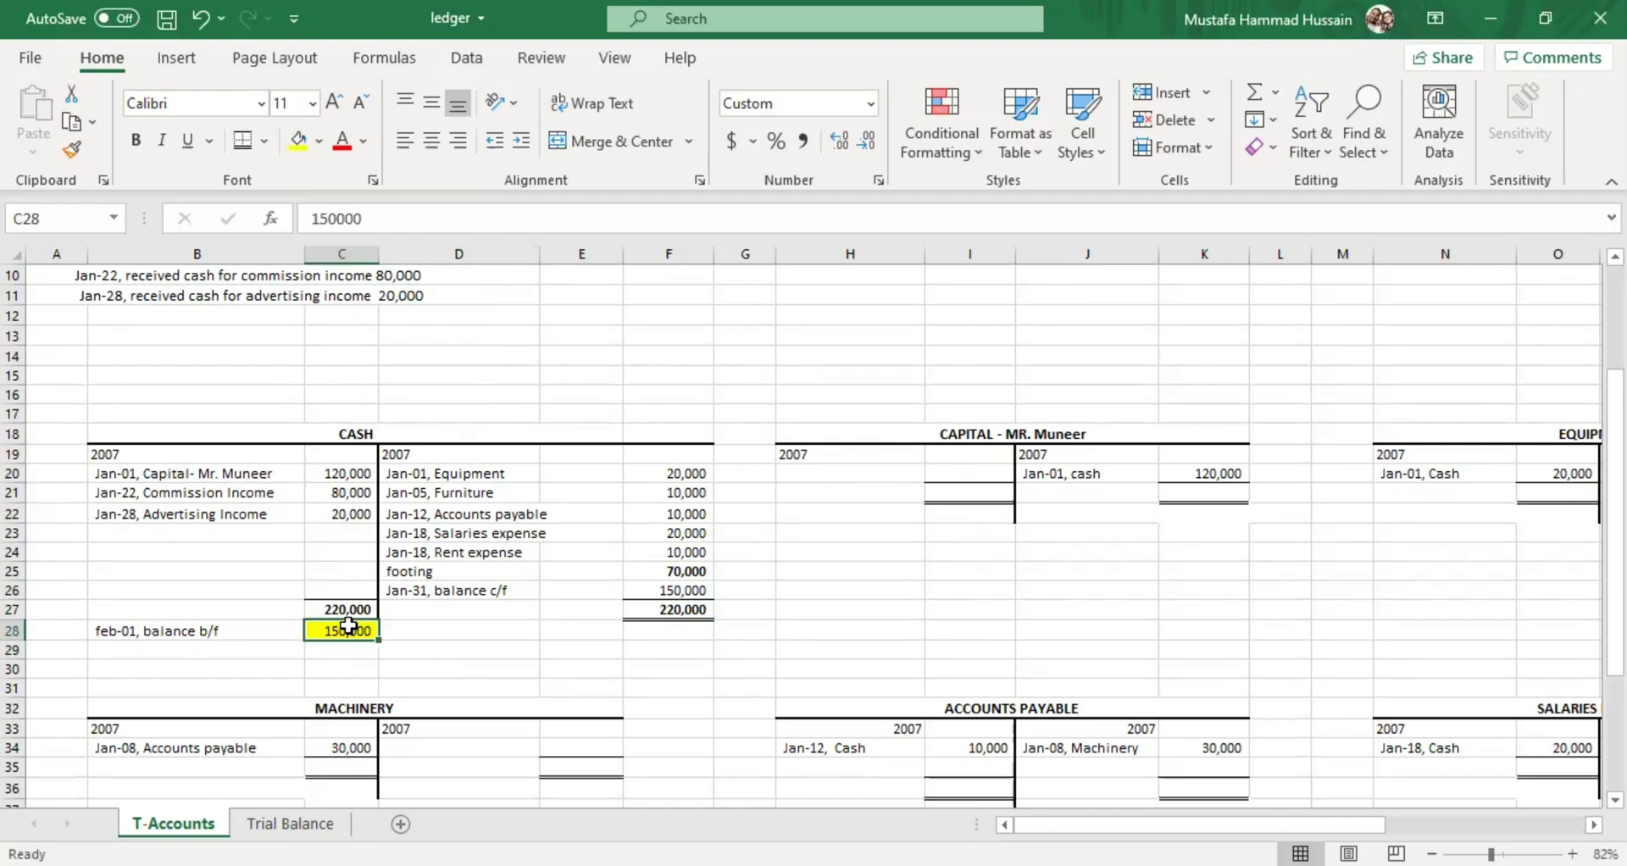
pyautogui.click(385, 649)
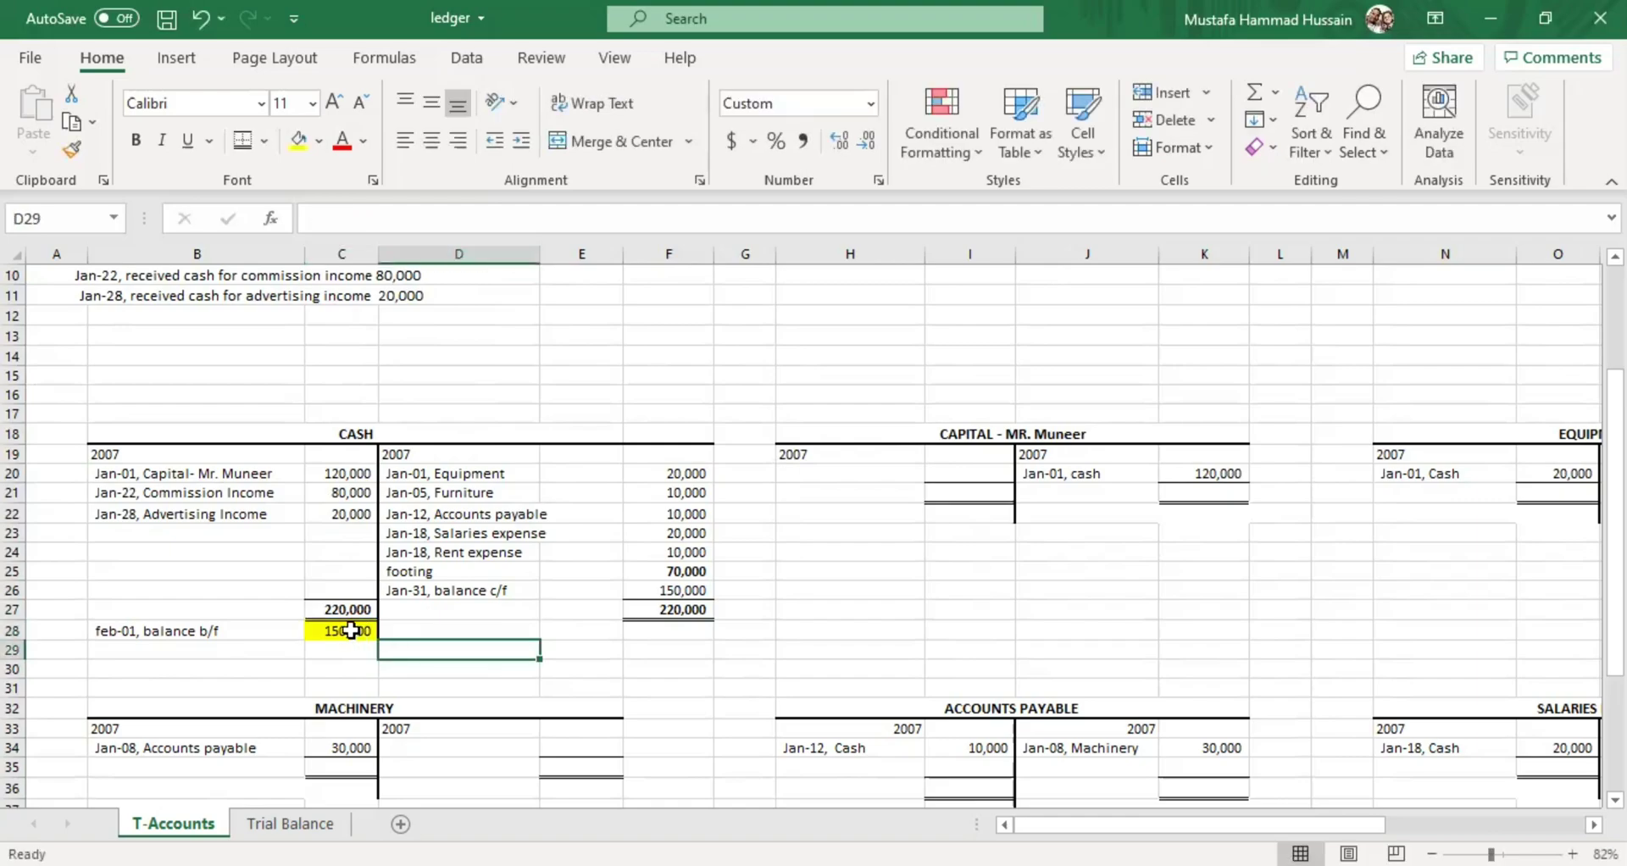
pyautogui.click(106, 628)
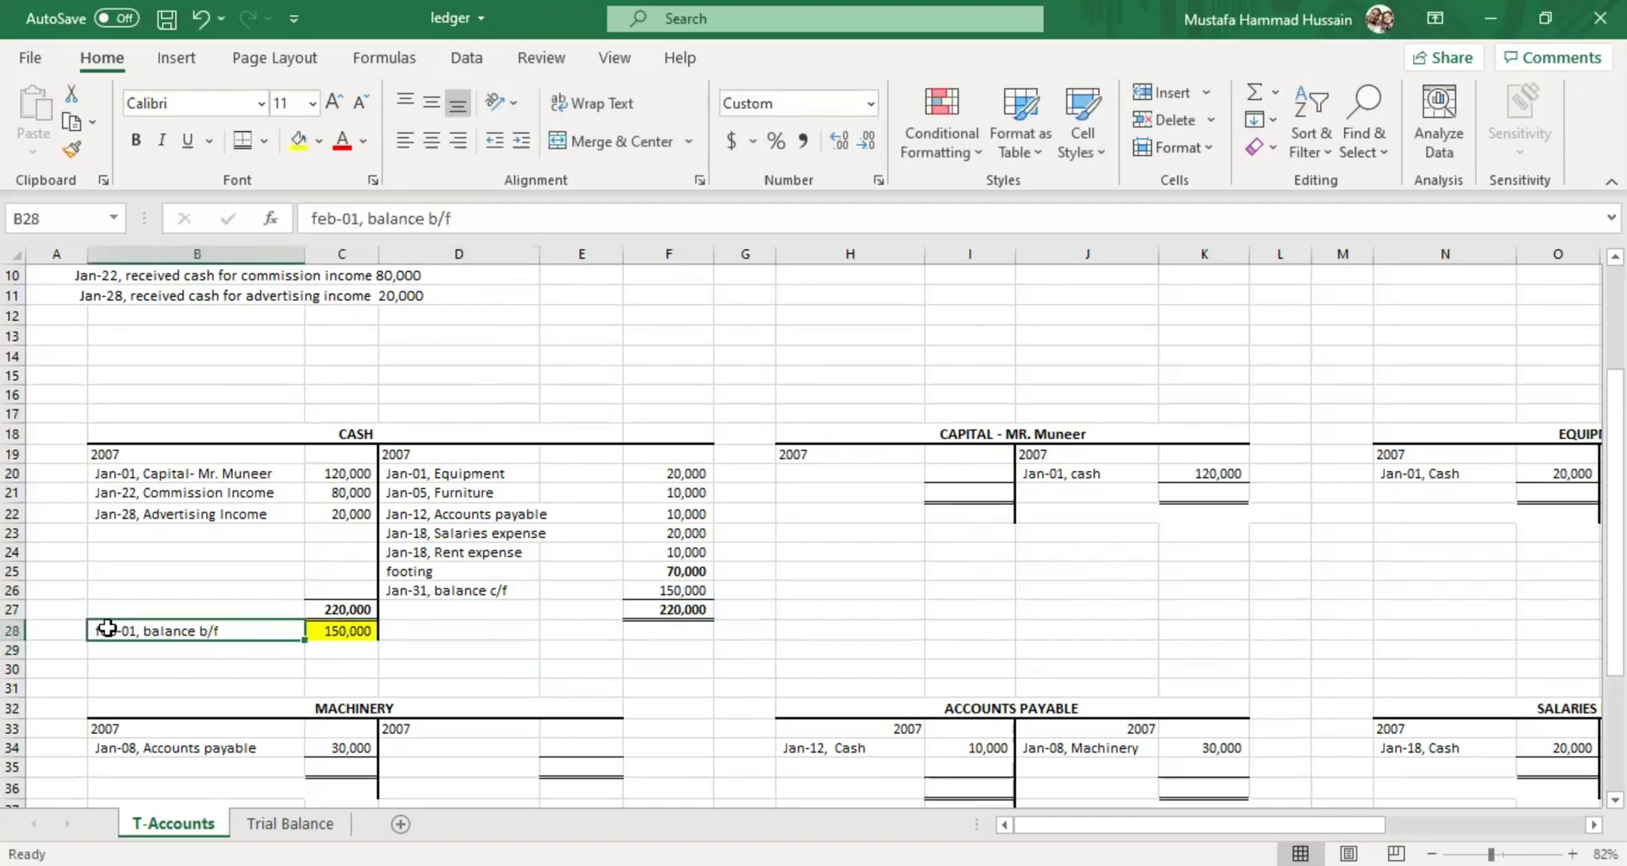
# Switch to the general journal workbook and look through its January entries down to the Jan, 31 salaries expenses entry
pyautogui.click(874, 64)
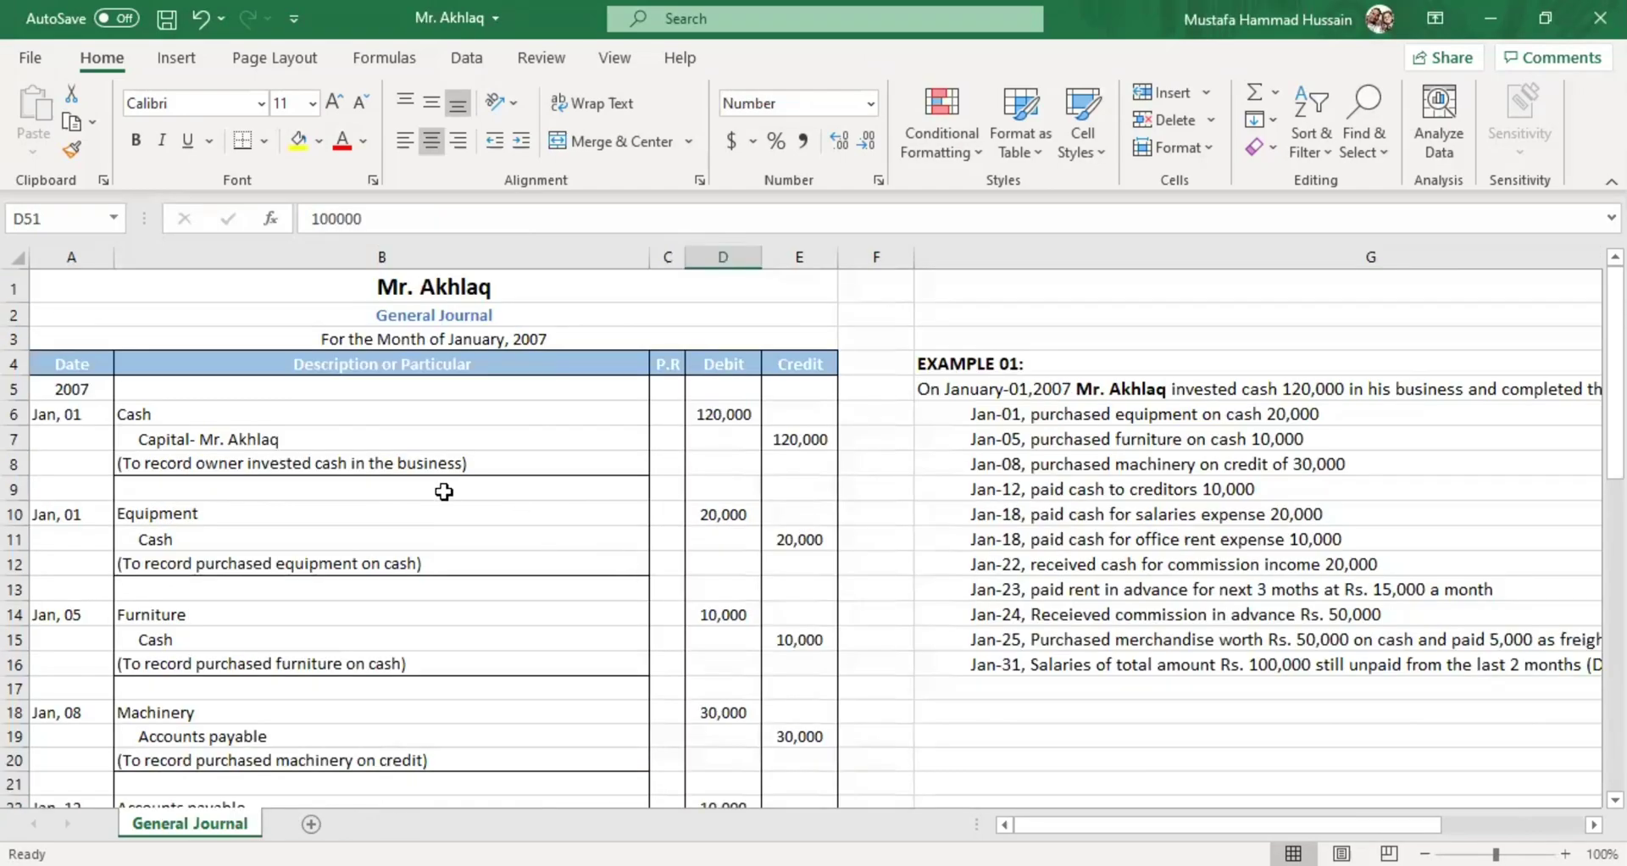
pyautogui.scroll(-2, 443, 488)
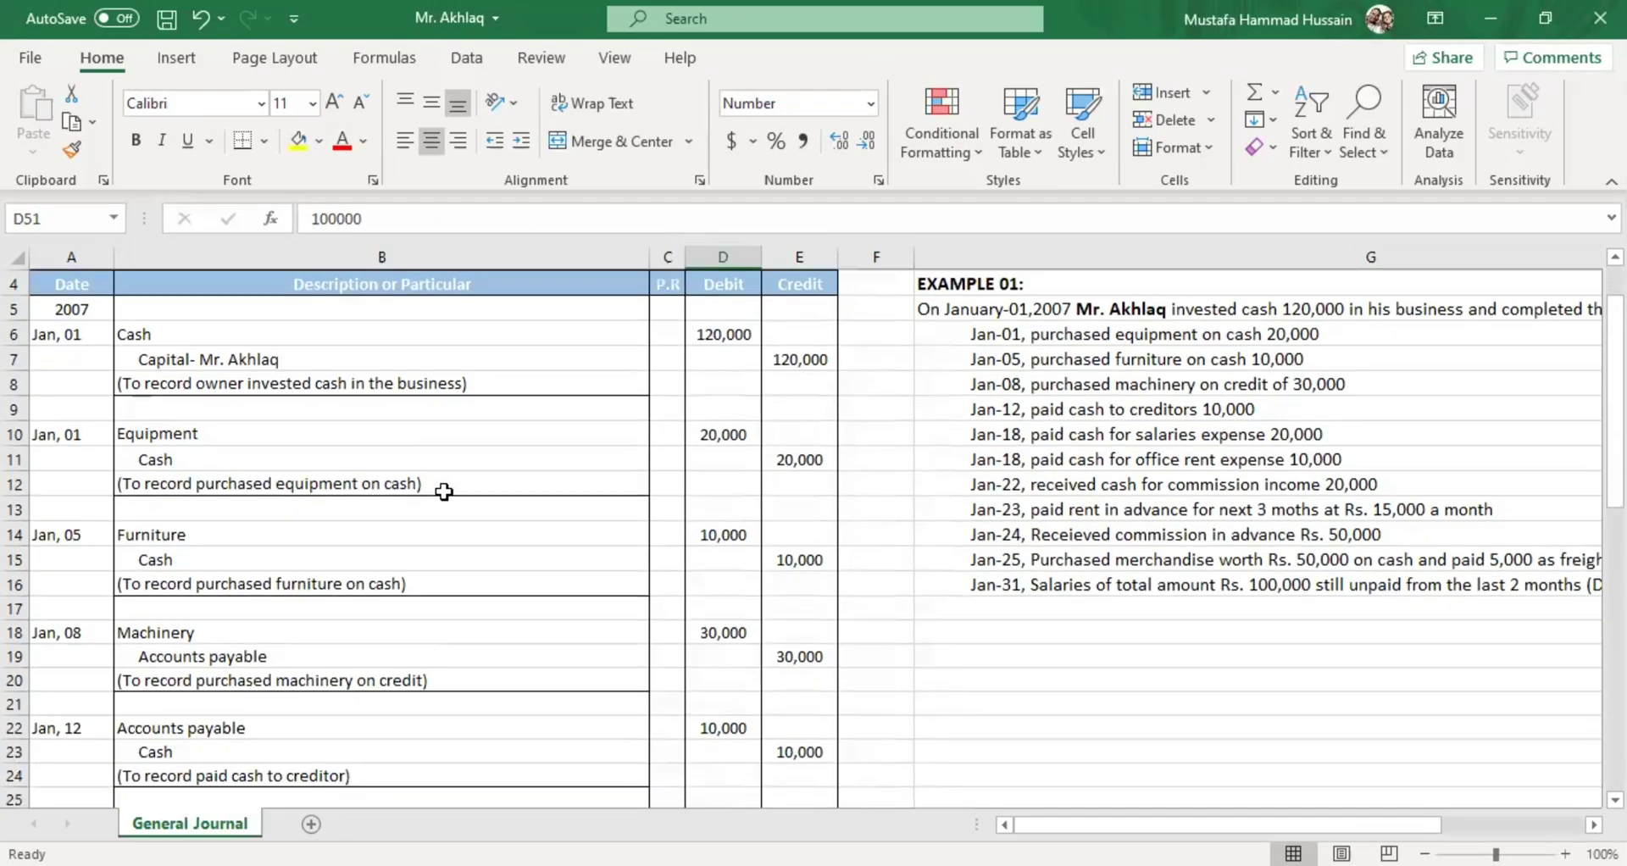
pyautogui.scroll(-5, 443, 491)
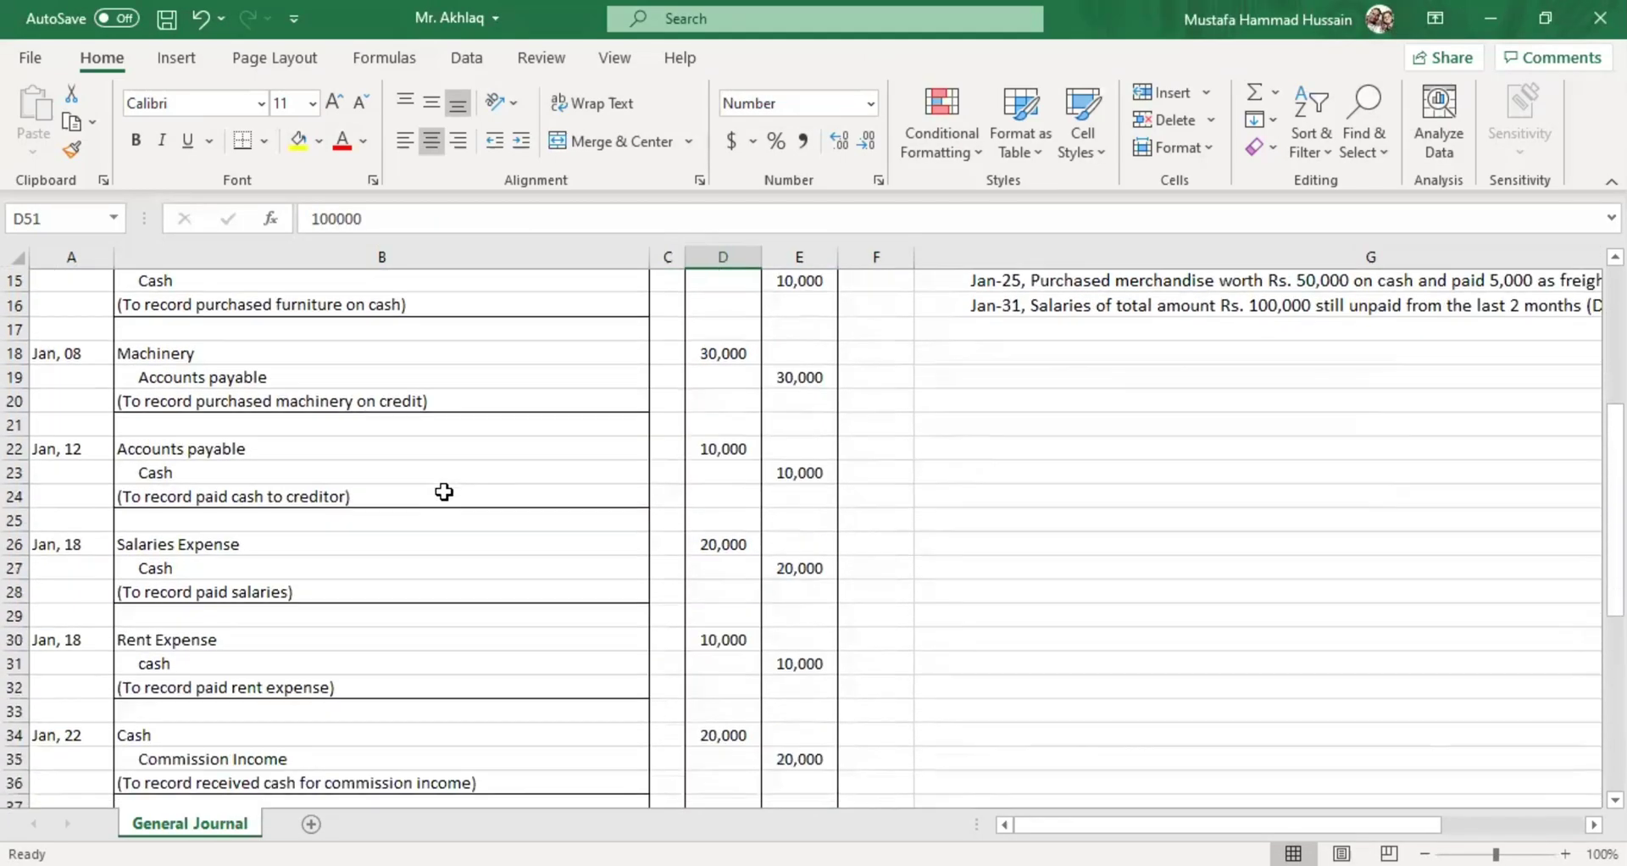
pyautogui.scroll(-2, 443, 491)
pyautogui.scroll(5, 443, 488)
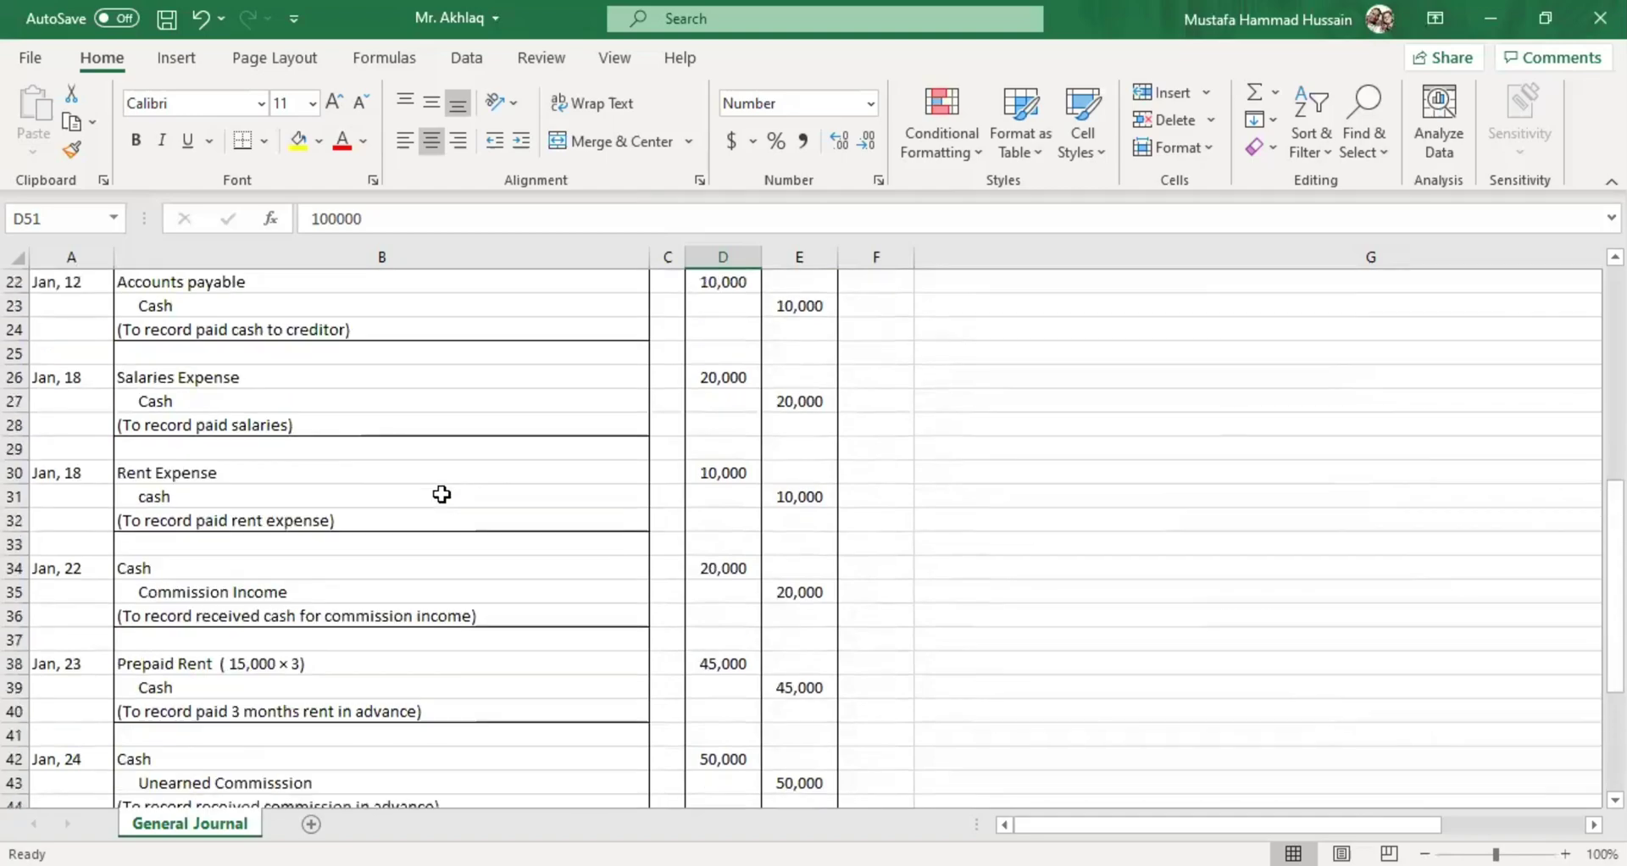
pyautogui.scroll(4, 399, 510)
pyautogui.scroll(-11, 399, 510)
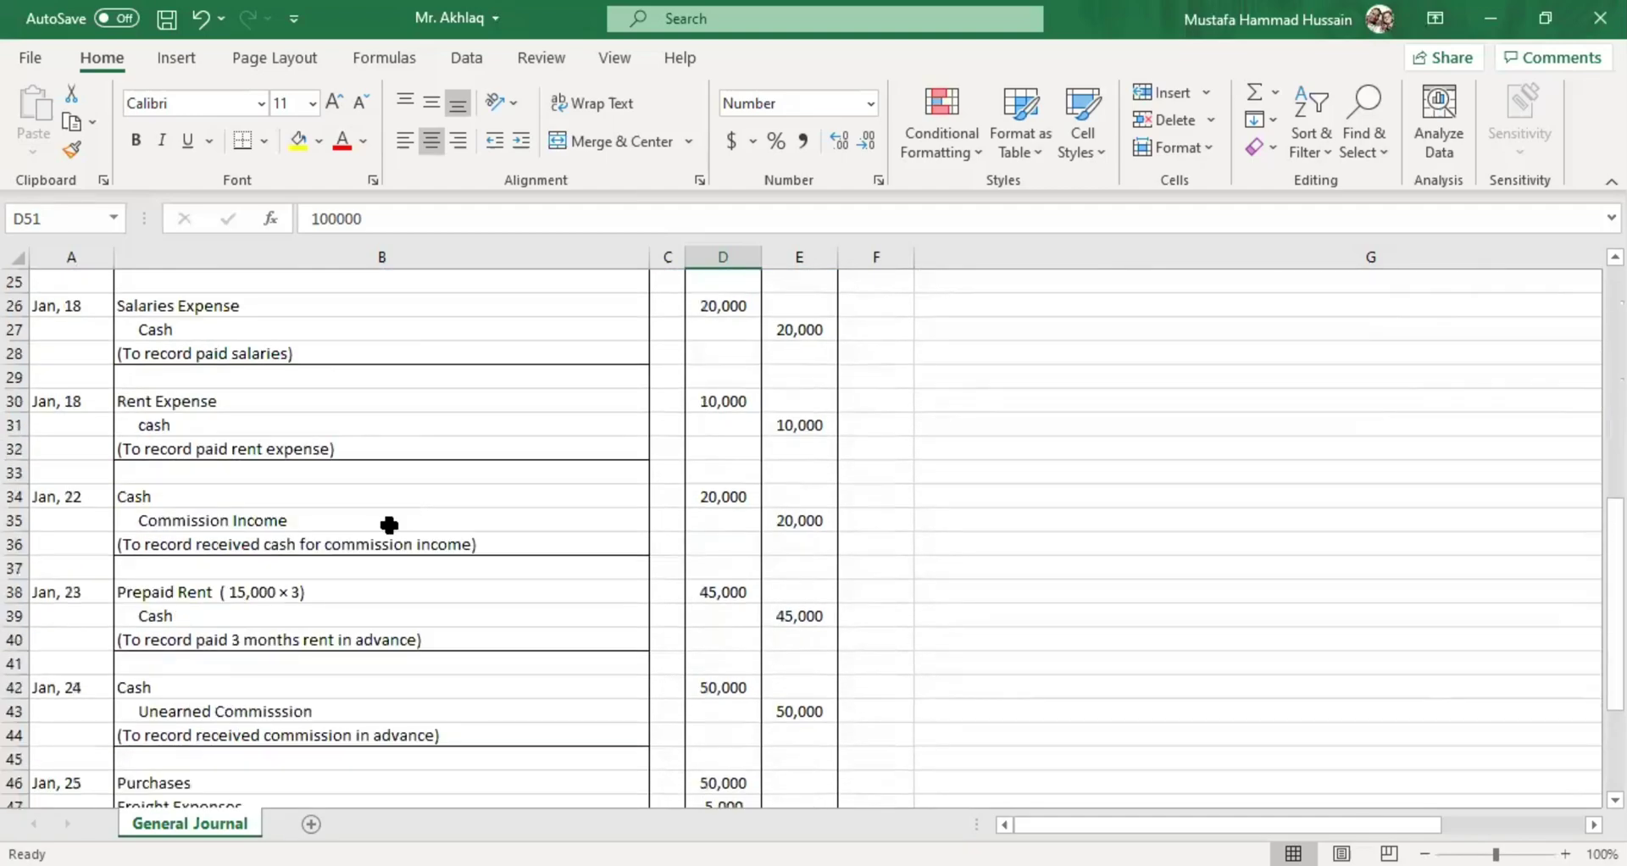
pyautogui.click(64, 687)
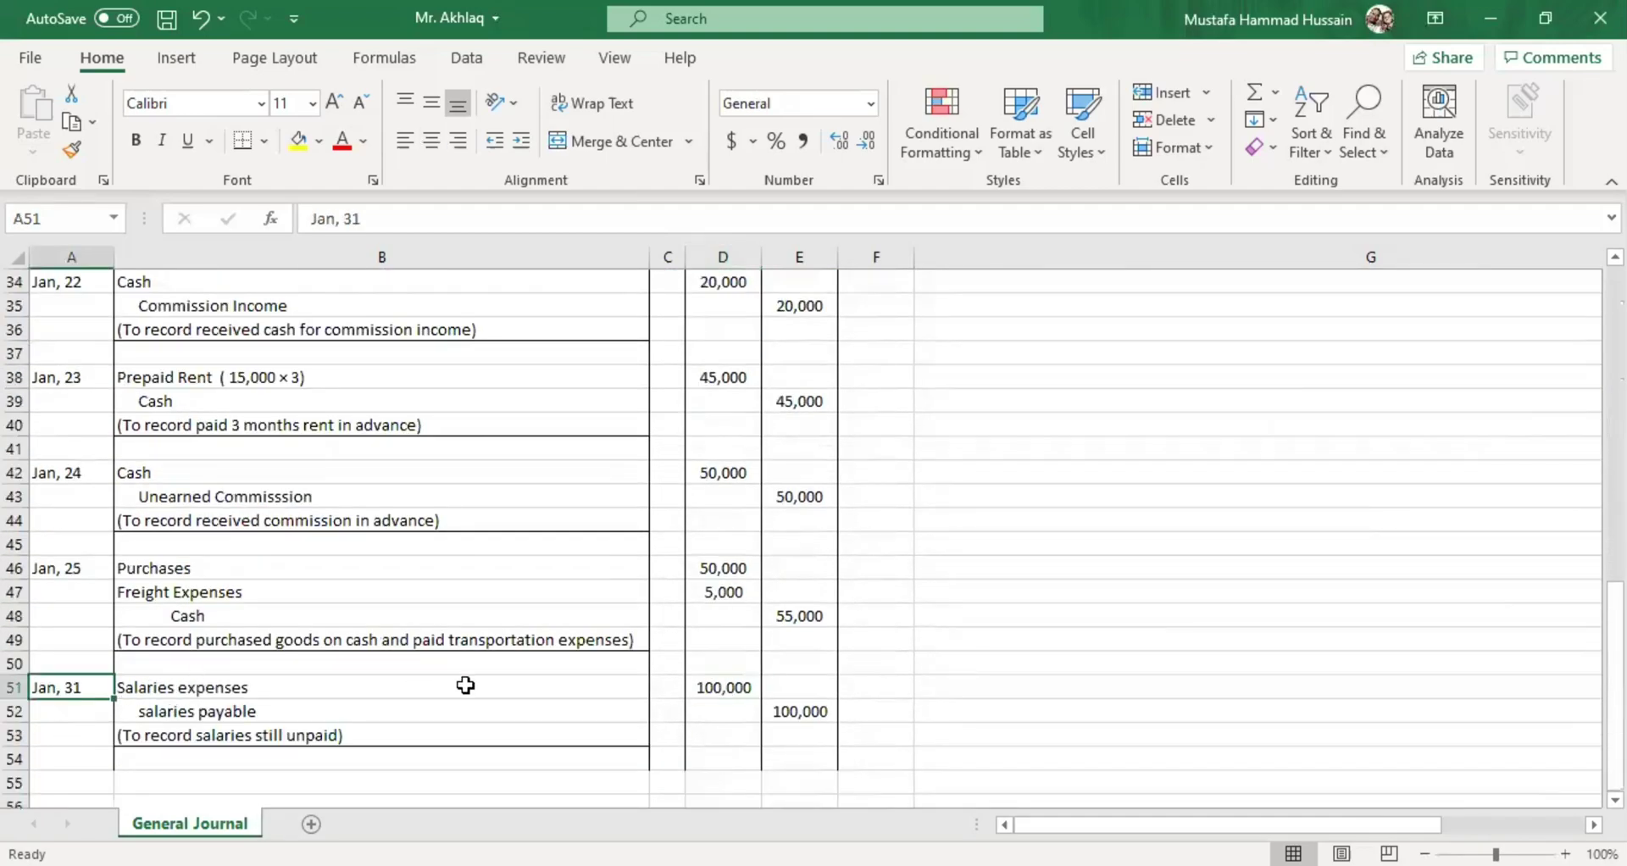
# Reread the general journal from the opening Jan, 01 Cash entry in row 6 through the unpaid salaries entry in row 53
pyautogui.scroll(11, 360, 527)
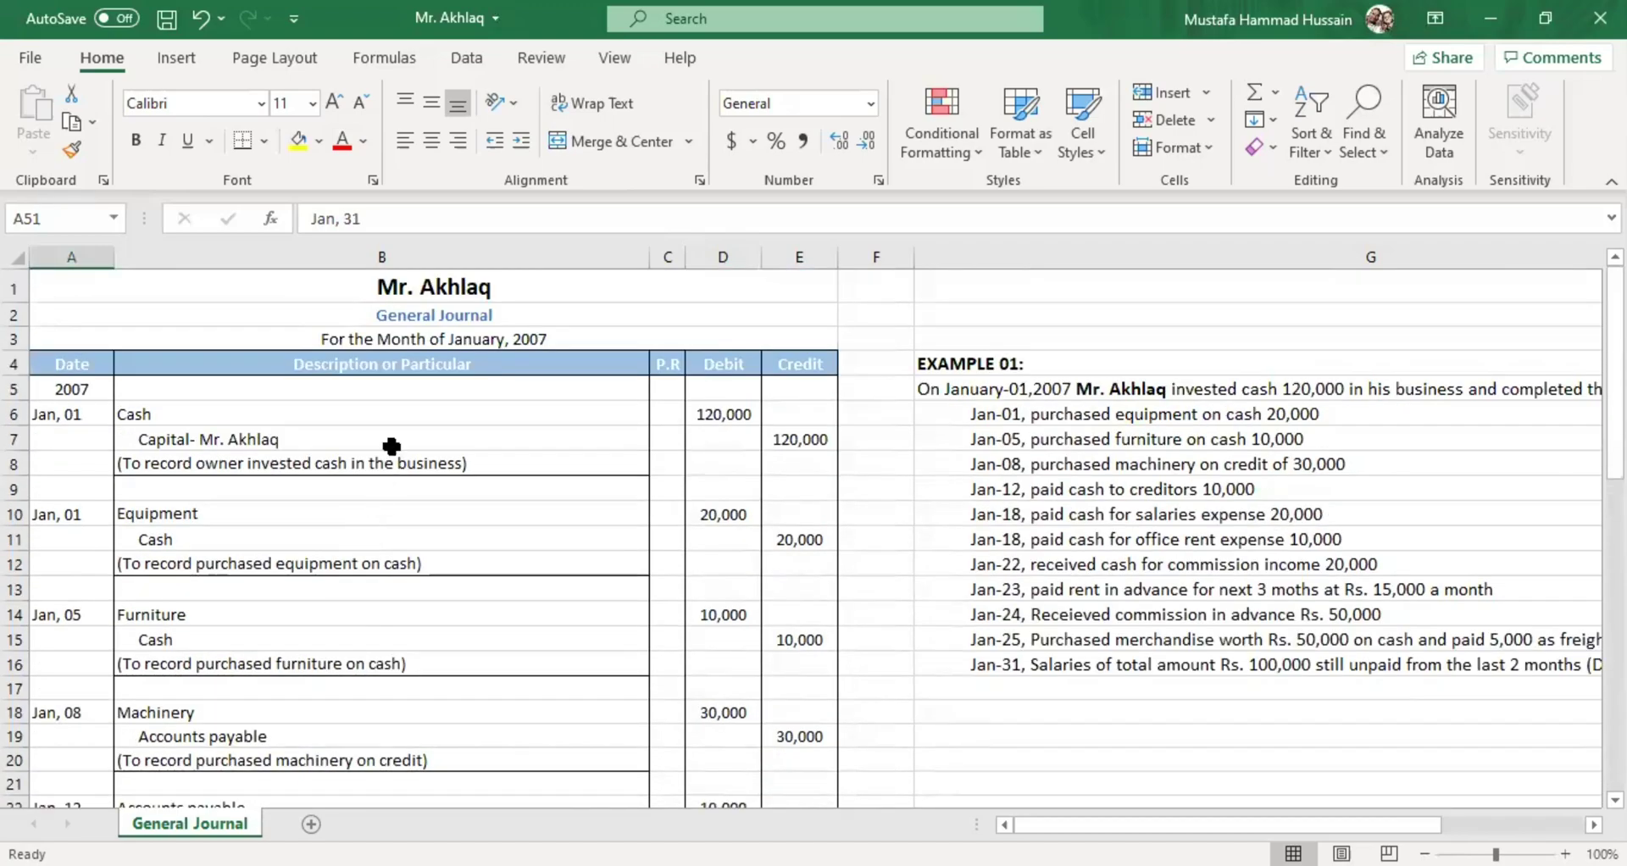
pyautogui.click(390, 419)
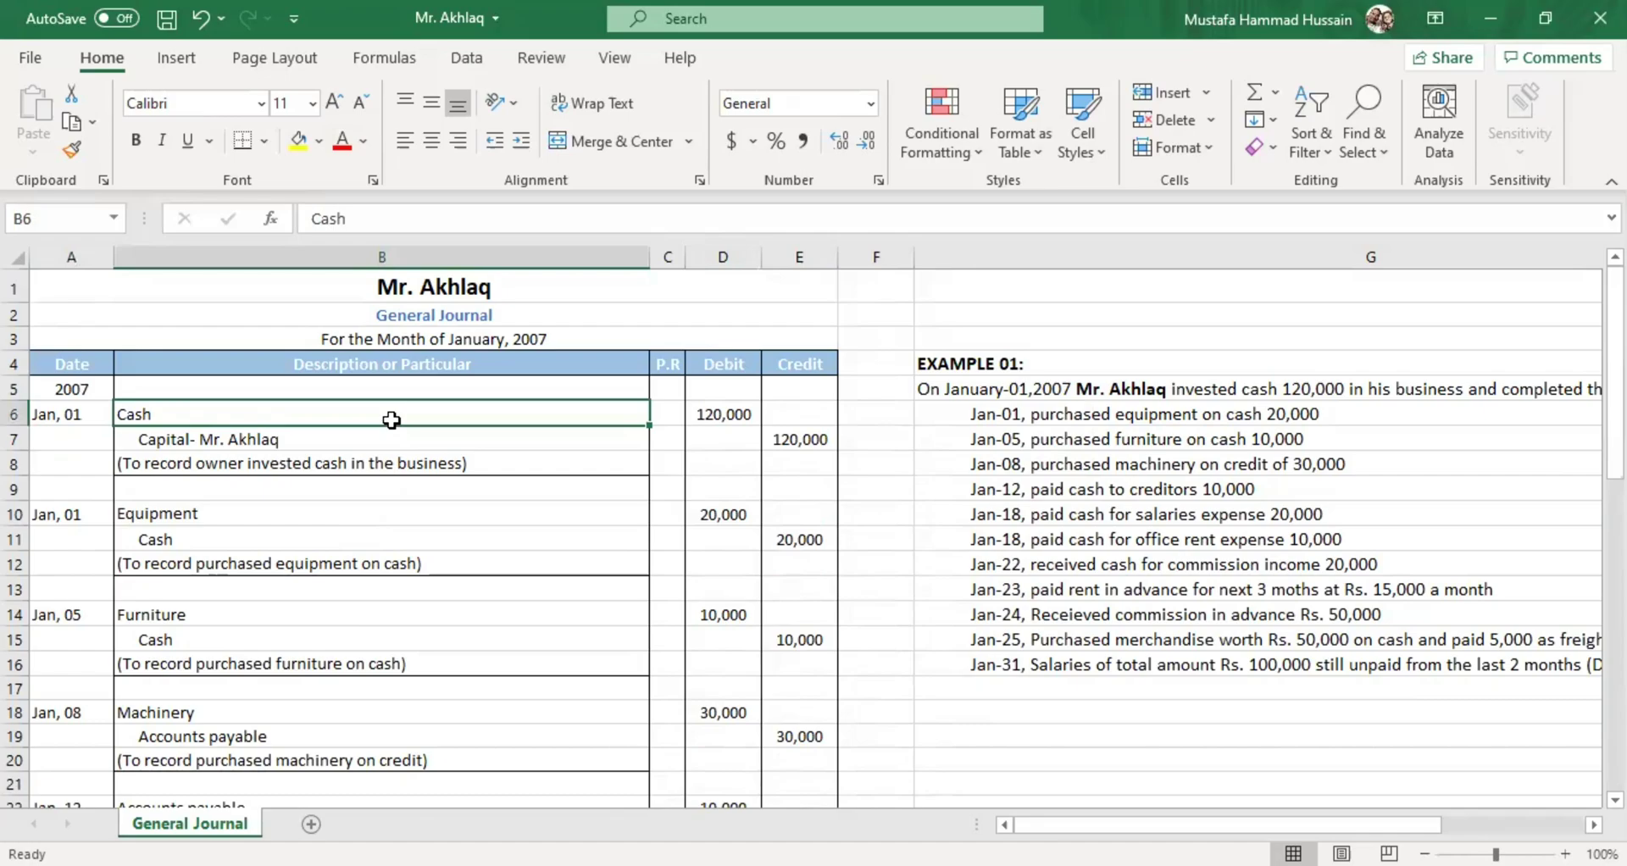
pyautogui.scroll(-8, 391, 420)
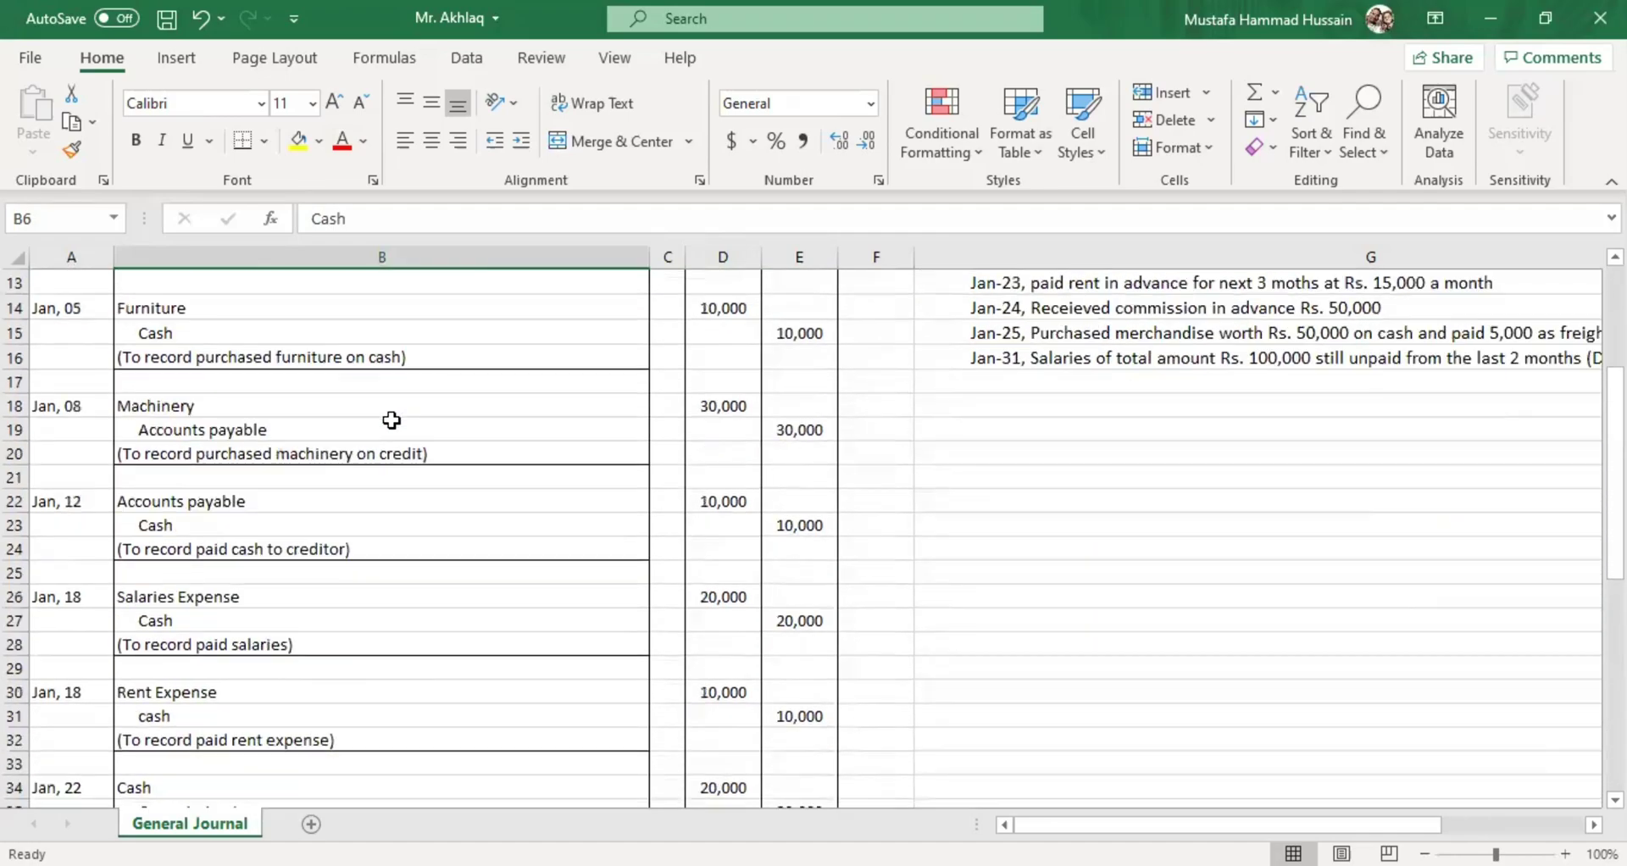
pyautogui.scroll(-5, 370, 611)
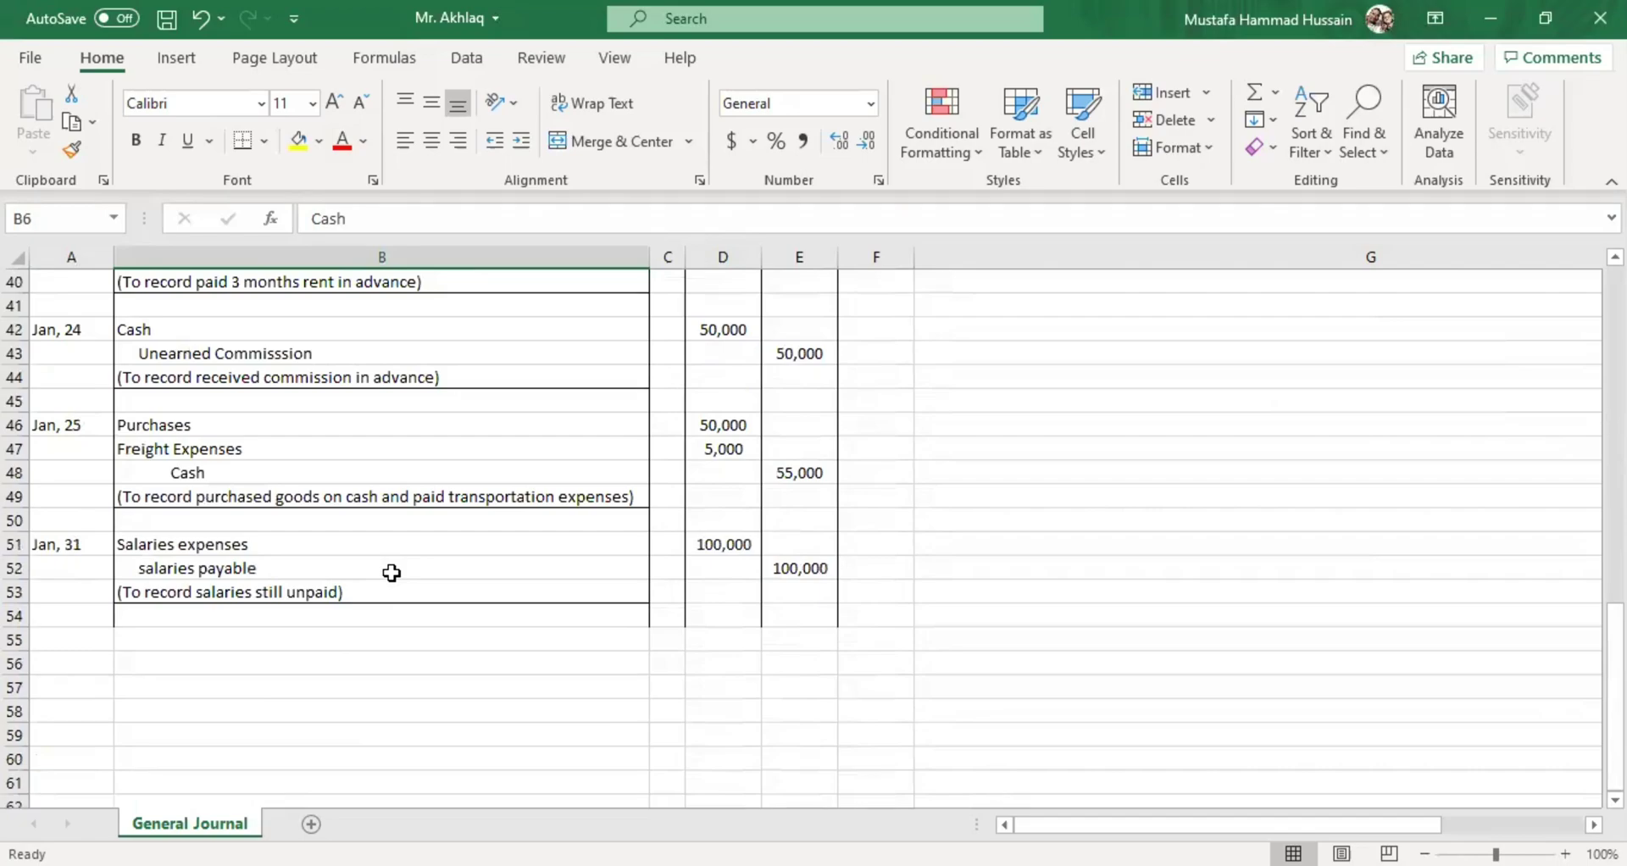
pyautogui.scroll(4, 391, 573)
pyautogui.scroll(8, 390, 573)
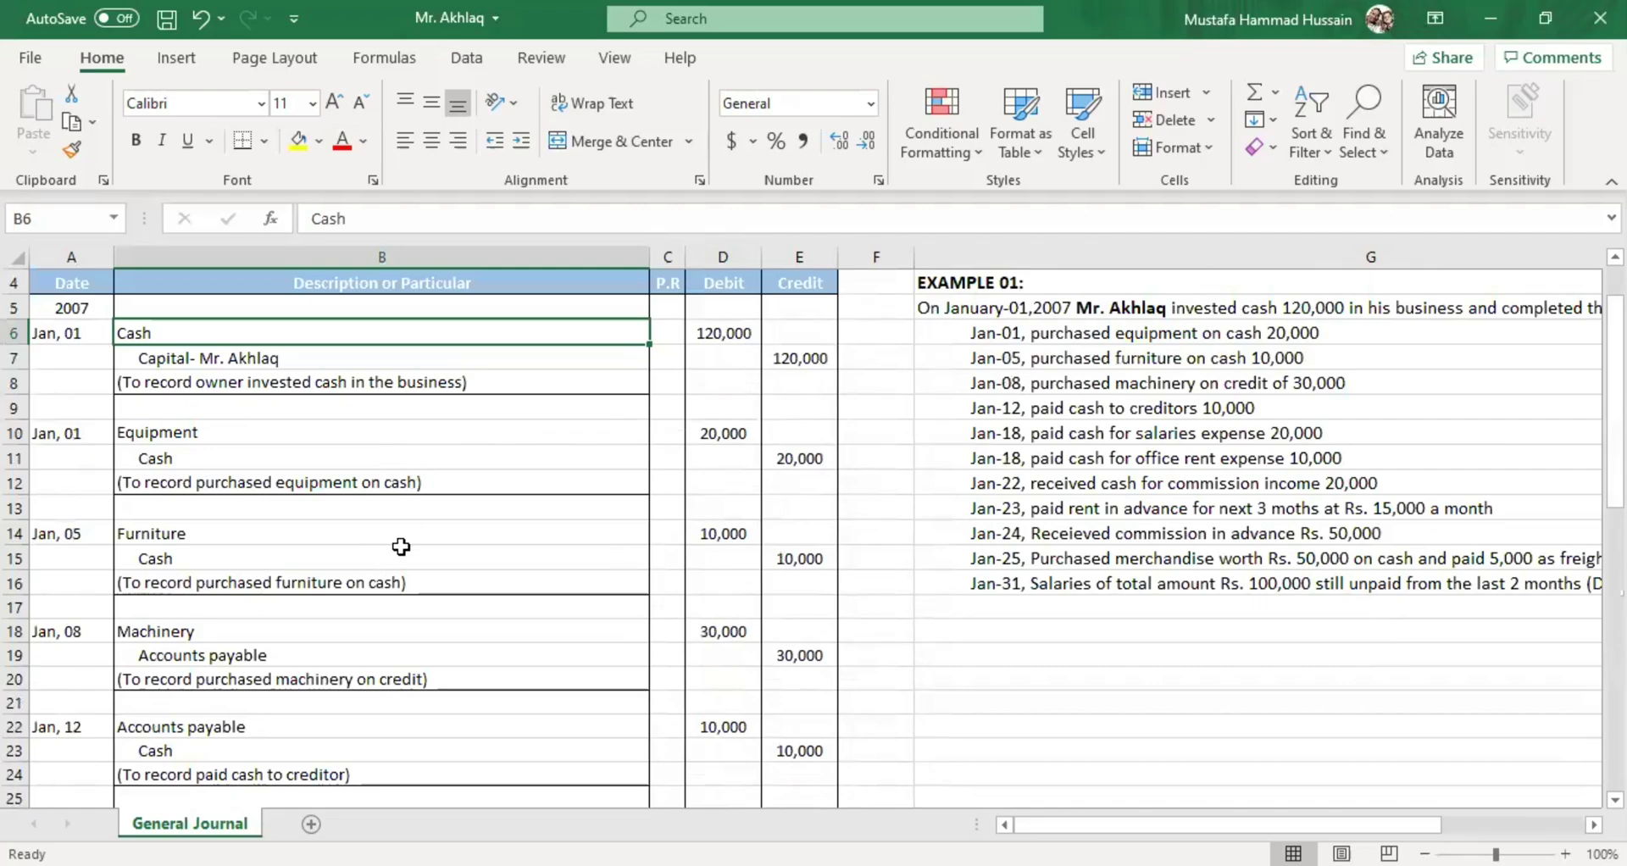
pyautogui.scroll(-3, 526, 504)
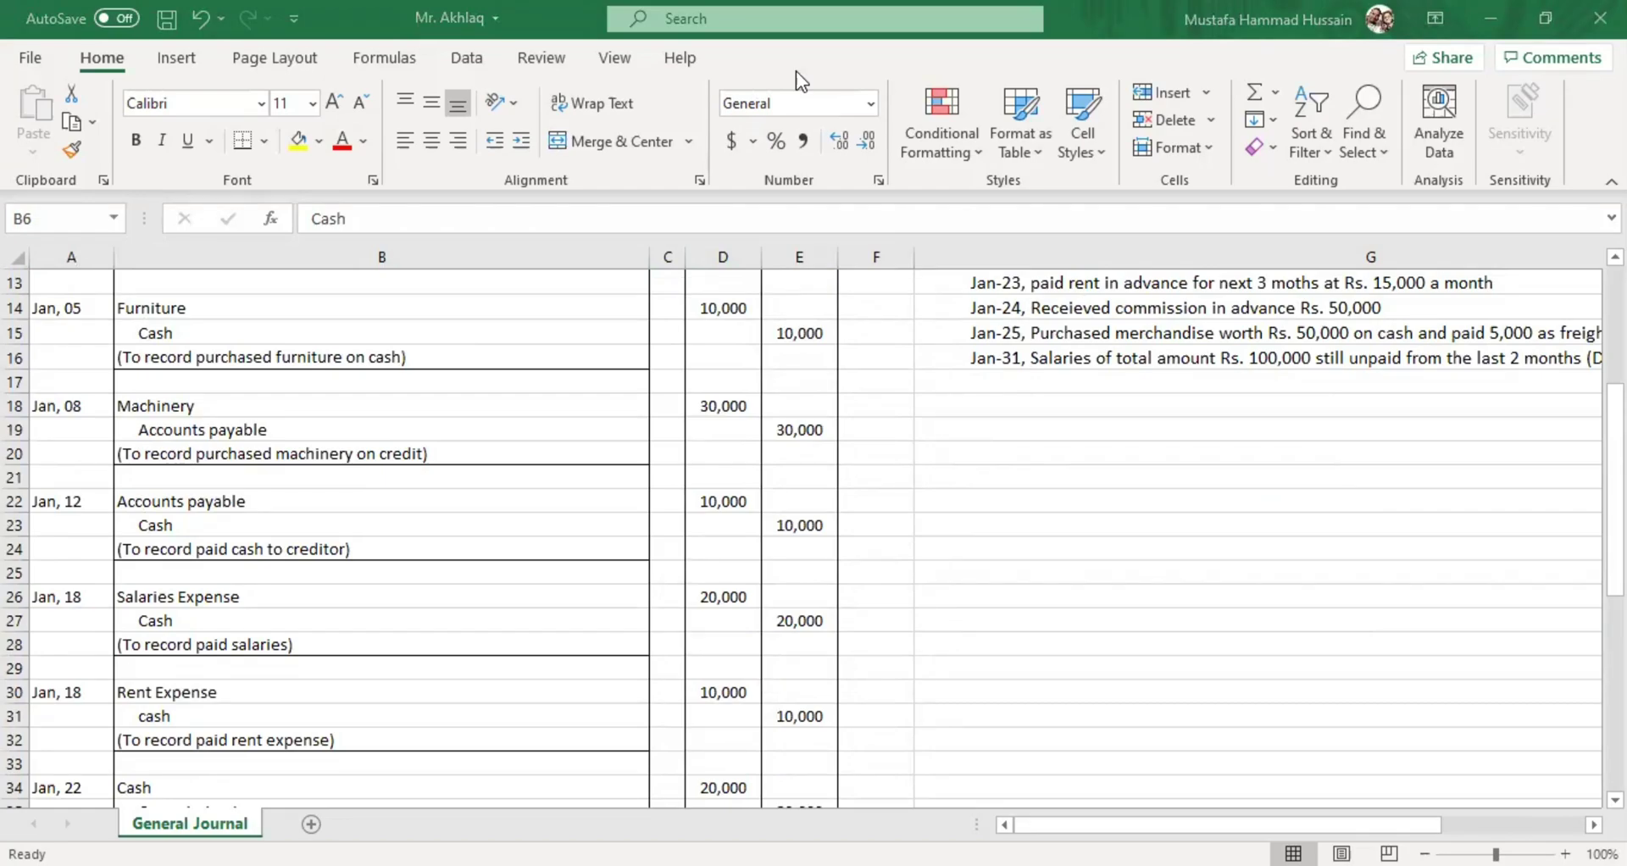
# Return to the ledger workbook and examine the Cash account's balance b/f in C28, its debit entries and the footing in D25
pyautogui.hotkey('alt', 'Tab')
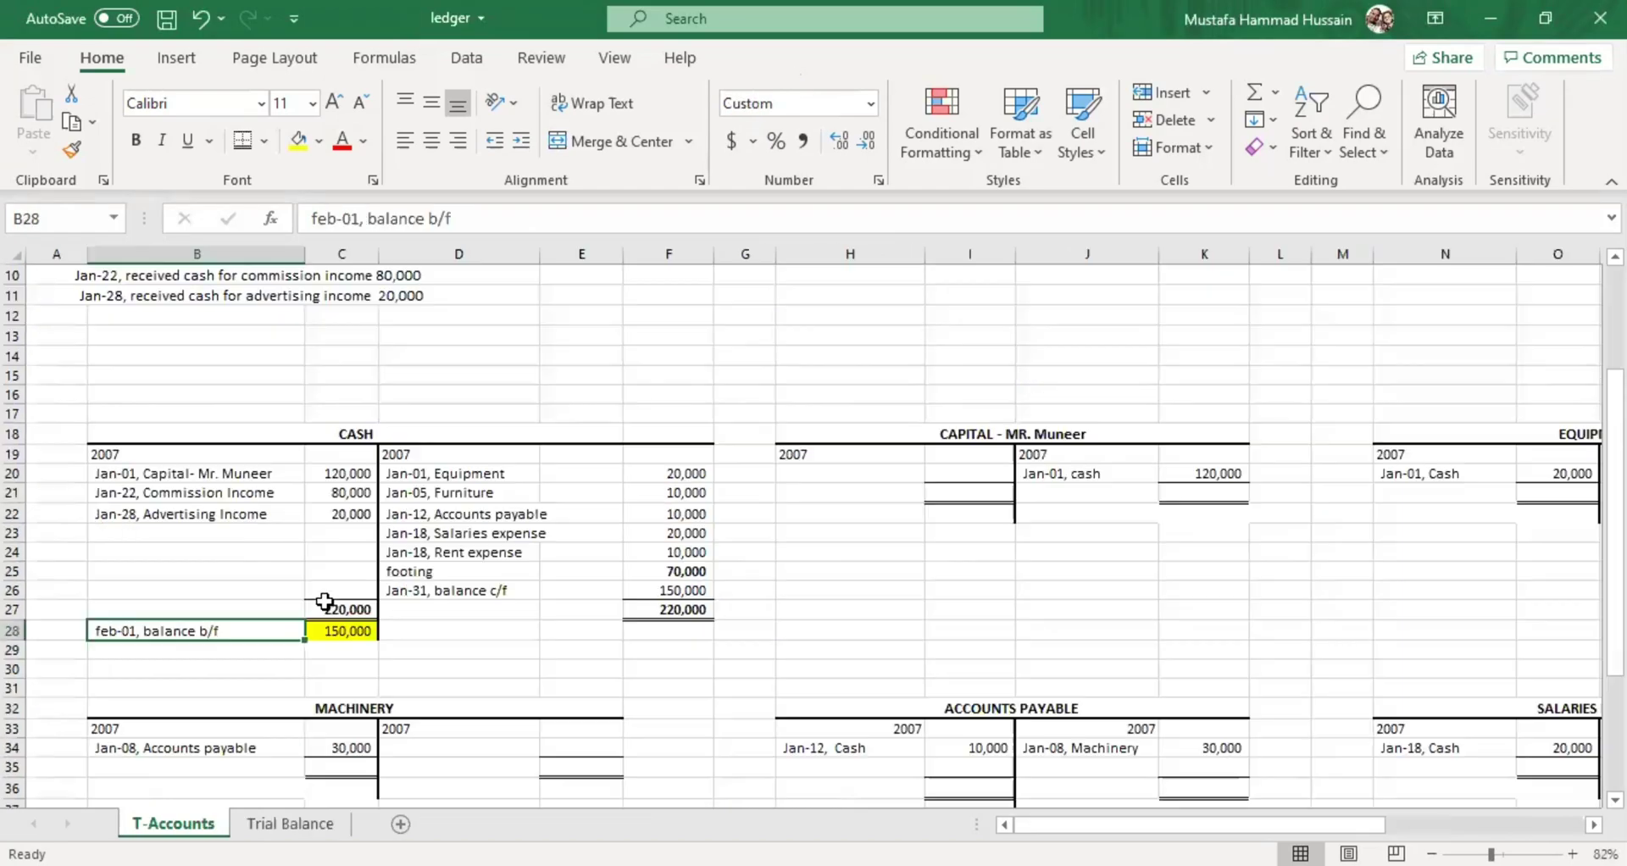
pyautogui.click(341, 631)
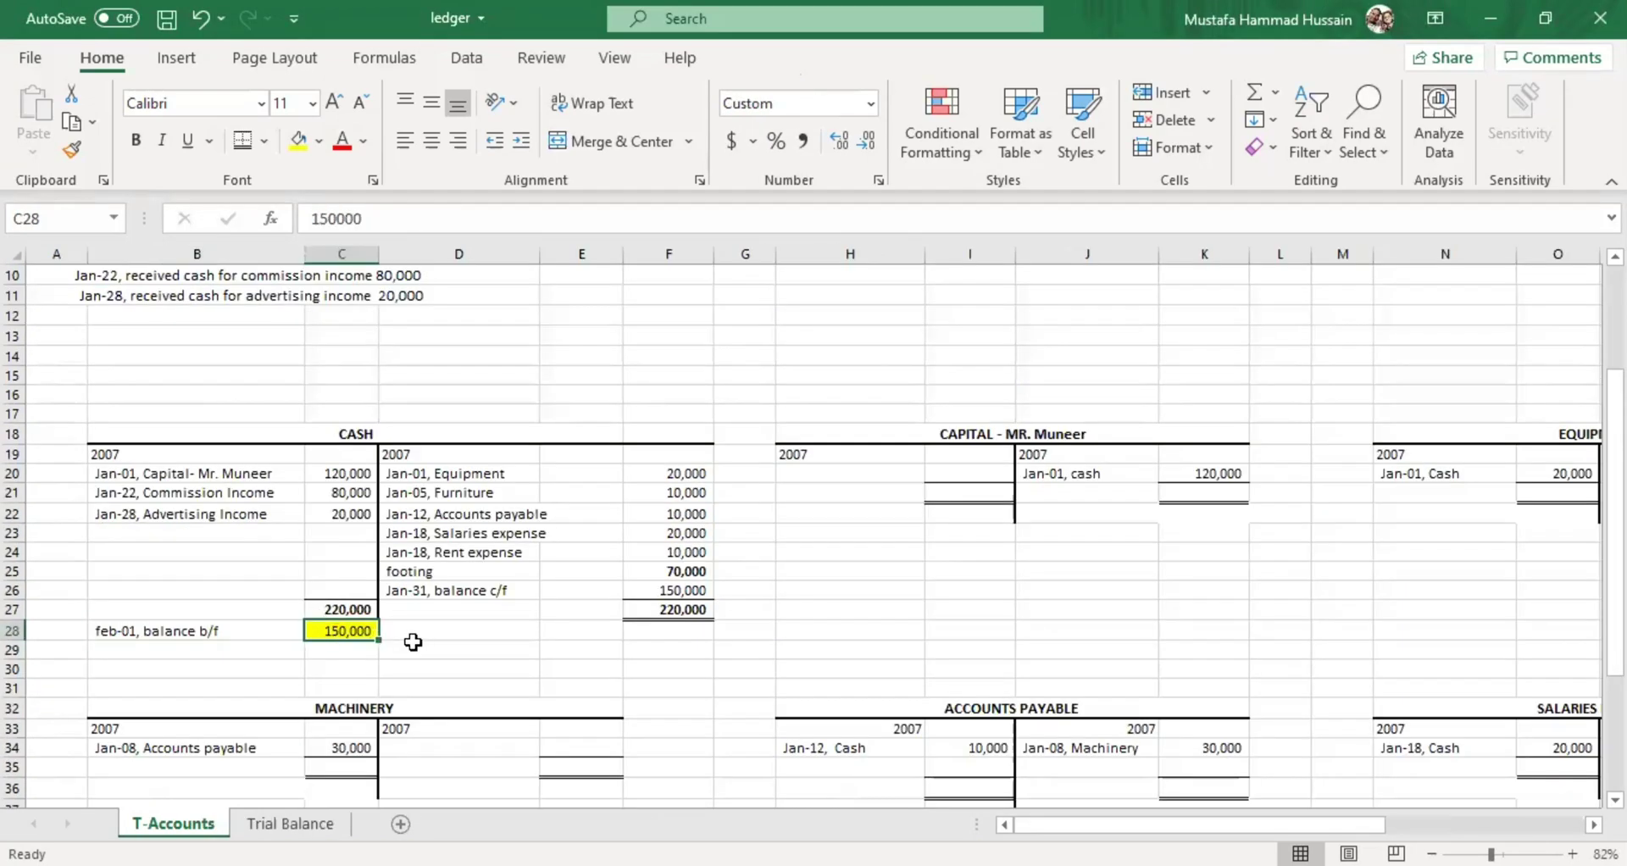
pyautogui.click(449, 510)
pyautogui.click(283, 472)
pyautogui.click(351, 446)
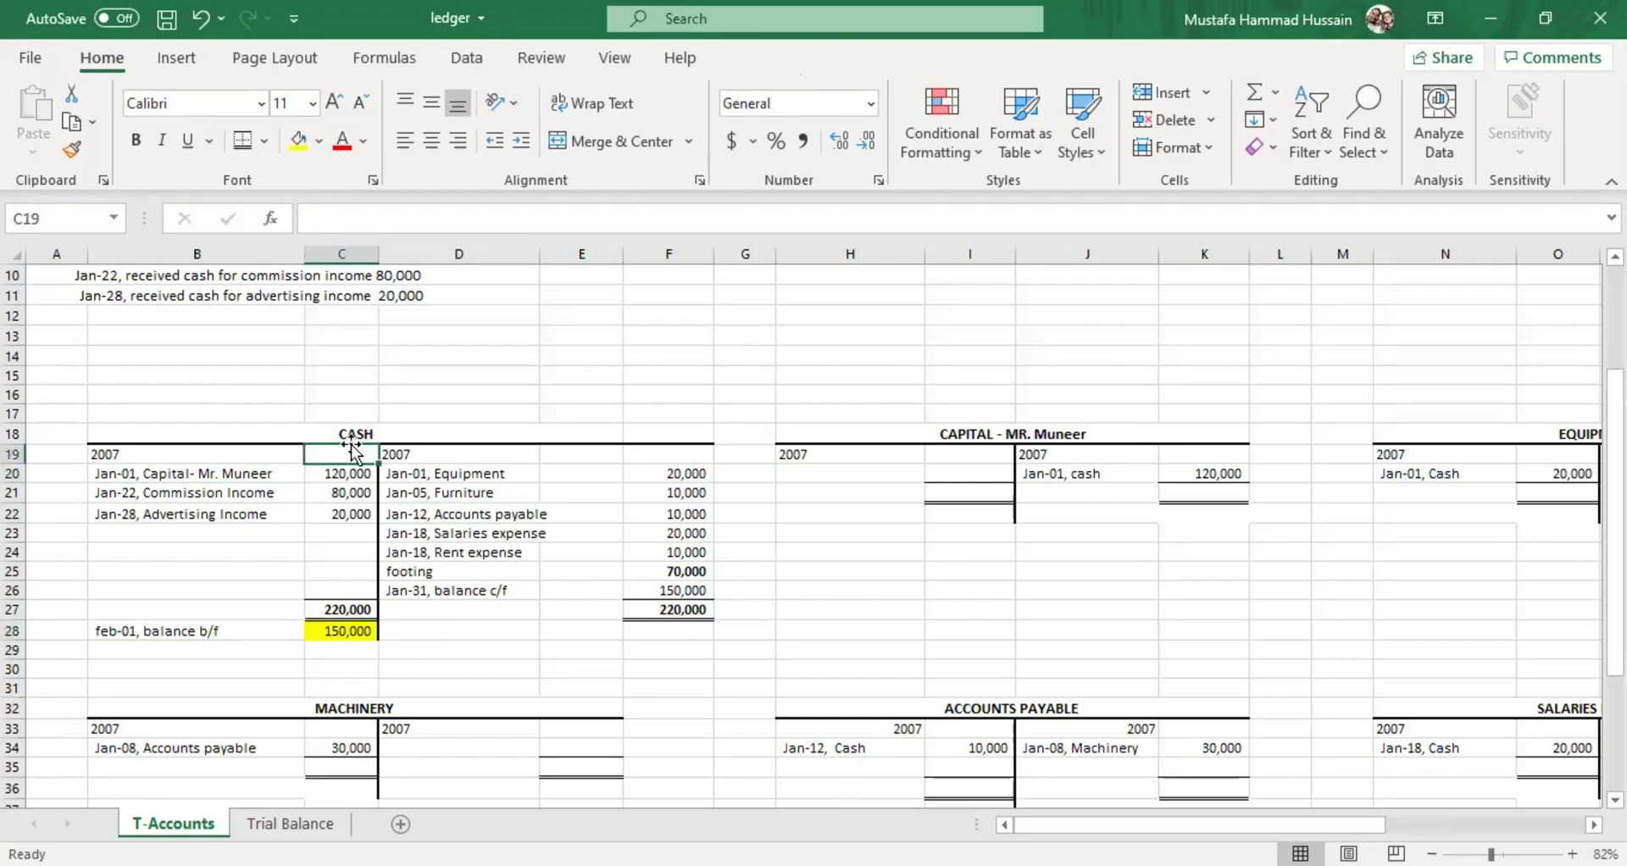
pyautogui.click(484, 572)
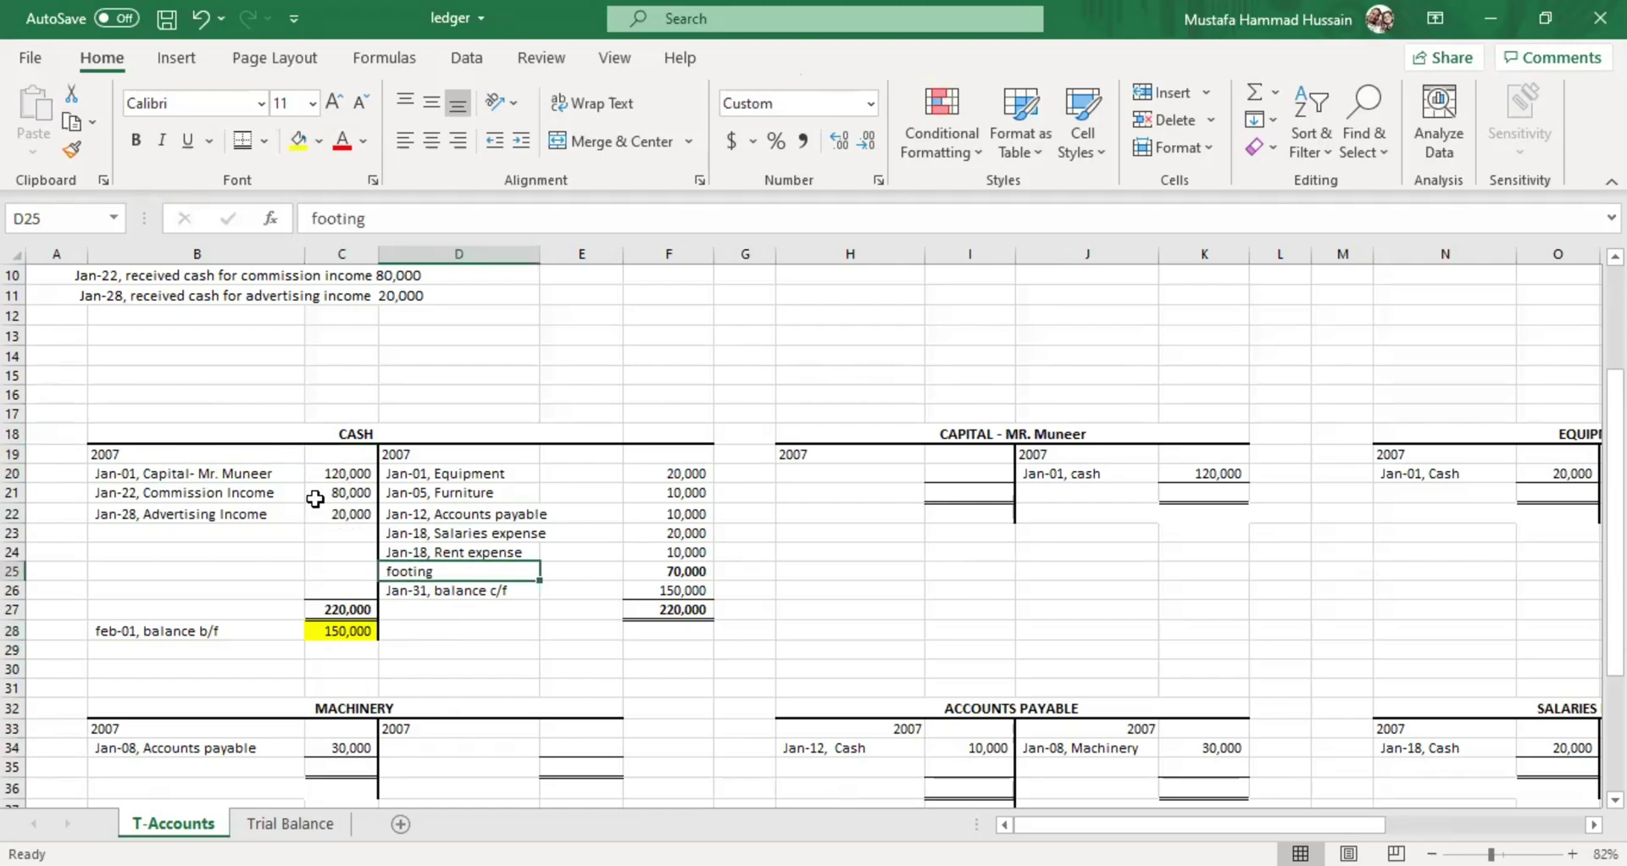
# Review the Cash account's credit entries and footing in D20:F25 together with the balance c/f amount in F26
pyautogui.moveTo(1102, 824); pyautogui.dragTo(1202, 818)
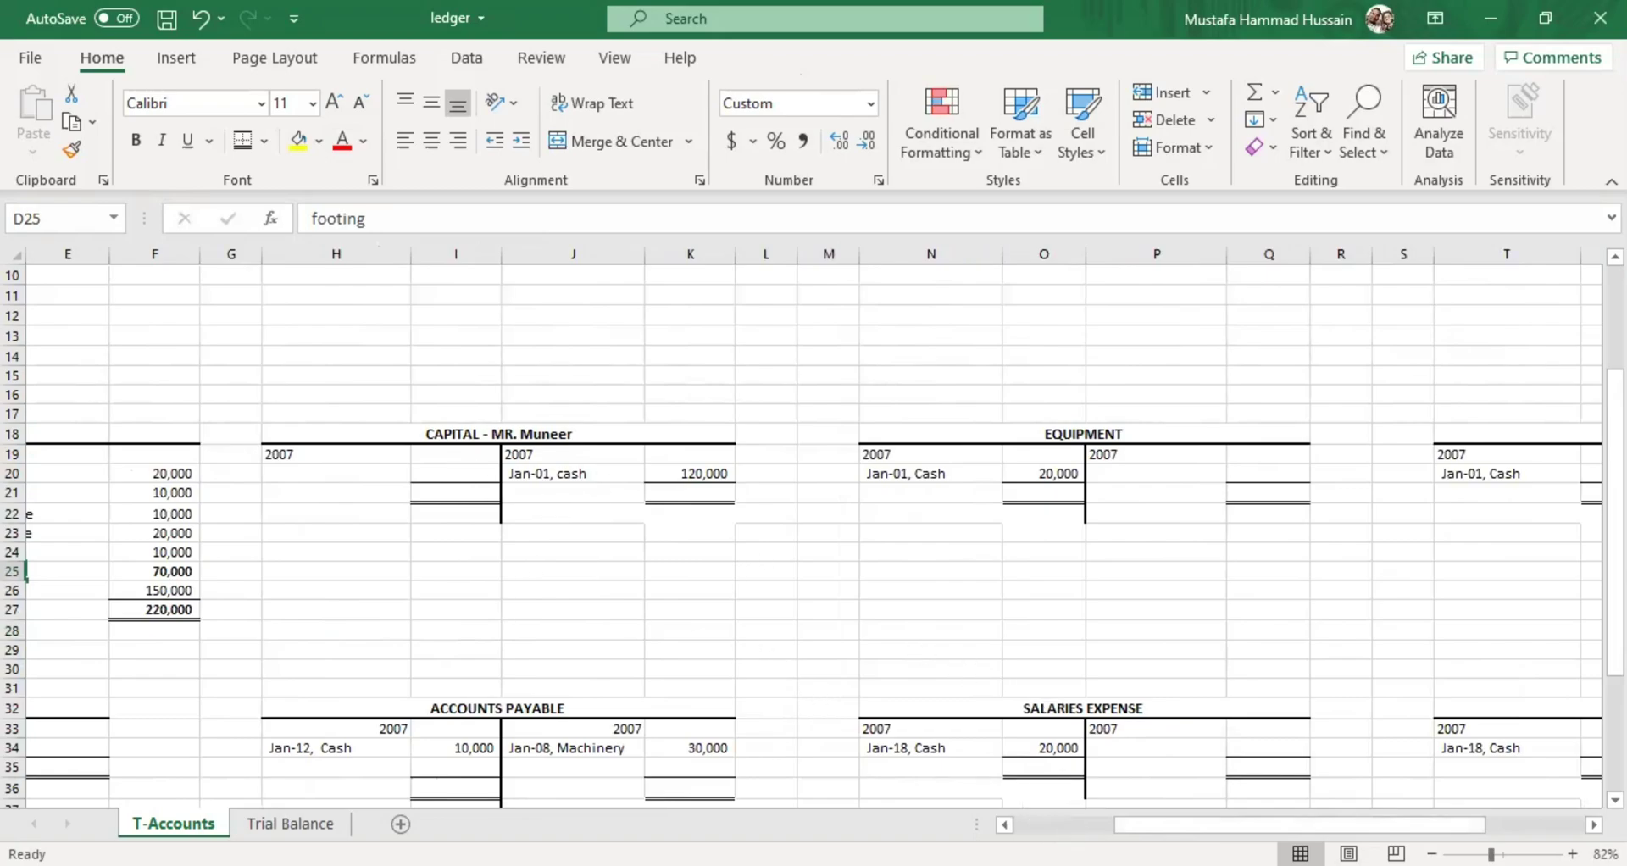
pyautogui.moveTo(1127, 822); pyautogui.dragTo(1029, 822)
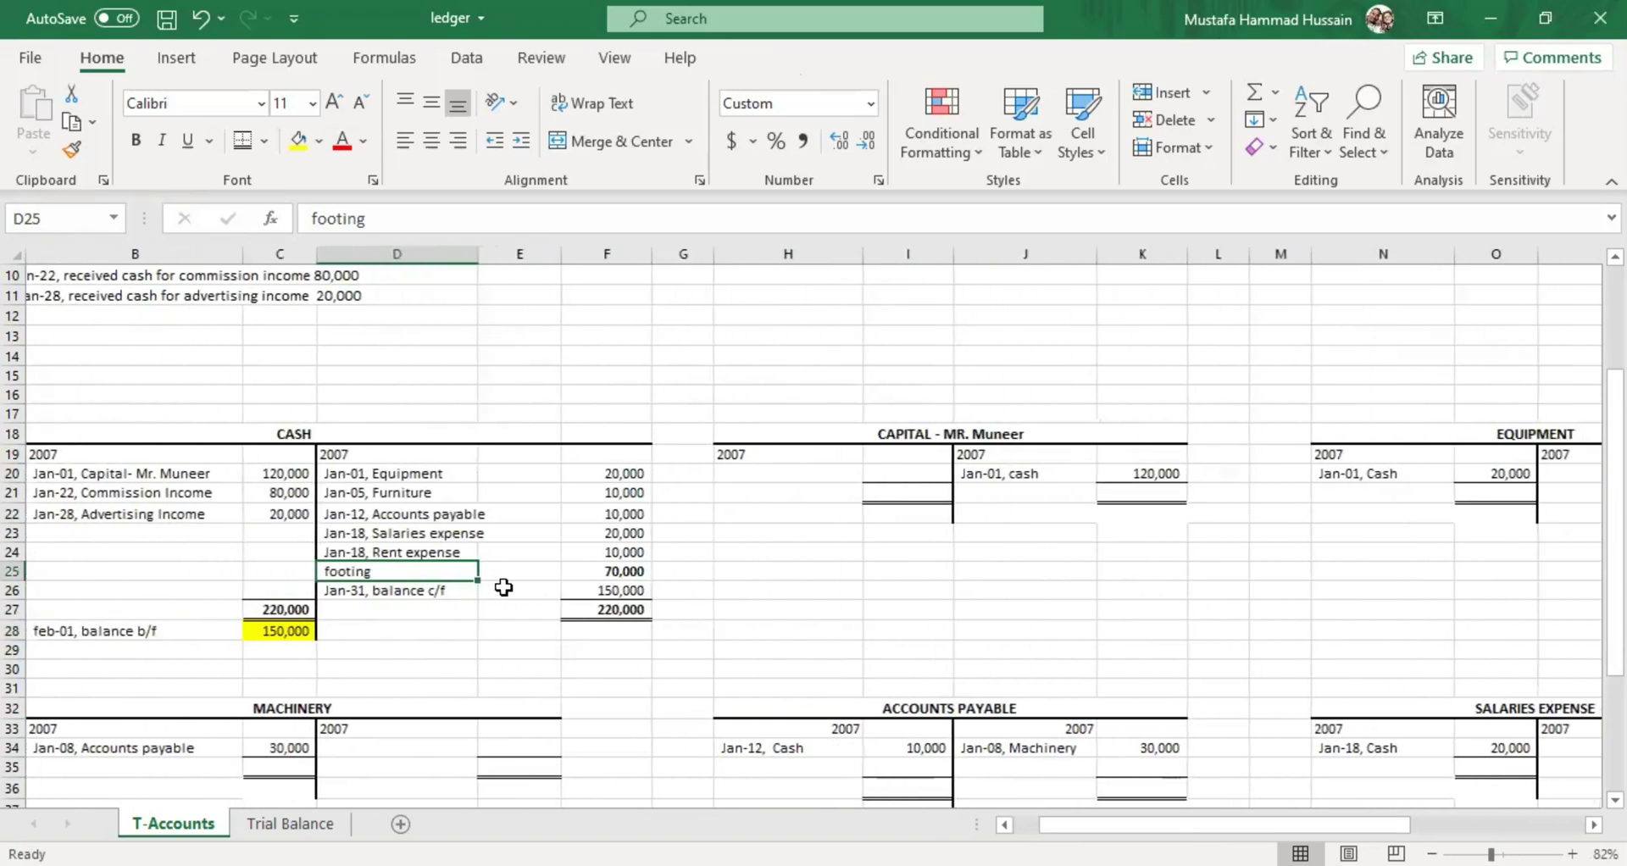
pyautogui.click(436, 474)
pyautogui.moveTo(434, 472); pyautogui.dragTo(637, 570)
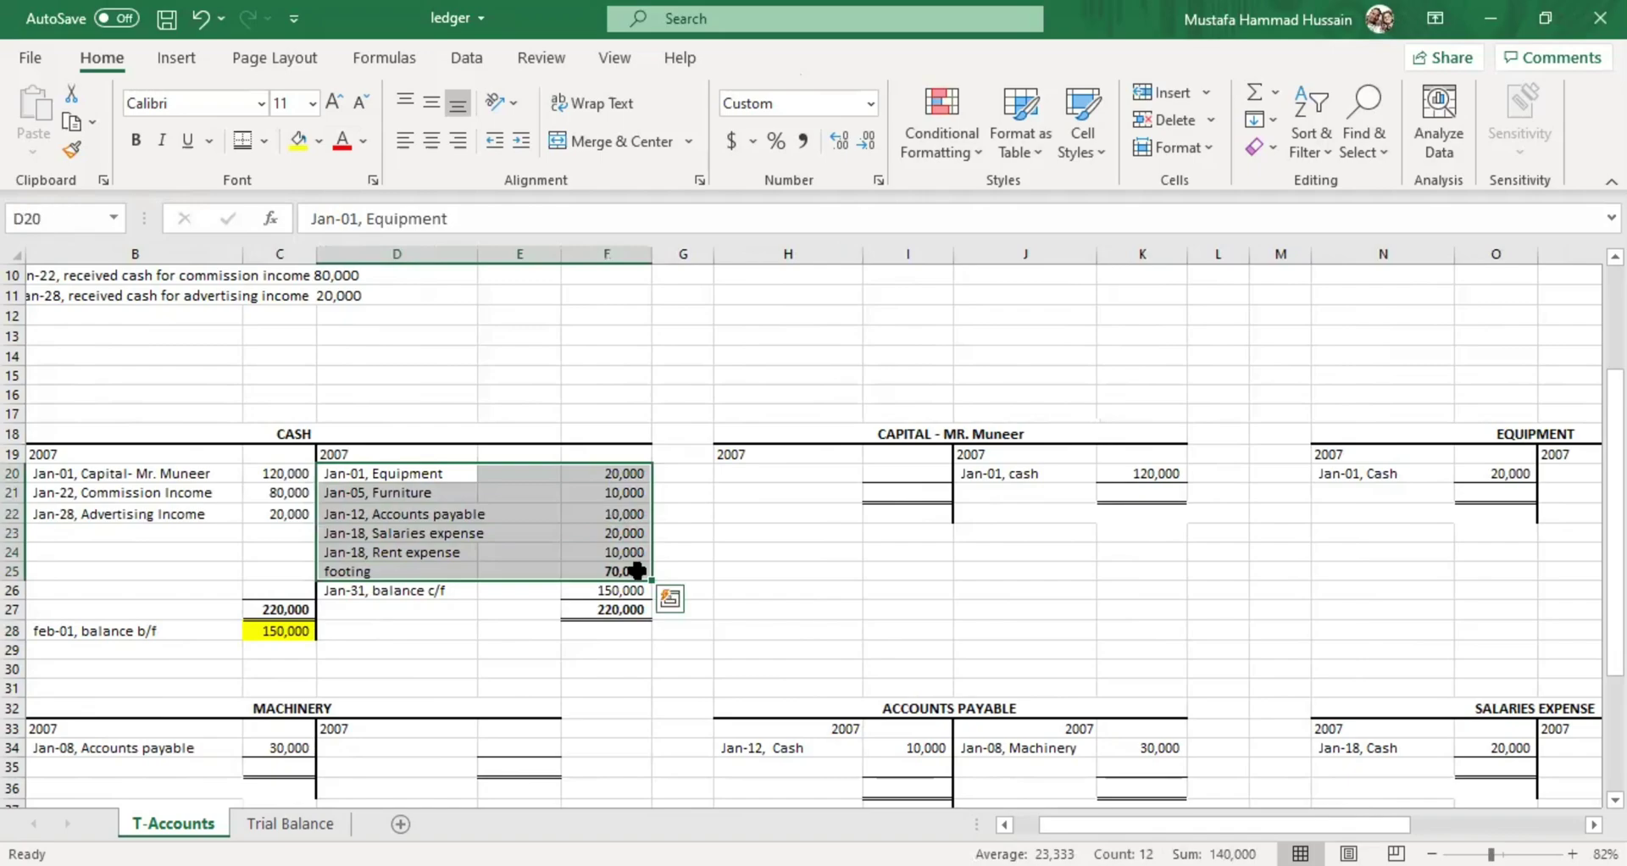
pyautogui.click(616, 598)
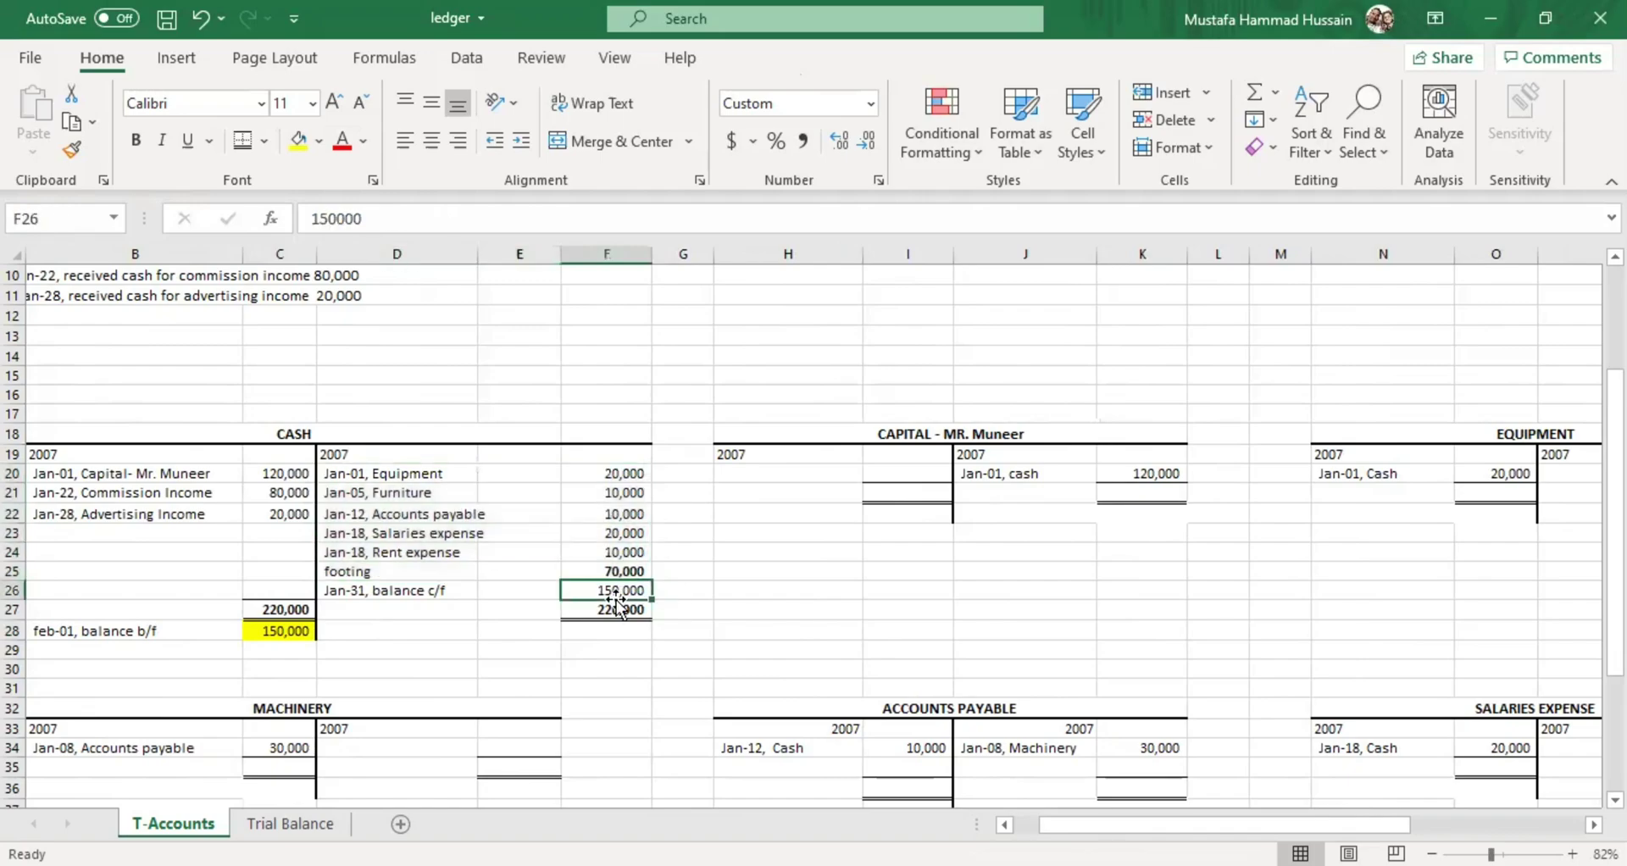
# Go through the Cash account's individual credit entries from Equipment in D20 to Rent expense in D24
pyautogui.click(410, 472)
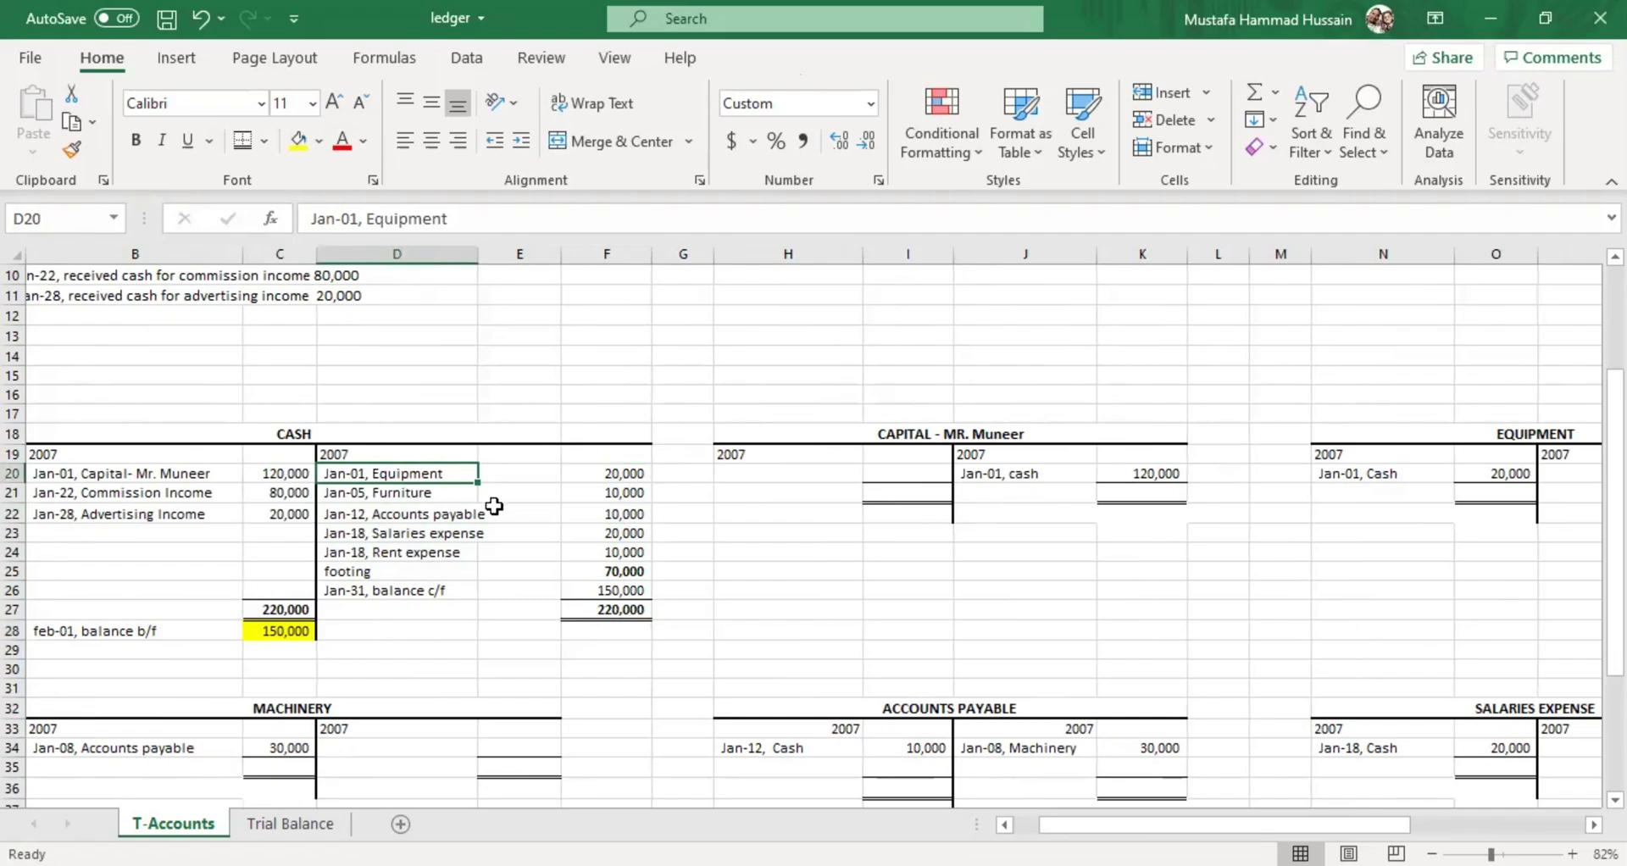
pyautogui.click(494, 510)
pyautogui.click(398, 472)
pyautogui.click(414, 493)
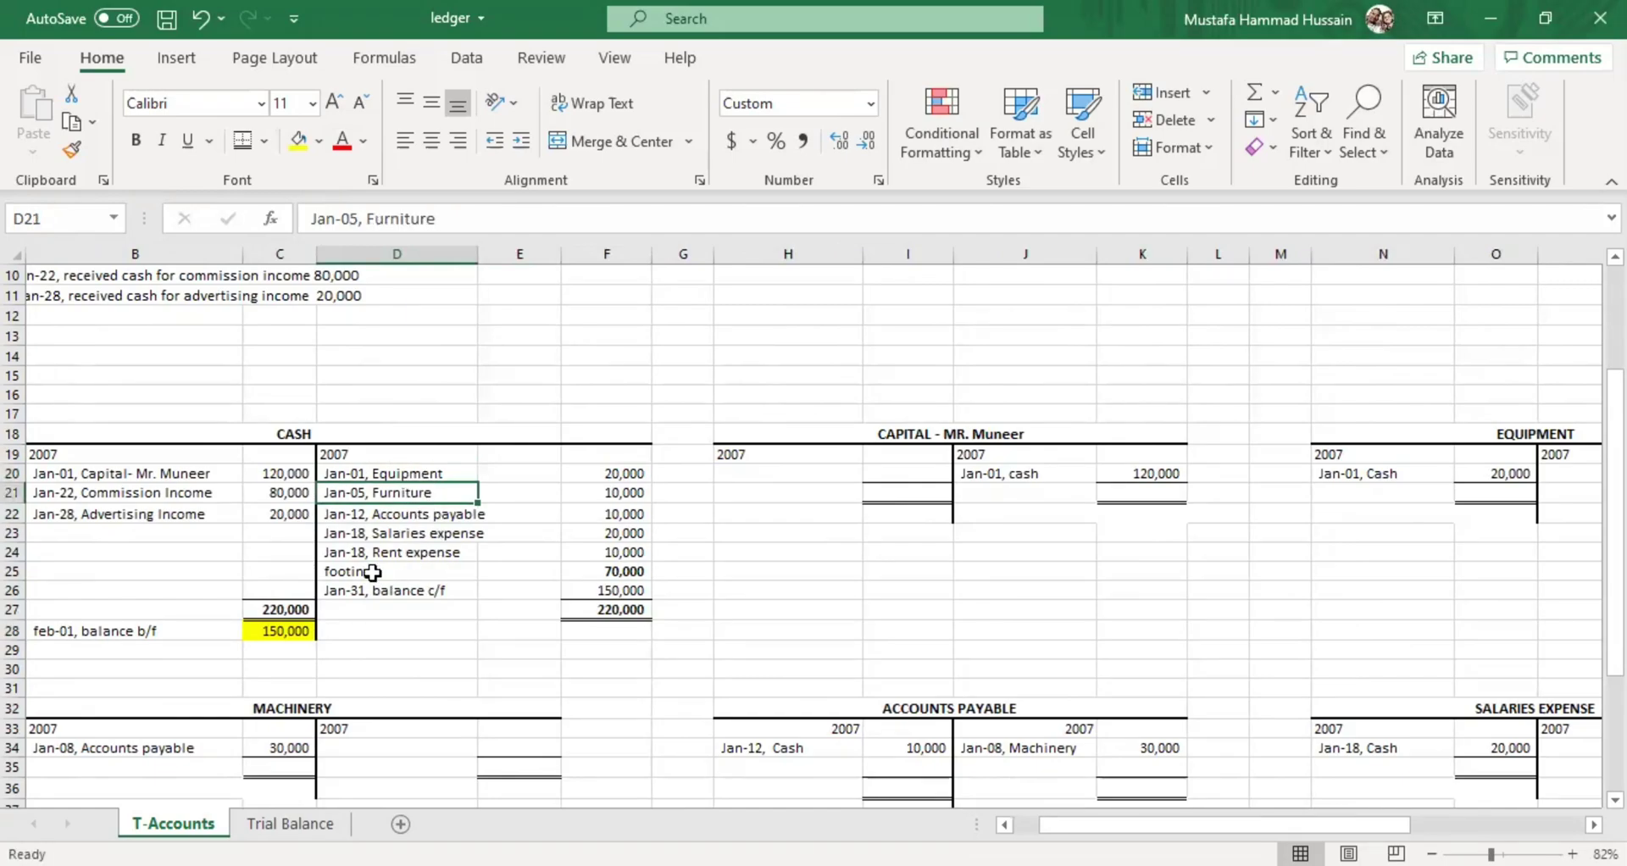
pyautogui.click(410, 472)
pyautogui.click(420, 491)
pyautogui.click(434, 549)
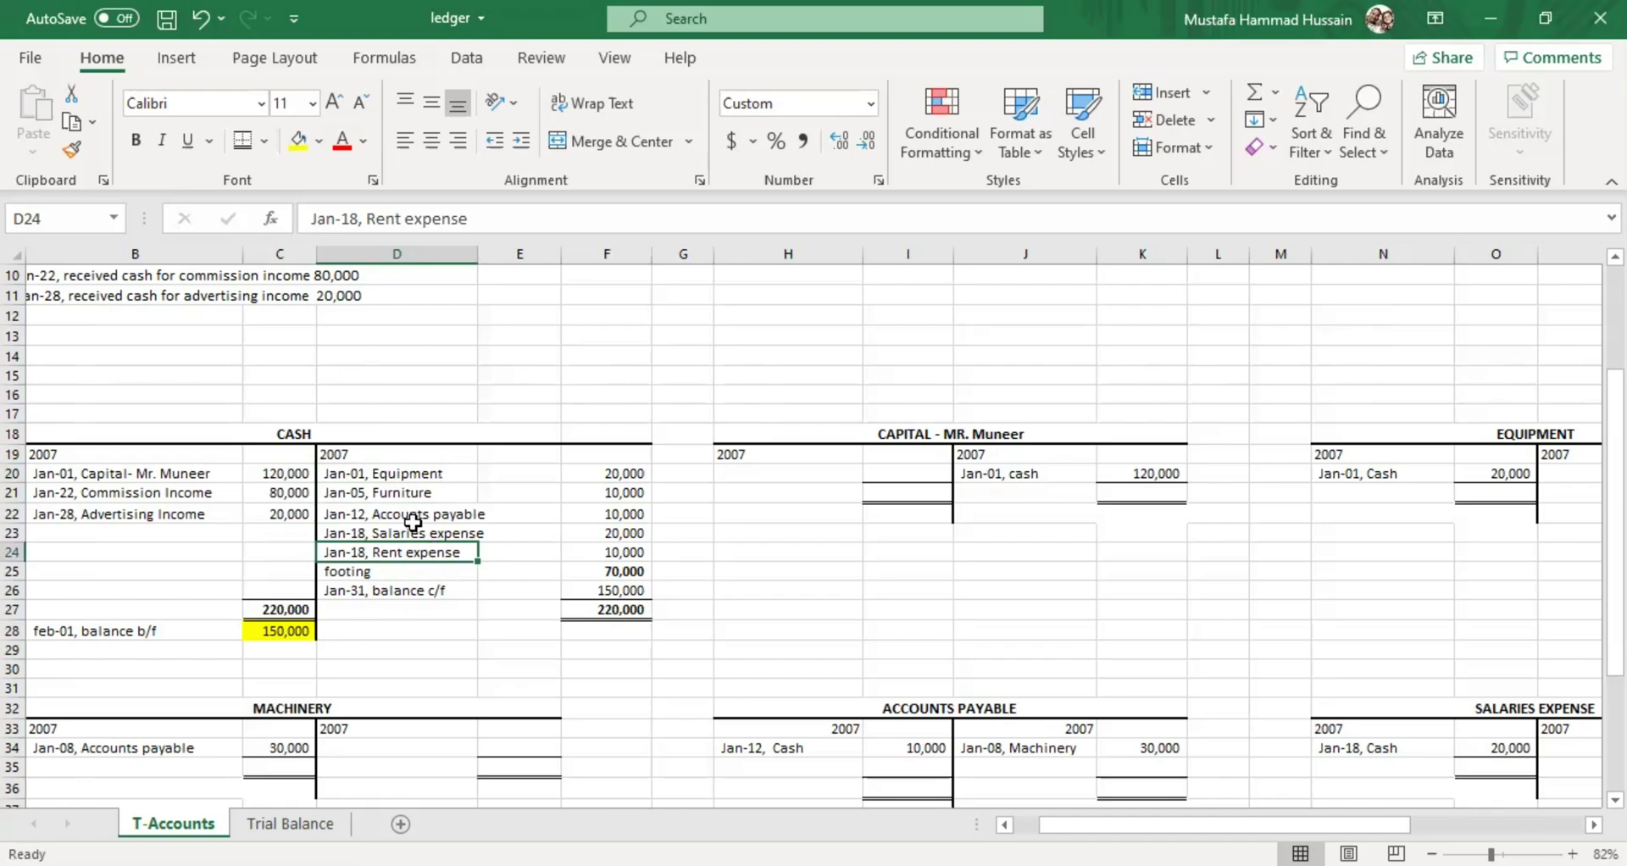
# Compare the Equipment and Furniture credit entries with the Cash account's footing in D25 and balance c/f in D26
pyautogui.click(415, 491)
pyautogui.click(414, 472)
pyautogui.click(416, 494)
pyautogui.click(415, 472)
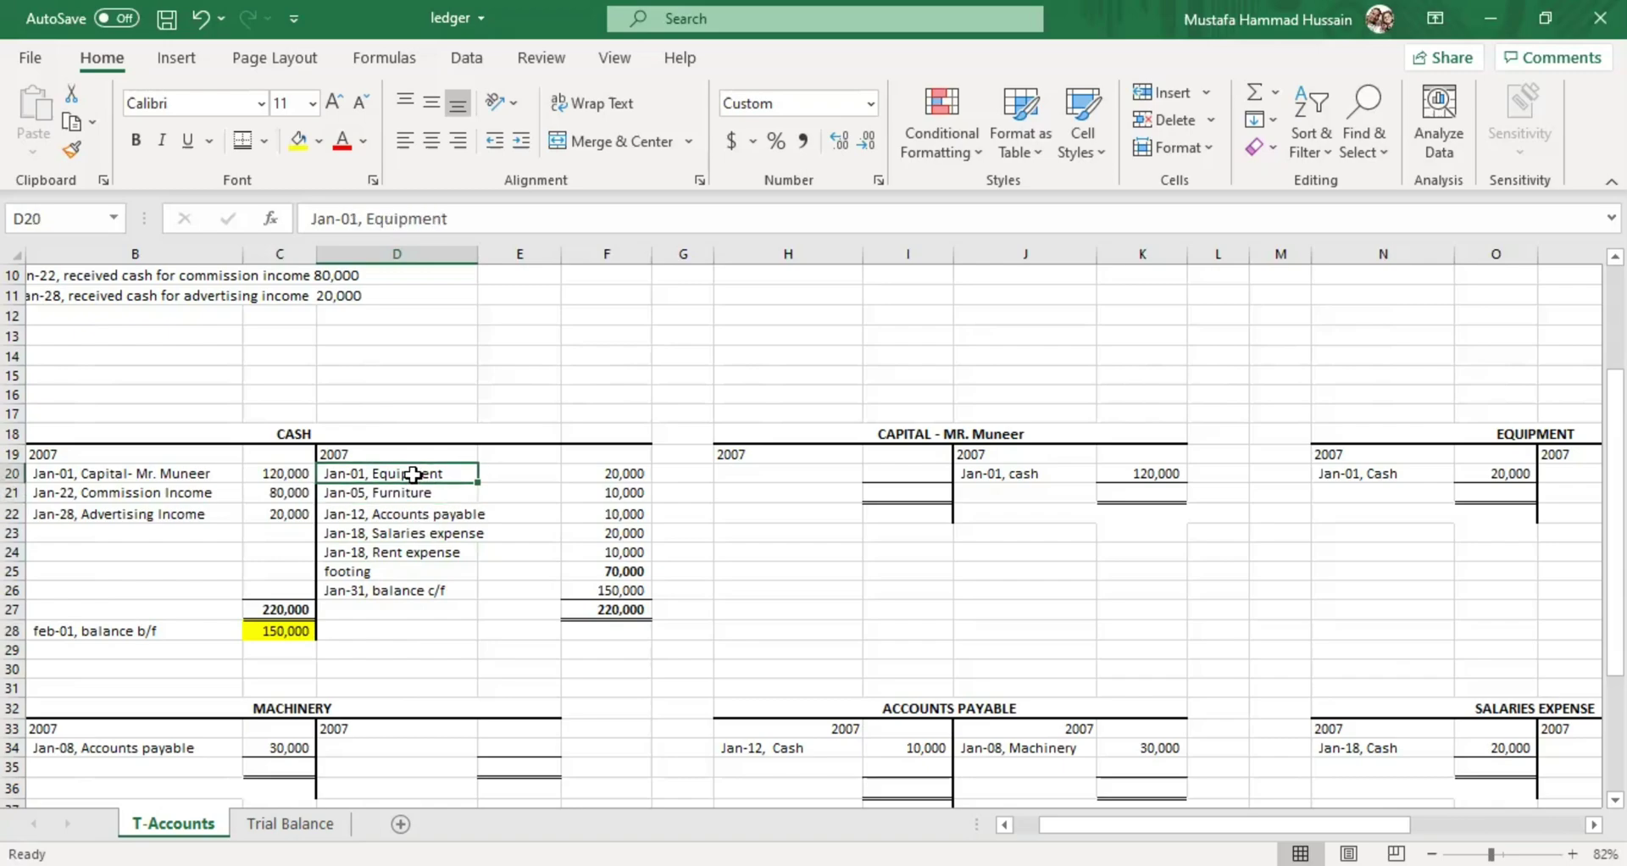
pyautogui.click(391, 571)
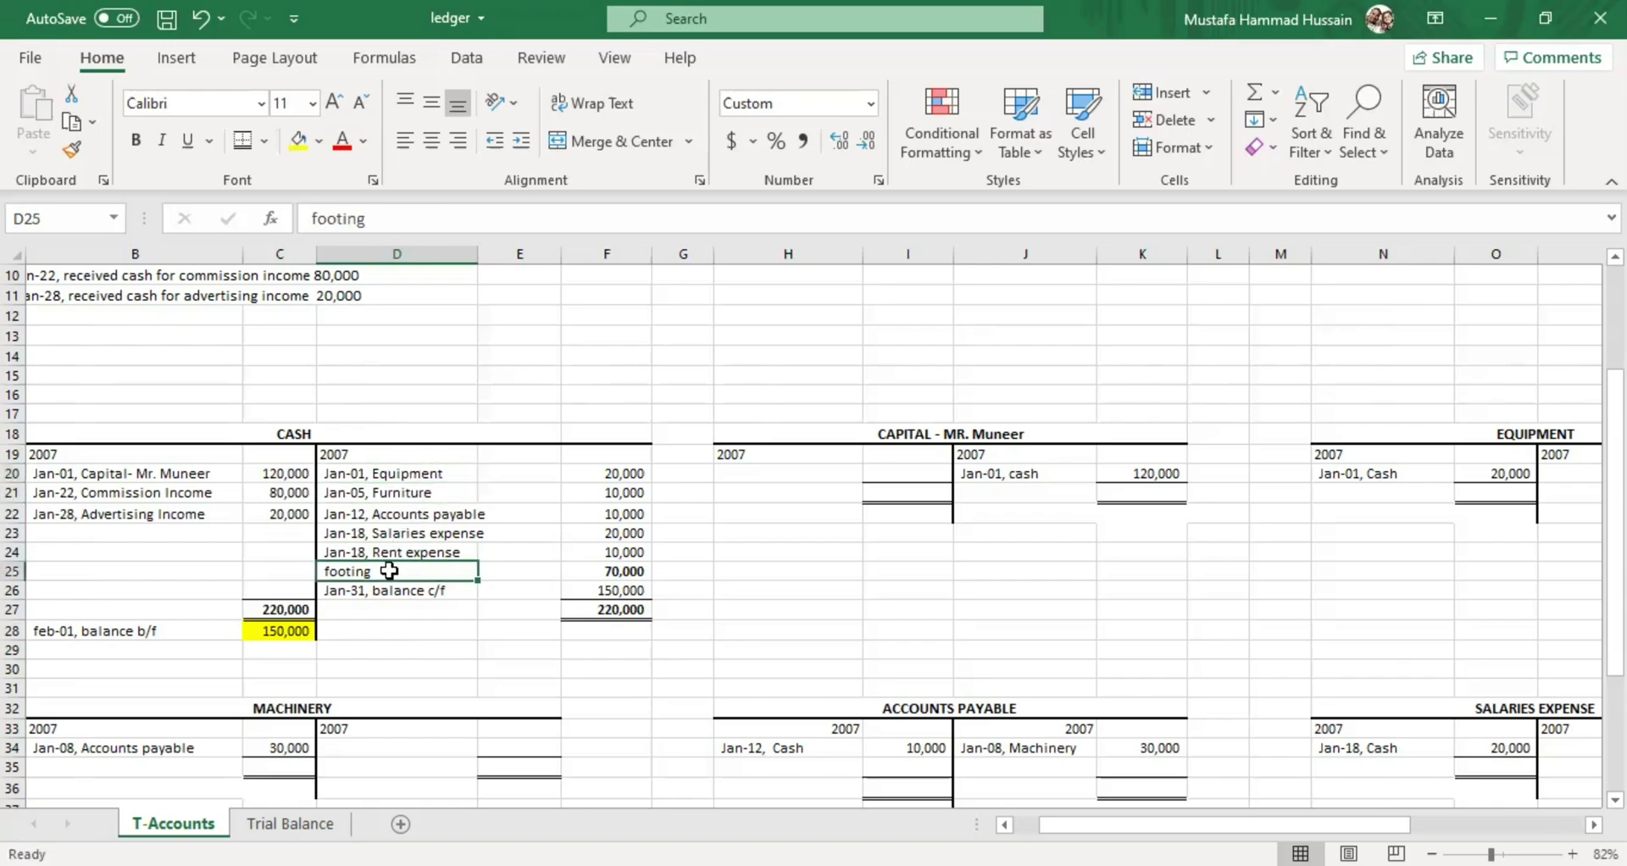
pyautogui.click(390, 473)
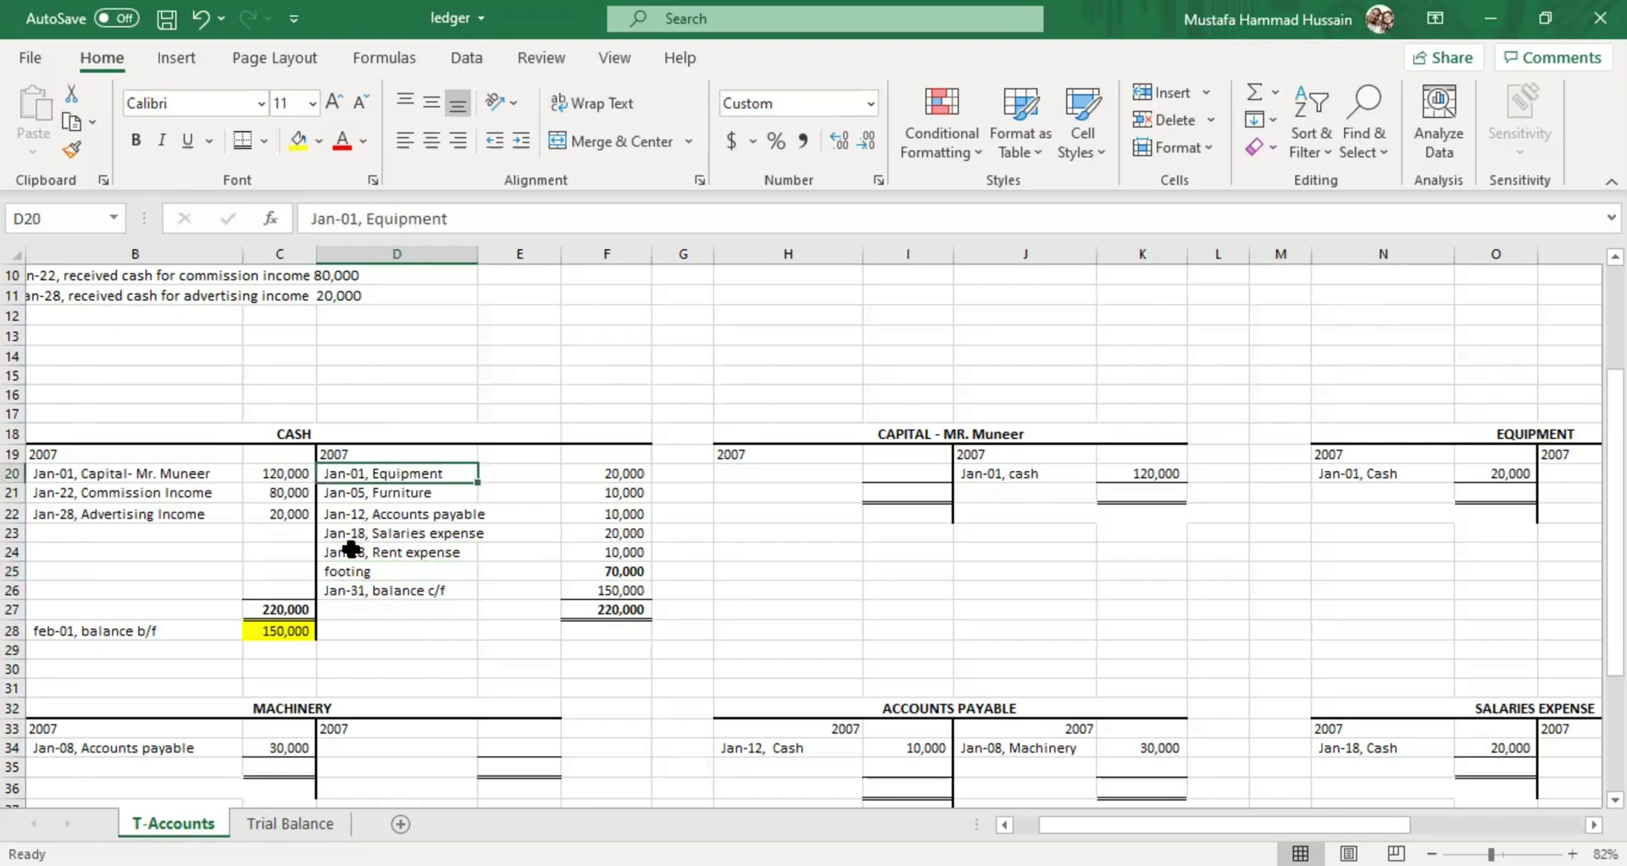
pyautogui.click(378, 593)
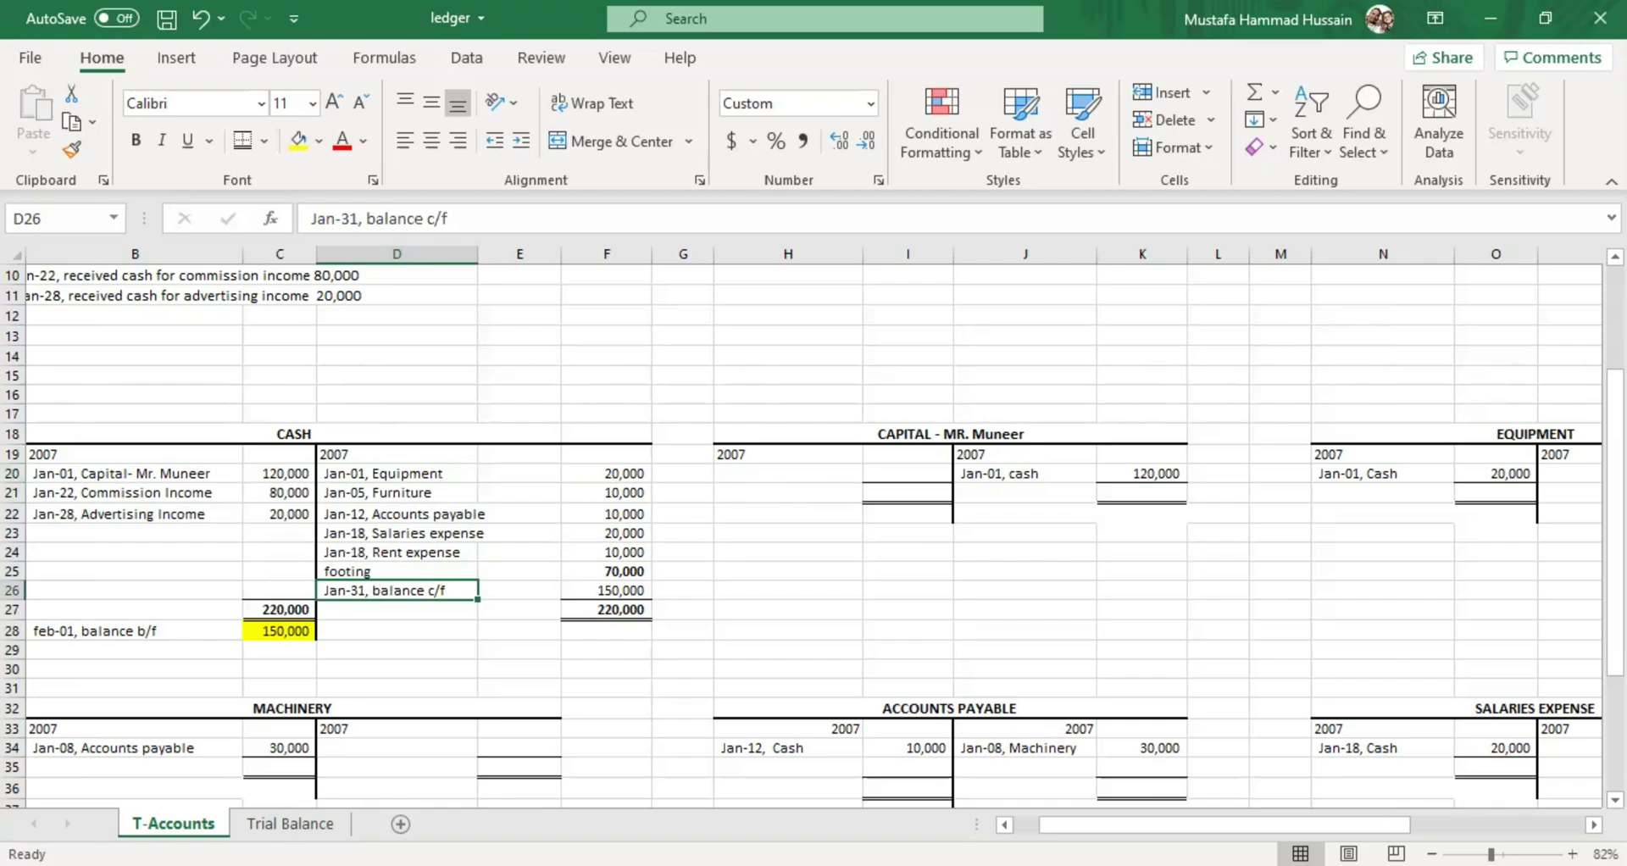
# Examine the Capital account's Jan-01 cash credit entry in J20:K20 and its debit side in H20
pyautogui.hscroll(3, 672, 557)
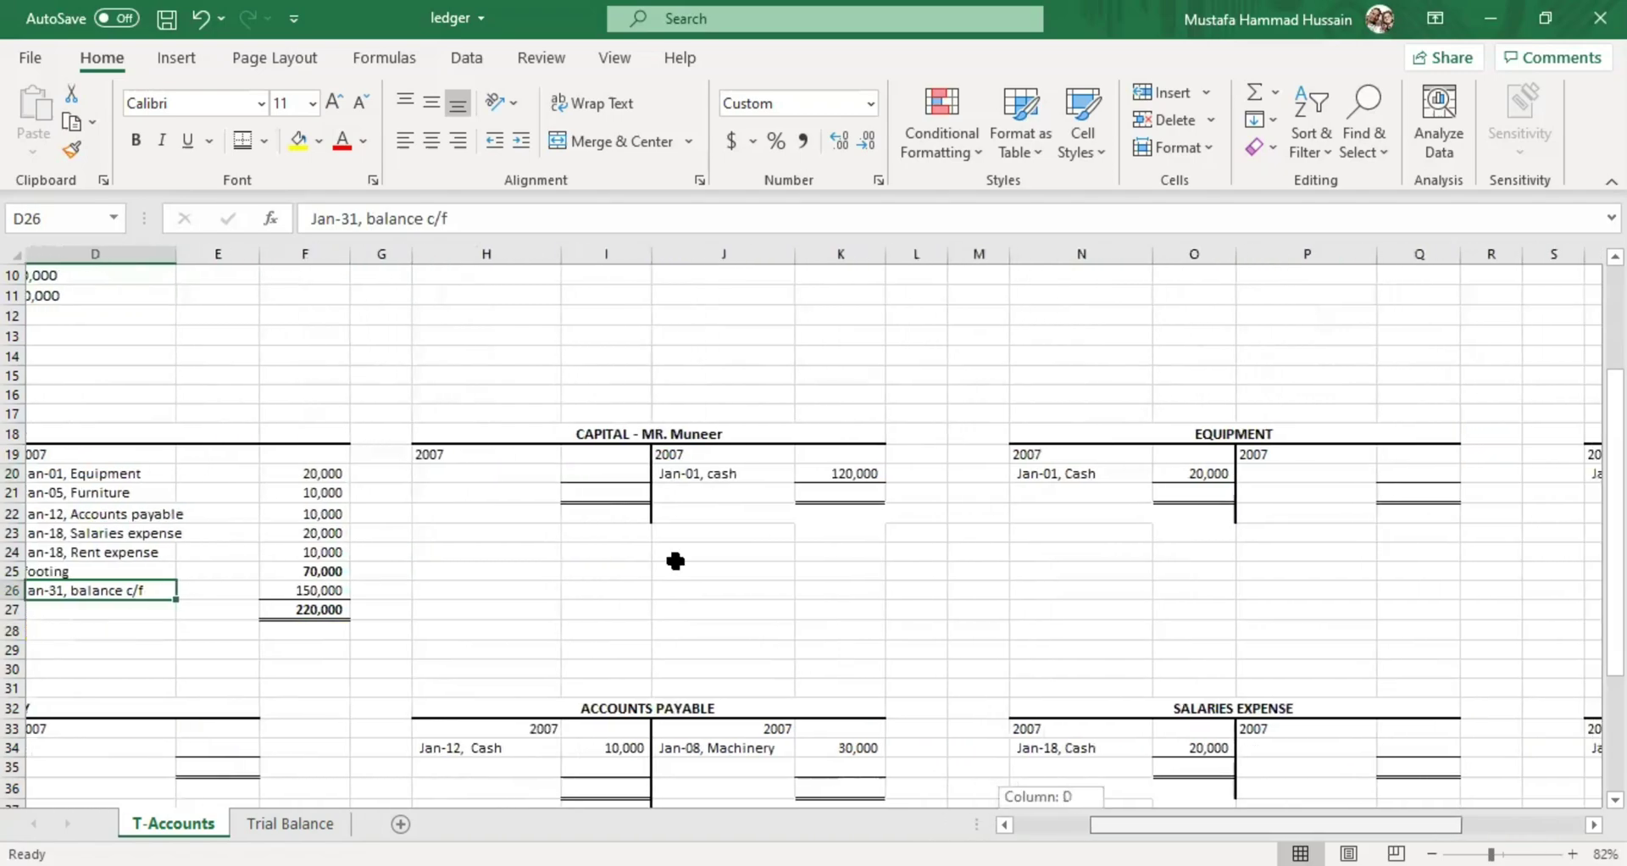
pyautogui.click(625, 456)
pyautogui.click(781, 477)
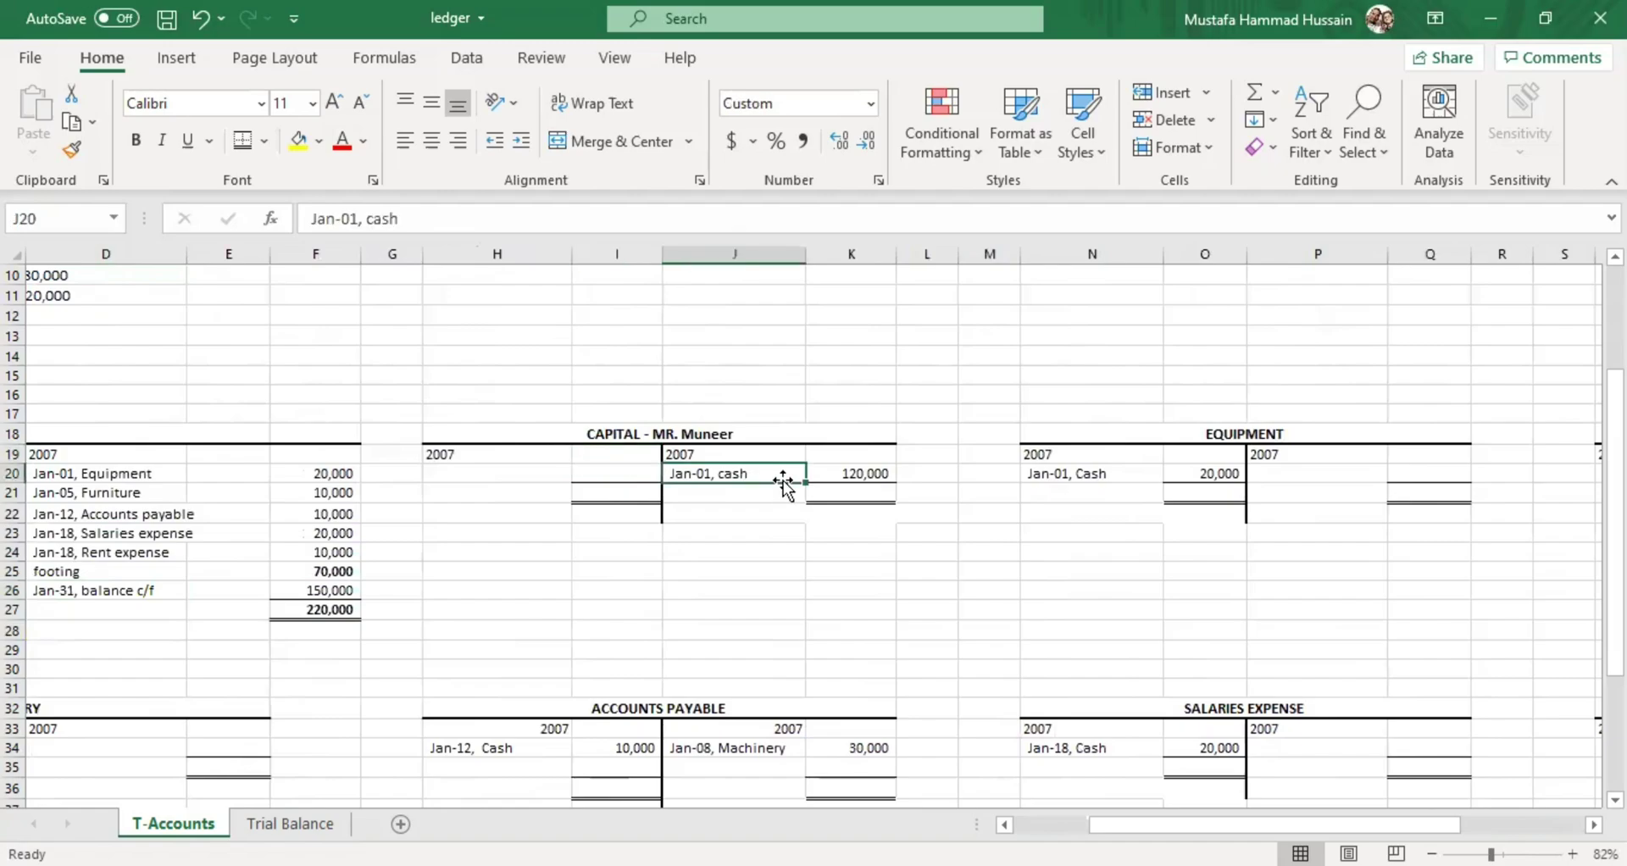
pyautogui.click(833, 477)
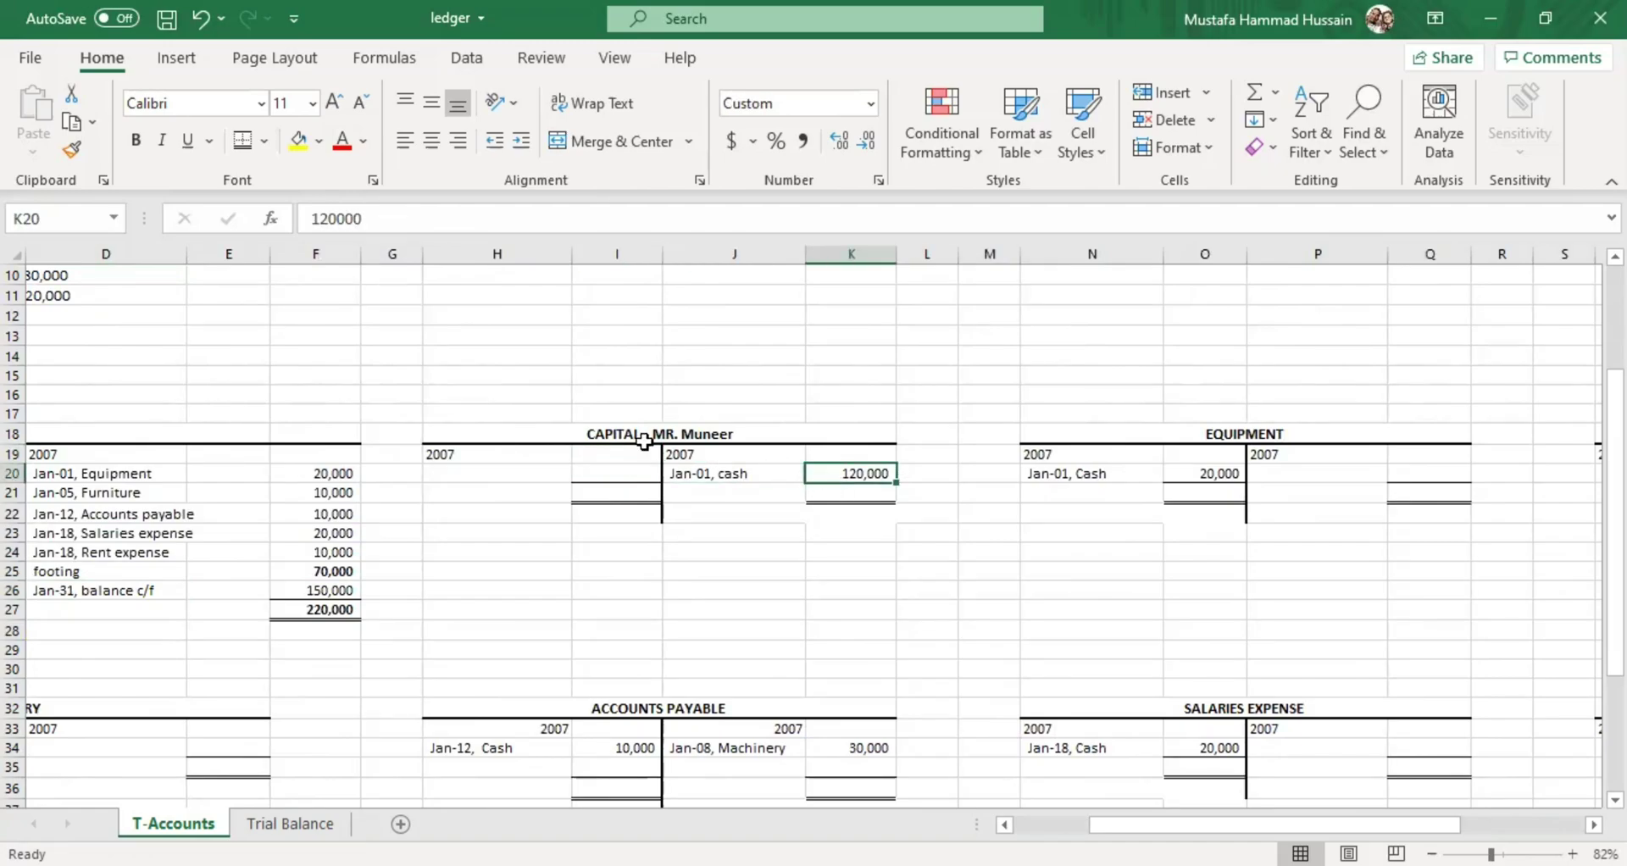
pyautogui.click(613, 432)
pyautogui.click(822, 473)
pyautogui.click(508, 472)
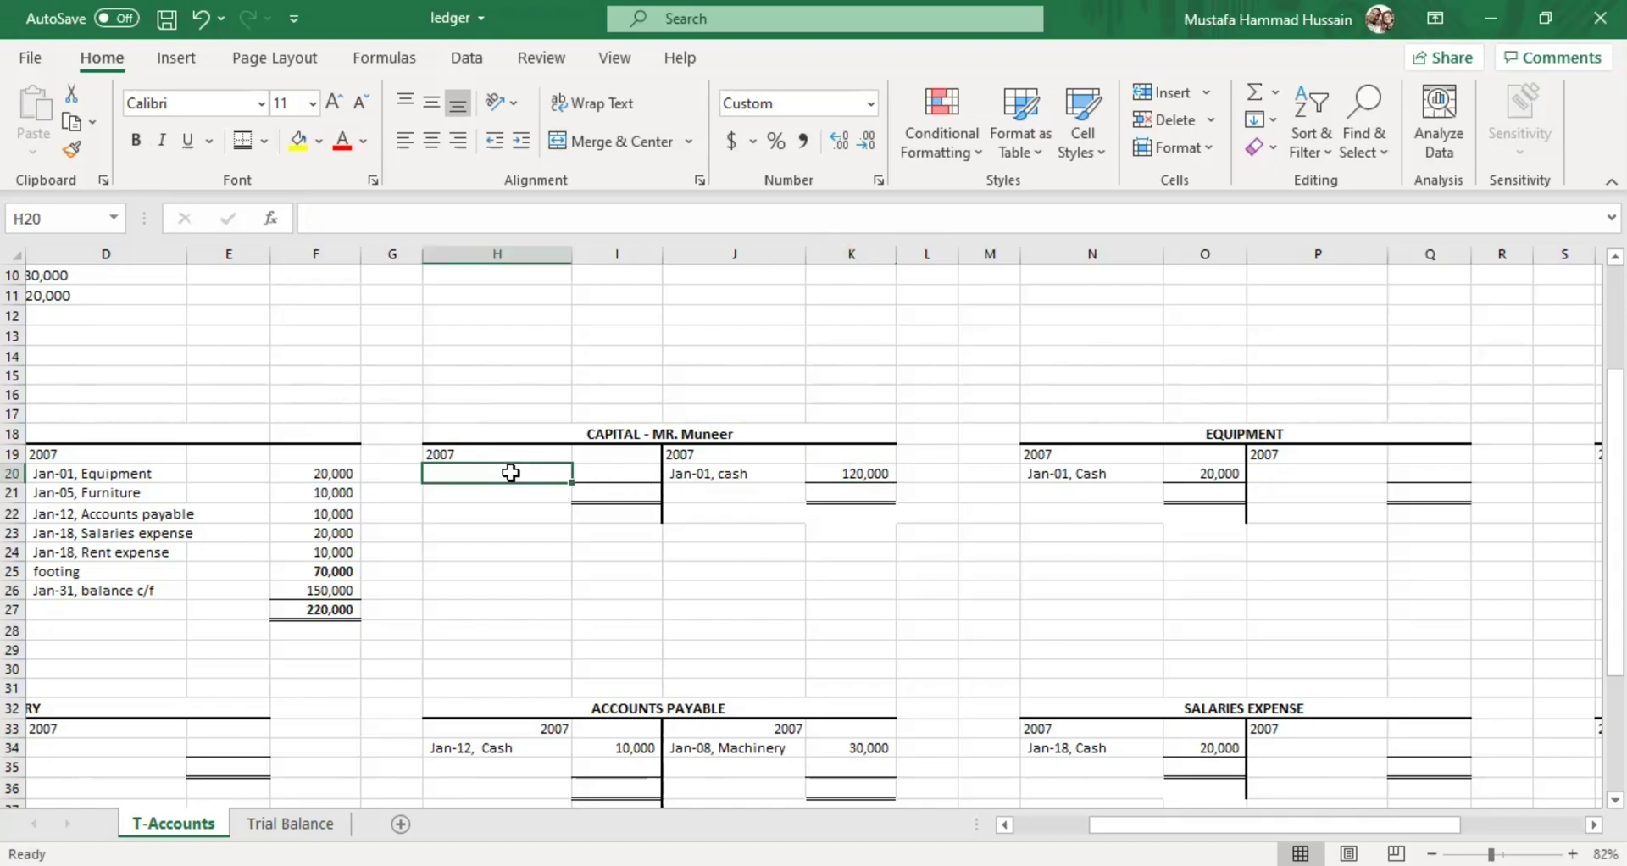
# Compare the Capital account's debit cell H20 with the credit amount in K20 to determine which side needs balancing
pyautogui.moveTo(510, 472)
pyautogui.mouseDown()
pyautogui.moveTo(575, 452)
pyautogui.moveTo(620, 466)
pyautogui.moveTo(534, 472)
pyautogui.mouseUp()
pyautogui.click(737, 467)
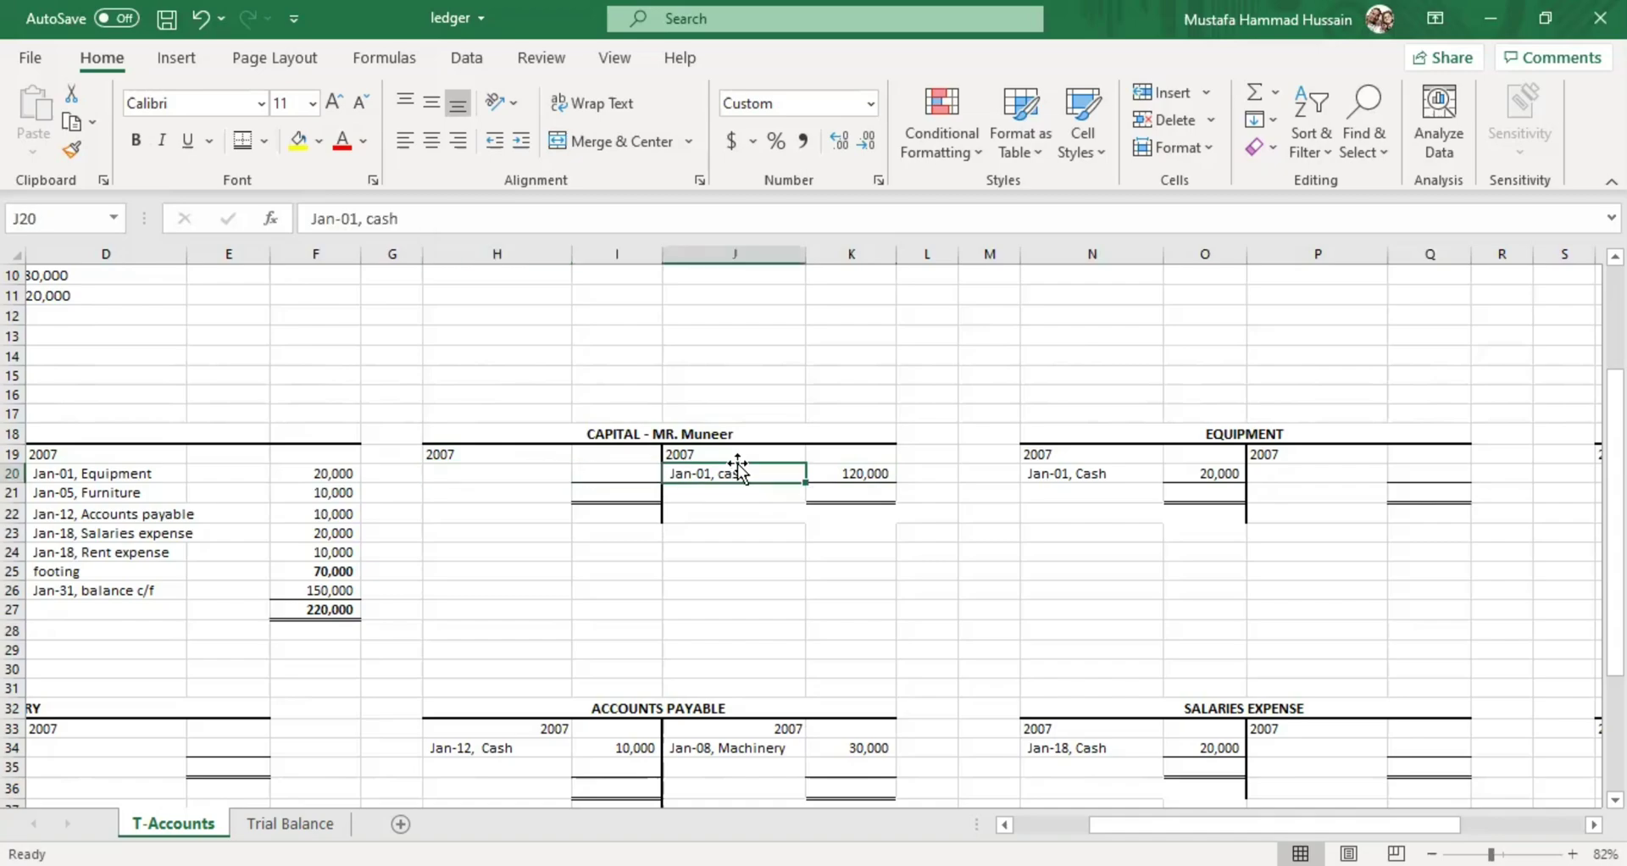
pyautogui.click(843, 470)
pyautogui.click(634, 435)
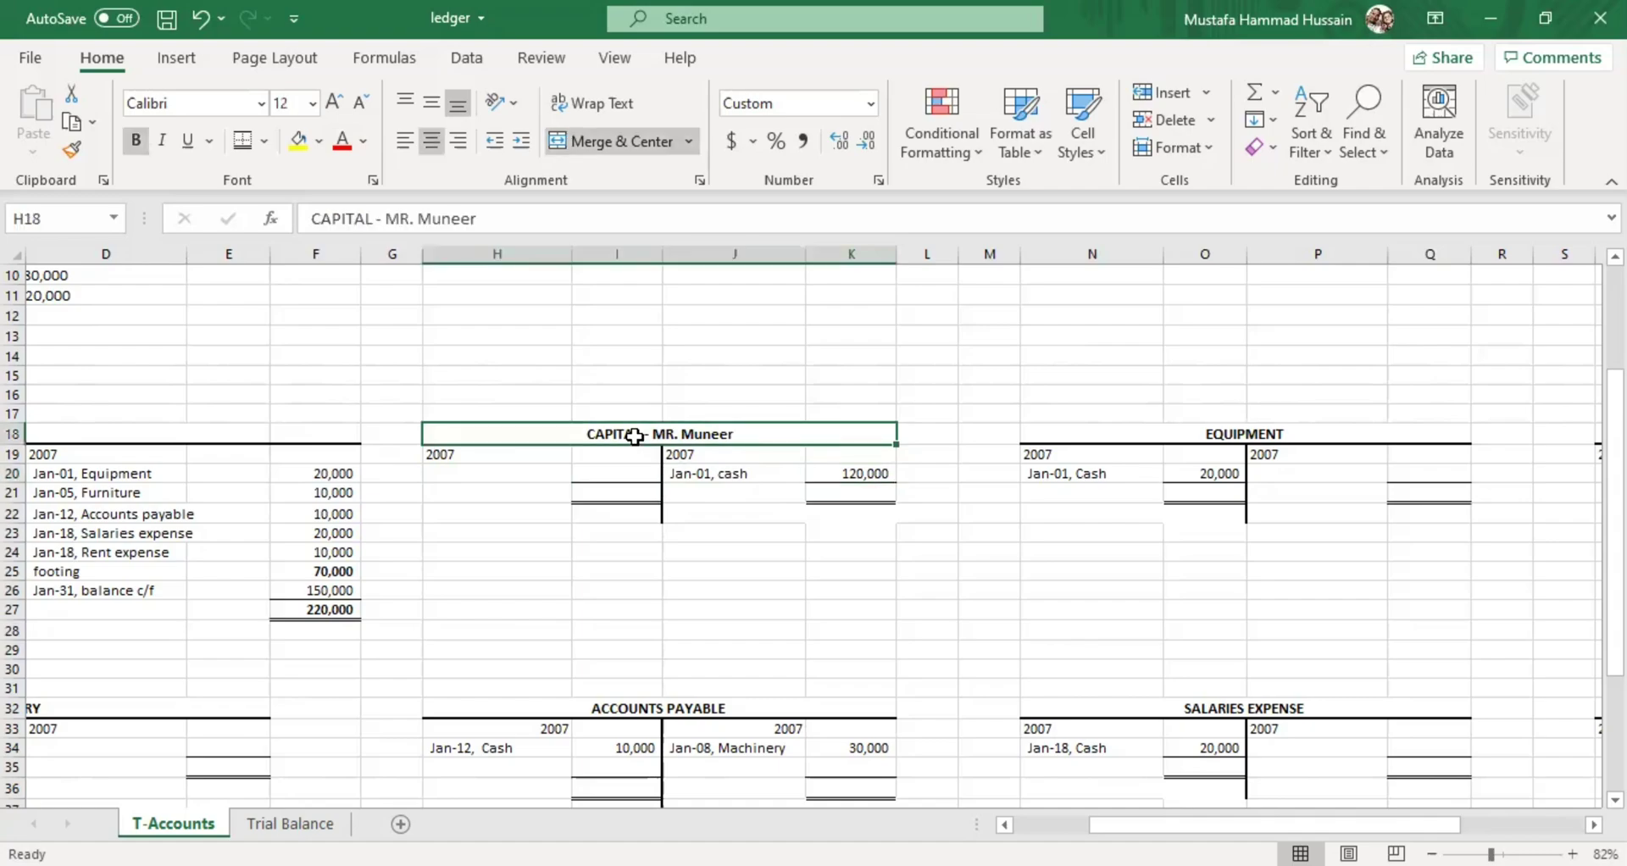
pyautogui.click(565, 474)
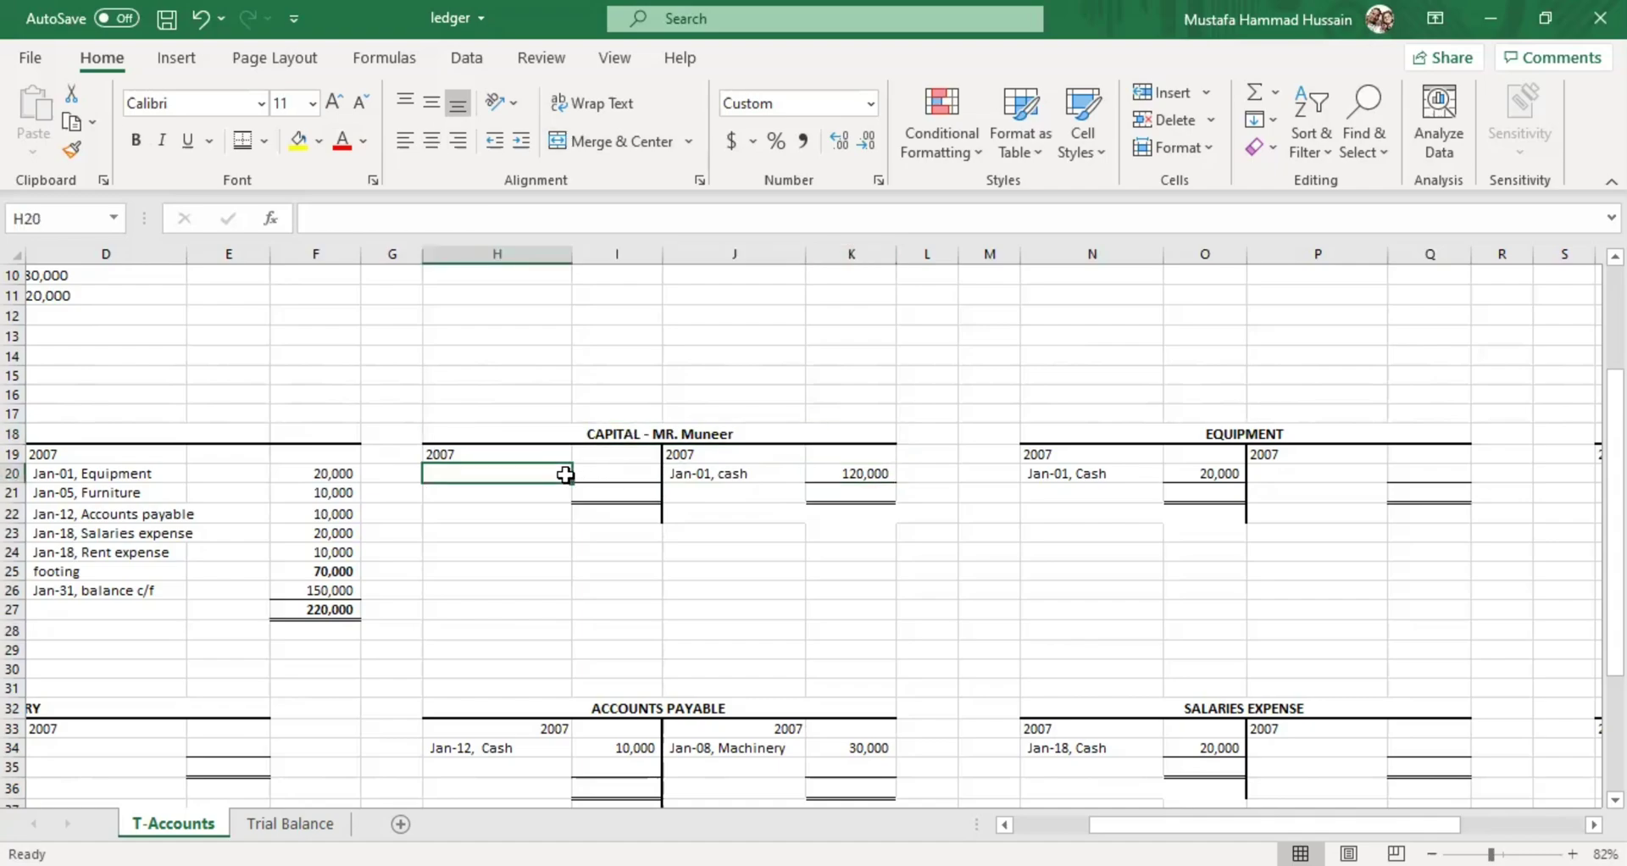
pyautogui.click(878, 471)
pyautogui.doubleClick(873, 476)
pyautogui.press('Escape')
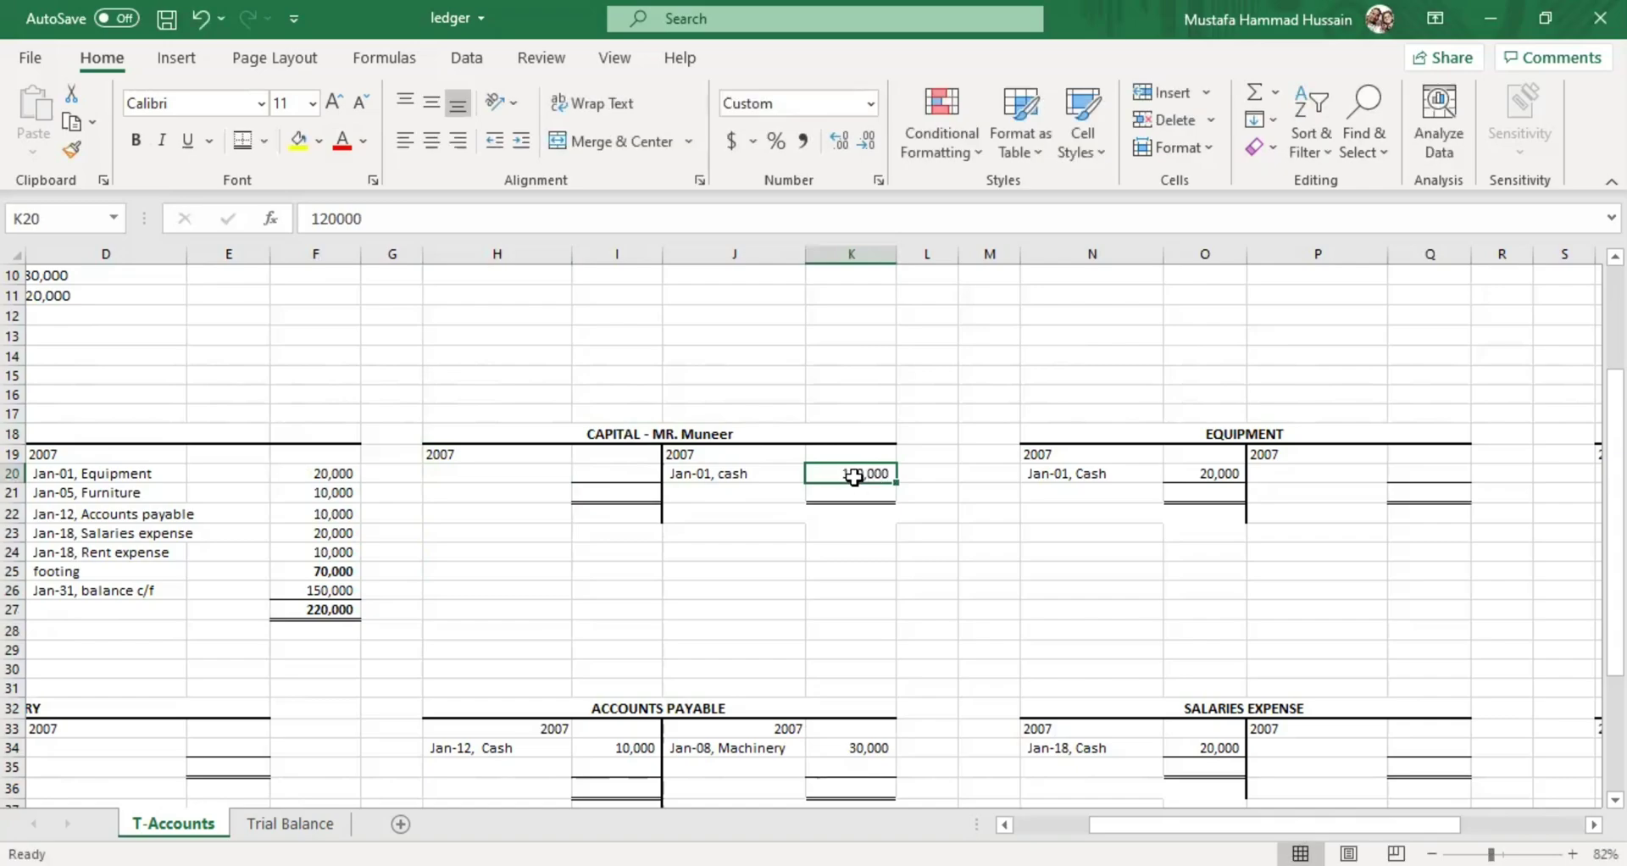
# Enter the total 120,000 on both sides of the Capital account, in I21 and K21
pyautogui.click(608, 470)
pyautogui.hotkey('ctrl', 'Up')
pyautogui.scroll(-5, 608, 472)
pyautogui.scroll(1, 609, 466)
pyautogui.doubleClick(612, 433)
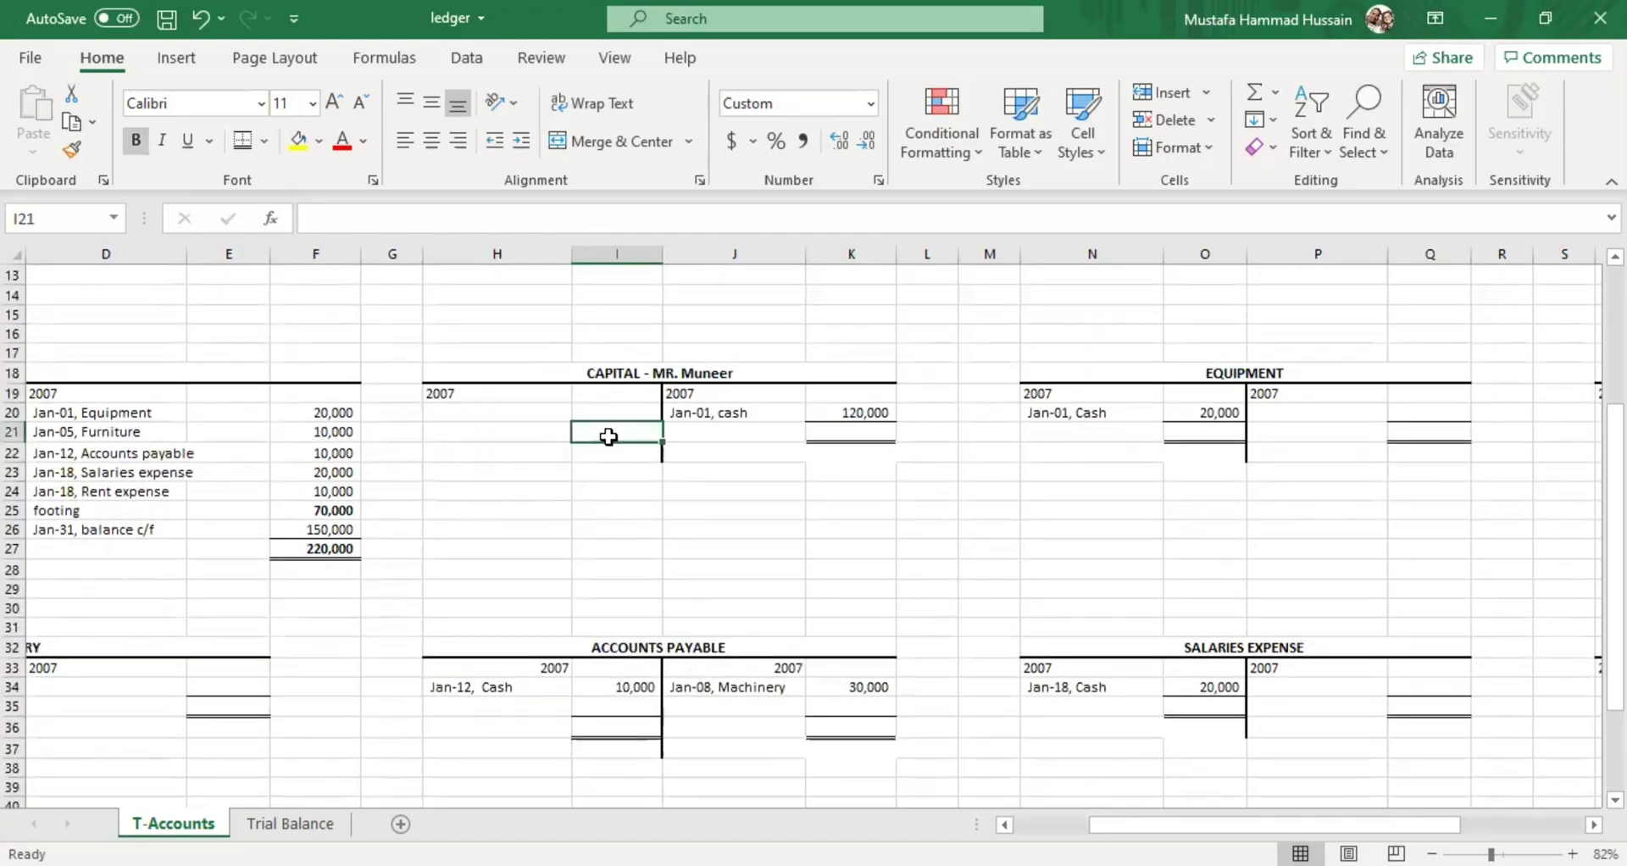
pyautogui.write('120000')
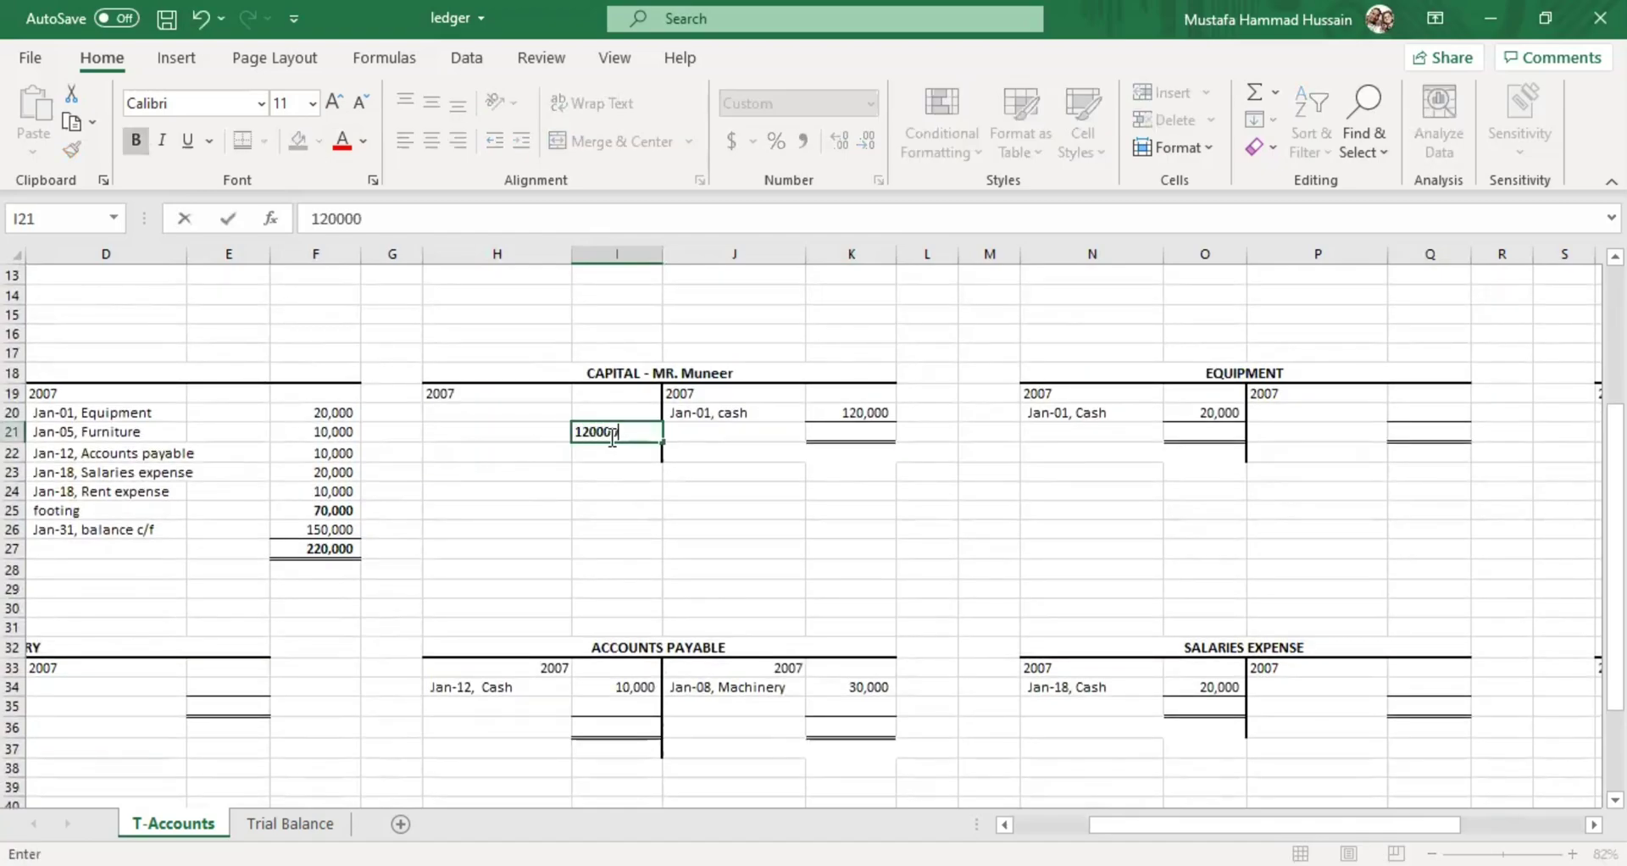
pyautogui.click(854, 545)
pyautogui.doubleClick(857, 432)
pyautogui.write('120,000')
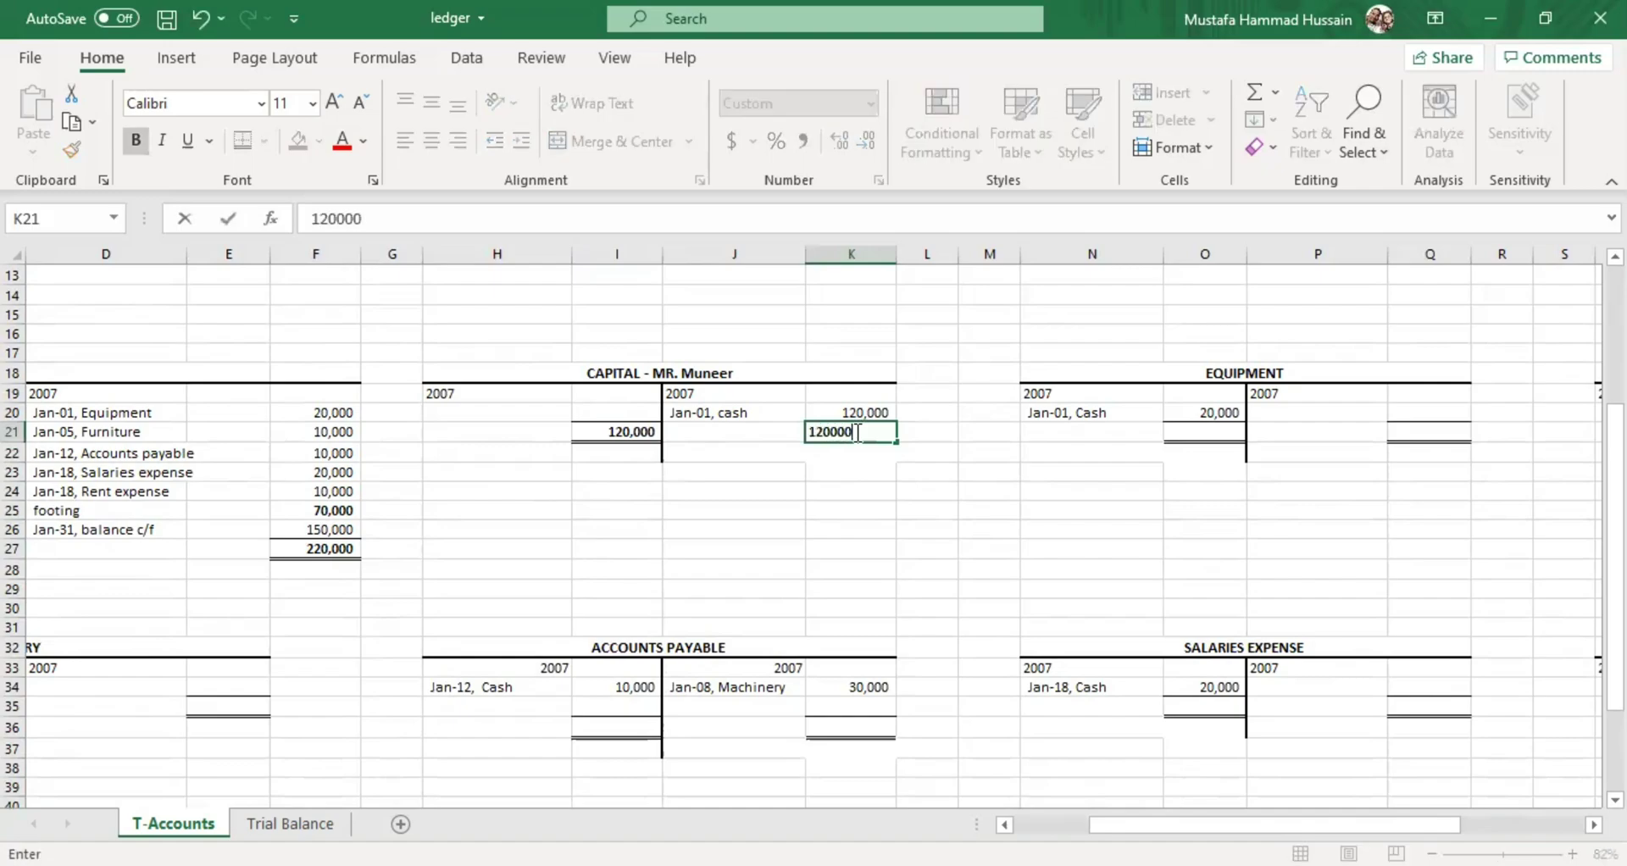
pyautogui.click(847, 552)
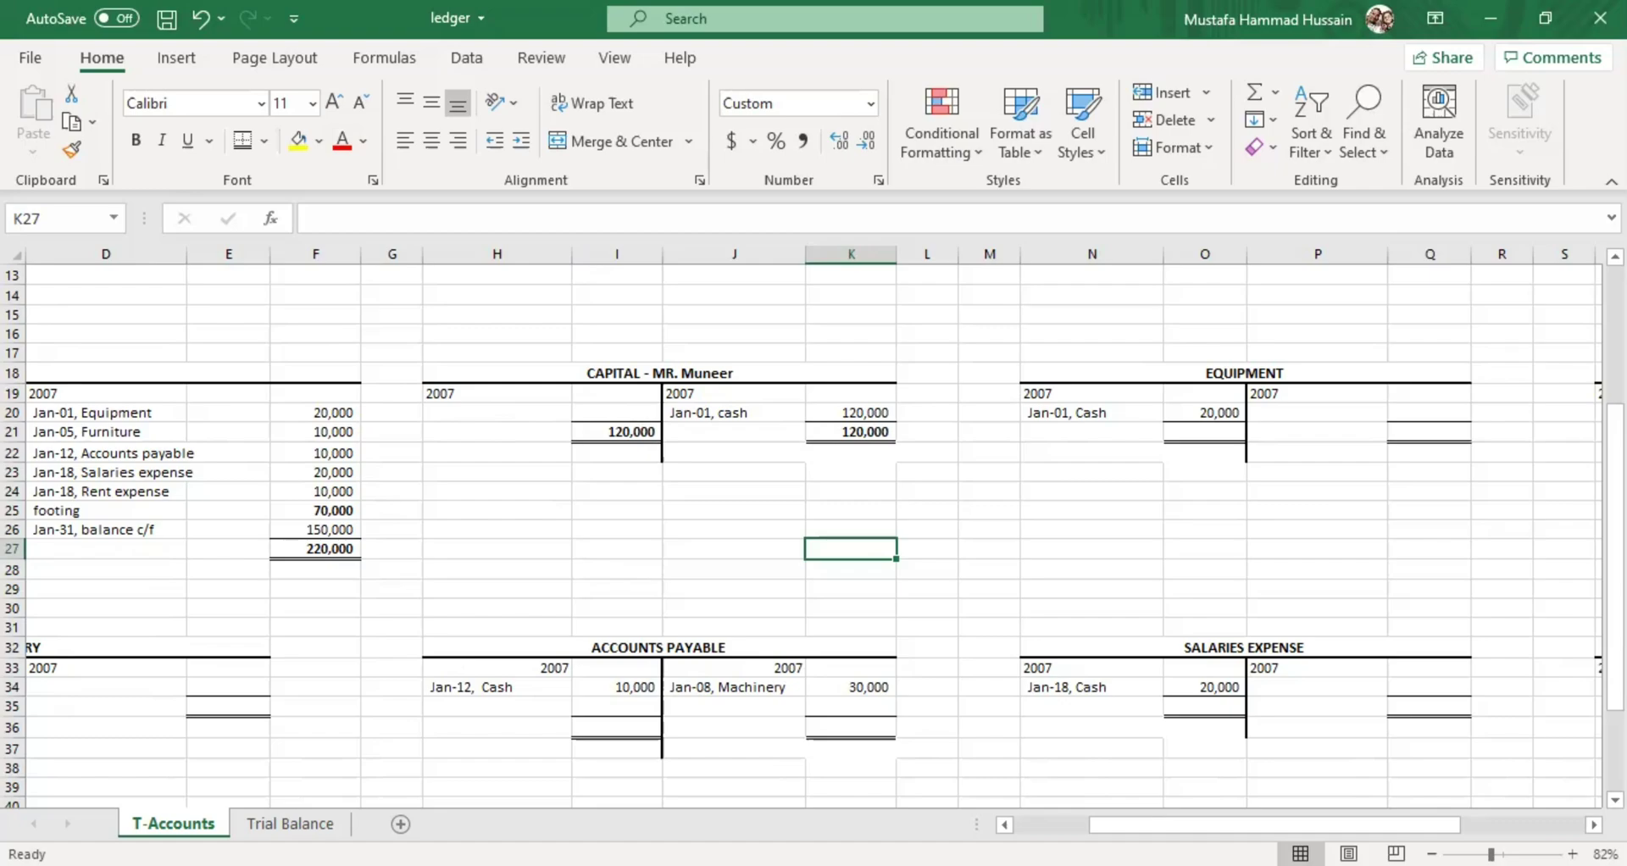
# Enter "jan-31, balance c/f" in H20 and 120,000 in I20 on the Capital account's debit side, following the Cash account's closing entry
pyautogui.hscroll(-3, 760, 666)
pyautogui.click(510, 531)
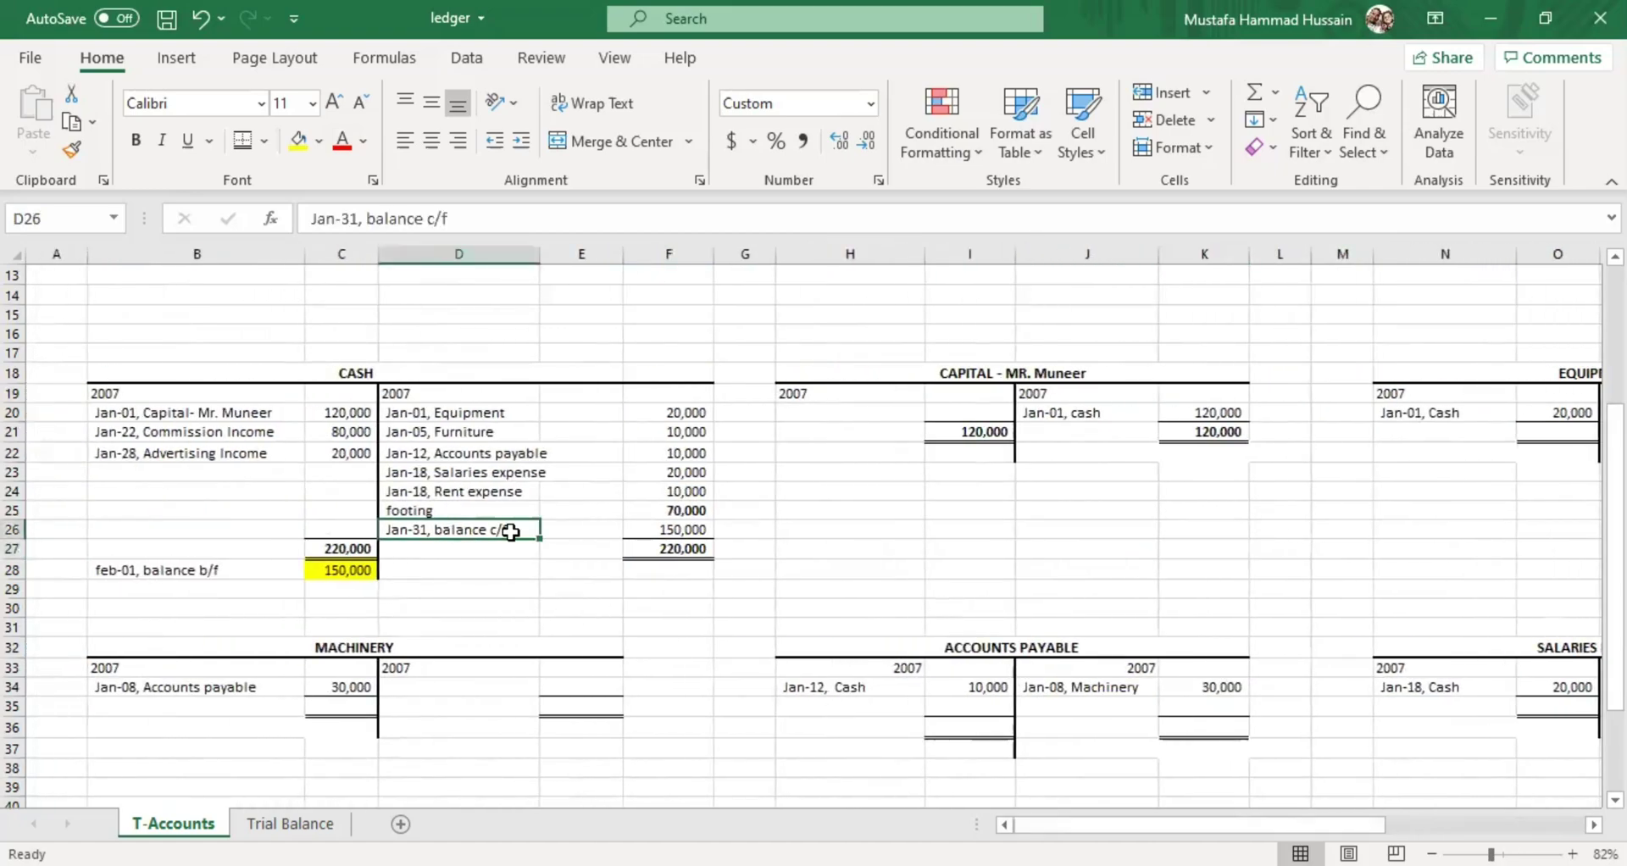
pyautogui.click(684, 528)
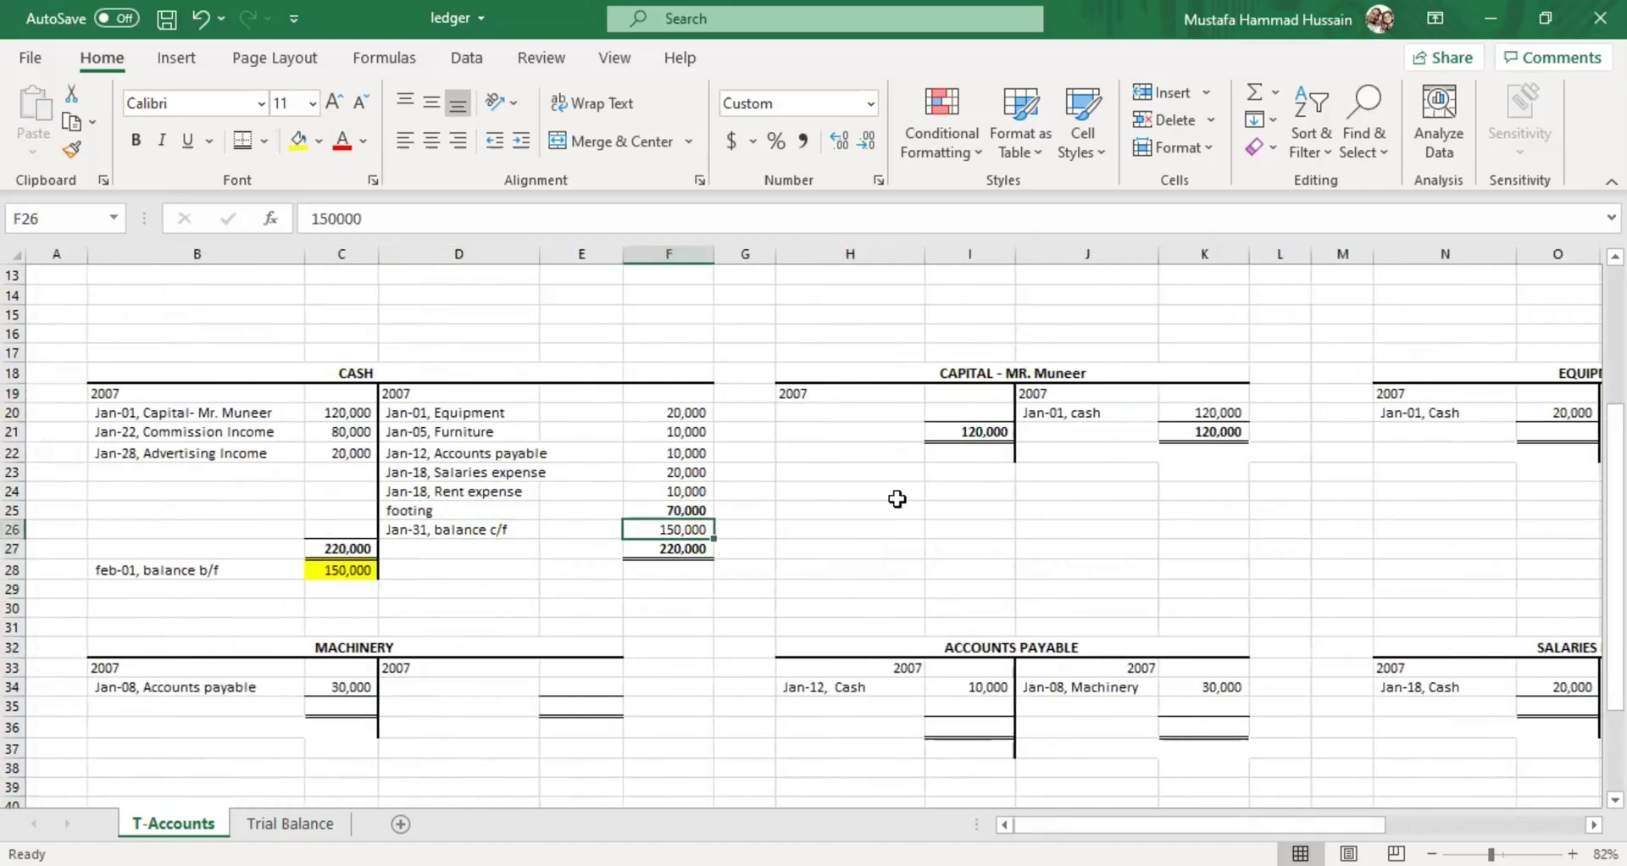
pyautogui.click(933, 410)
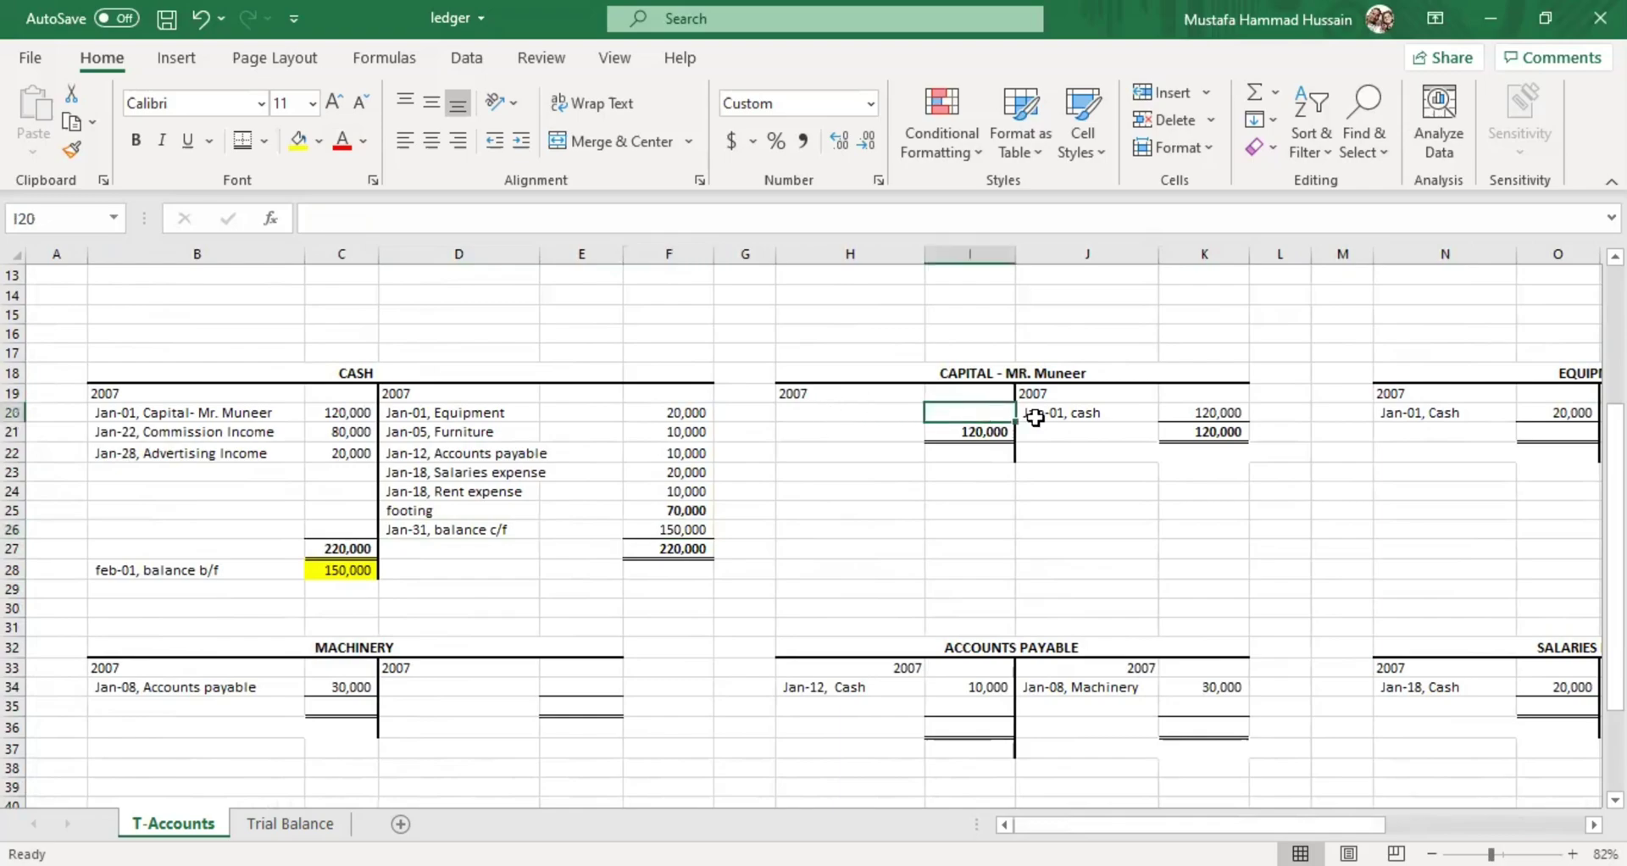
pyautogui.click(1128, 418)
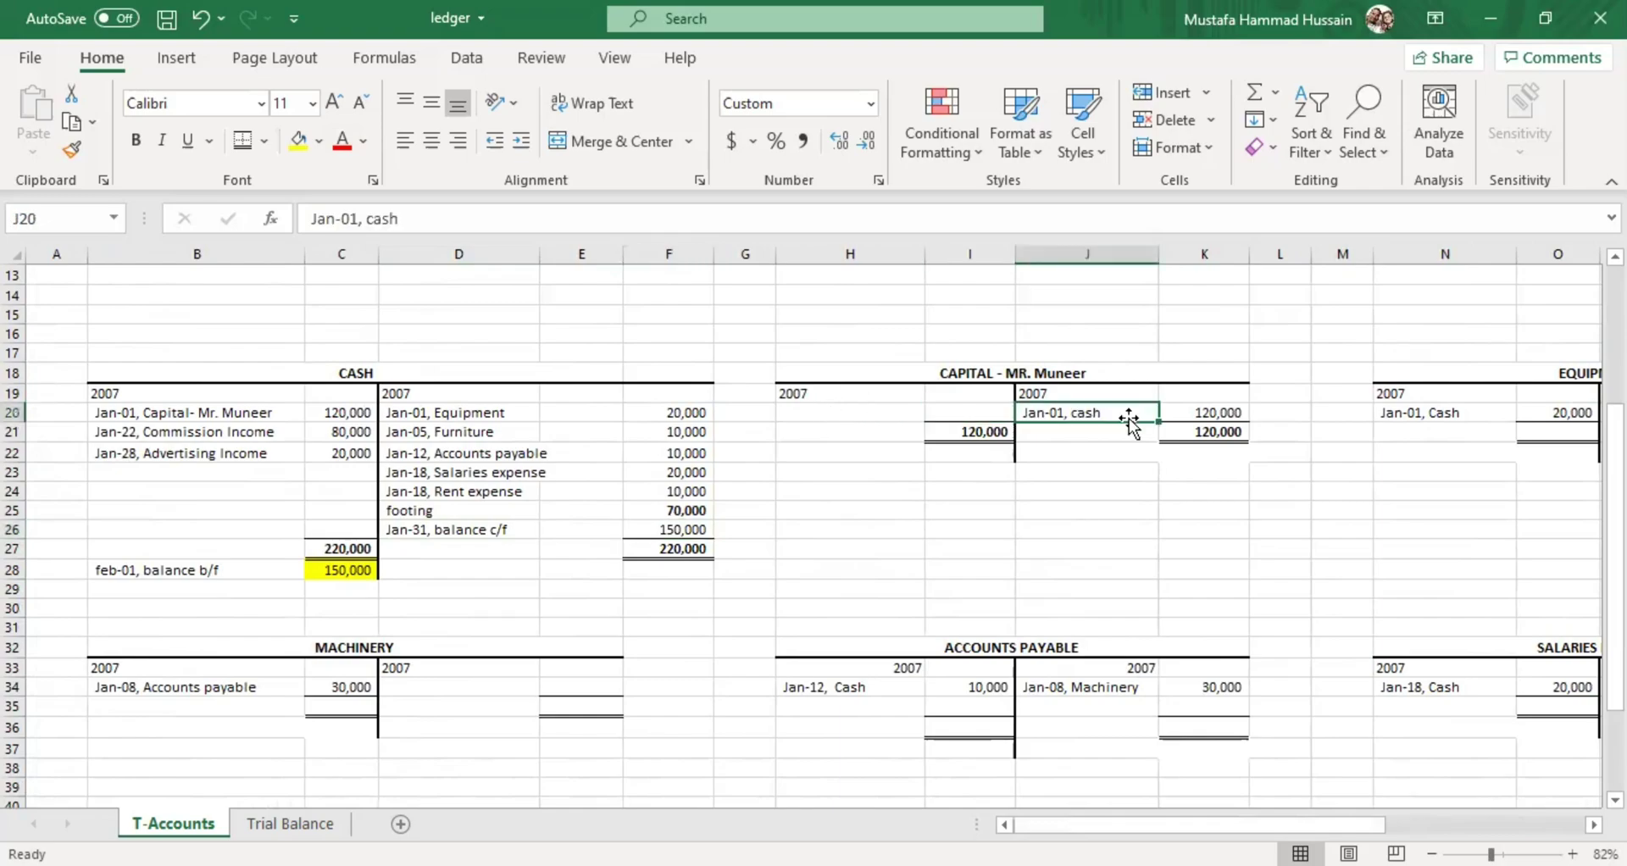
pyautogui.click(1215, 415)
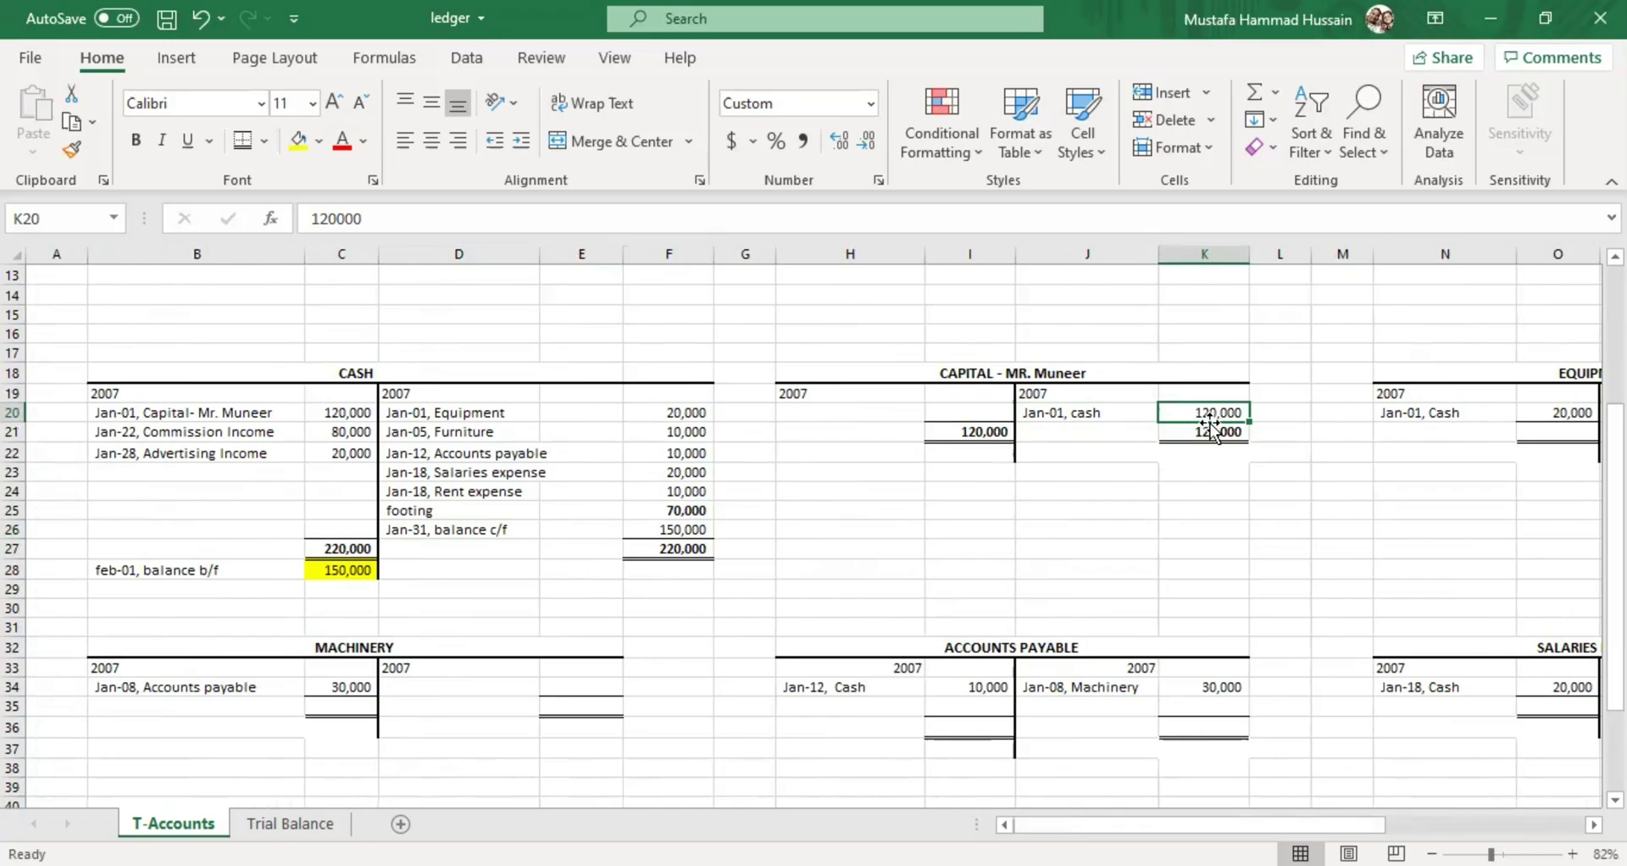
pyautogui.click(857, 409)
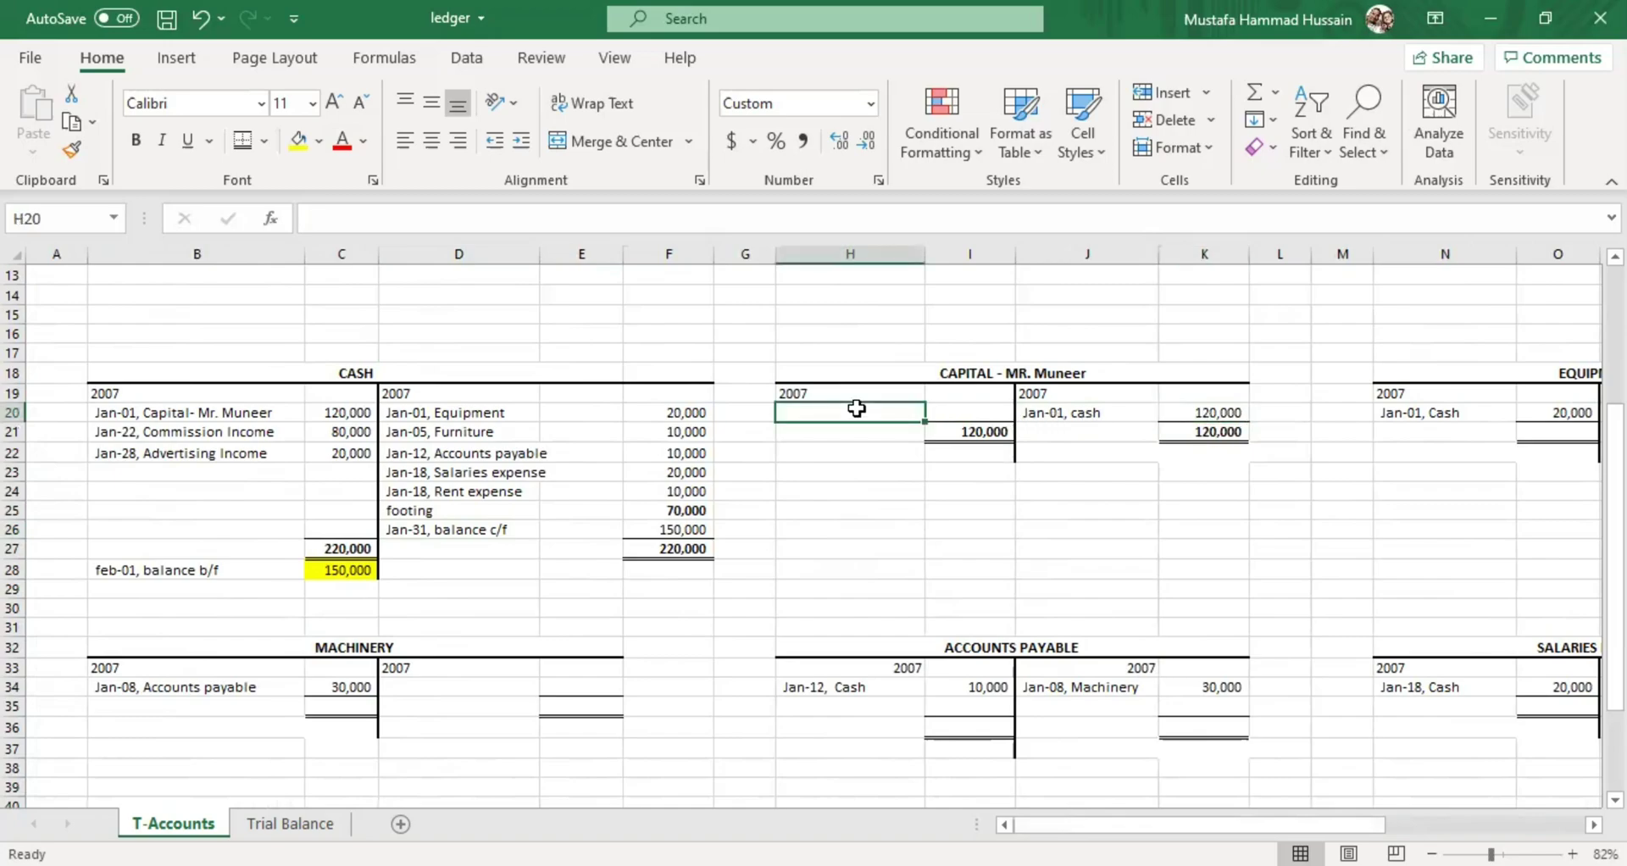
pyautogui.click(1224, 417)
pyautogui.doubleClick(872, 416)
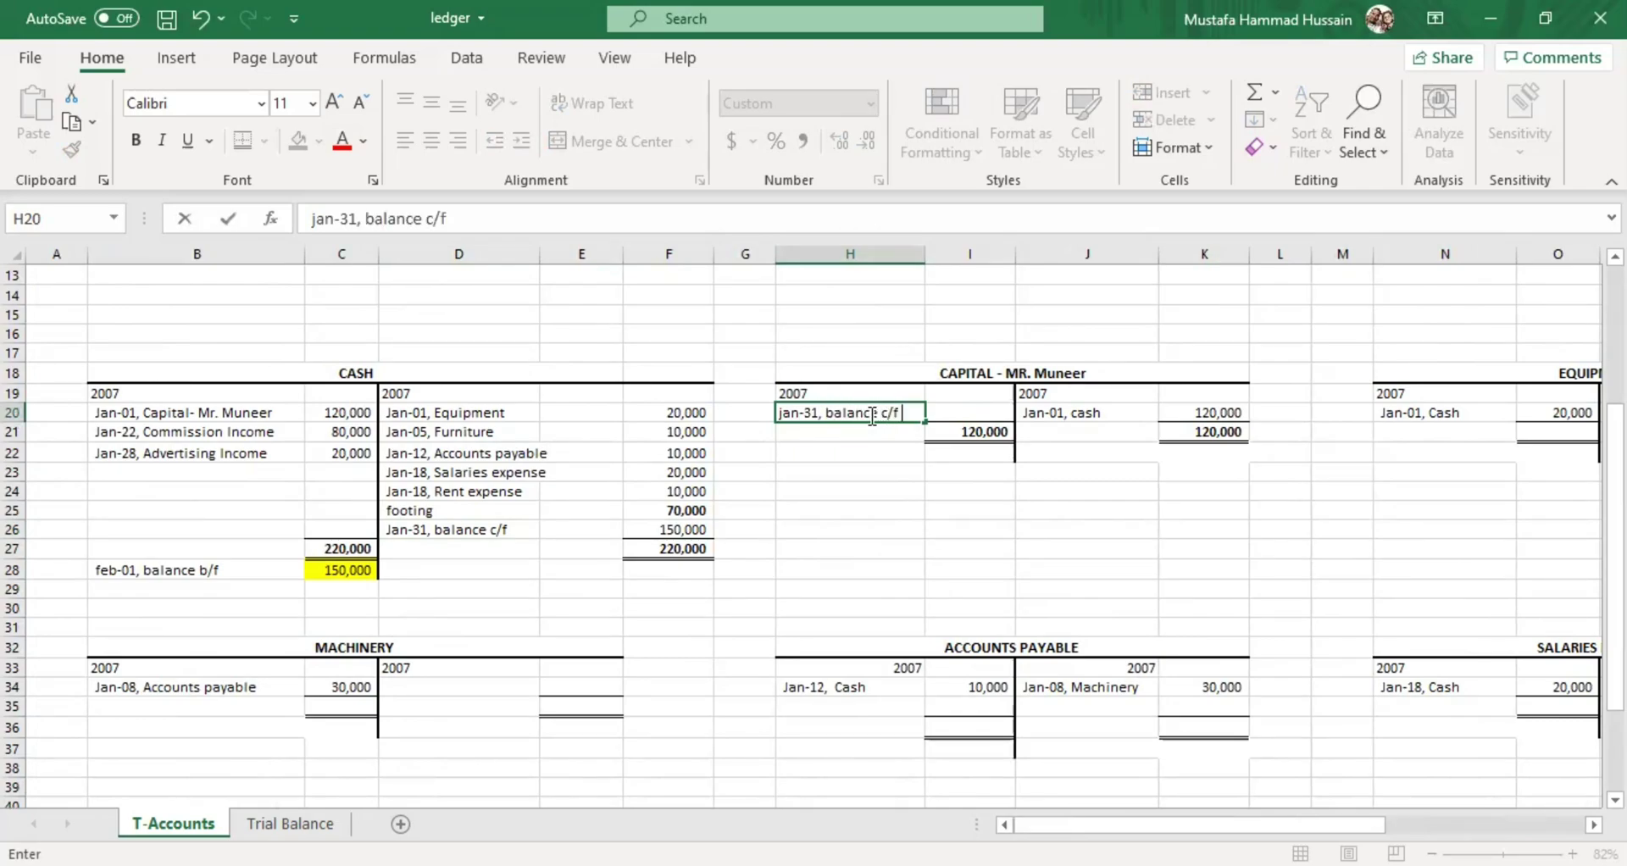
pyautogui.click(967, 410)
pyautogui.write('120000')
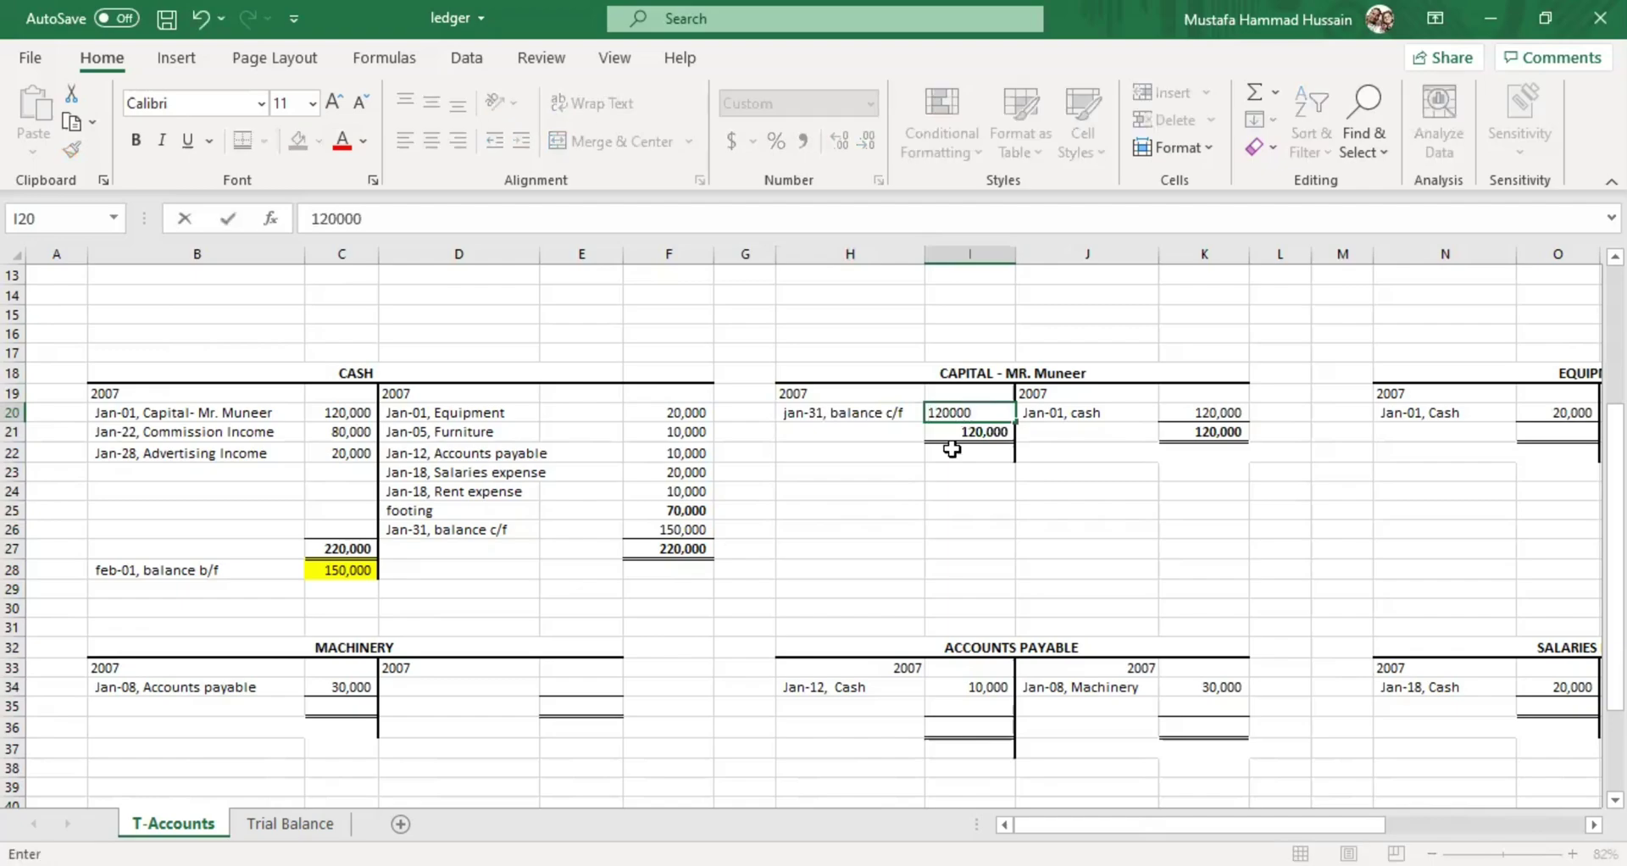
pyautogui.click(947, 493)
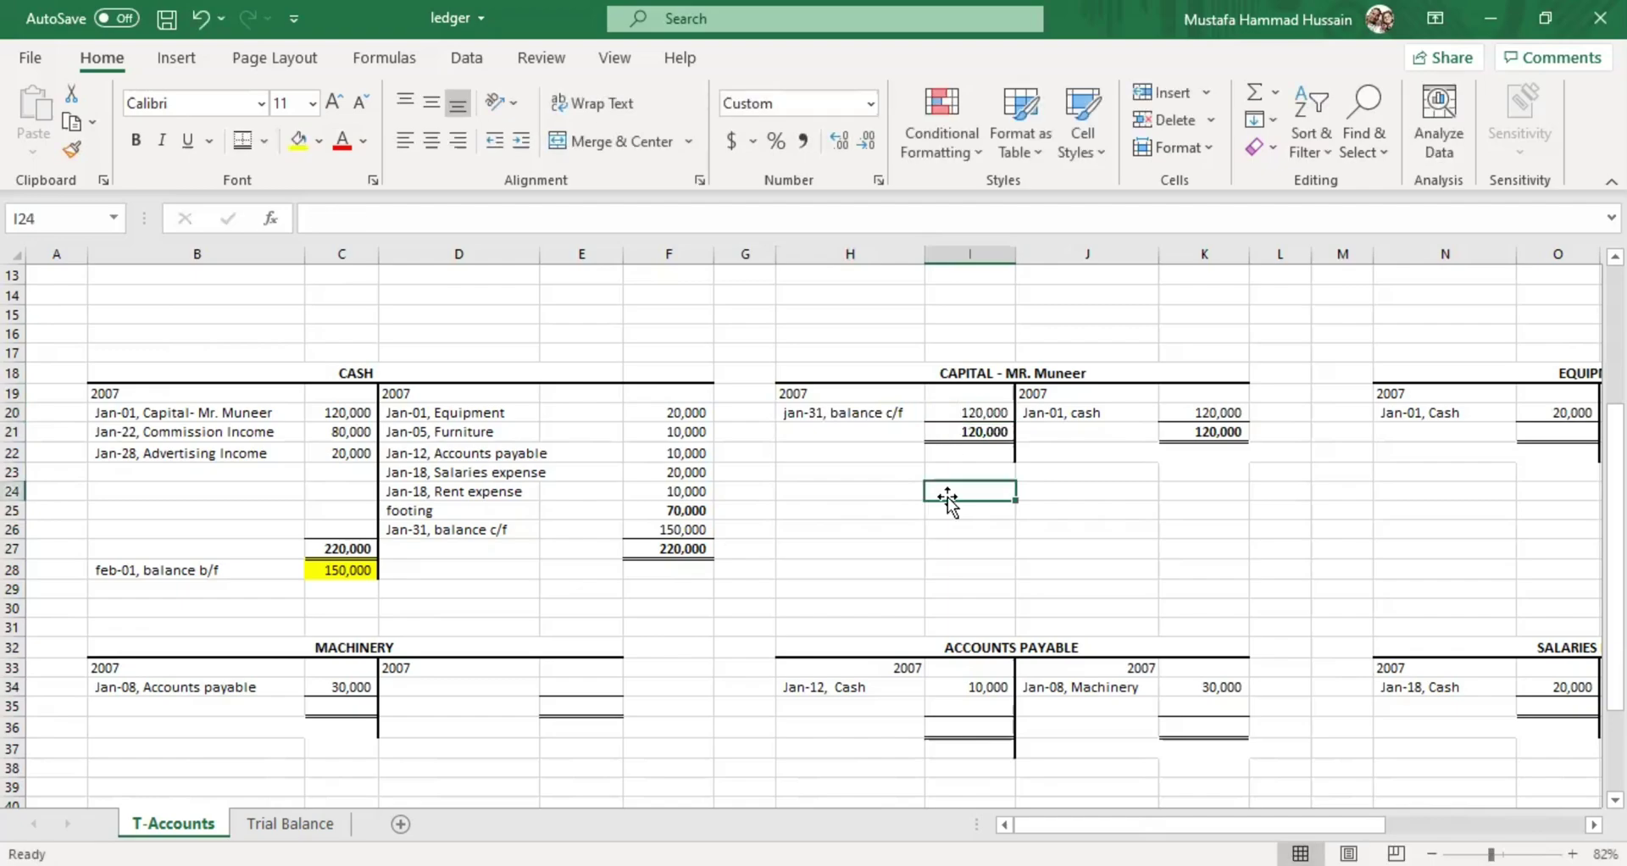
# Compare the Capital account's debit total in I21 with its credit entry in K20 and credit total in K21
pyautogui.click(985, 432)
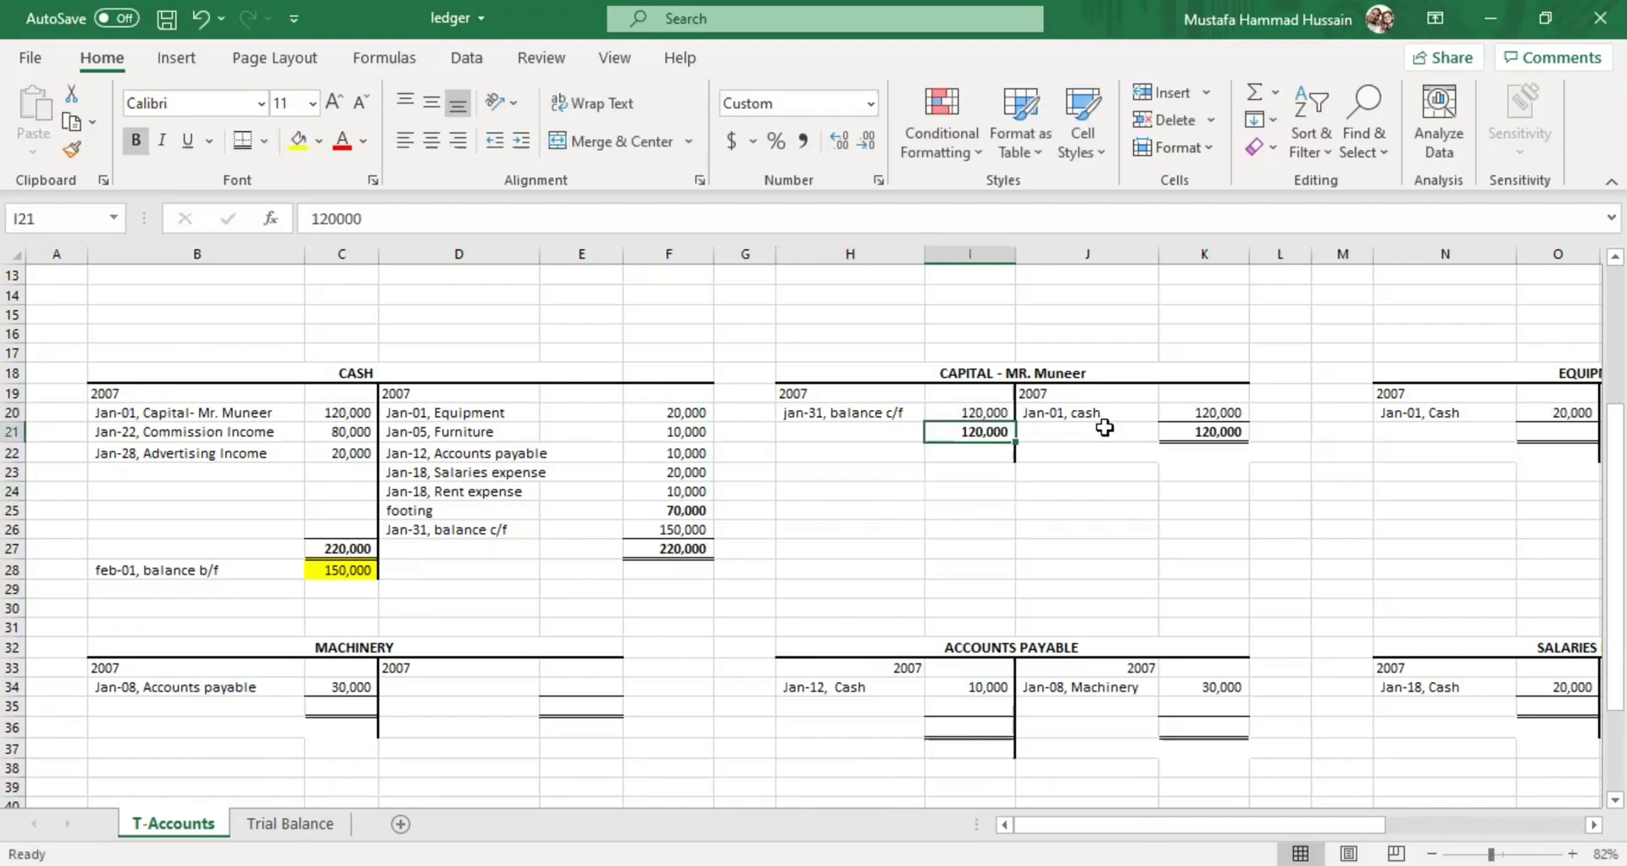
pyautogui.click(1201, 415)
pyautogui.click(1196, 432)
pyautogui.click(993, 437)
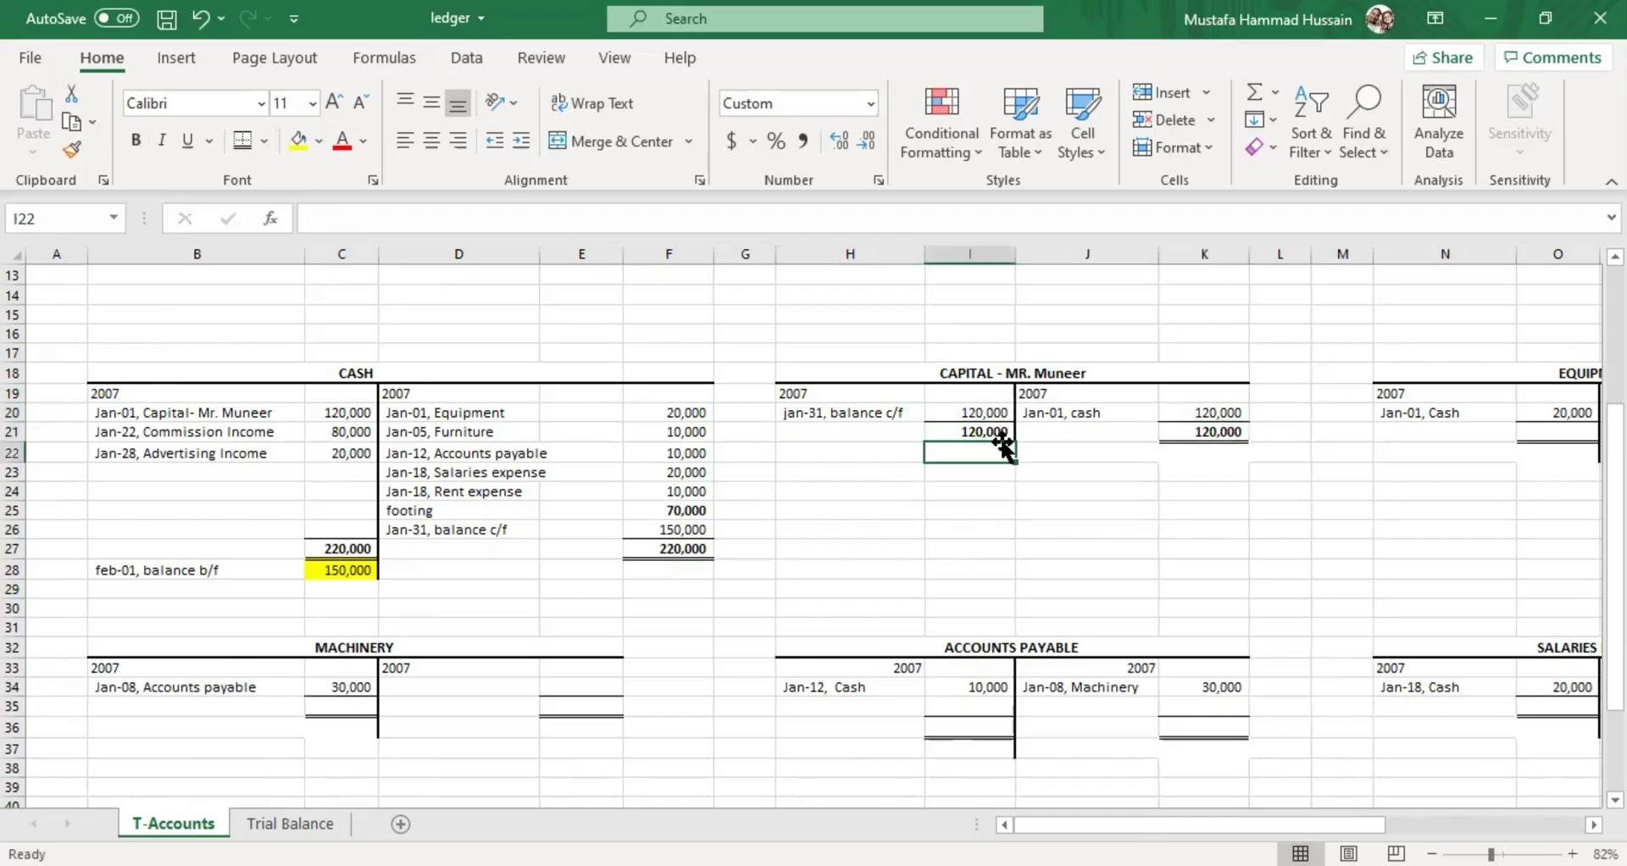
pyautogui.click(1230, 437)
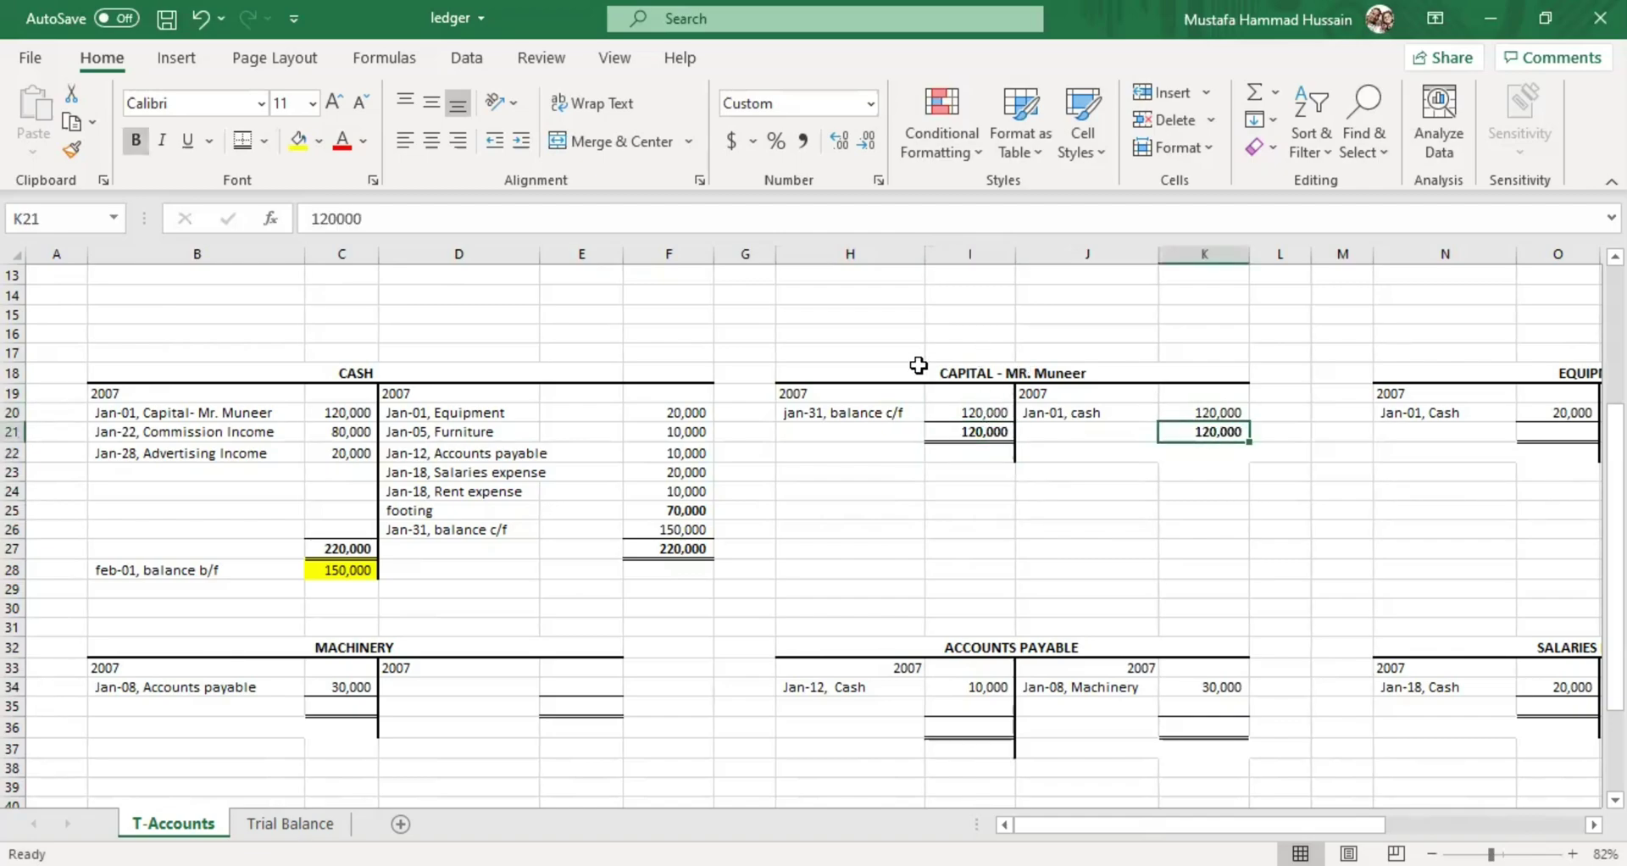
# Enter "feb-01, balance b/f" in J22 and 120,000 in K22 of the Capital account, and fill K22 yellow
pyautogui.click(875, 414)
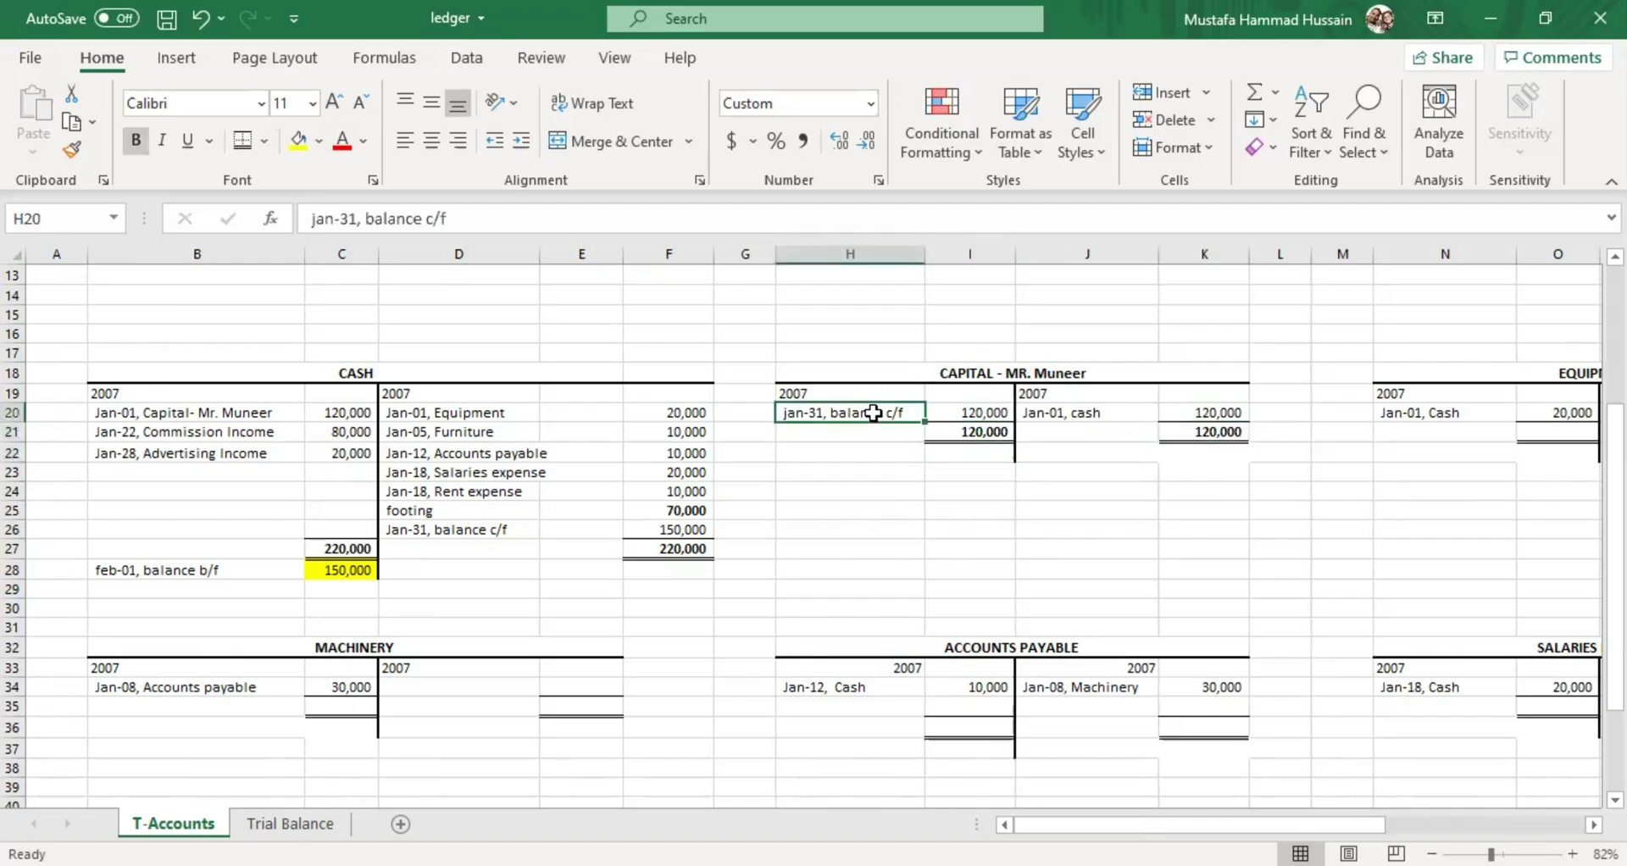
pyautogui.doubleClick(1115, 447)
pyautogui.write('feb-01, b')
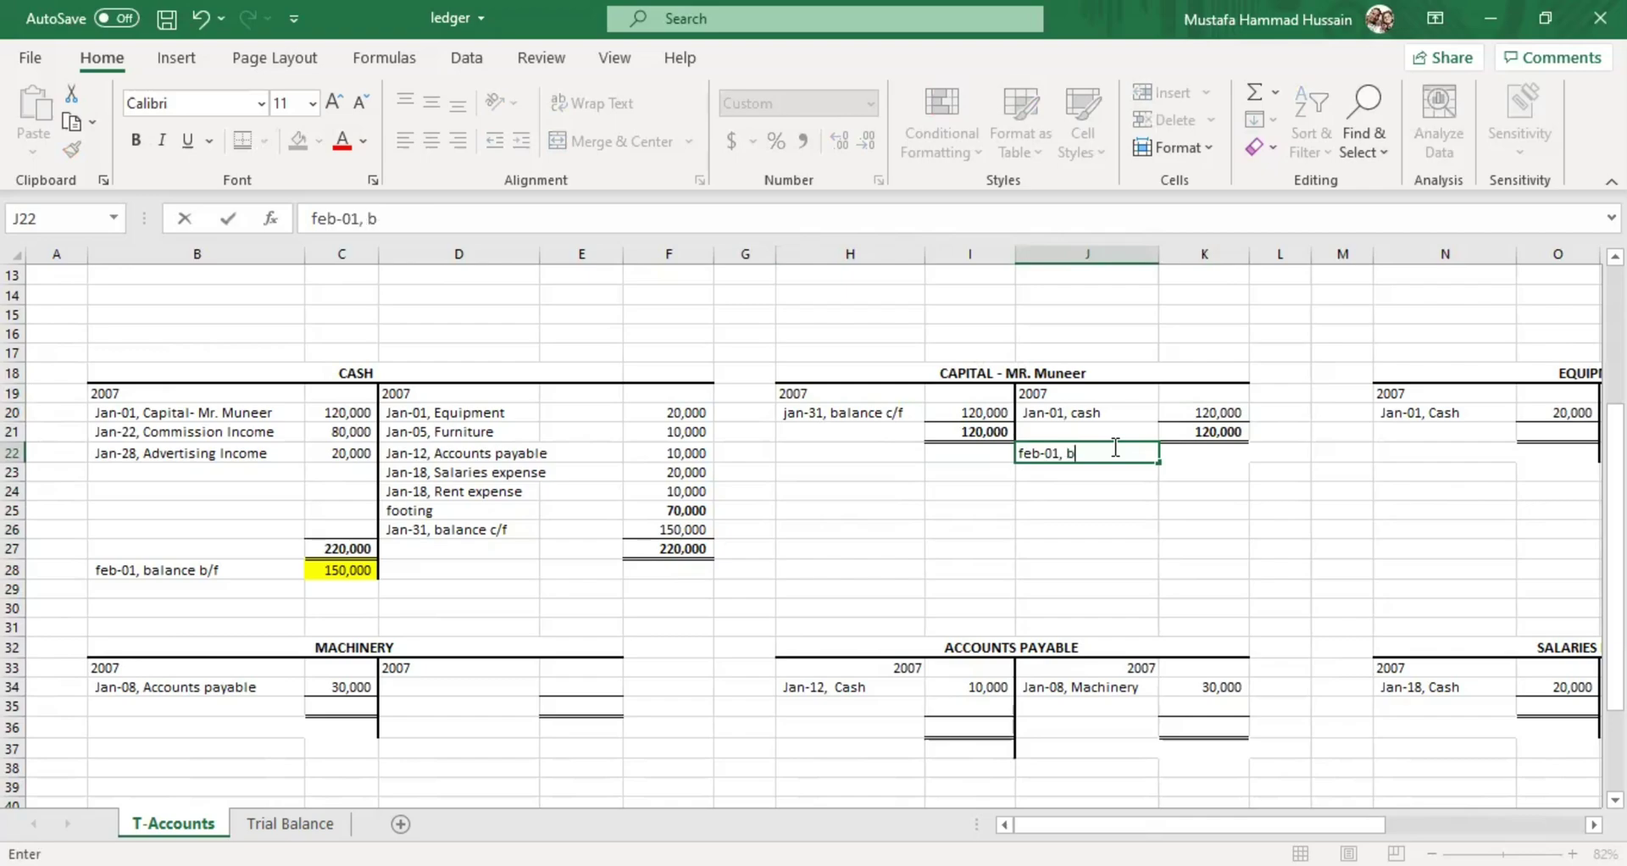
pyautogui.write('alance b/f')
pyautogui.click(1194, 456)
pyautogui.write('120000')
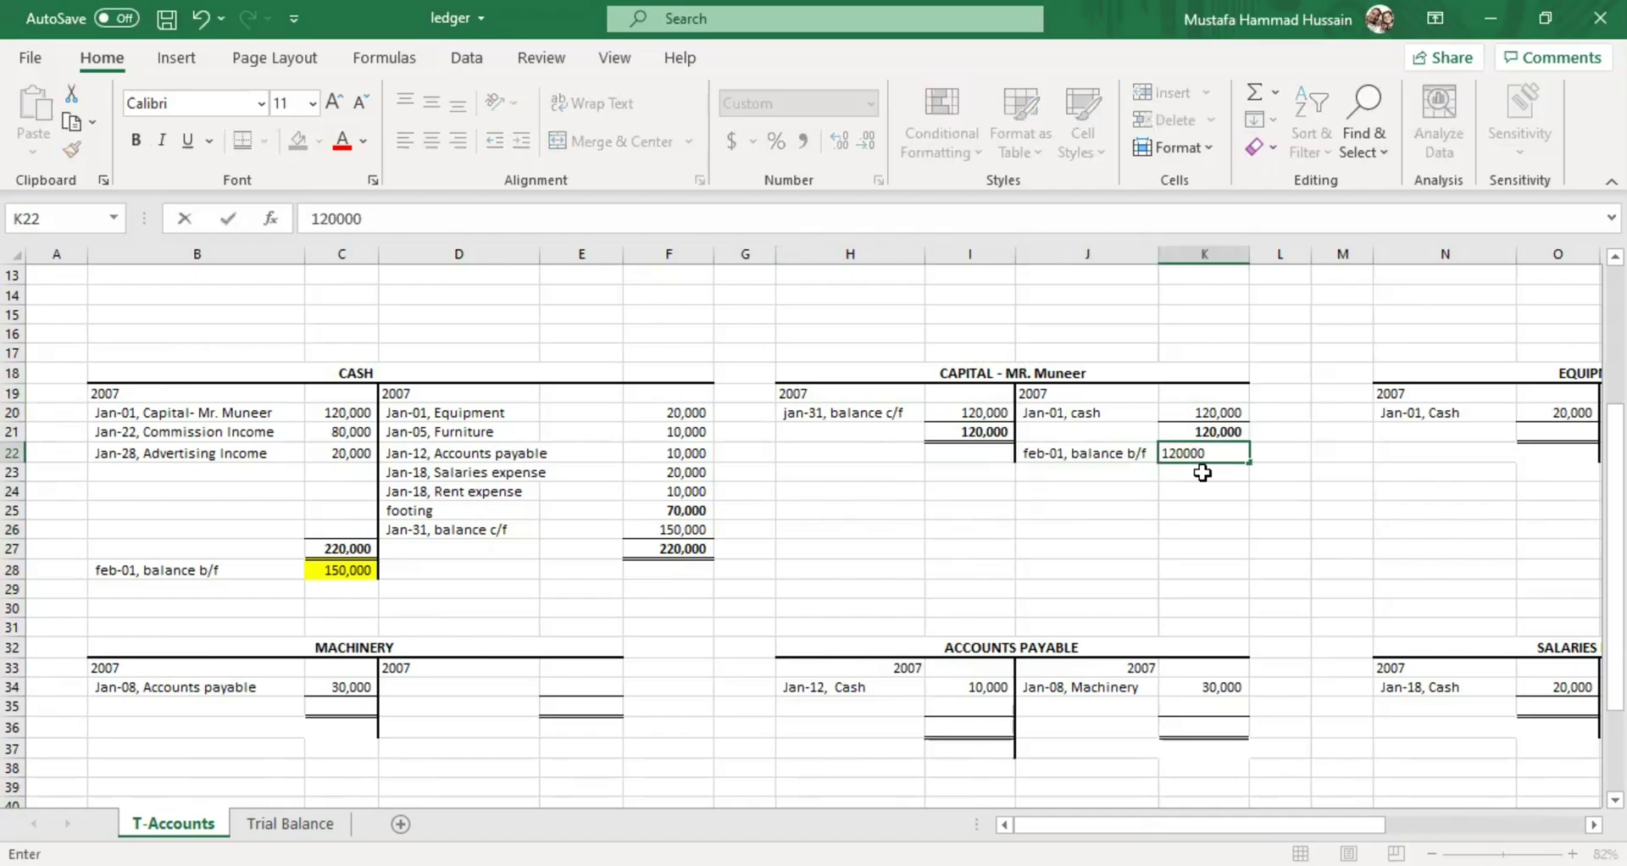
pyautogui.hotkey('ctrl', 'Return')
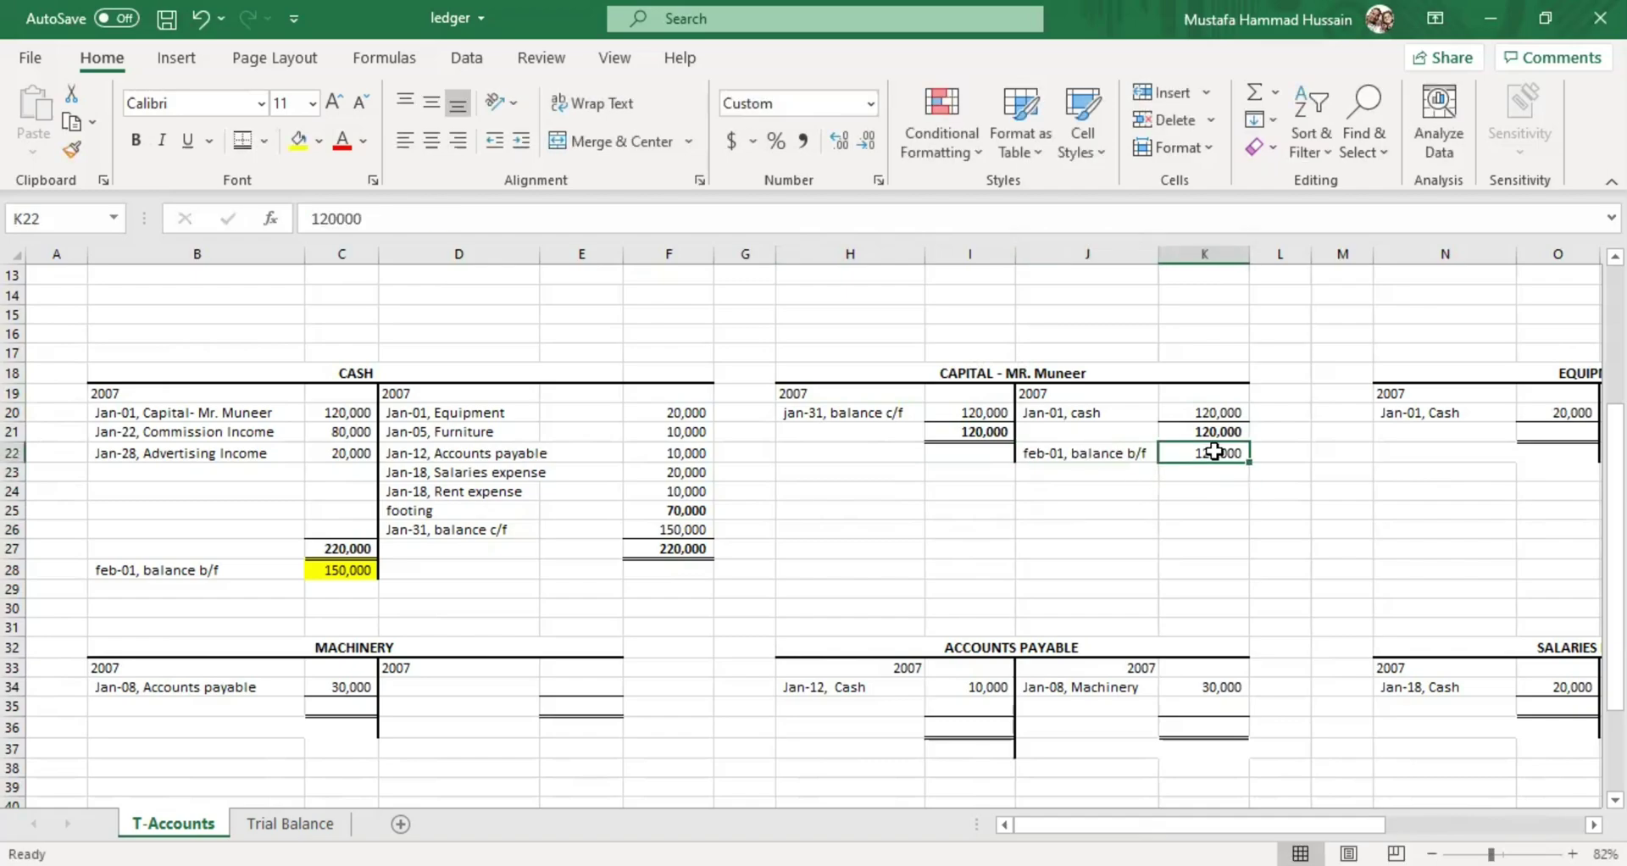
pyautogui.click(299, 140)
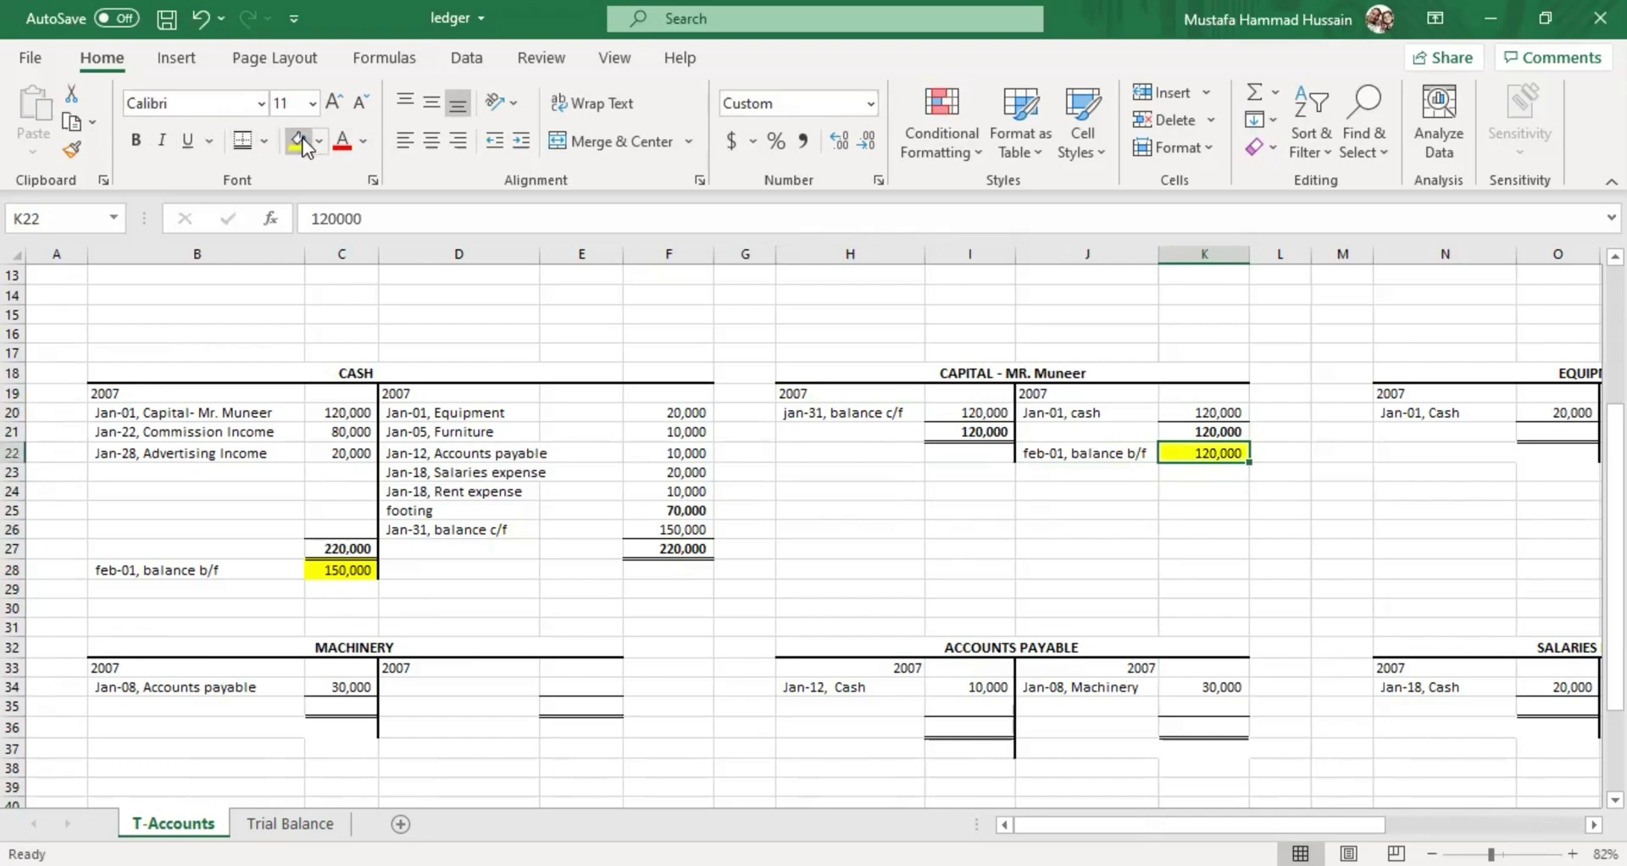
pyautogui.click(1161, 566)
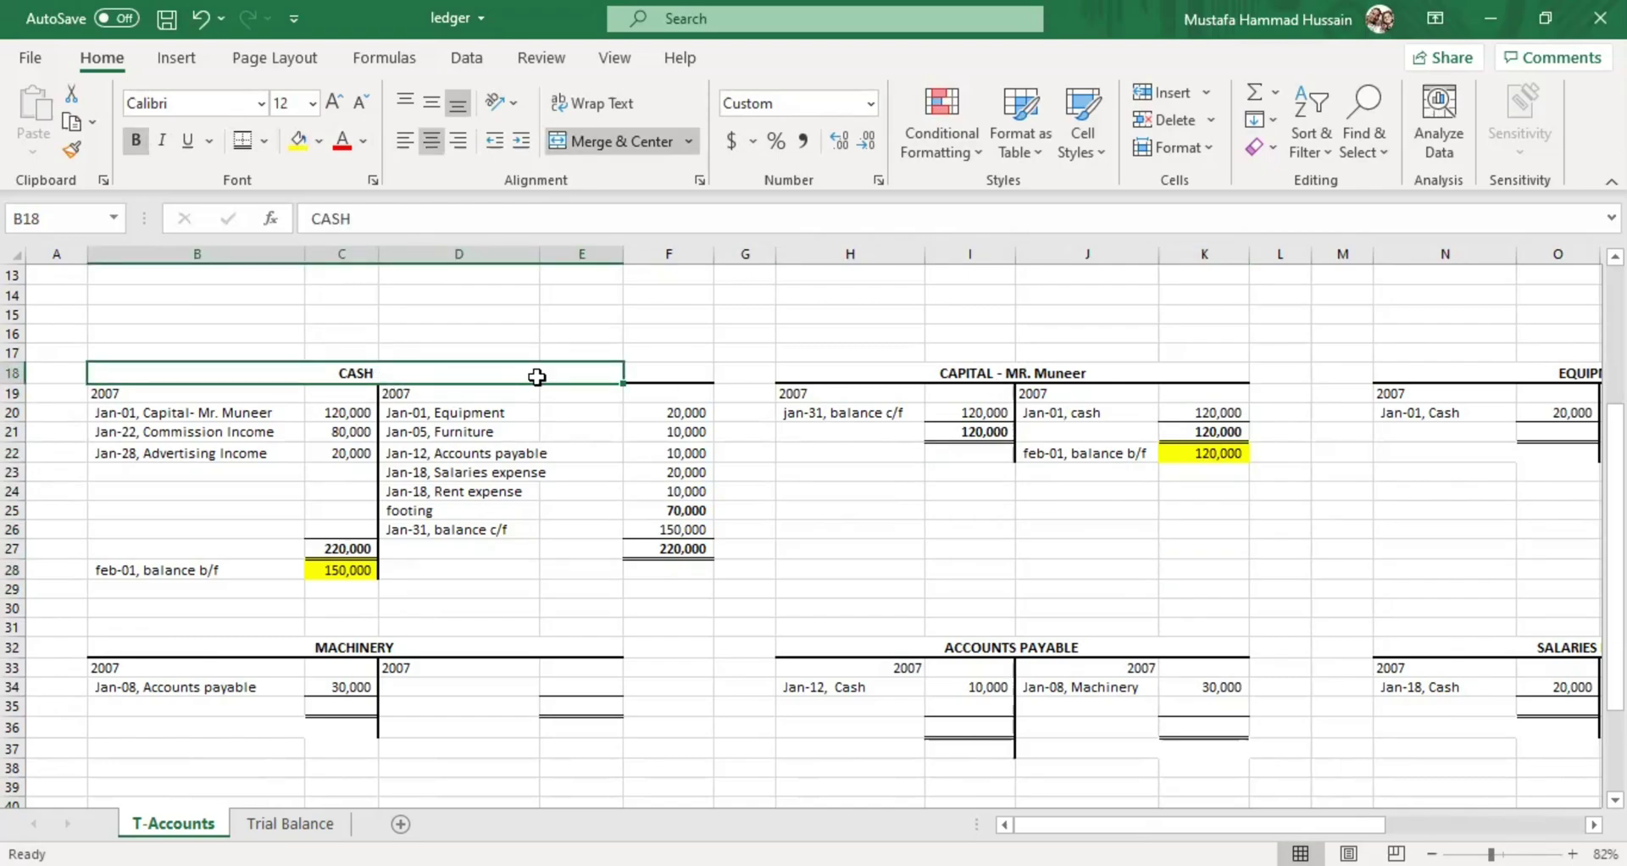
# Examine on which side the Cash account's brought-forward balance in C28 stands, against credit cells D28 and F28
pyautogui.click(252, 572)
pyautogui.click(340, 573)
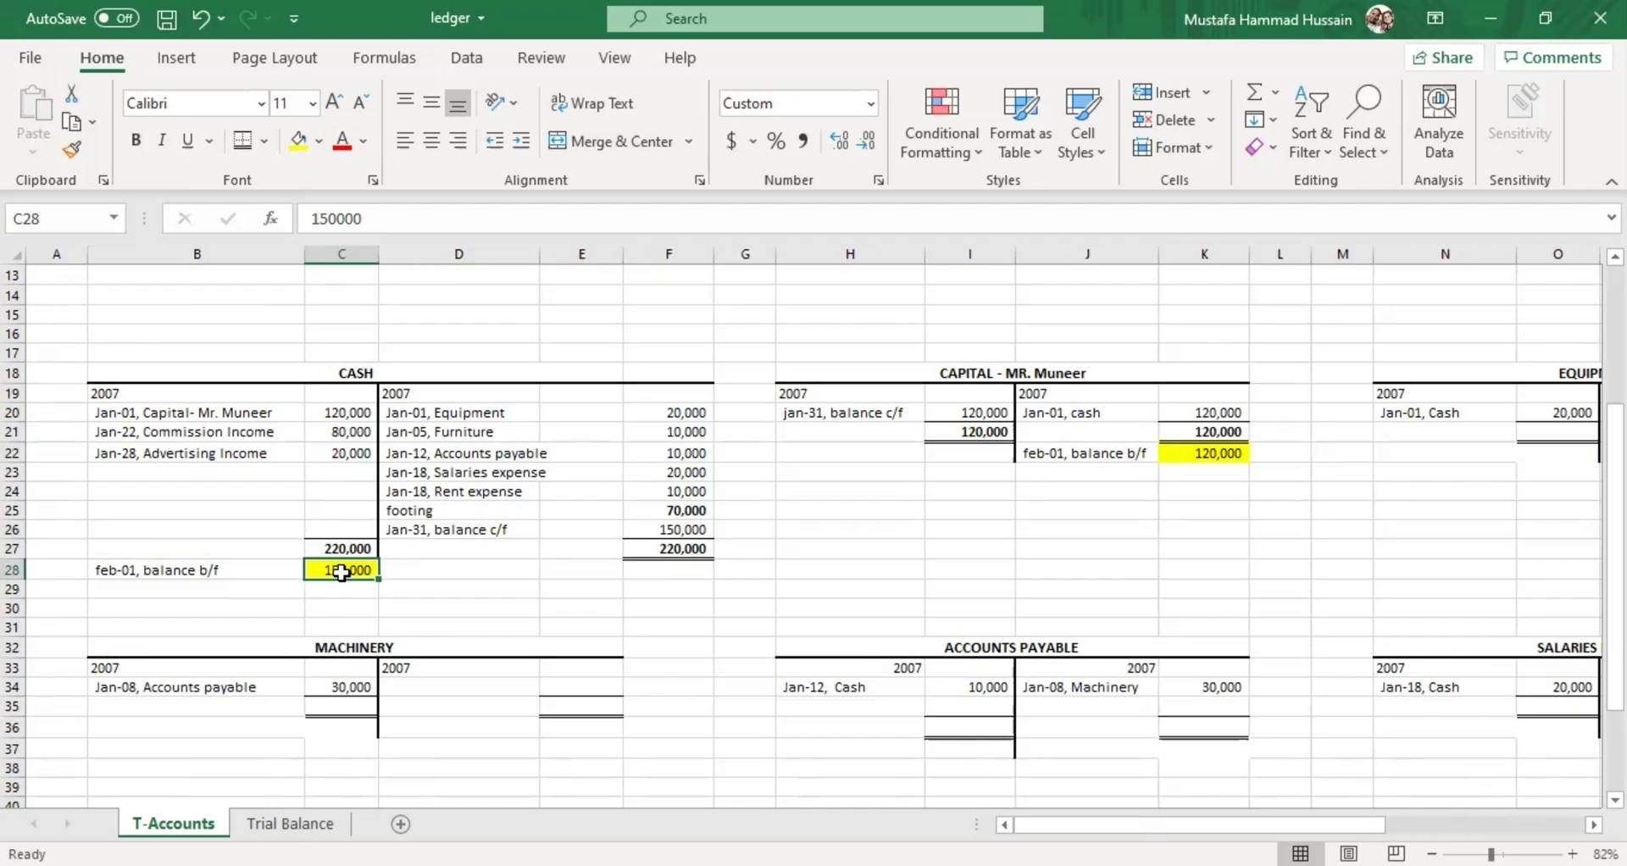
pyautogui.click(675, 573)
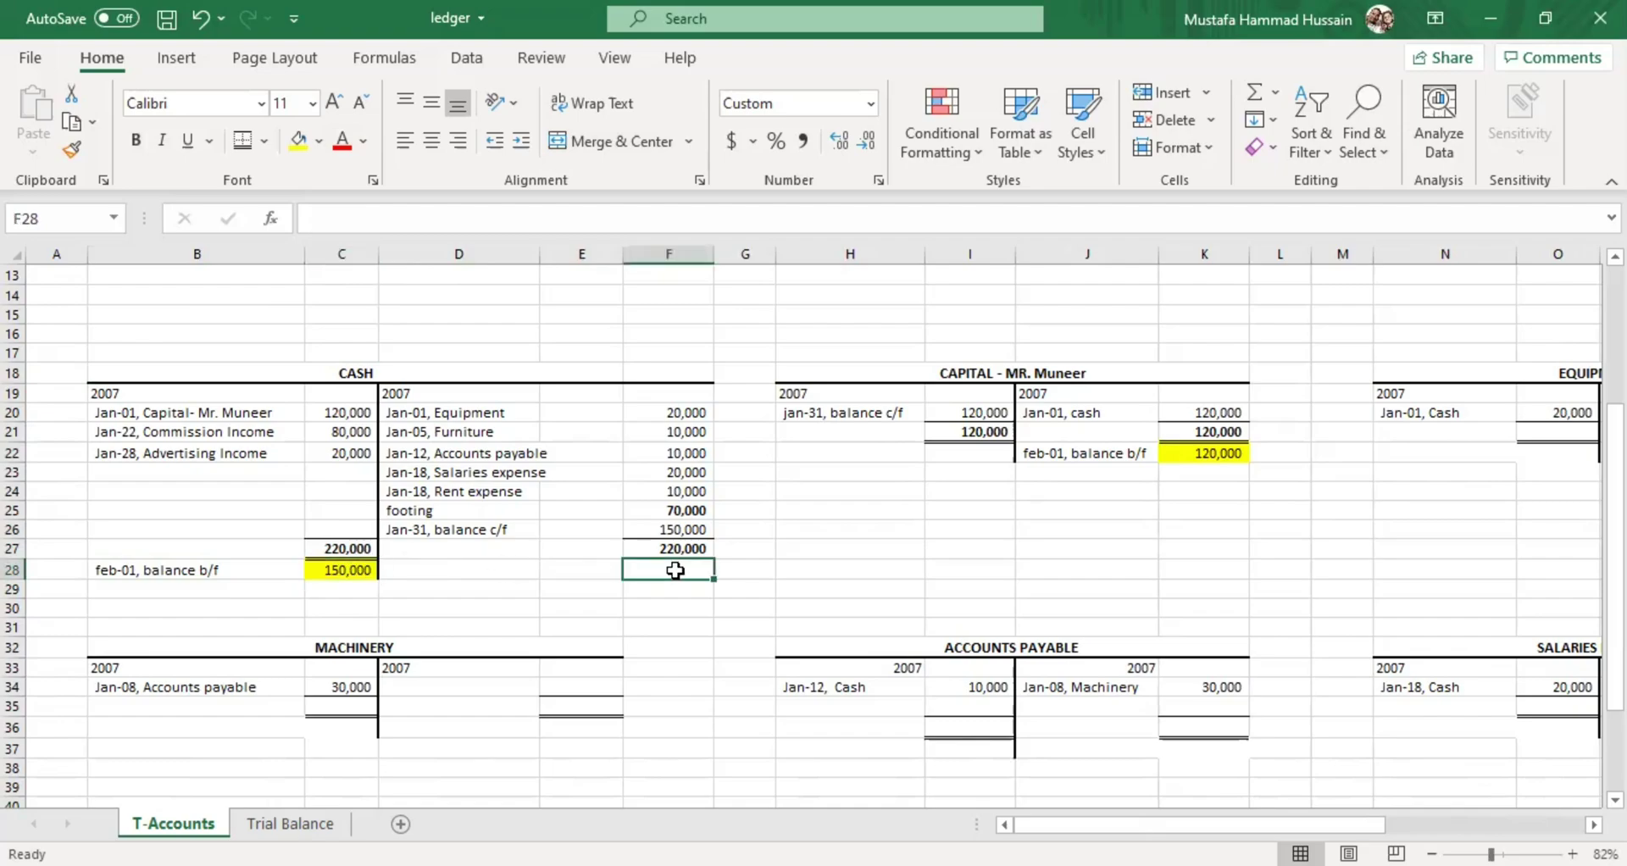
pyautogui.click(462, 564)
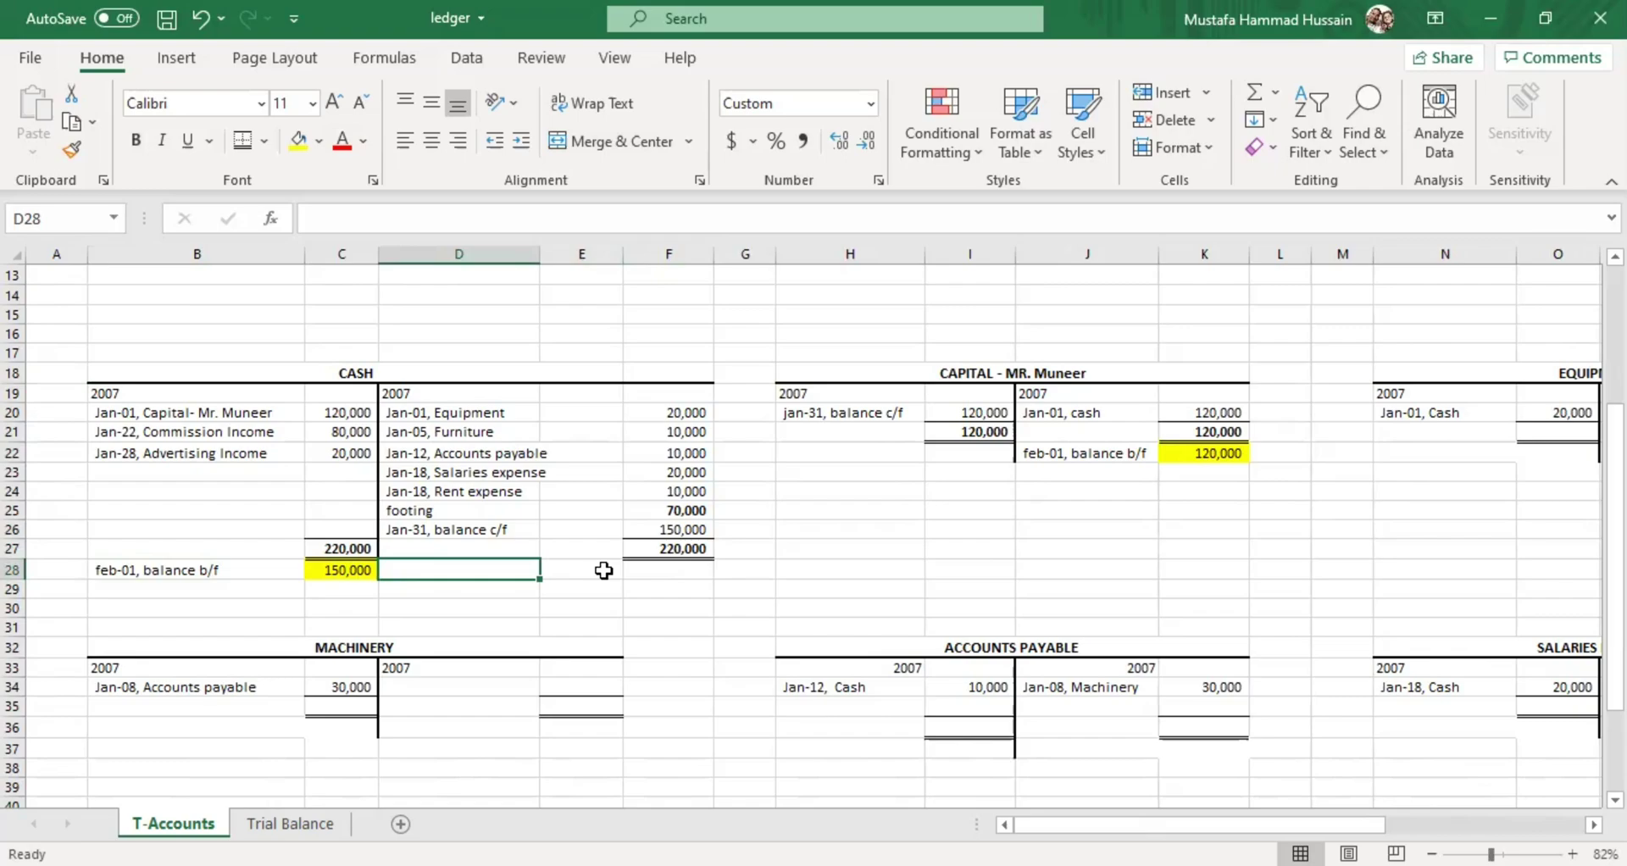
pyautogui.click(303, 577)
pyautogui.click(313, 577)
pyautogui.click(348, 367)
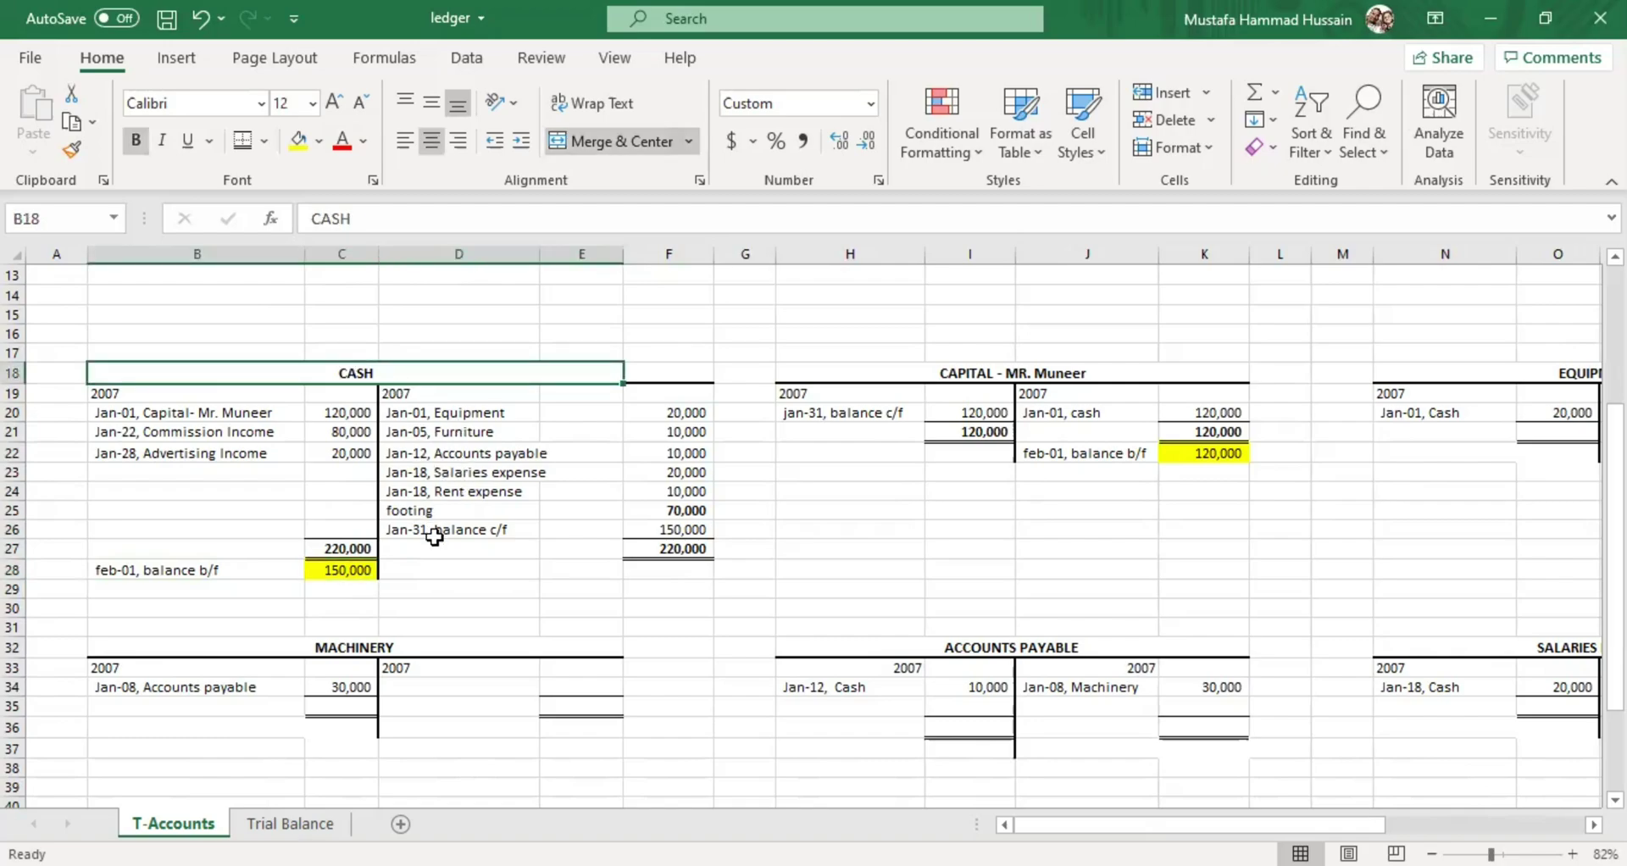
pyautogui.click(318, 578)
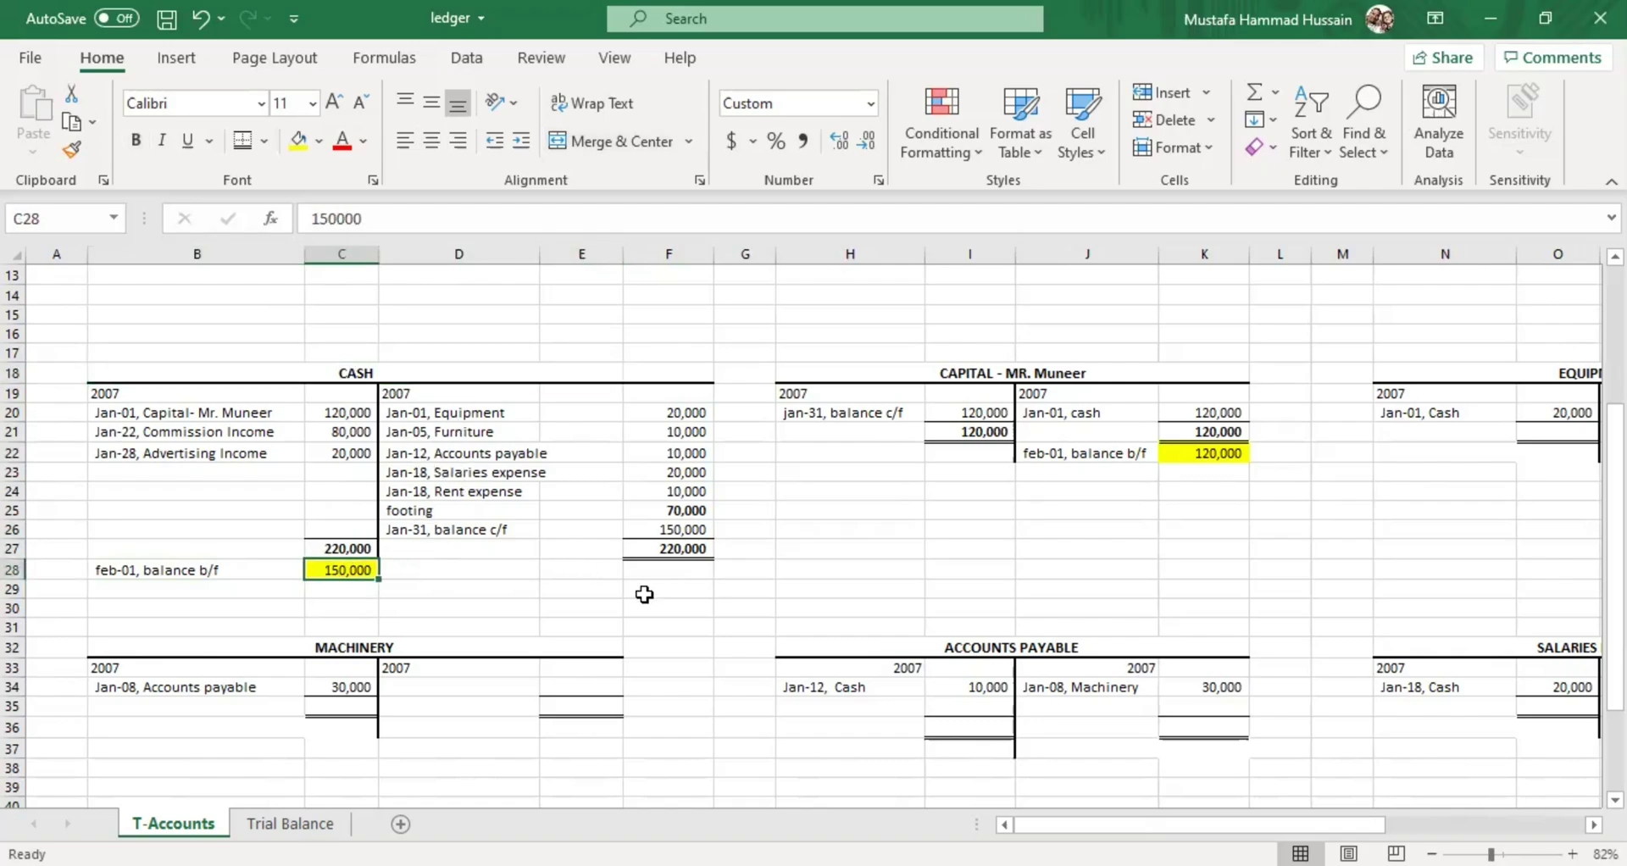
pyautogui.click(680, 575)
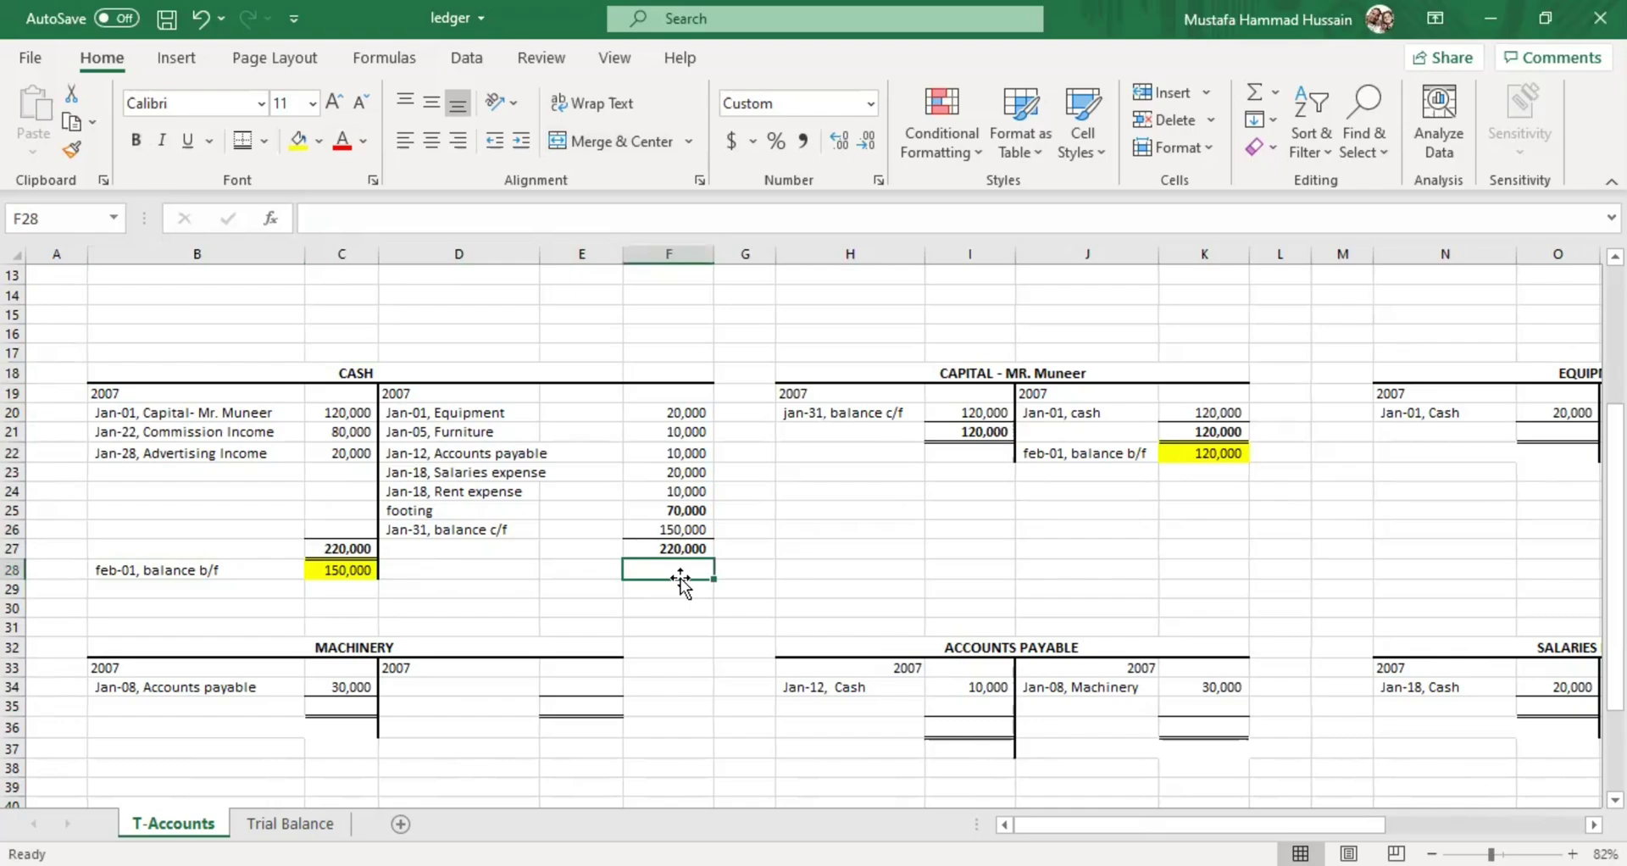
# Compare the Cash account's debit entries in rows 20 to 22 with its credit entries in D20:D24 and the balance in C28
pyautogui.moveTo(468, 406); pyautogui.dragTo(479, 462)
pyautogui.moveTo(341, 413); pyautogui.dragTo(331, 455)
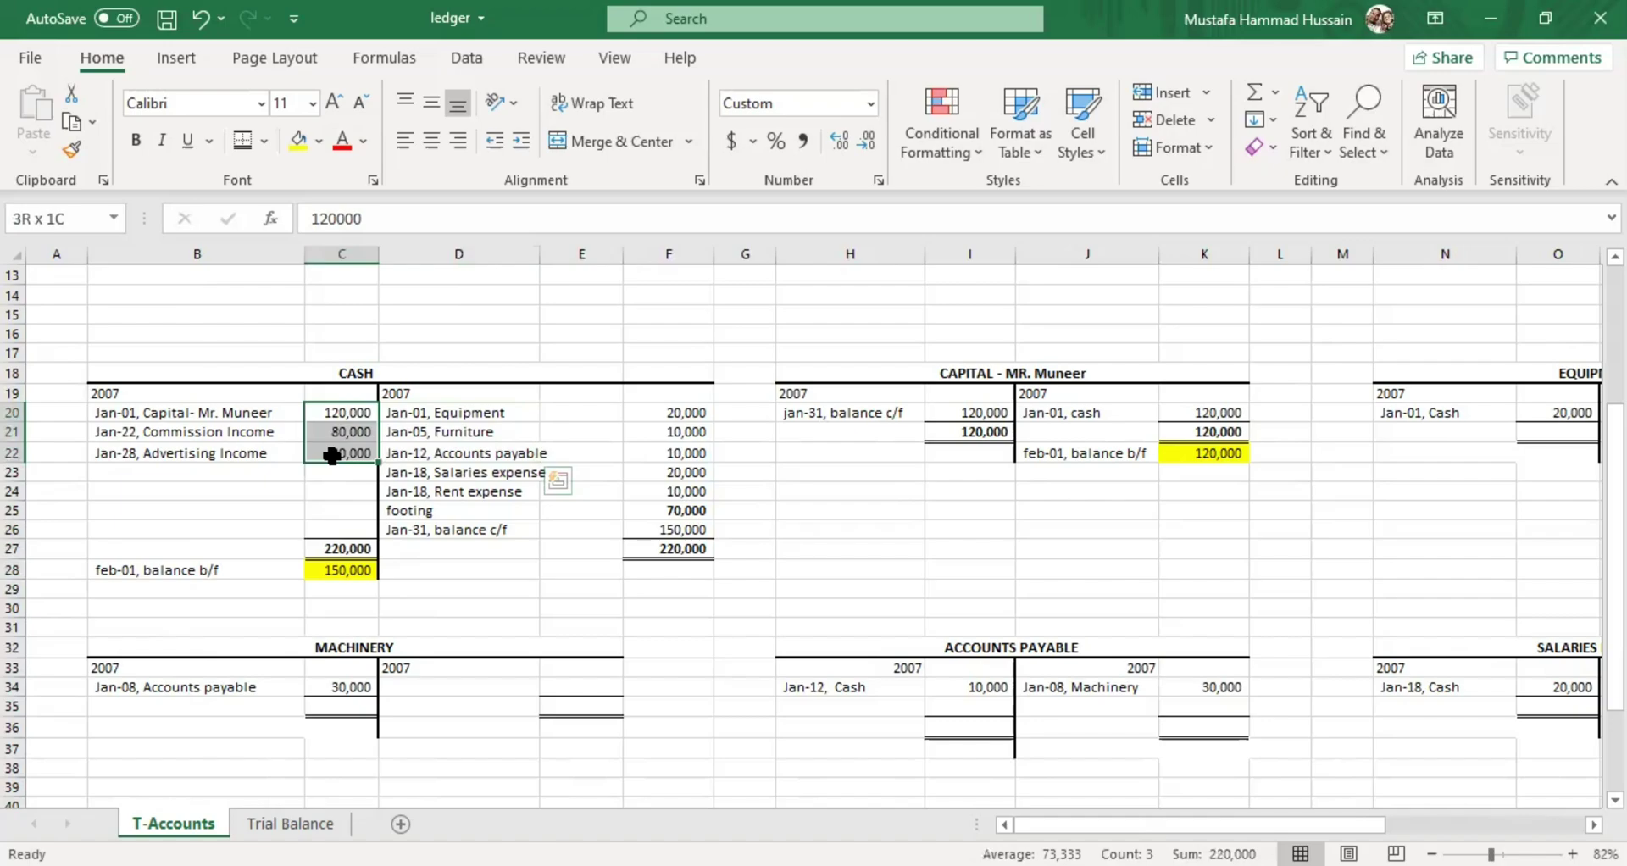
pyautogui.click(428, 414)
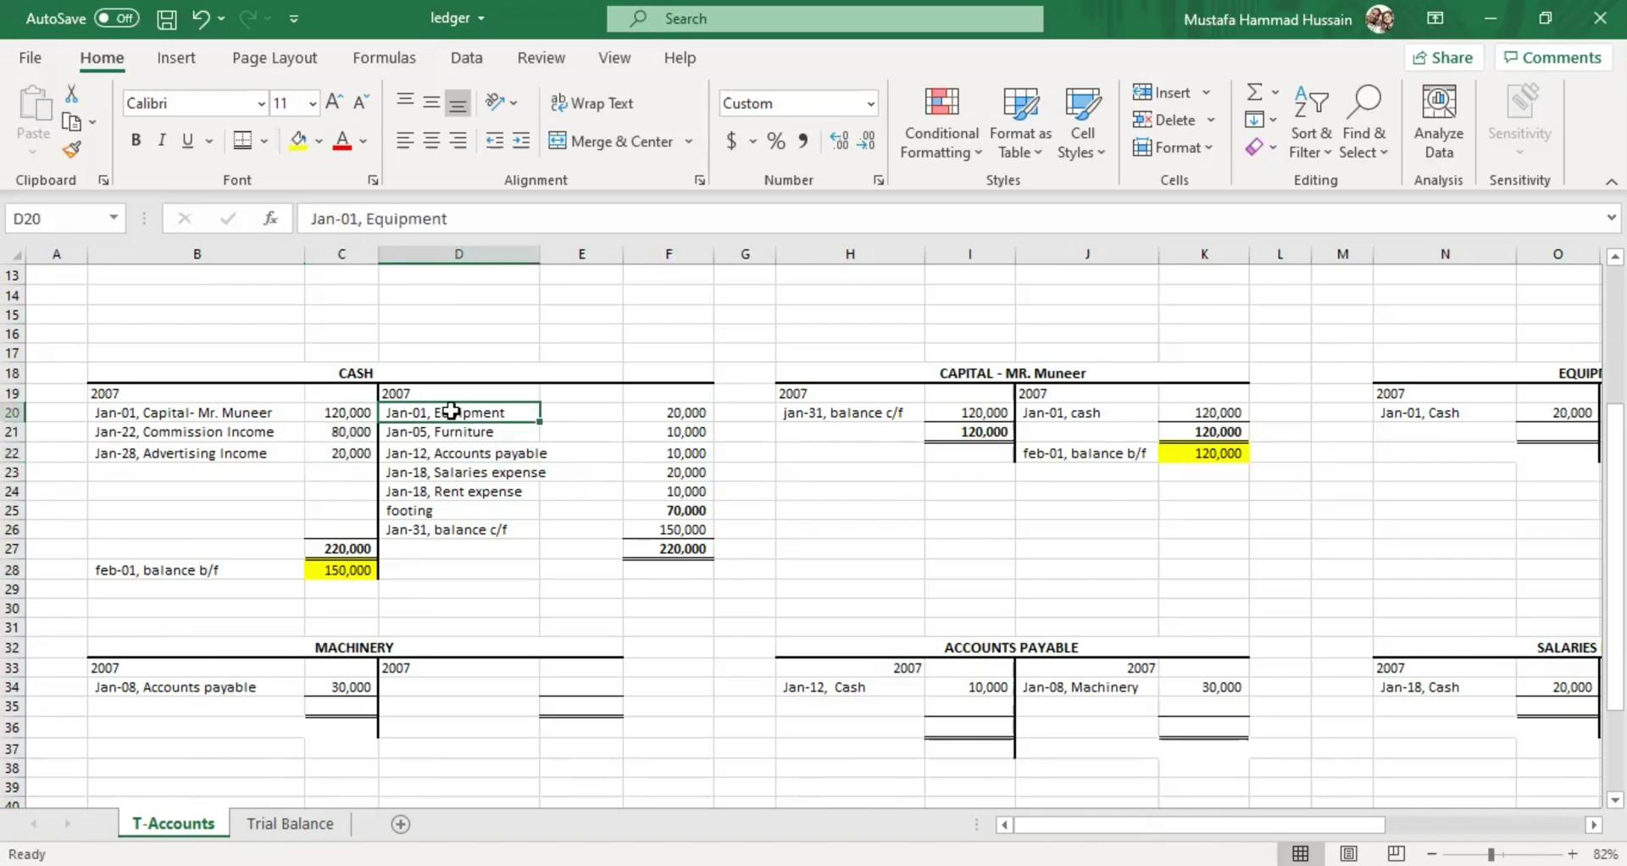
pyautogui.click(481, 471)
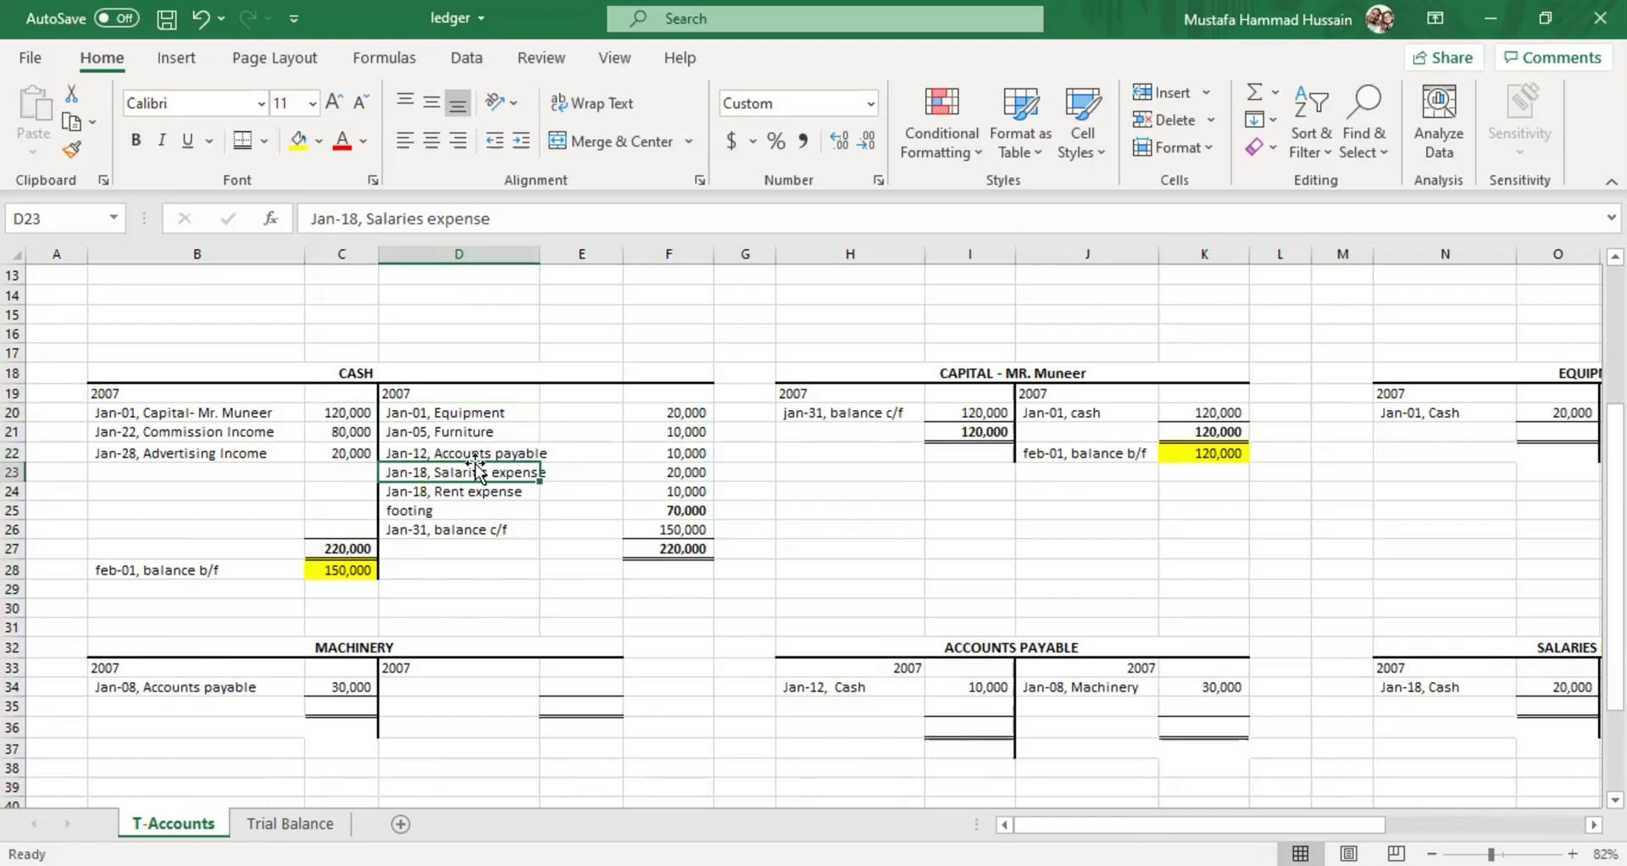
pyautogui.click(552, 517)
pyautogui.moveTo(337, 412); pyautogui.dragTo(257, 456)
pyautogui.moveTo(444, 418); pyautogui.dragTo(480, 491)
pyautogui.click(329, 571)
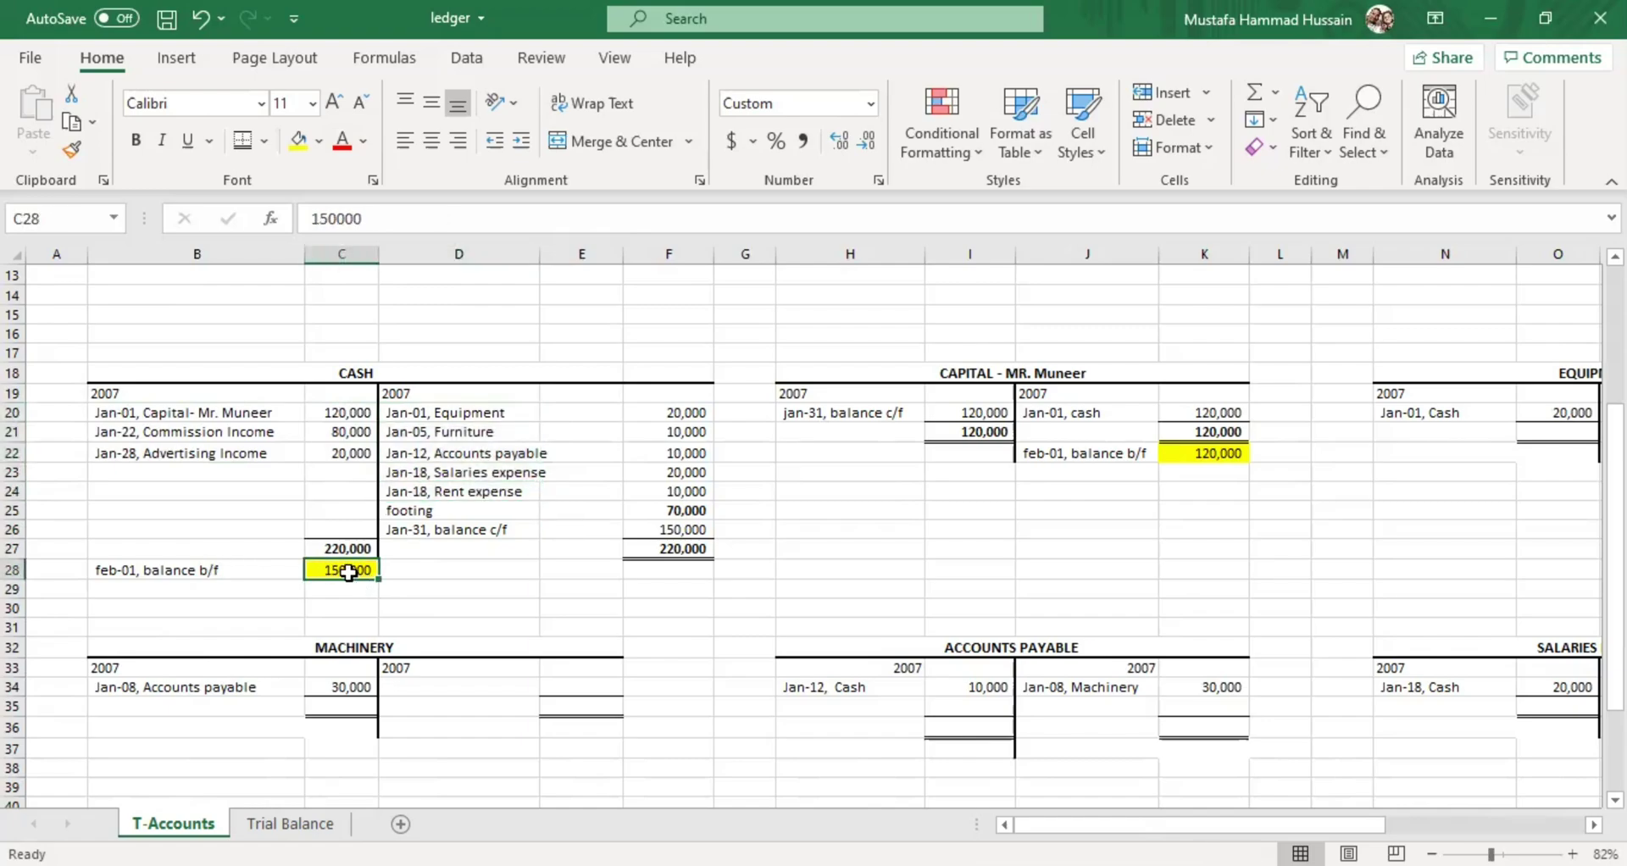
# Review the Capital account's brought-forward balance in K22 and move on to the Equipment account
pyautogui.moveTo(1028, 826); pyautogui.dragTo(1102, 826)
pyautogui.scroll(1, 730, 552)
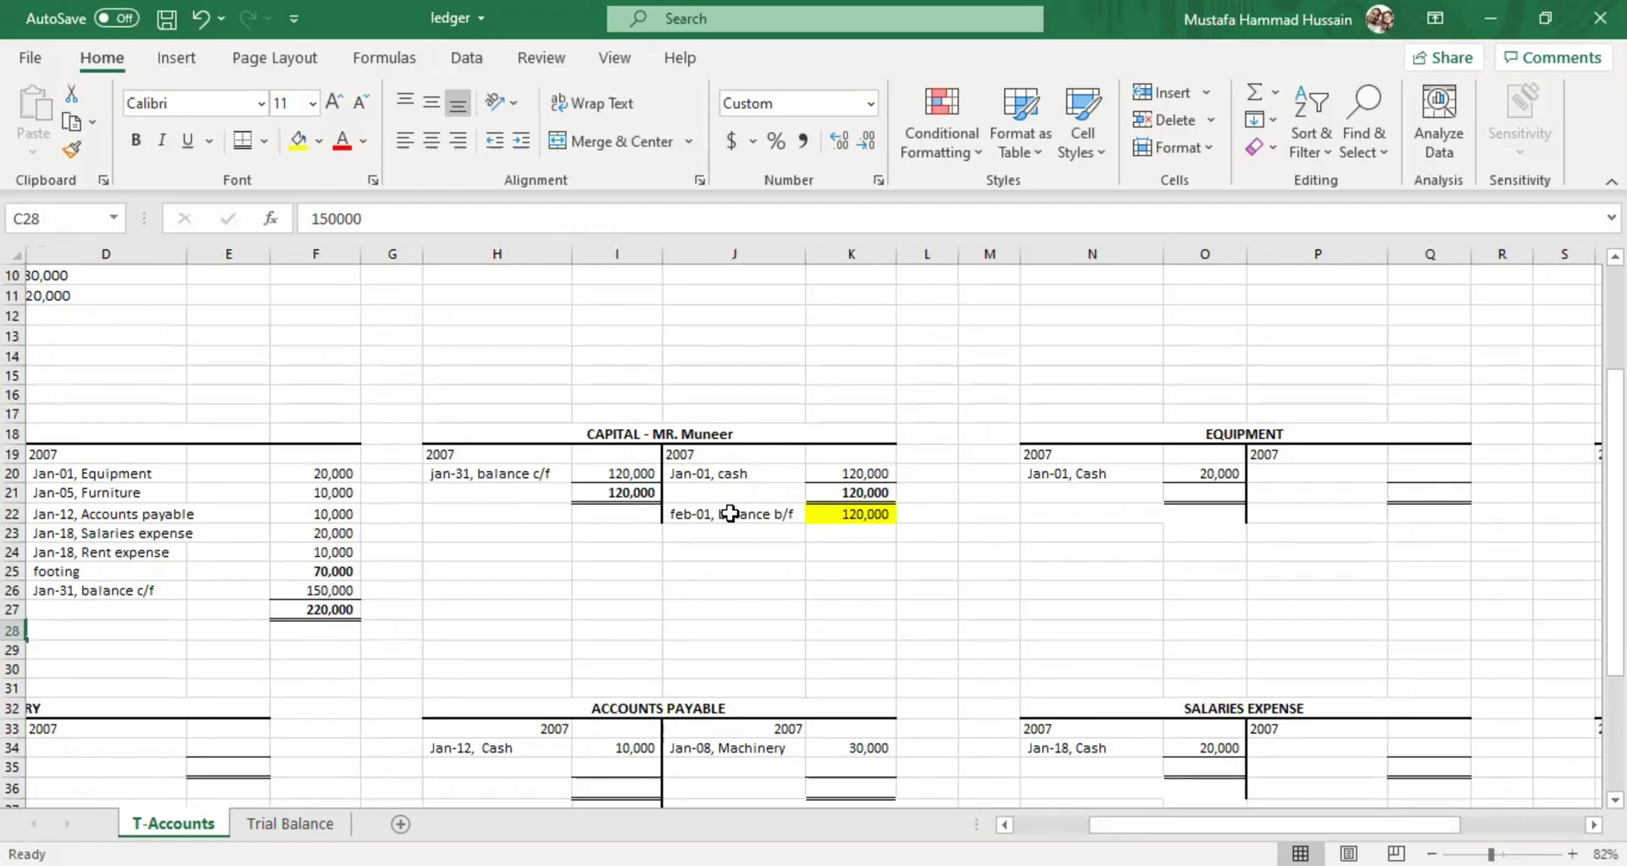
pyautogui.click(853, 511)
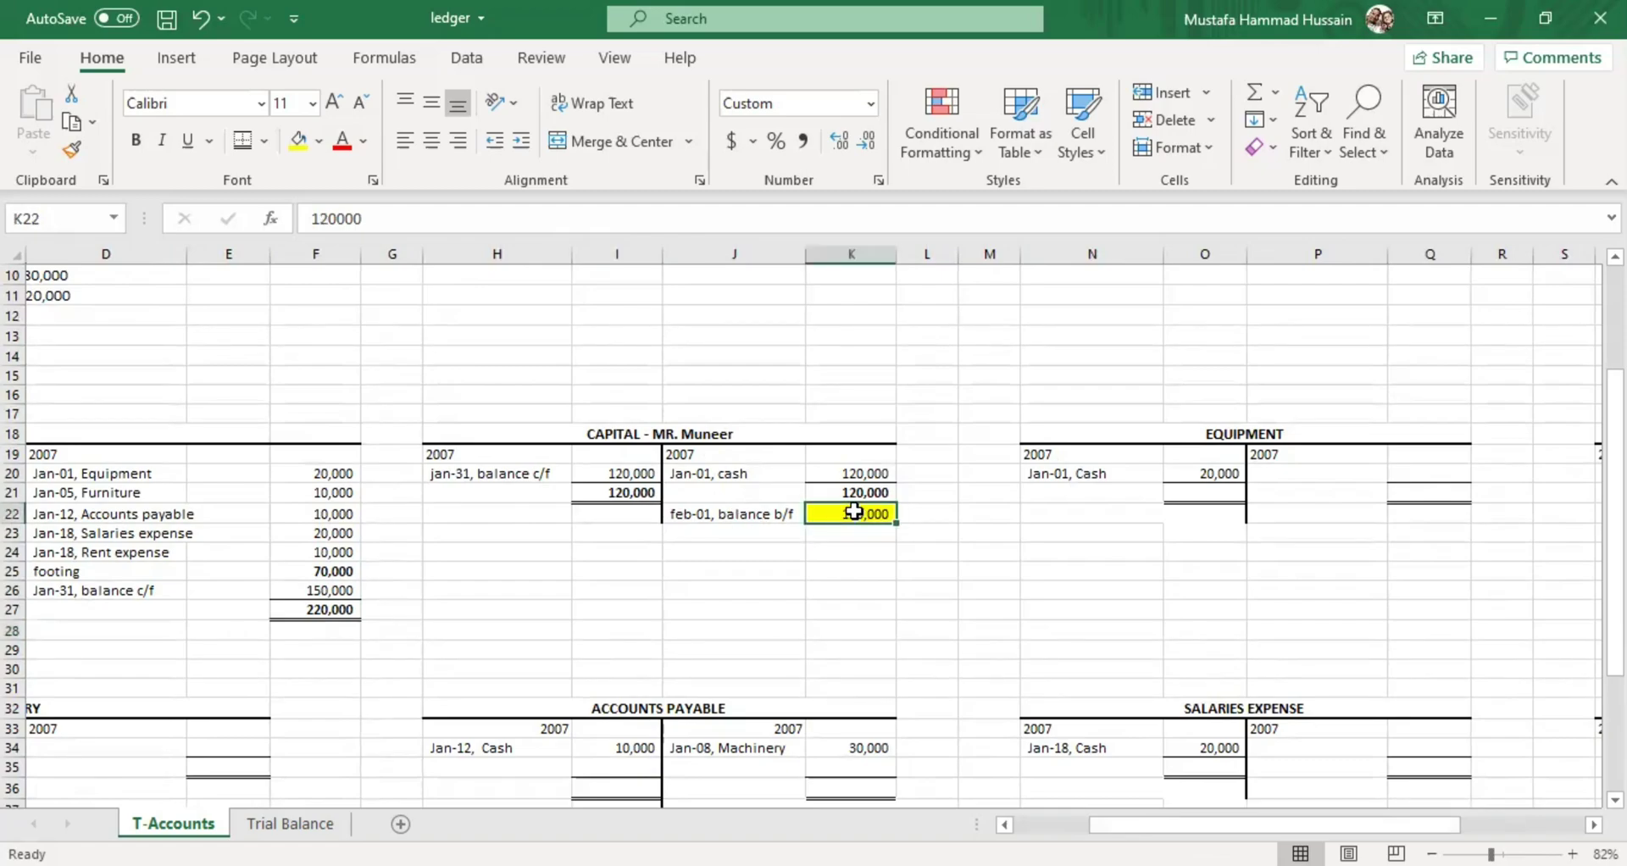
pyautogui.moveTo(1170, 825); pyautogui.dragTo(1285, 827)
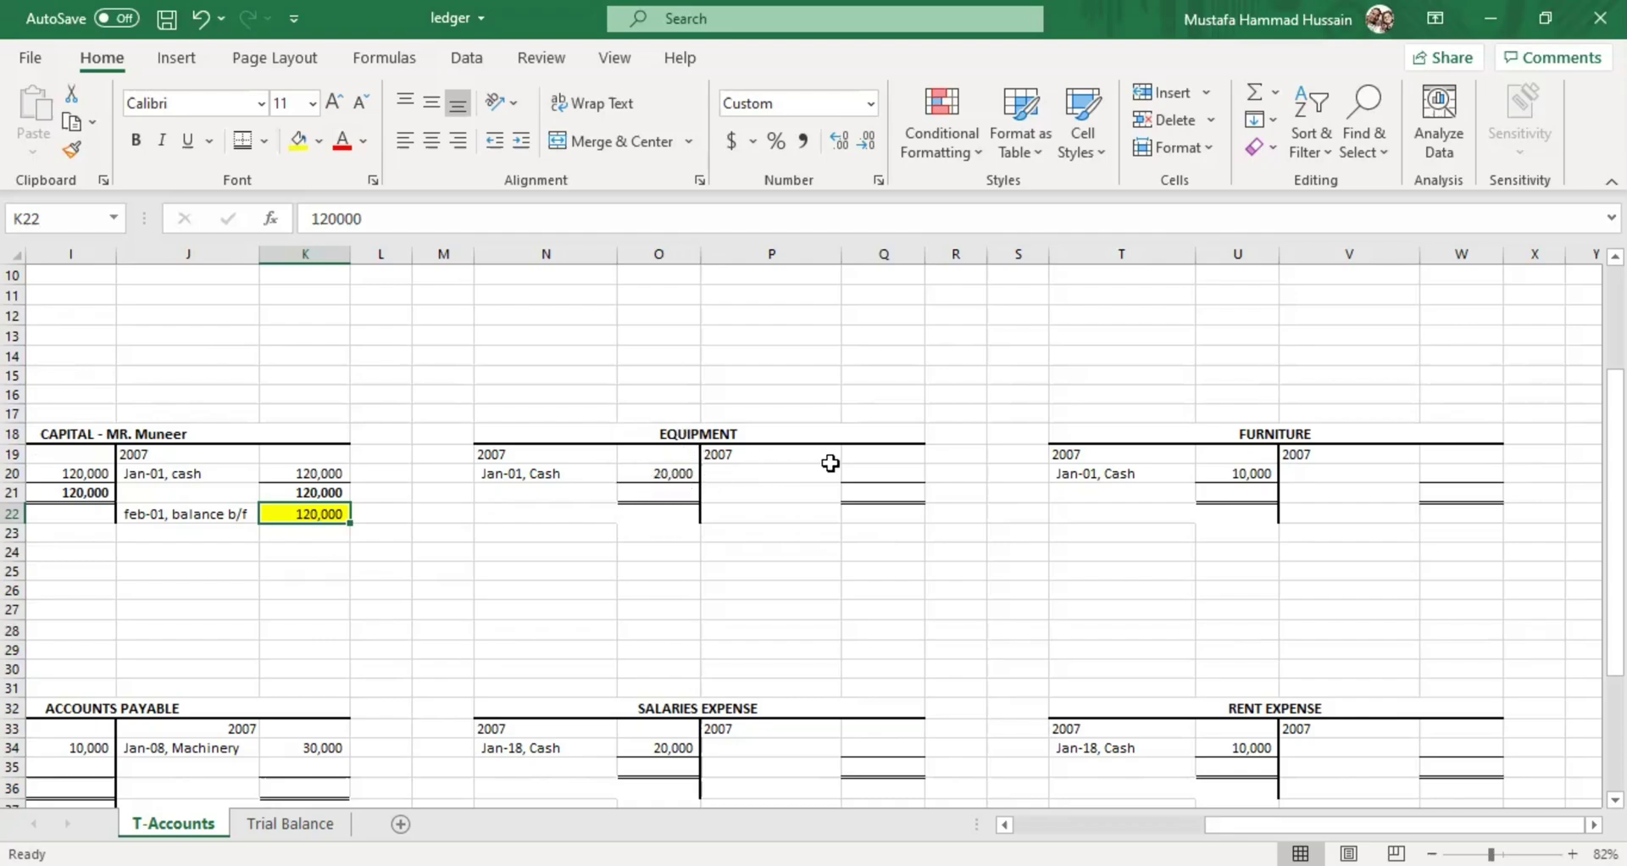
# Enter the Equipment account's totals of 20,000 in O21 and Q21
pyautogui.click(671, 491)
pyautogui.write('20000')
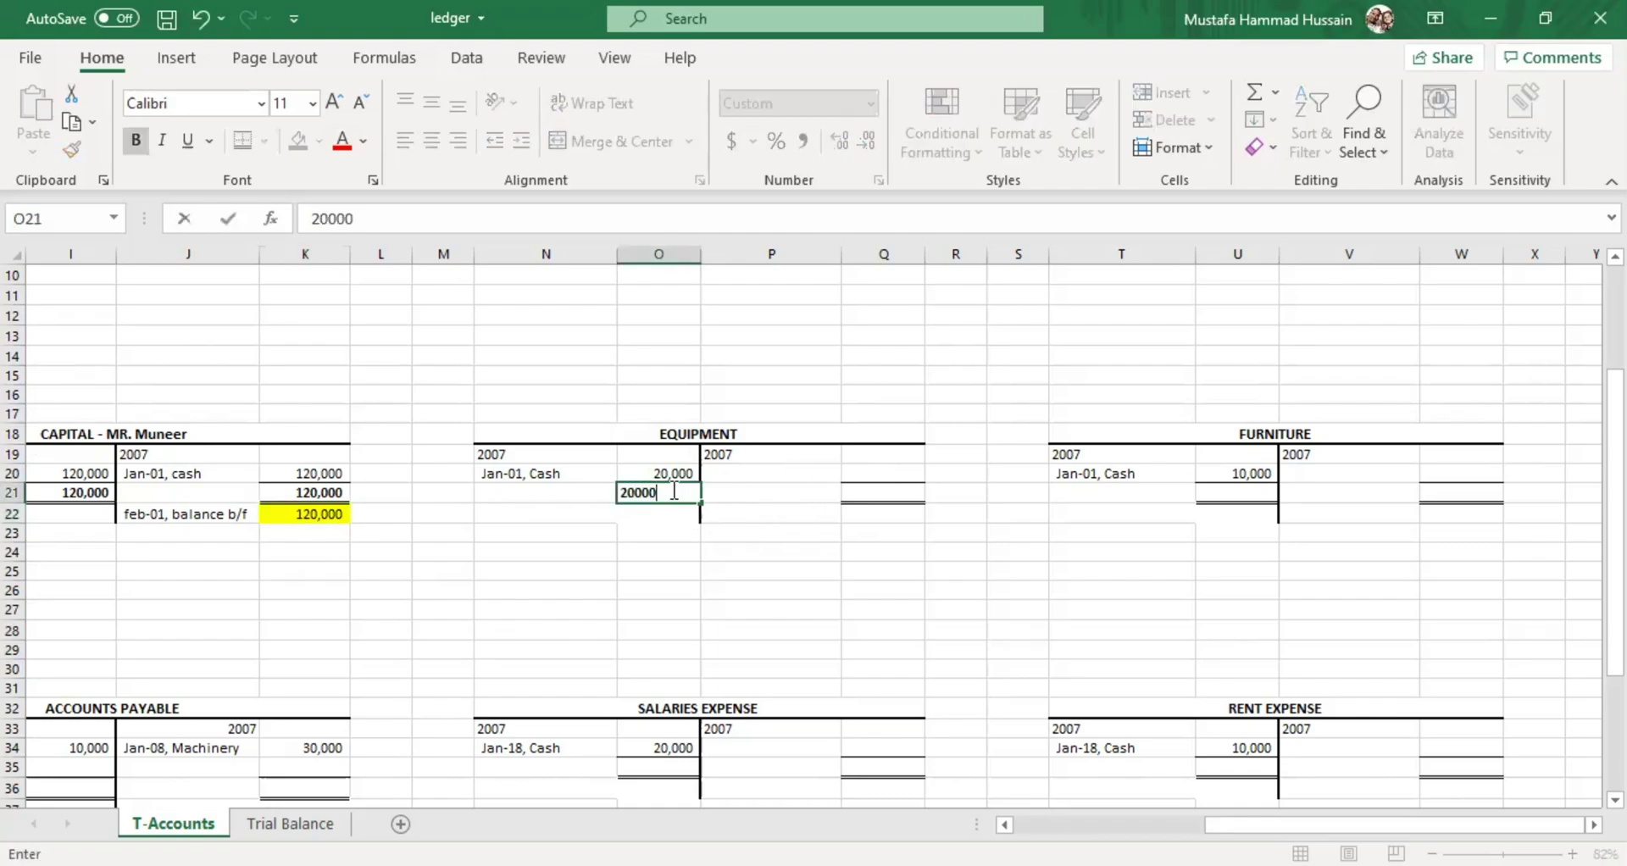
pyautogui.click(853, 494)
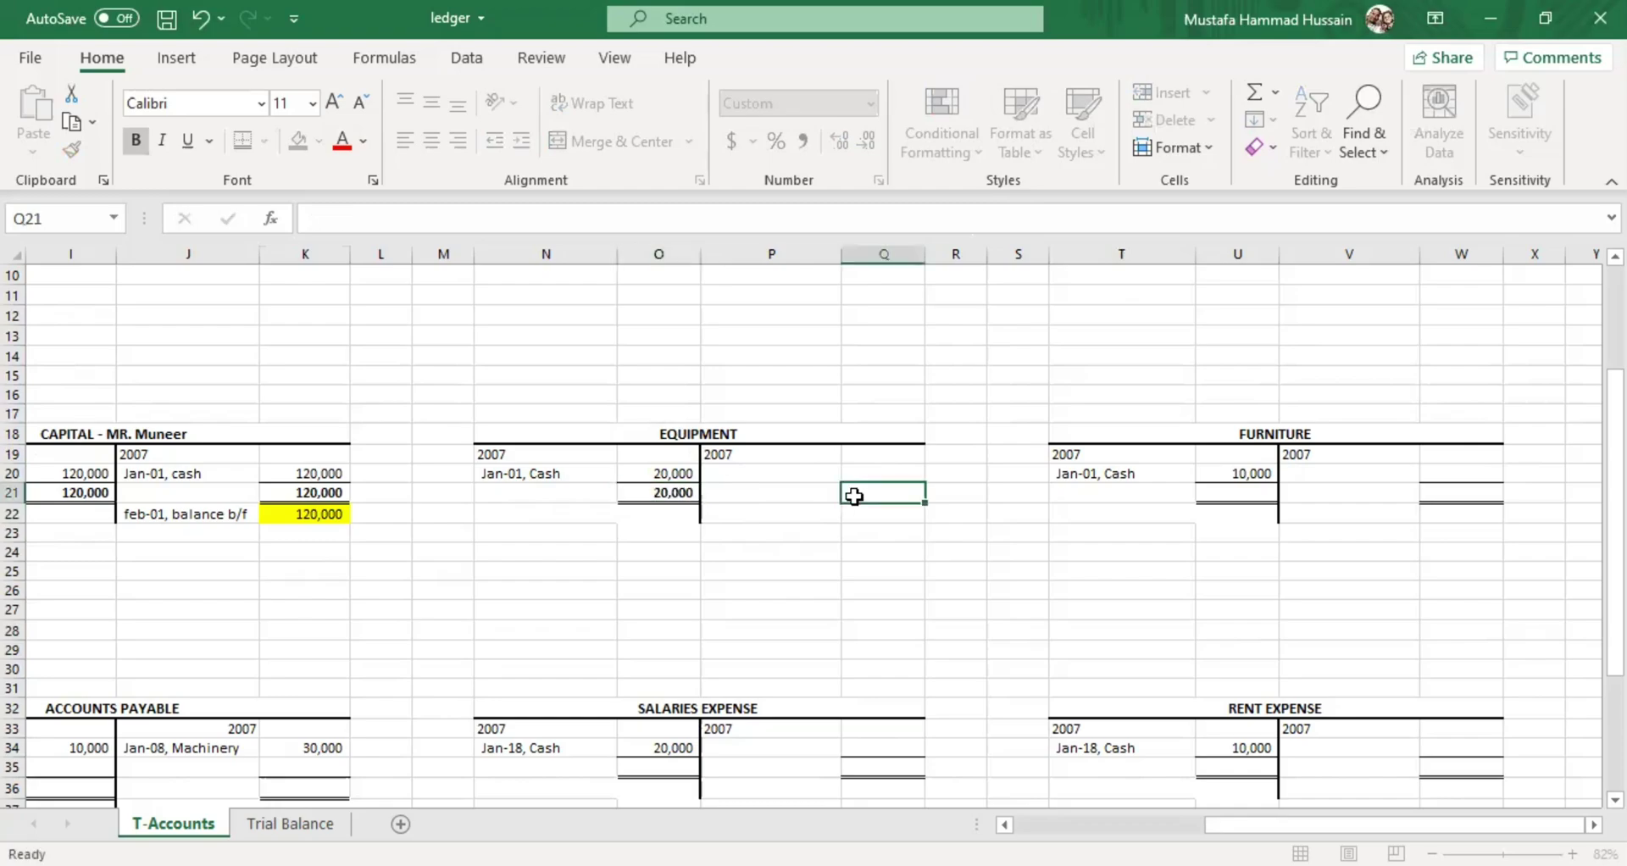
pyautogui.write('20000')
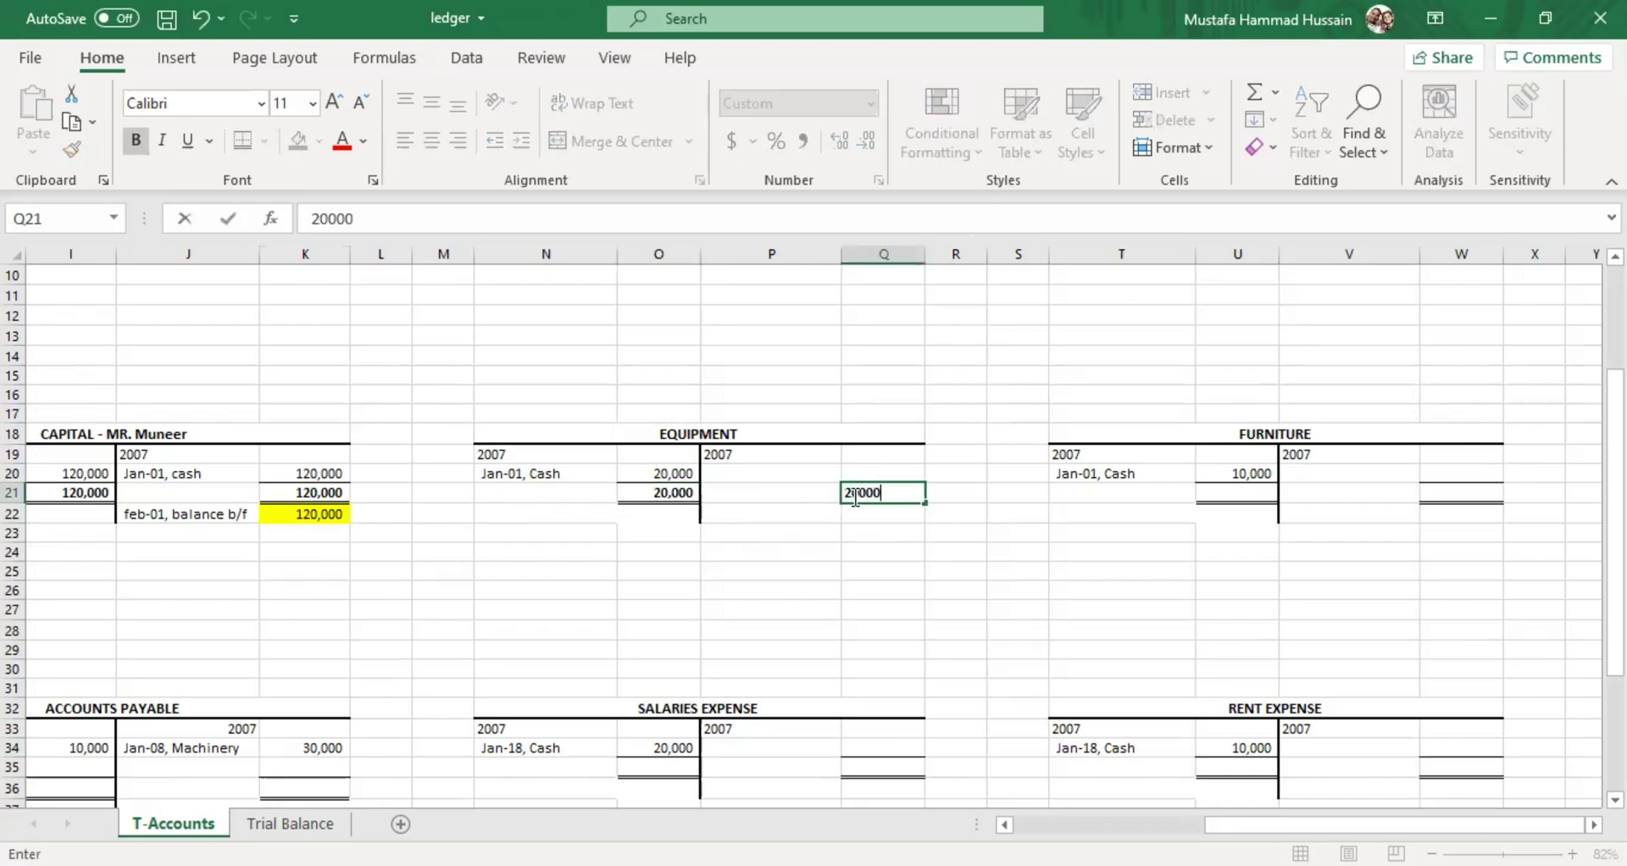
pyautogui.click(793, 549)
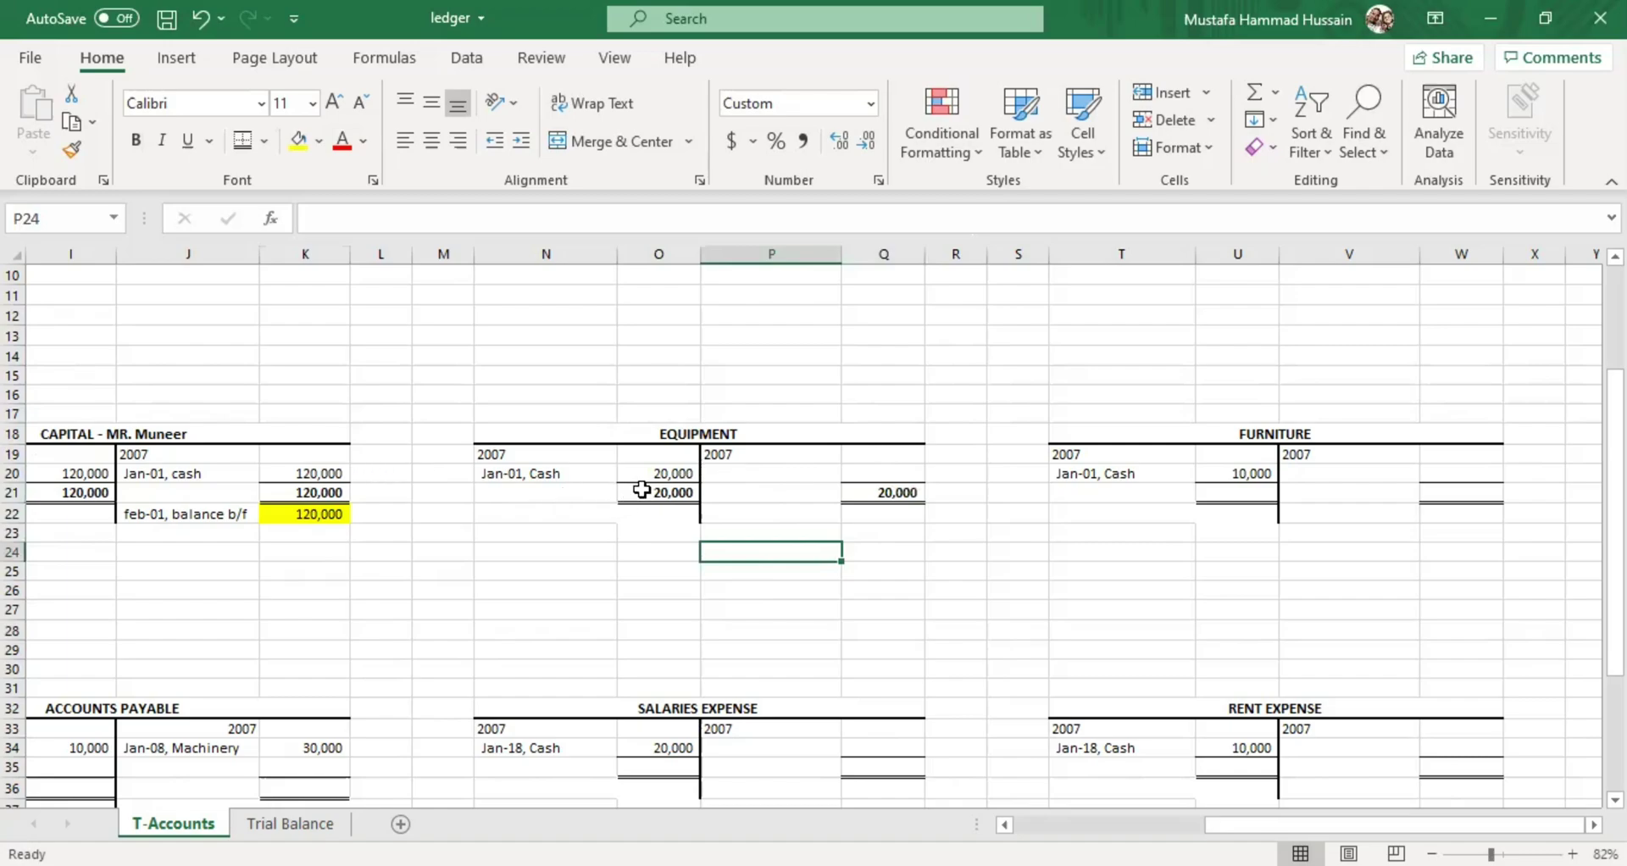
# Enter "jan-31, balance c/f" in P20 and 20,000 in Q20 on the Equipment account's credit side
pyautogui.click(682, 433)
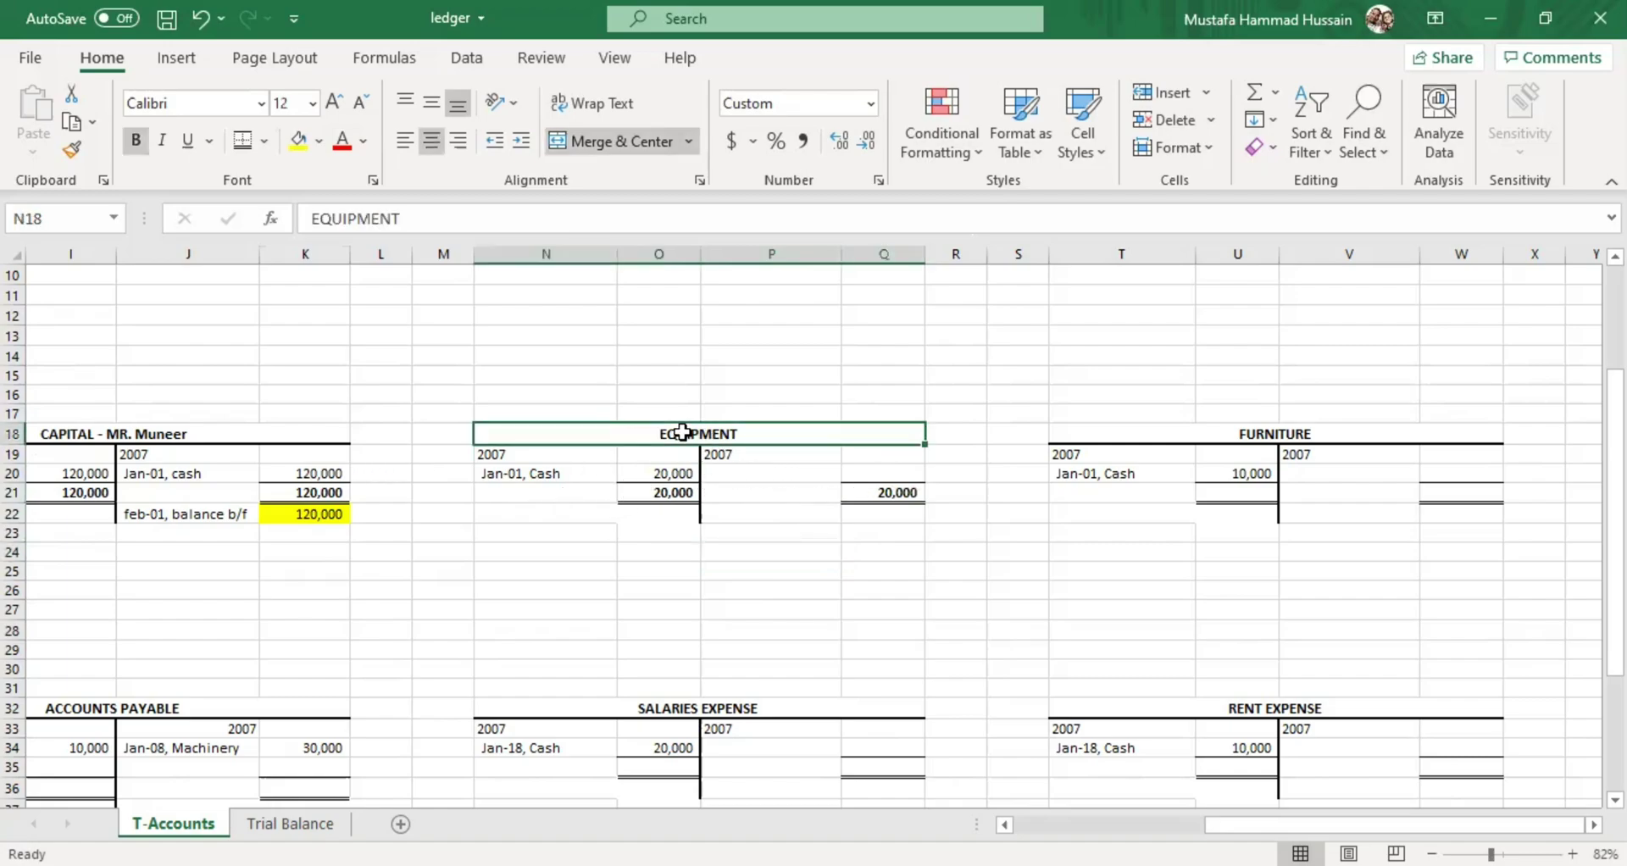
pyautogui.click(651, 471)
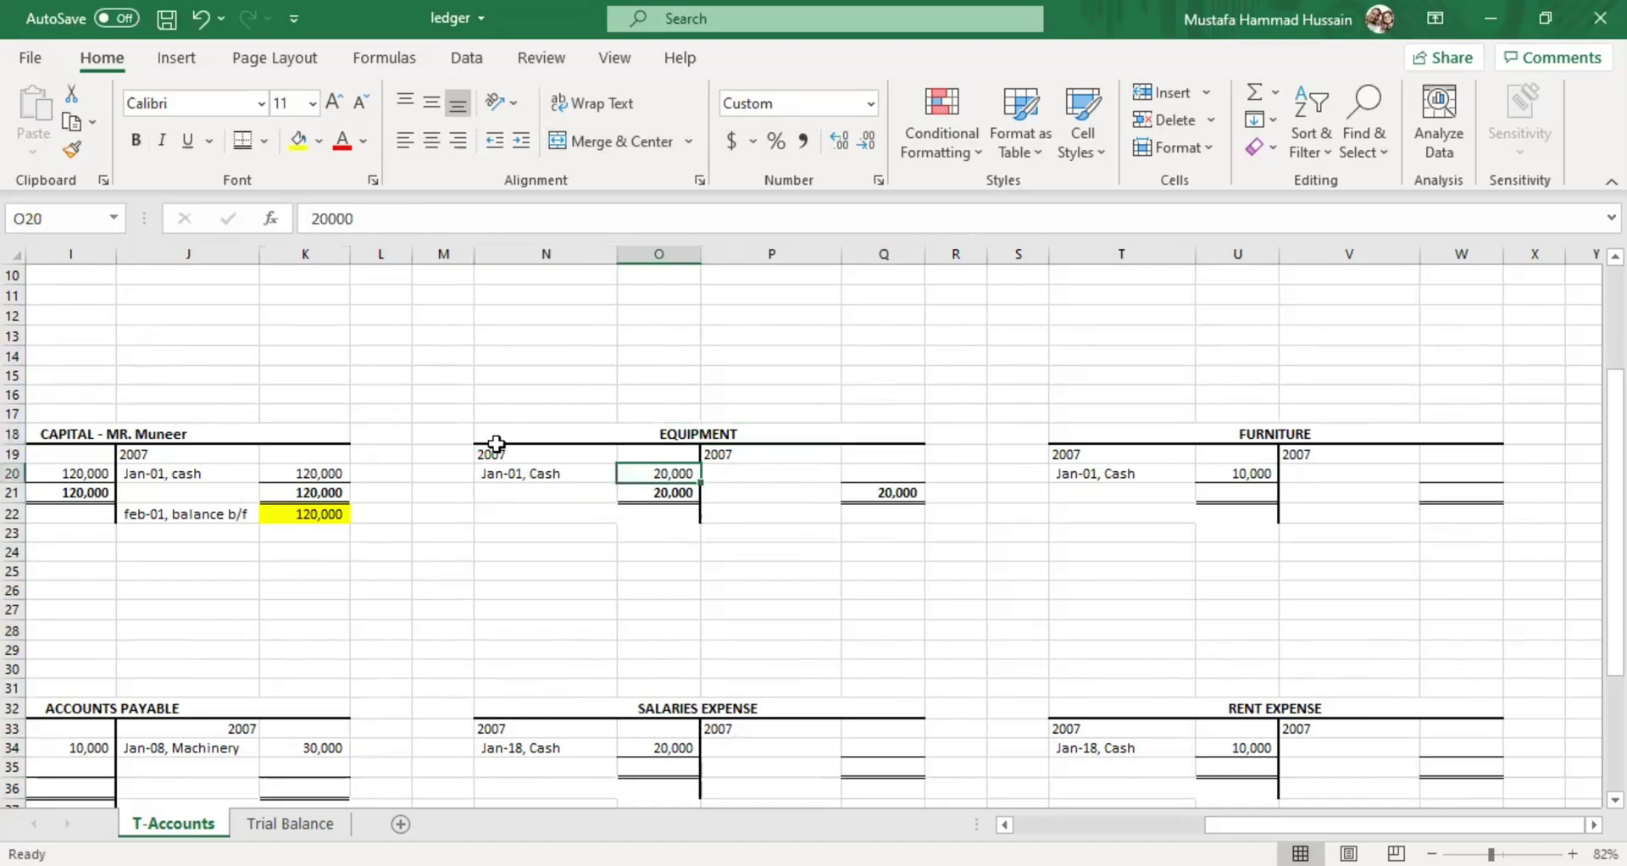
pyautogui.moveTo(492, 453); pyautogui.dragTo(657, 490)
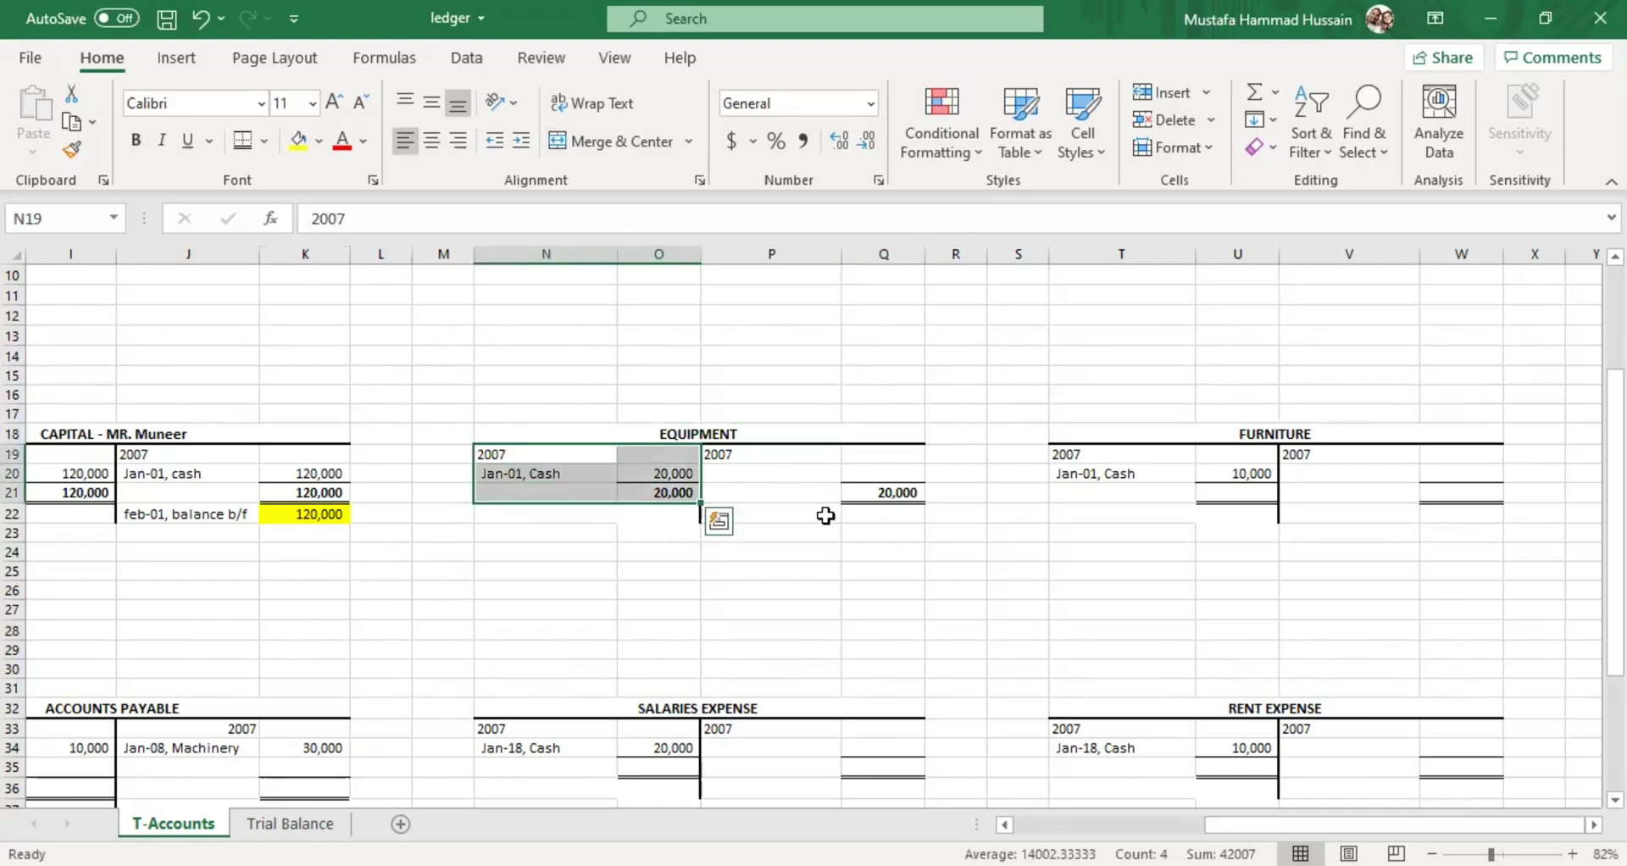
pyautogui.click(772, 479)
pyautogui.hotkey('ctrl', 'Down')
pyautogui.click(771, 478)
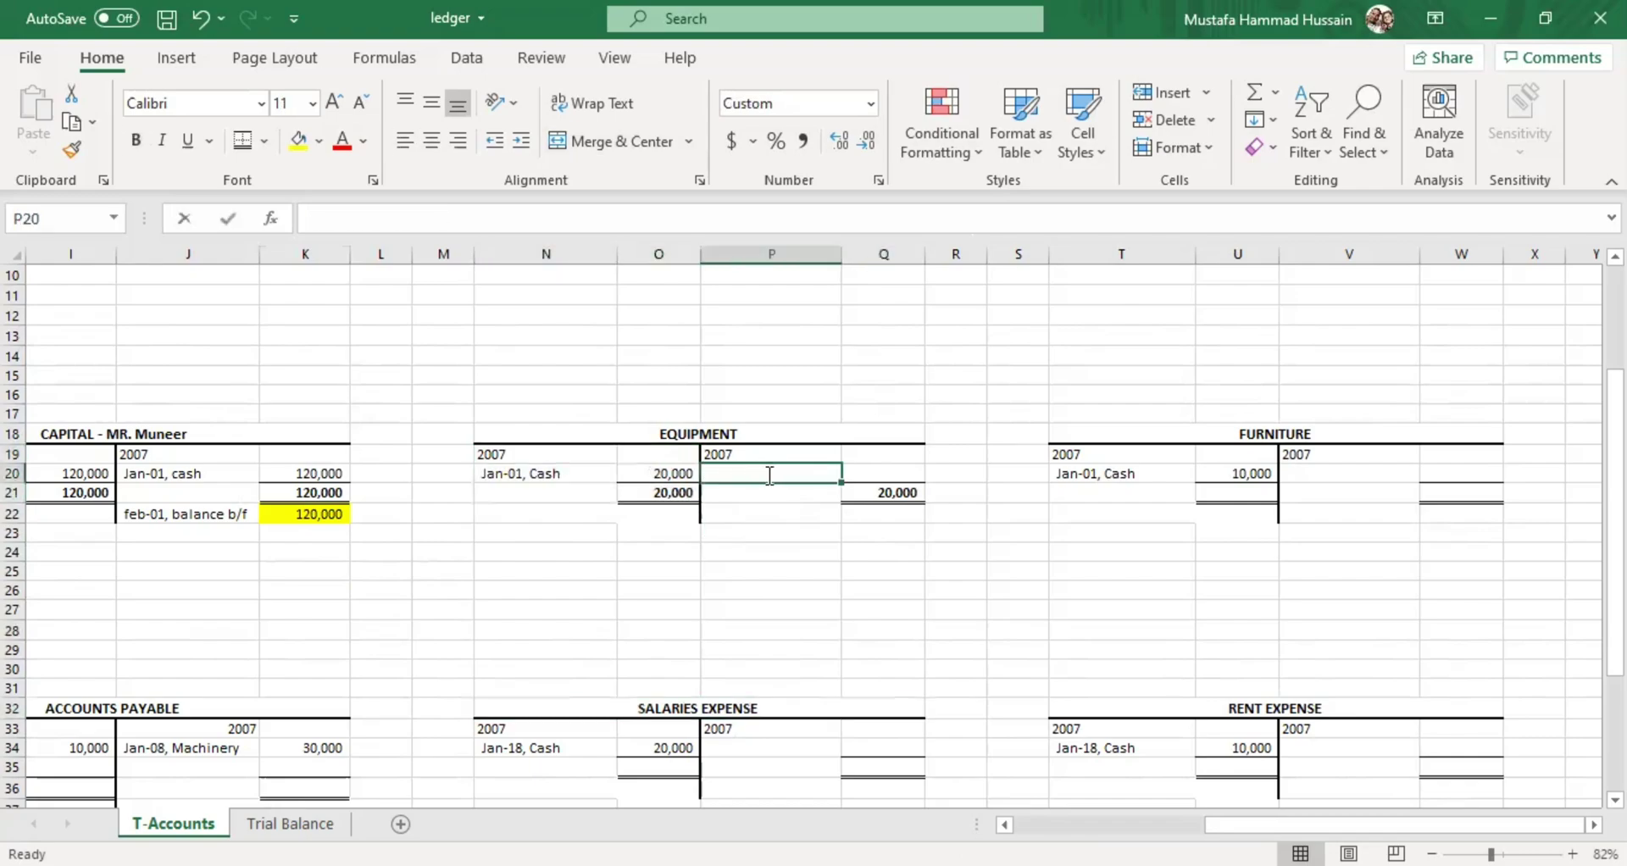
pyautogui.doubleClick(770, 476)
pyautogui.write('jan-31,')
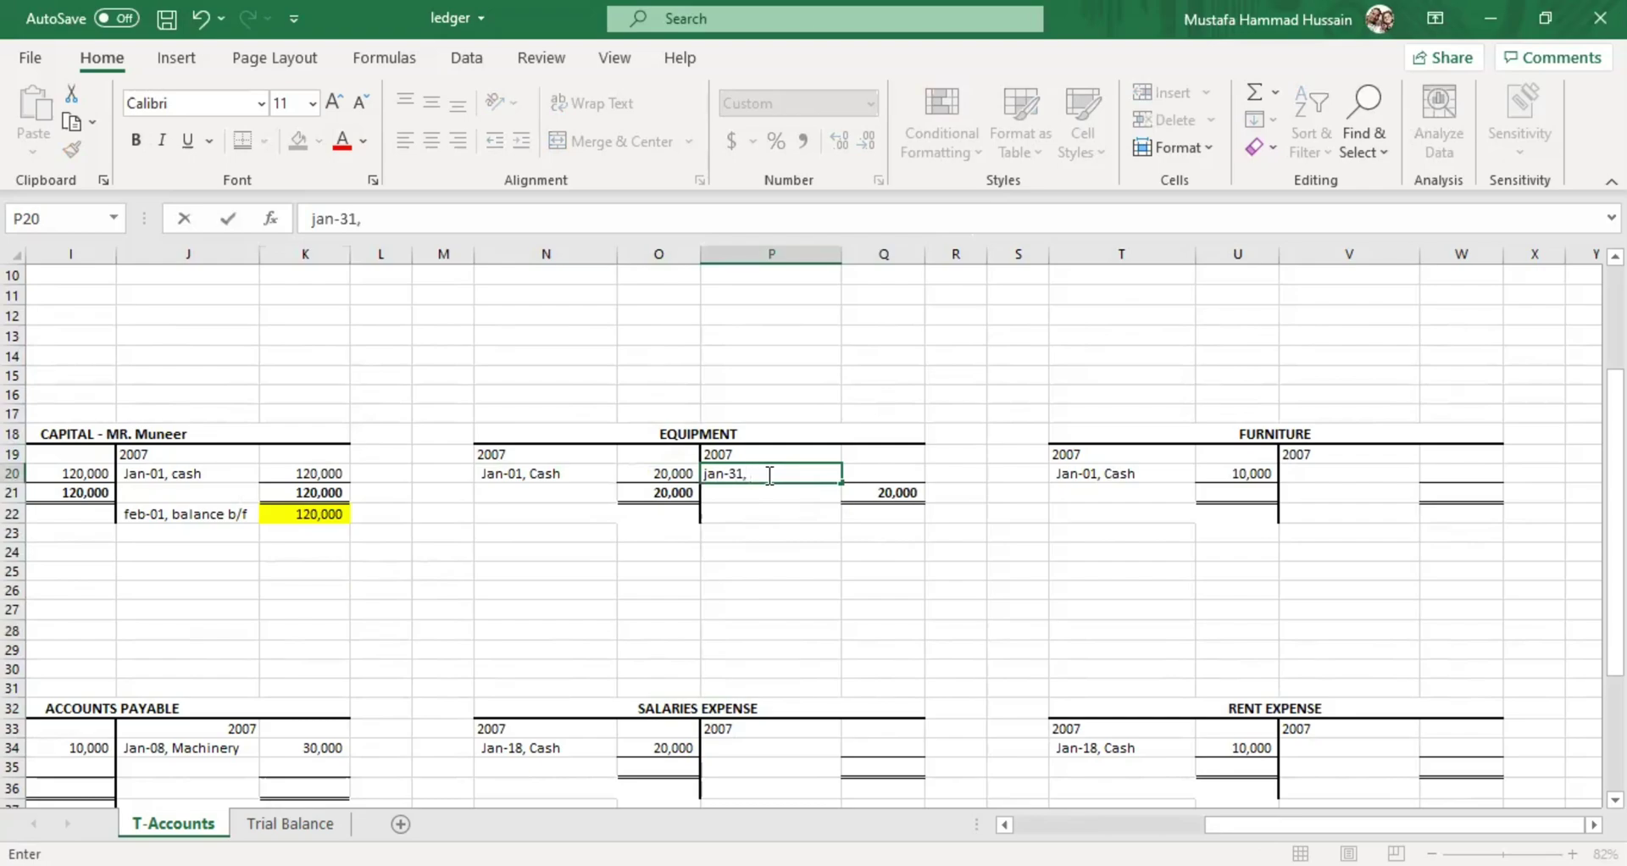
pyautogui.write('balance c/f')
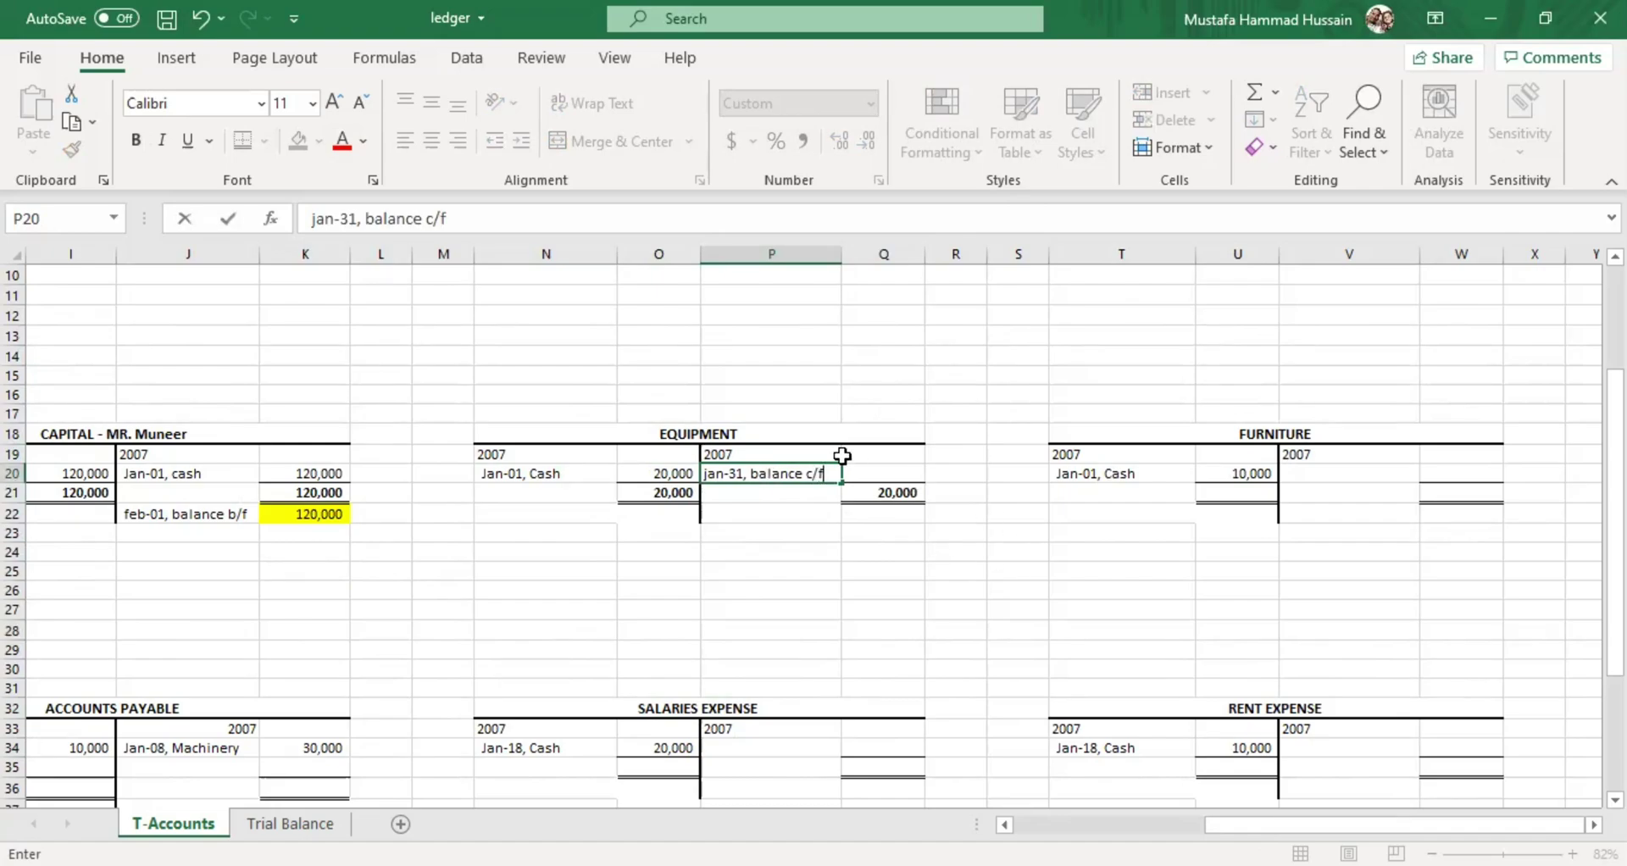
pyautogui.click(863, 473)
pyautogui.write('20000')
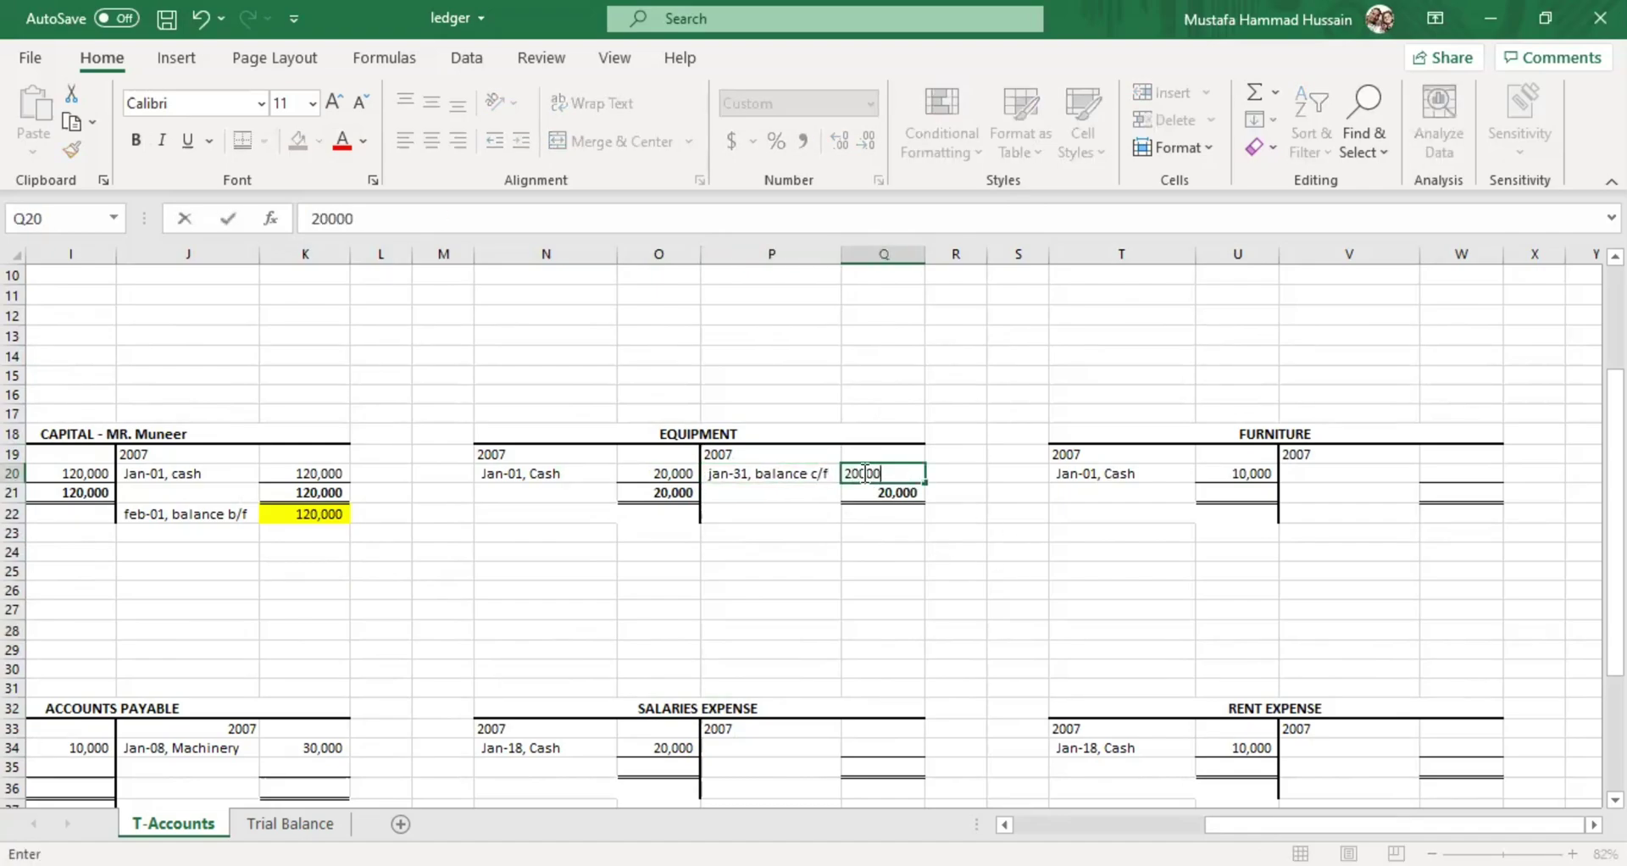
pyautogui.click(756, 555)
# Enter "feb-01, balance b/f" in N22 and 20,000 in O22 of the Equipment account, and fill O22 yellow
pyautogui.click(563, 511)
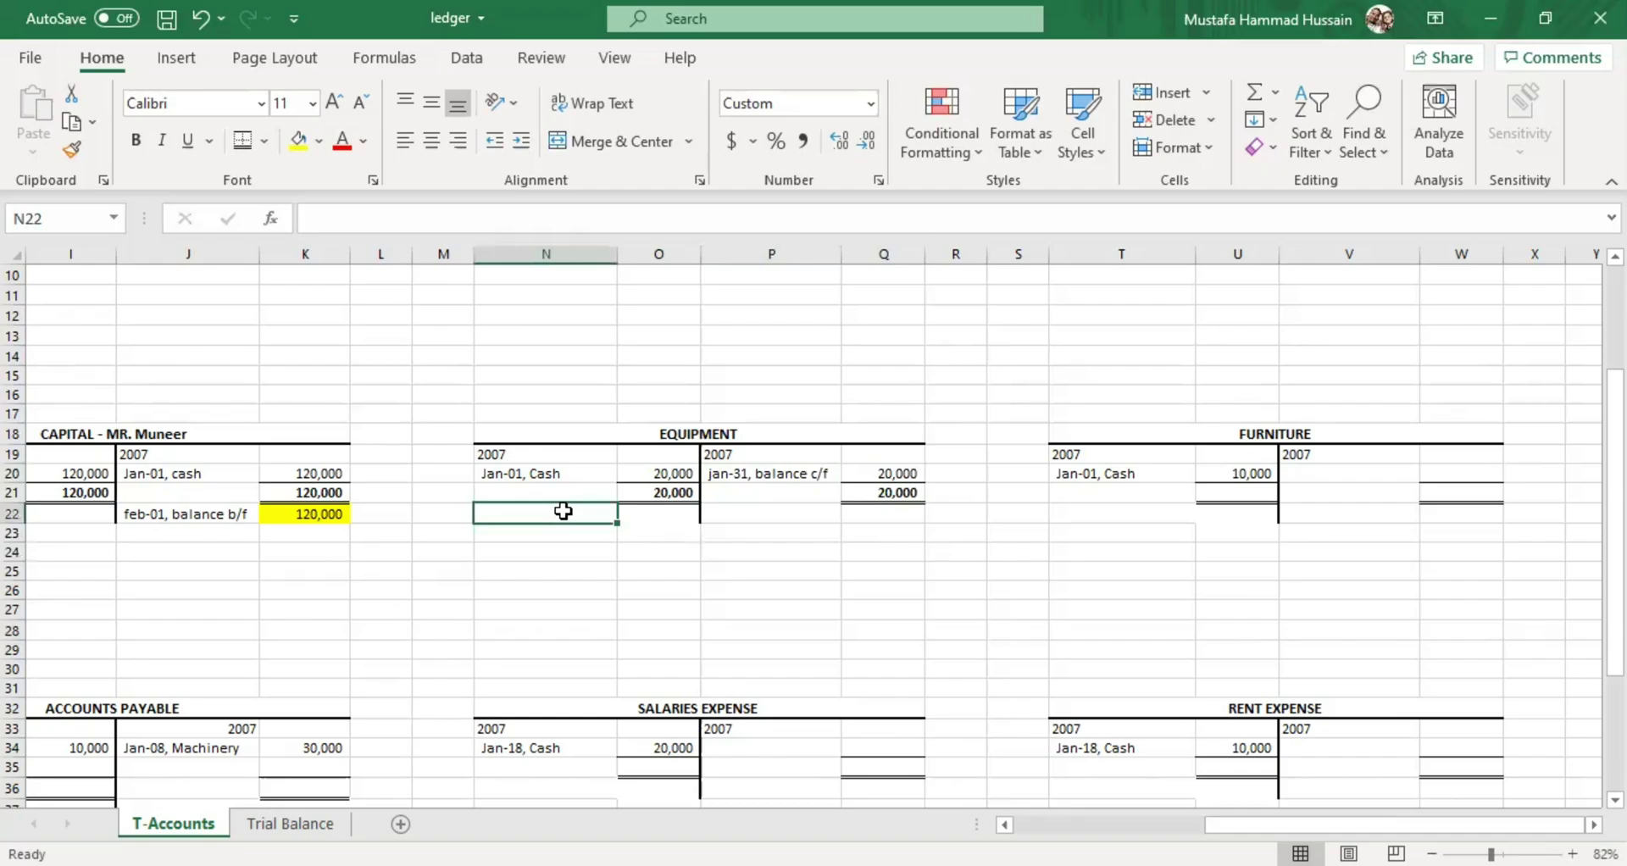
pyautogui.write('feb-01,')
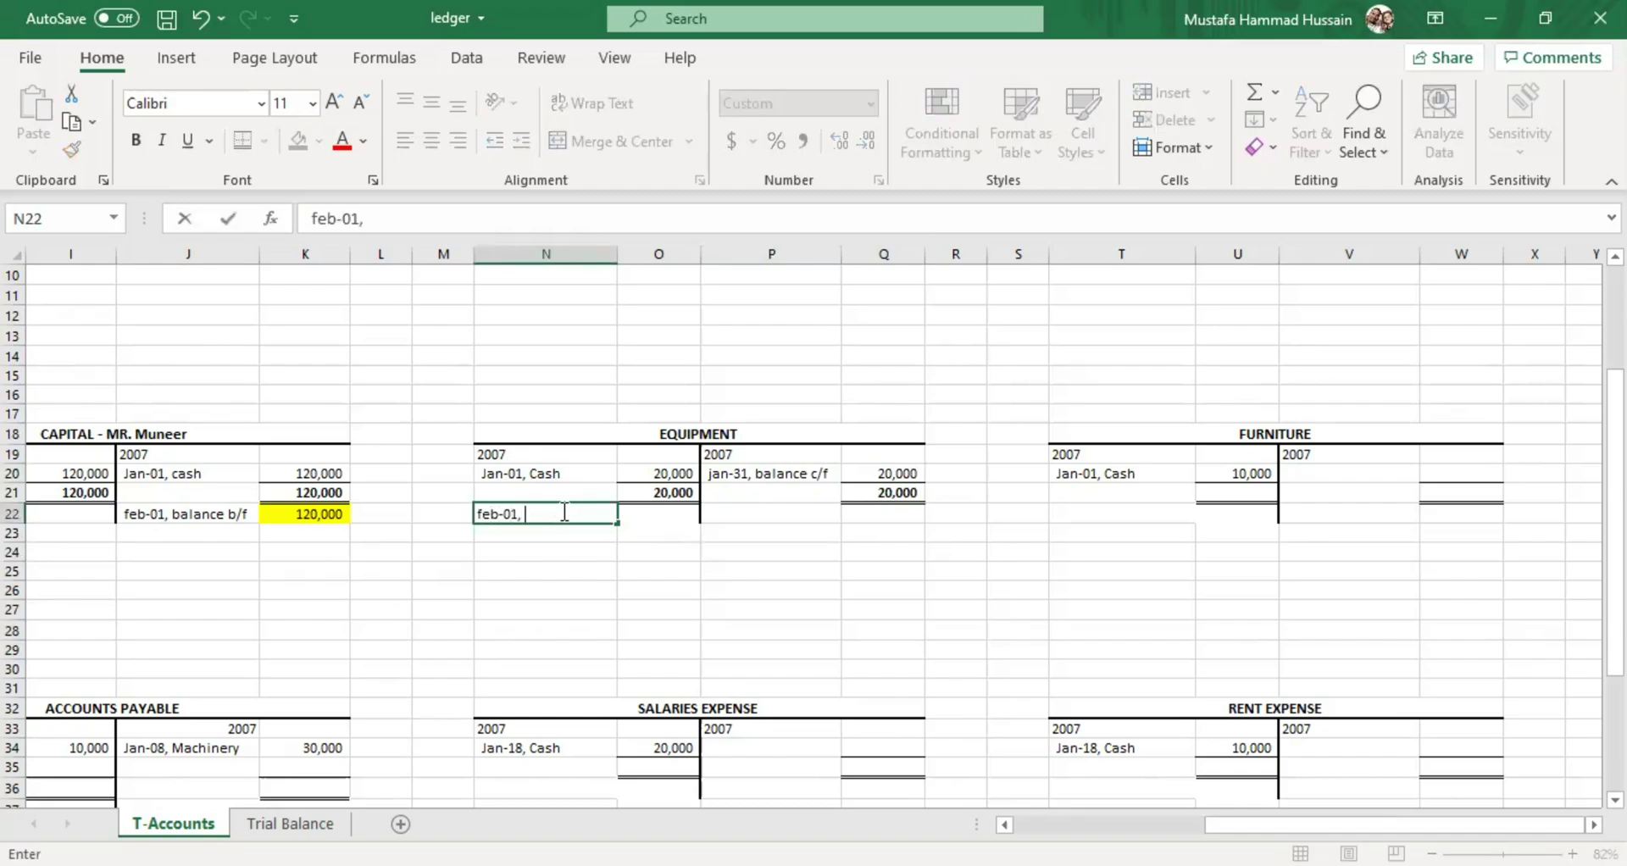
pyautogui.write(' balance b/f')
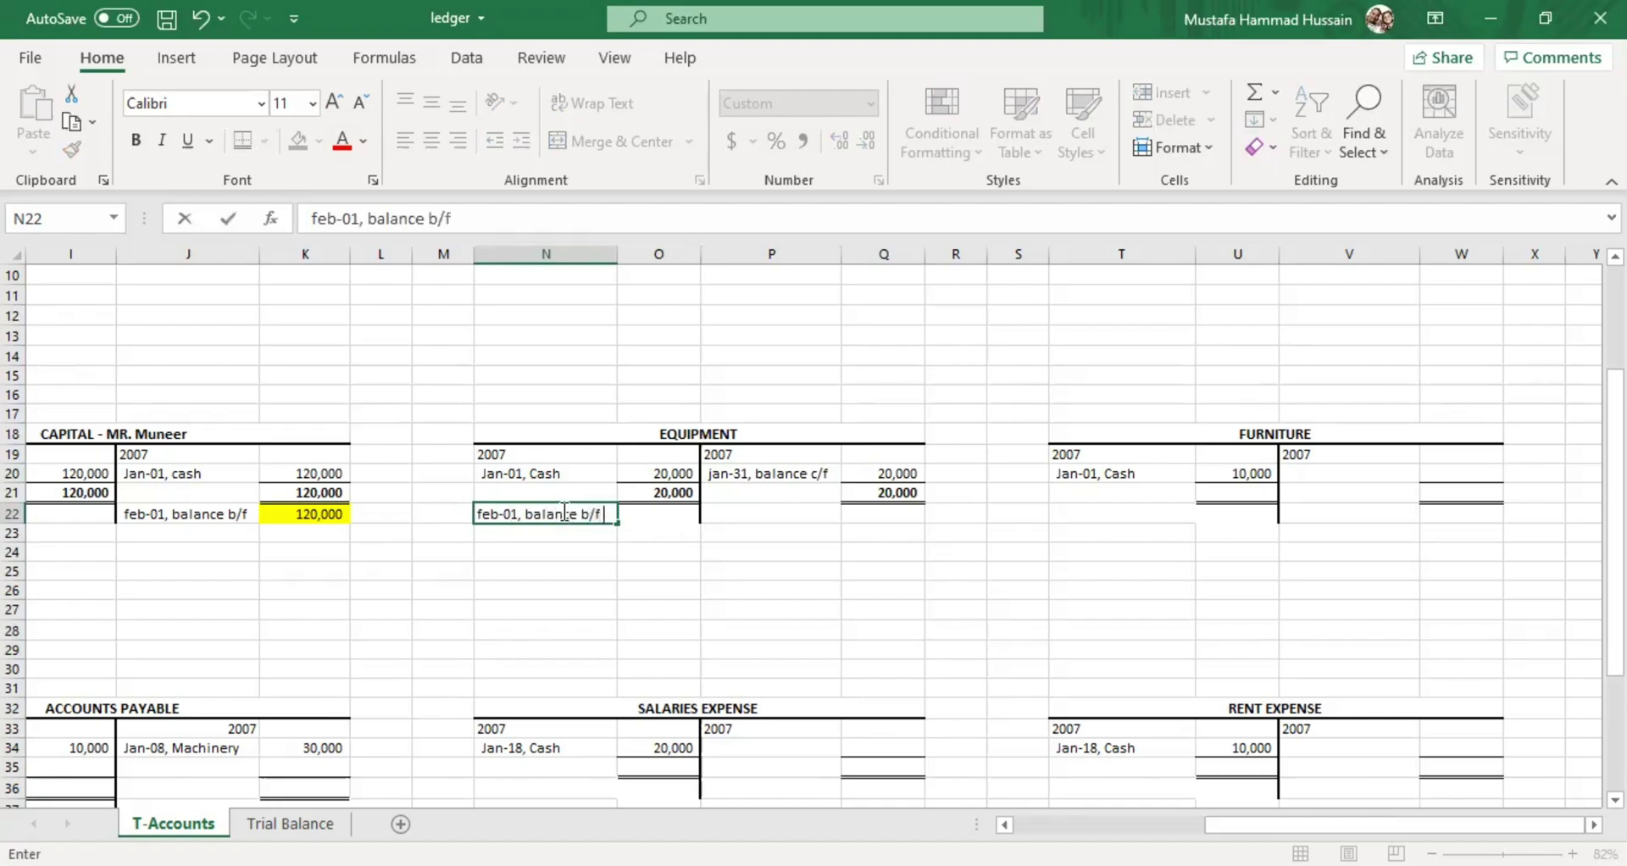
pyautogui.click(647, 513)
pyautogui.write('20000')
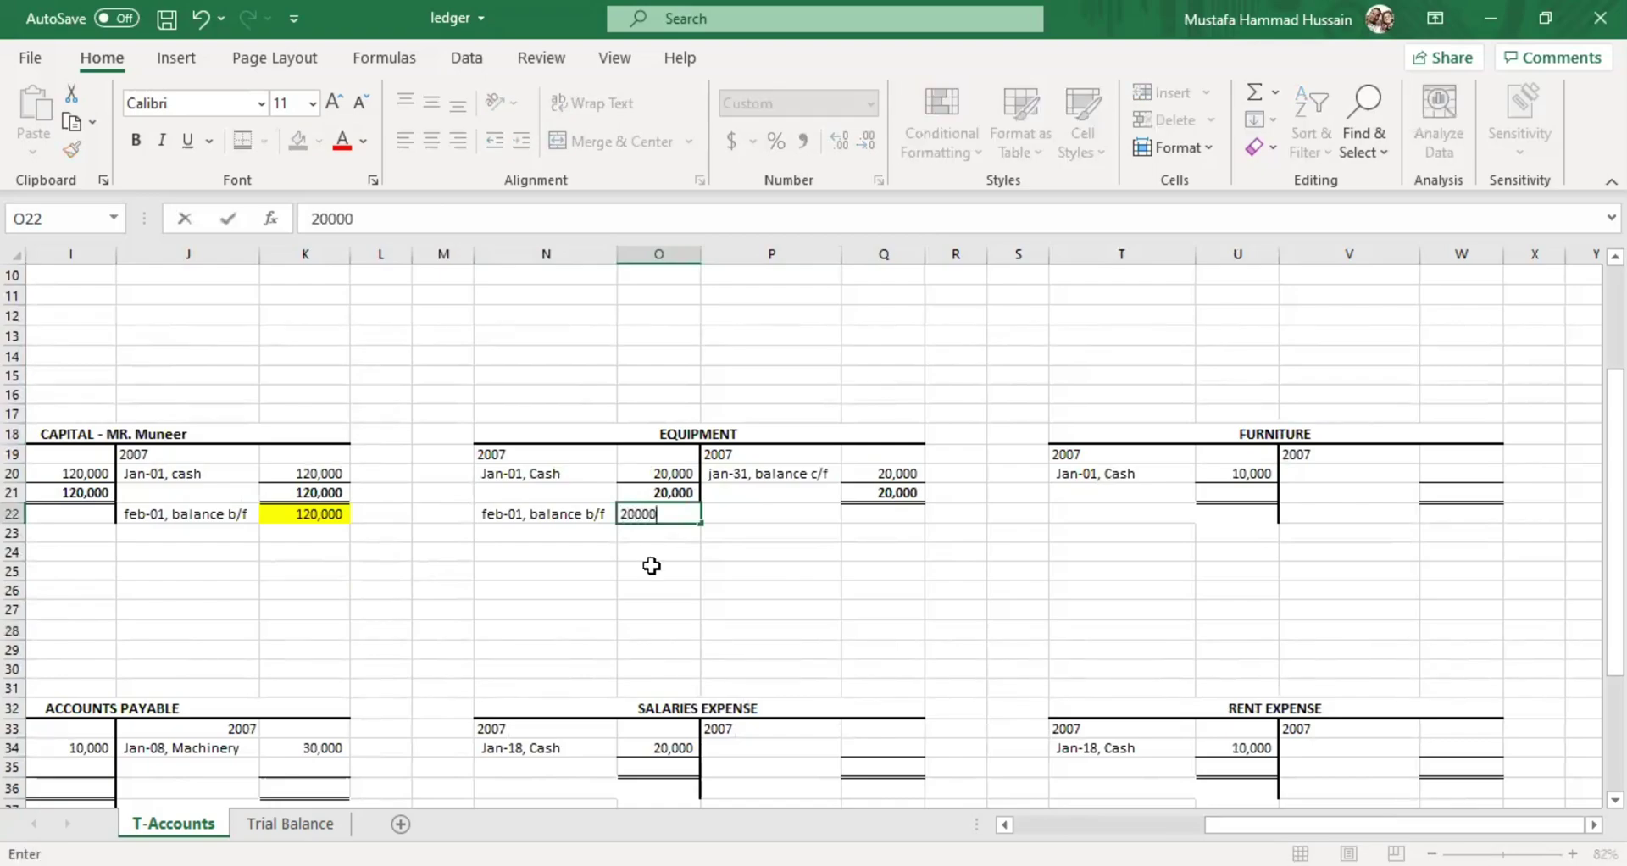
pyautogui.press('Return')
pyautogui.click(652, 513)
pyautogui.click(303, 149)
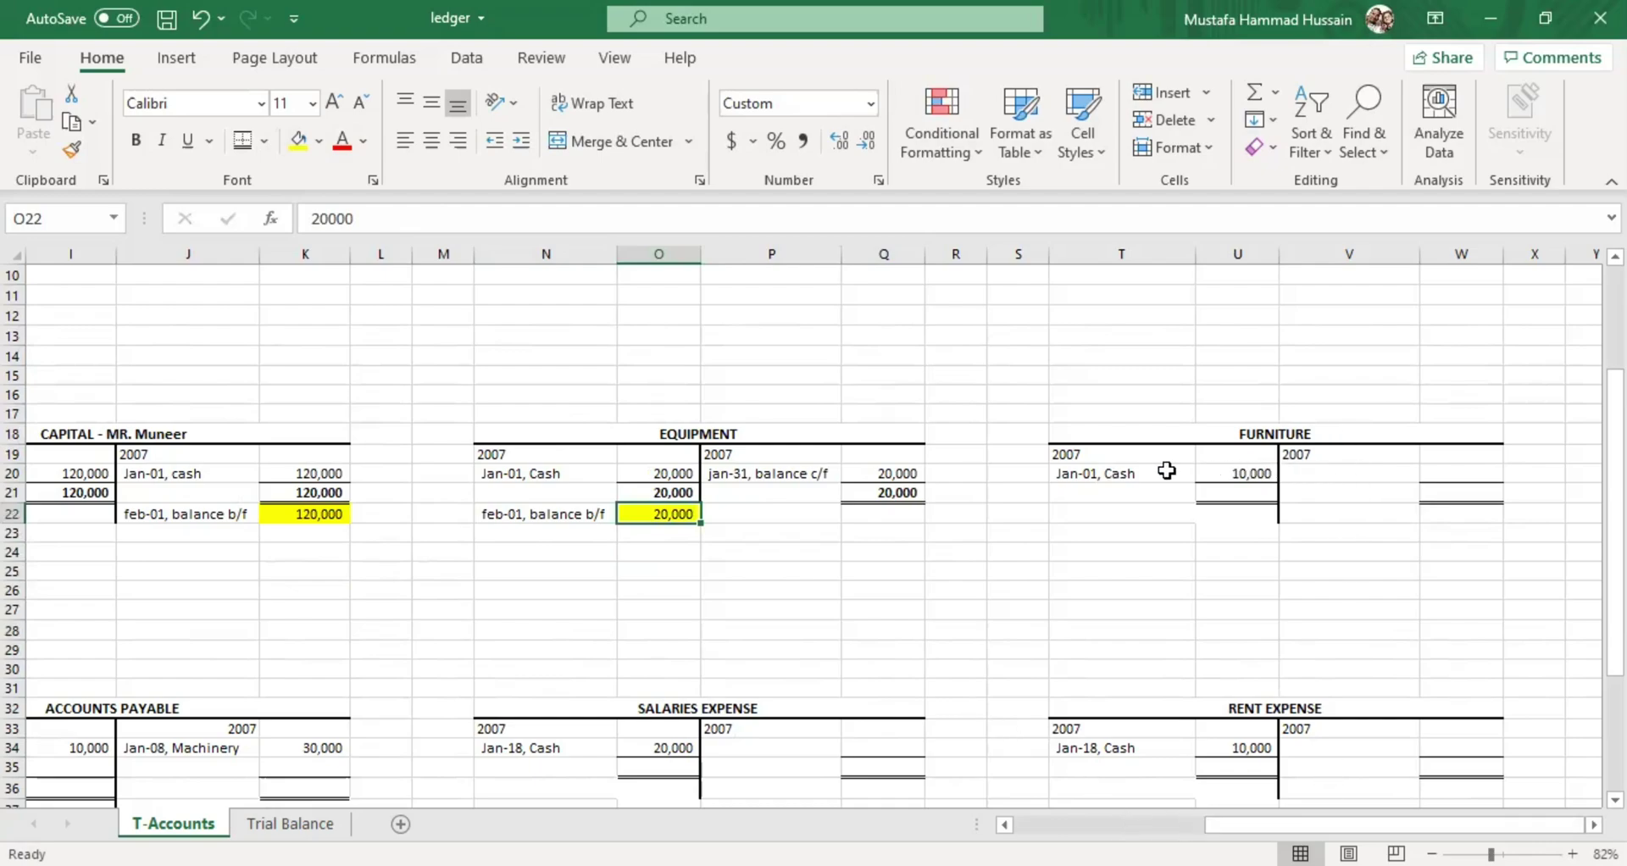
# Examine the Furniture account's debit entry in row 20 against its credit side in columns V and W
pyautogui.click(1125, 471)
pyautogui.click(1285, 434)
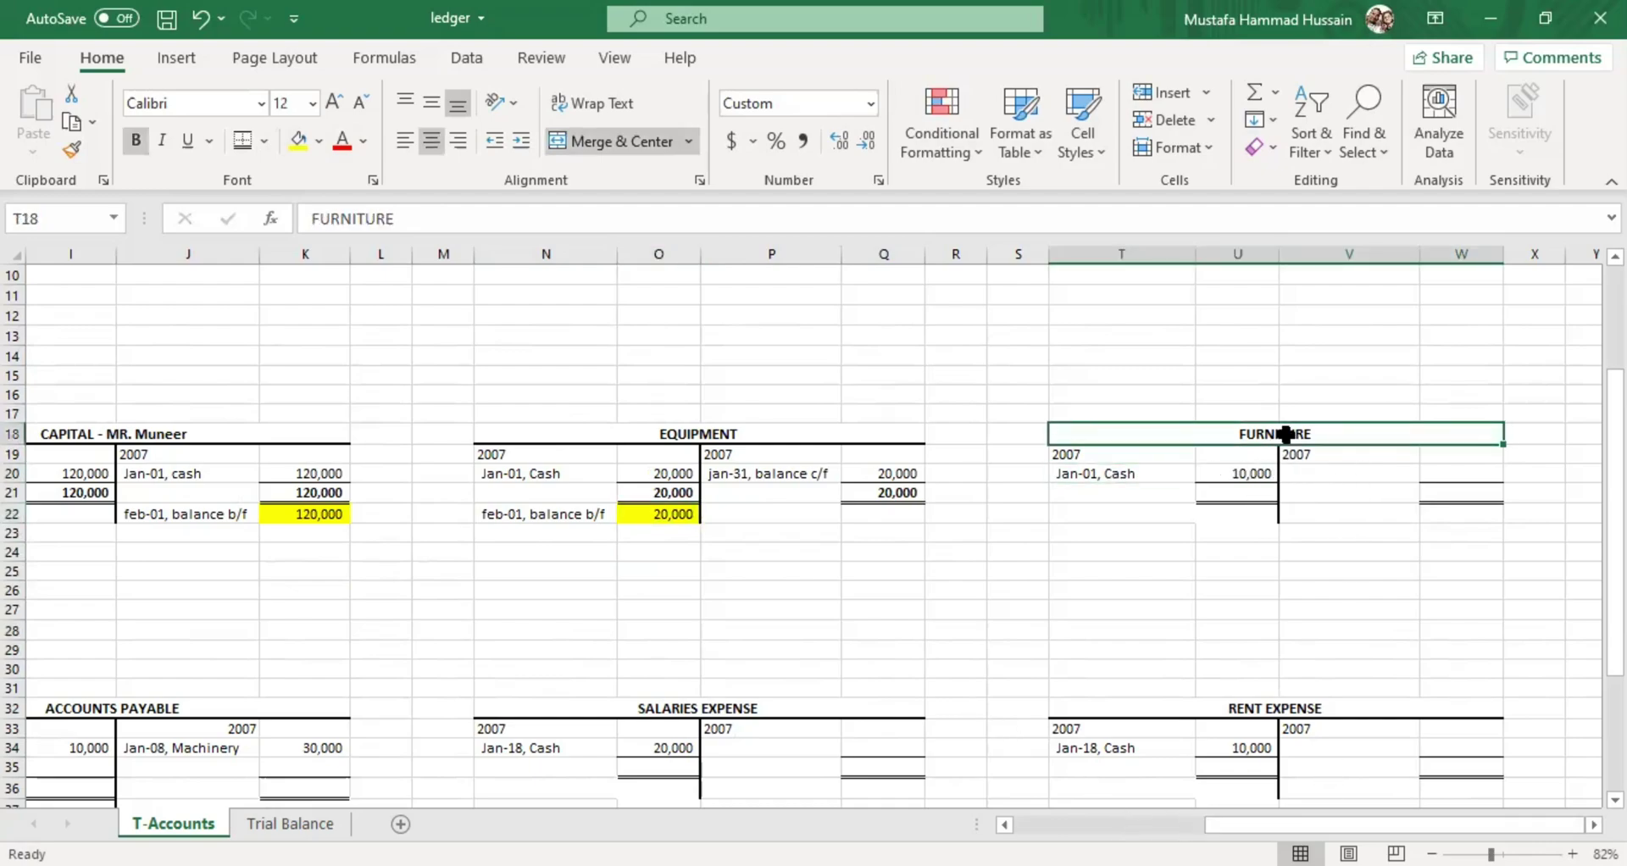
pyautogui.click(1237, 471)
pyautogui.click(1413, 474)
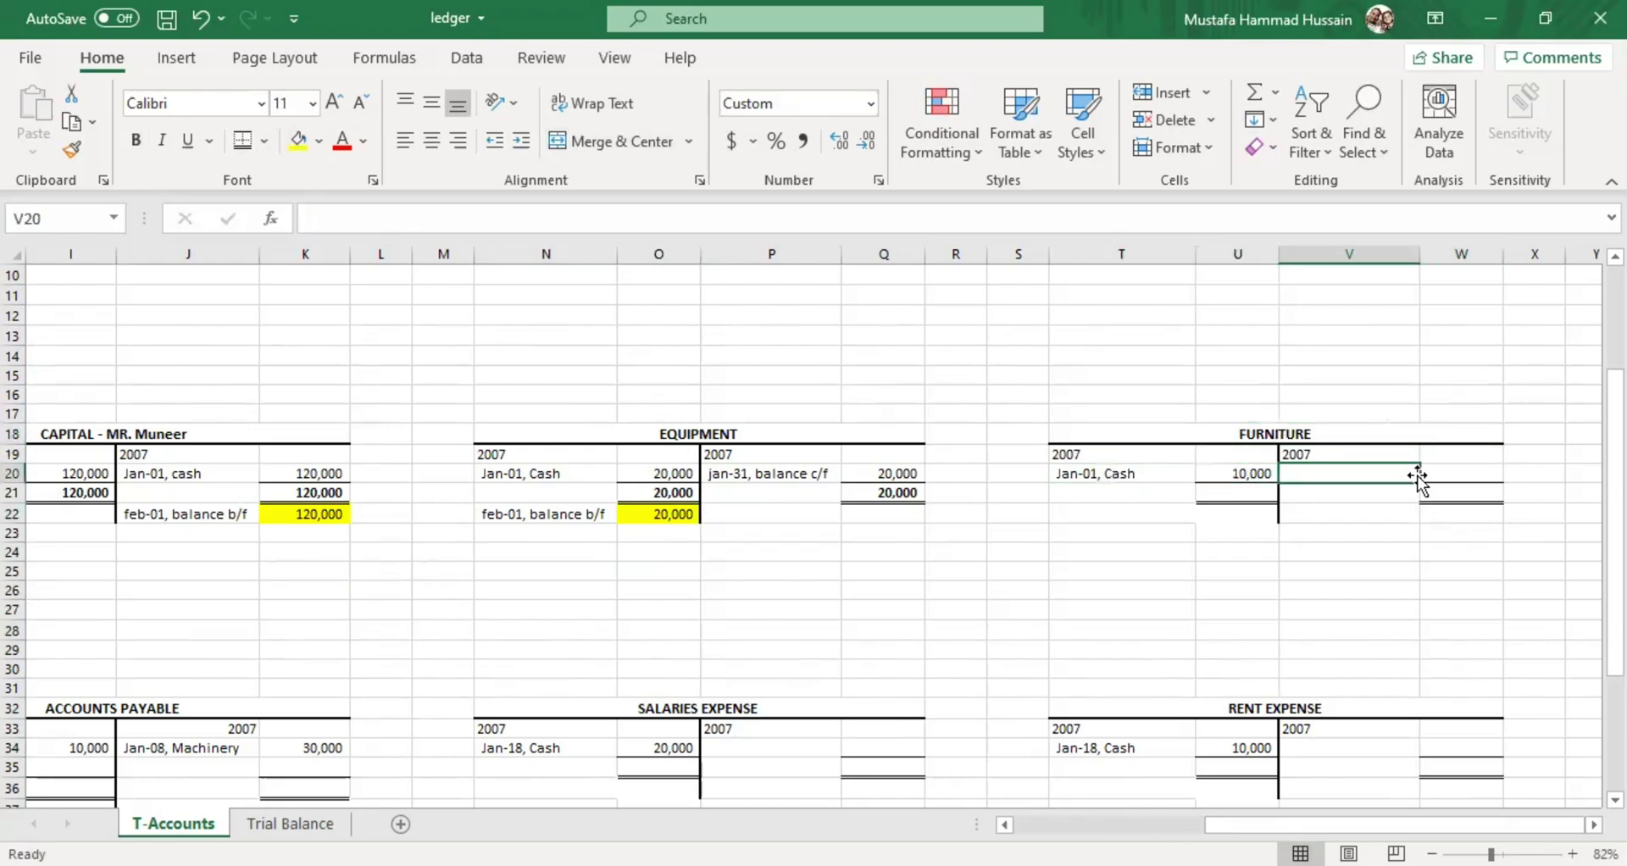
pyautogui.click(1446, 457)
pyautogui.click(1363, 455)
pyautogui.click(1363, 476)
pyautogui.click(1486, 492)
pyautogui.doubleClick(1309, 471)
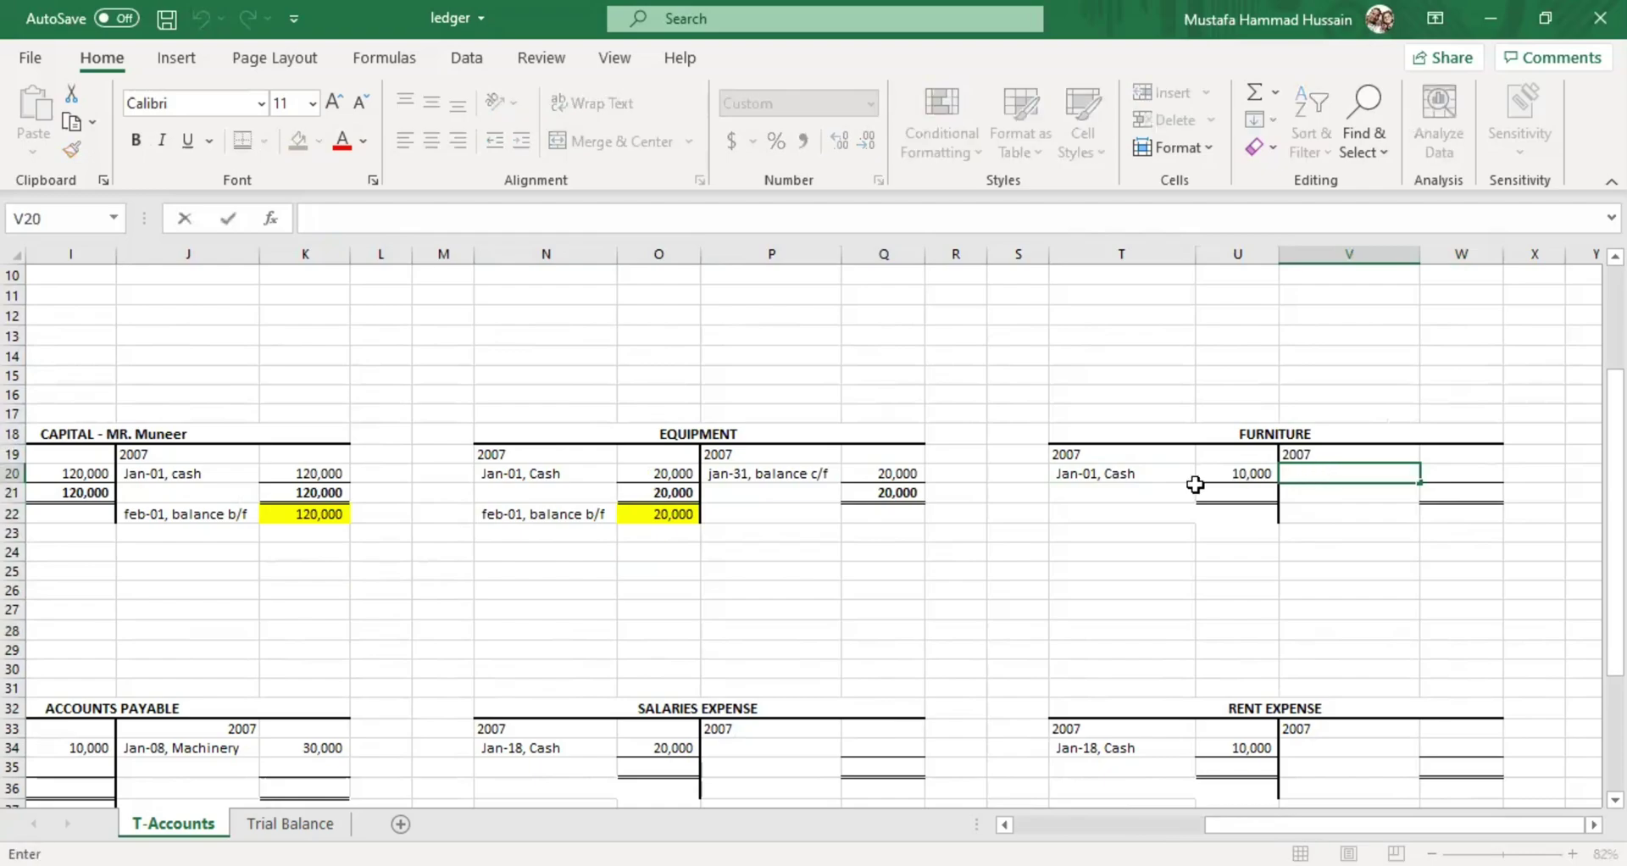
# Enter the Furniture account's totals of 10,000 in U21 and W21
pyautogui.click(1196, 486)
pyautogui.write('1')
pyautogui.write('0,00')
pyautogui.write('0000')
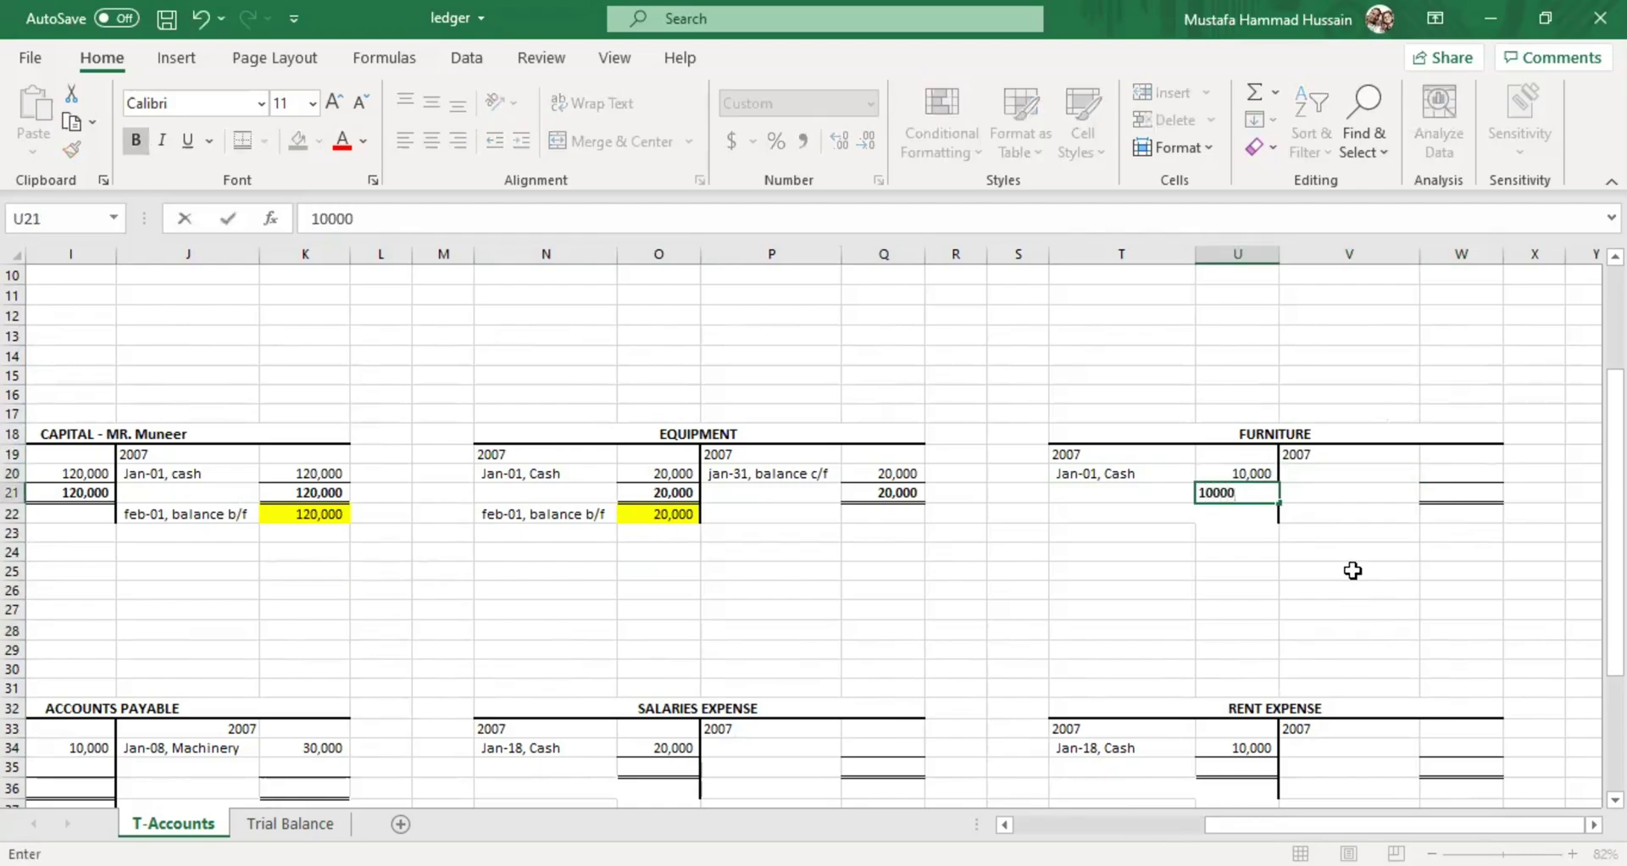
pyautogui.click(1486, 491)
pyautogui.write('10000')
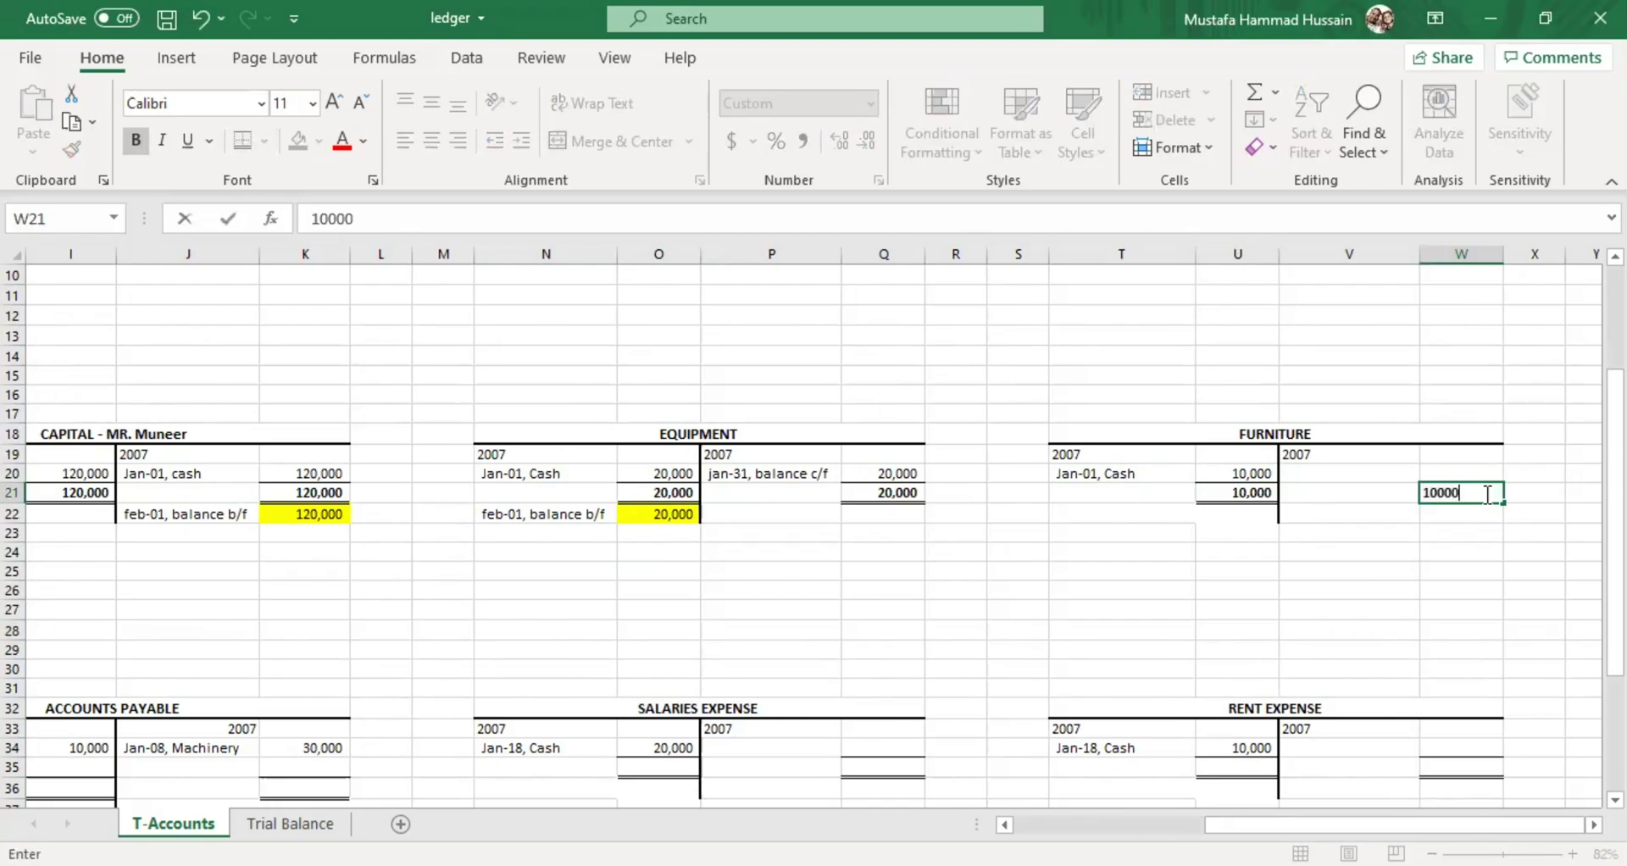
pyautogui.click(1402, 541)
# Enter "jan-31, balance c/f" in V20 and 10,000 in W20 on the Furniture account's credit side
pyautogui.click(1247, 471)
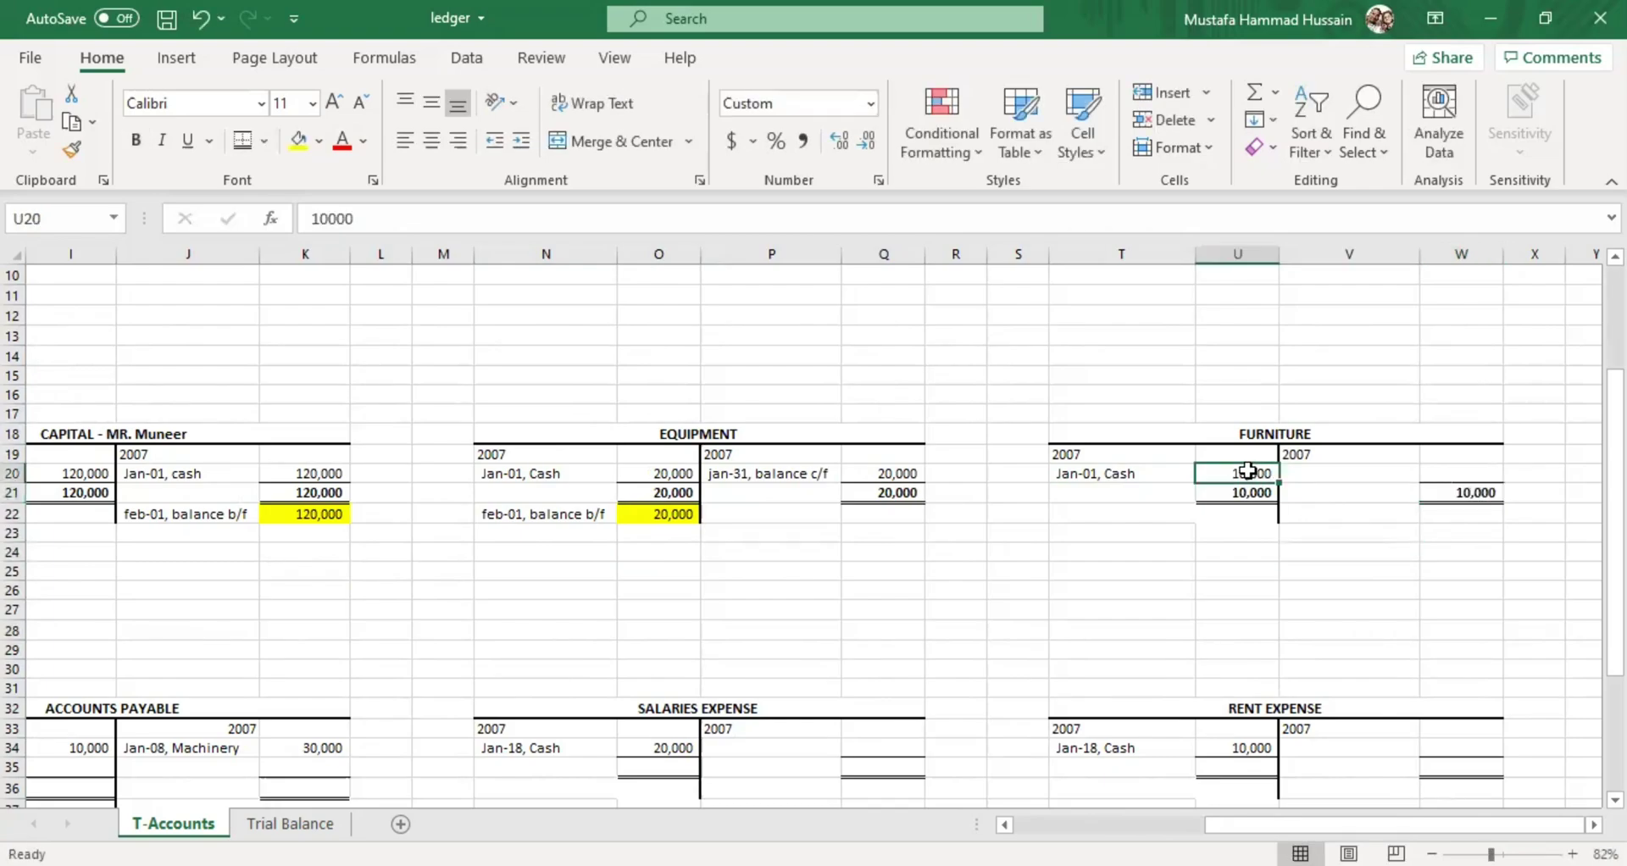
pyautogui.click(1239, 494)
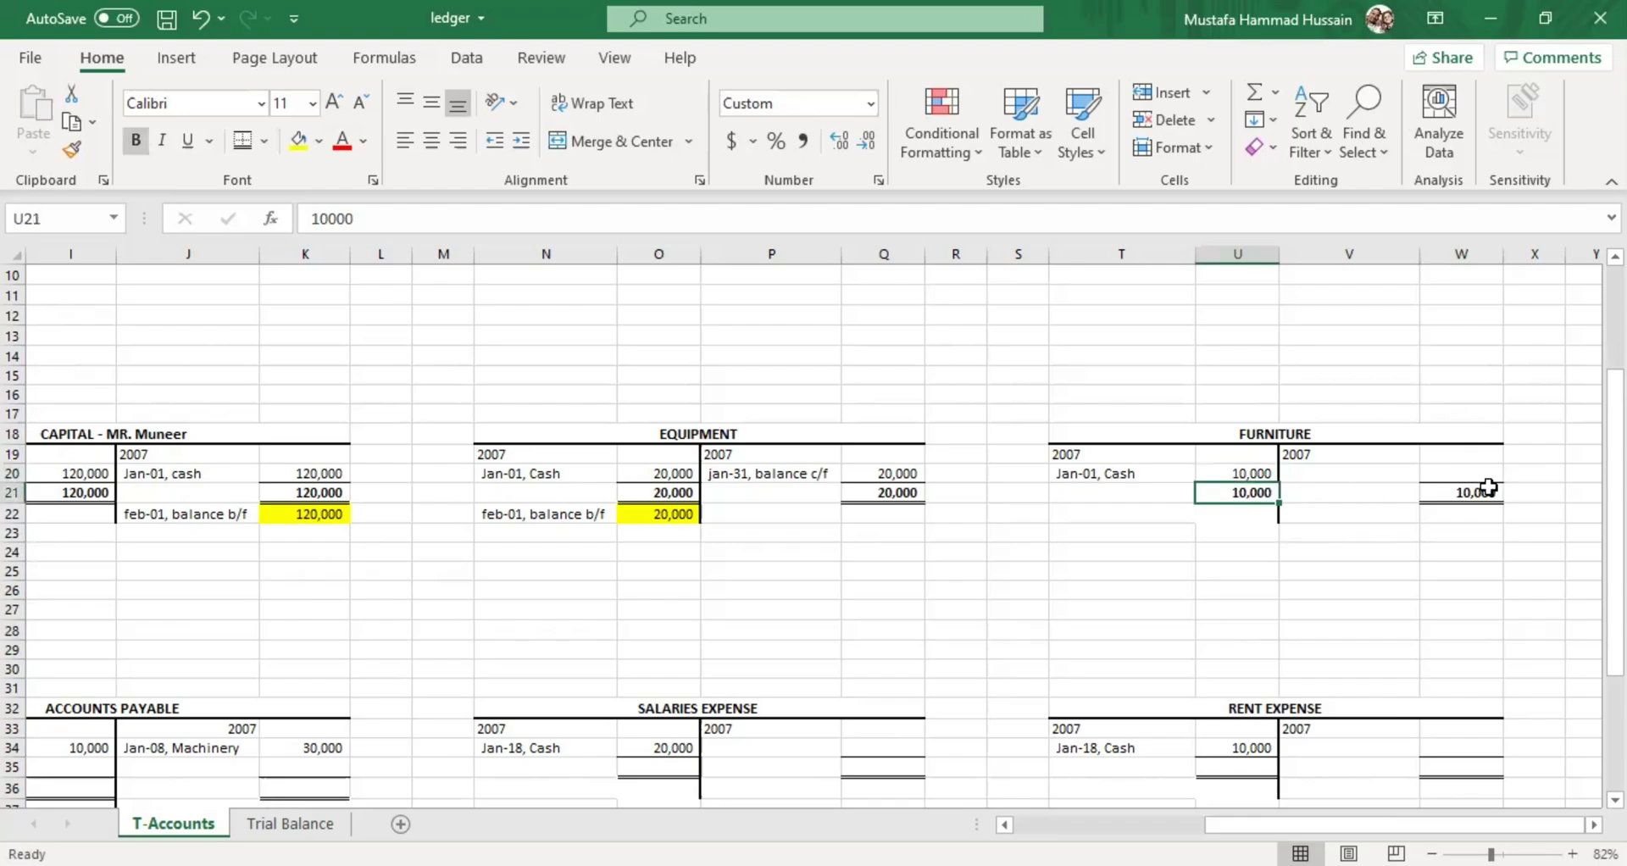
pyautogui.click(1472, 491)
pyautogui.click(1298, 471)
pyautogui.write('jan-31')
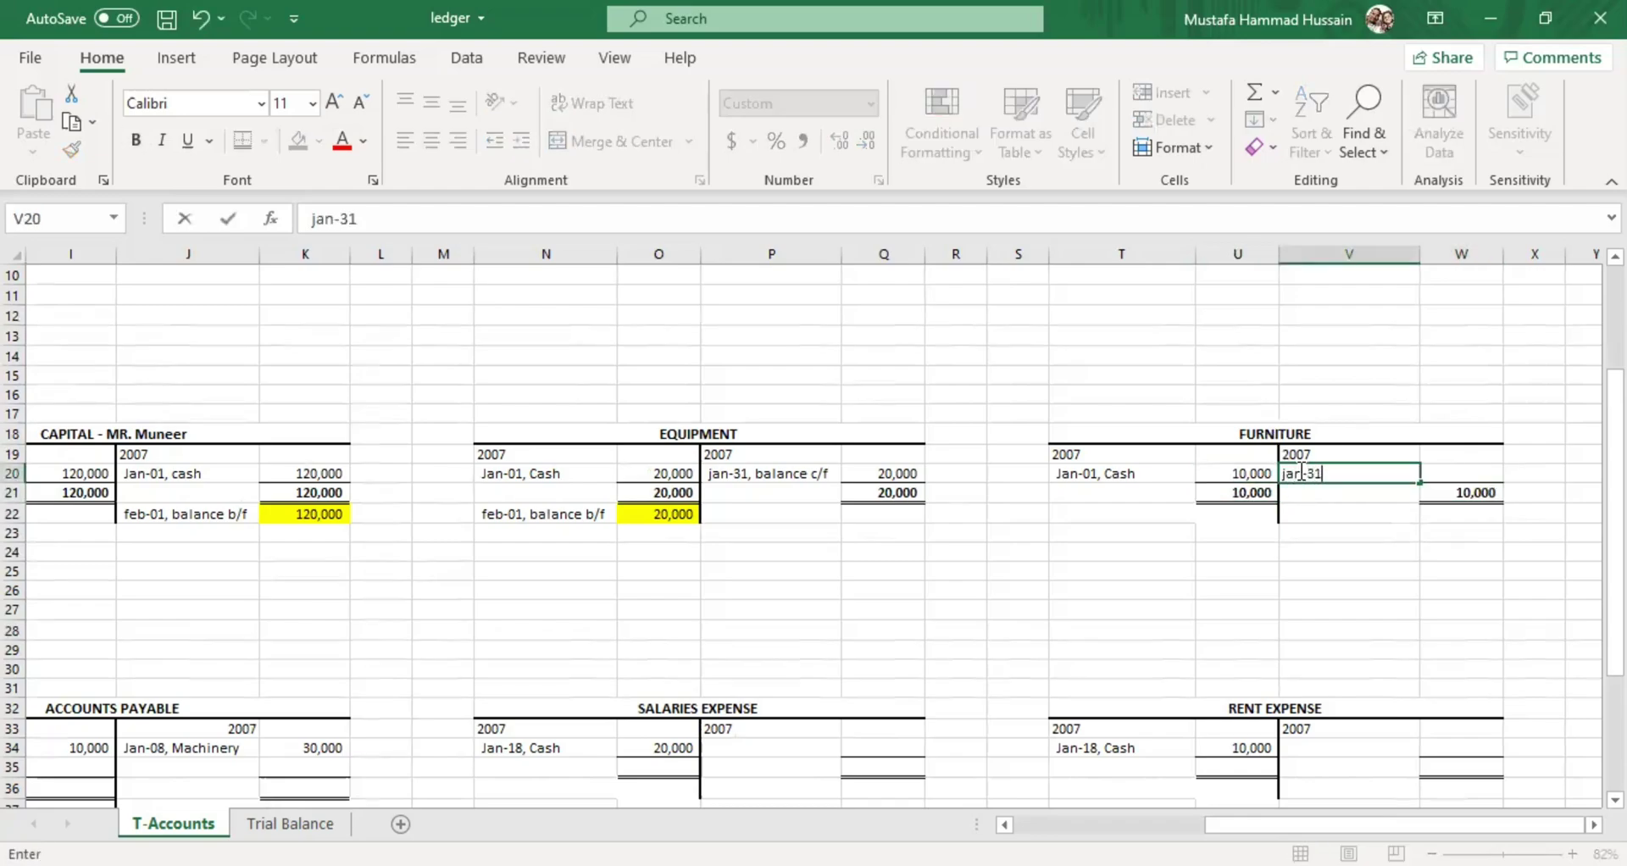
pyautogui.write(', bs')
pyautogui.write('lance c/gf')
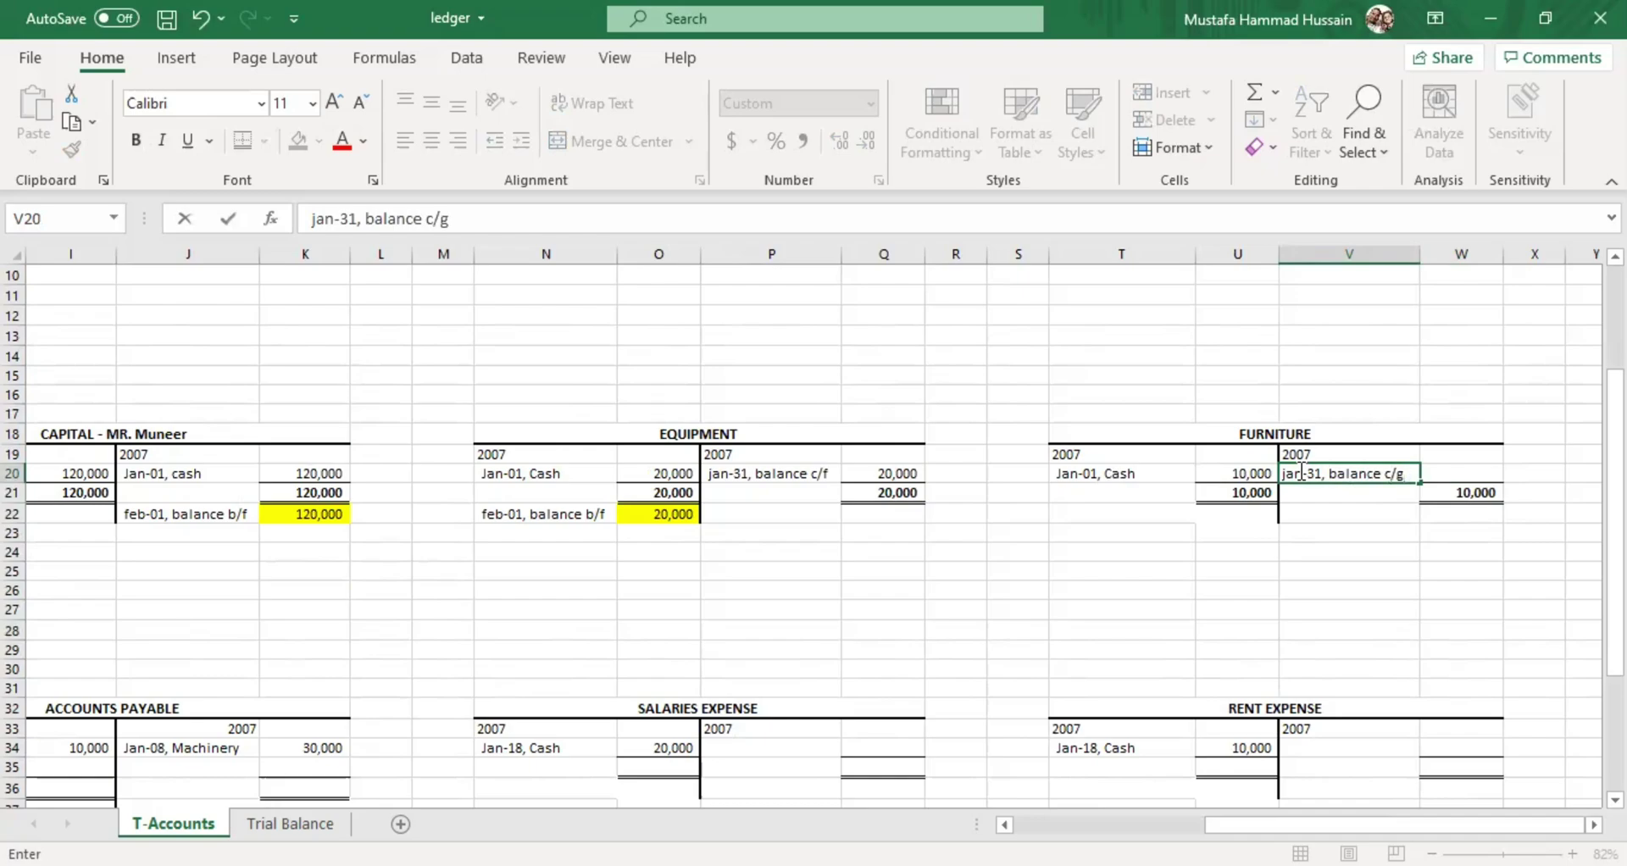
pyautogui.click(1452, 465)
pyautogui.doubleClick(1466, 471)
pyautogui.write('10000')
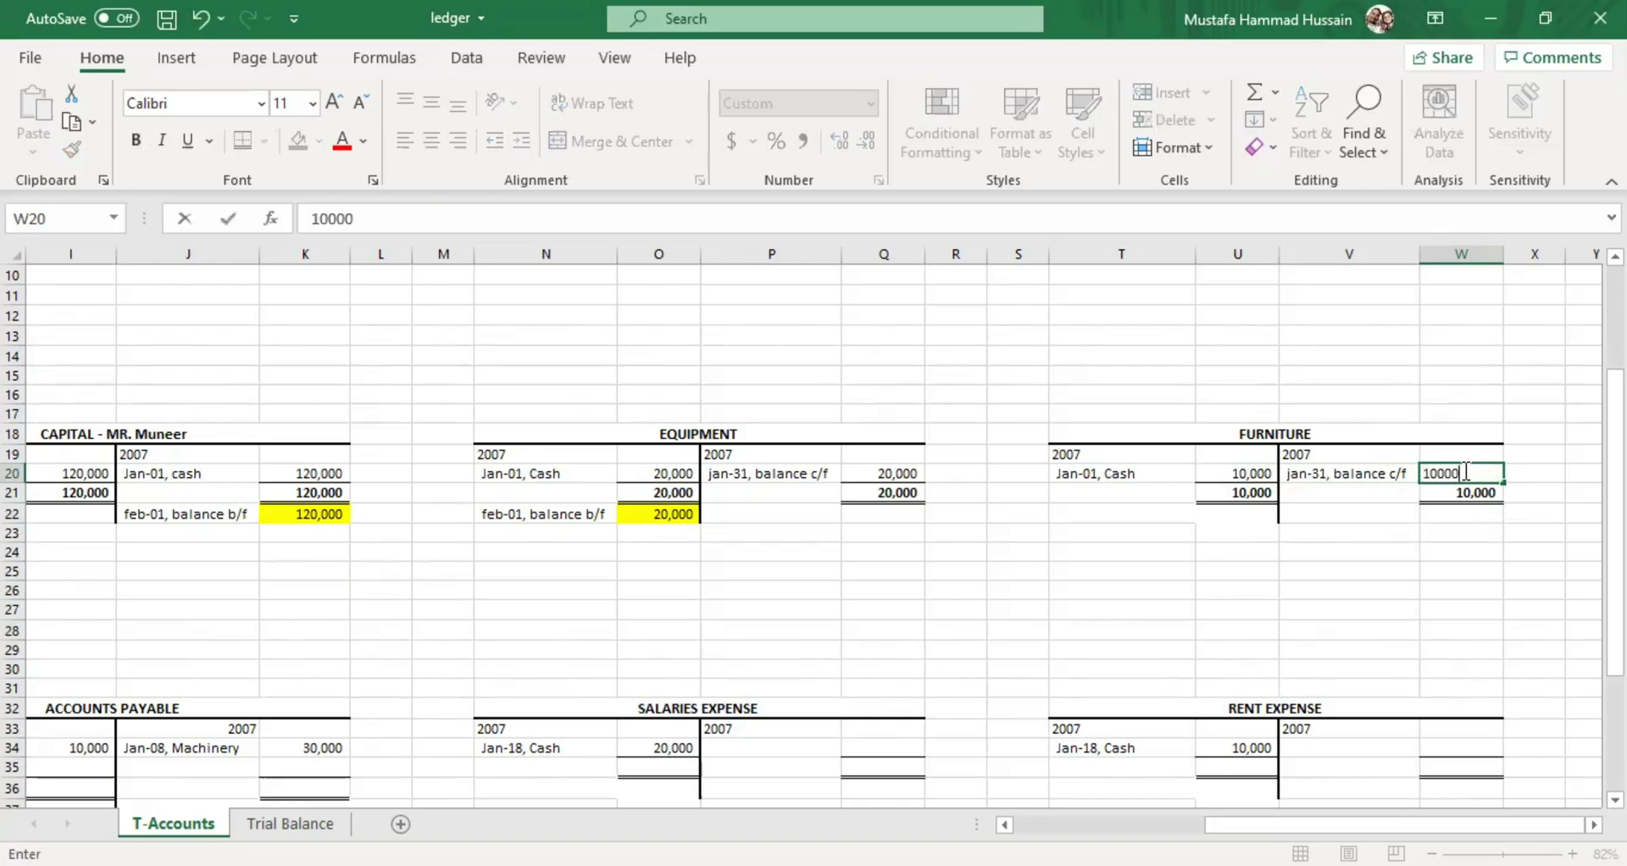
pyautogui.click(1394, 555)
# Enter "feb-01, balance b/f" in T22 and 10,000 in U22 of the Furniture account, and fill U22 yellow
pyautogui.click(1134, 514)
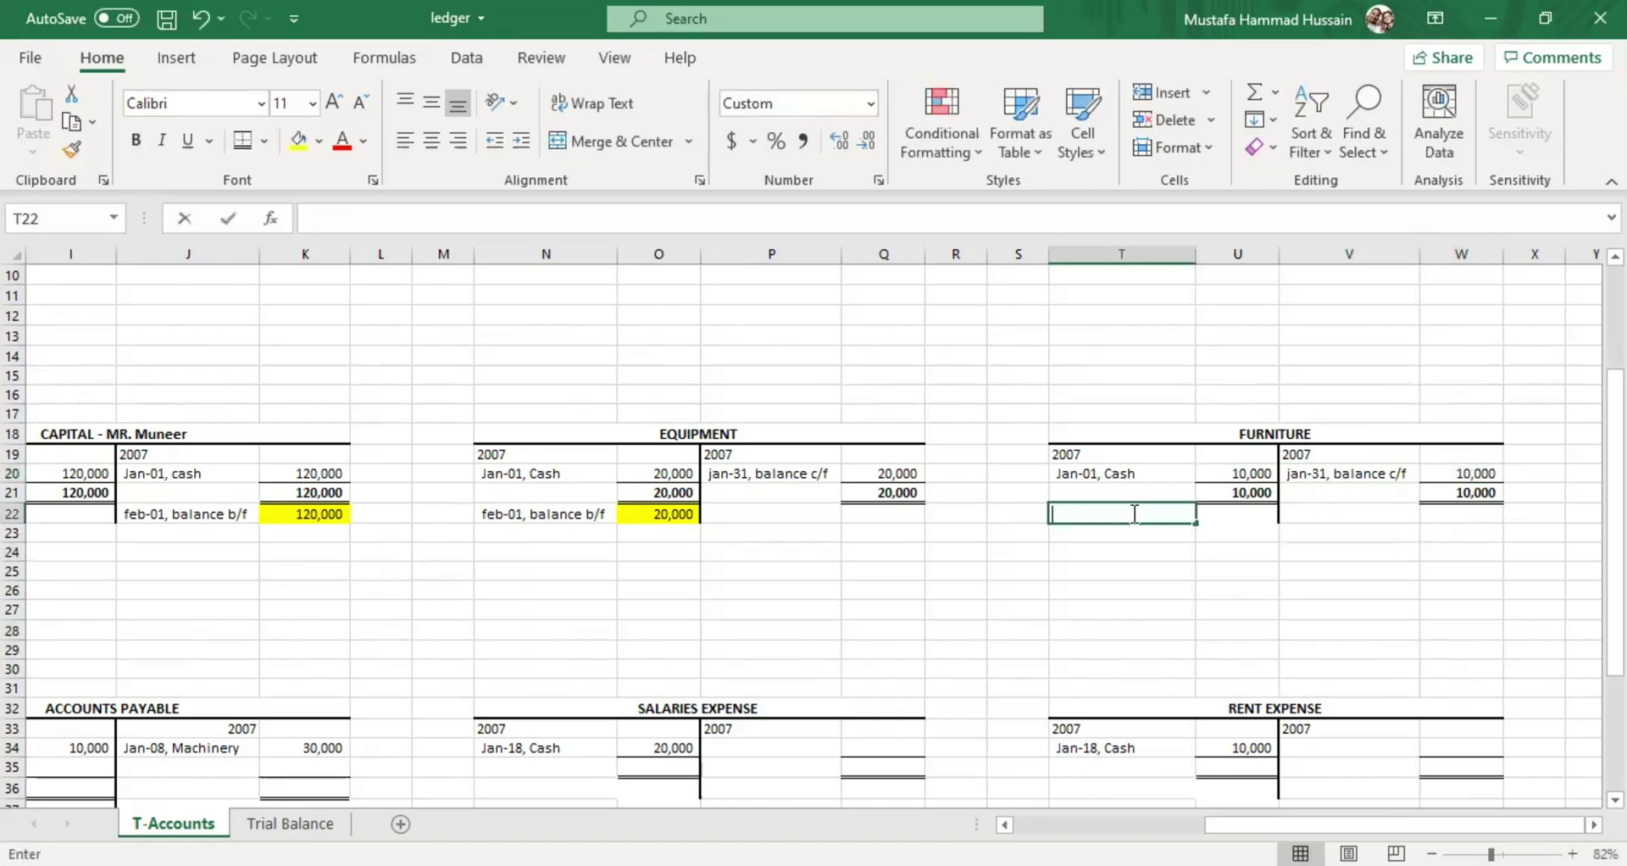
pyautogui.write('feb-0')
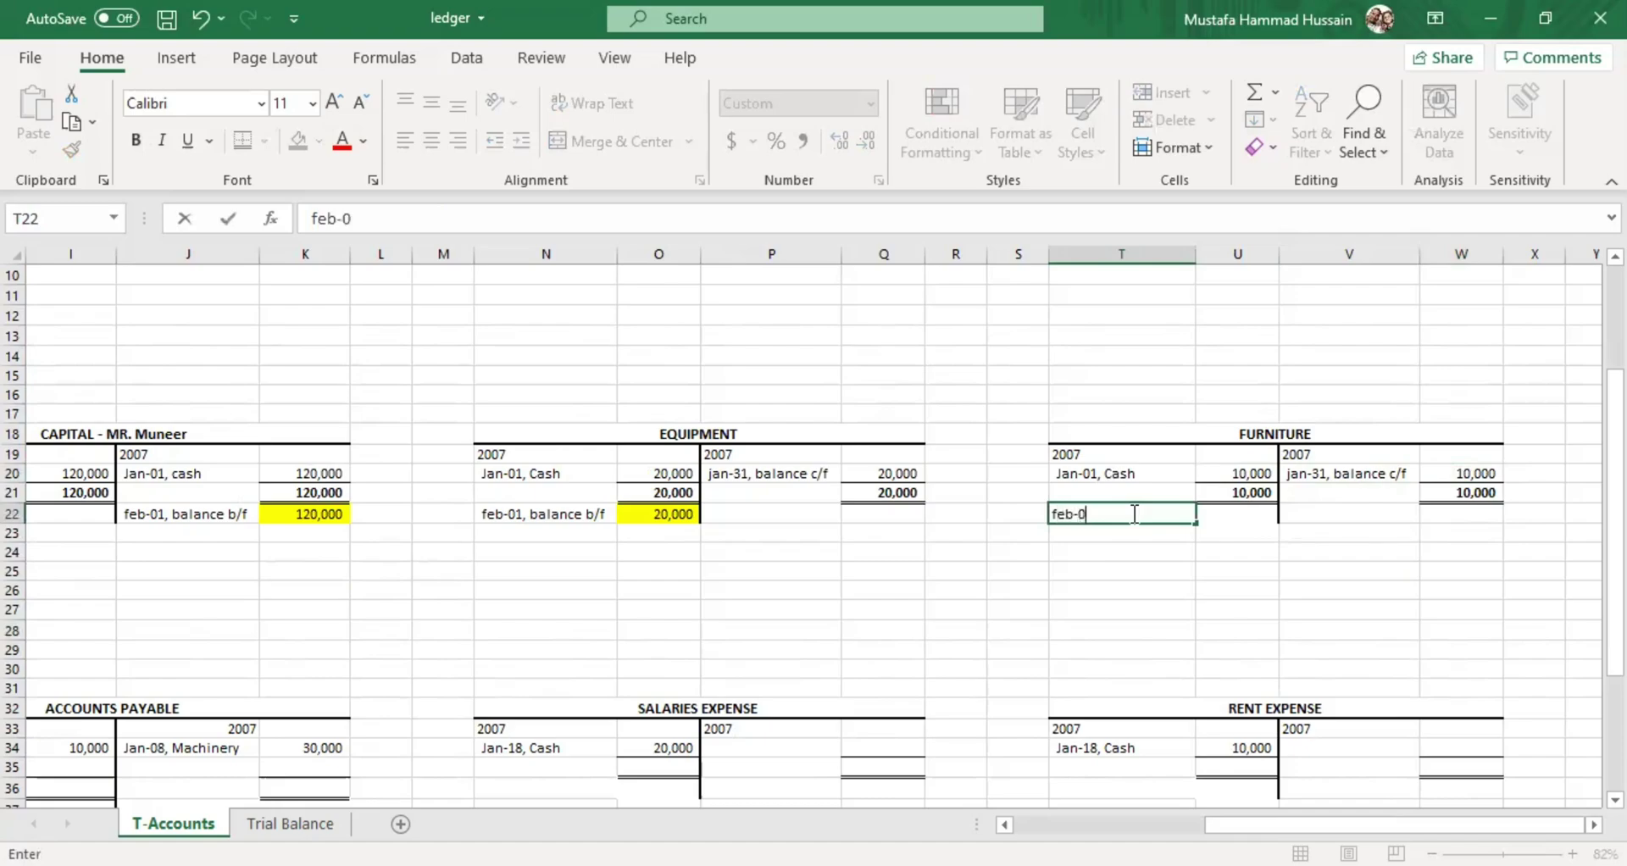
pyautogui.write('1, balance b/')
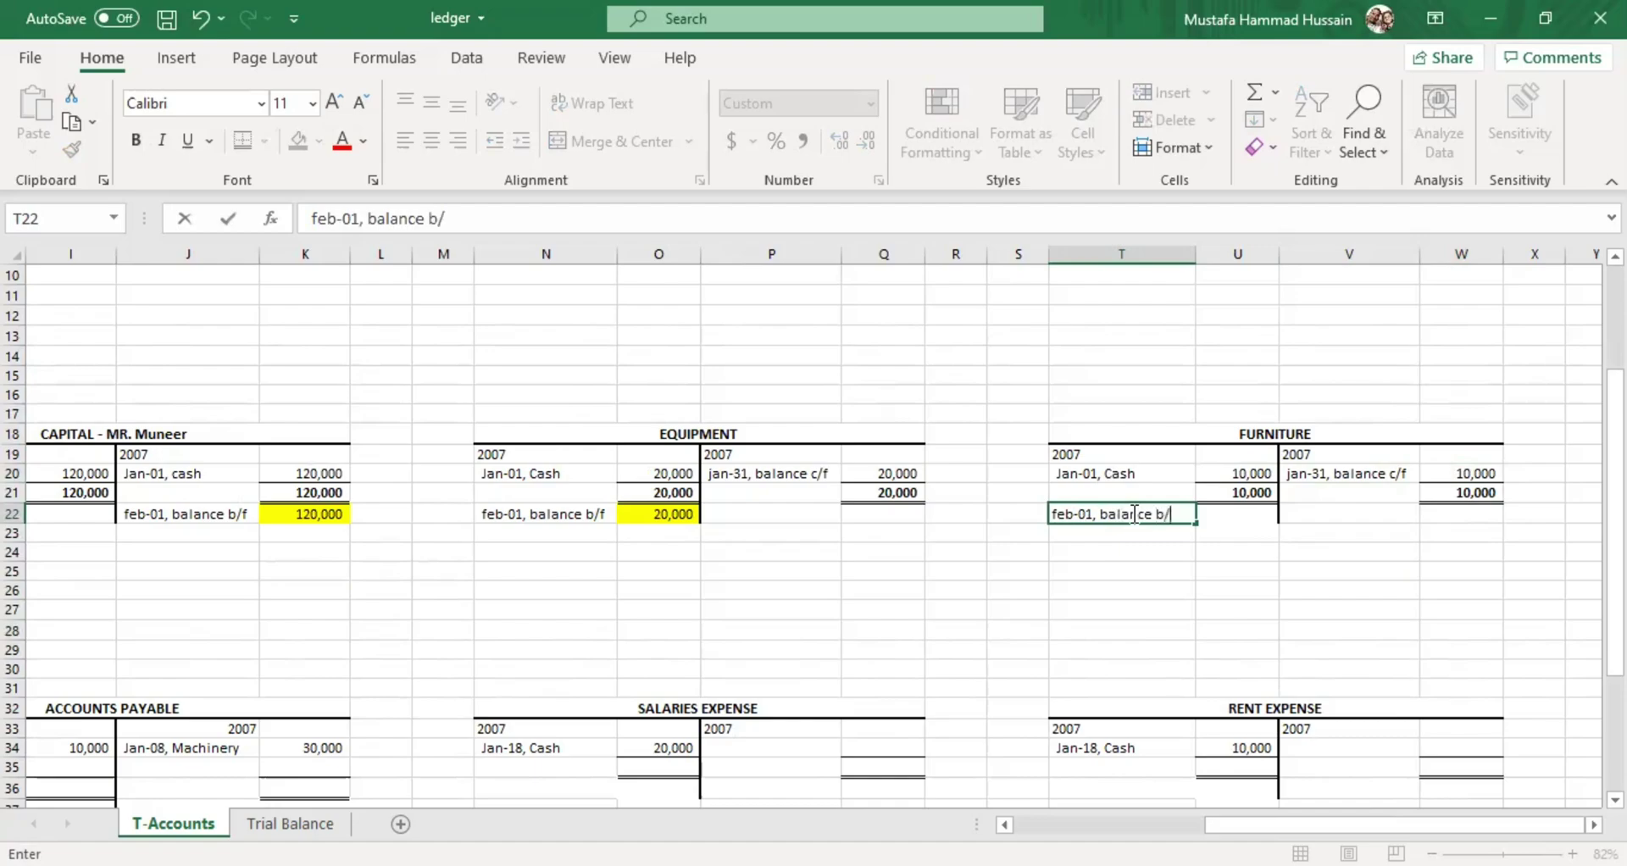
pyautogui.write('f')
pyautogui.click(1249, 519)
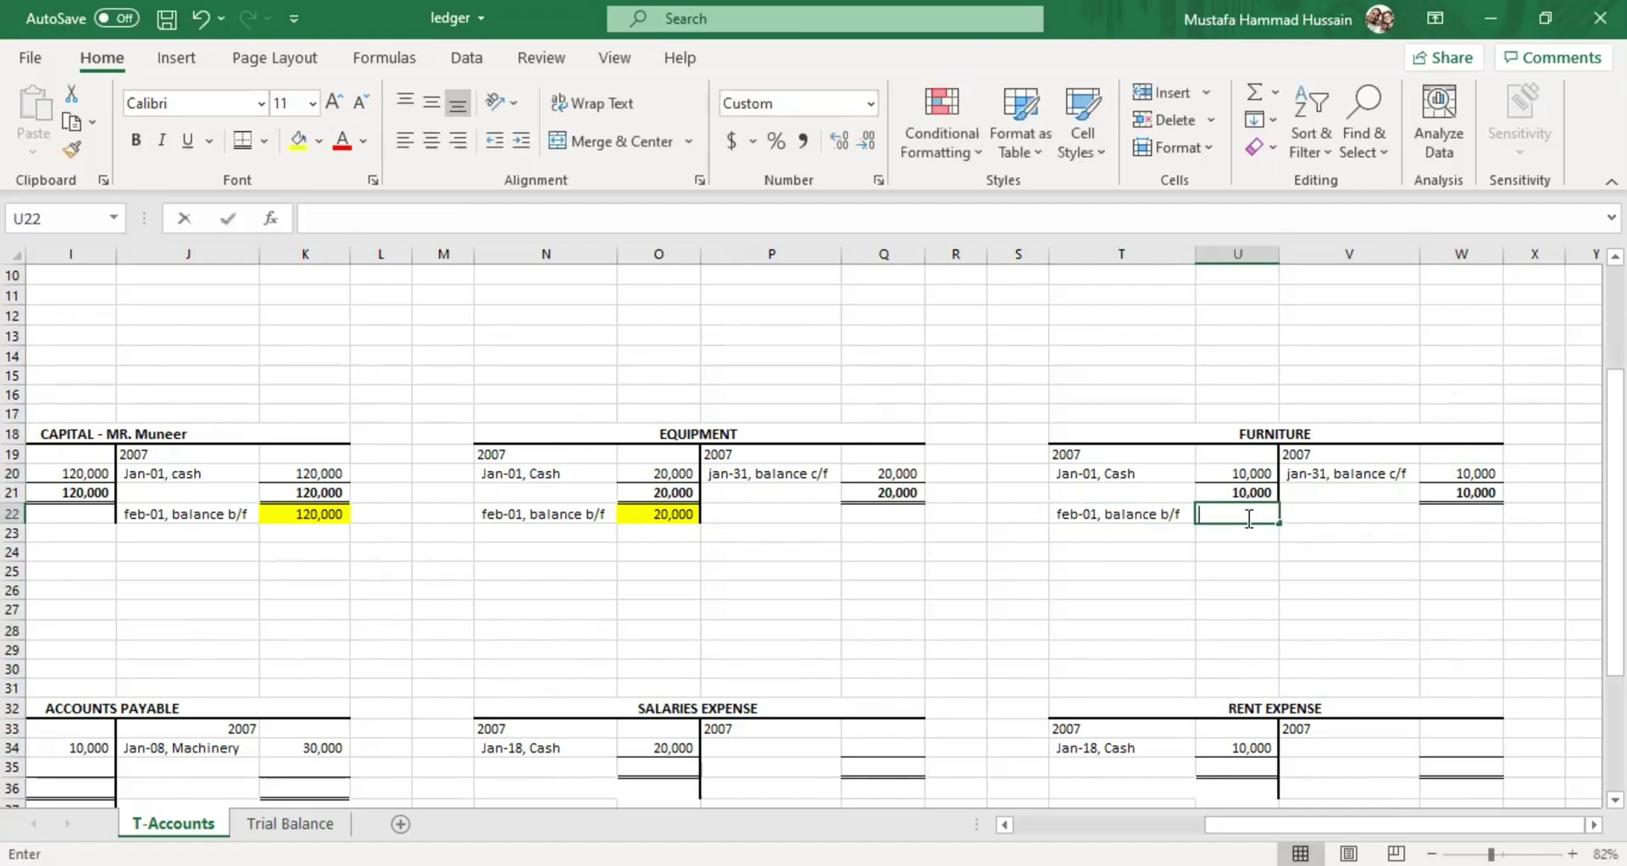
pyautogui.write('10000')
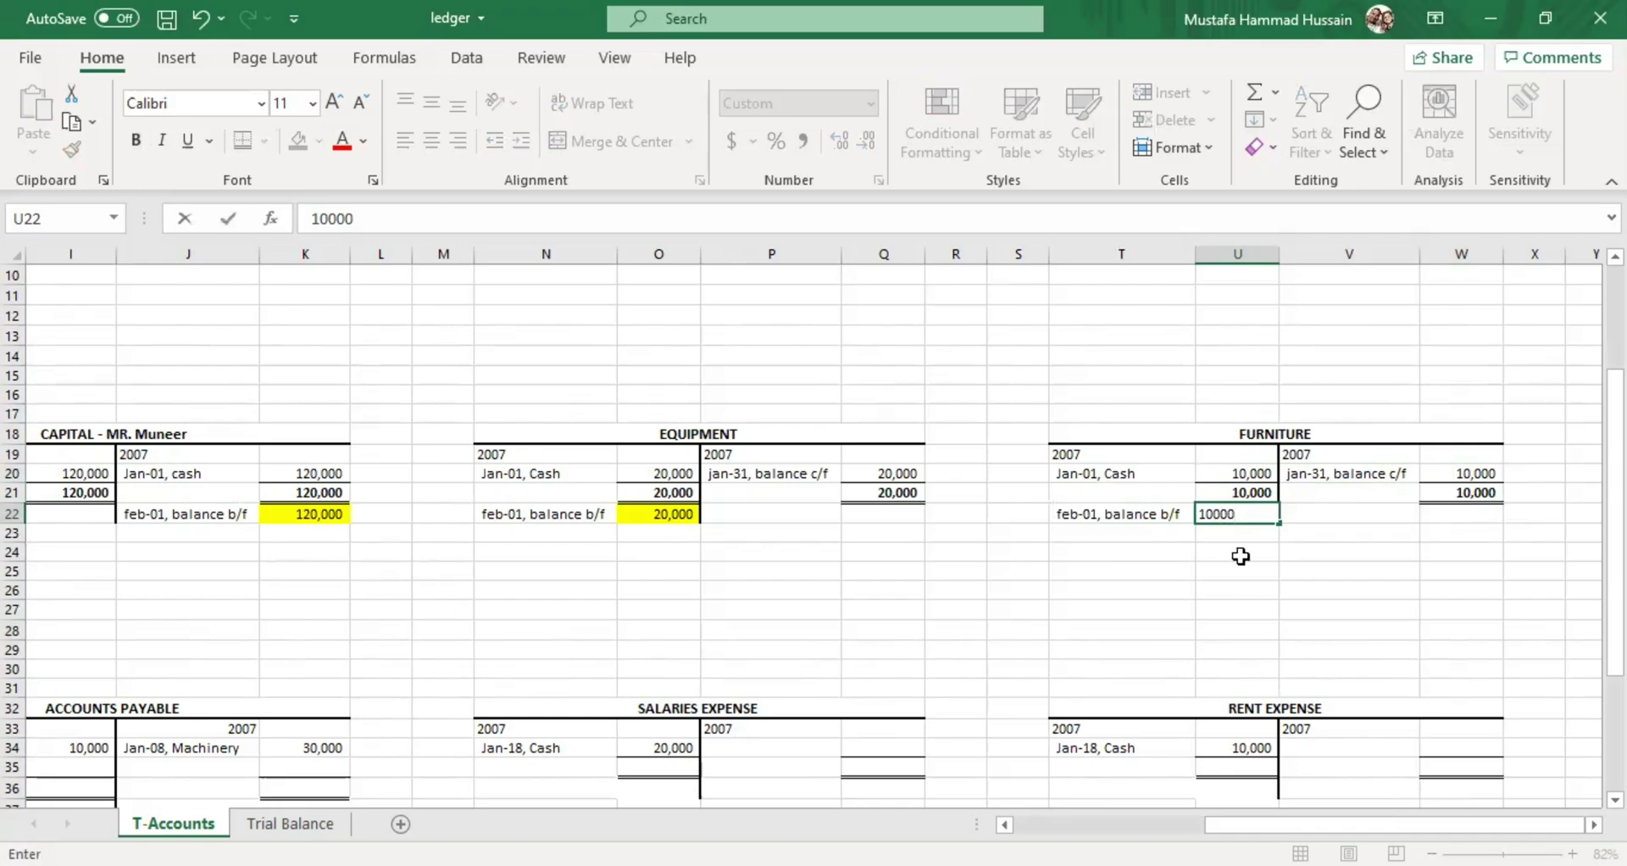
pyautogui.press('Return')
pyautogui.click(1252, 513)
pyautogui.click(298, 140)
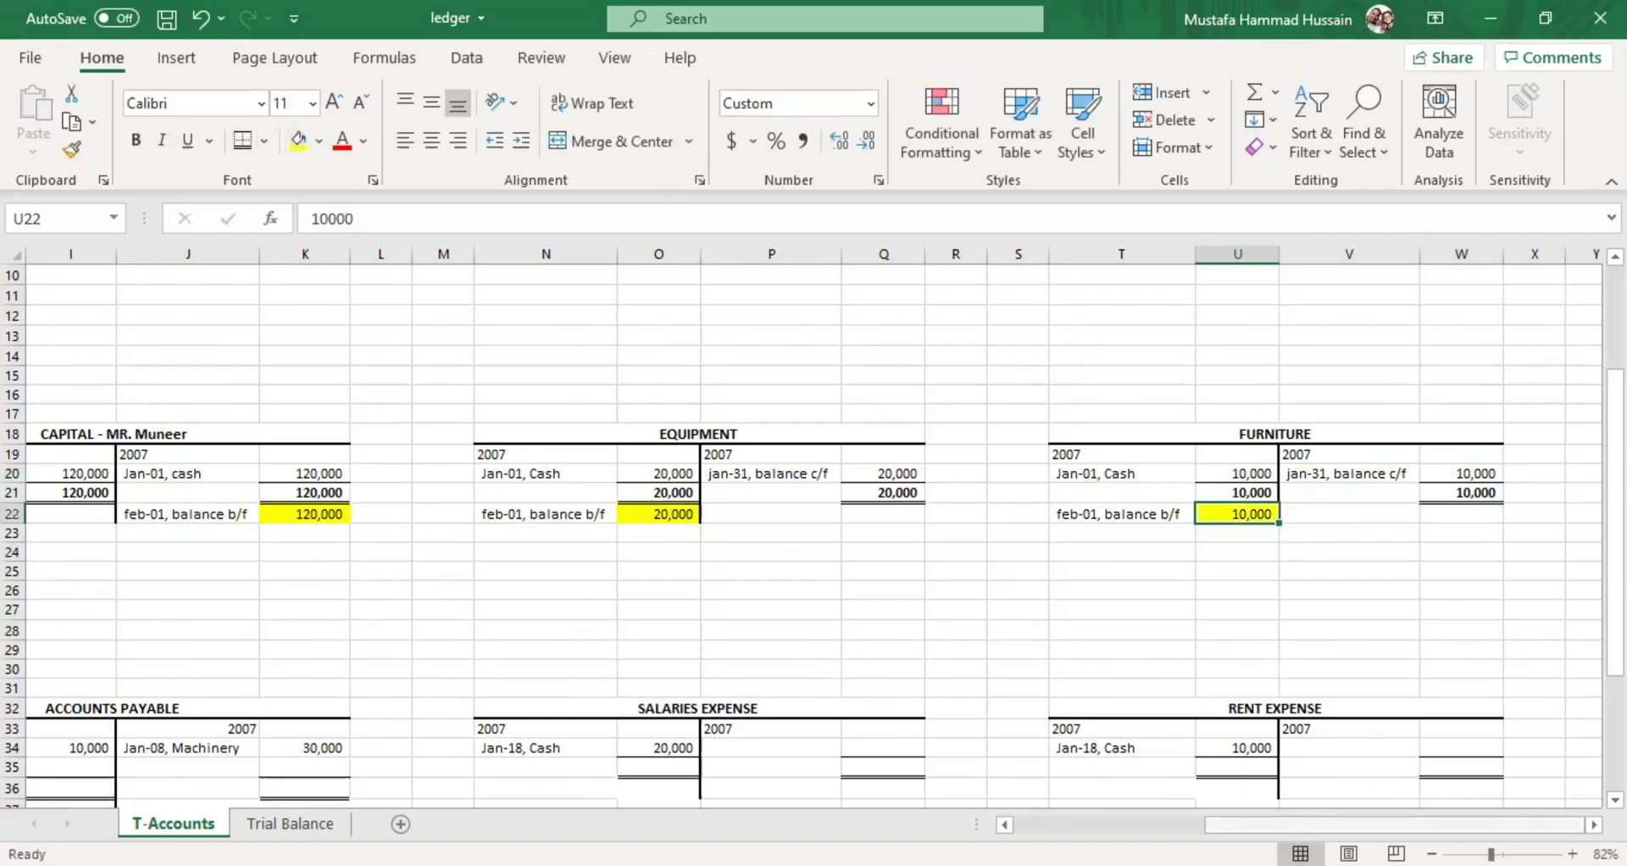
# Enter the Machinery account's totals of 30,000 in C35 and E35
pyautogui.moveTo(1220, 824); pyautogui.dragTo(1020, 810)
pyautogui.scroll(-4, 621, 609)
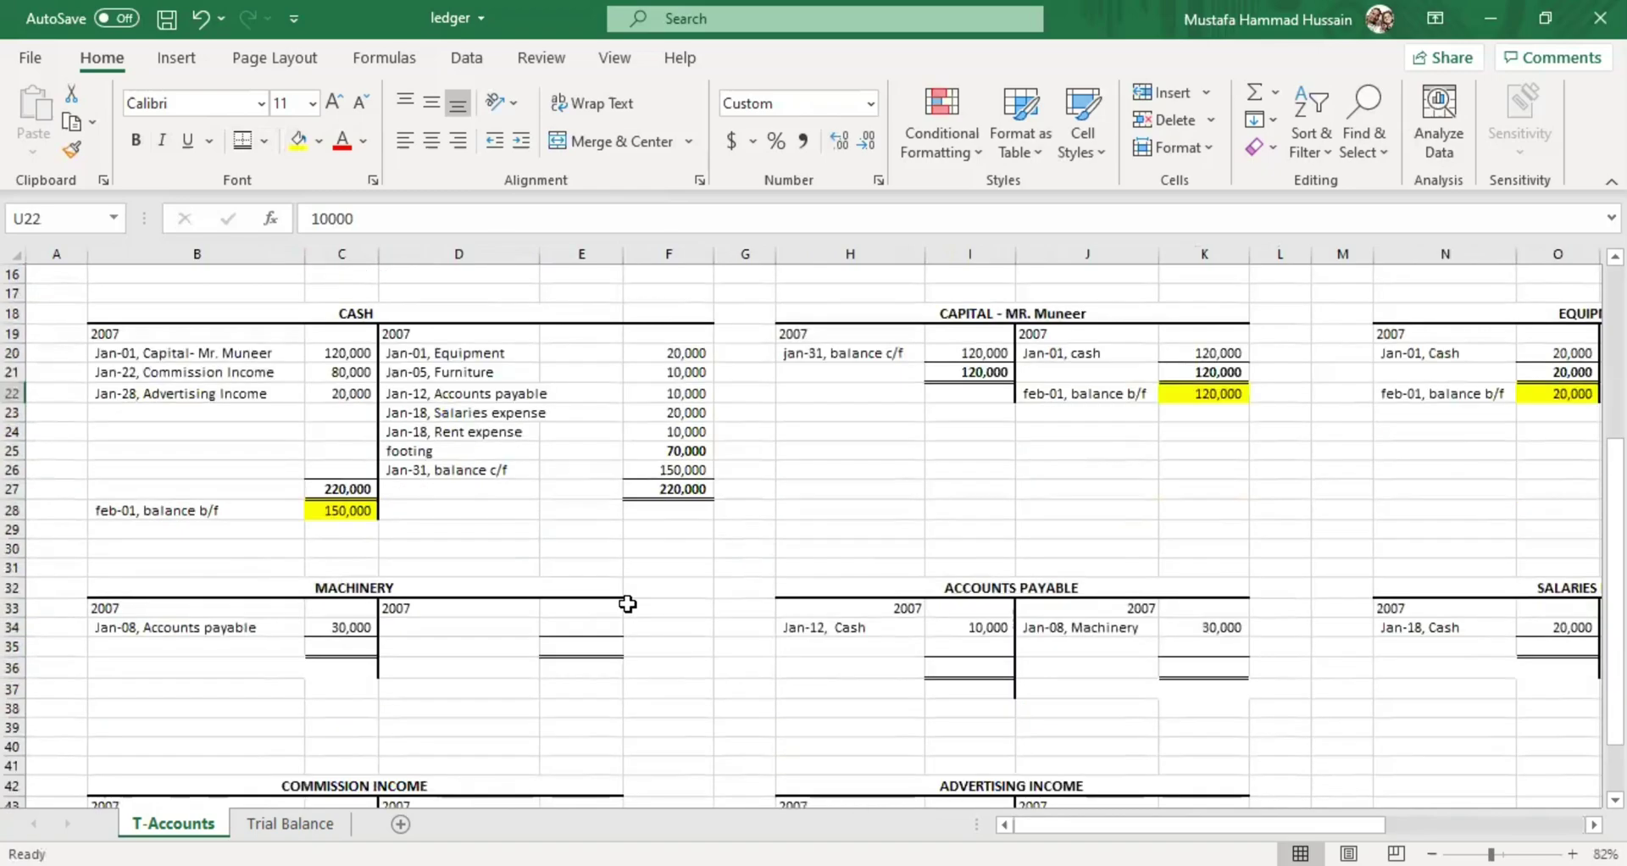
pyautogui.scroll(-1, 616, 603)
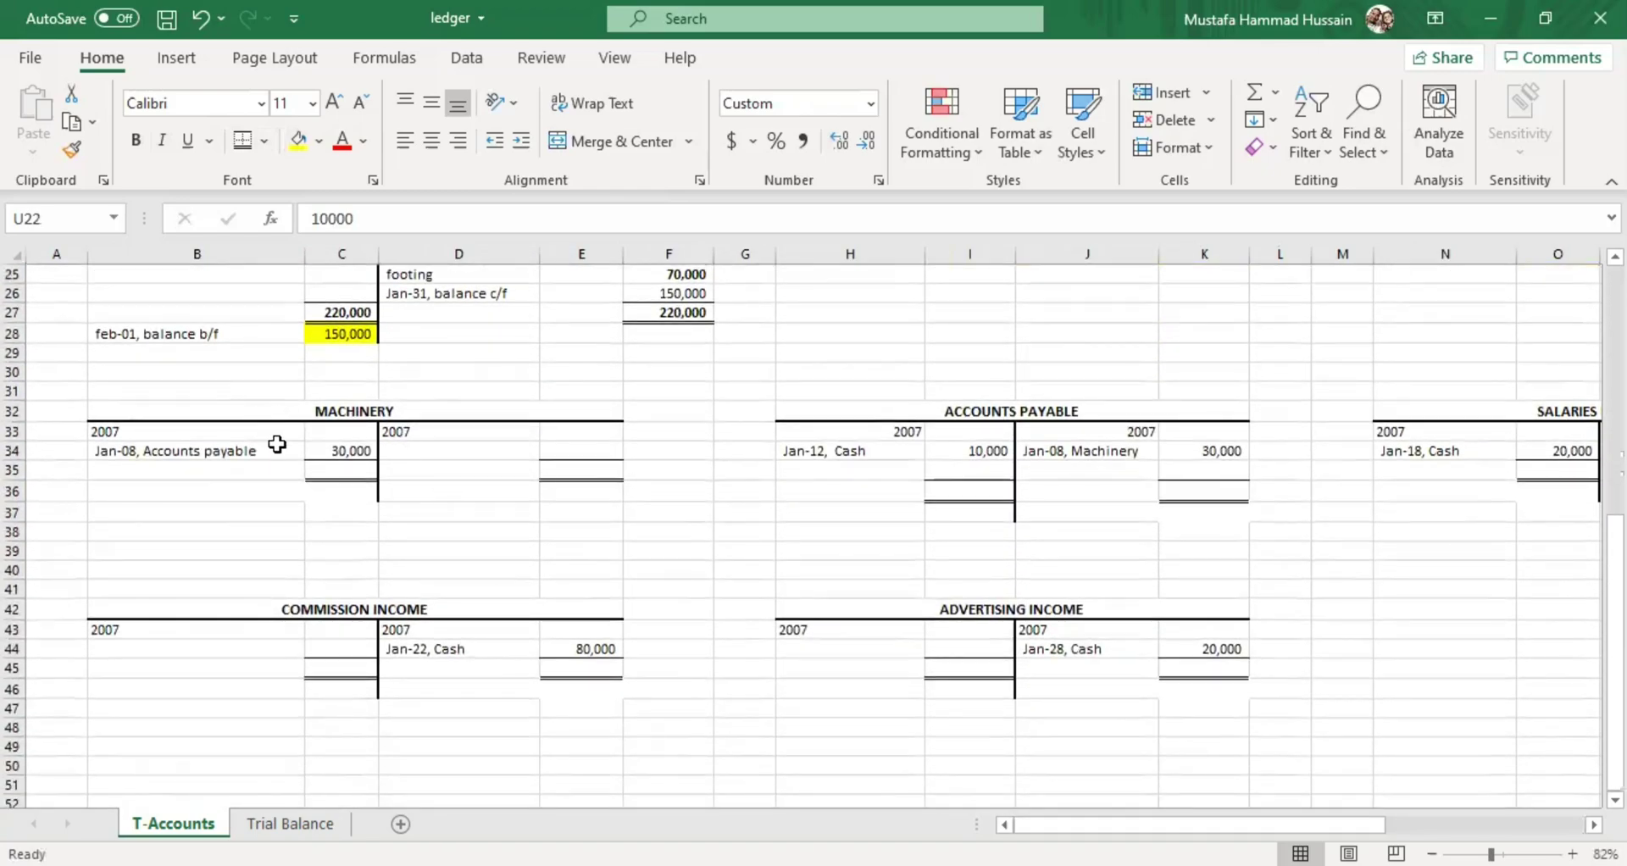
pyautogui.click(330, 472)
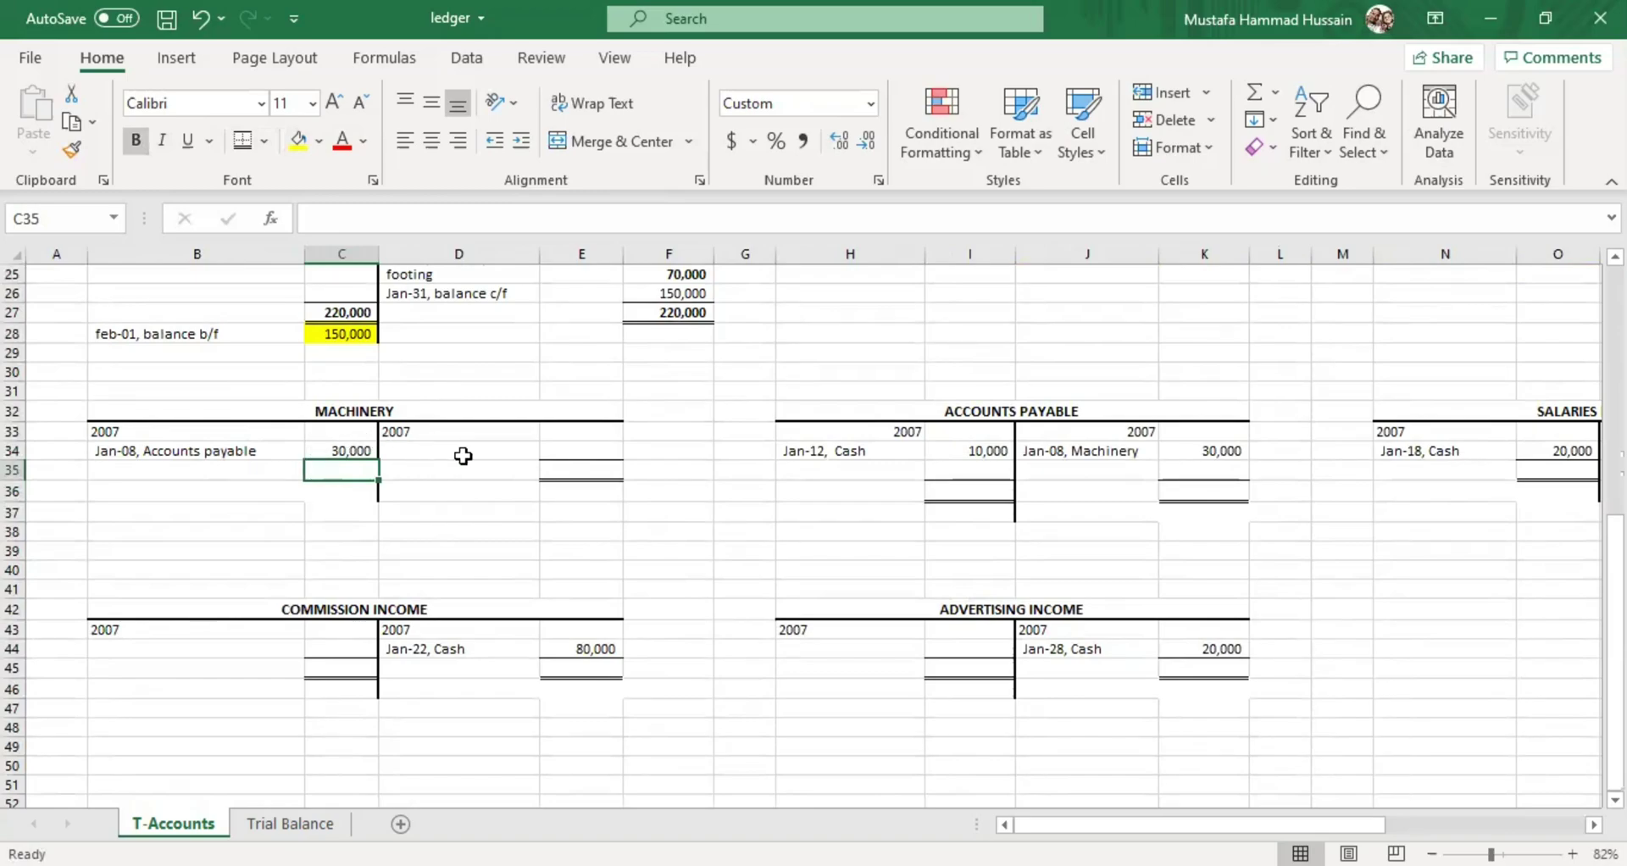
pyautogui.click(515, 454)
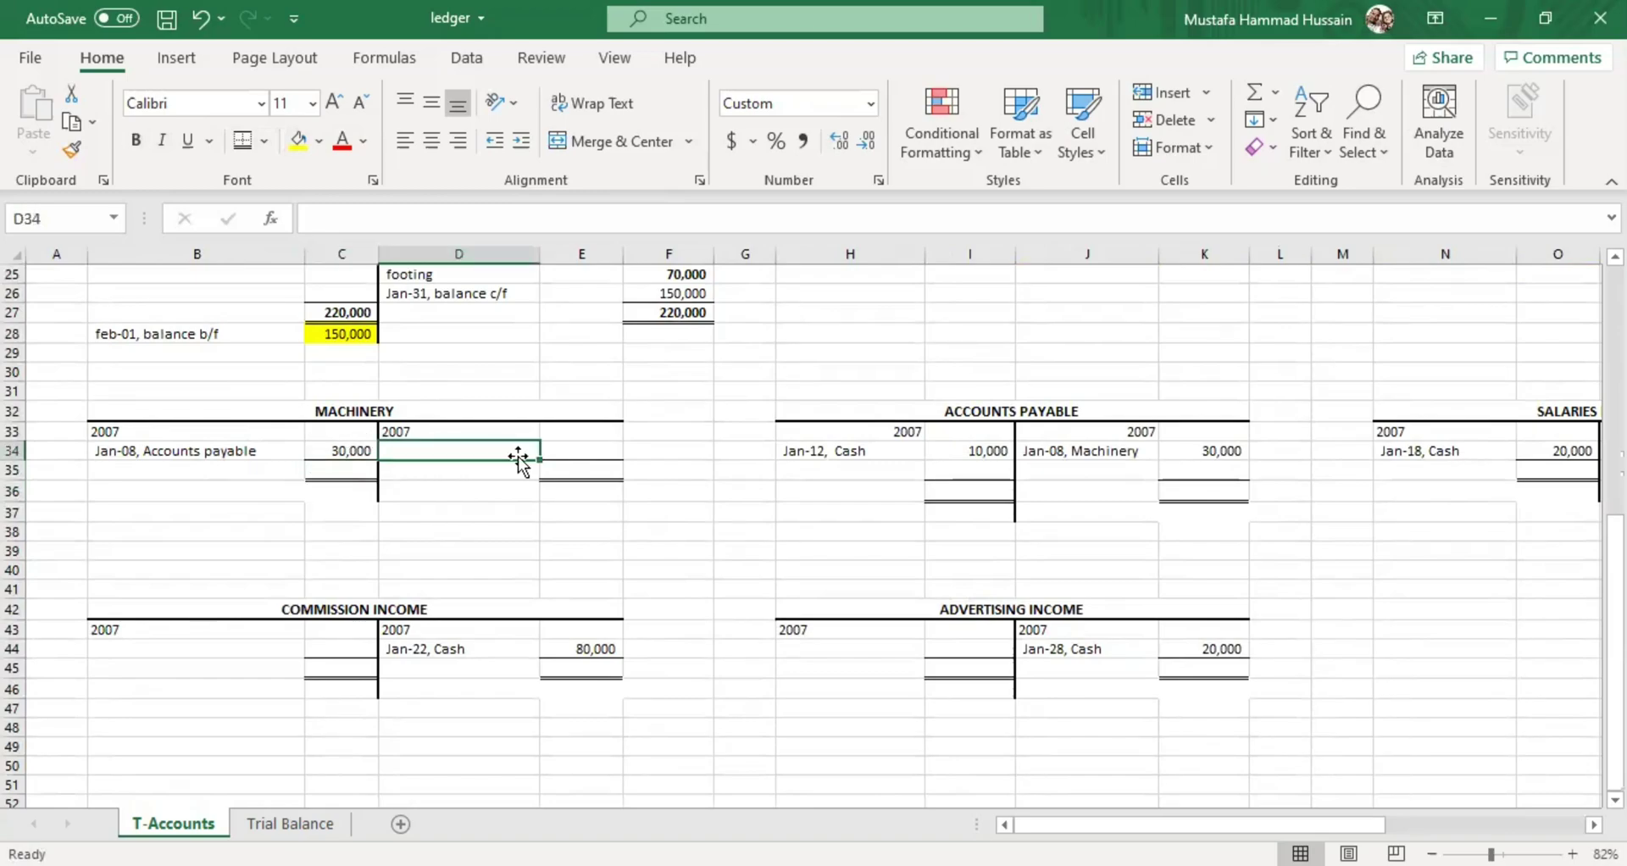
pyautogui.doubleClick(363, 468)
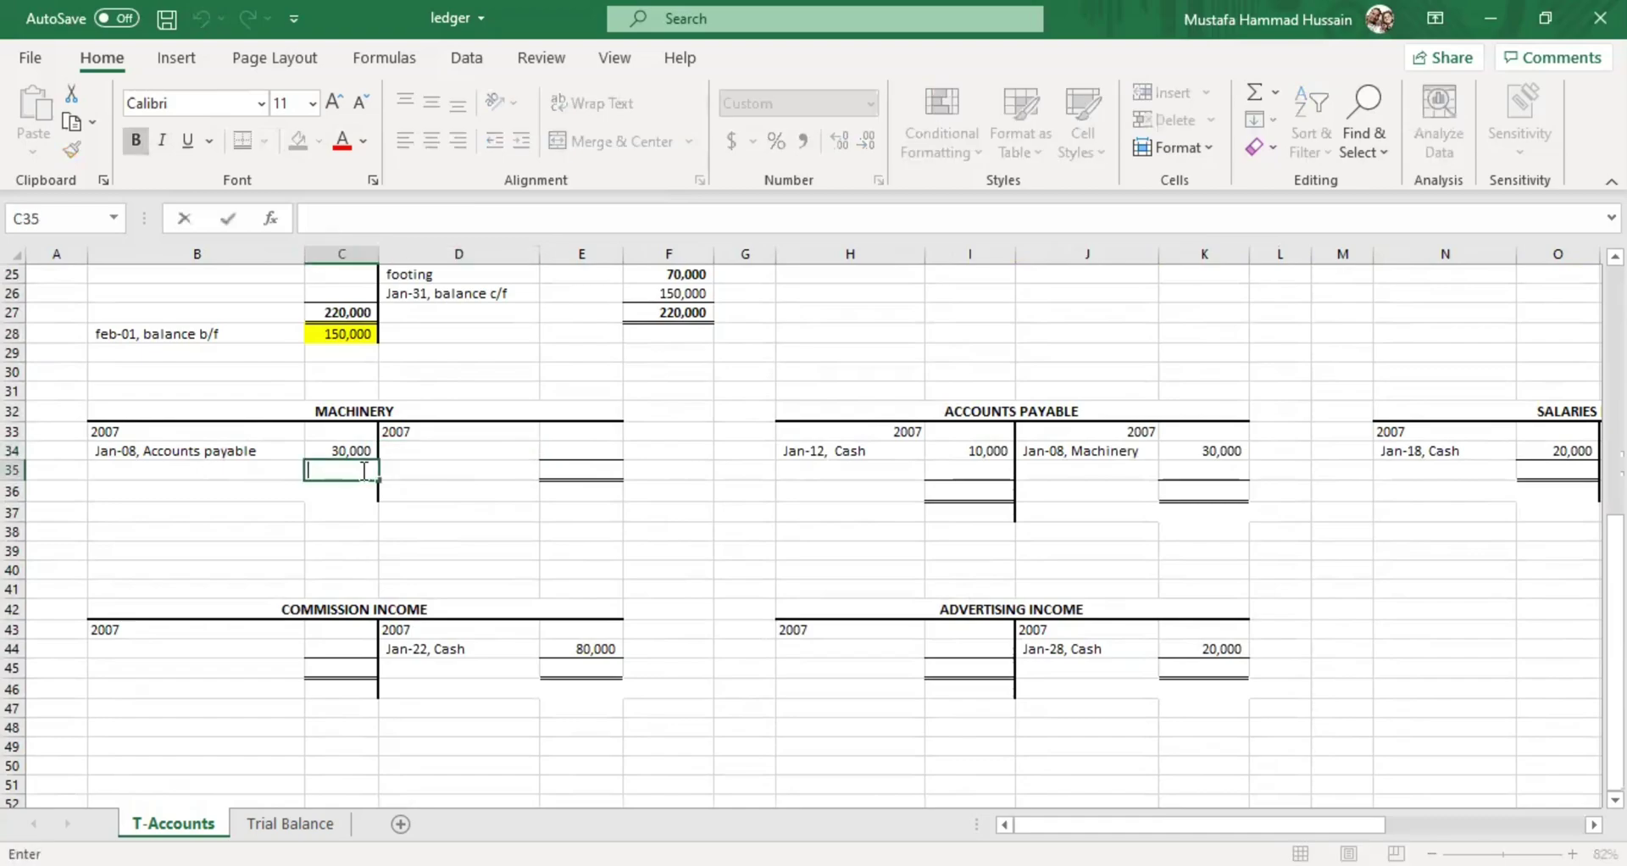
pyautogui.write('30000')
pyautogui.click(491, 471)
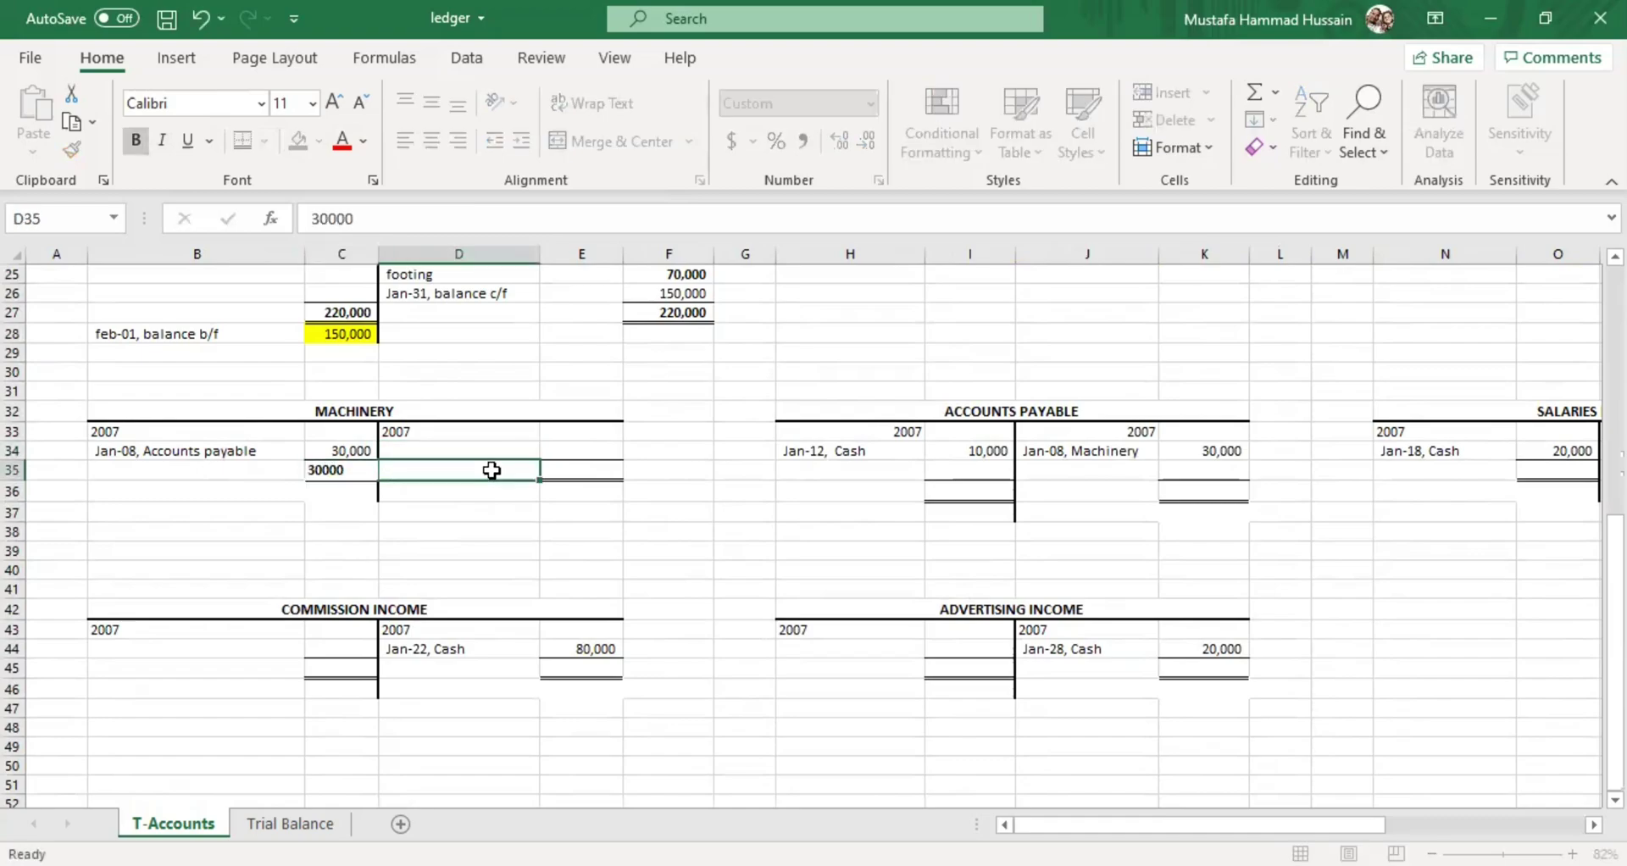
pyautogui.click(607, 470)
pyautogui.write('30,000')
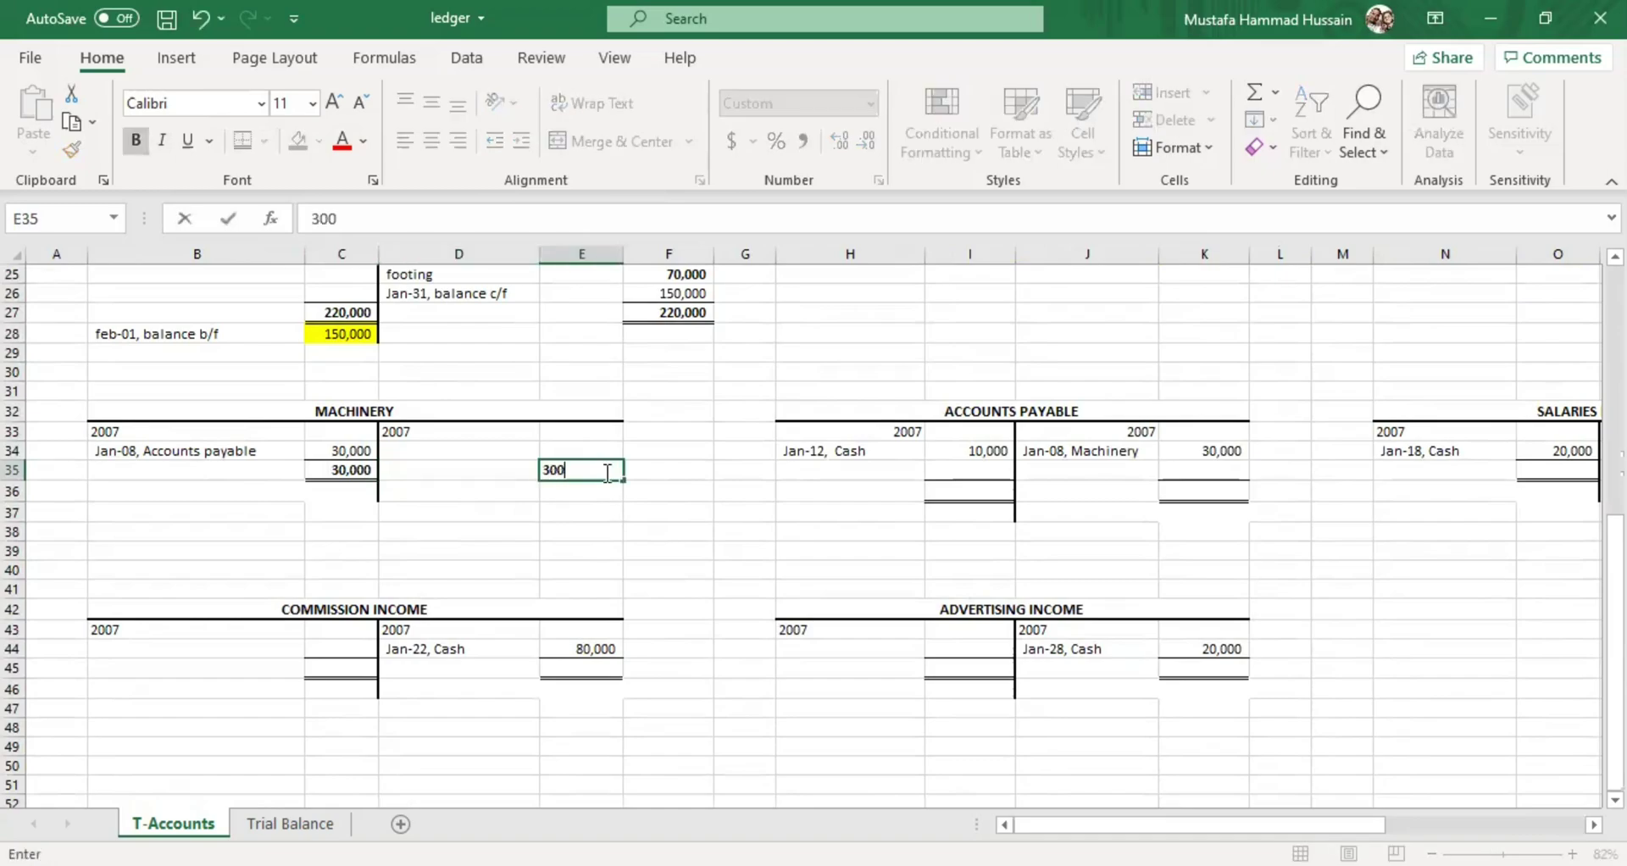
pyautogui.click(547, 566)
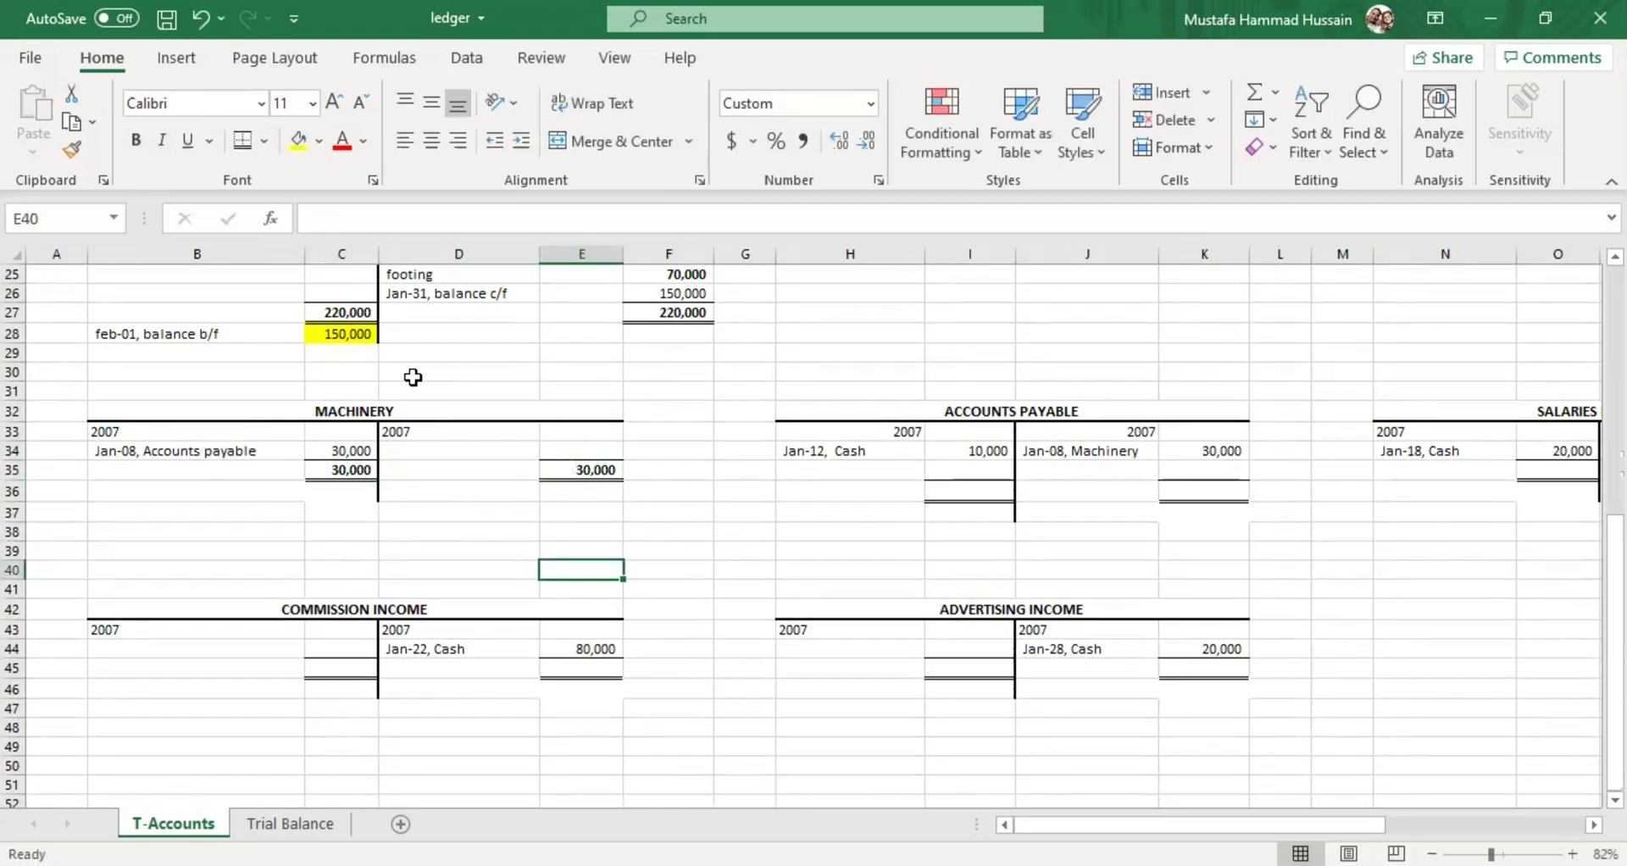
# Enter "jan-31, balance c/f" in D34 and 30,000 in E34 on the Machinery account's credit side
pyautogui.doubleClick(445, 453)
pyautogui.write('jan-31')
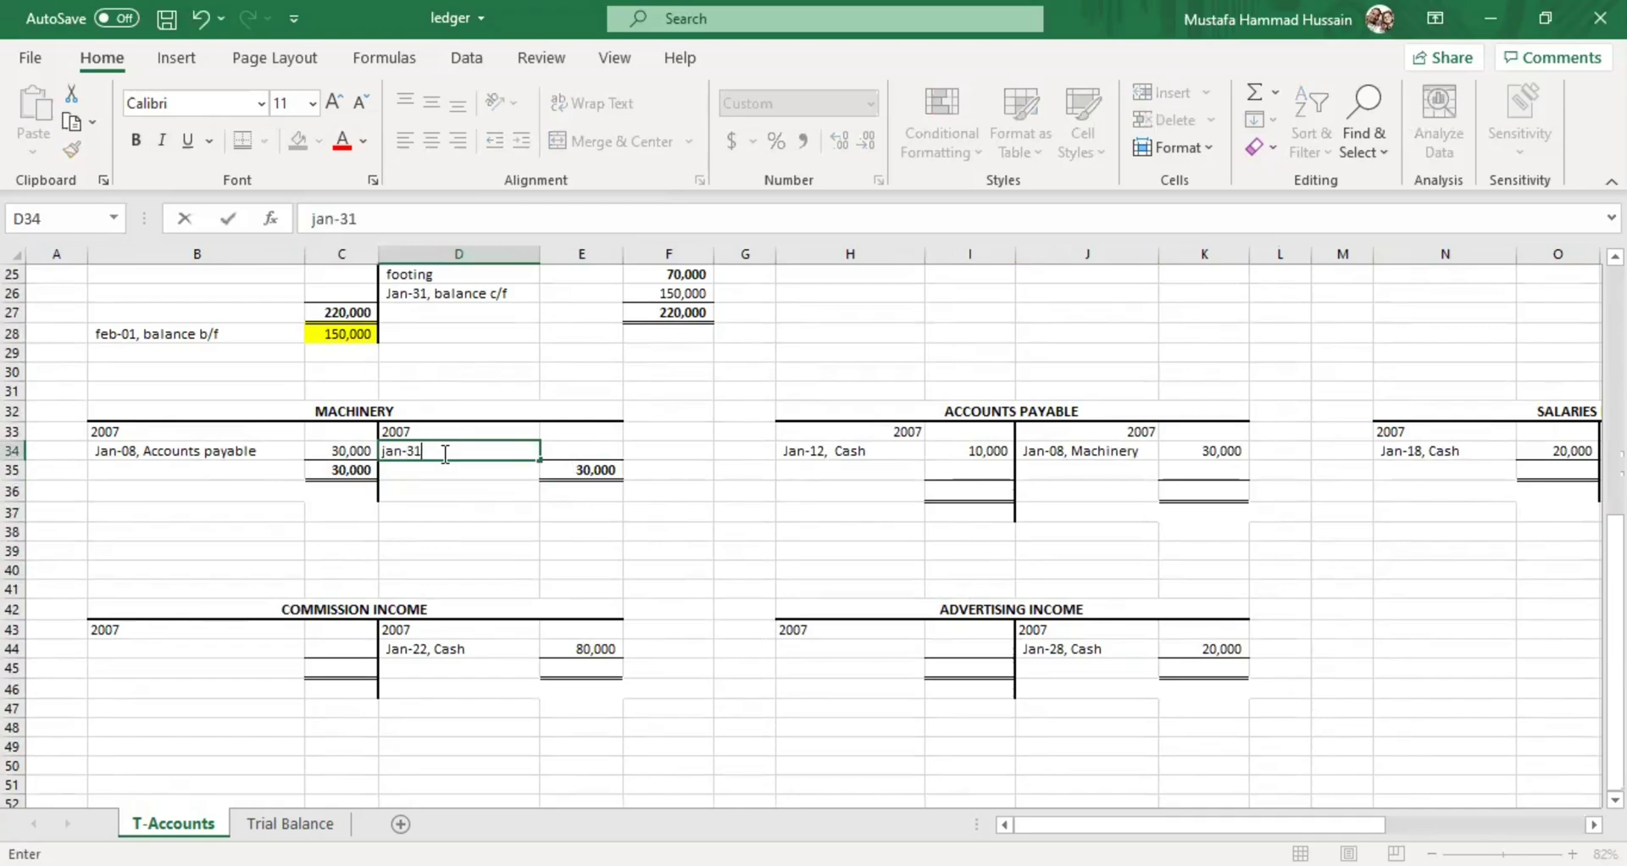
pyautogui.write(', balance c/f')
pyautogui.click(561, 453)
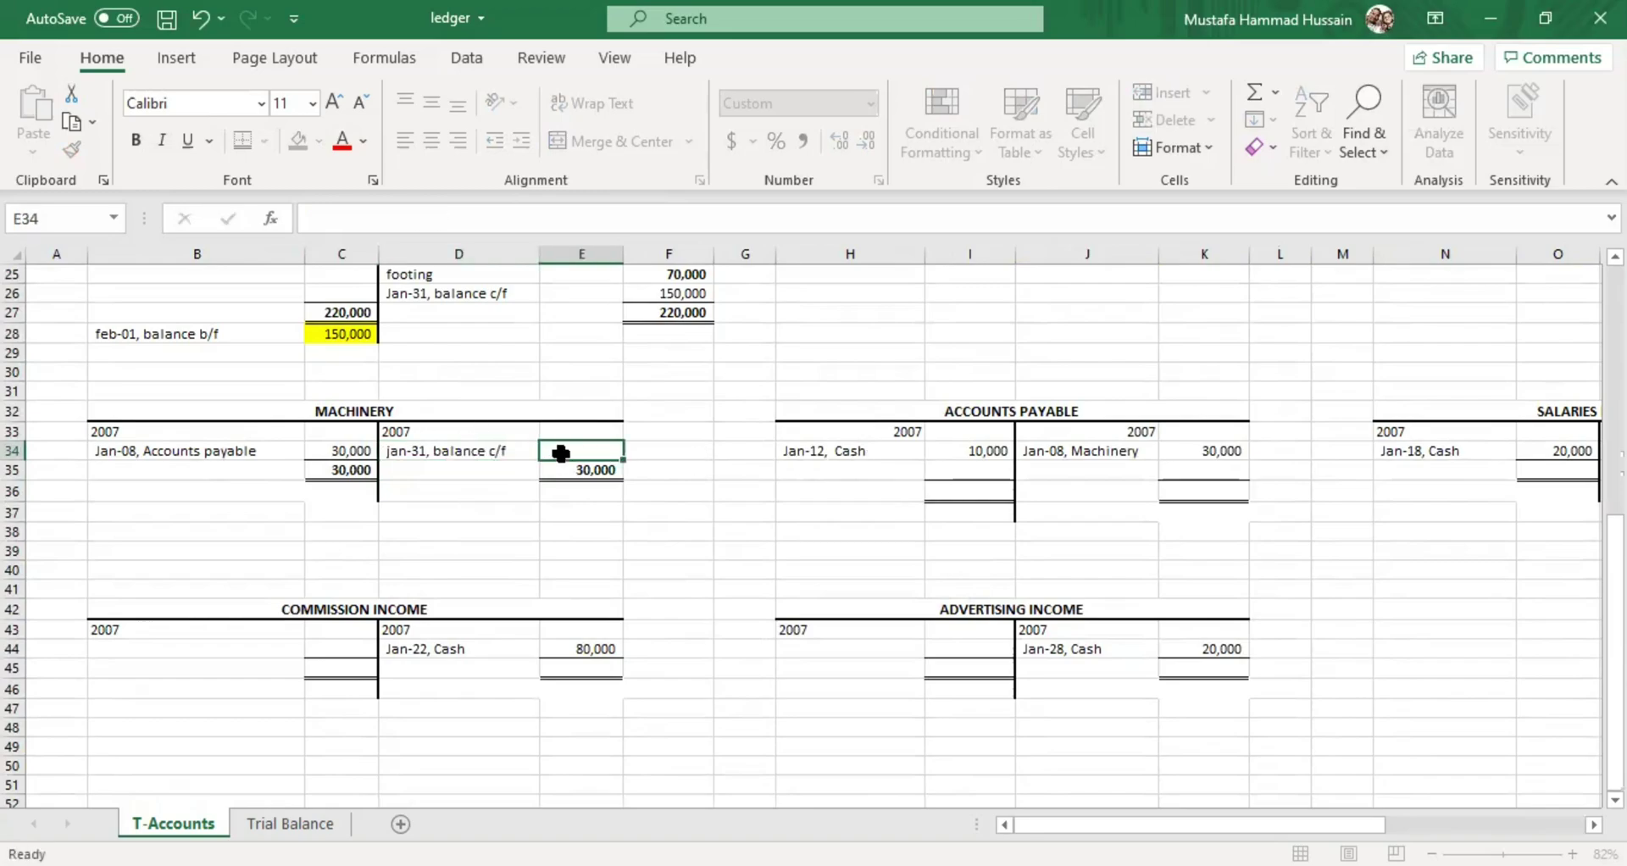
pyautogui.write('0')
pyautogui.write('3')
pyautogui.press('BackSpace')
pyautogui.press('BackSpace')
pyautogui.write('30000')
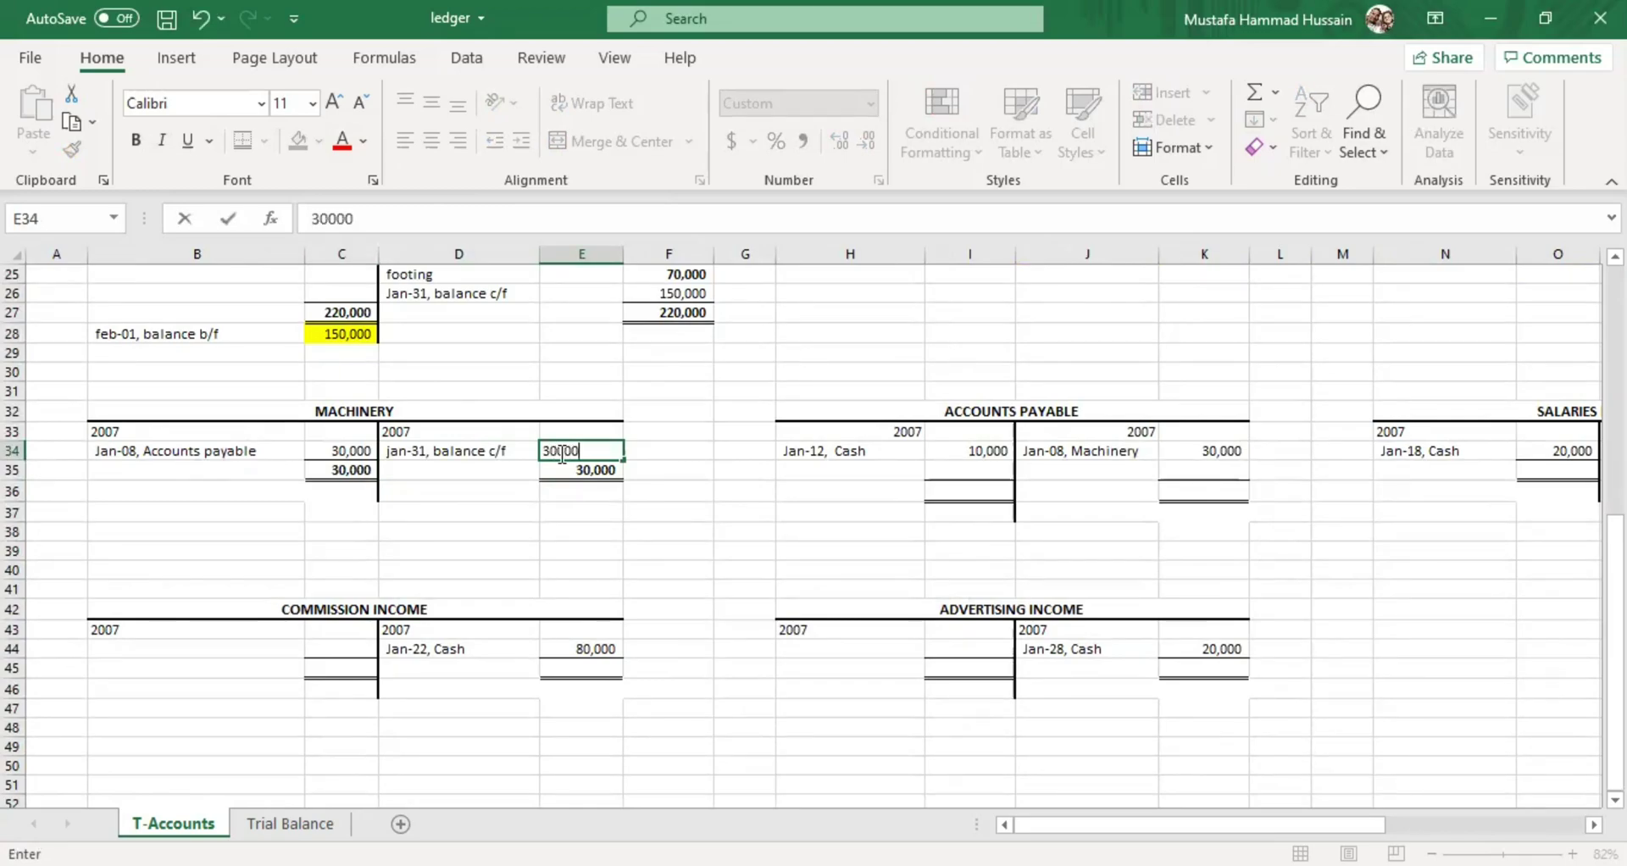
pyautogui.click(514, 514)
# Enter "feb-01, balance b/f" in B36 and 30,000 in C36 of the Machinery account, and fill C36 yellow
pyautogui.click(222, 508)
pyautogui.press('Down')
pyautogui.press('Down')
pyautogui.press('Down')
pyautogui.press('Down')
pyautogui.doubleClick(208, 493)
pyautogui.write('feb-01')
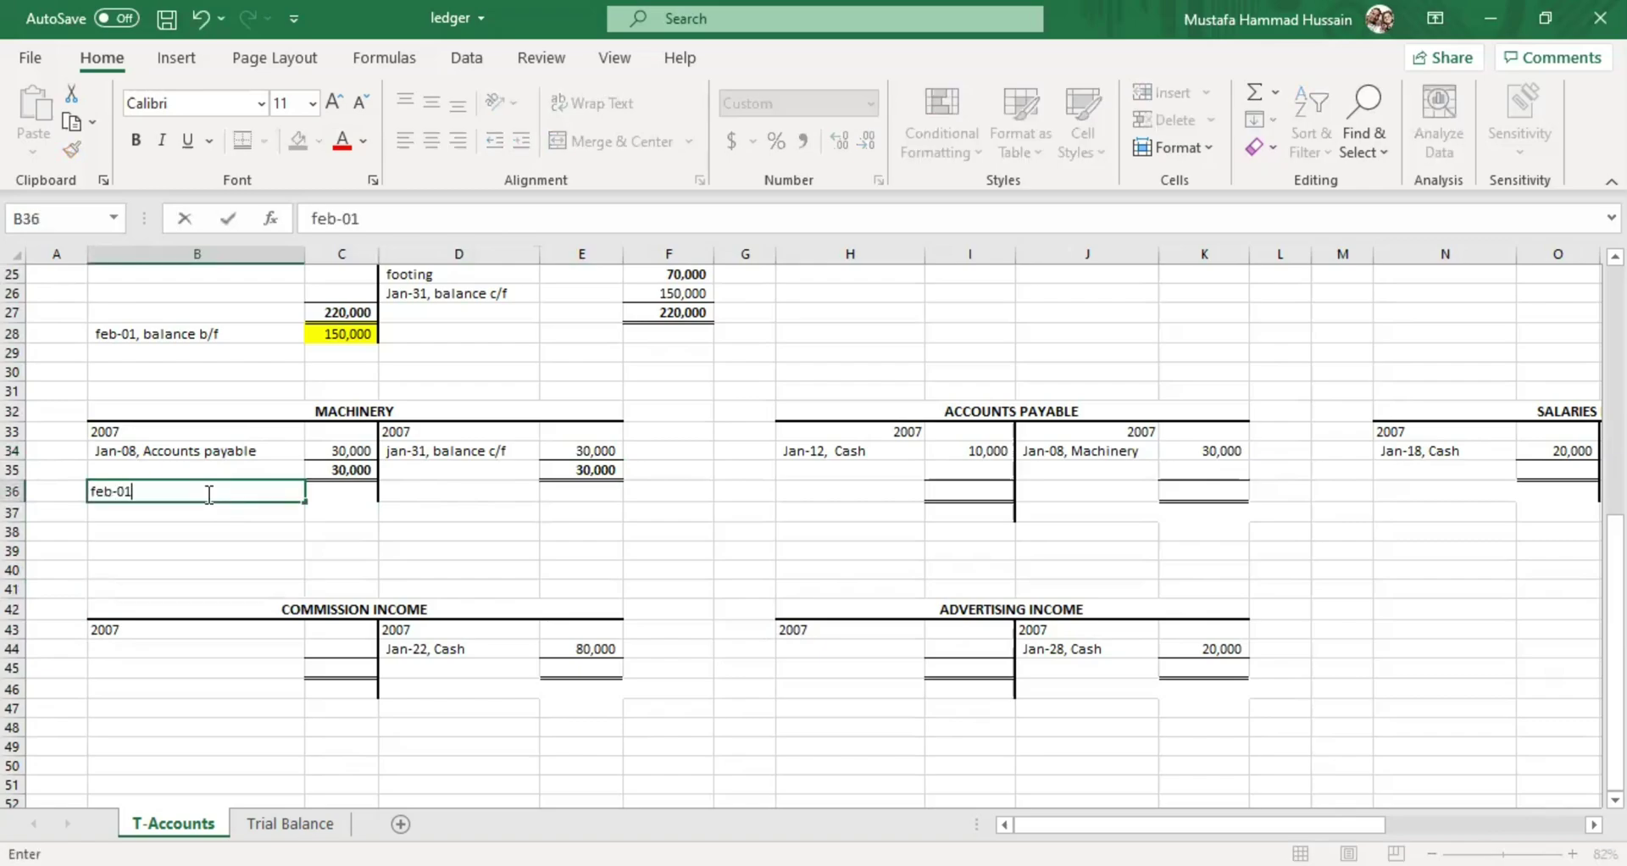
pyautogui.write(', balance b/f')
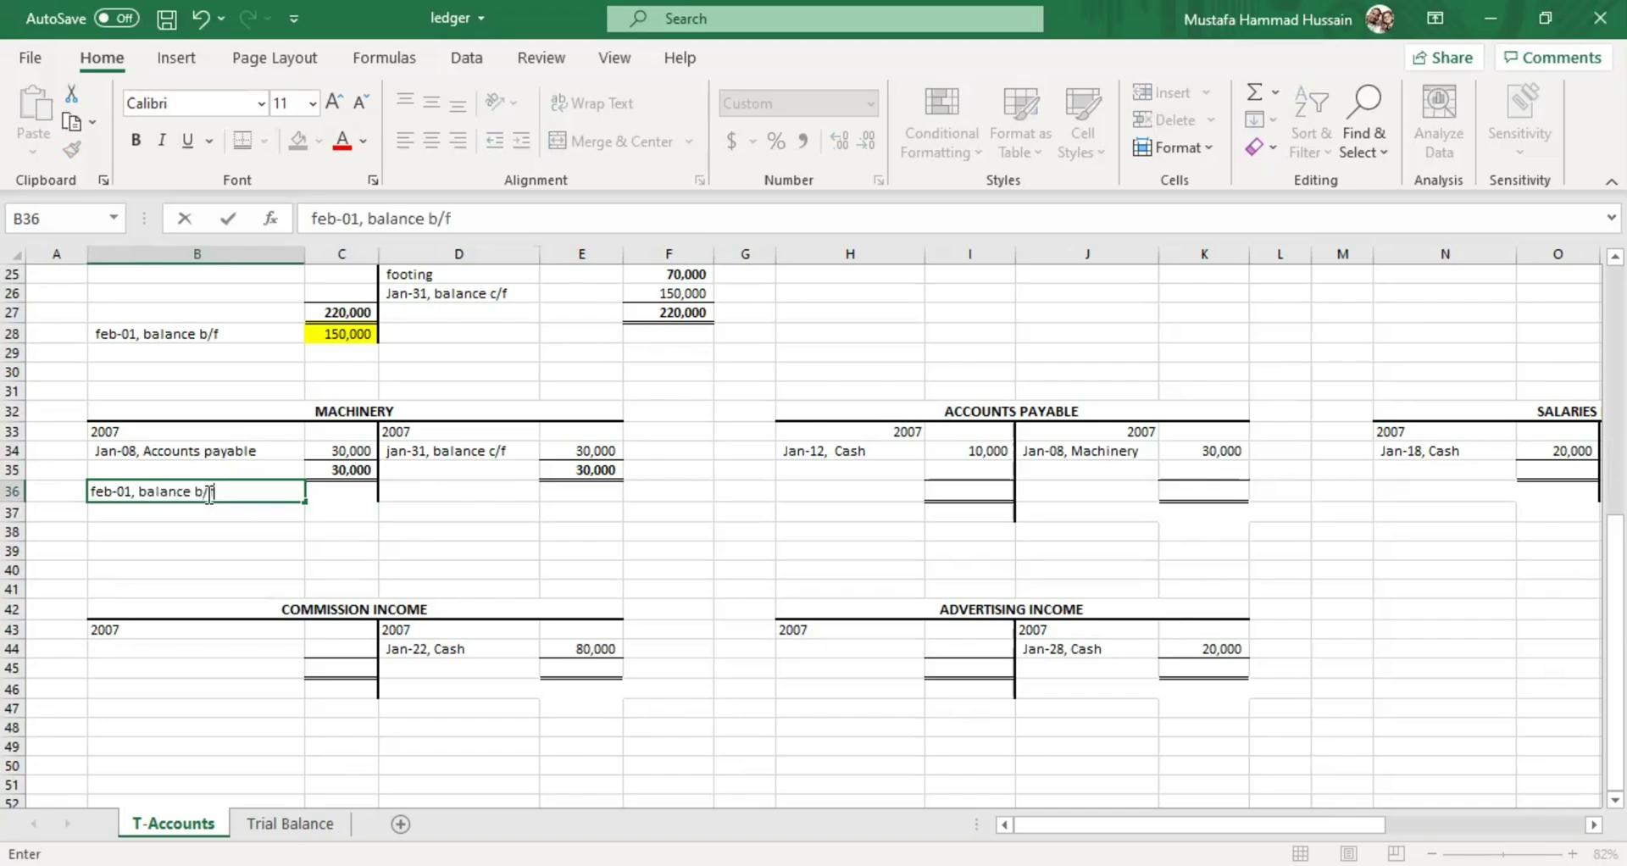
pyautogui.click(335, 493)
pyautogui.write('30000')
pyautogui.press('Return')
pyautogui.click(339, 491)
pyautogui.click(297, 141)
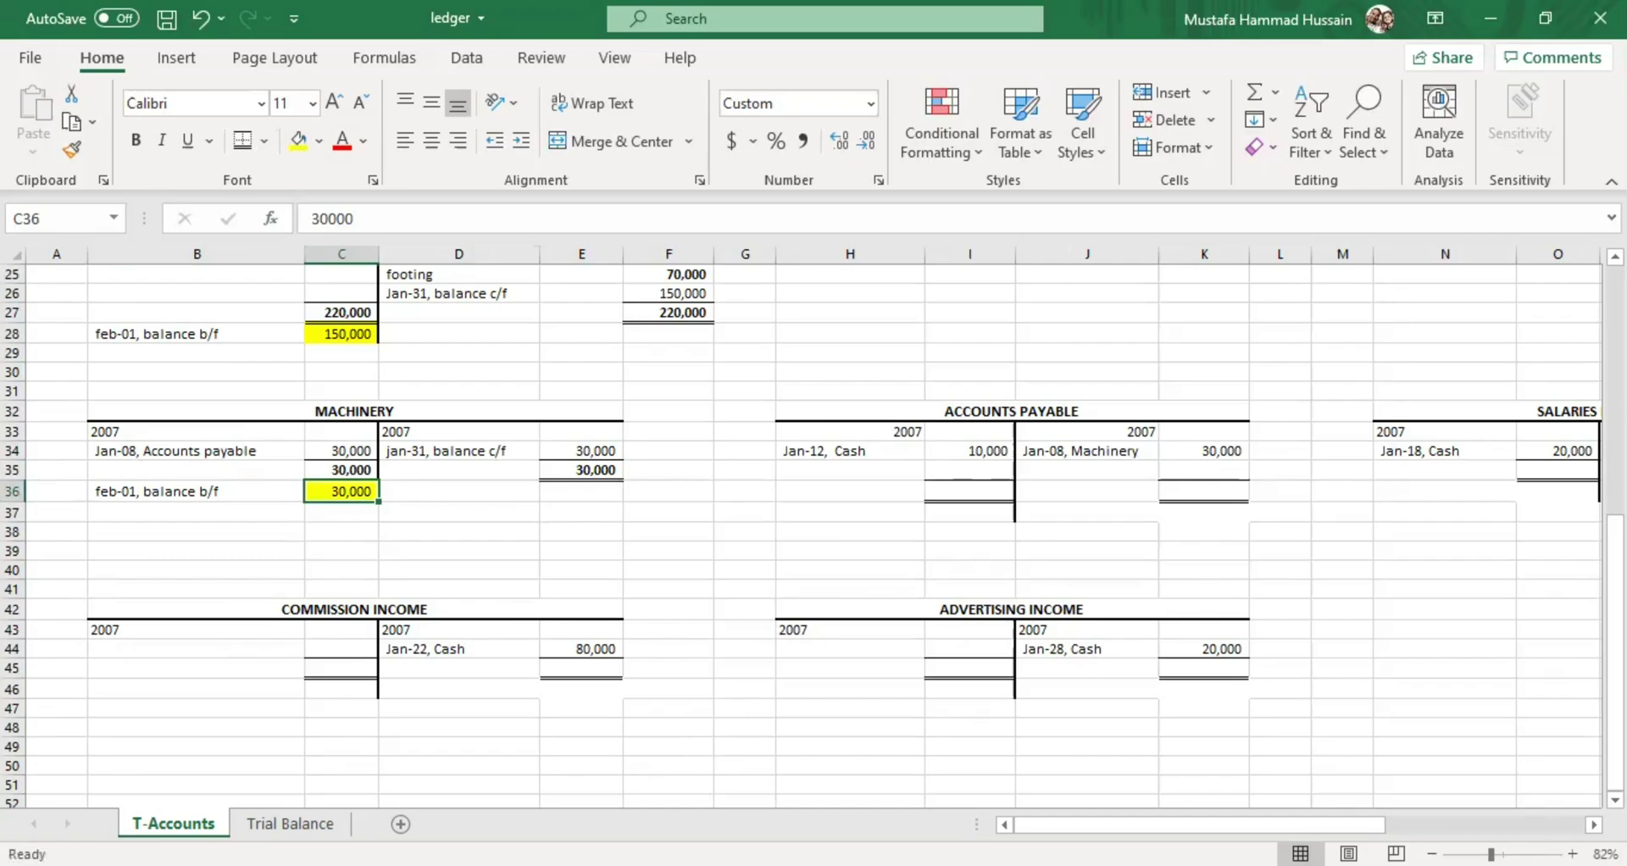
# Compare the Accounts Payable account's debit and credit entries in row 34 to see which side is larger
pyautogui.moveTo(1187, 823); pyautogui.dragTo(1263, 823)
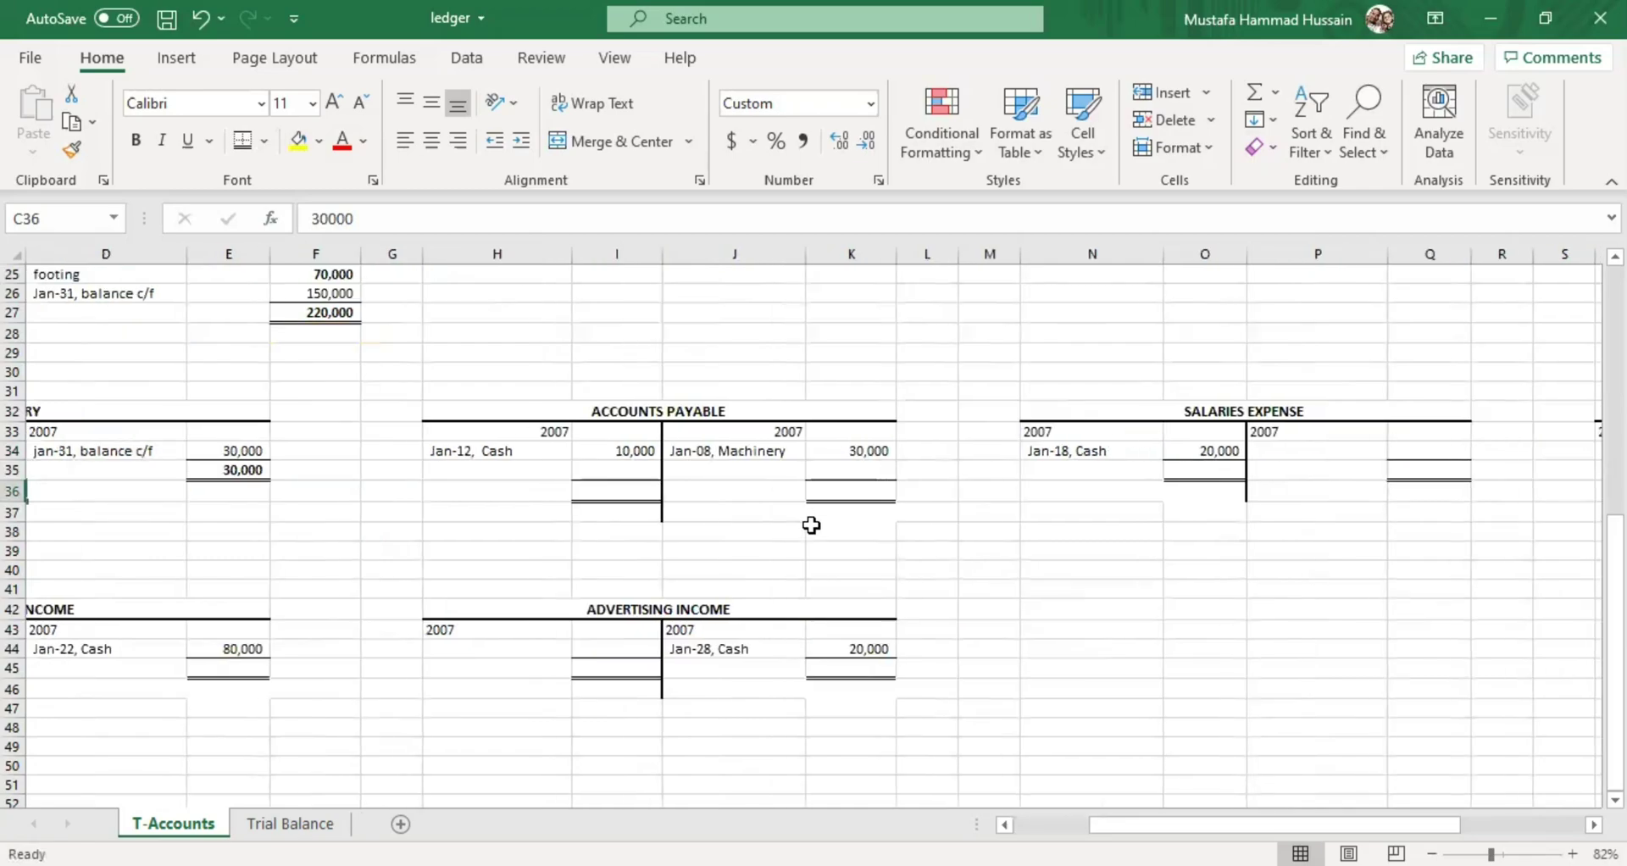
pyautogui.scroll(1, 821, 512)
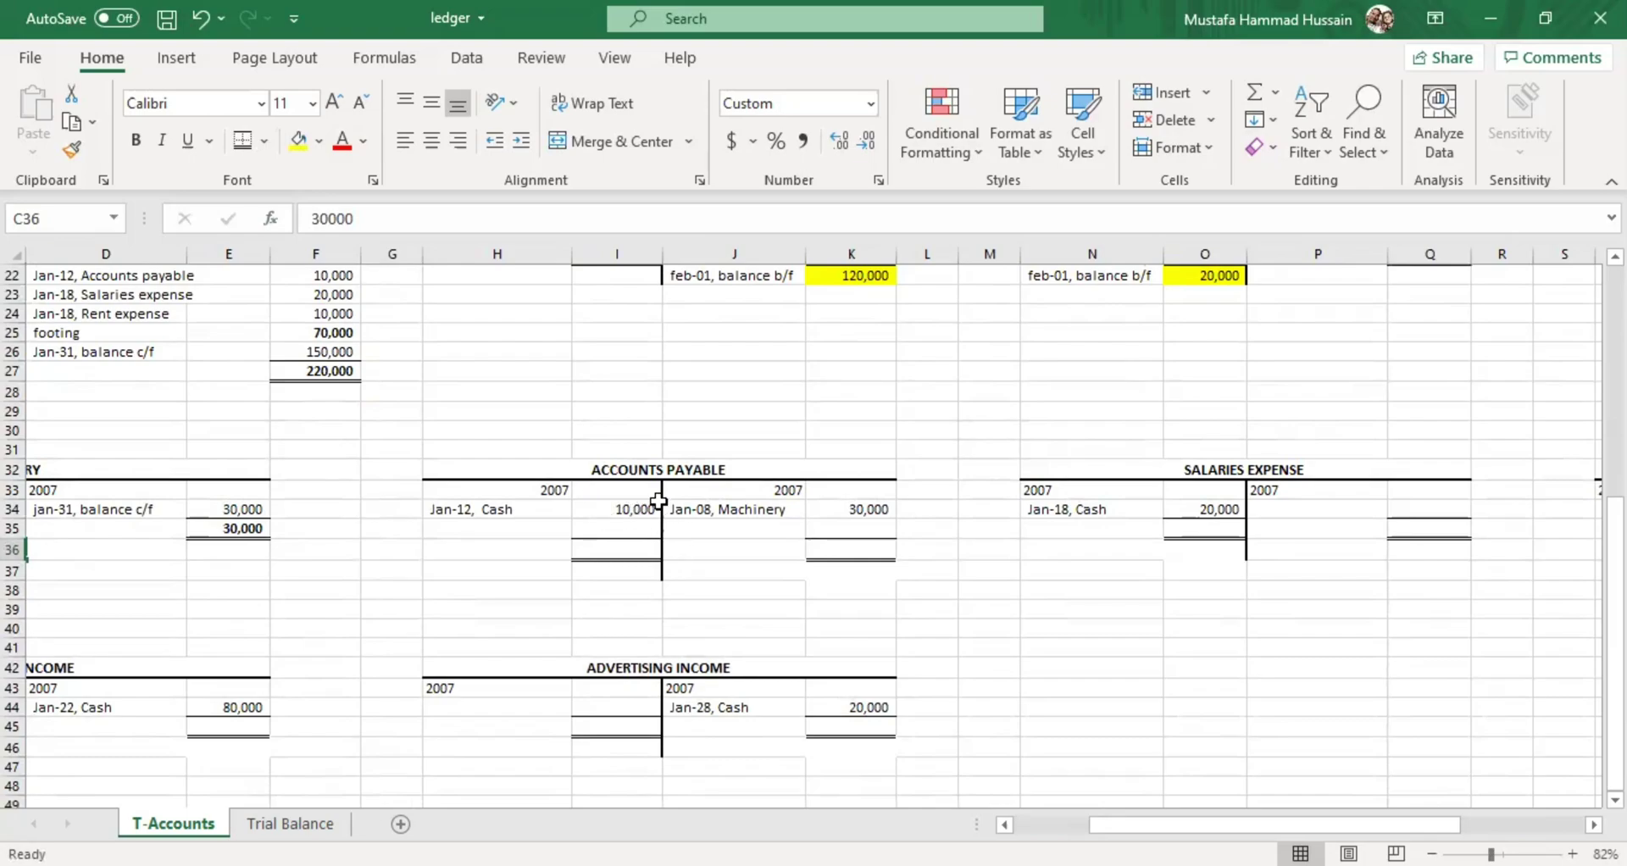
pyautogui.click(686, 511)
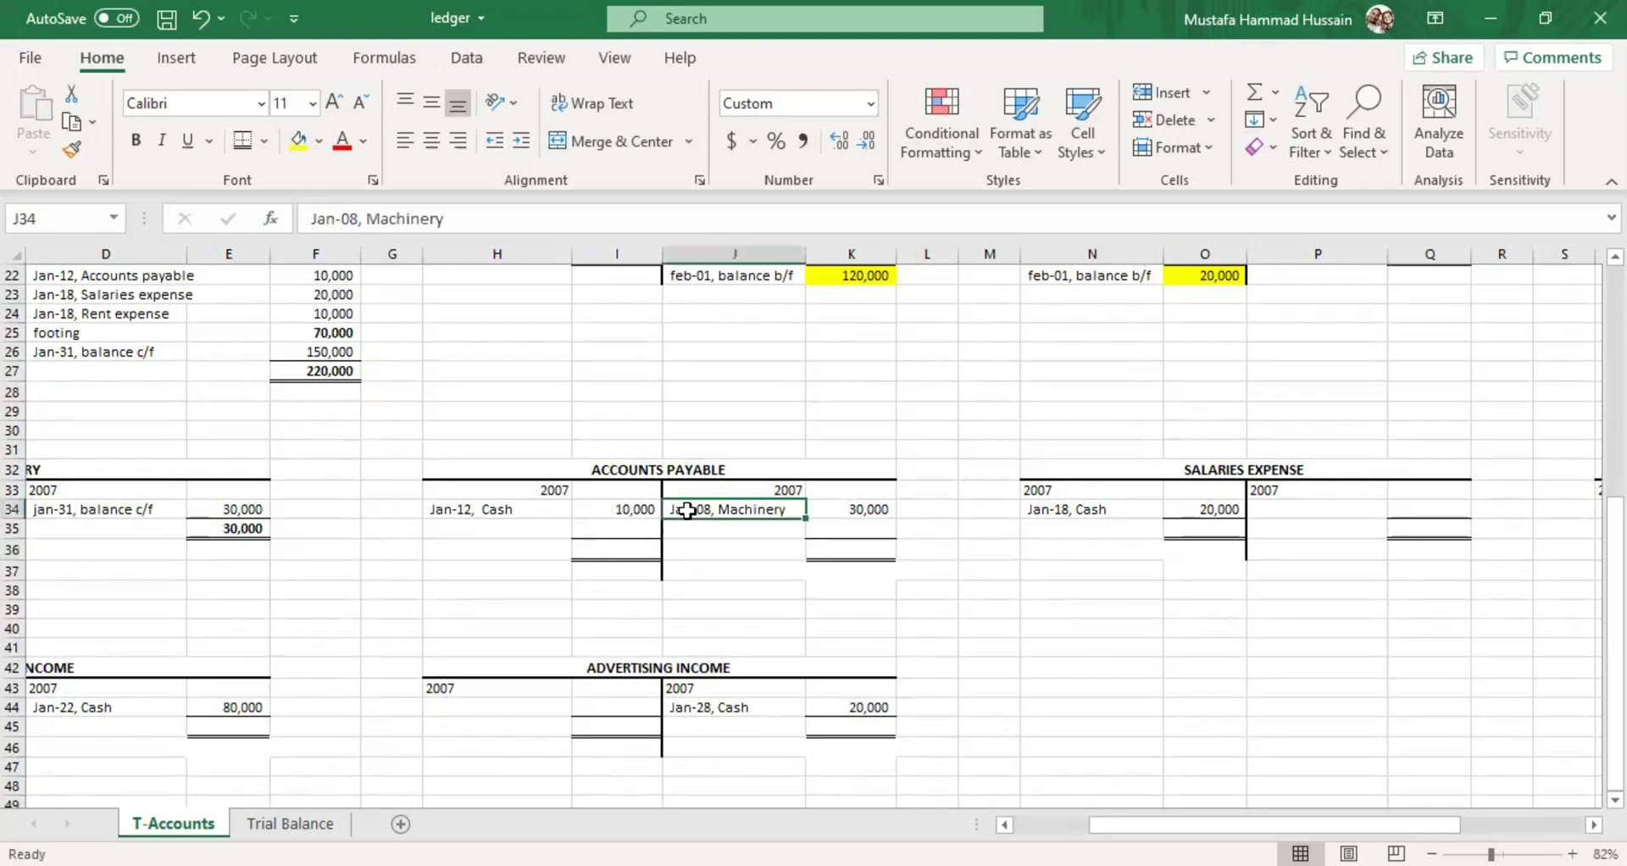
pyautogui.click(565, 511)
pyautogui.click(598, 510)
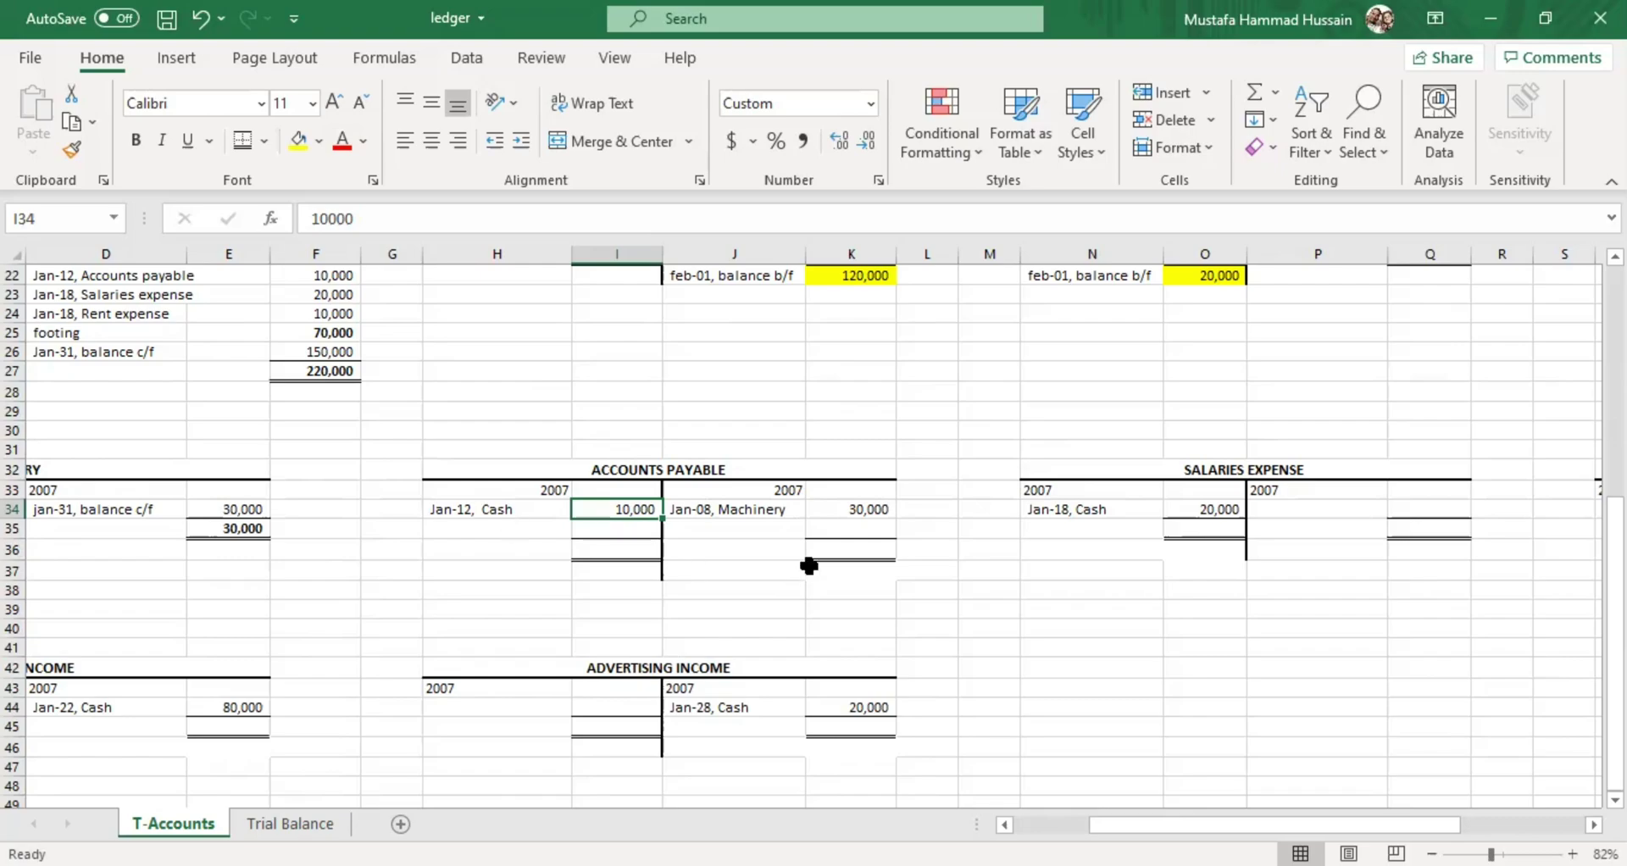
pyautogui.click(856, 510)
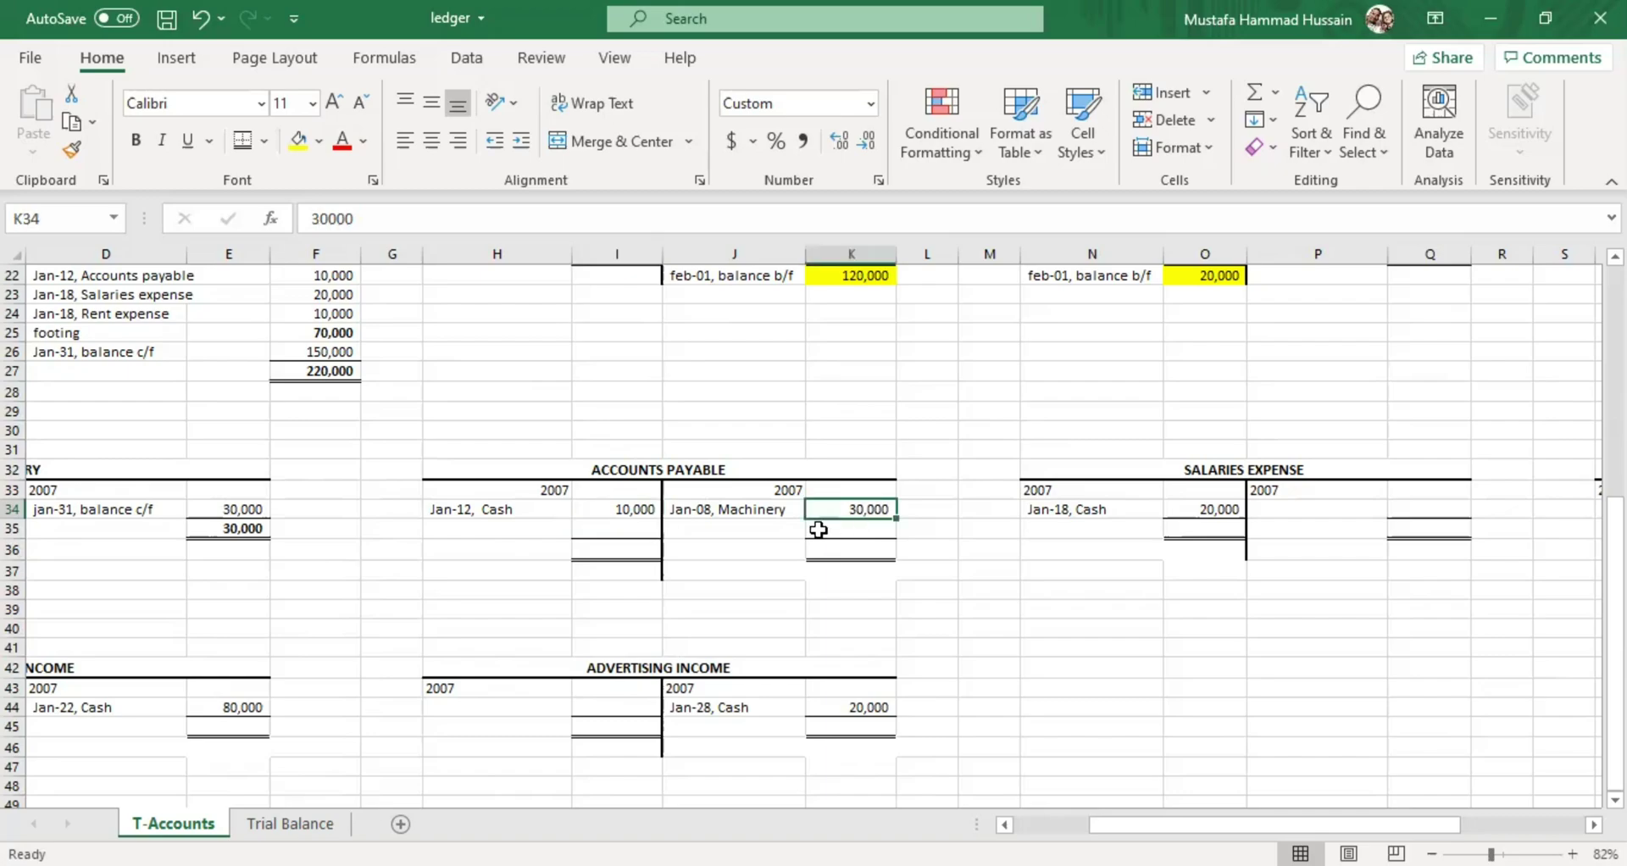
pyautogui.click(770, 505)
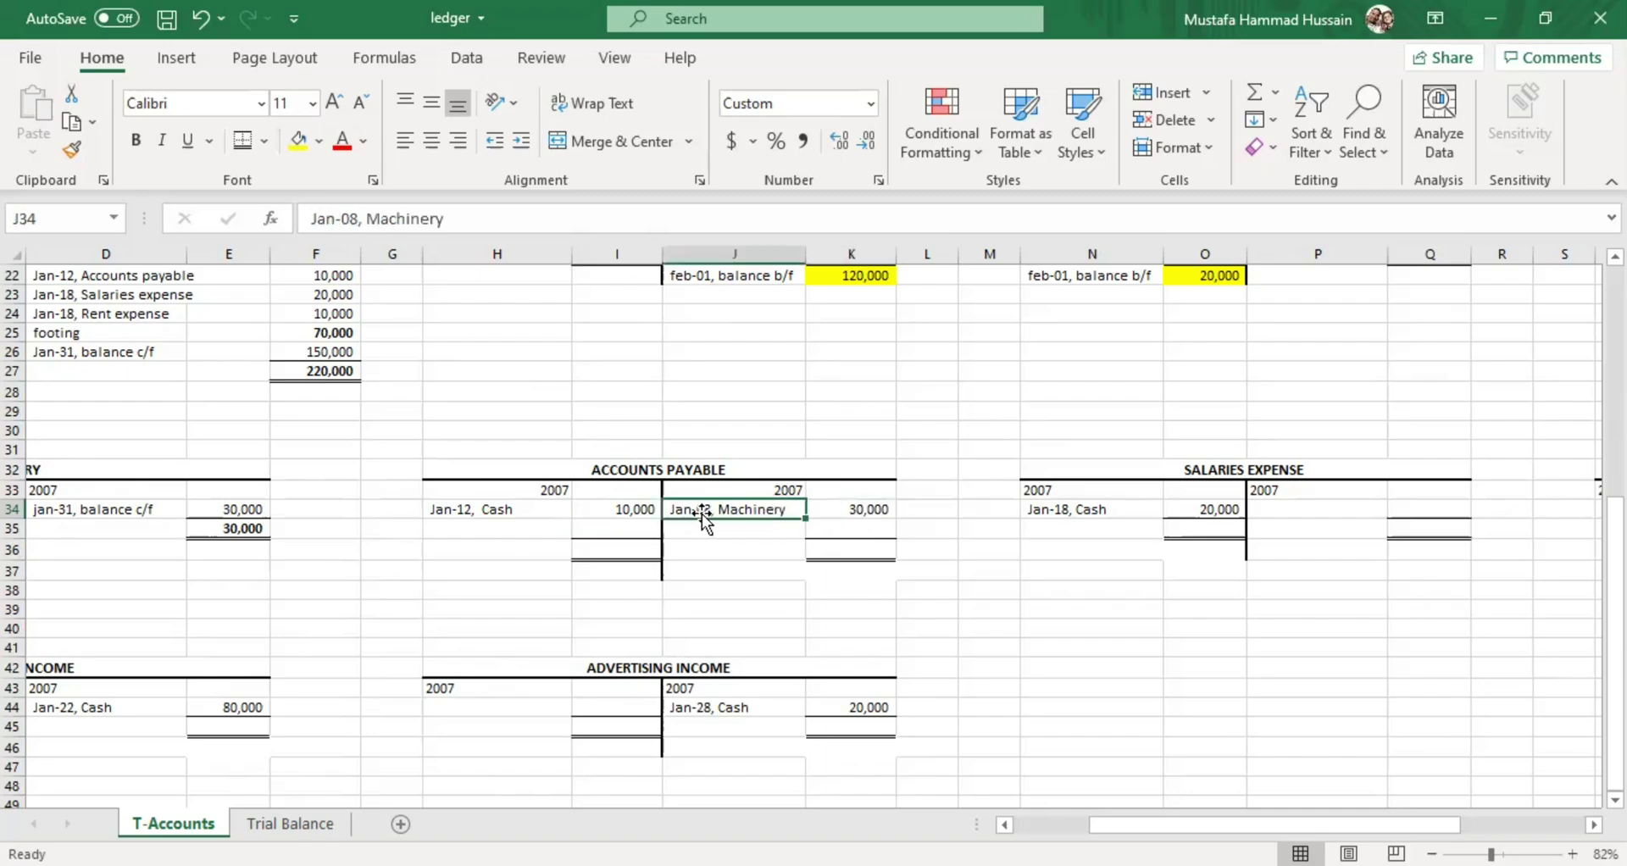
pyautogui.click(504, 512)
pyautogui.click(820, 507)
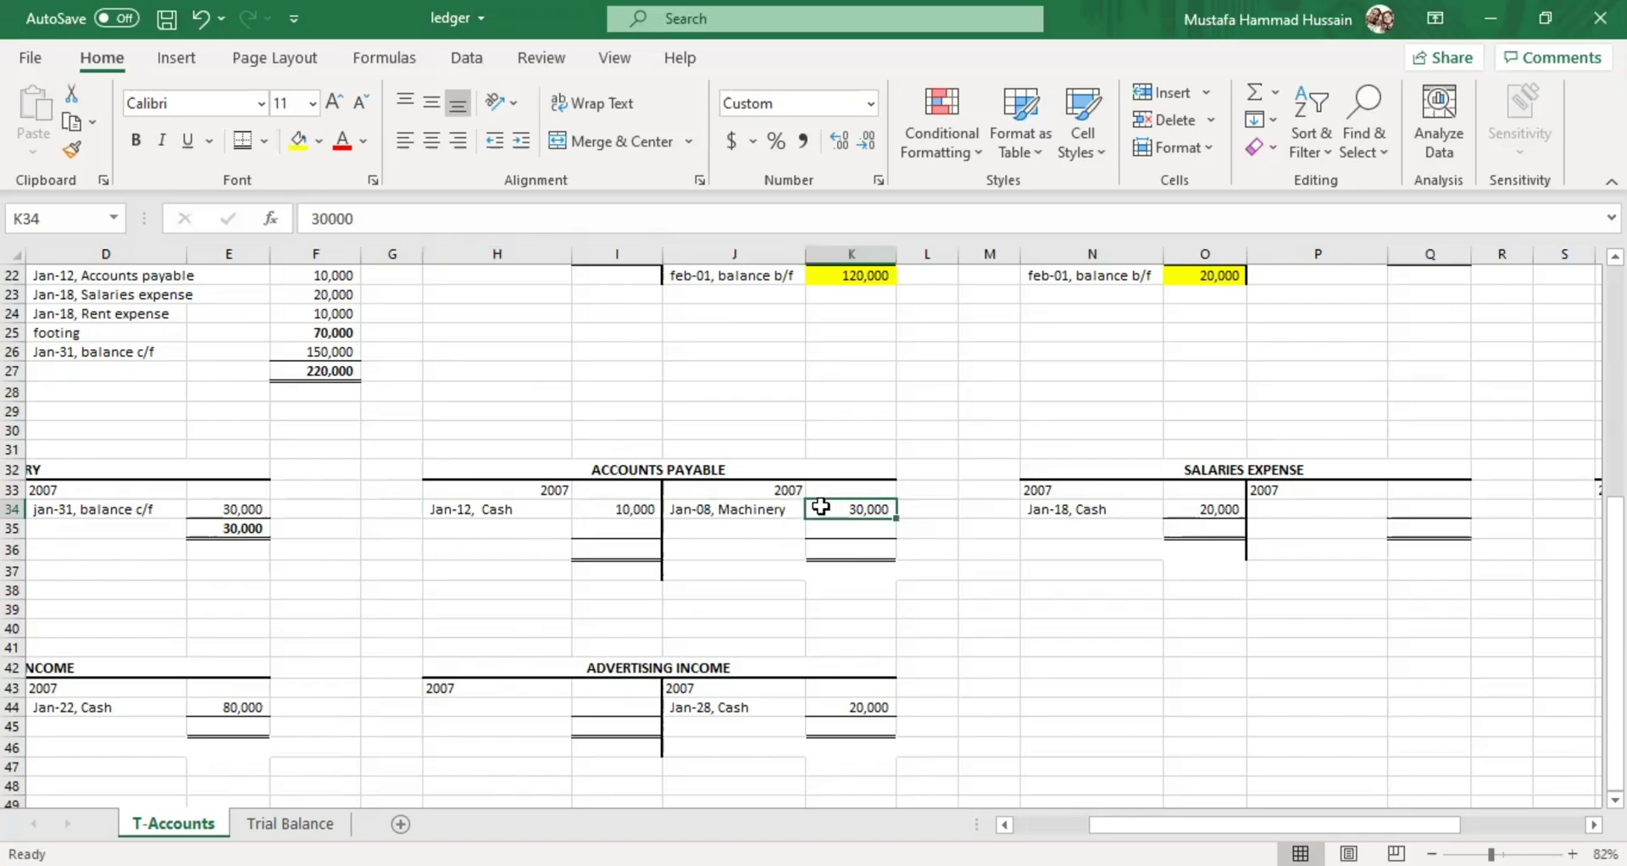
pyautogui.click(641, 510)
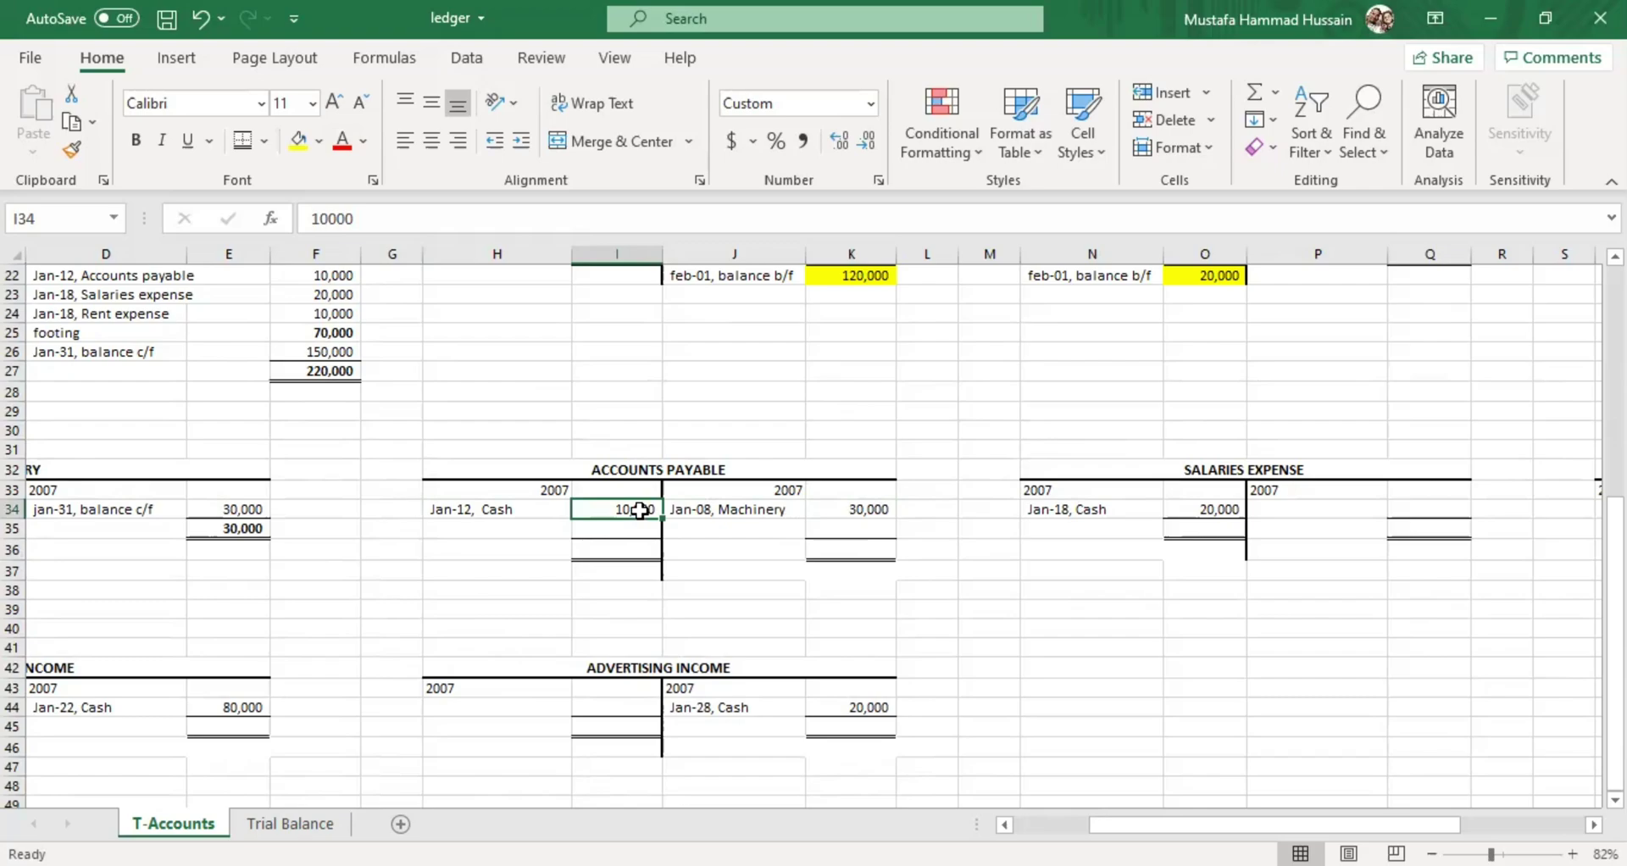
pyautogui.click(524, 524)
pyautogui.click(632, 511)
pyautogui.click(866, 512)
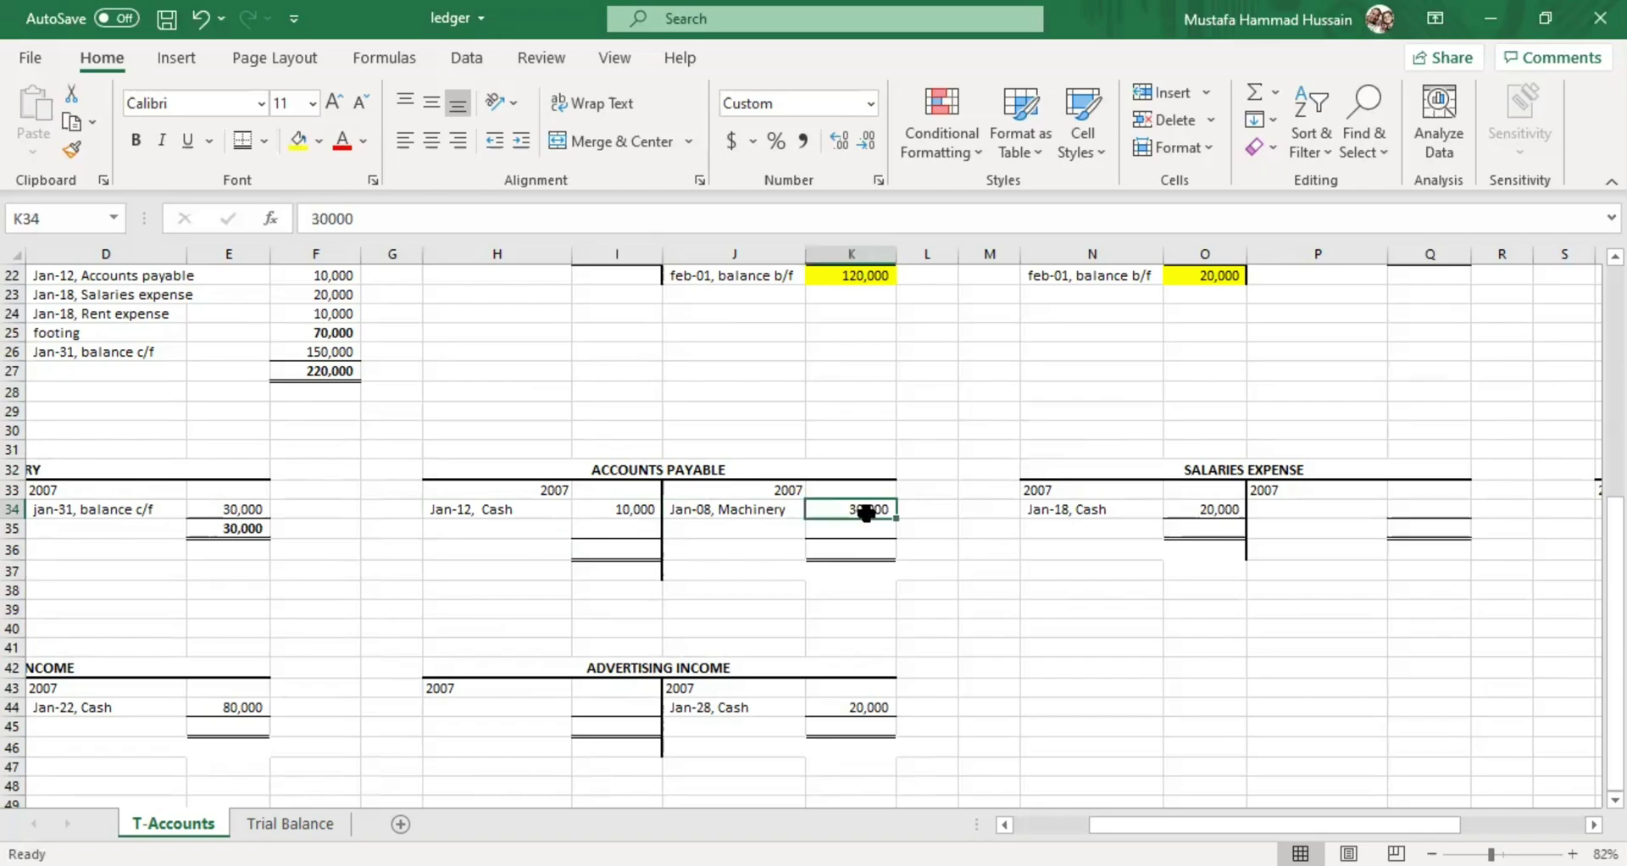
pyautogui.click(637, 510)
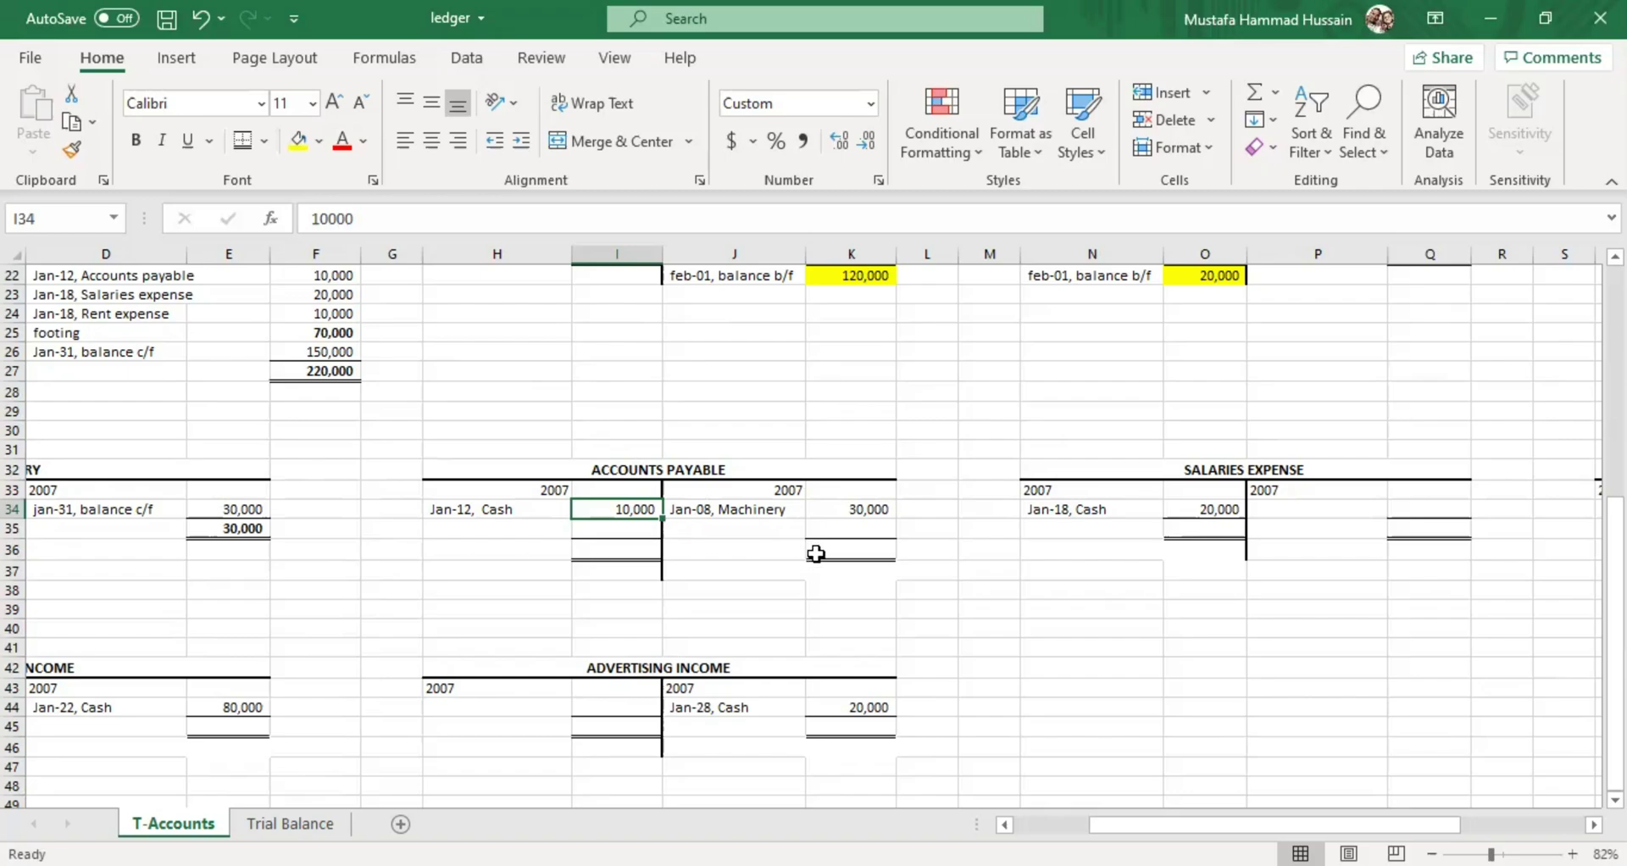
pyautogui.click(866, 505)
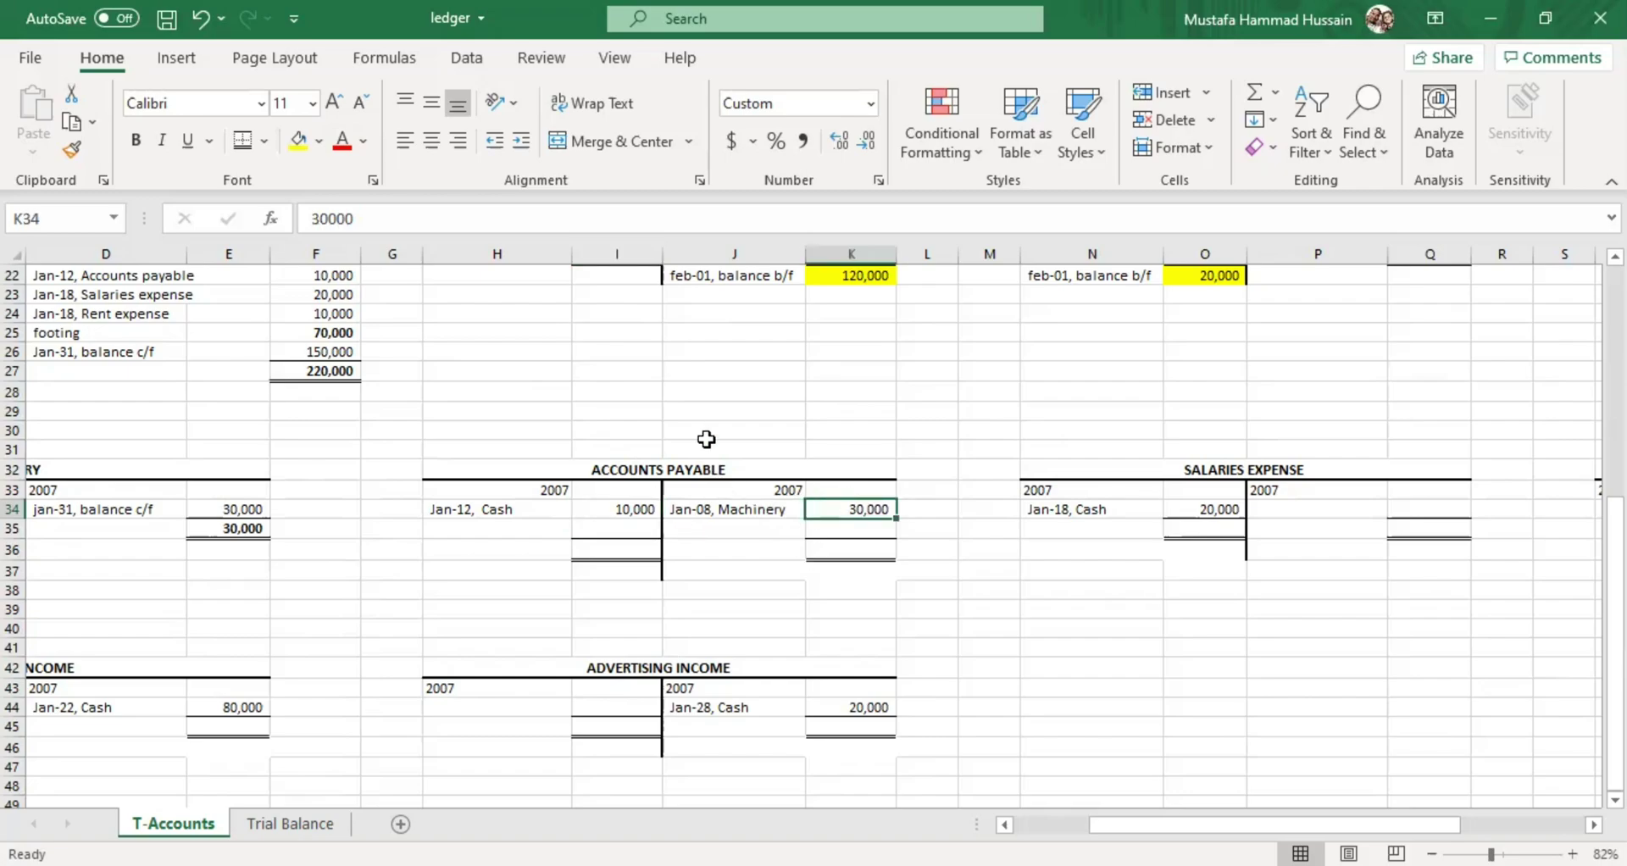
pyautogui.click(716, 466)
pyautogui.click(854, 510)
# Enter the Accounts Payable account's totals of 30,000 in K36 and I36
pyautogui.doubleClick(852, 549)
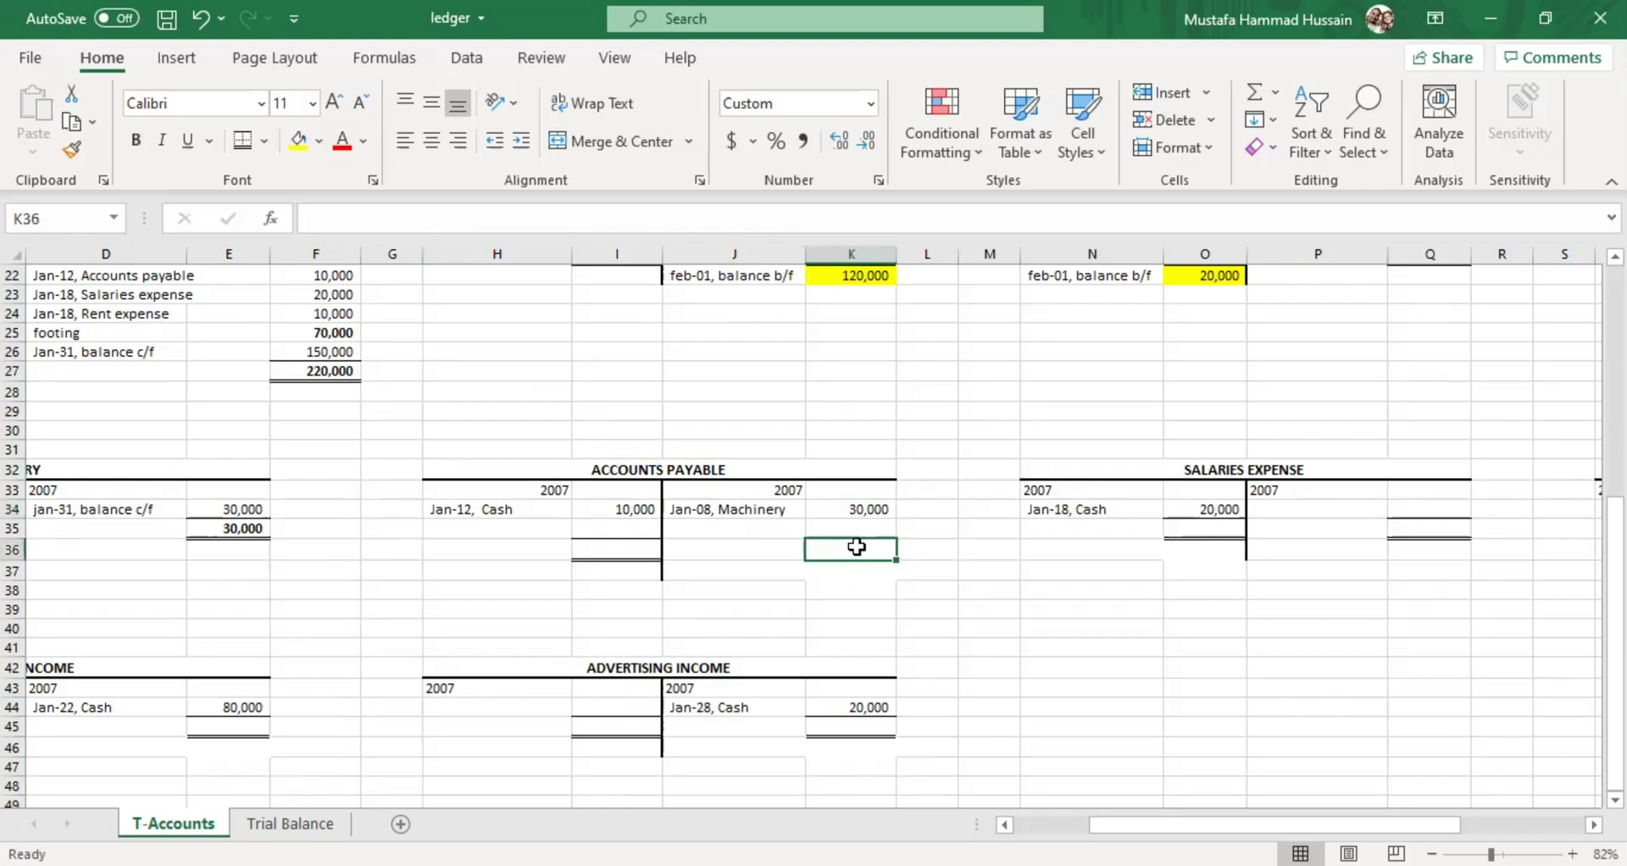
pyautogui.write('30000')
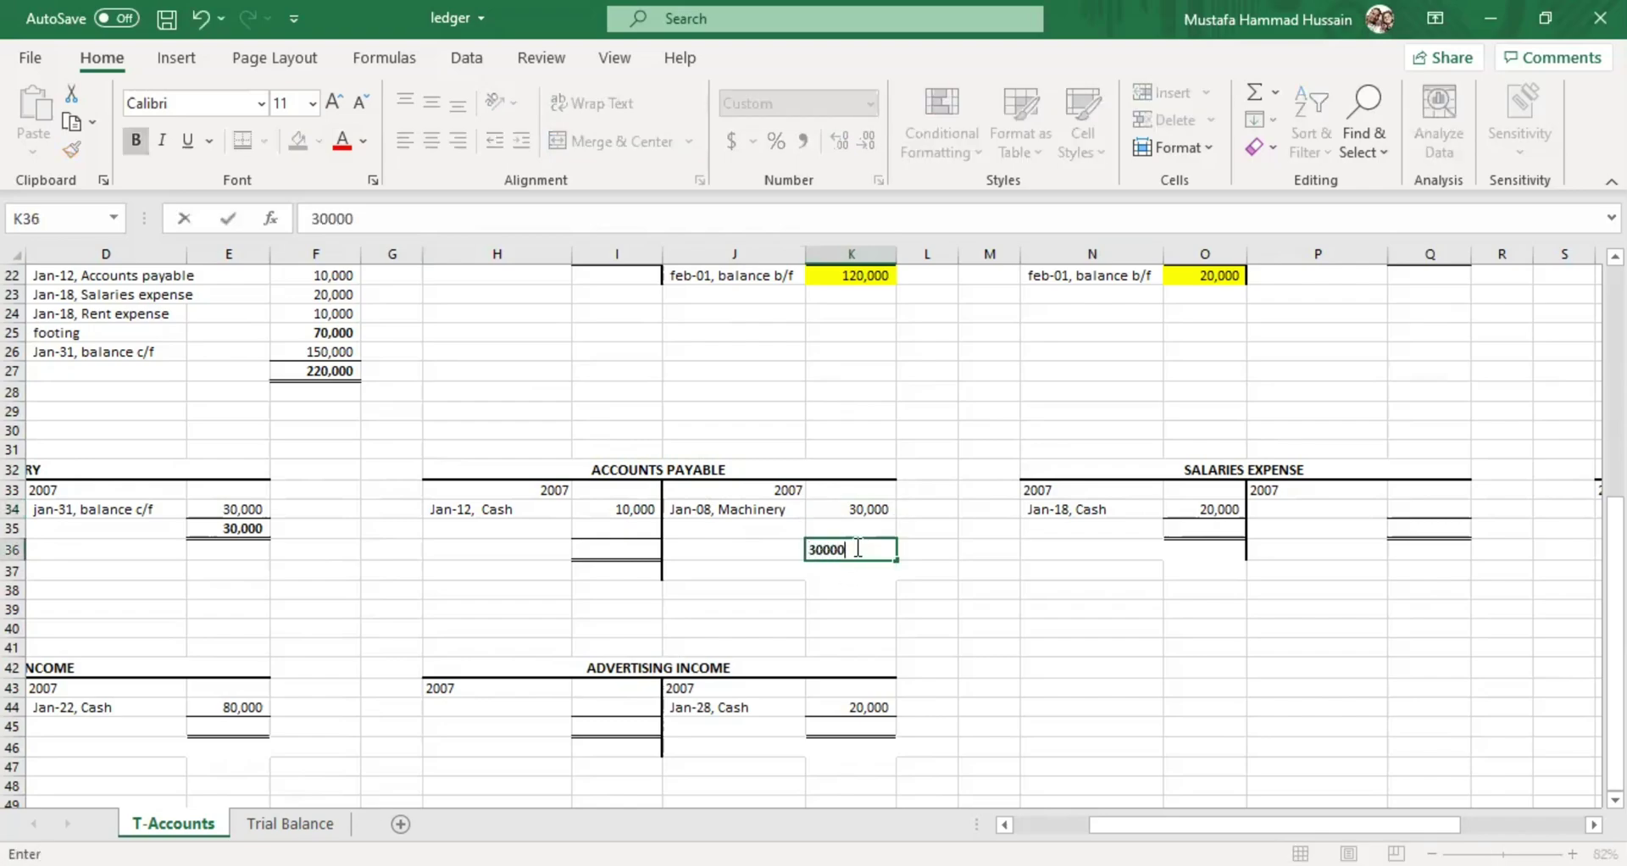
pyautogui.click(611, 548)
pyautogui.write('3')
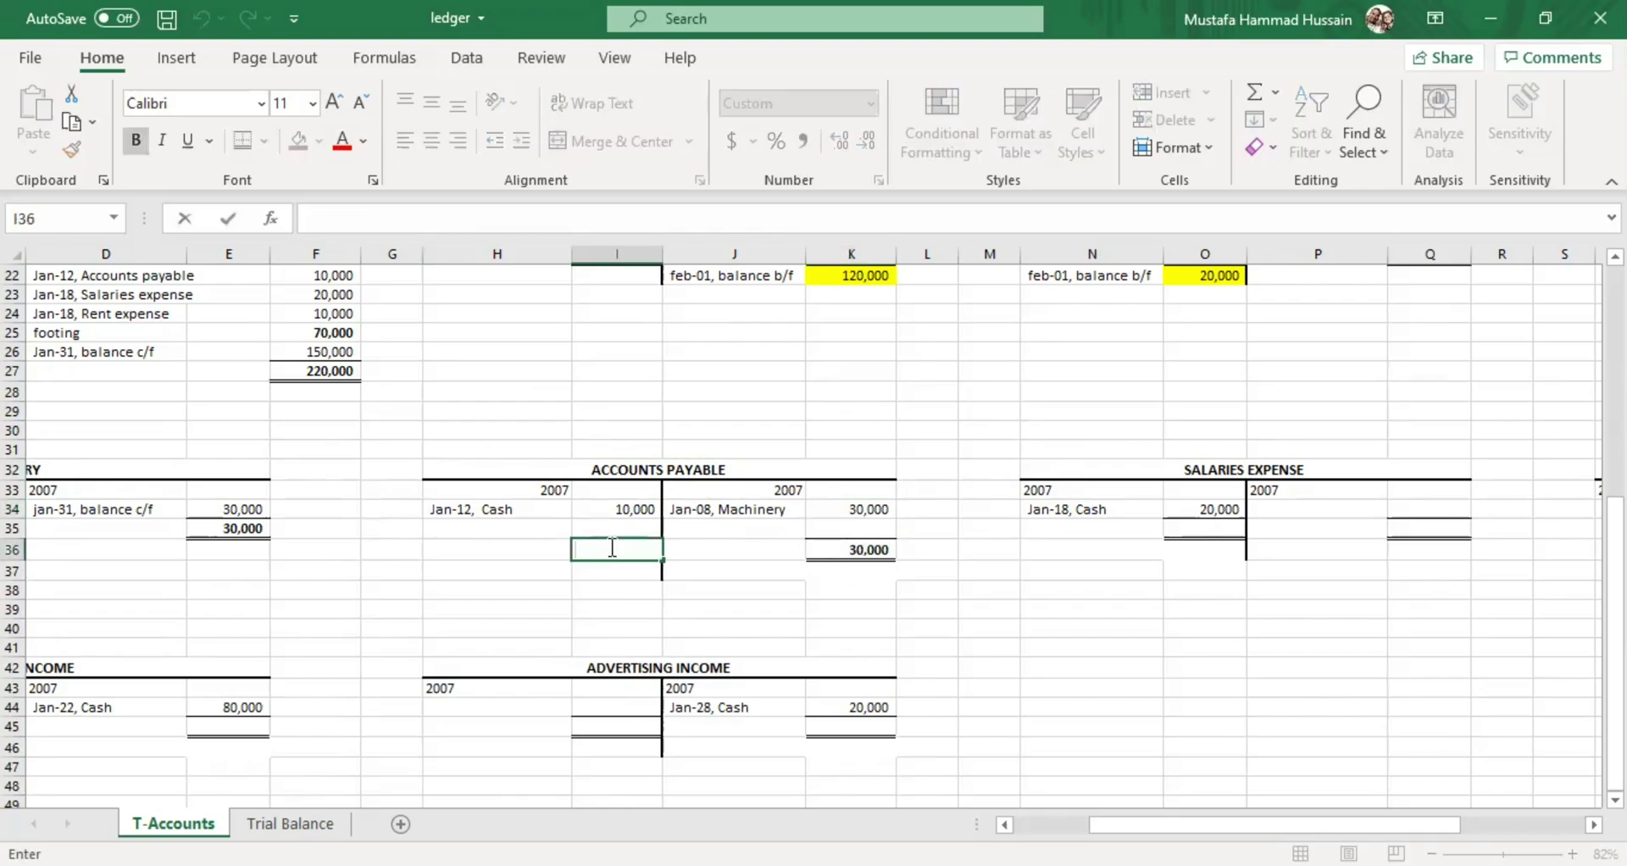
pyautogui.write('0000')
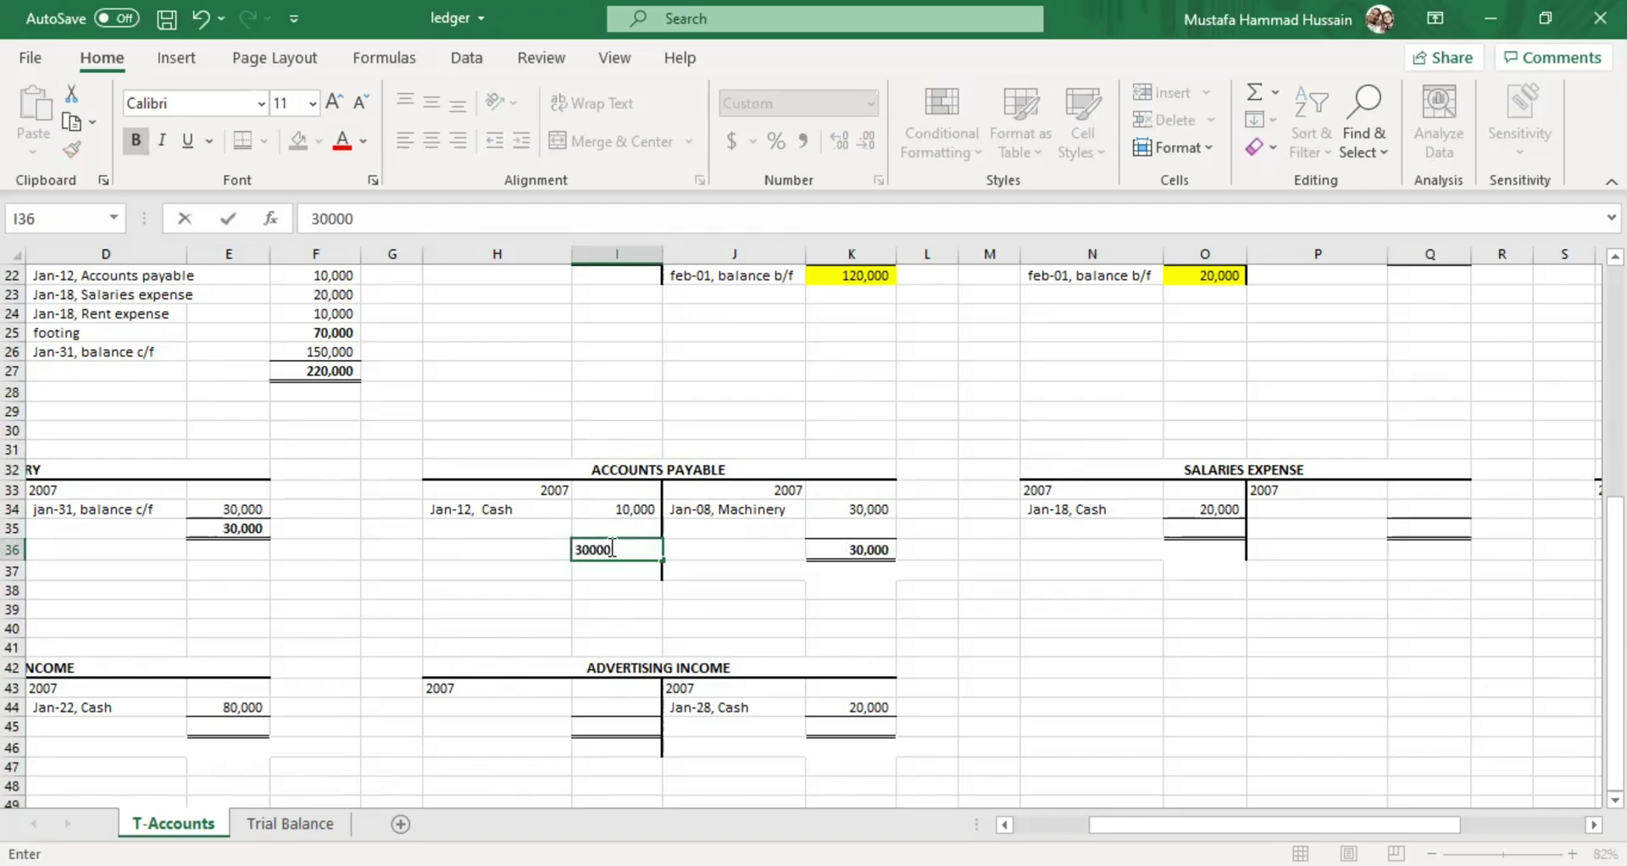
pyautogui.click(537, 568)
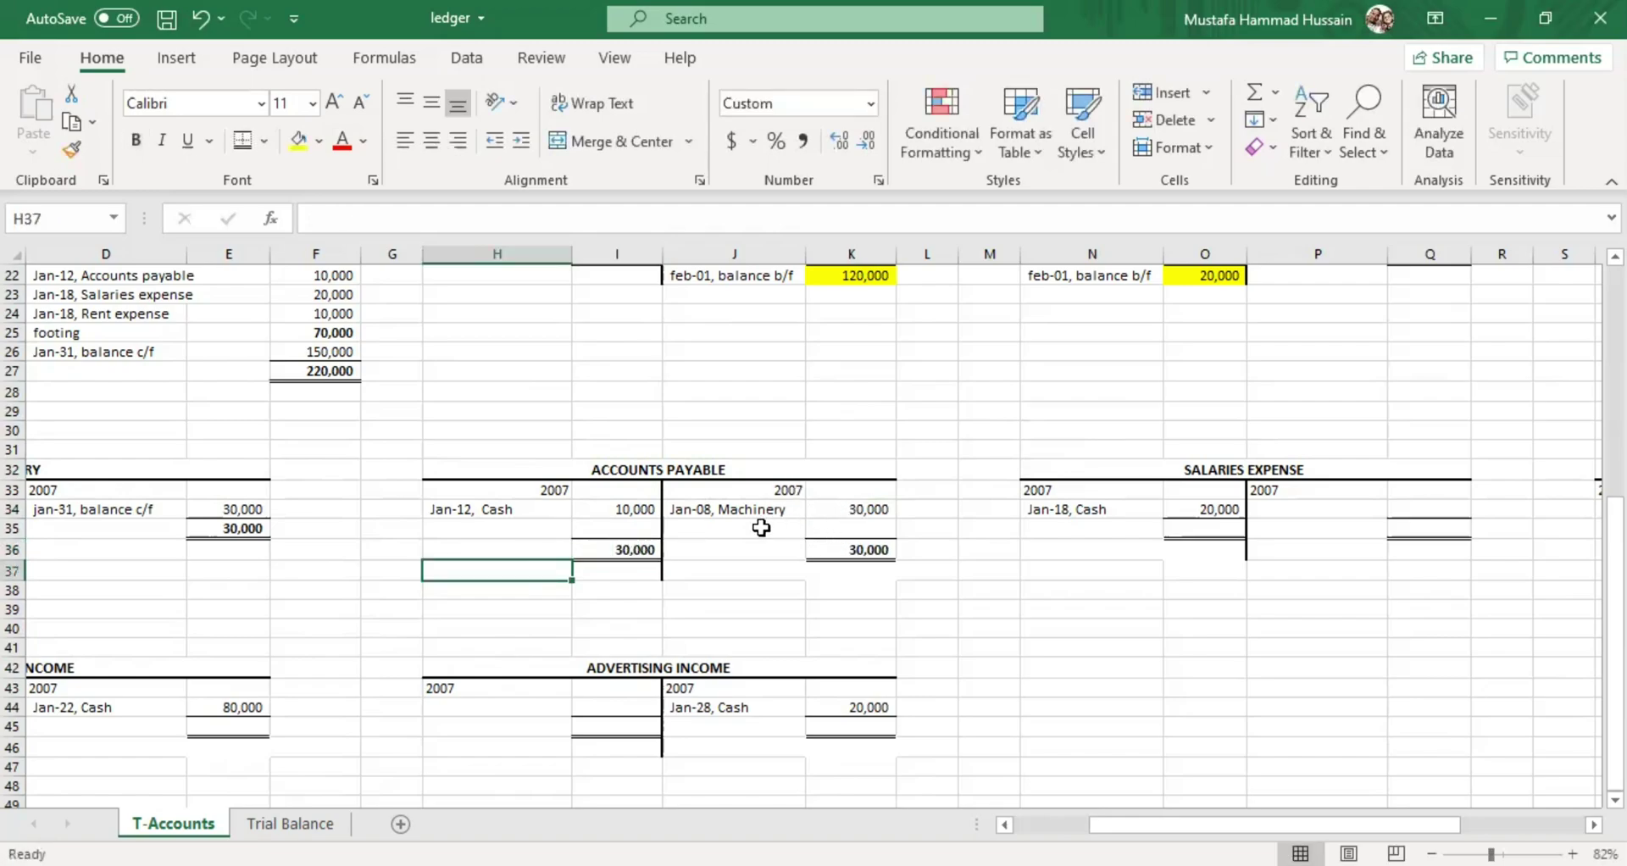
# Examine the Accounts Payable debit entry in row 34 and the empty row 35 for the balancing amount
pyautogui.click(615, 528)
pyautogui.click(532, 528)
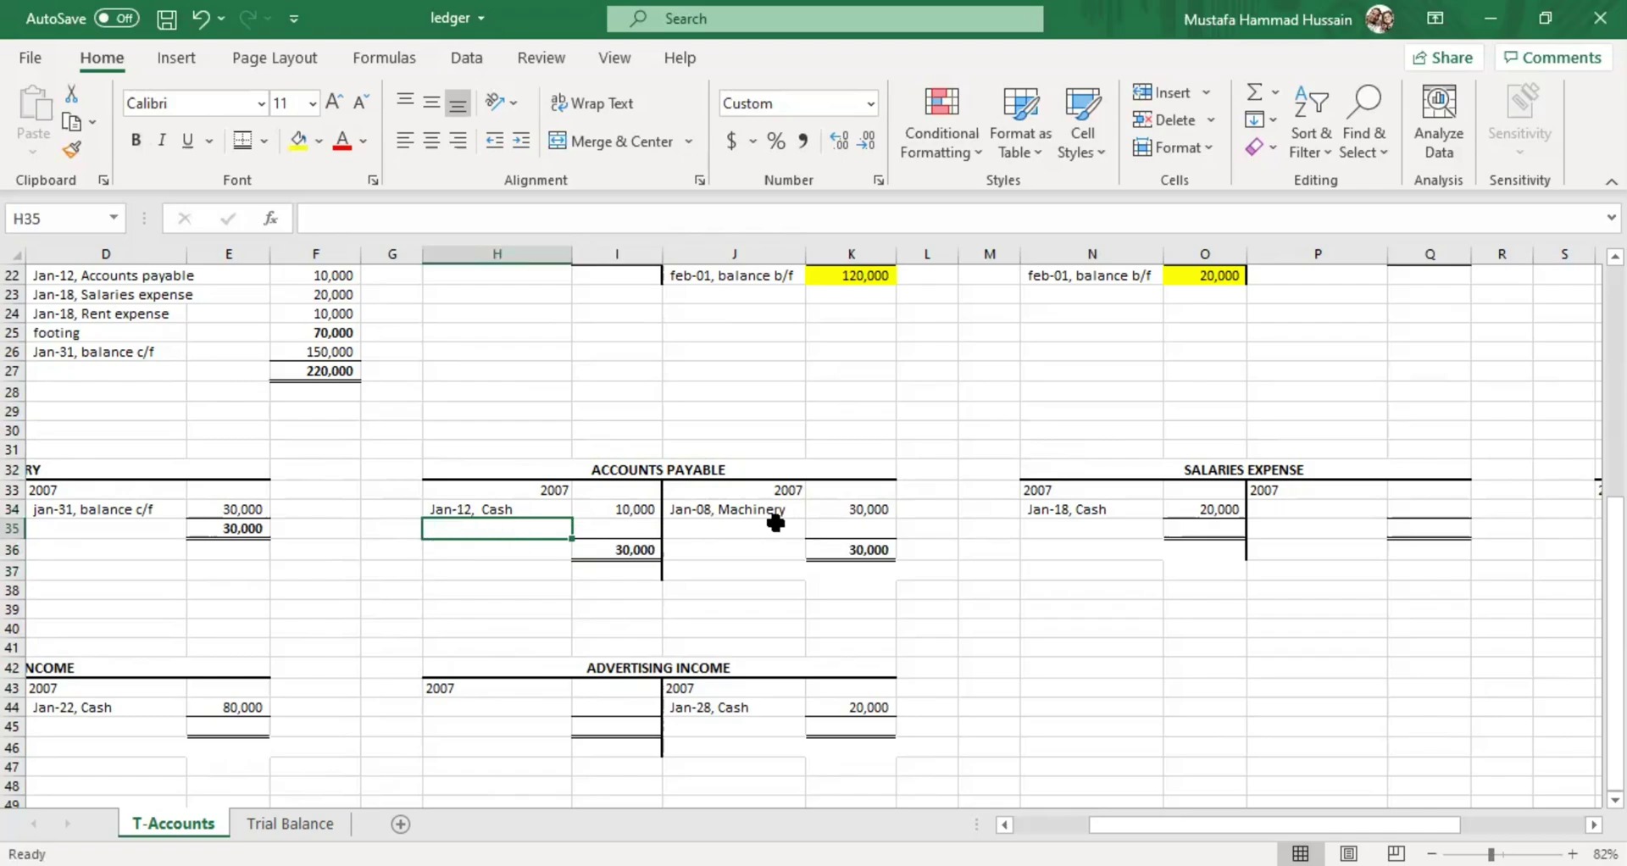
pyautogui.click(635, 511)
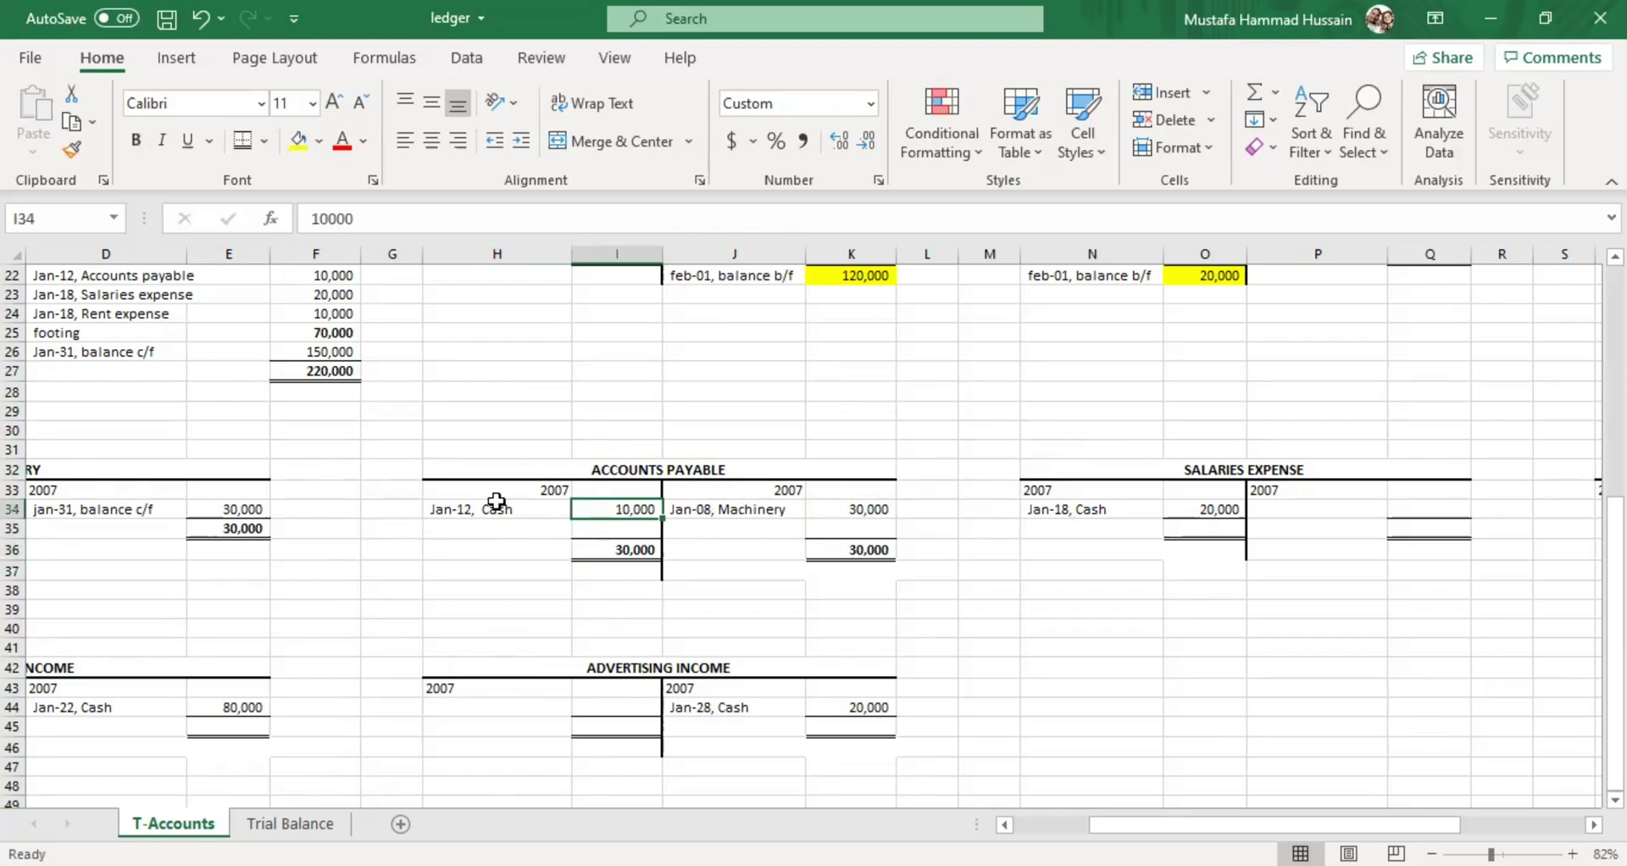
pyautogui.click(512, 511)
pyautogui.click(631, 510)
pyautogui.click(551, 514)
pyautogui.click(637, 510)
pyautogui.click(511, 529)
pyautogui.click(615, 513)
# Enter "Jan-31, balance c/f" in H35 and 20,000 in I35 on the Accounts Payable account's debit side
pyautogui.doubleClick(491, 532)
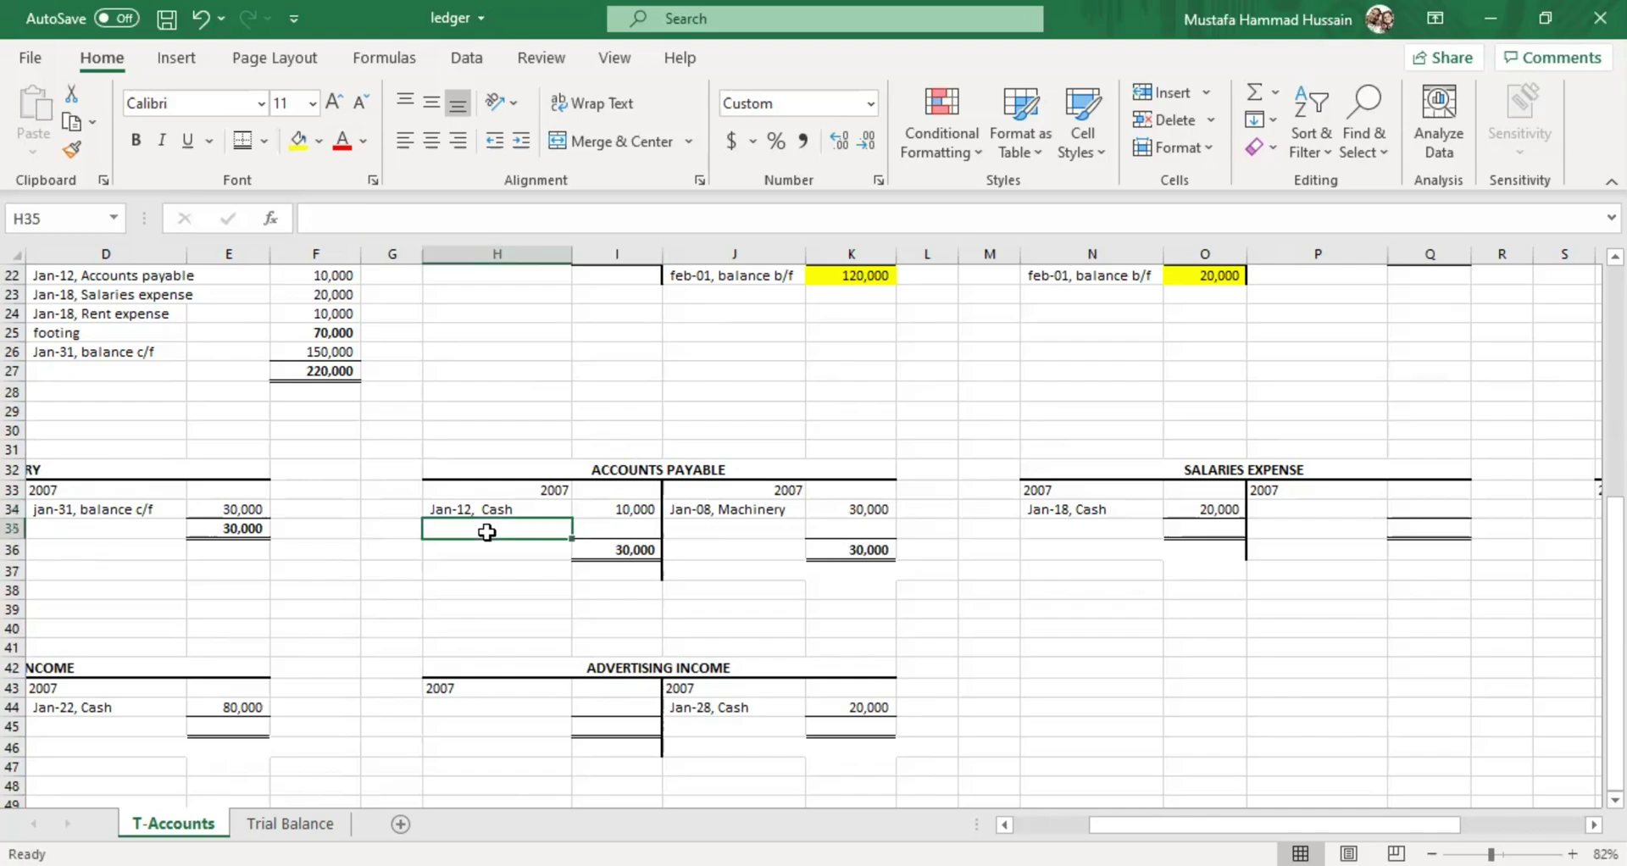
pyautogui.write('Jan')
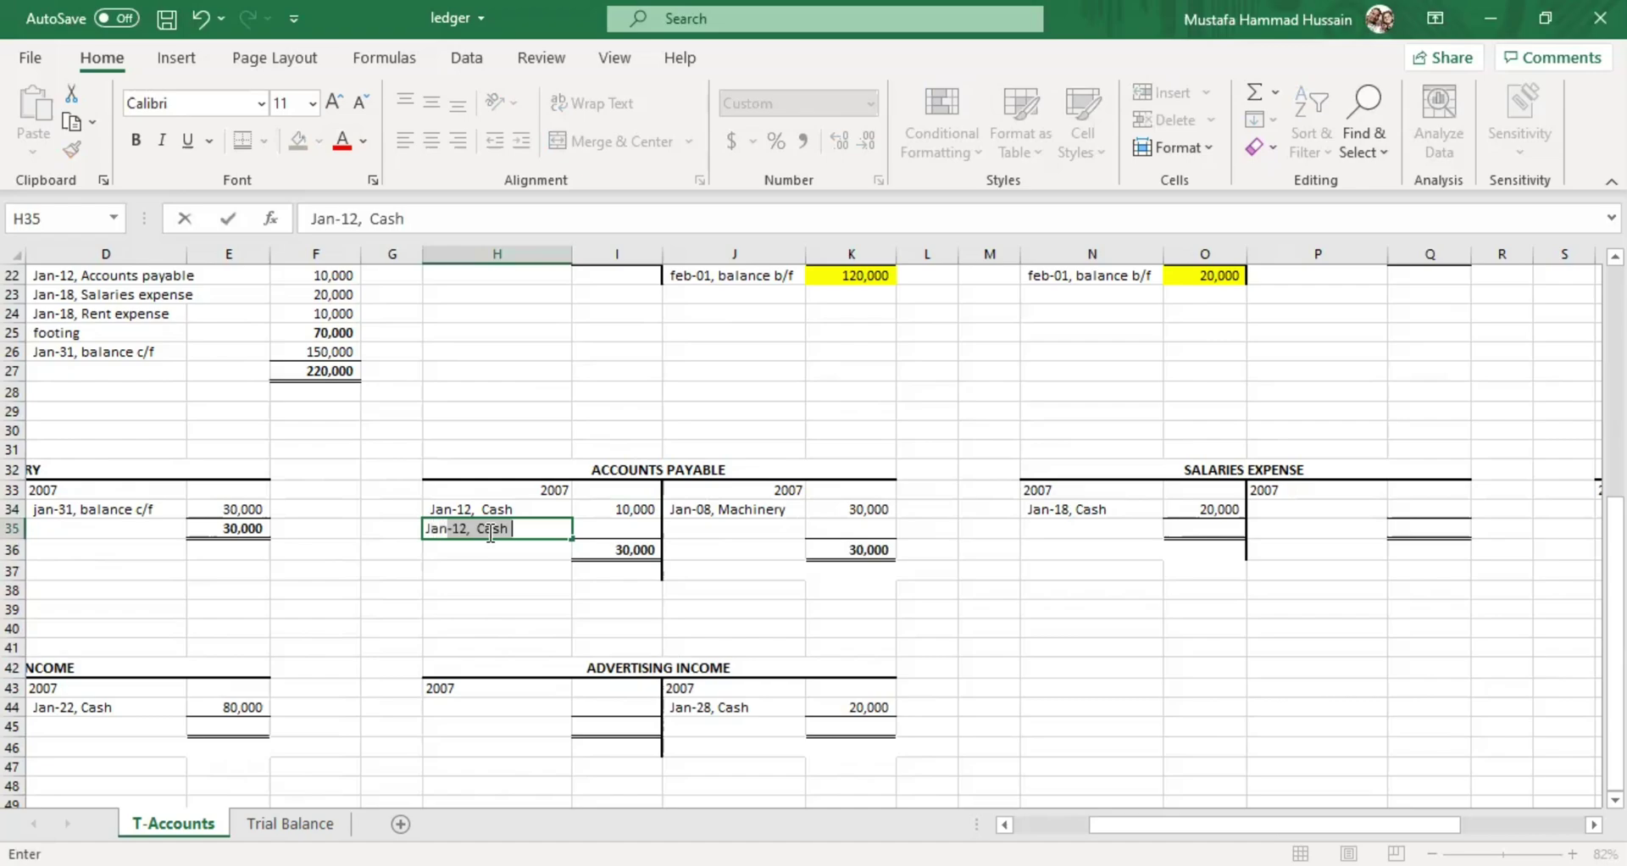
pyautogui.write('-31, balance c/f')
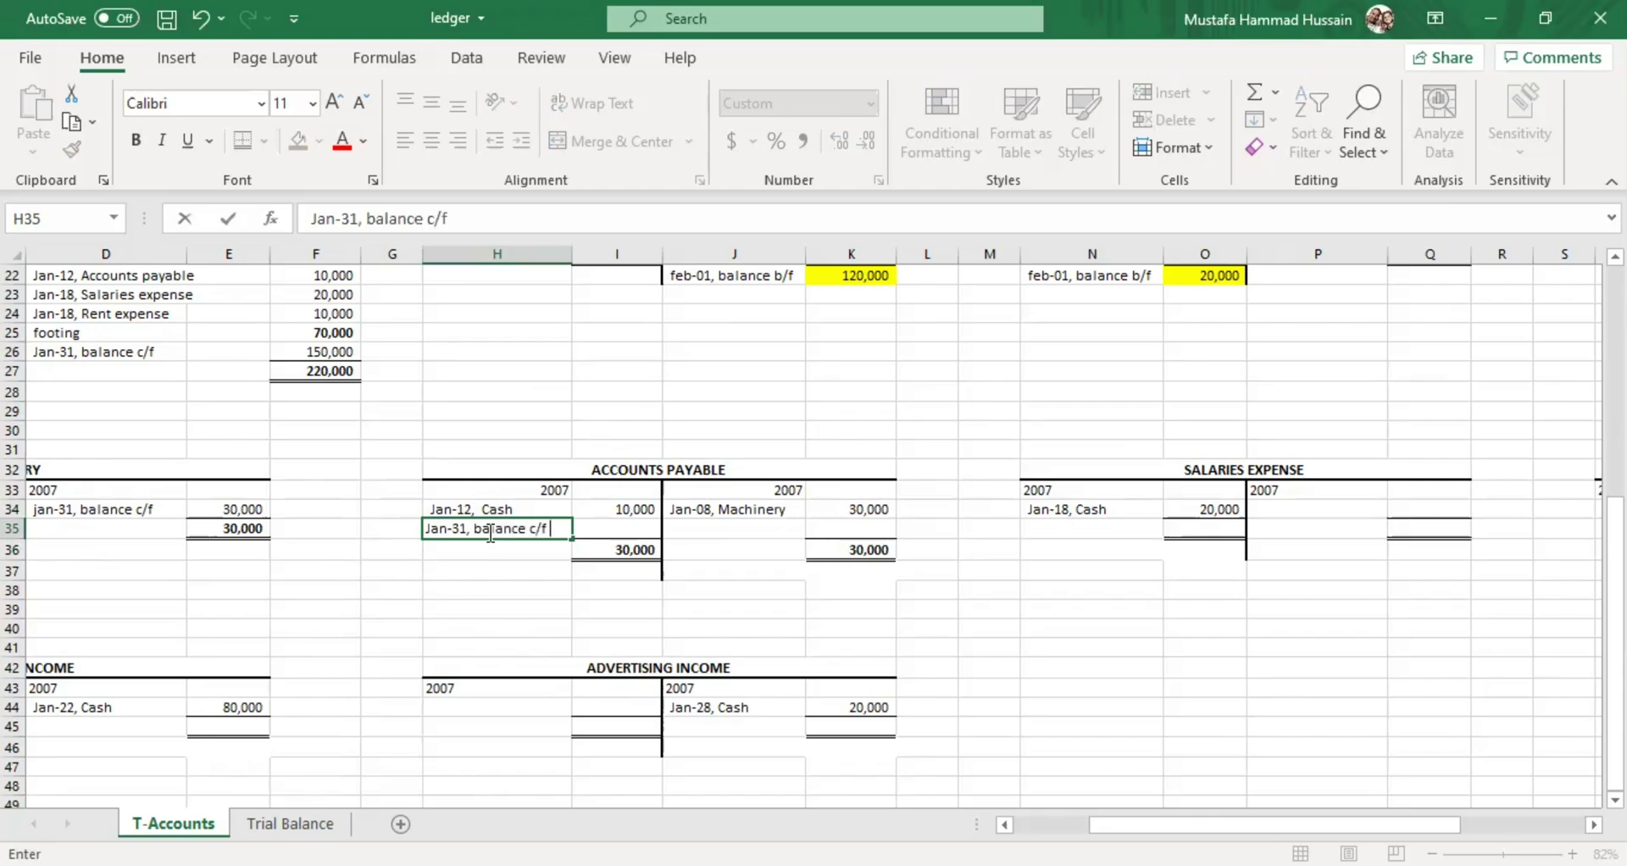
pyautogui.click(648, 530)
pyautogui.click(632, 510)
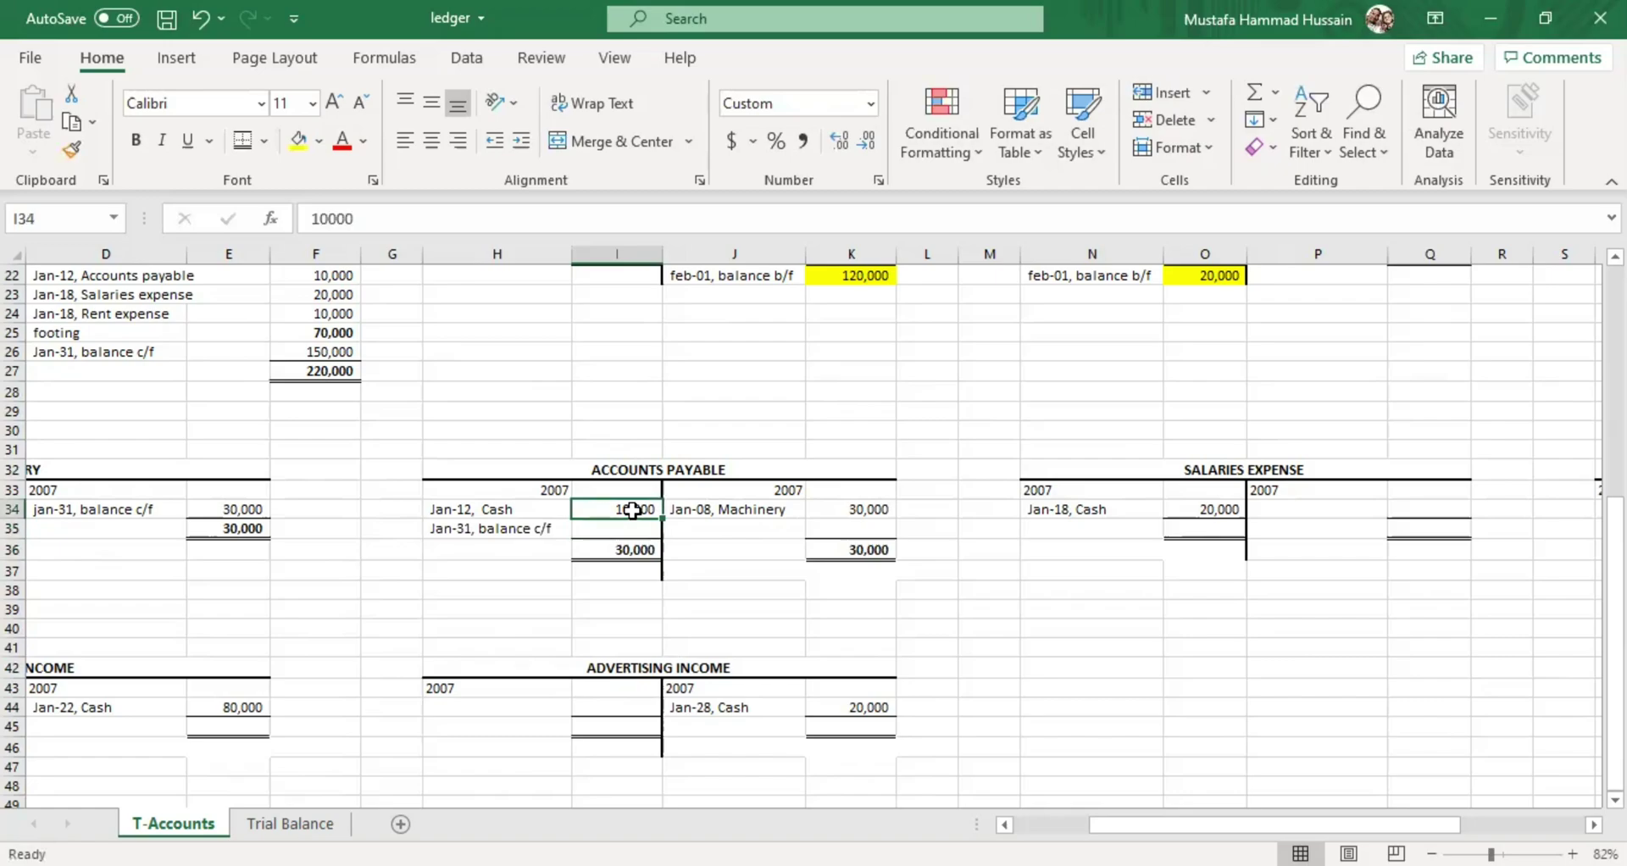
pyautogui.click(860, 508)
pyautogui.click(619, 525)
pyautogui.write('20,0')
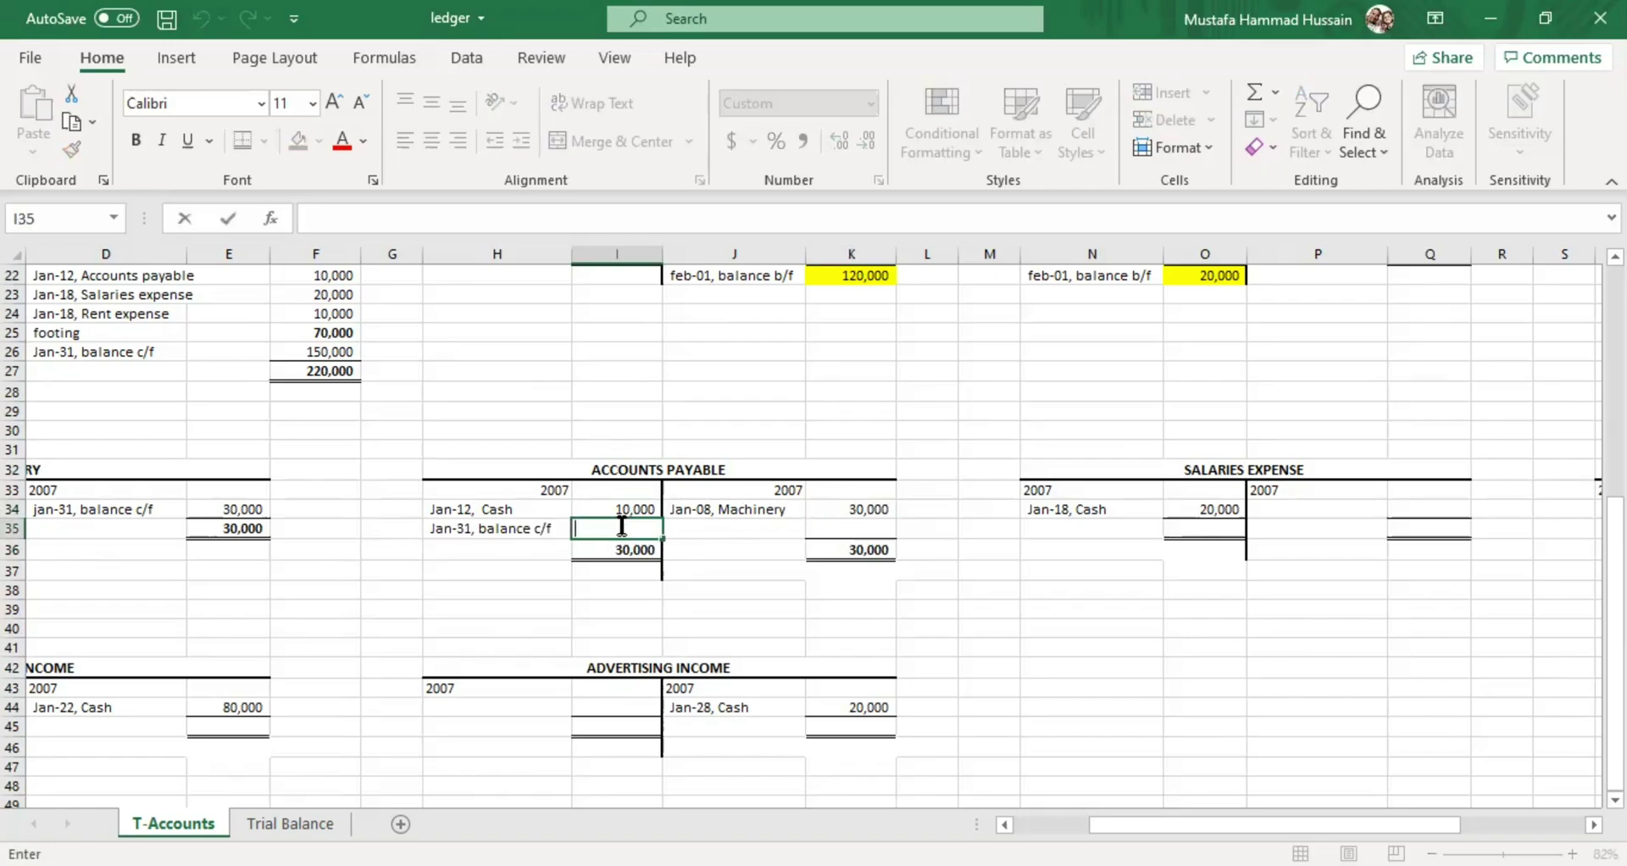
pyautogui.write('0000')
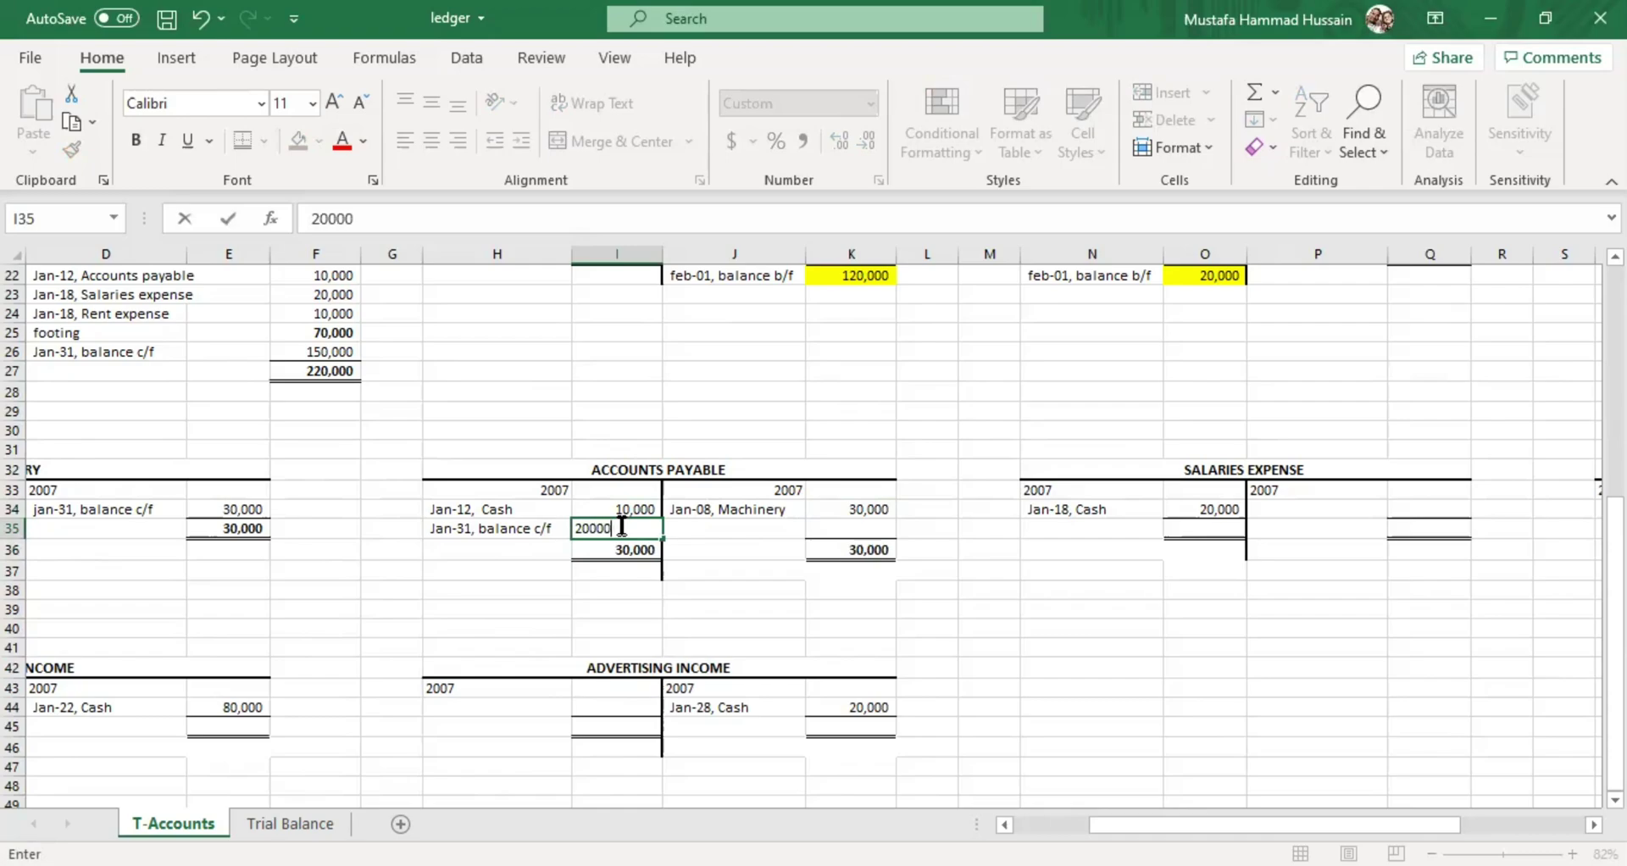
# Enter "feb-01, balance b/f" in J37 and 20,000 in K37 of the Accounts Payable account, and fill K37 yellow
pyautogui.click(767, 589)
pyautogui.click(716, 565)
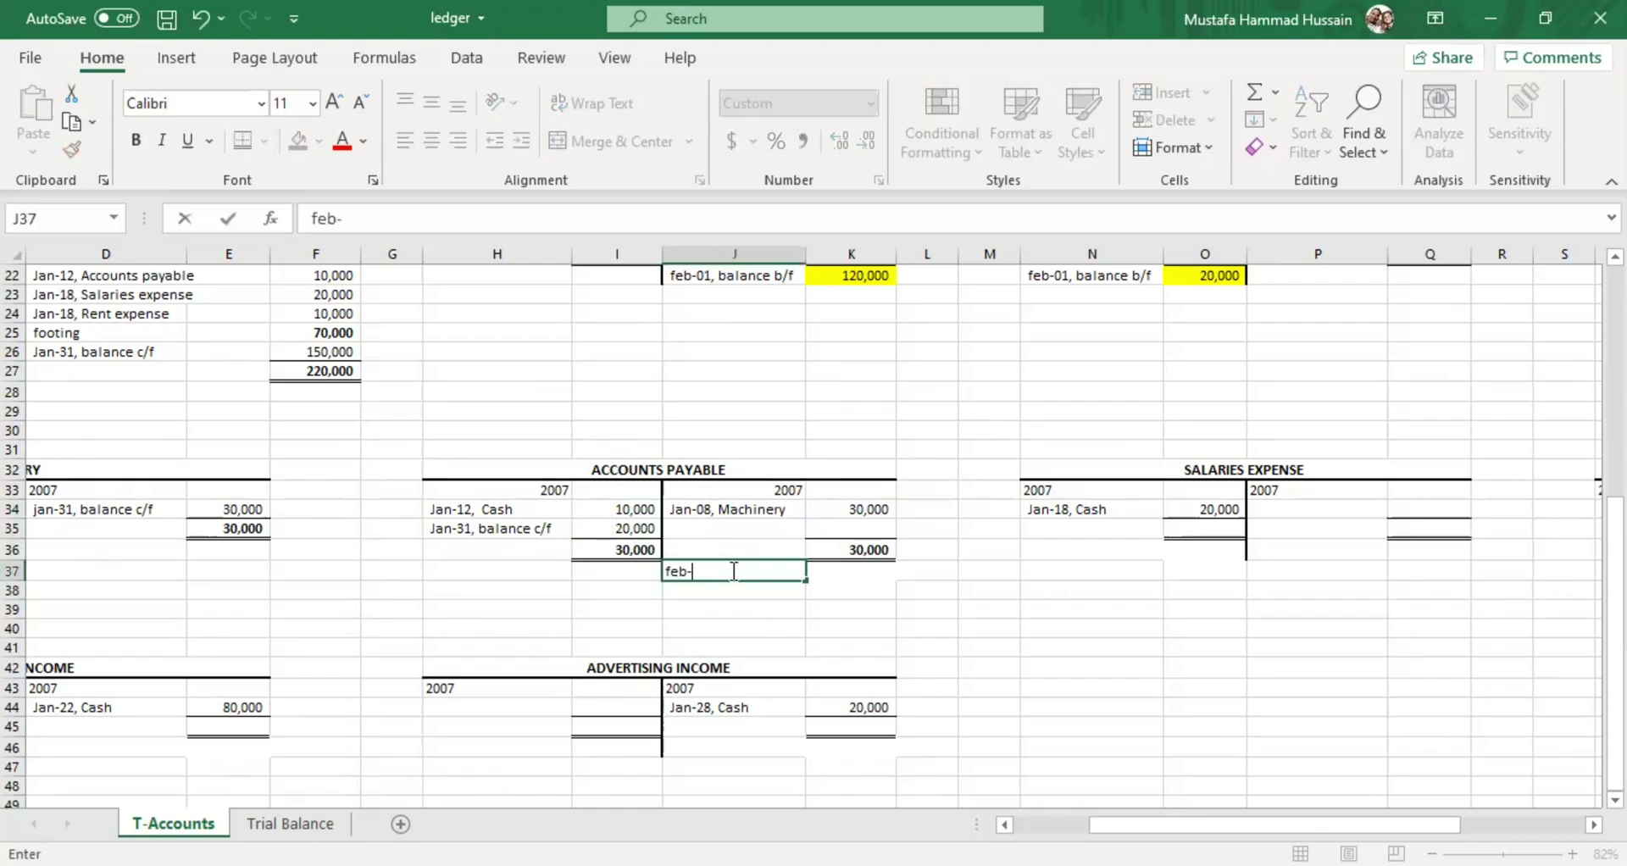
pyautogui.write('eb-01, balance b/f')
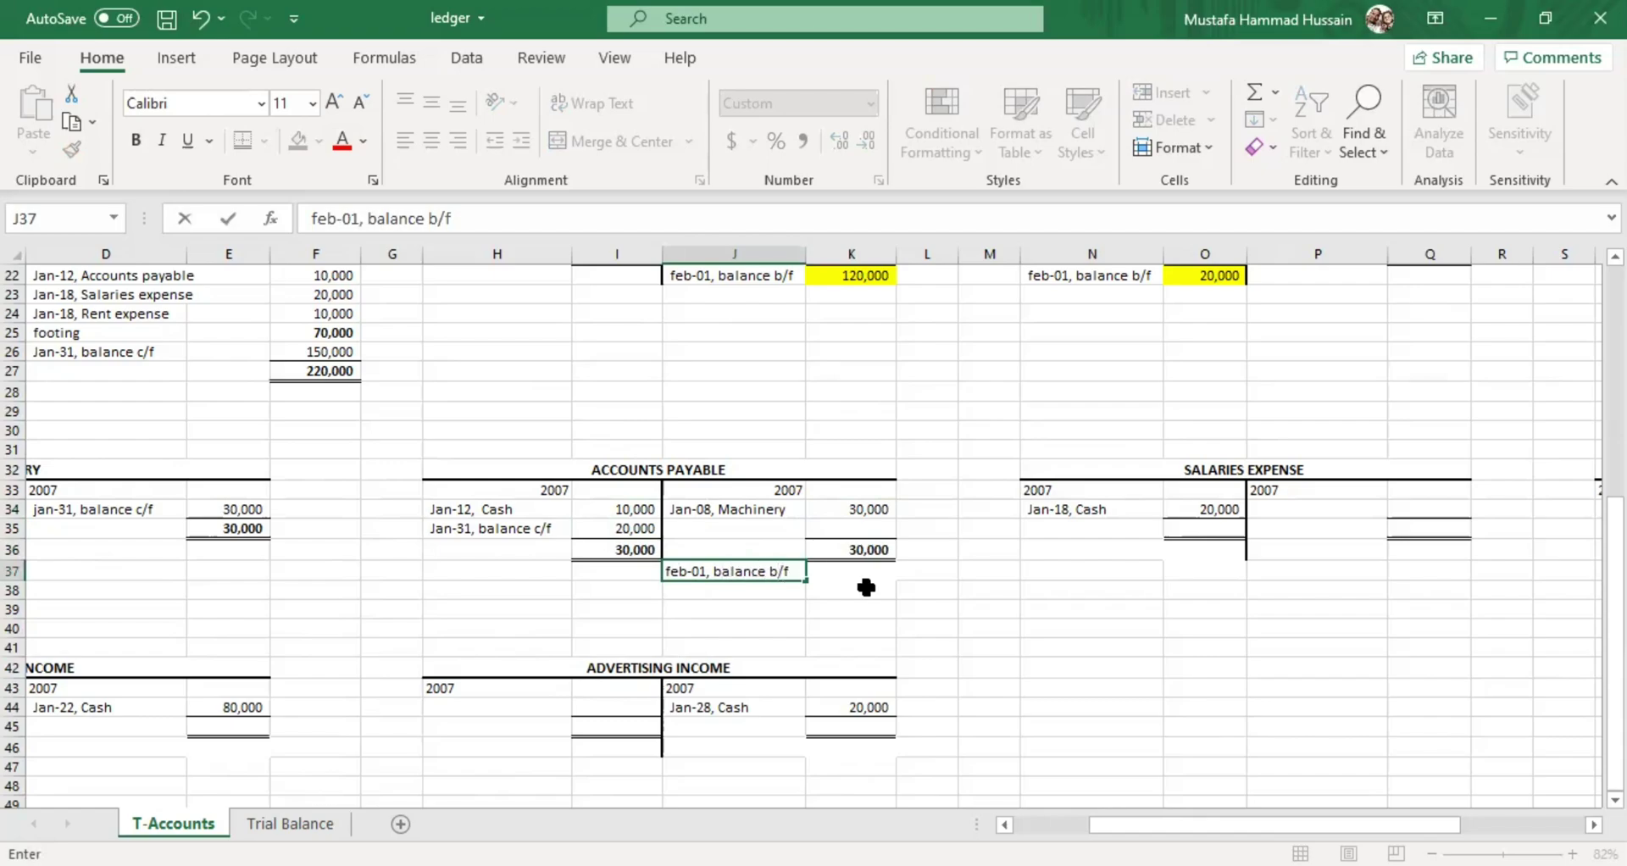
pyautogui.click(865, 552)
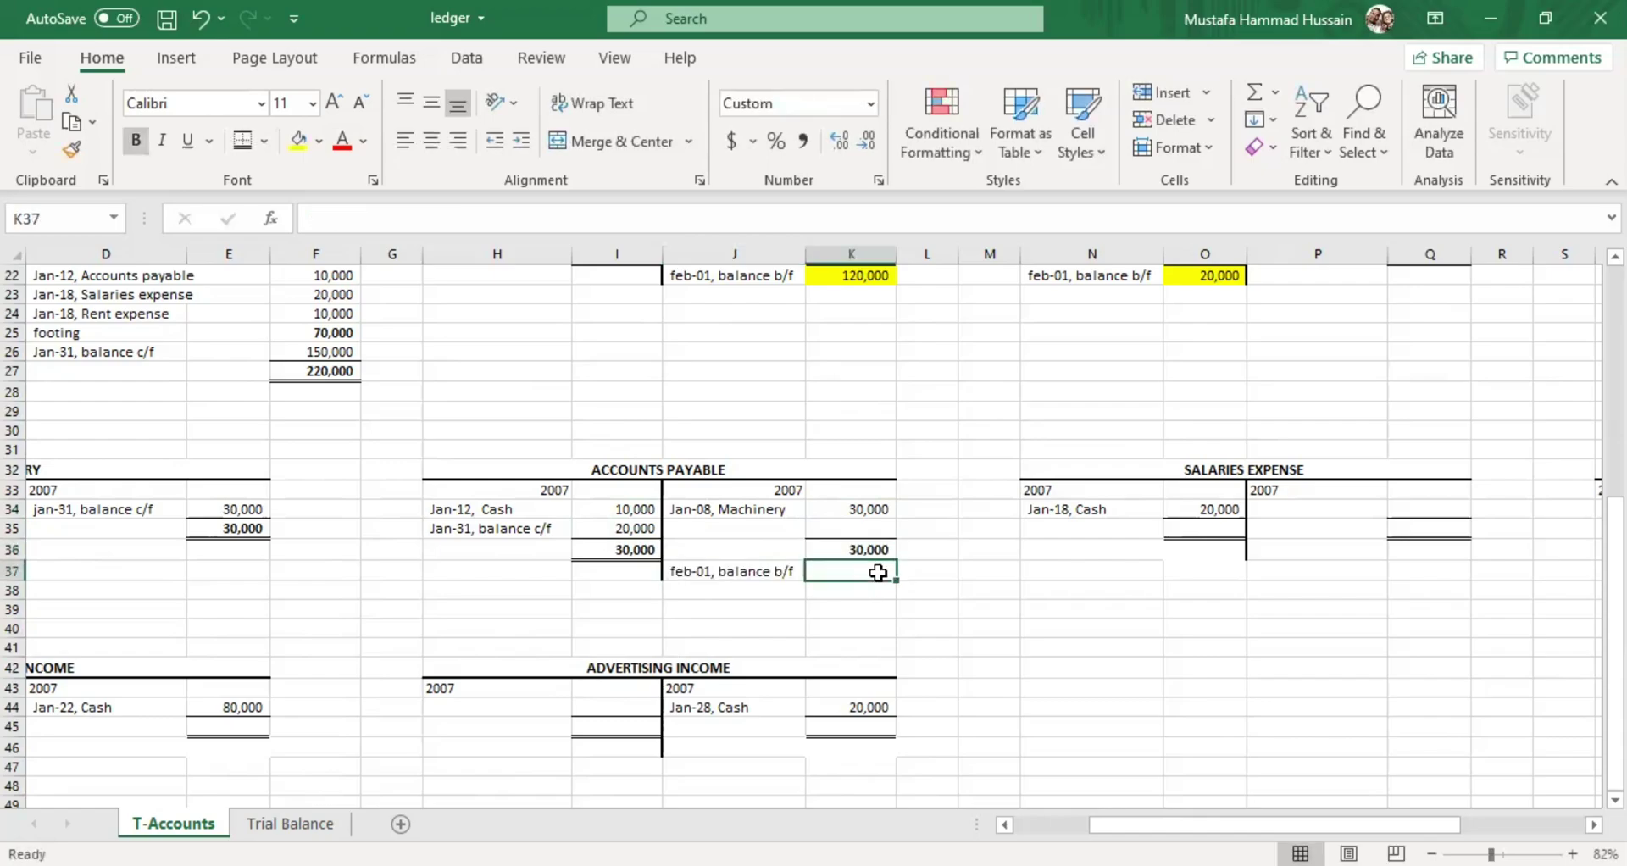
pyautogui.click(875, 570)
pyautogui.write('20,000')
pyautogui.press('Return')
pyautogui.click(861, 574)
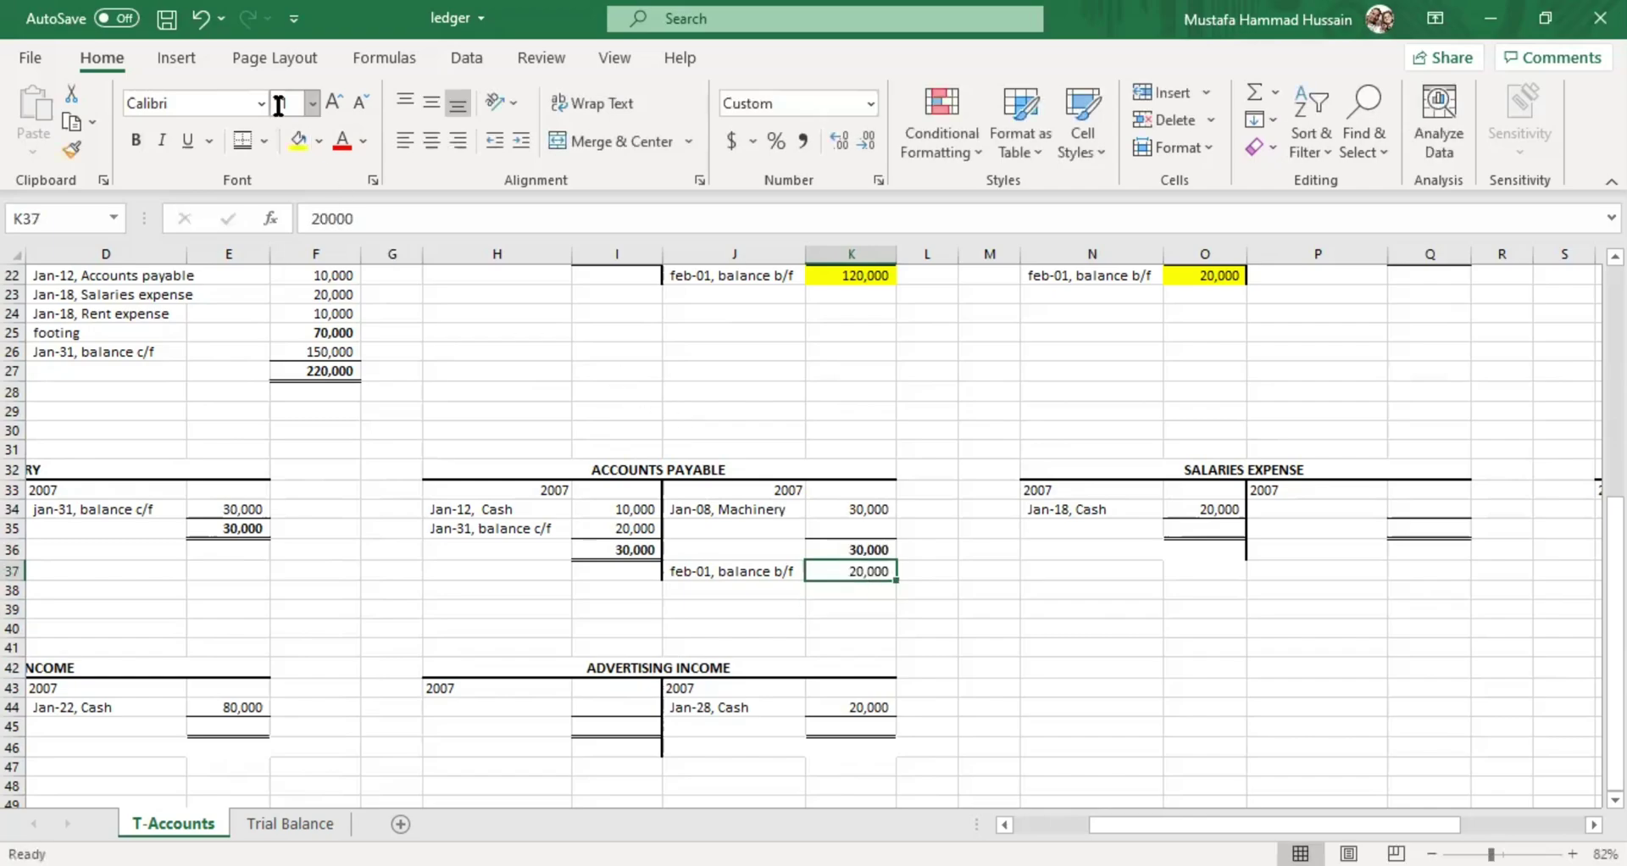
pyautogui.click(298, 140)
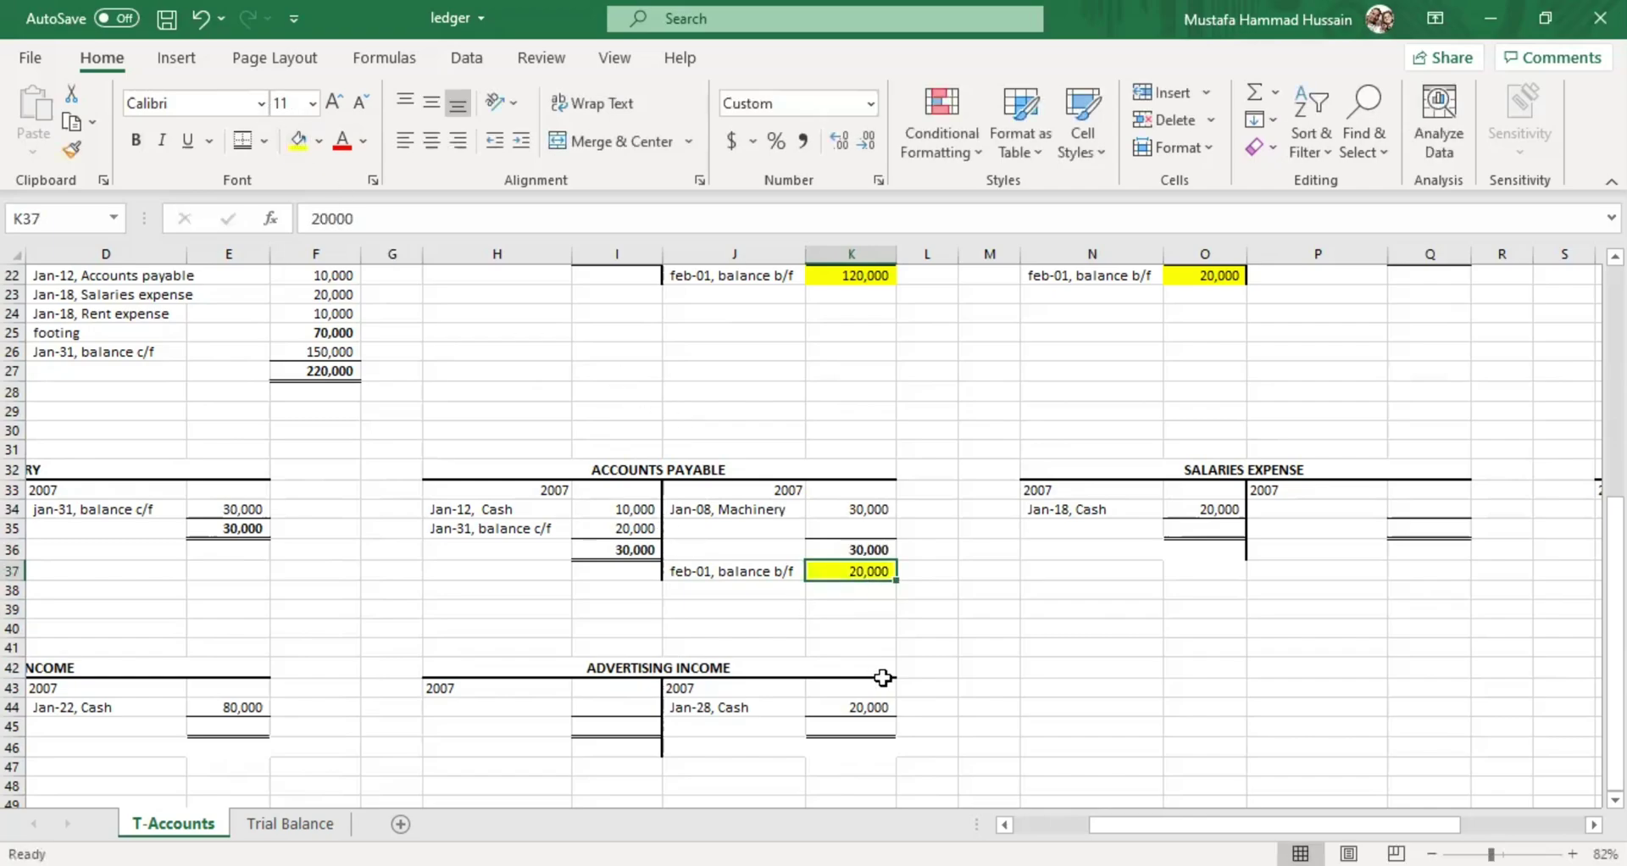
# Review the completed T-accounts, checking the brought-forward balances of the Cash and Machinery accounts
pyautogui.moveTo(1183, 805); pyautogui.dragTo(1144, 804)
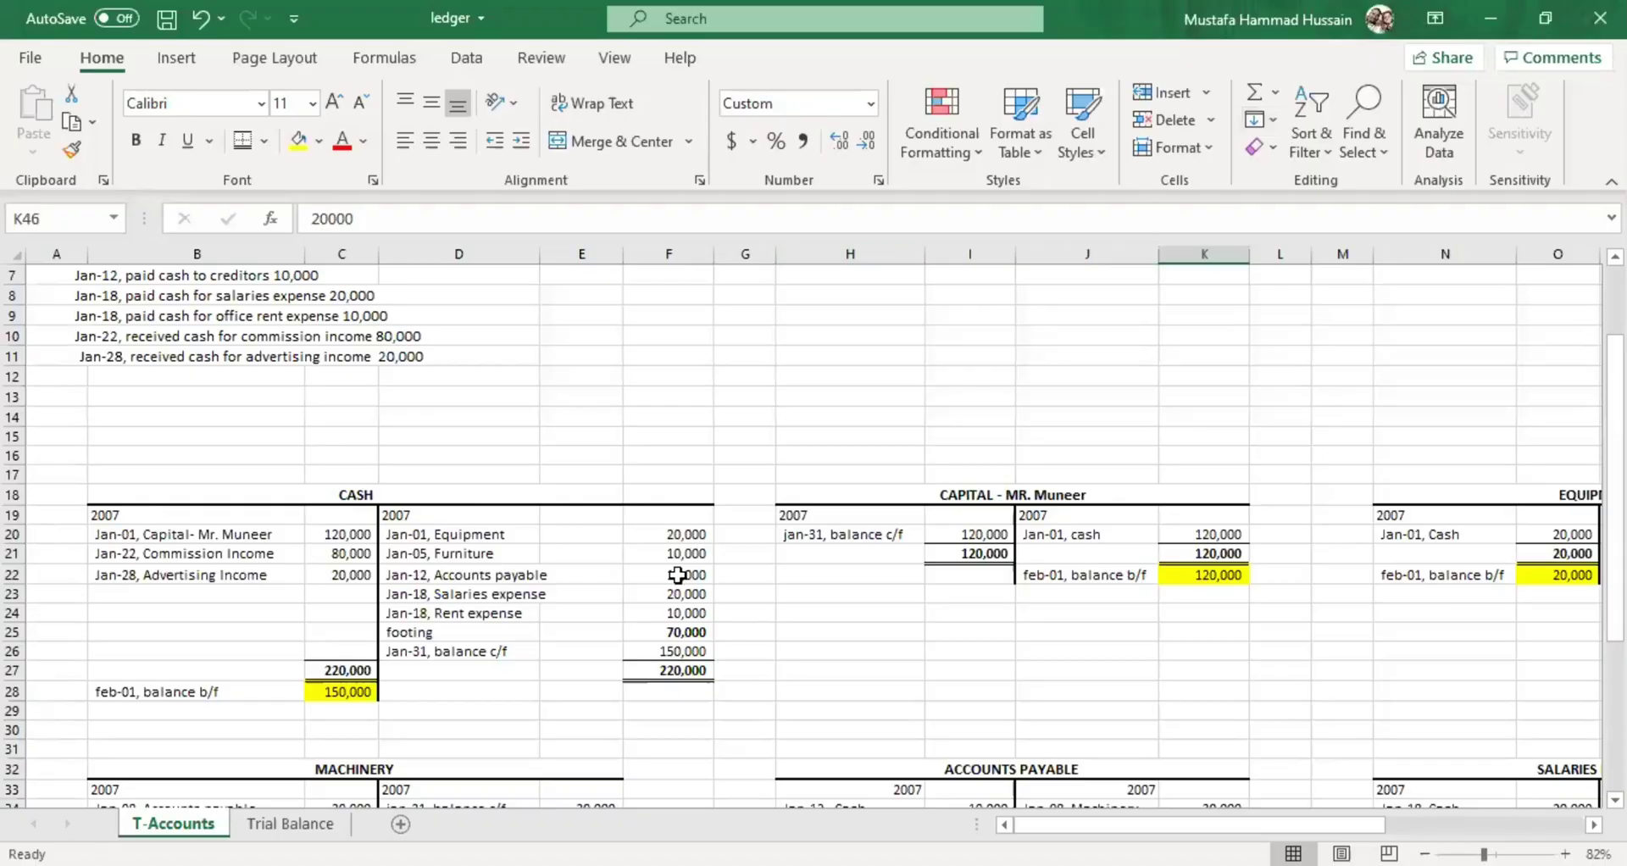
pyautogui.scroll(-4, 678, 574)
pyautogui.scroll(3, 682, 579)
pyautogui.scroll(-3, 570, 483)
pyautogui.scroll(-3, 573, 482)
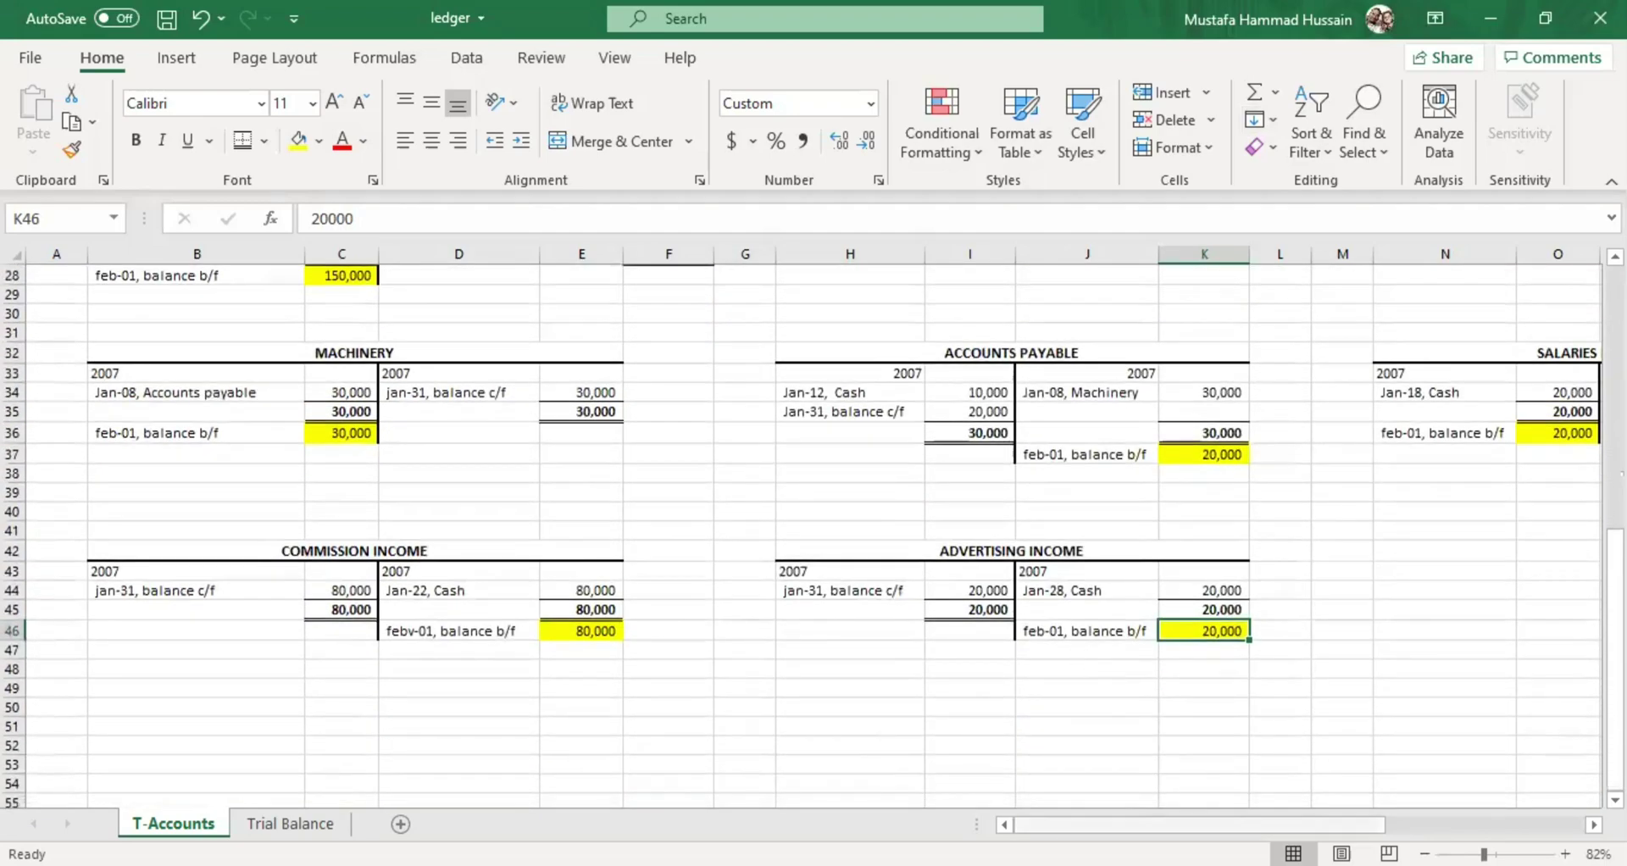
pyautogui.moveTo(1271, 822); pyautogui.dragTo(1023, 815)
pyautogui.scroll(3, 742, 678)
pyautogui.scroll(2, 742, 678)
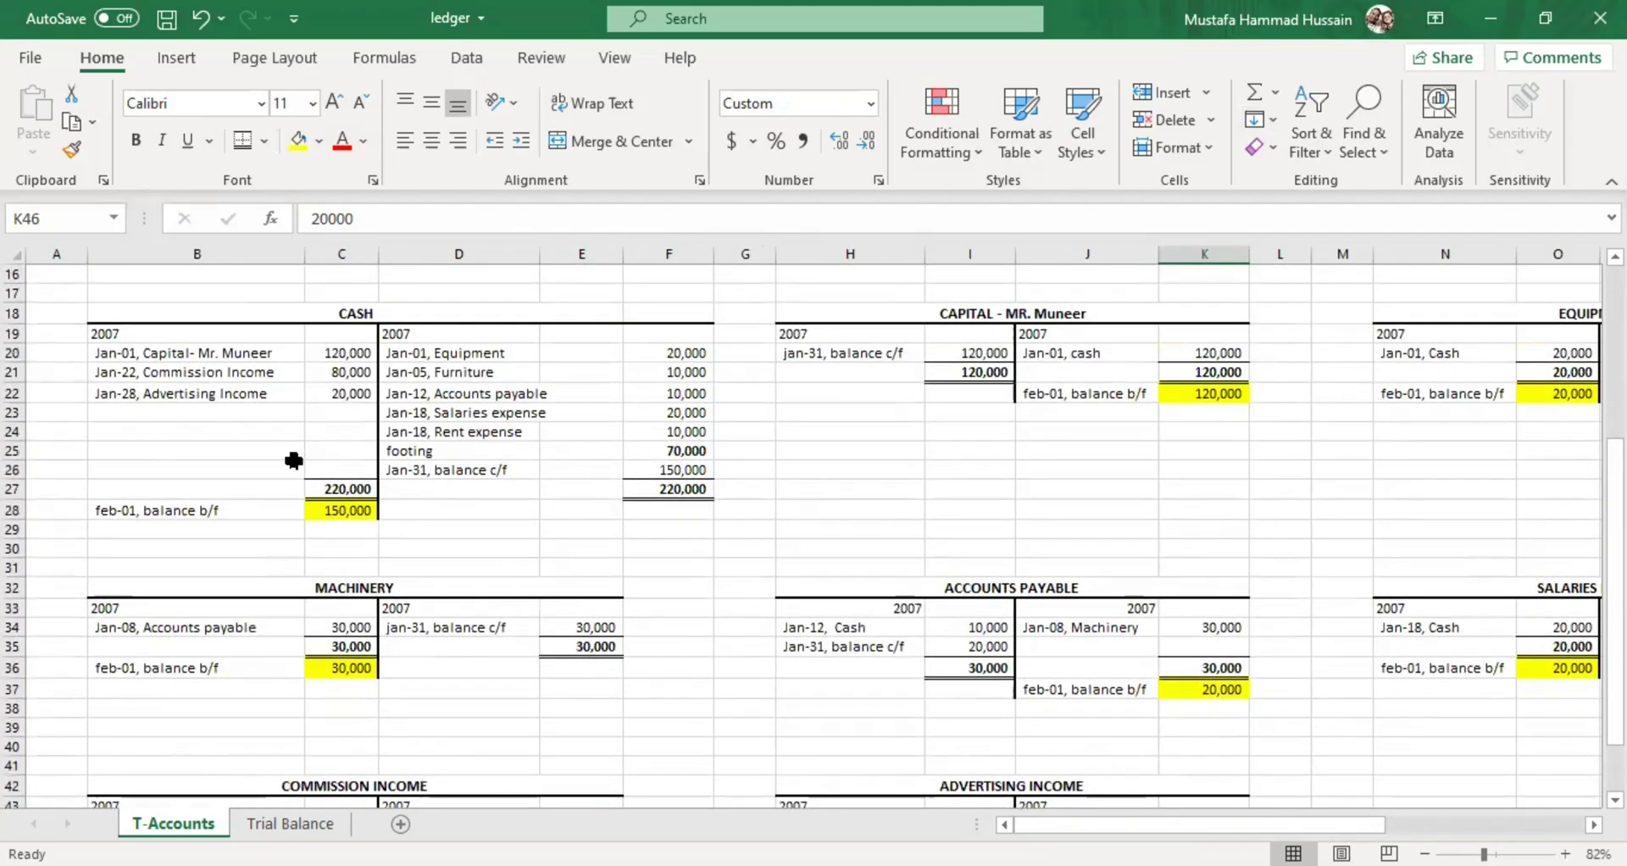
pyautogui.click(339, 512)
pyautogui.click(346, 665)
pyautogui.click(354, 513)
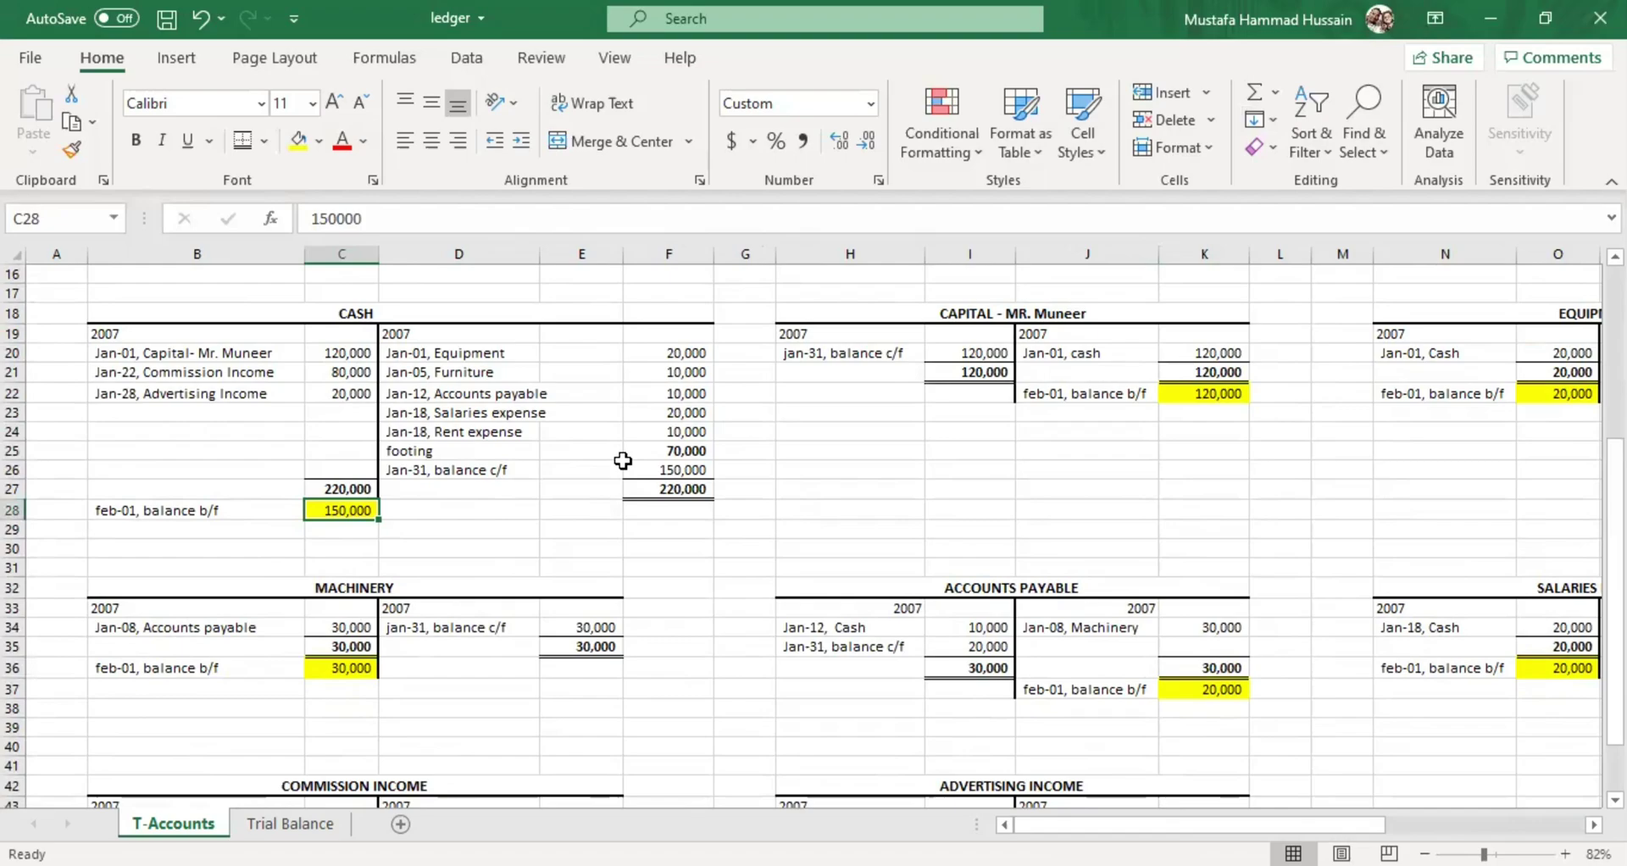
pyautogui.scroll(-3, 624, 460)
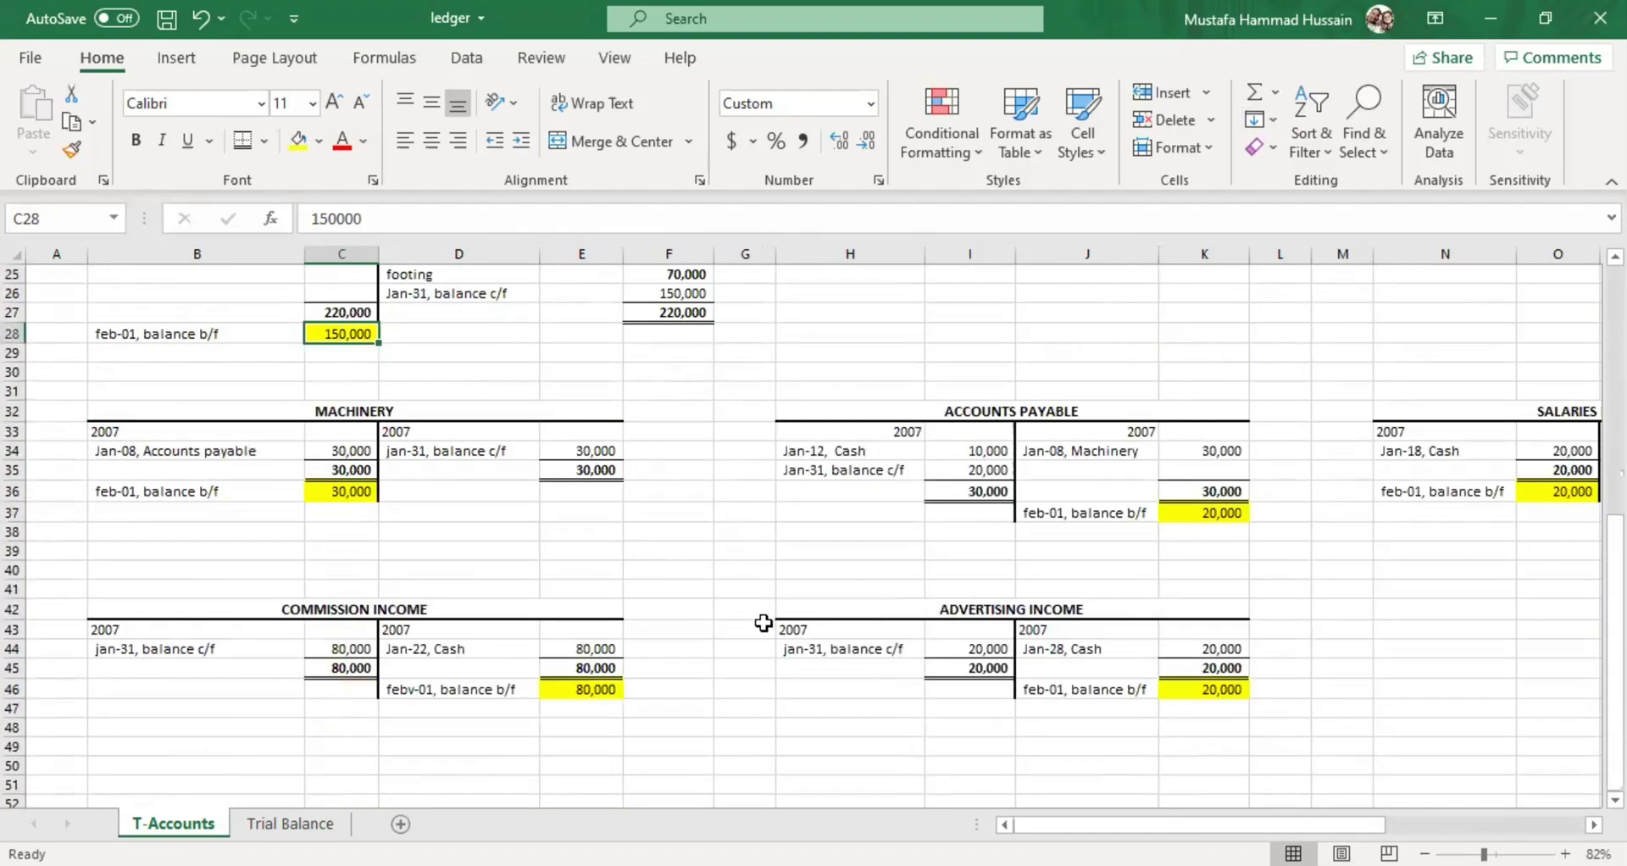
pyautogui.scroll(3, 765, 625)
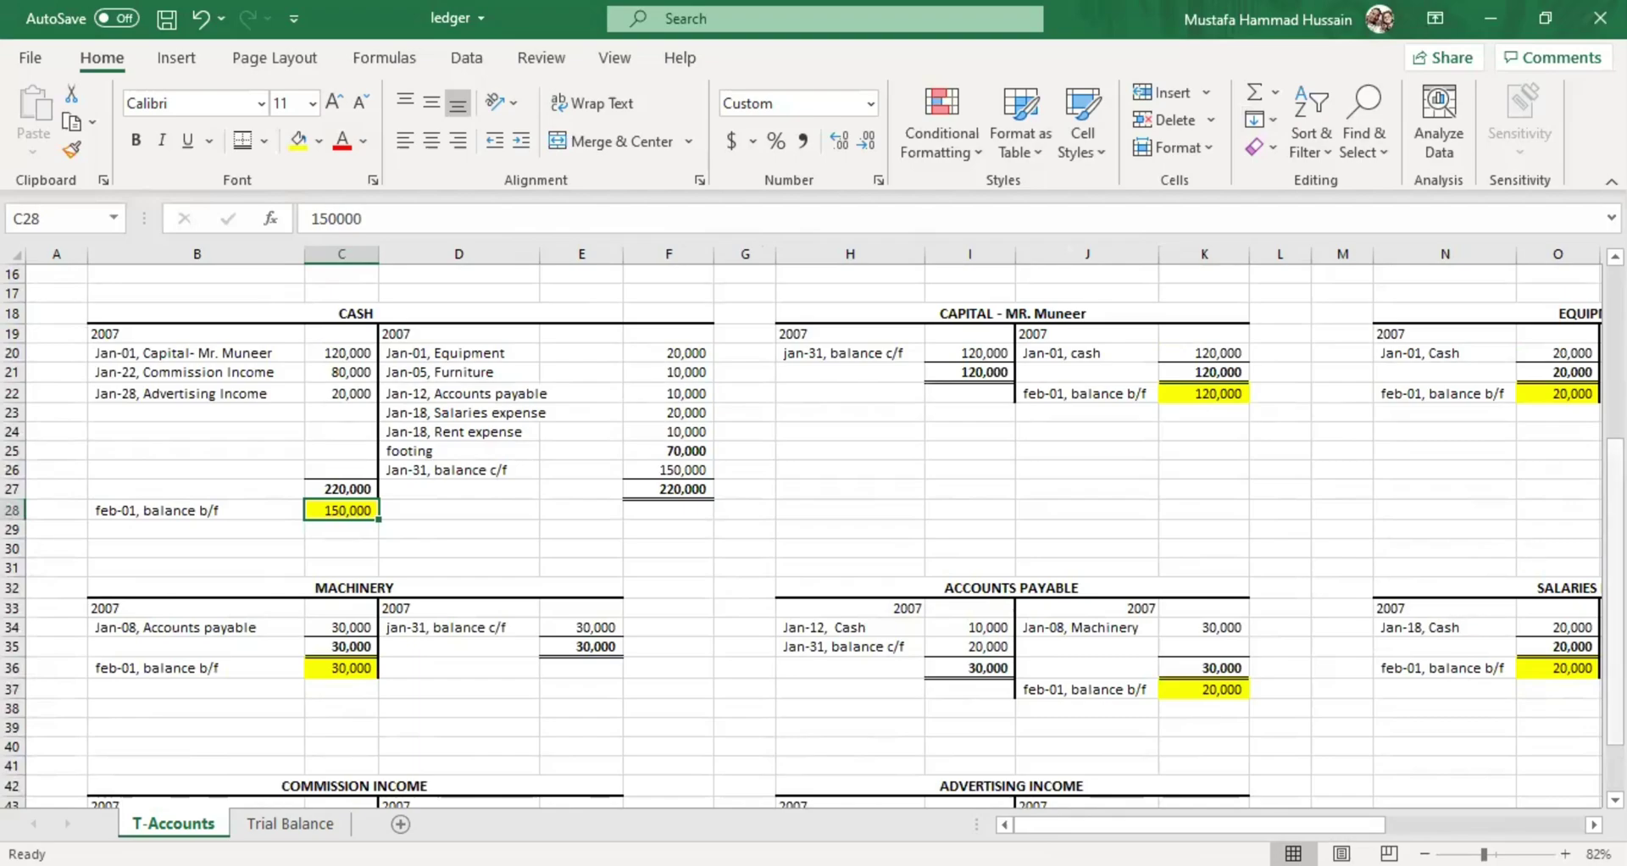
pyautogui.scroll(-1, 1614, 593)
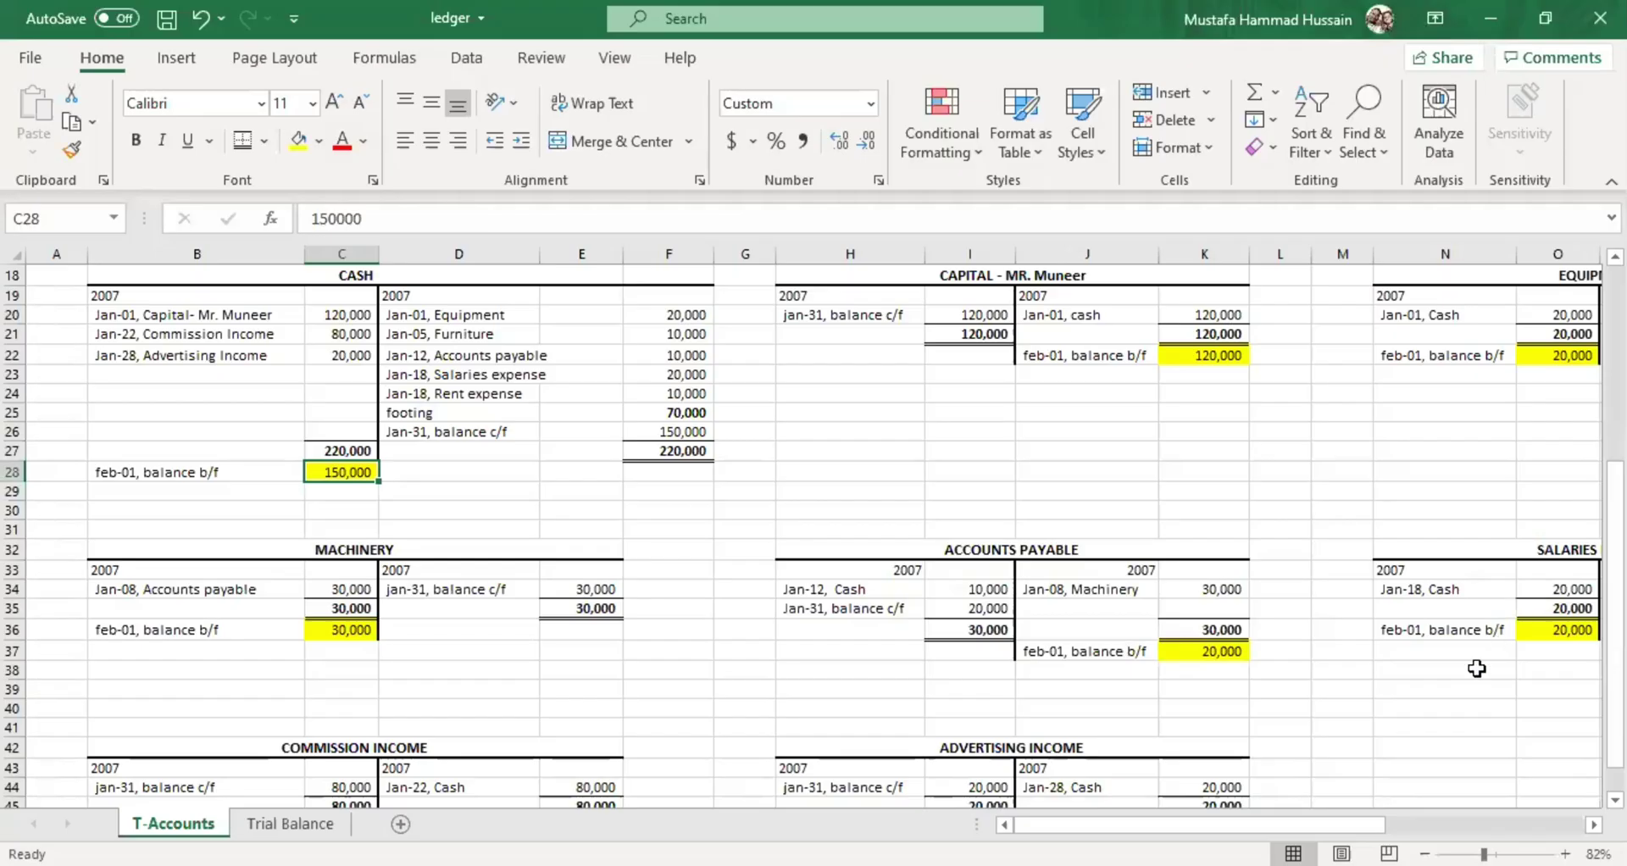
# Examine the brought-forward balances of the Accounts Payable, expense, Equipment and Furniture accounts
pyautogui.moveTo(1199, 825); pyautogui.dragTo(1274, 825)
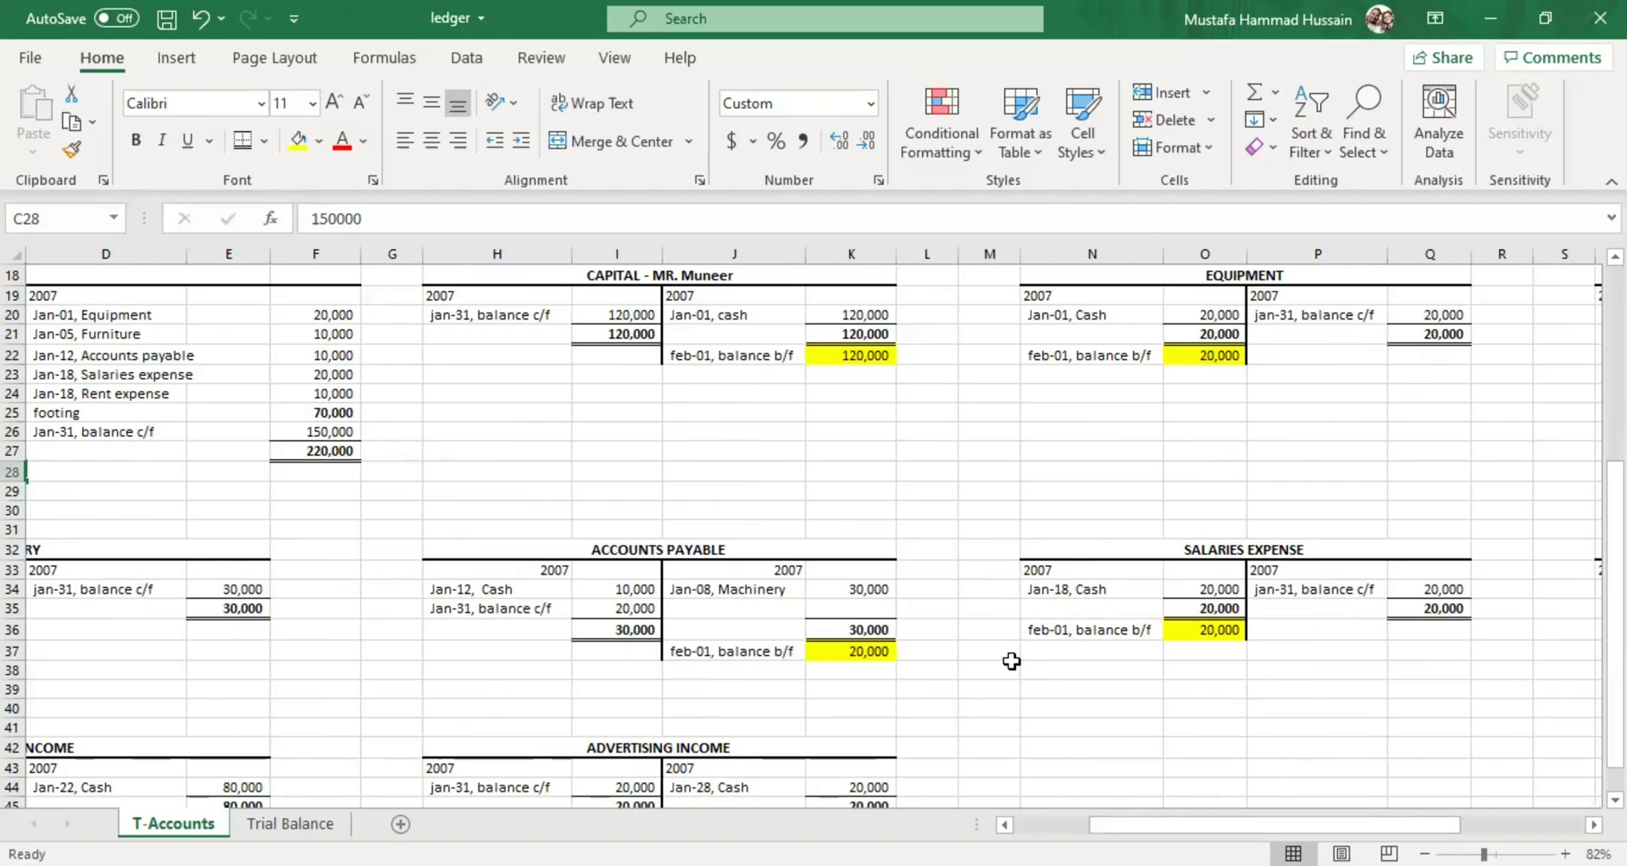
pyautogui.click(860, 649)
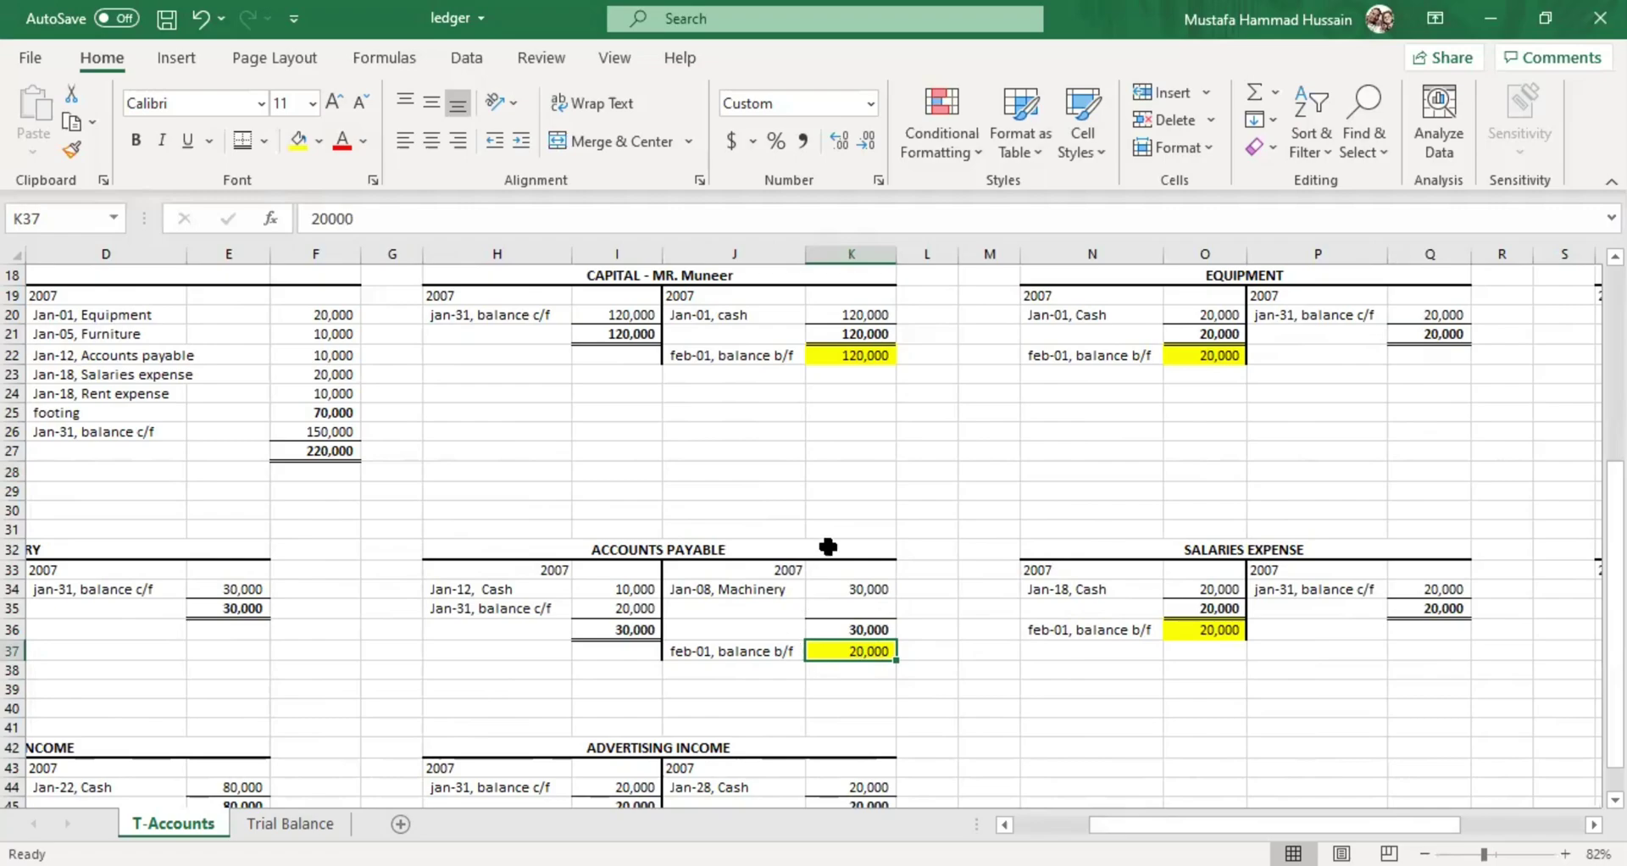
pyautogui.scroll(1, 826, 532)
pyautogui.scroll(-4, 826, 532)
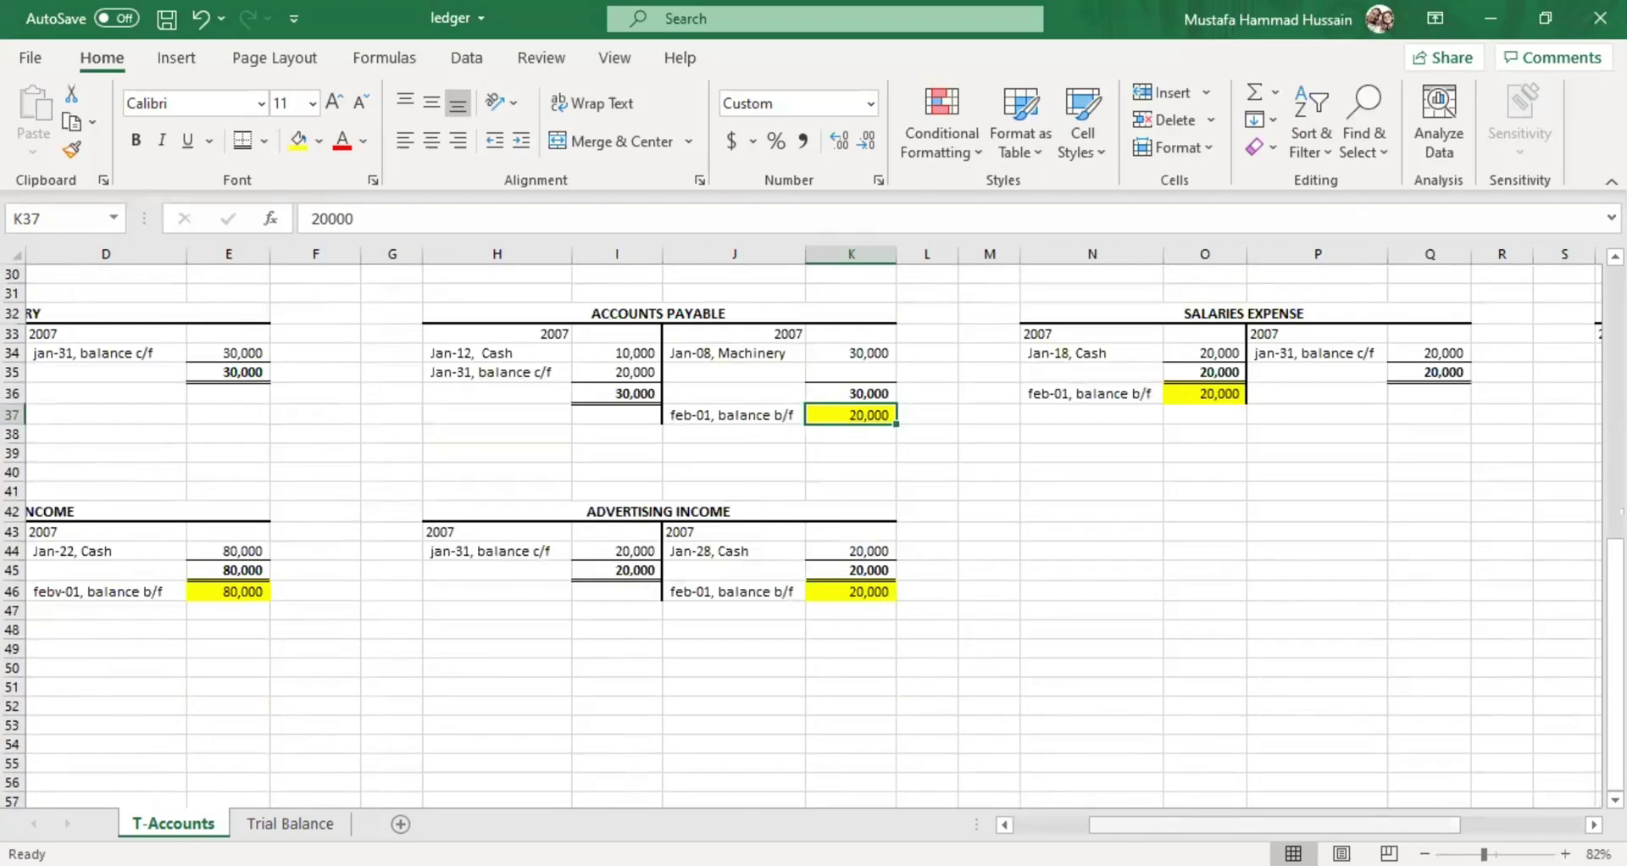
pyautogui.moveTo(1288, 822); pyautogui.dragTo(1404, 822)
pyautogui.scroll(6, 1315, 626)
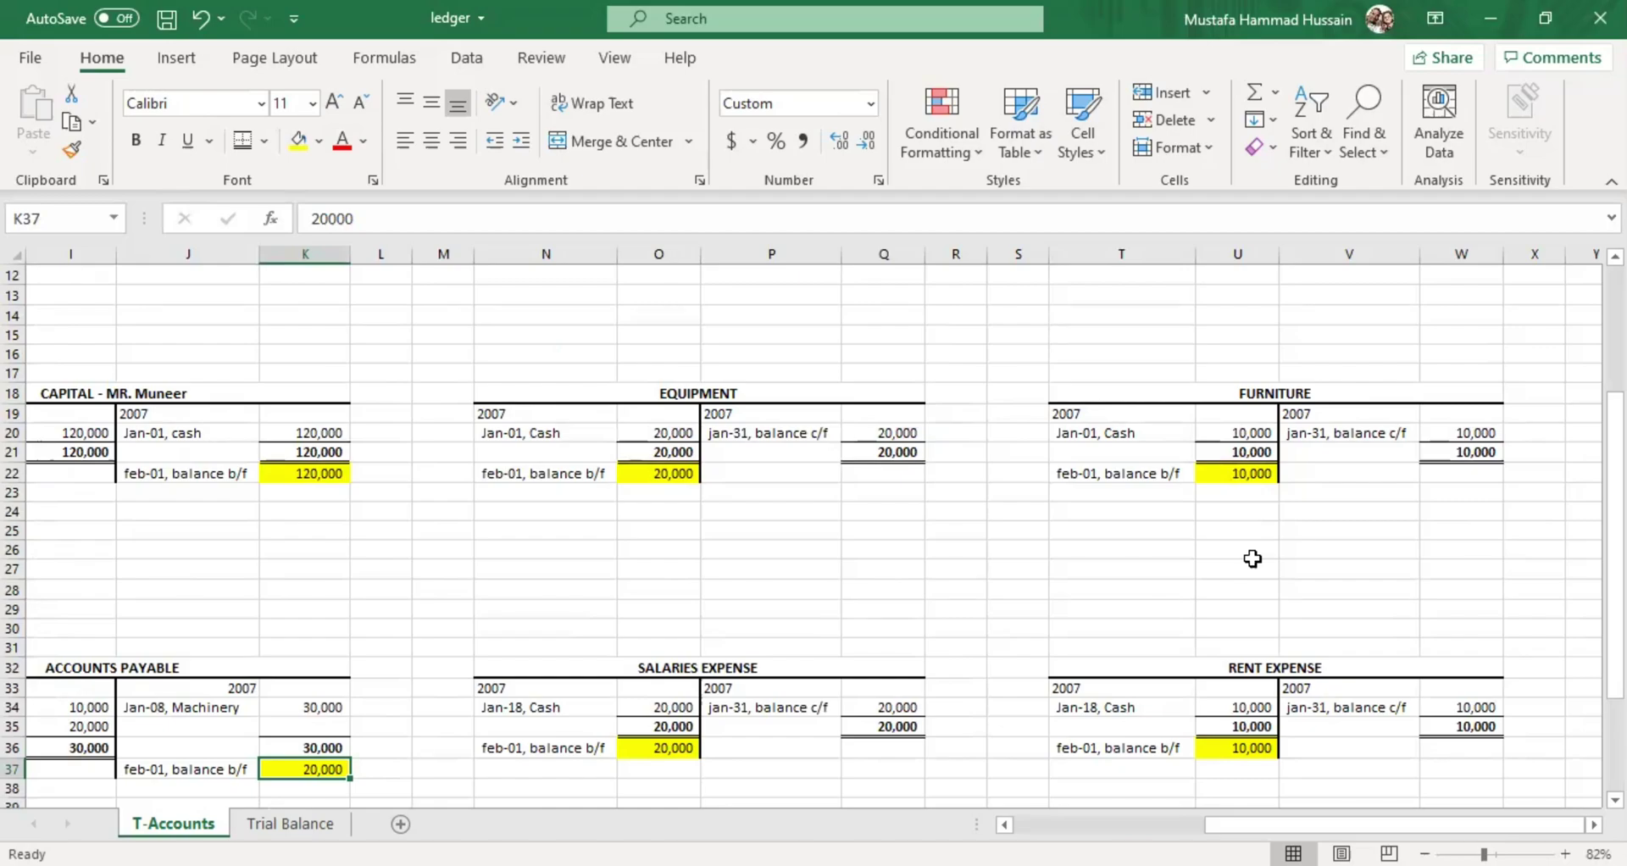
pyautogui.click(1223, 477)
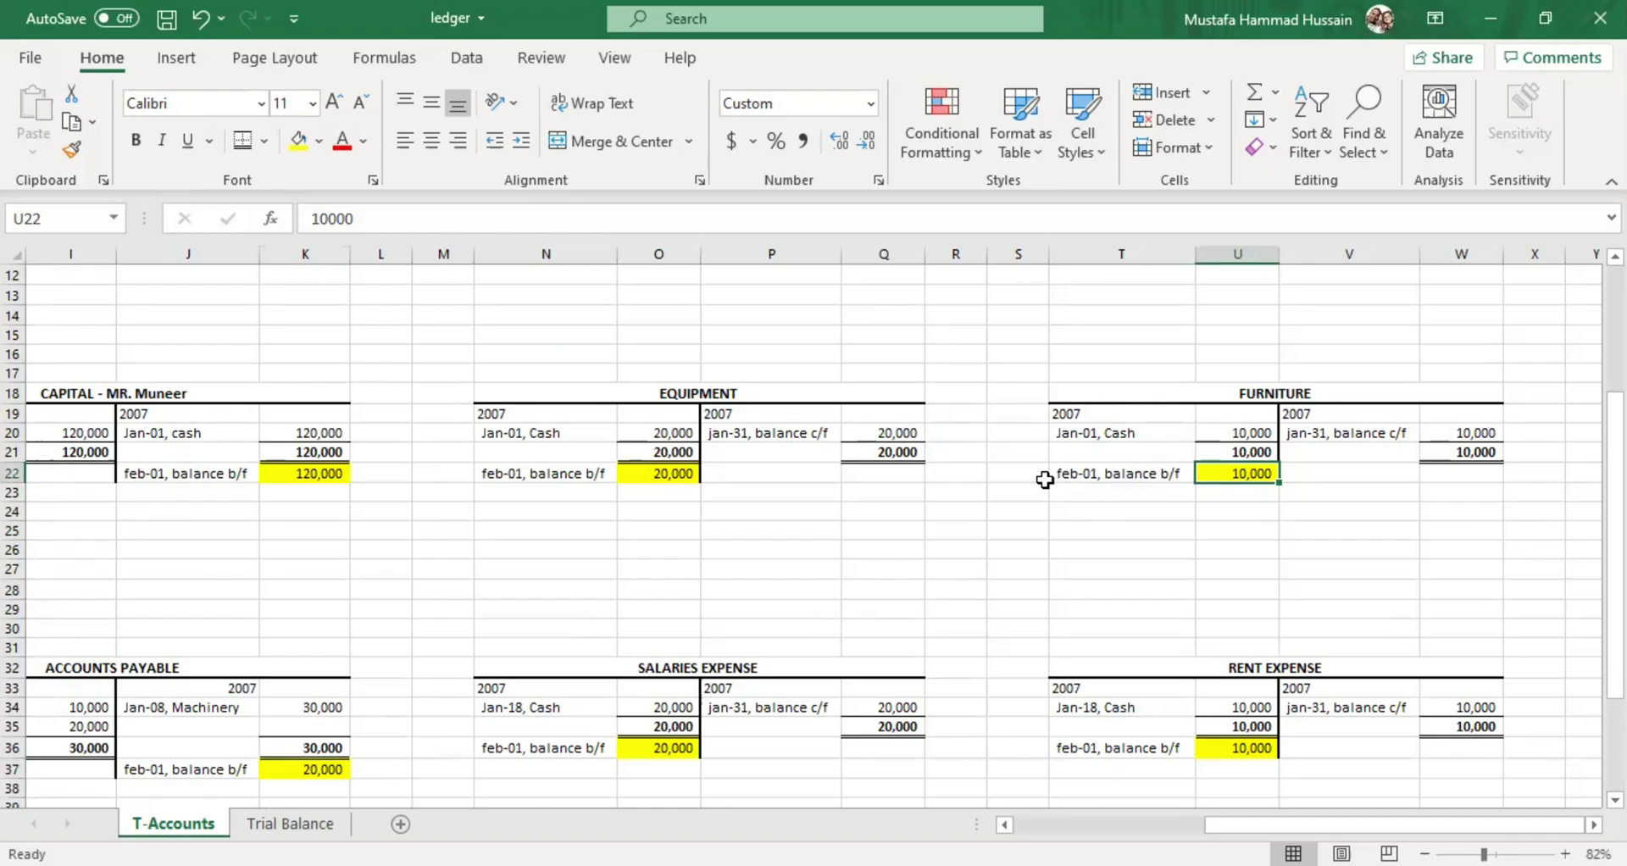
# Examine the Machinery account's brought-forward balance in C36 alongside the Commission Income and Advertising Income accounts
pyautogui.hscroll(-4, 974, 788)
pyautogui.scroll(-2, 974, 788)
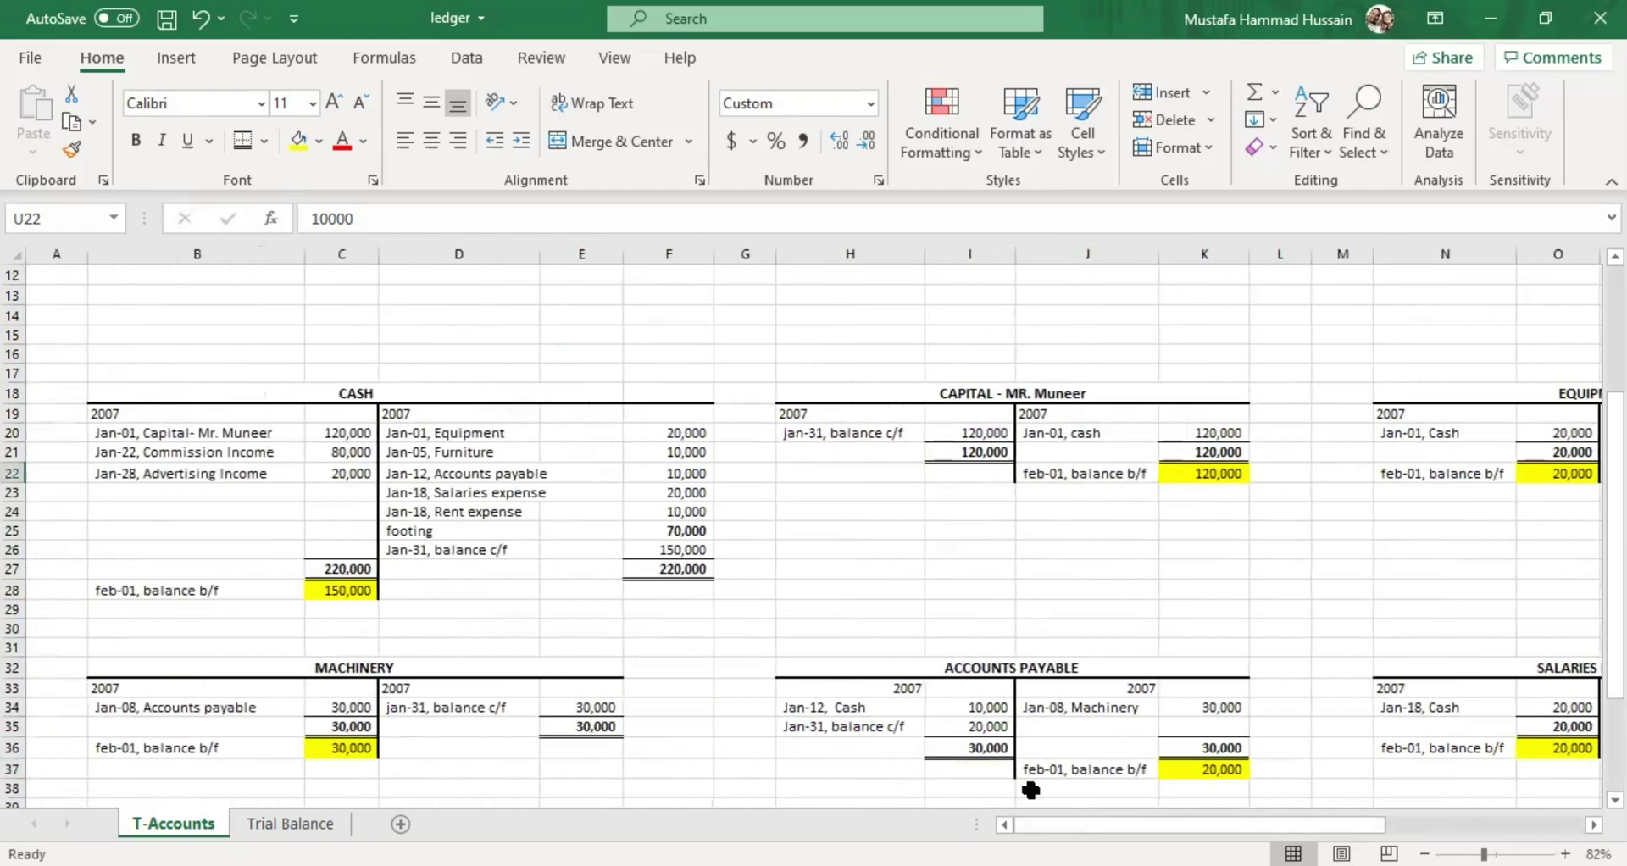
pyautogui.scroll(-1, 767, 627)
pyautogui.scroll(-4, 765, 627)
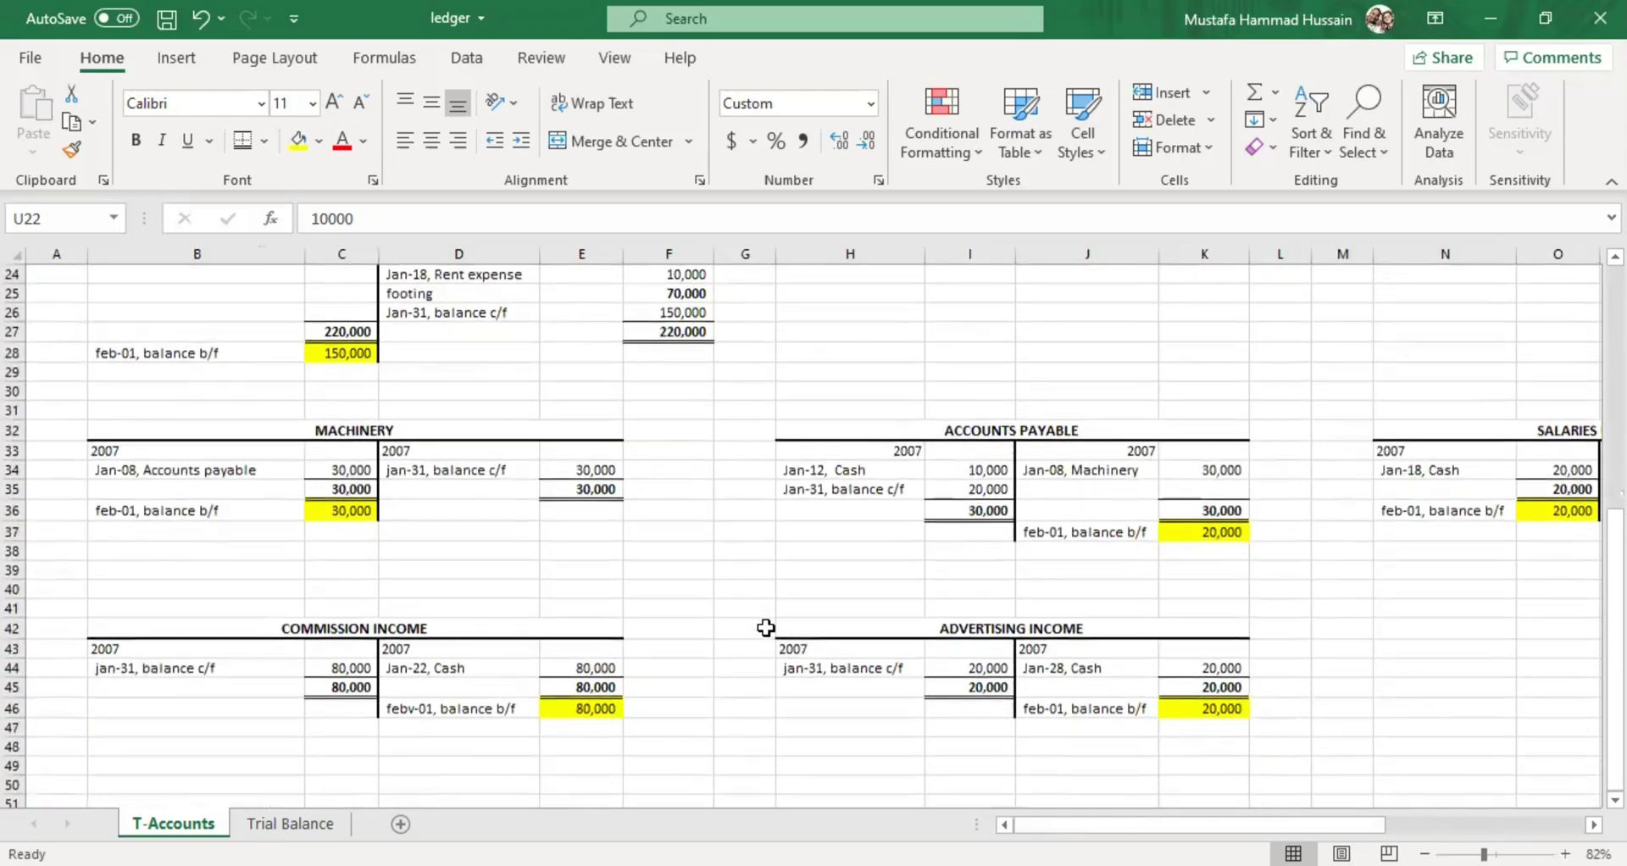
pyautogui.scroll(3, 745, 618)
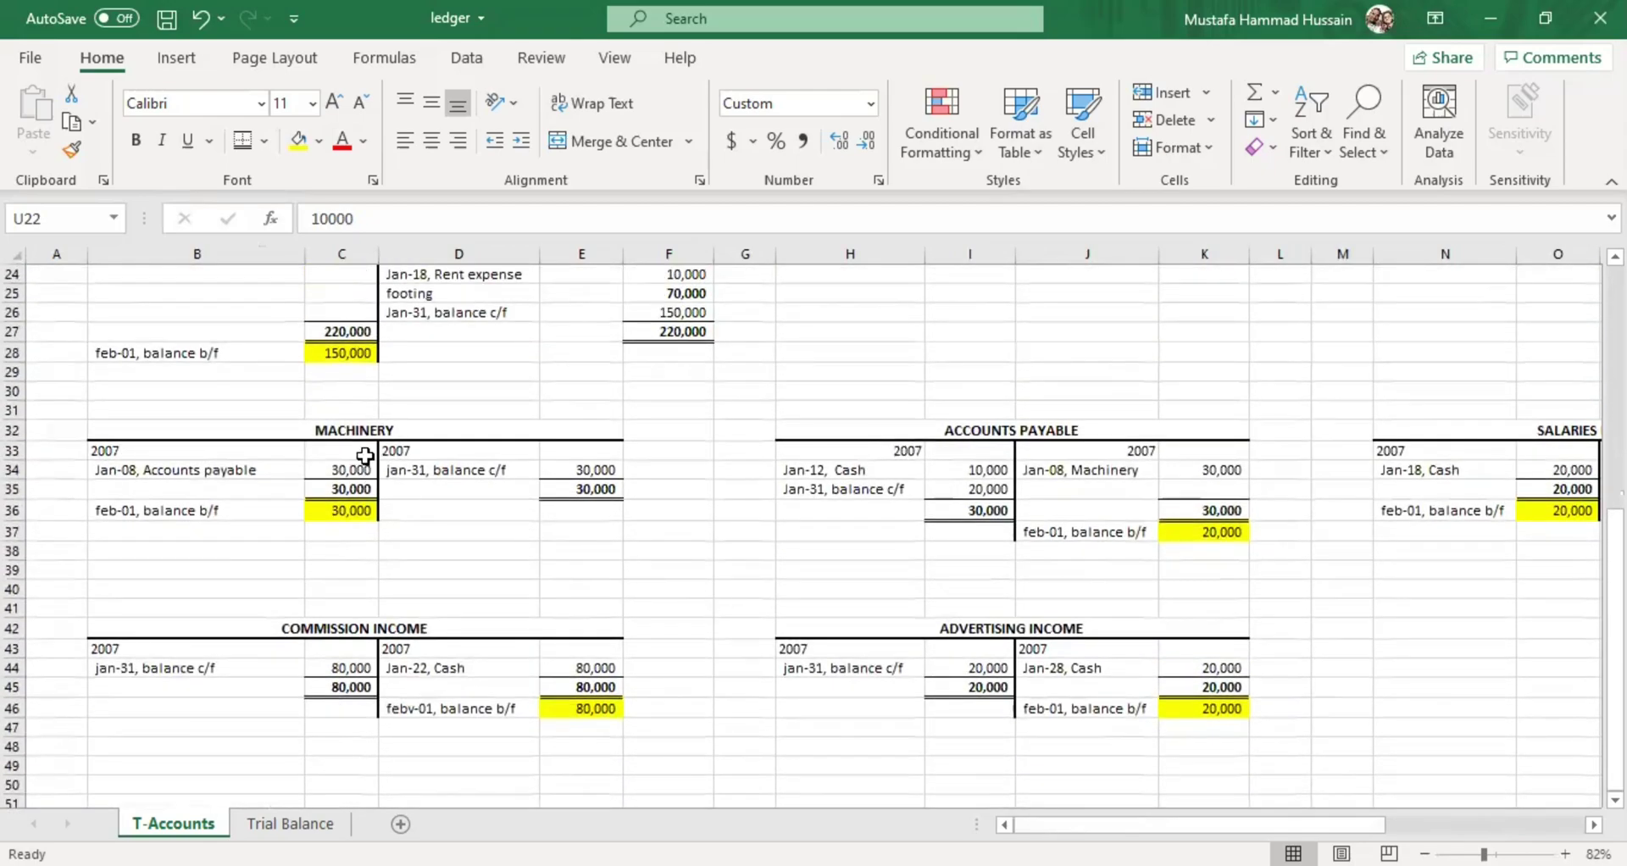
pyautogui.click(334, 515)
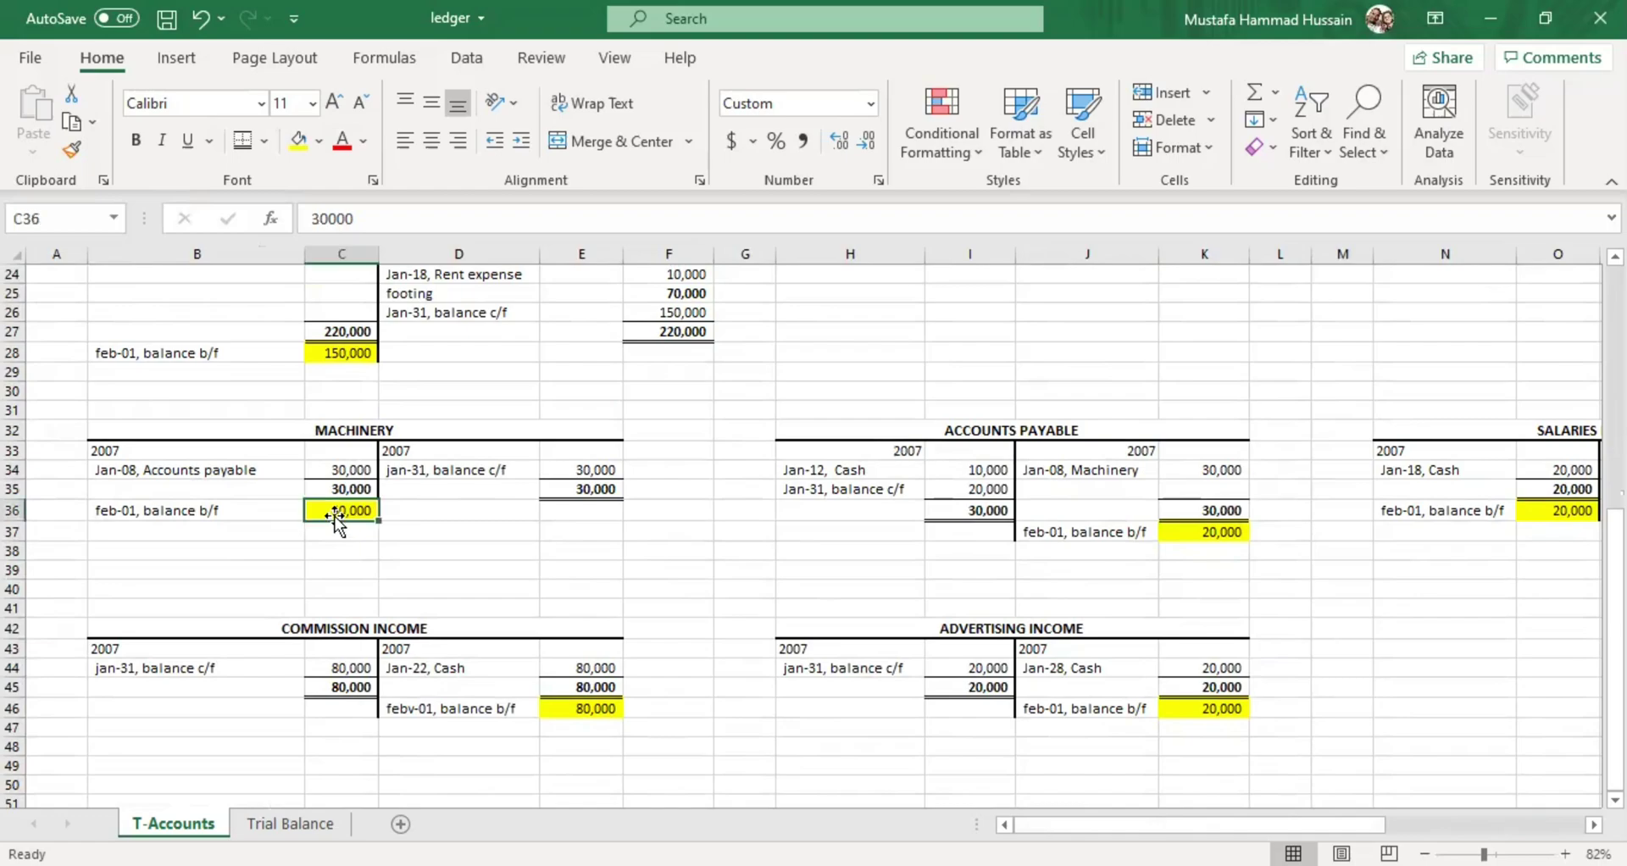
pyautogui.click(339, 549)
pyautogui.click(360, 510)
pyautogui.scroll(4, 845, 497)
pyautogui.scroll(4, 844, 496)
pyautogui.scroll(-3, 845, 500)
pyautogui.scroll(-1, 845, 504)
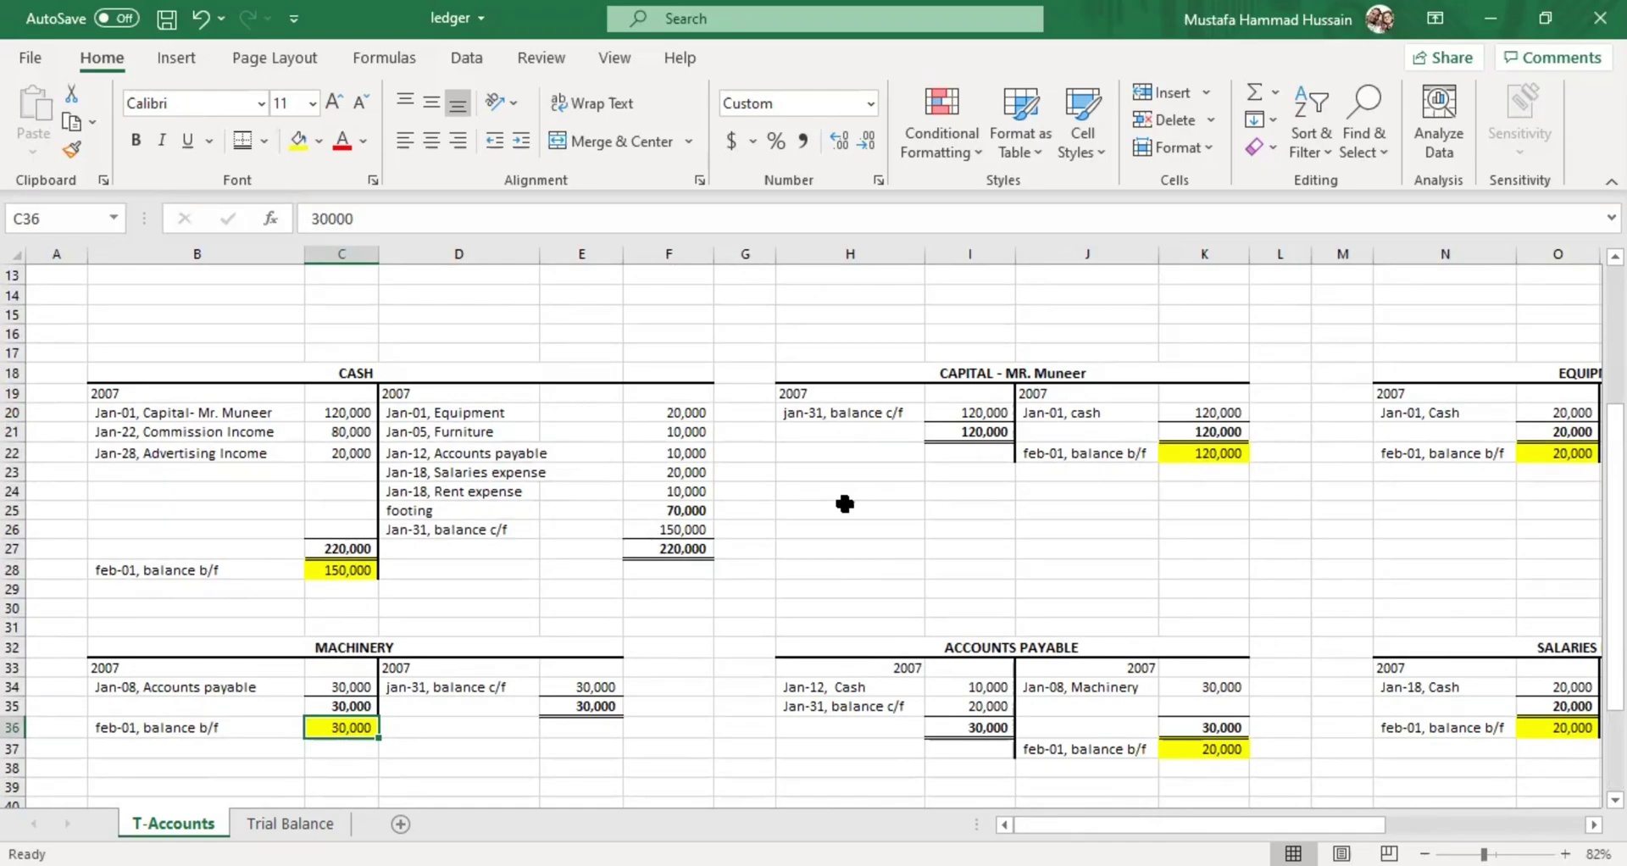
# Compare the side on which the Cash, Capital and Accounts Payable balances are brought forward
pyautogui.click(325, 572)
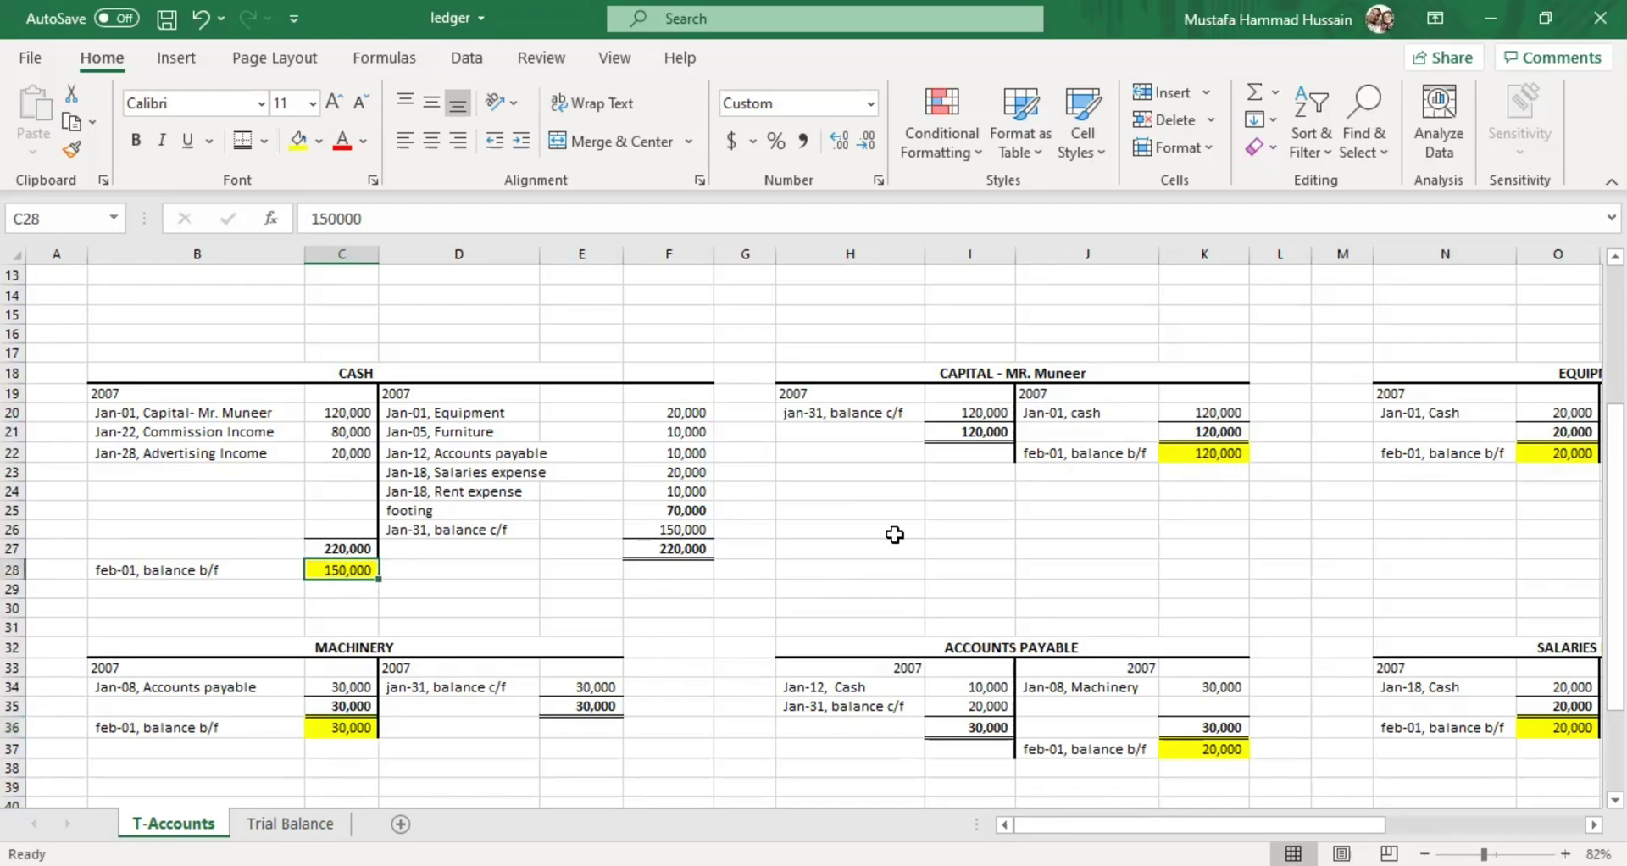
pyautogui.click(1218, 458)
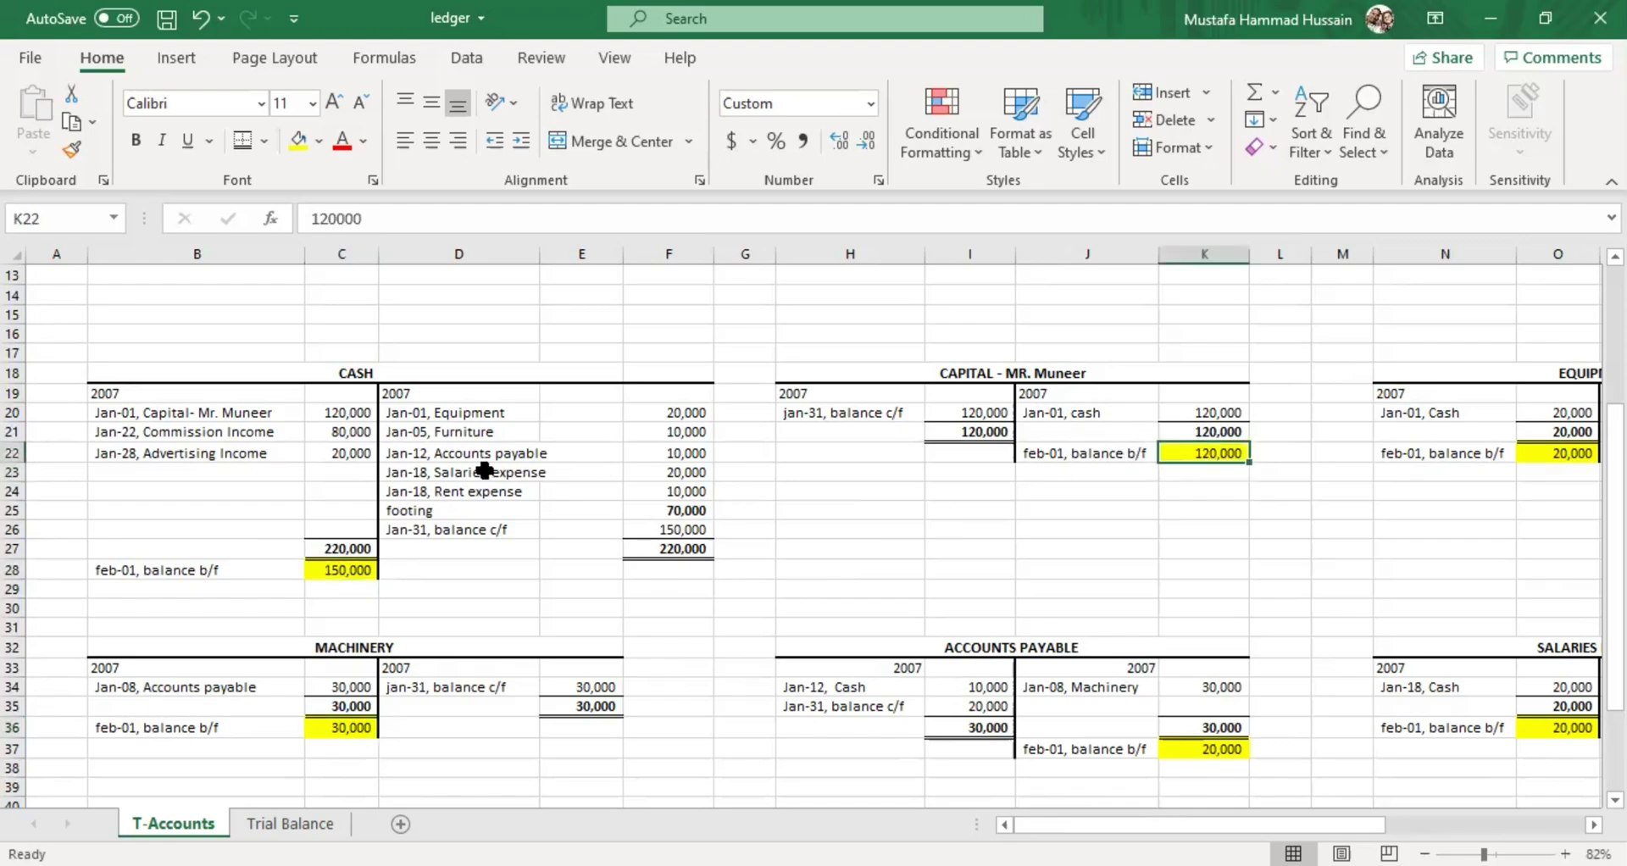
pyautogui.click(341, 563)
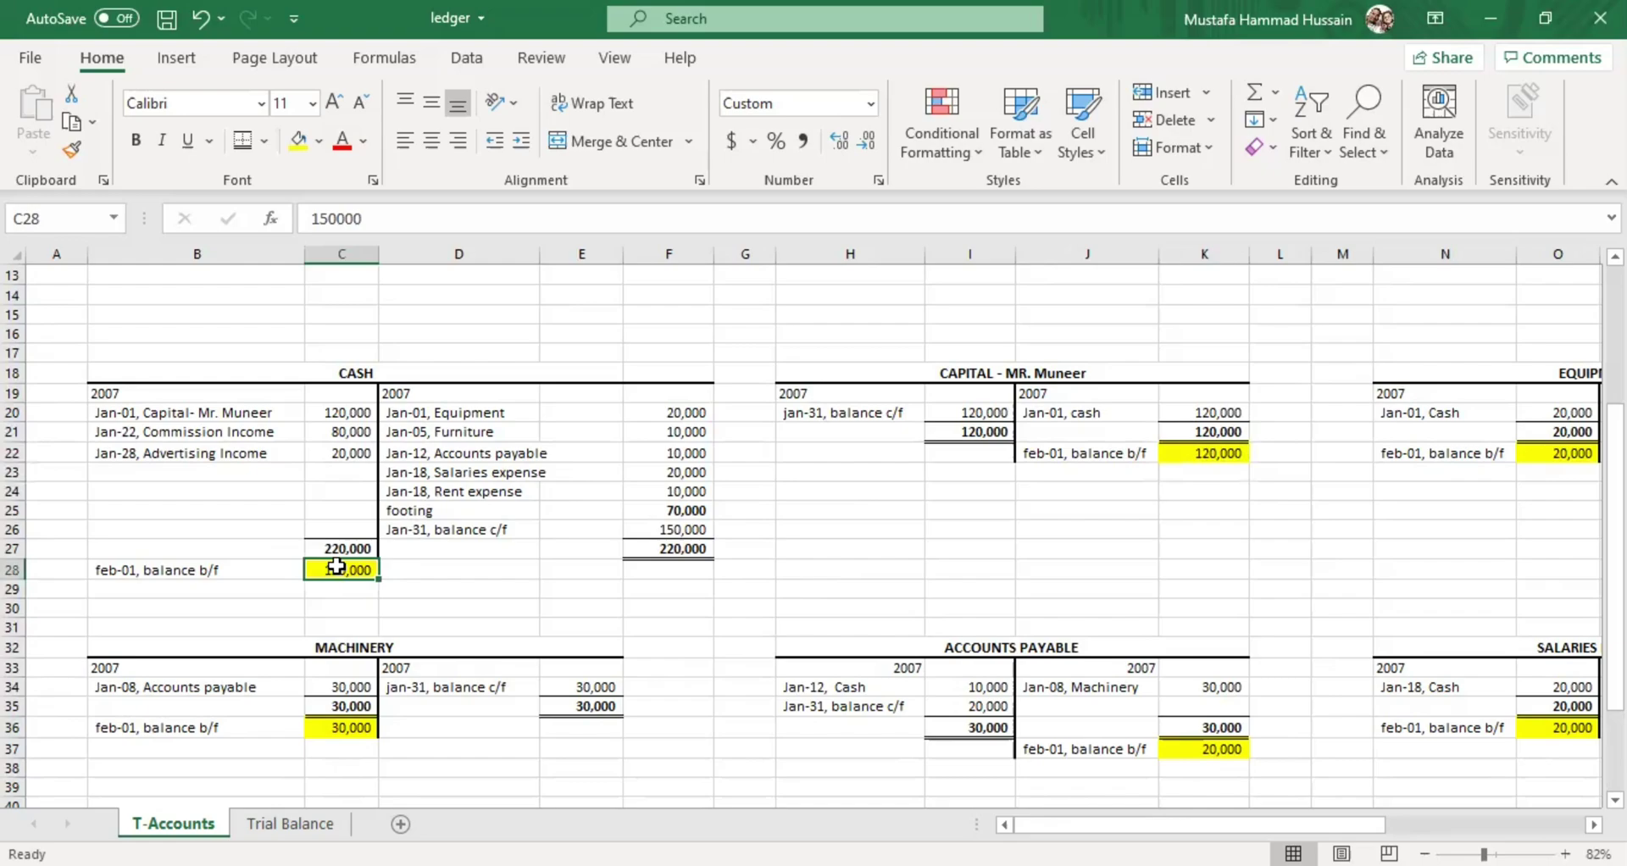
pyautogui.scroll(-1, 336, 566)
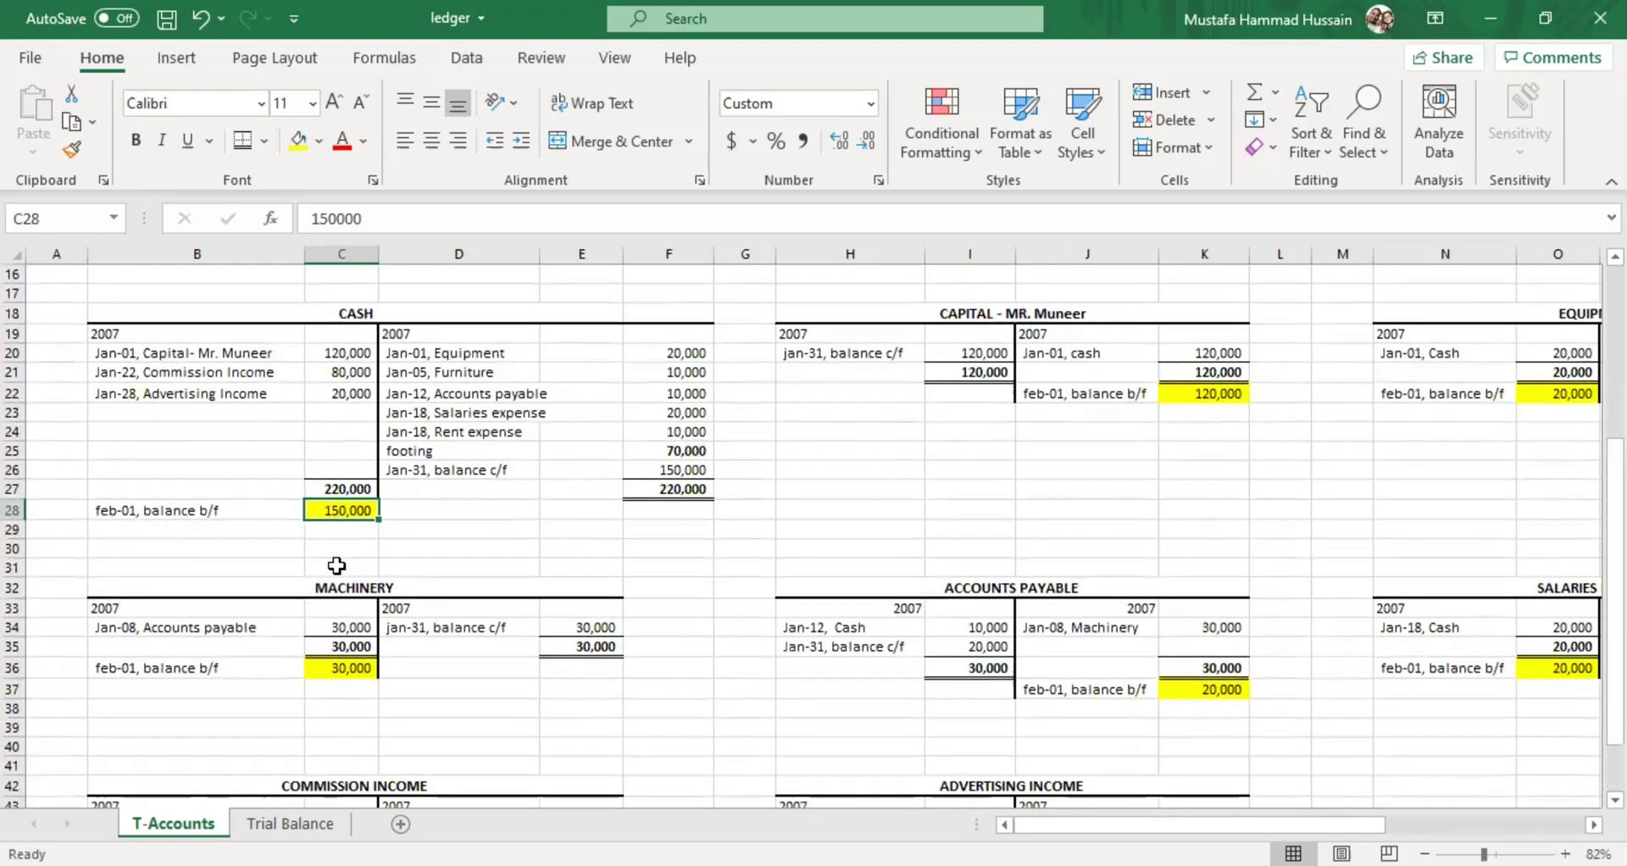
pyautogui.click(1183, 687)
pyautogui.scroll(-2, 1183, 686)
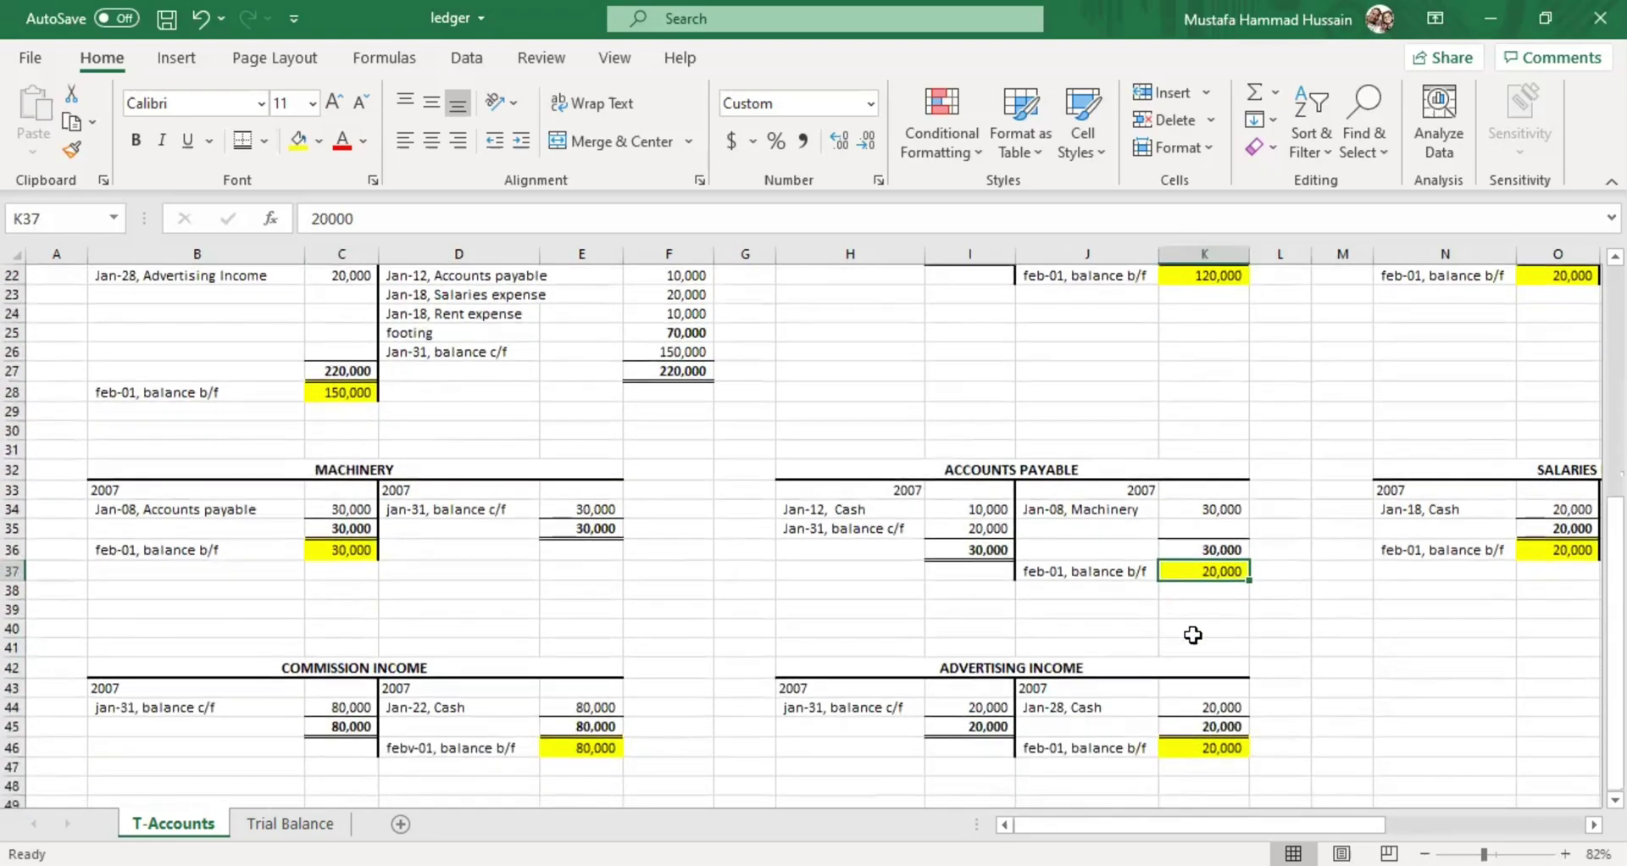
# Open the Trial Balance sheet and review its Capital line, business owner heading and statement title
pyautogui.click(288, 817)
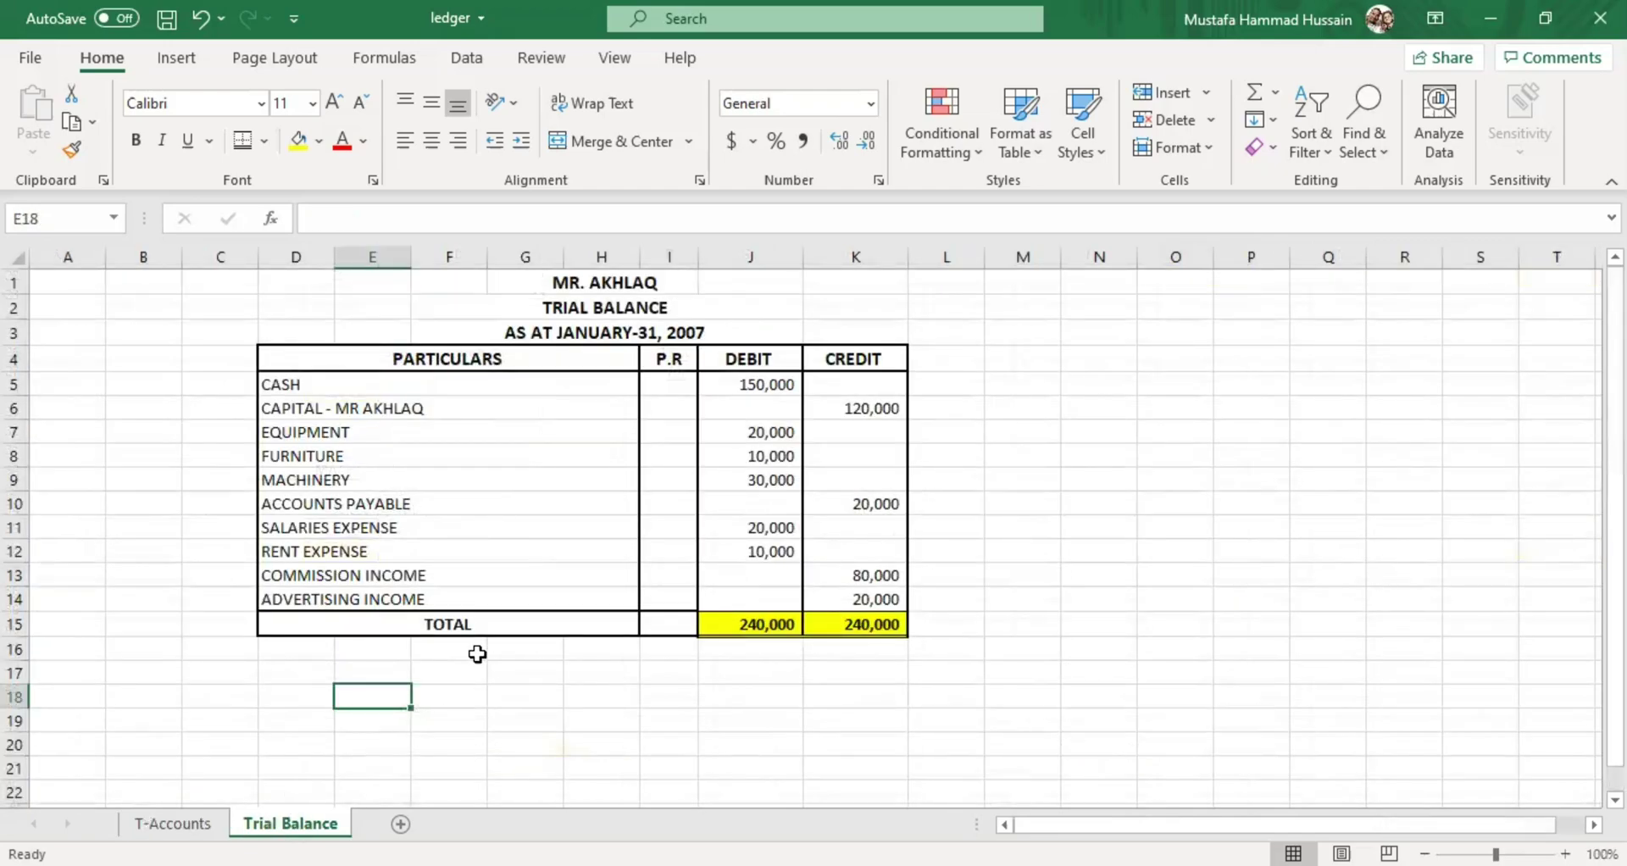
pyautogui.click(341, 407)
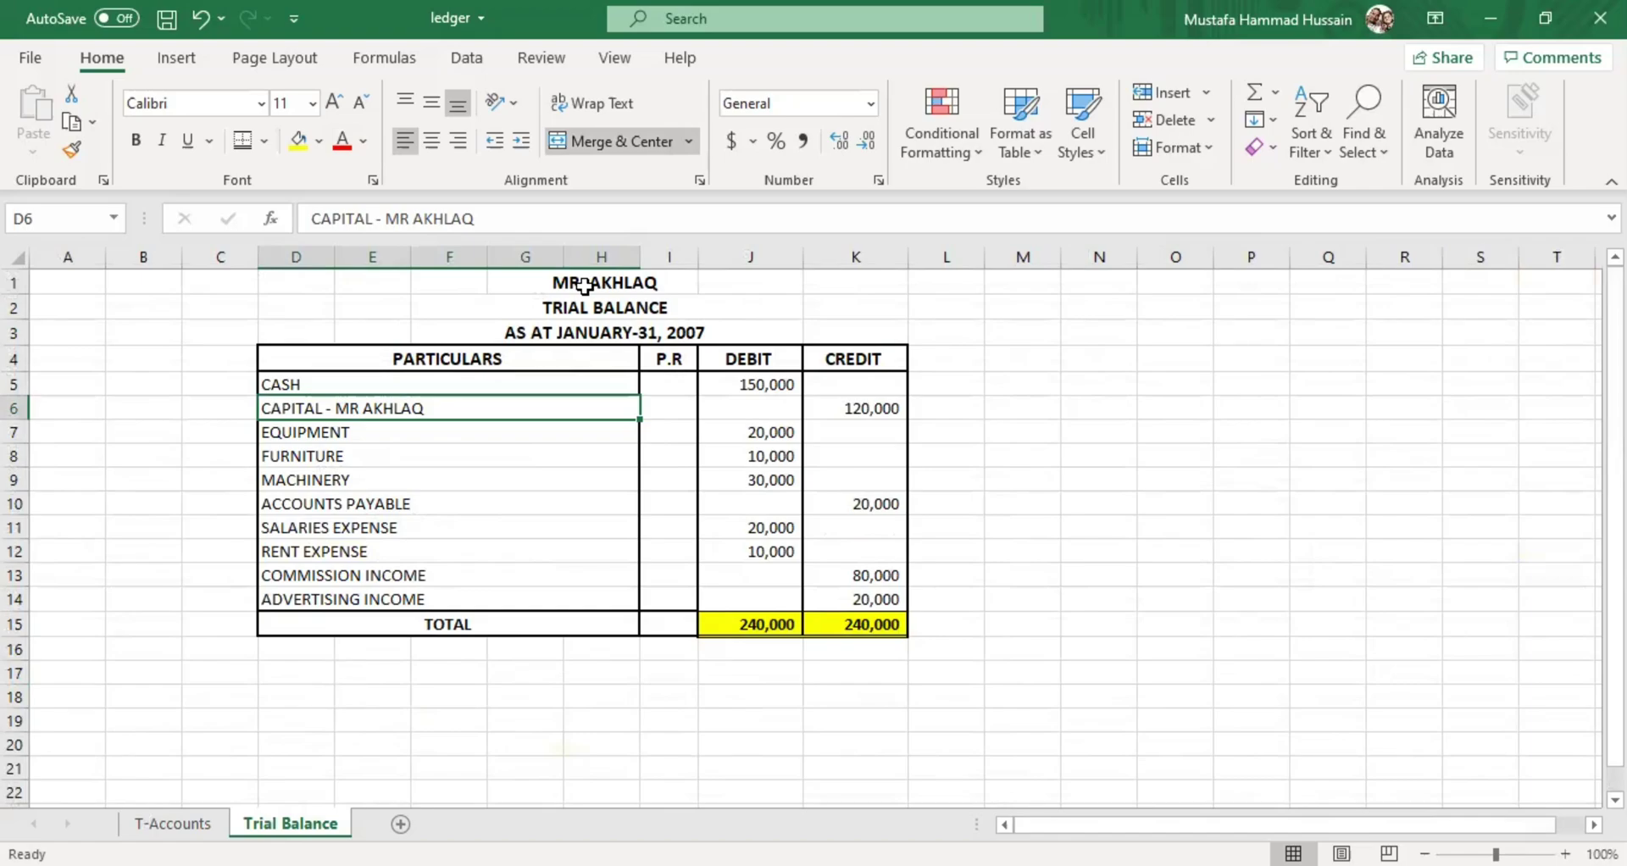
pyautogui.click(585, 285)
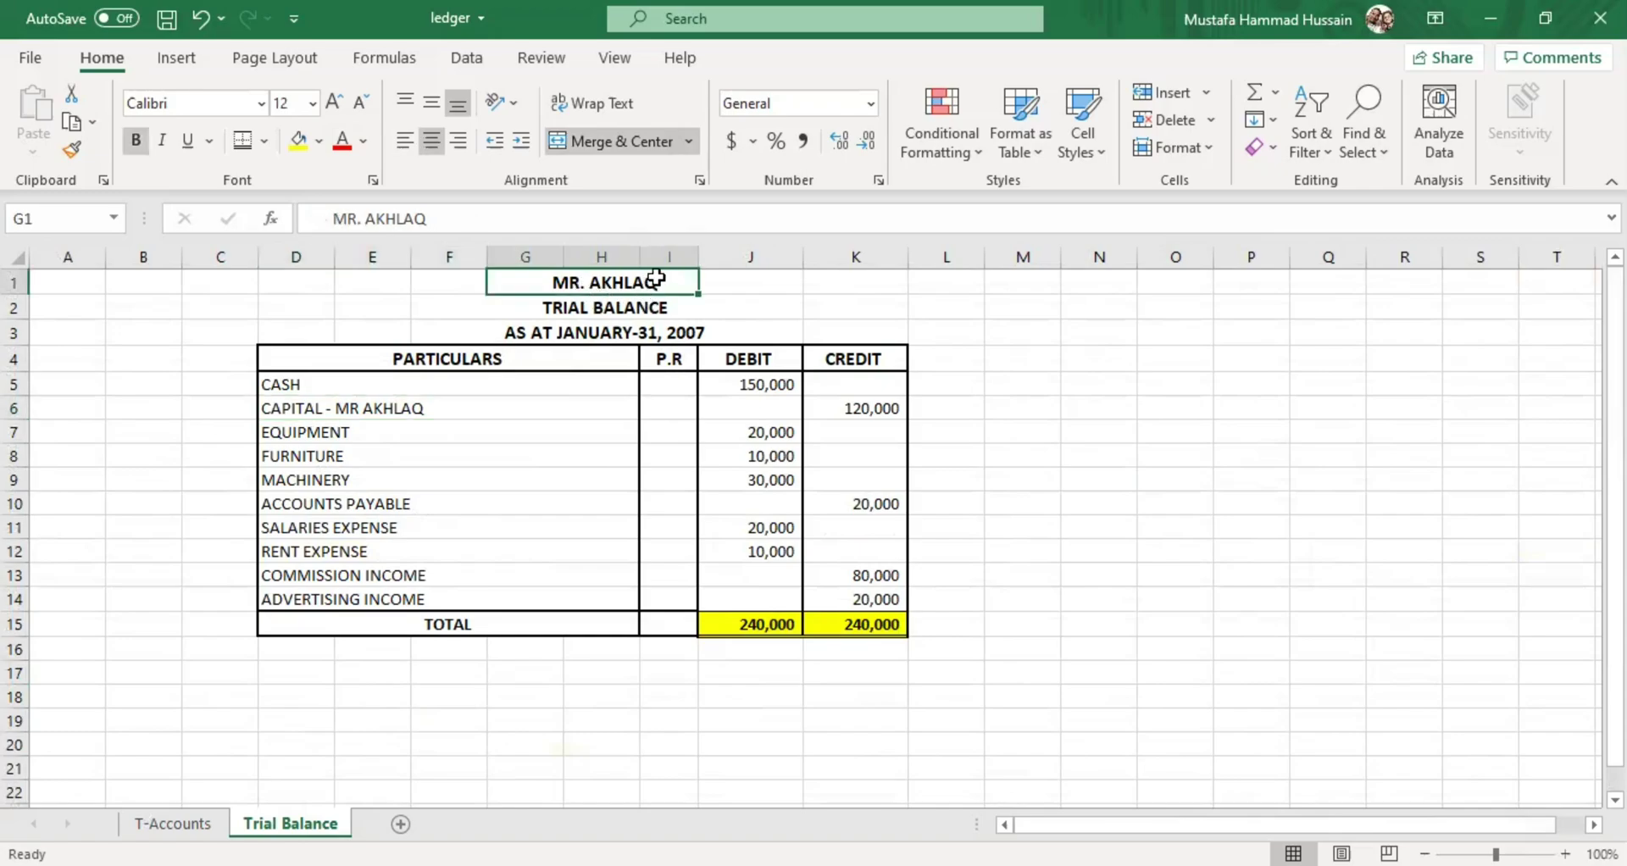
pyautogui.doubleClick(659, 280)
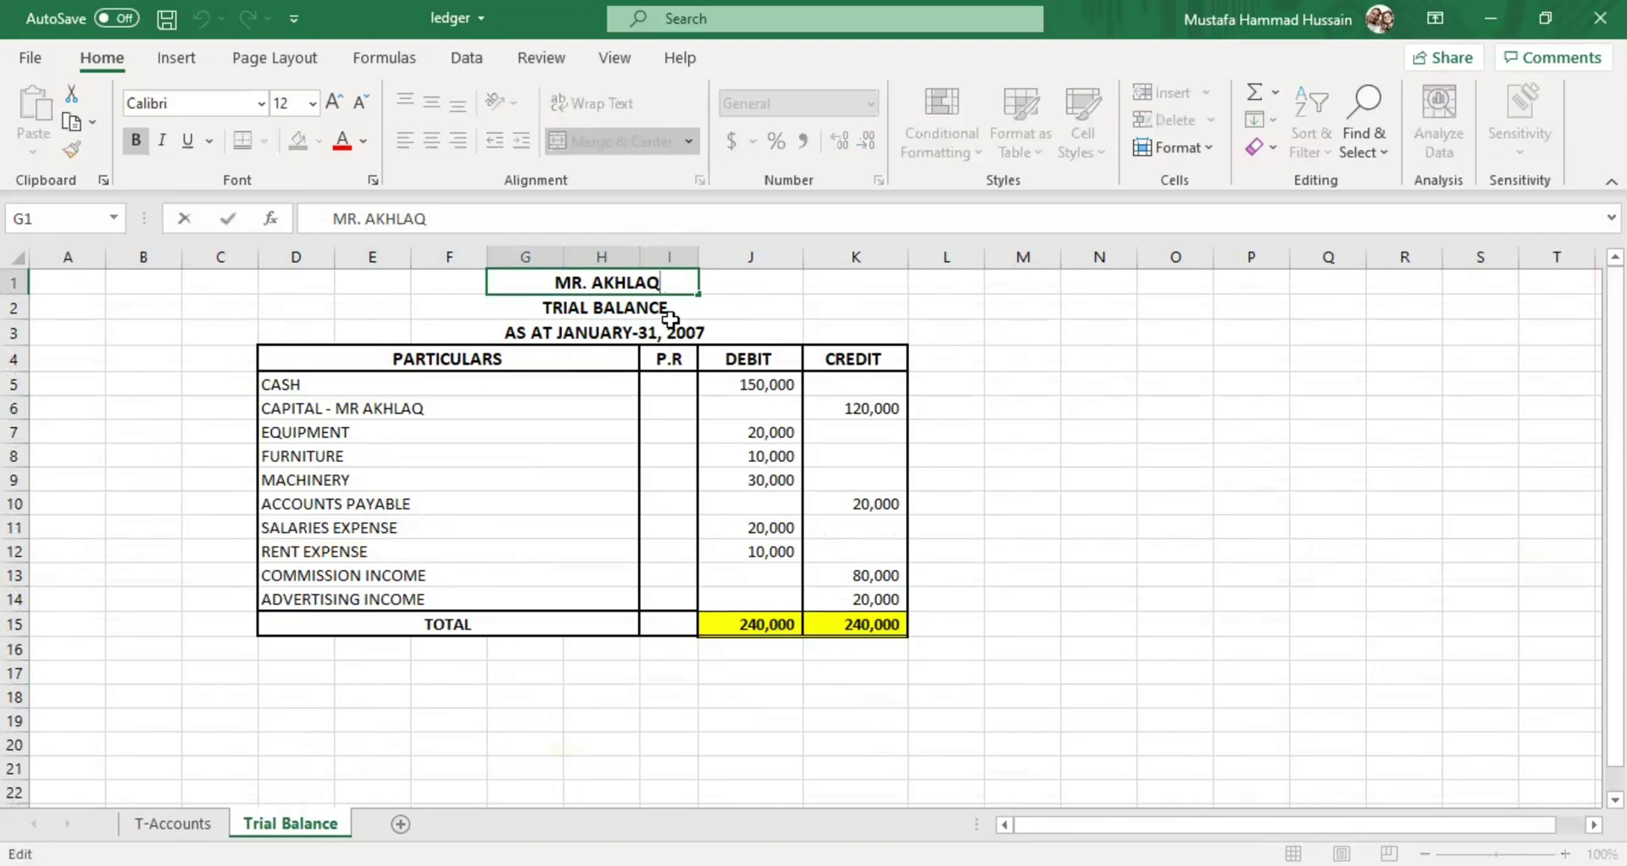
pyautogui.click(680, 307)
# Examine the "AS AT JANUARY-31, 2007" date line in the trial balance heading
pyautogui.click(697, 333)
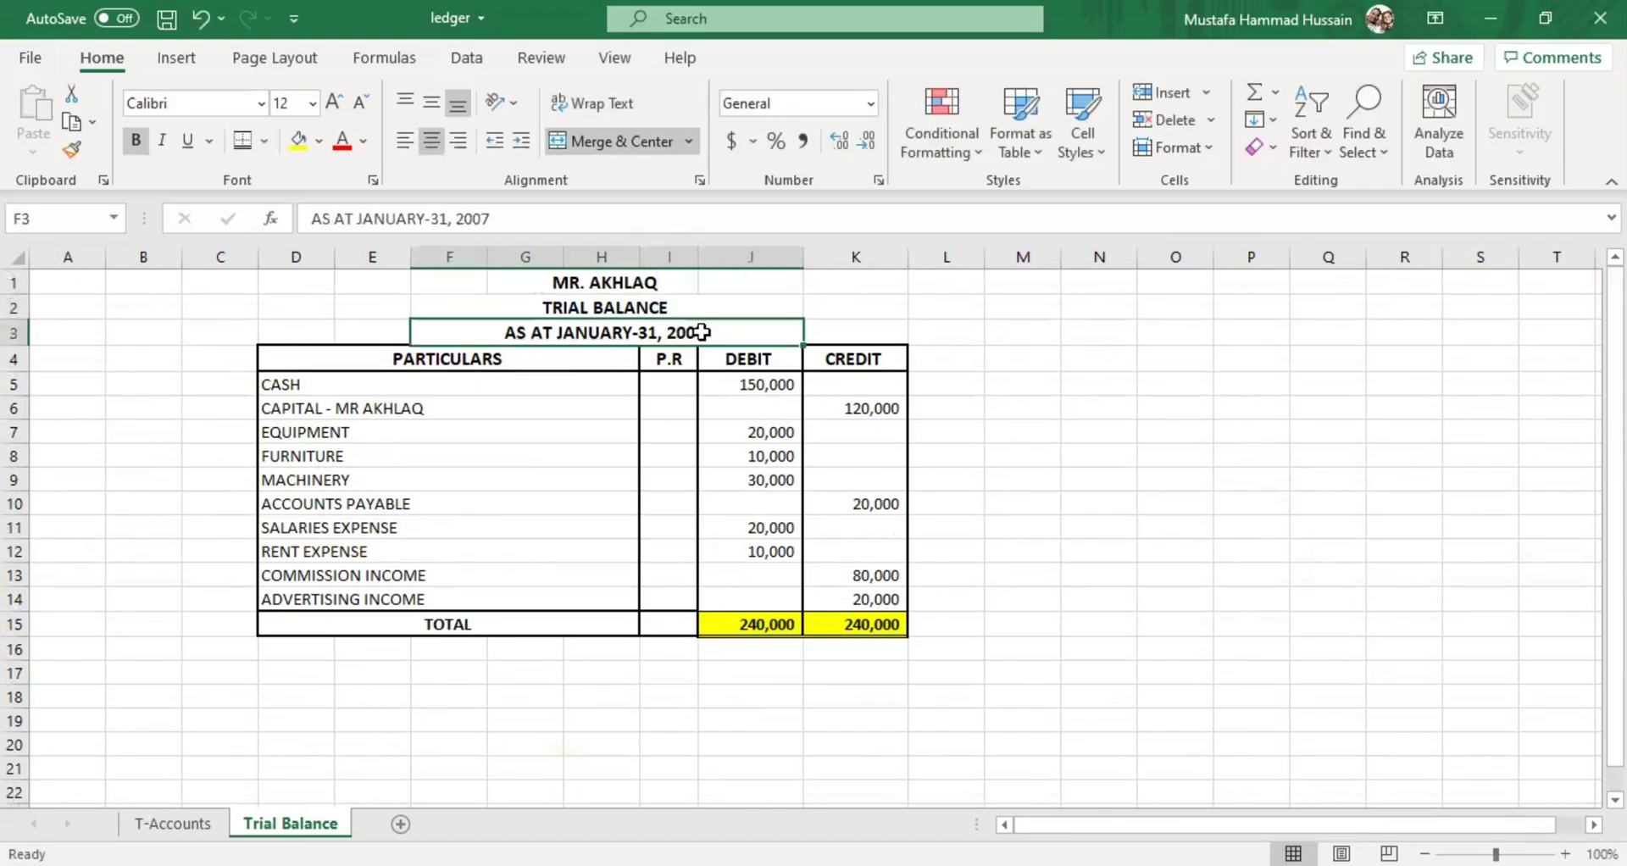
pyautogui.doubleClick(703, 332)
pyautogui.moveTo(708, 332); pyautogui.dragTo(496, 332)
pyautogui.click(534, 333)
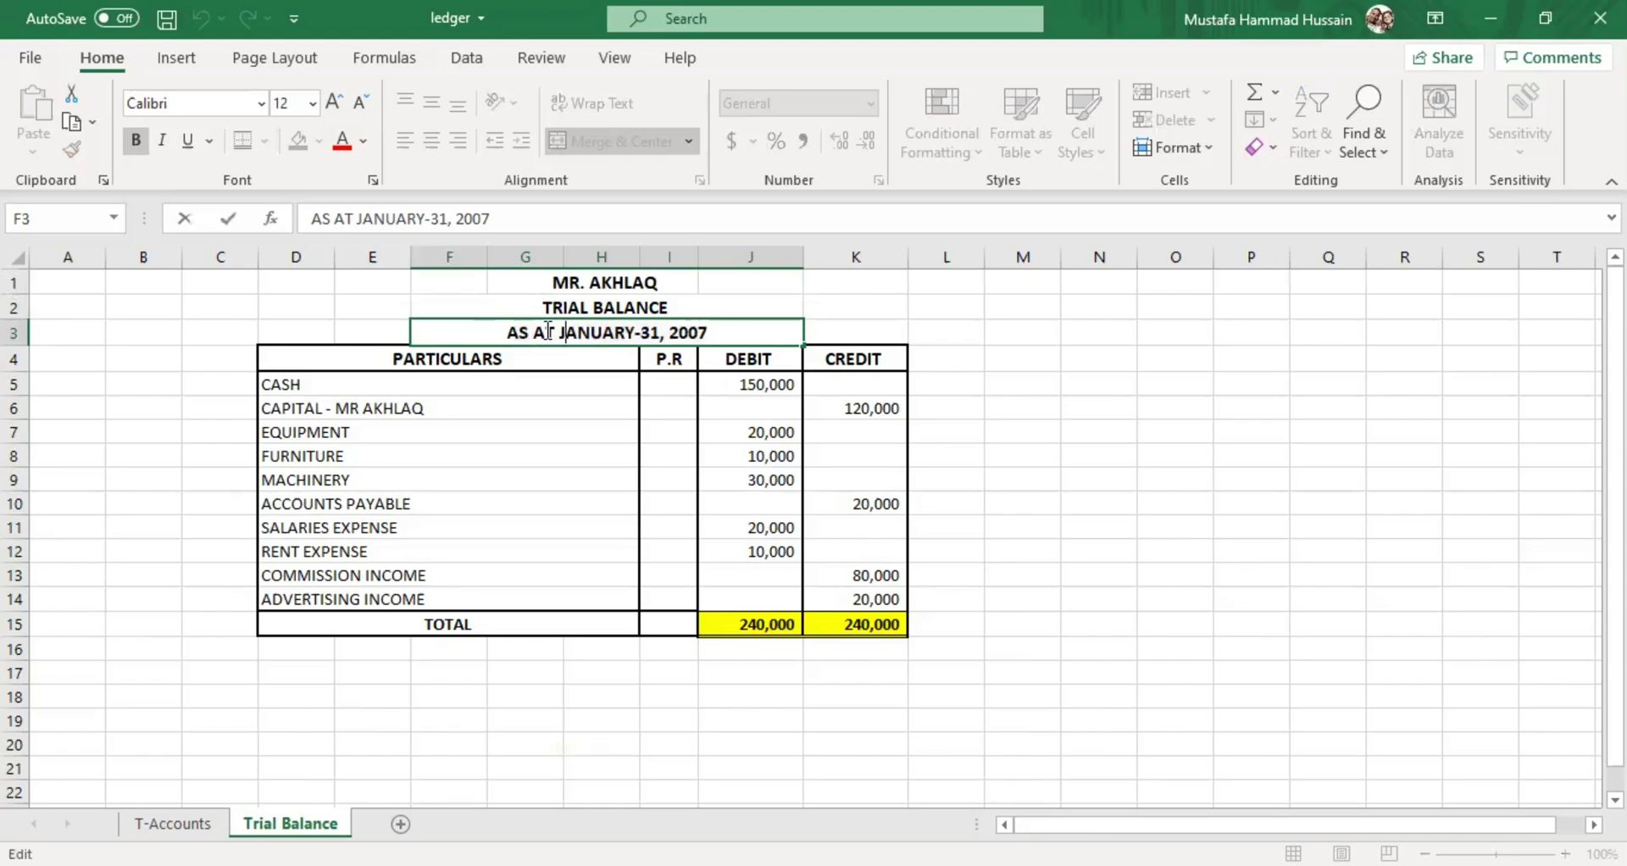
pyautogui.moveTo(710, 332); pyautogui.dragTo(500, 337)
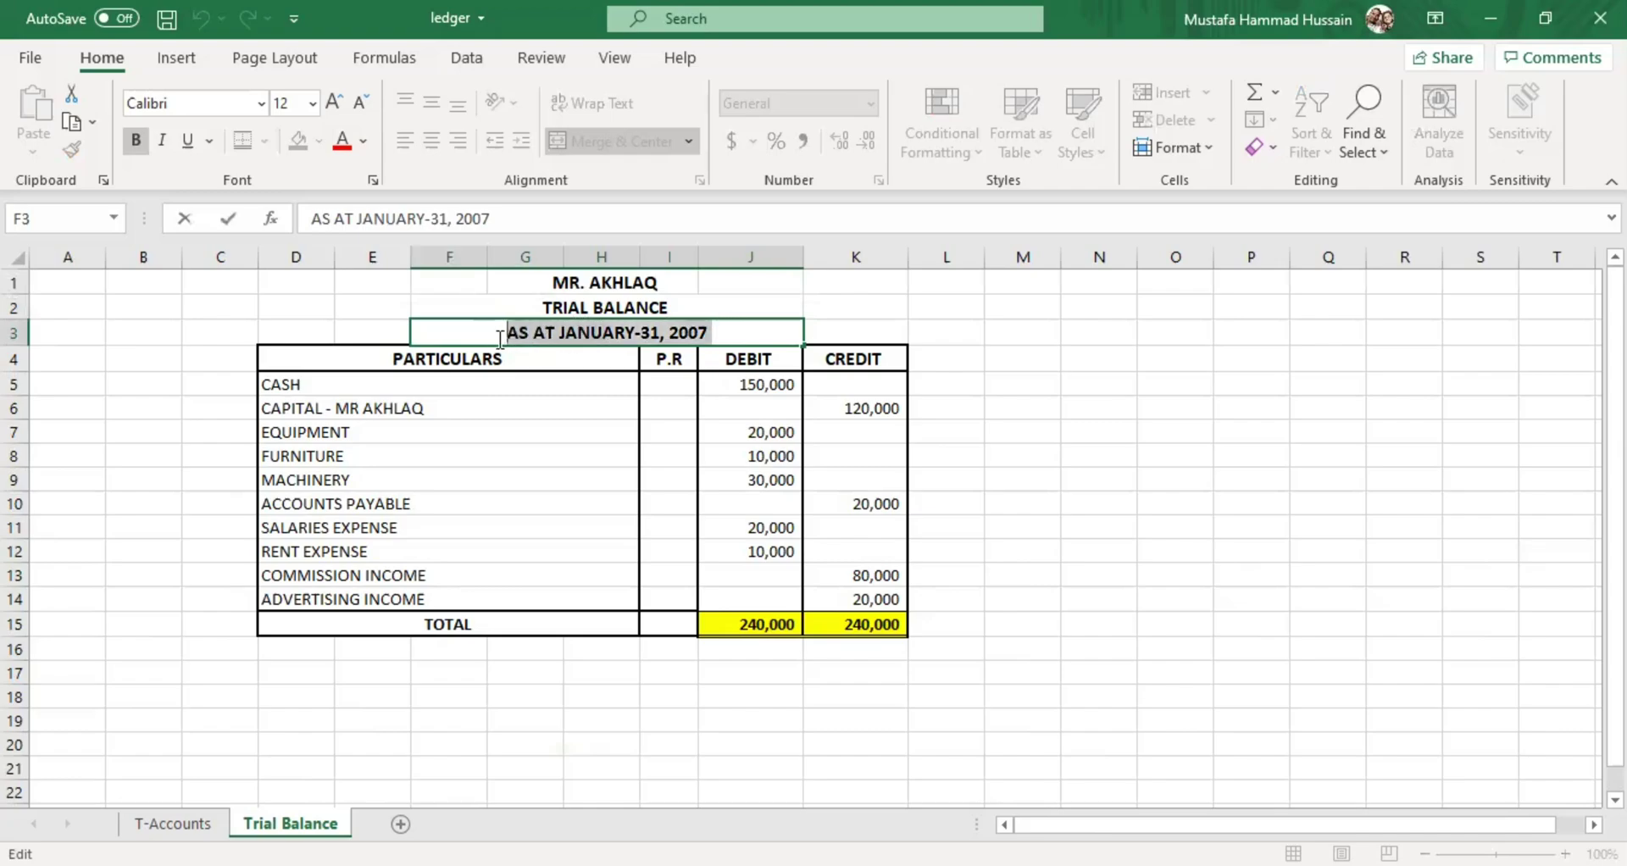
pyautogui.click(873, 331)
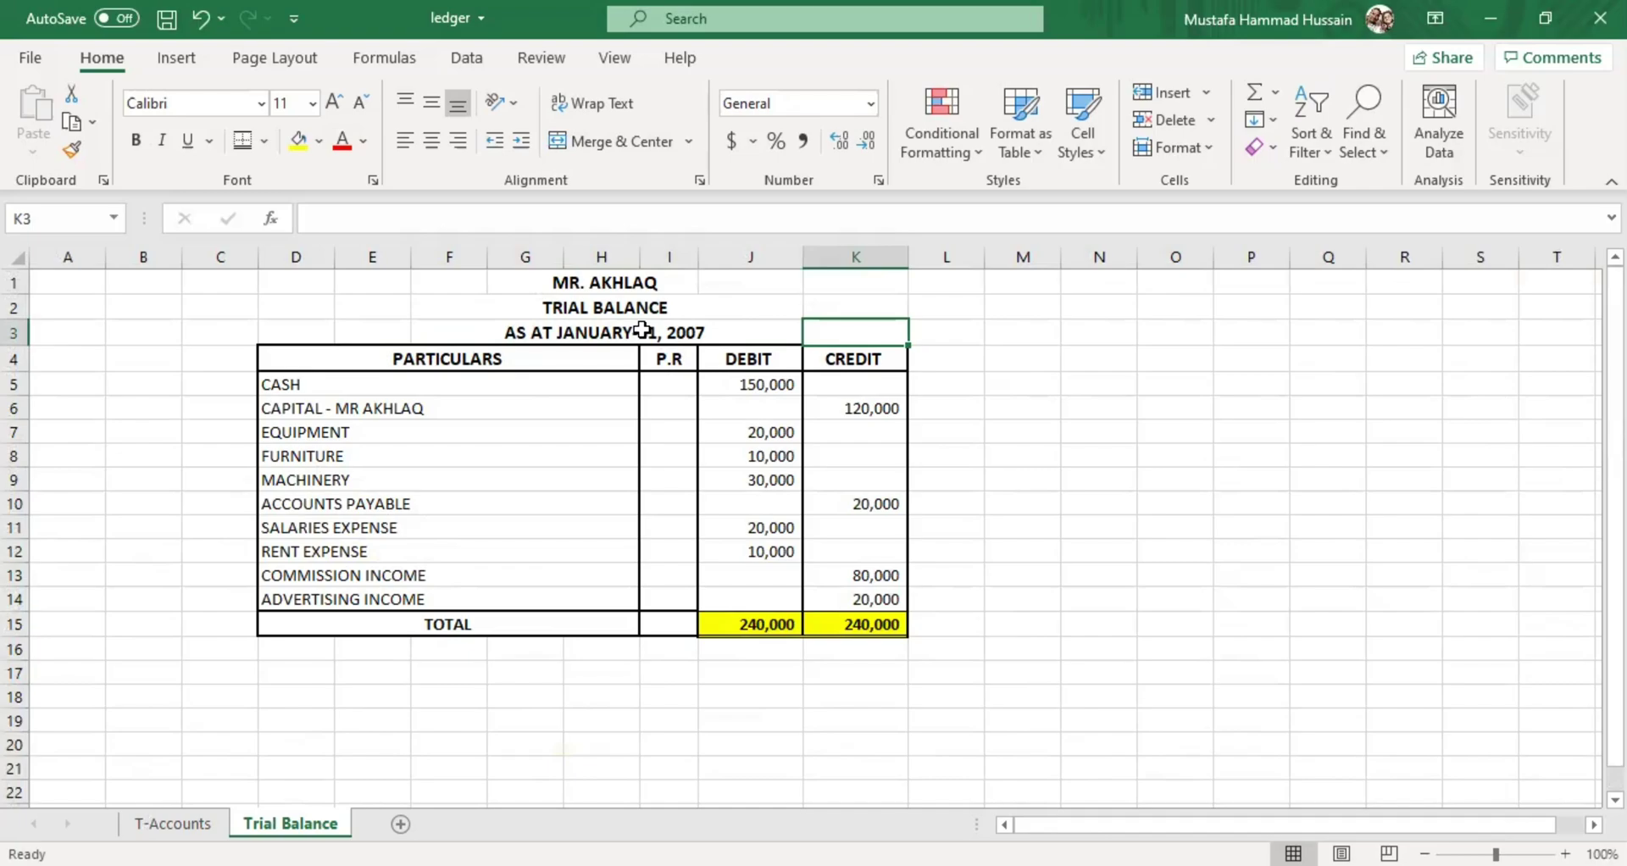
# Examine the trial balance's column layout: Particulars, P.R, Debit and Credit
pyautogui.click(604, 471)
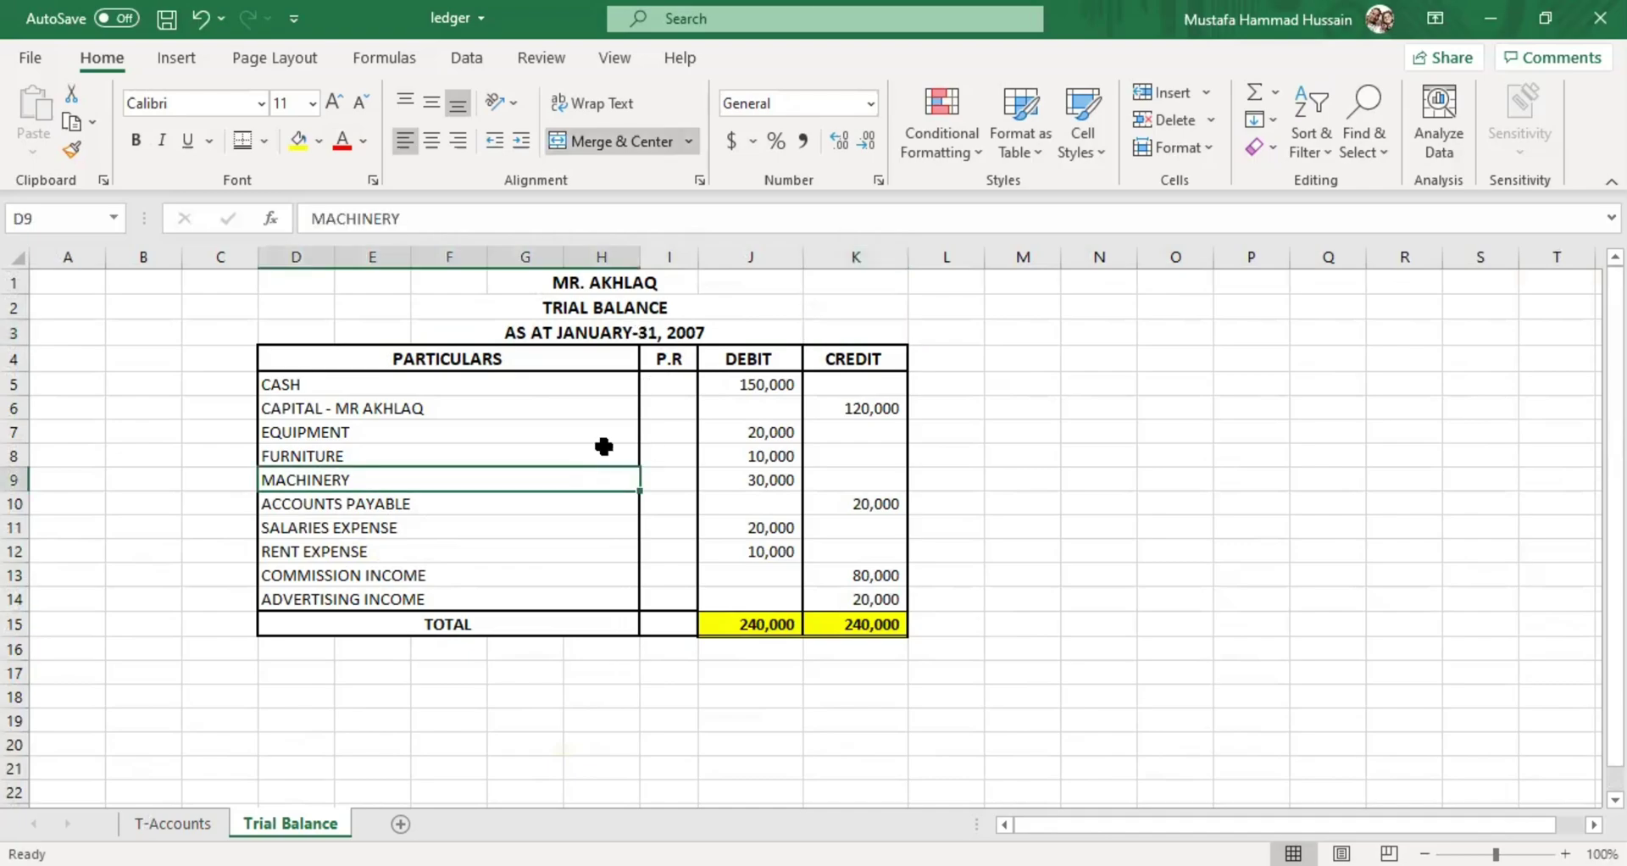
pyautogui.click(460, 348)
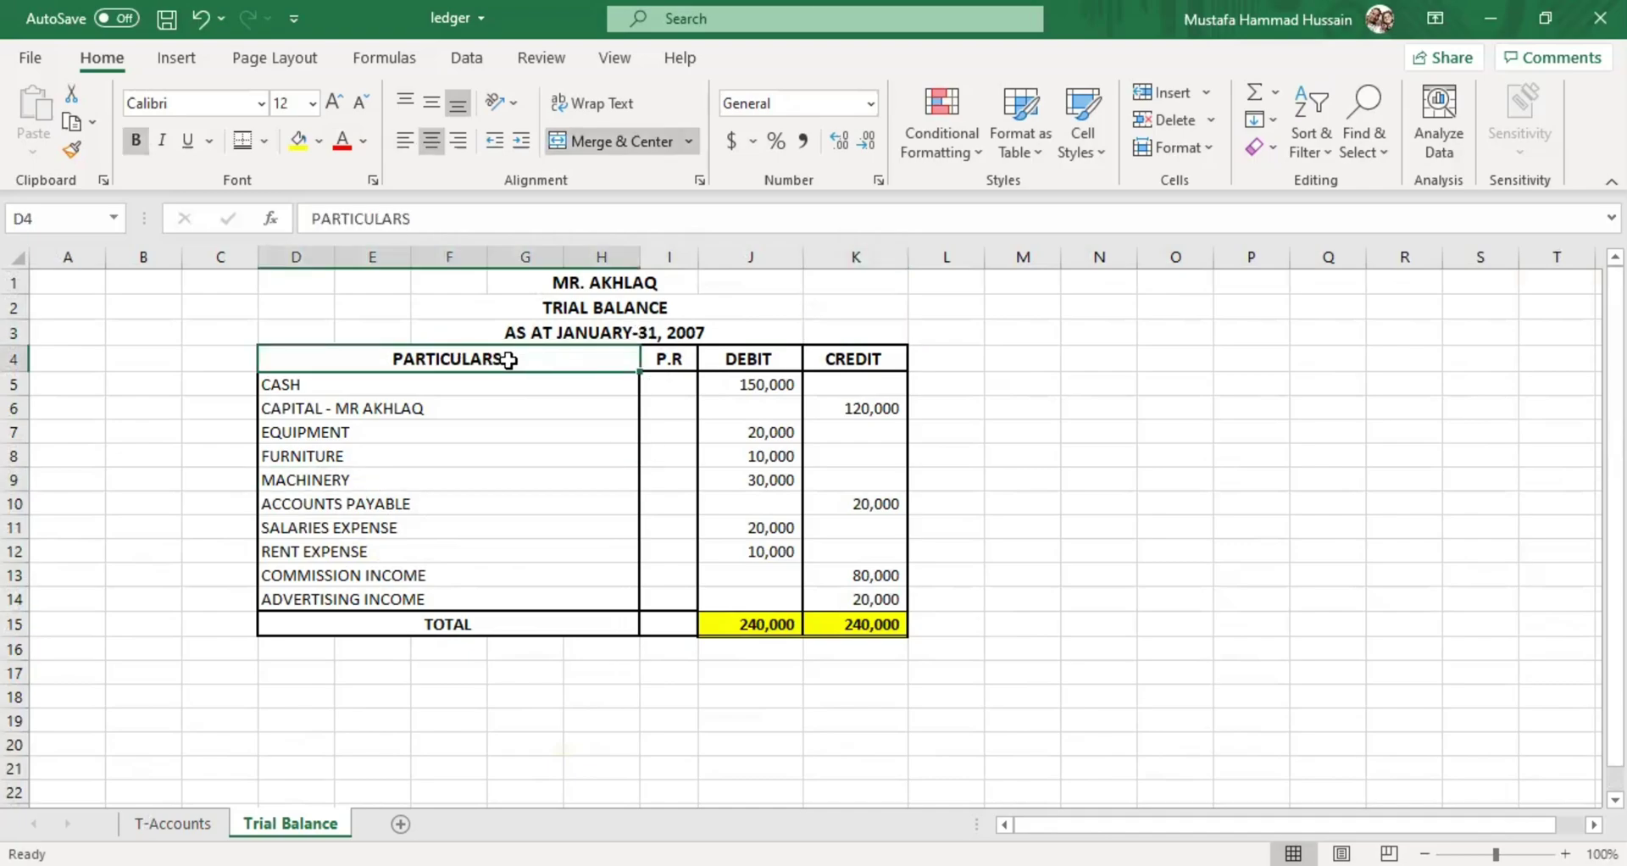
pyautogui.moveTo(213, 357); pyautogui.dragTo(207, 636)
pyautogui.click(299, 669)
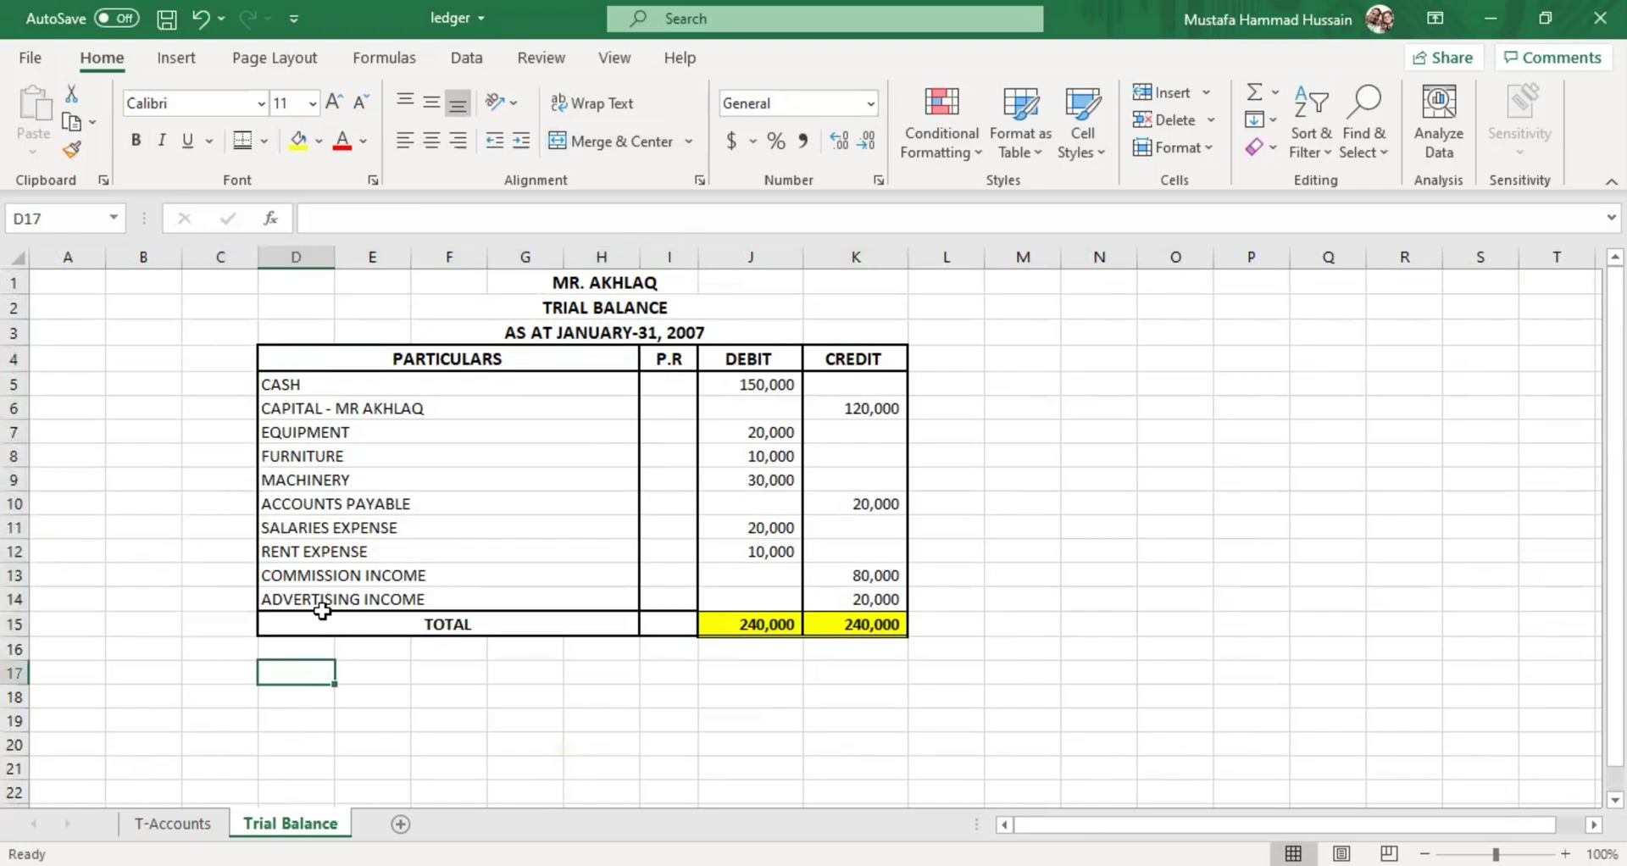
pyautogui.click(432, 363)
pyautogui.click(663, 356)
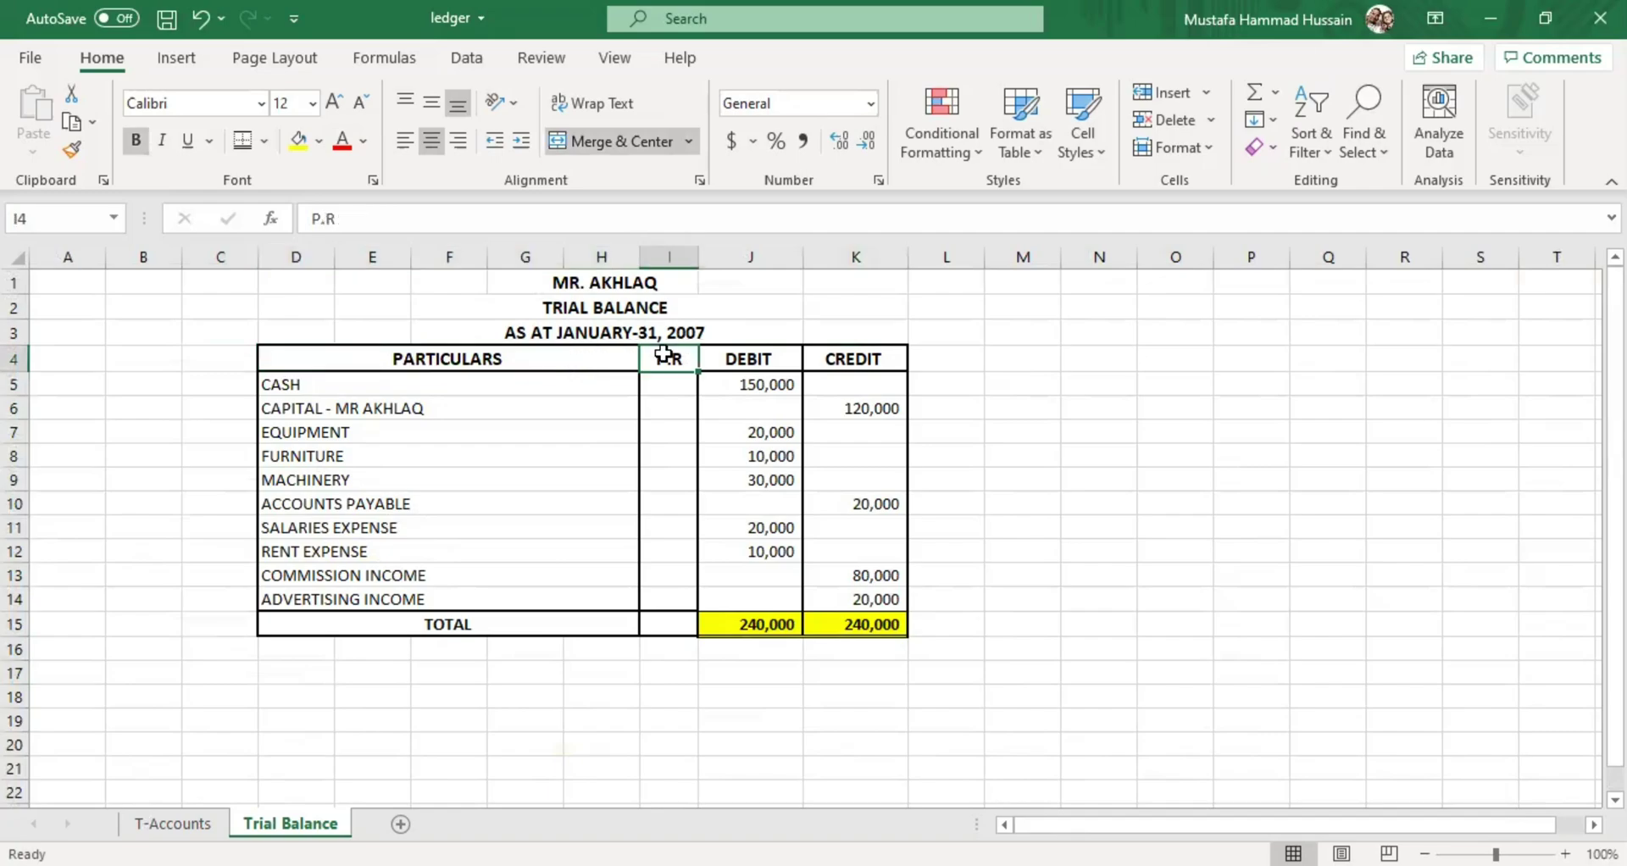
pyautogui.click(765, 368)
pyautogui.click(837, 359)
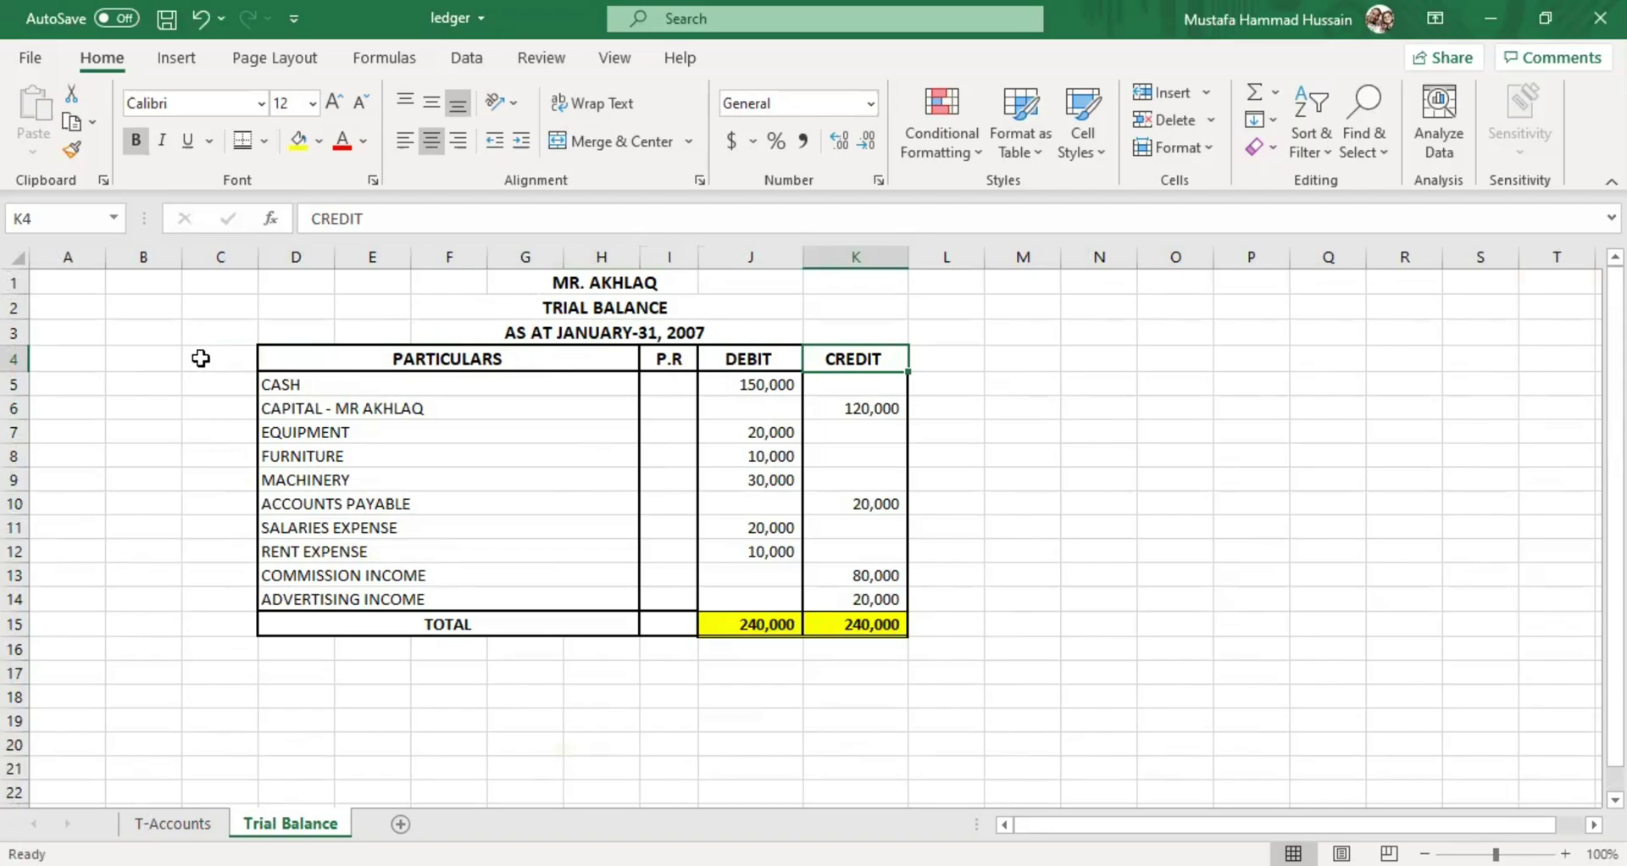
pyautogui.moveTo(225, 363); pyautogui.dragTo(249, 618)
pyautogui.click(404, 351)
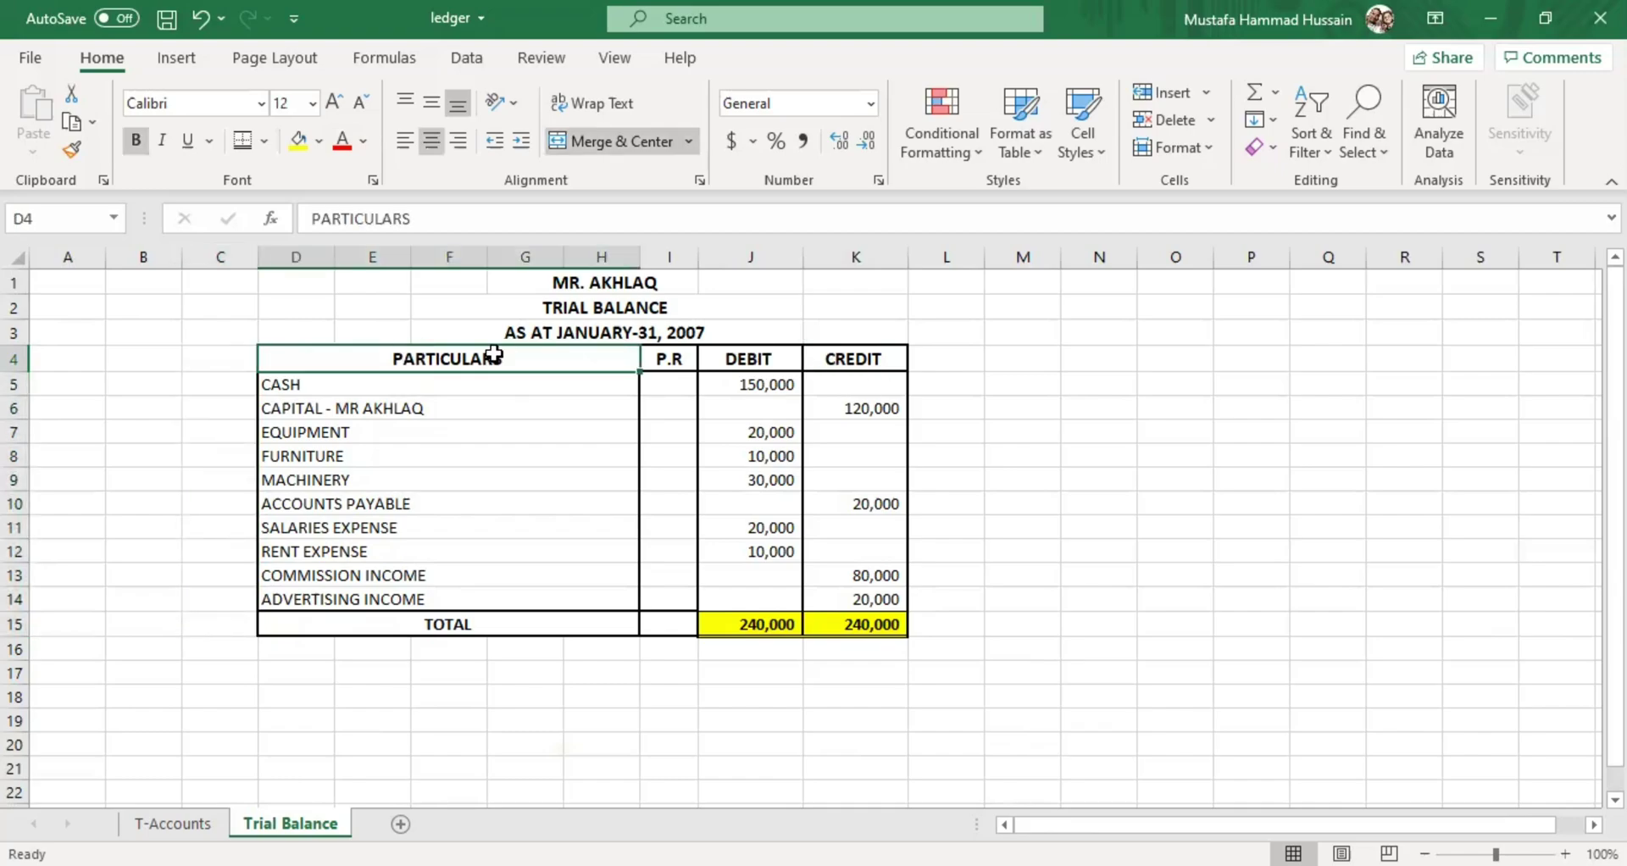
pyautogui.click(669, 358)
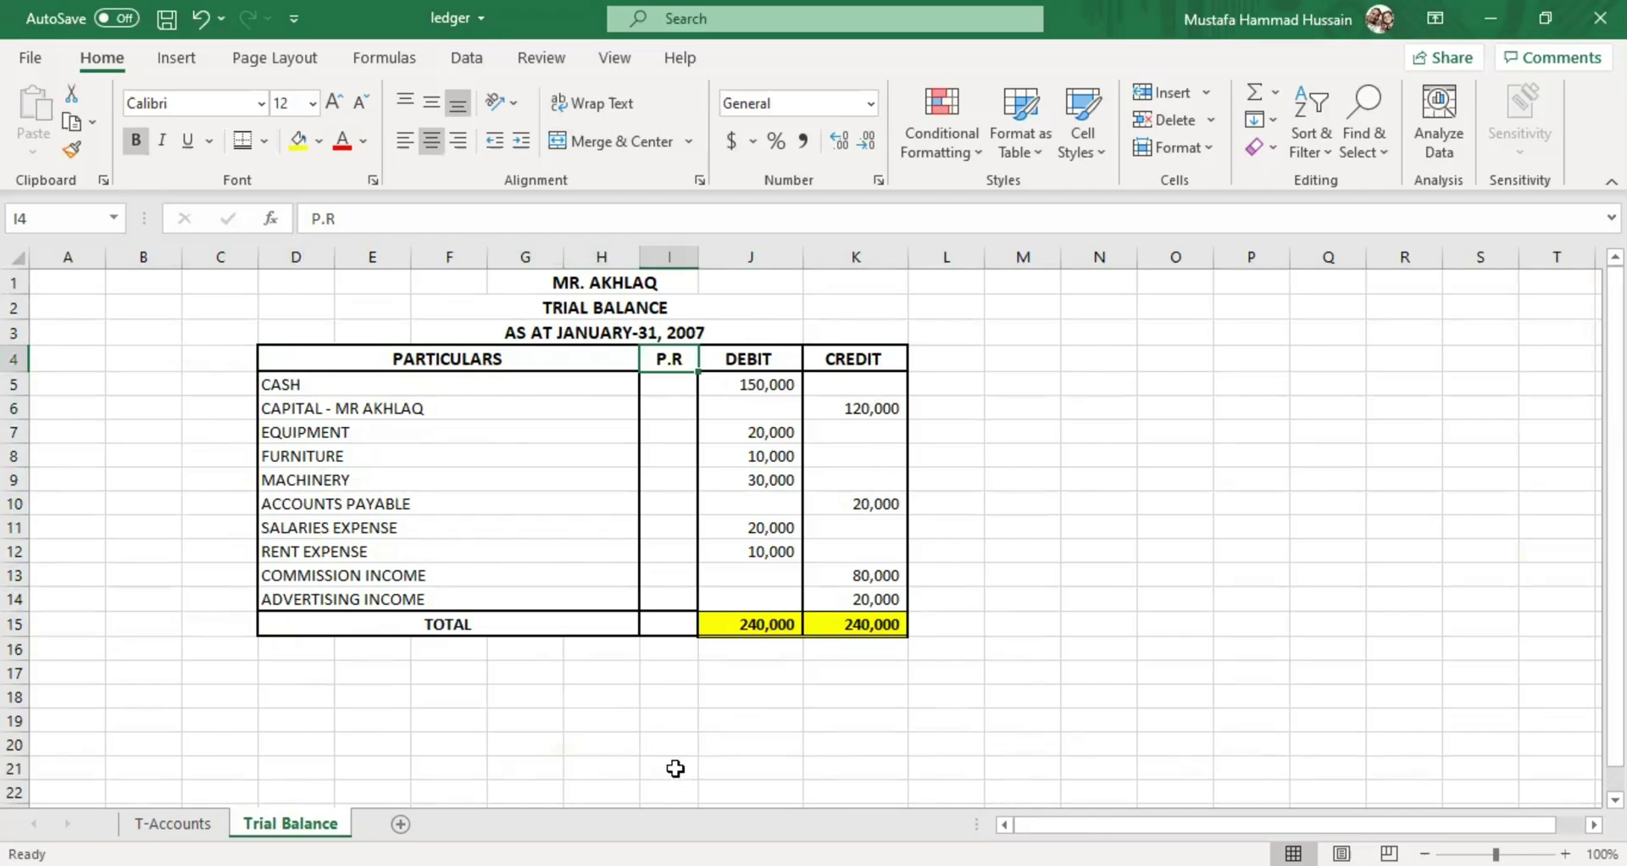
# Compare the Cash account's brought-forward balance in the T-Accounts sheet with its debit entry in the trial balance
pyautogui.click(200, 822)
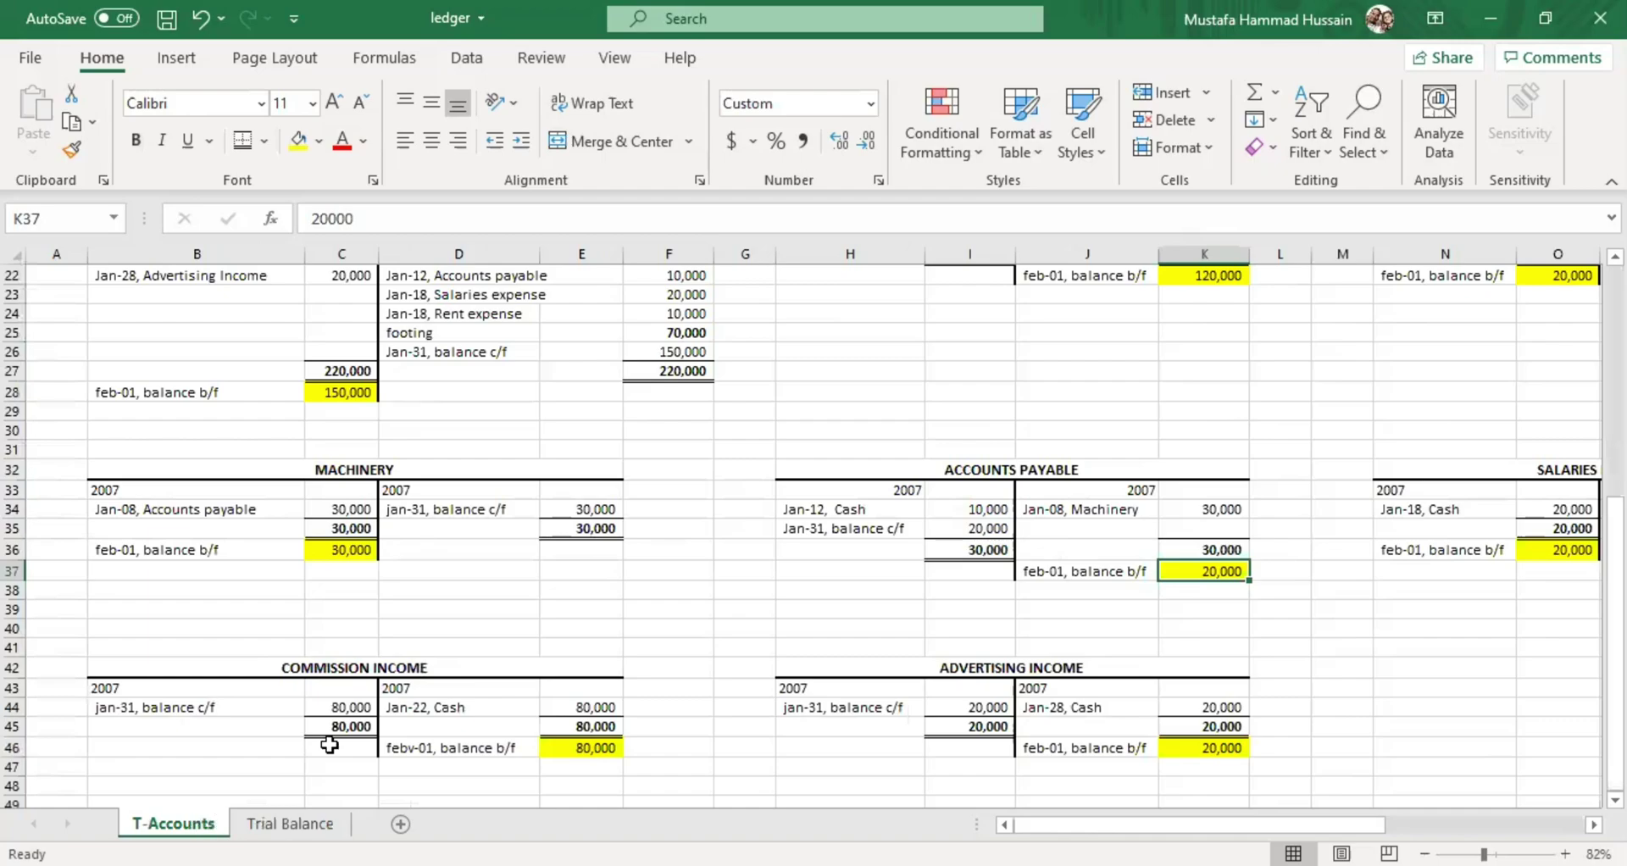
pyautogui.scroll(4, 461, 617)
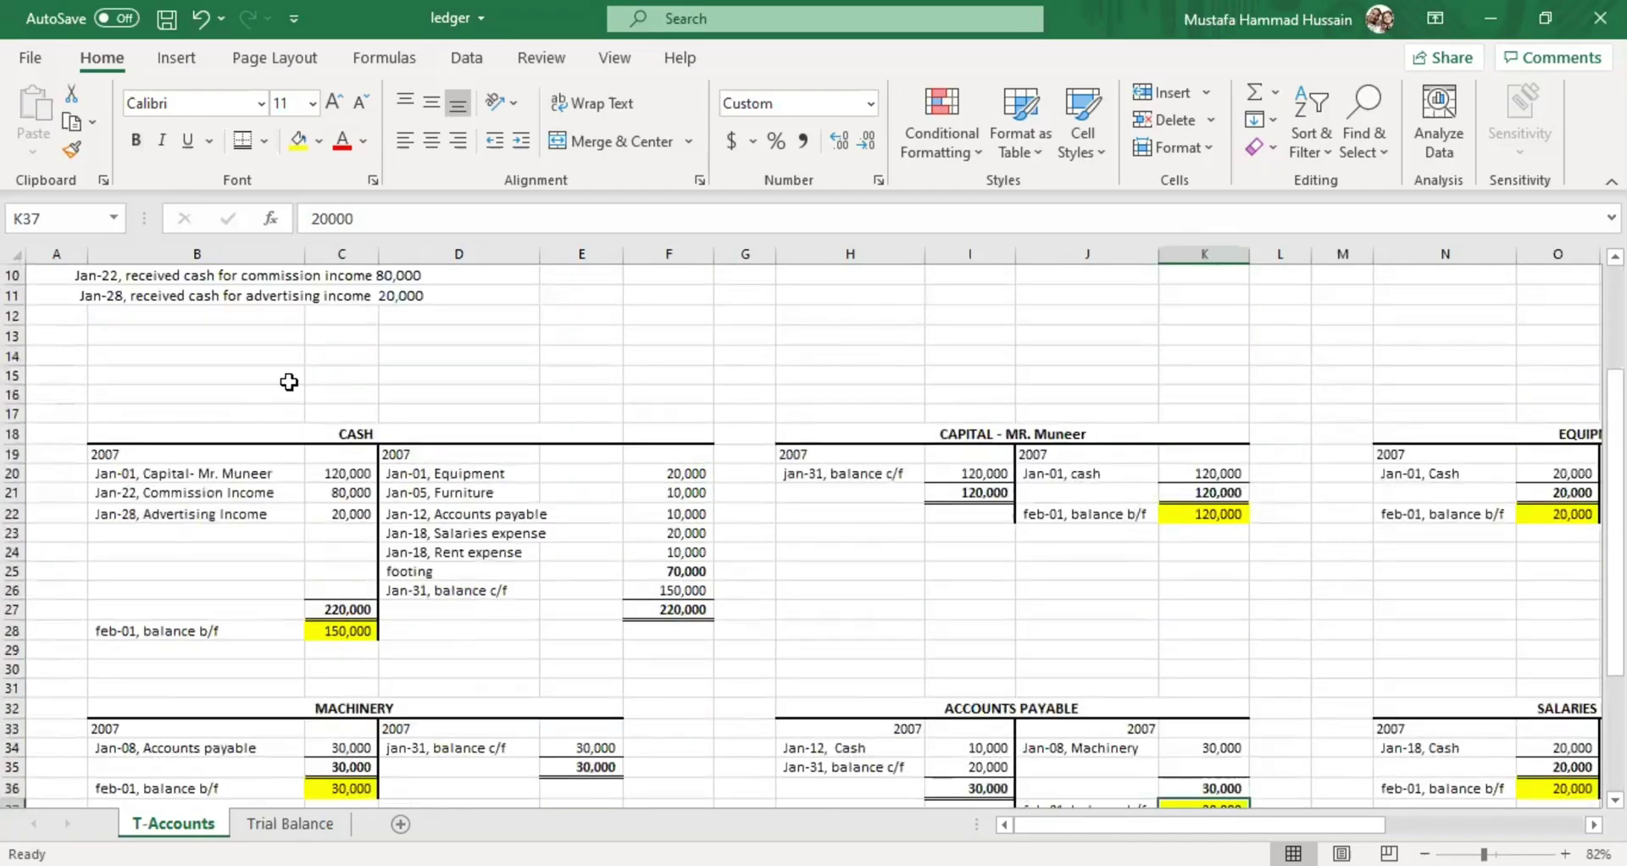
pyautogui.click(383, 434)
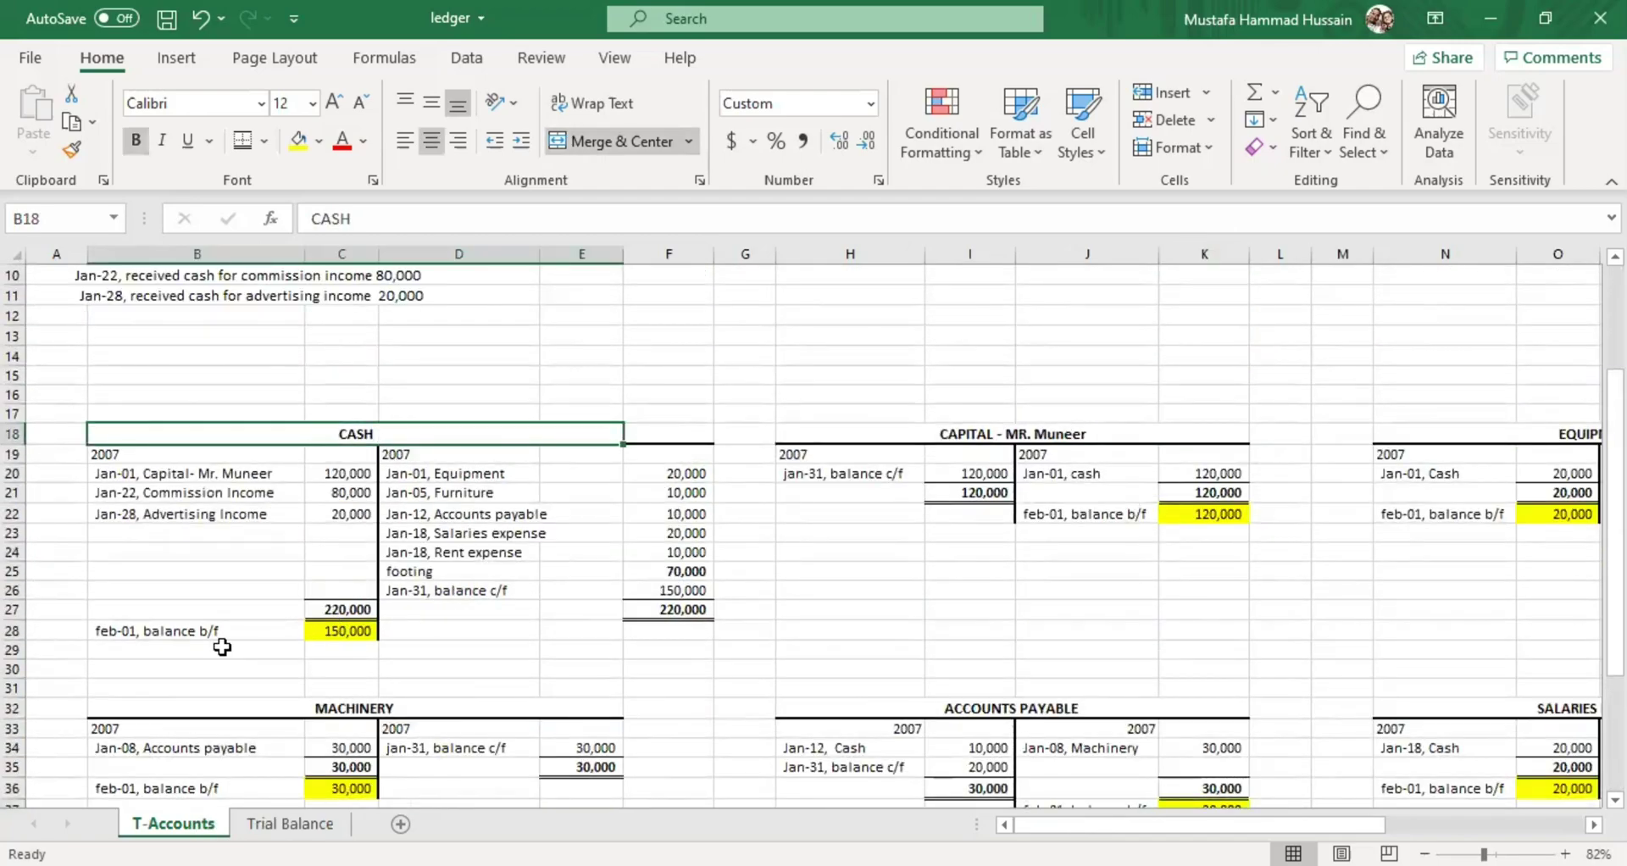
pyautogui.click(350, 632)
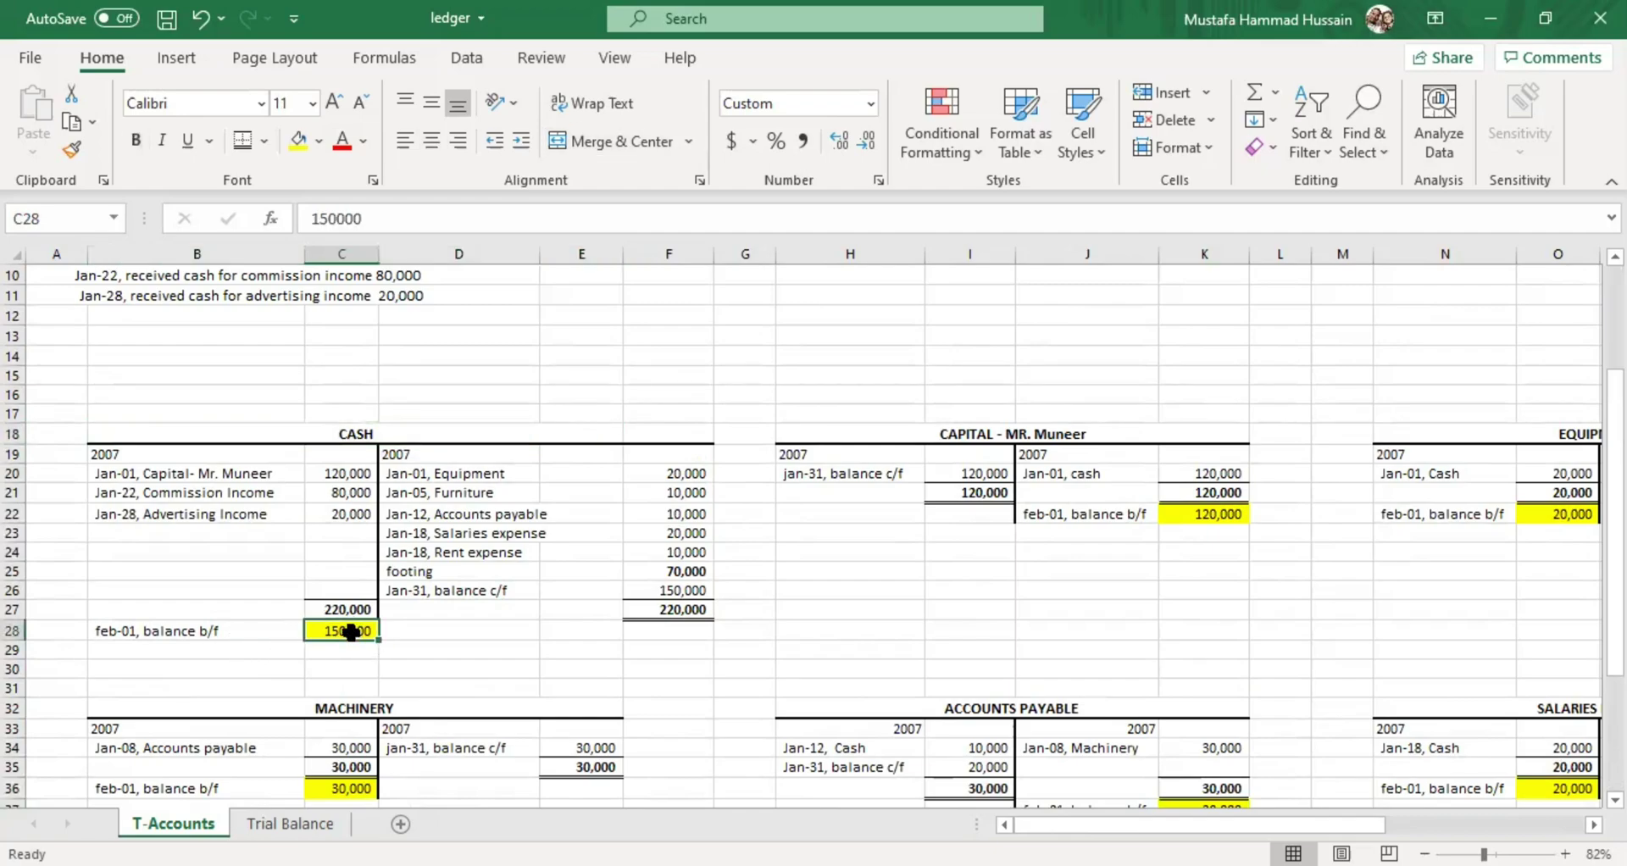
pyautogui.click(280, 824)
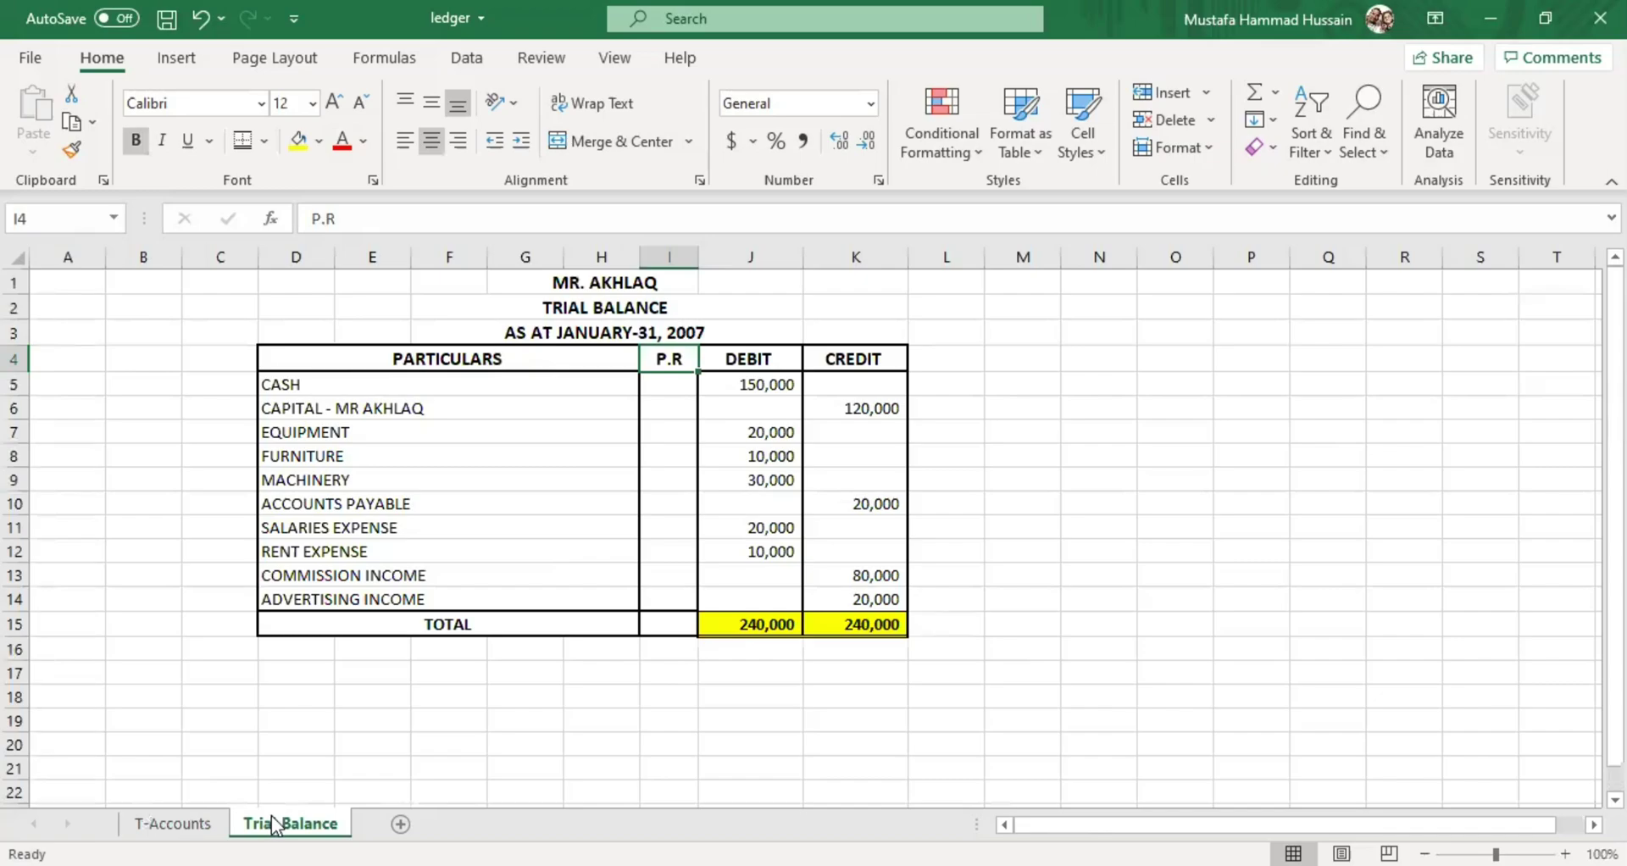
pyautogui.click(773, 383)
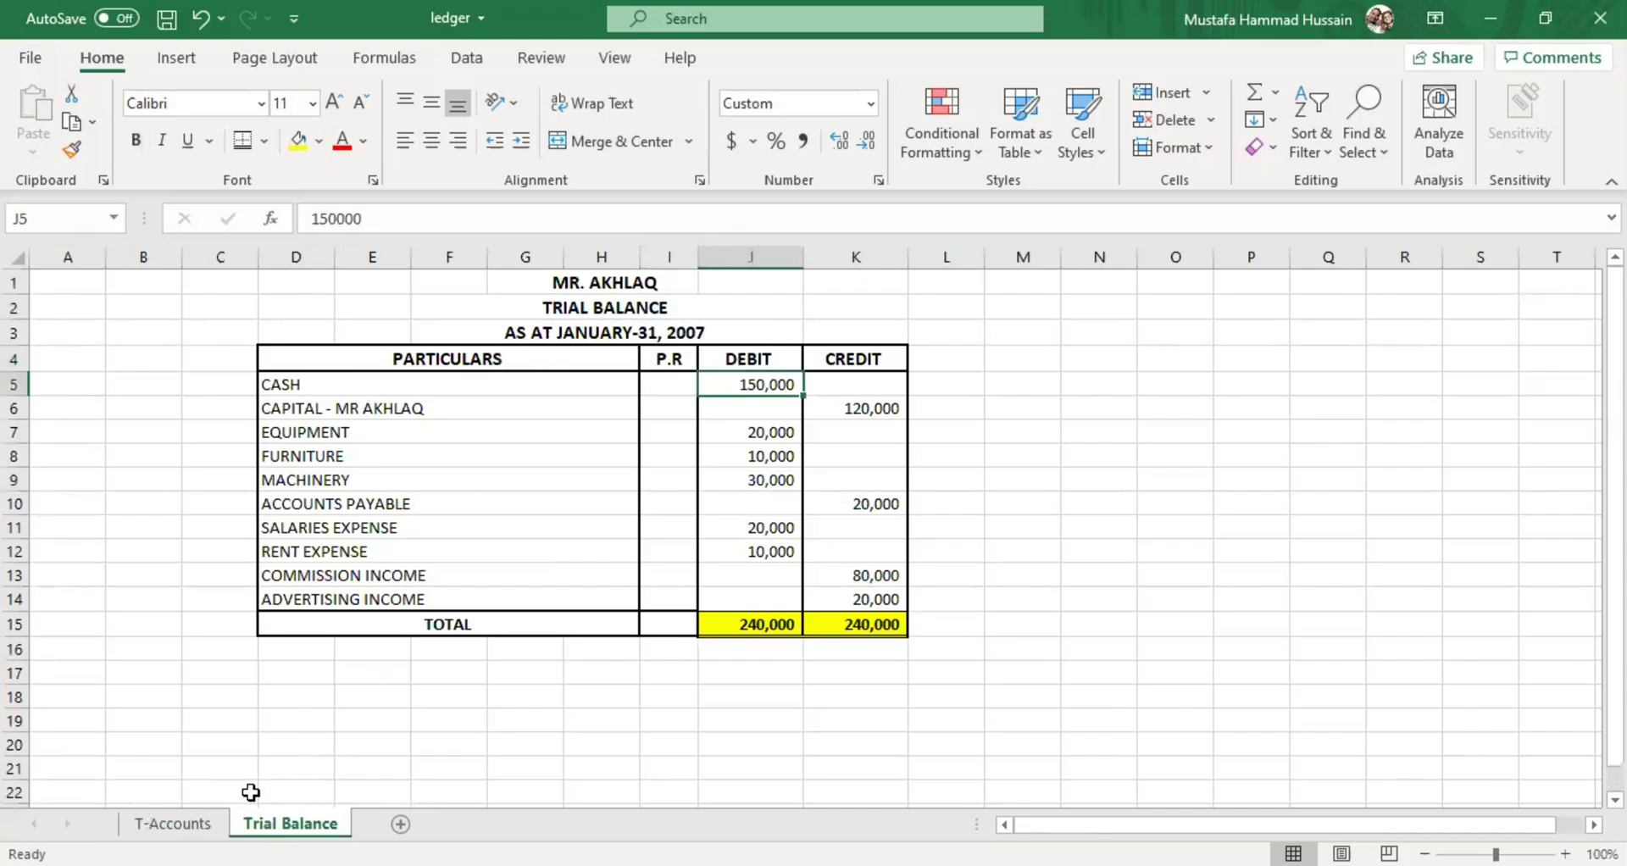
# Compare the Capital account's brought-forward balance in the T-Accounts sheet with its credit entry in the trial balance
pyautogui.click(199, 823)
pyautogui.scroll(-1, 779, 575)
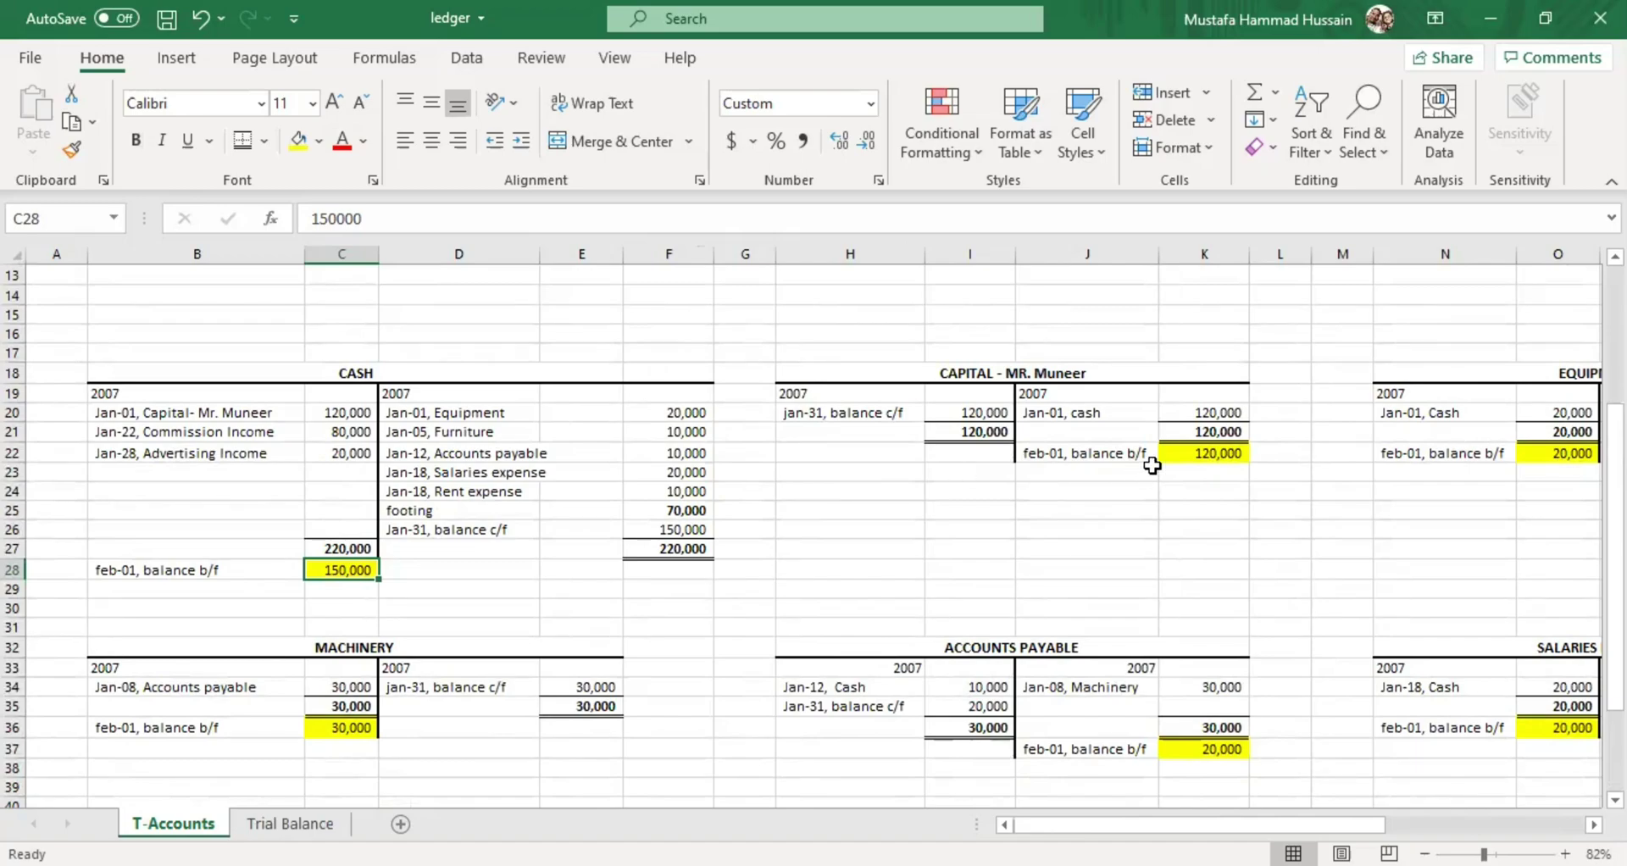
pyautogui.click(1183, 449)
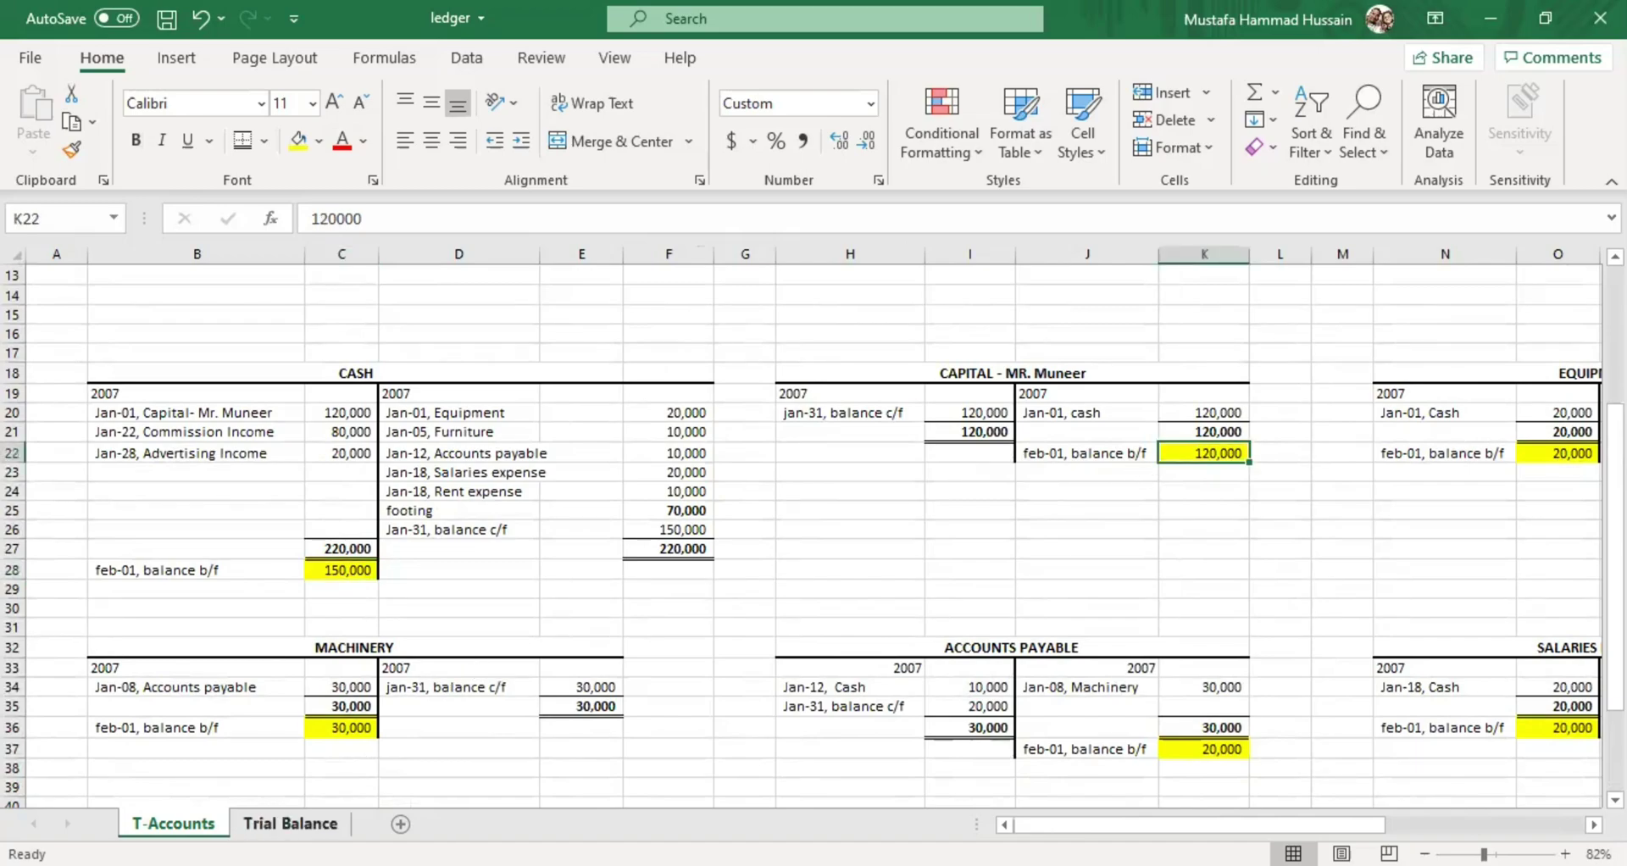
pyautogui.click(290, 823)
pyautogui.click(886, 410)
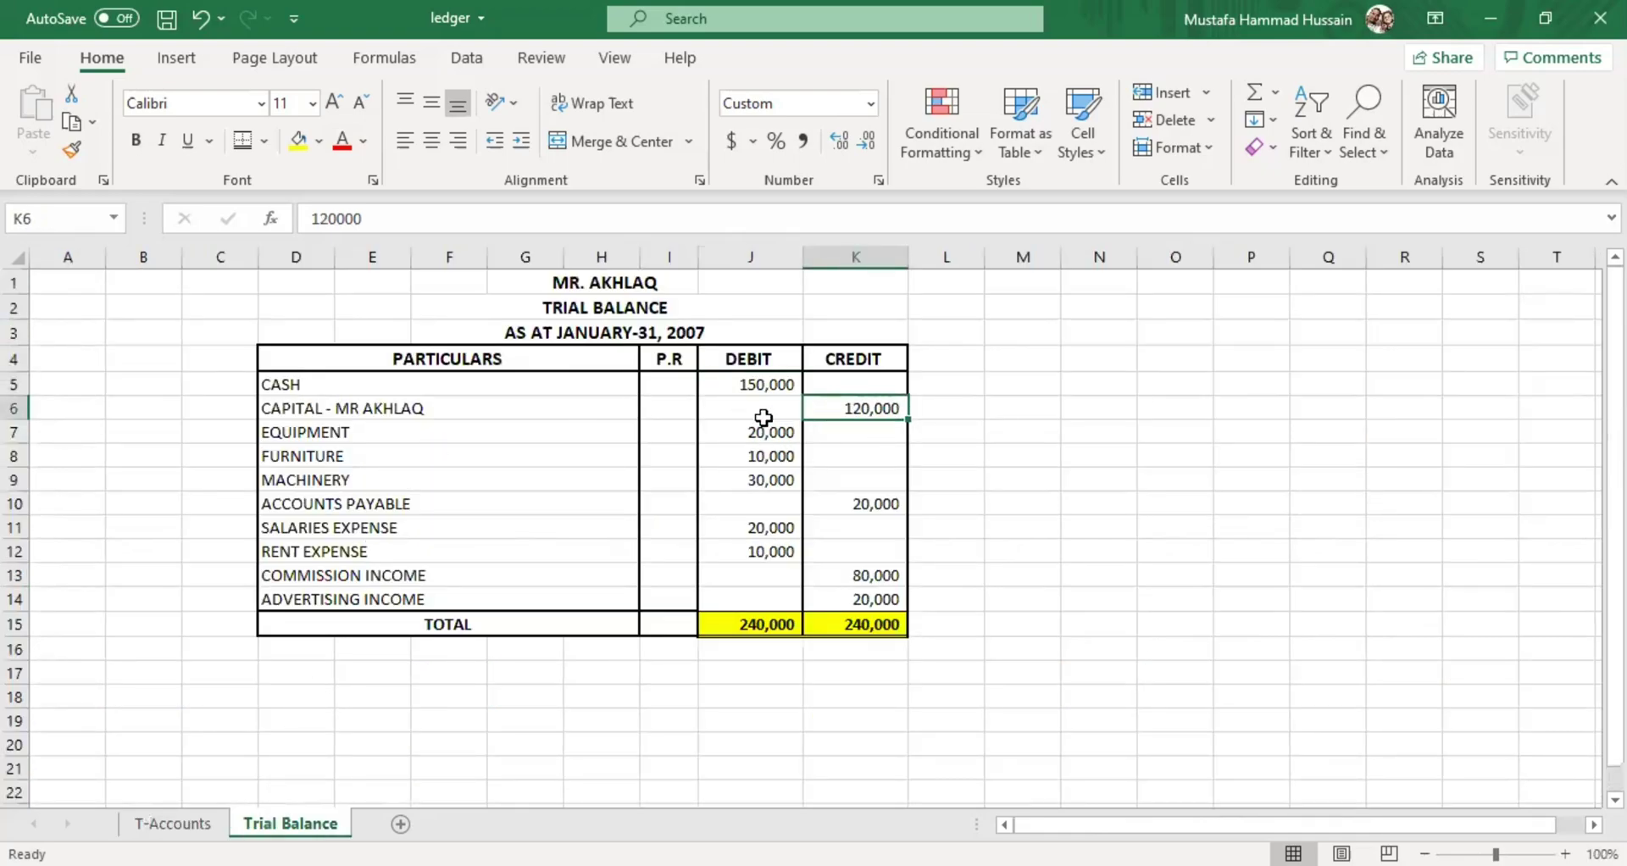
# Compare the Equipment account's brought-forward balance in the T-Accounts sheet with its debit entry in the trial balance
pyautogui.click(173, 823)
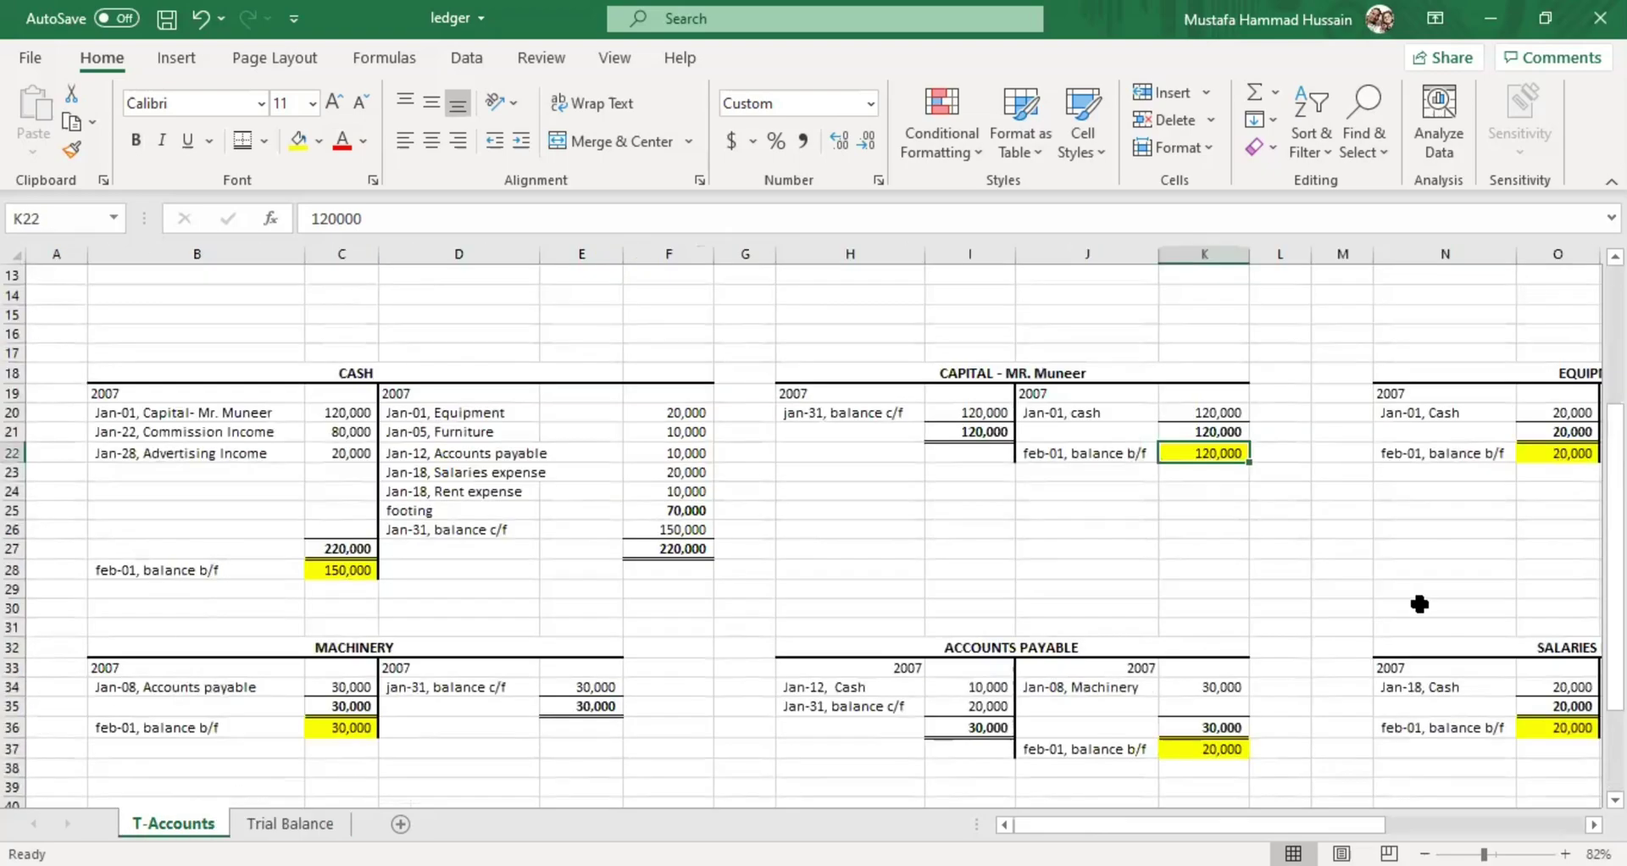
pyautogui.hscroll(5, 1173, 688)
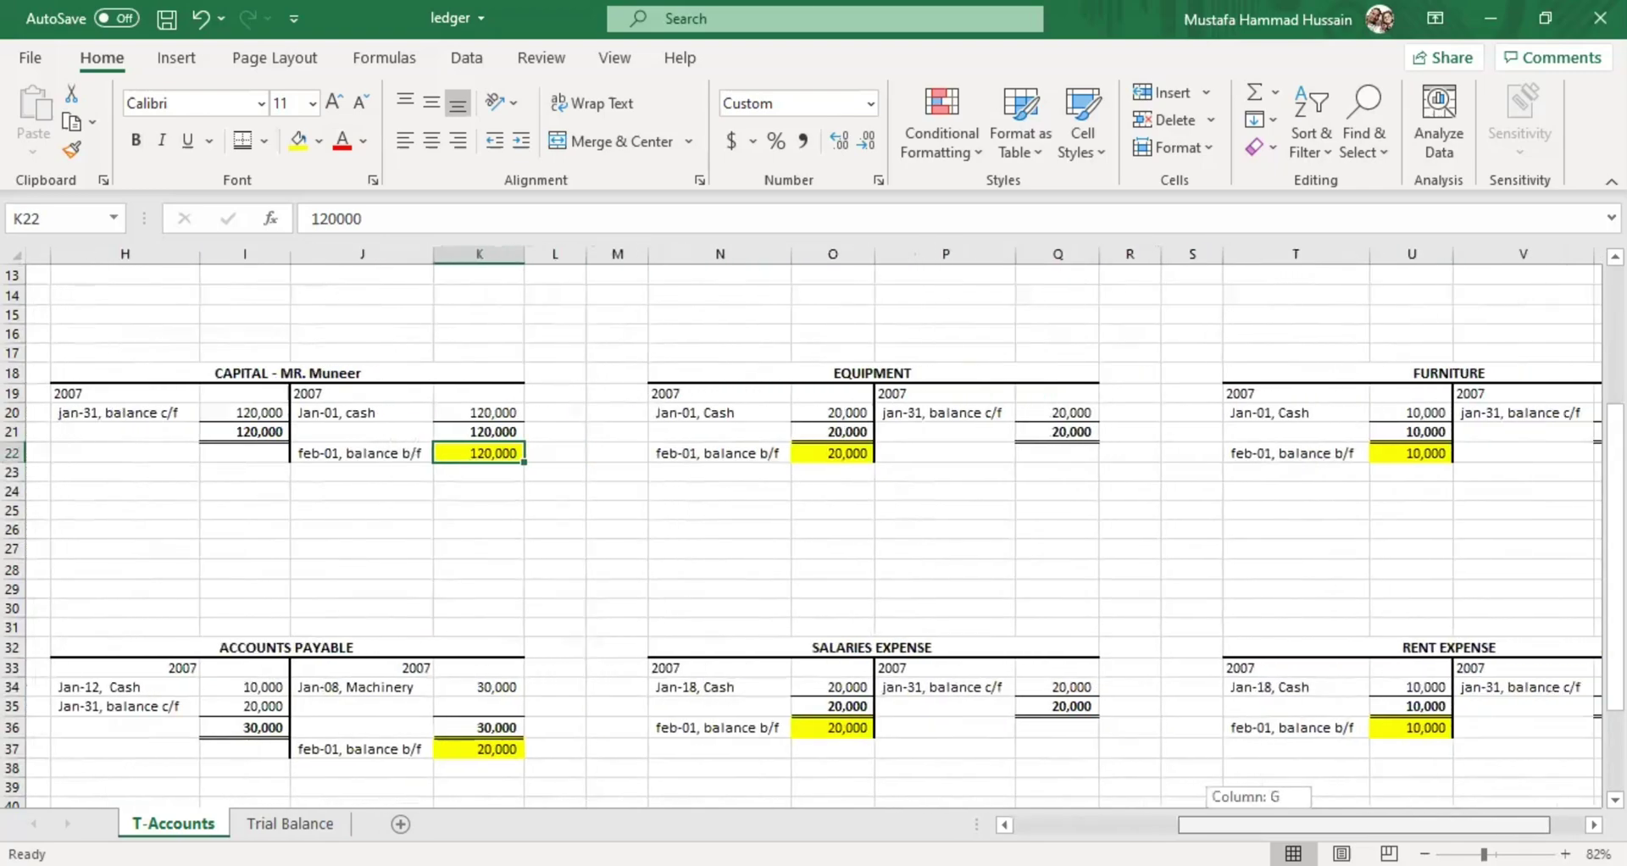
pyautogui.click(811, 455)
pyautogui.click(314, 819)
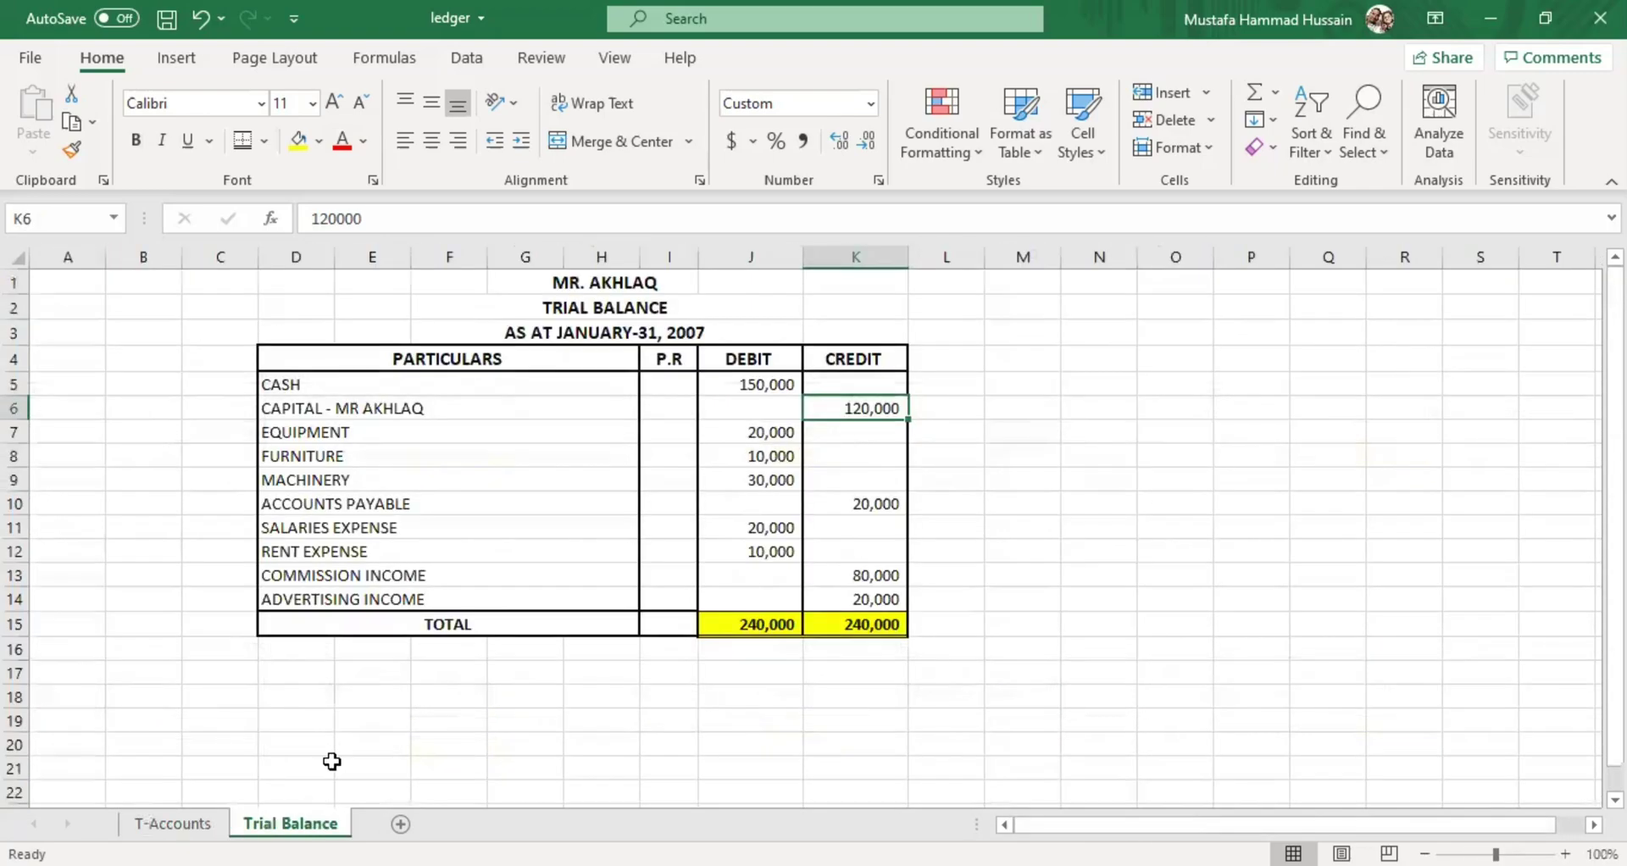
pyautogui.click(790, 432)
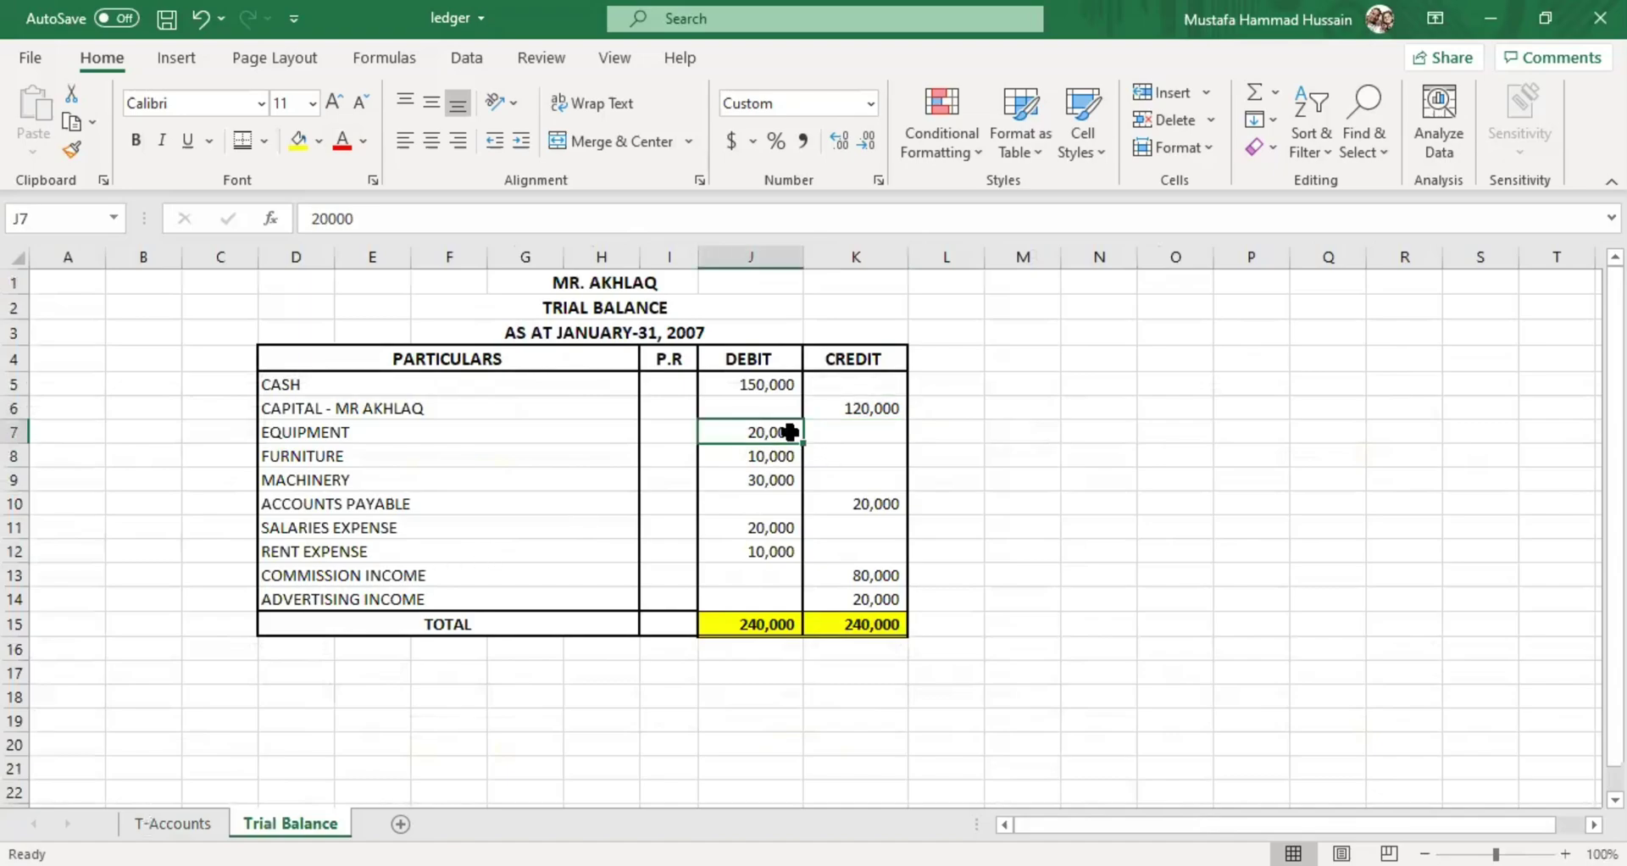
# Compare the Furniture account's brought-forward balance in the T-Accounts sheet with its debit entry in the trial balance
pyautogui.click(208, 824)
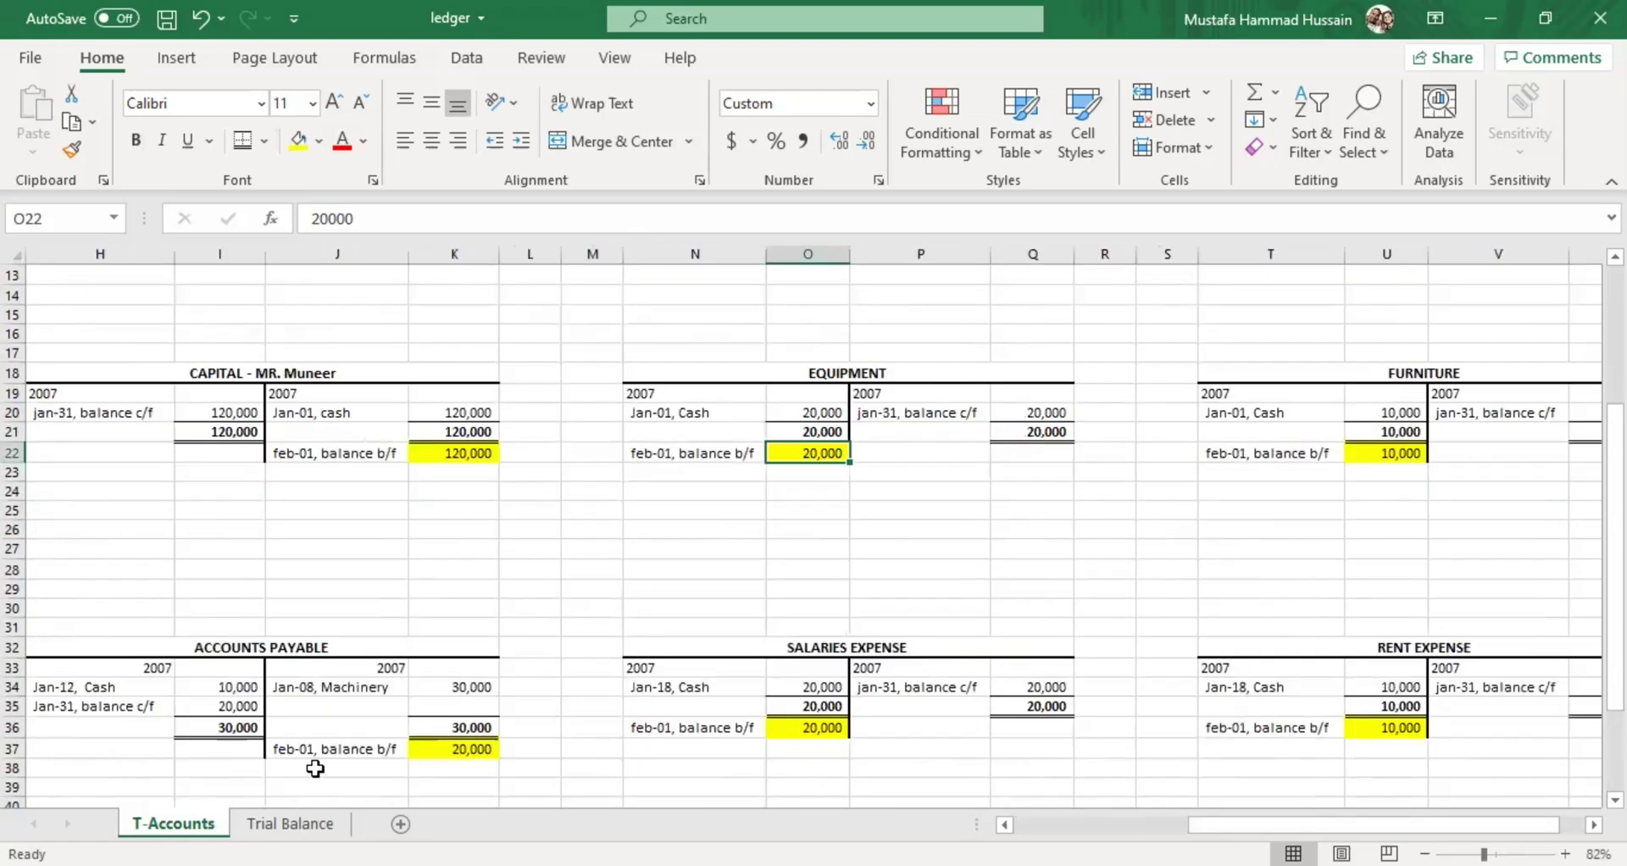
pyautogui.click(1405, 453)
pyautogui.click(290, 824)
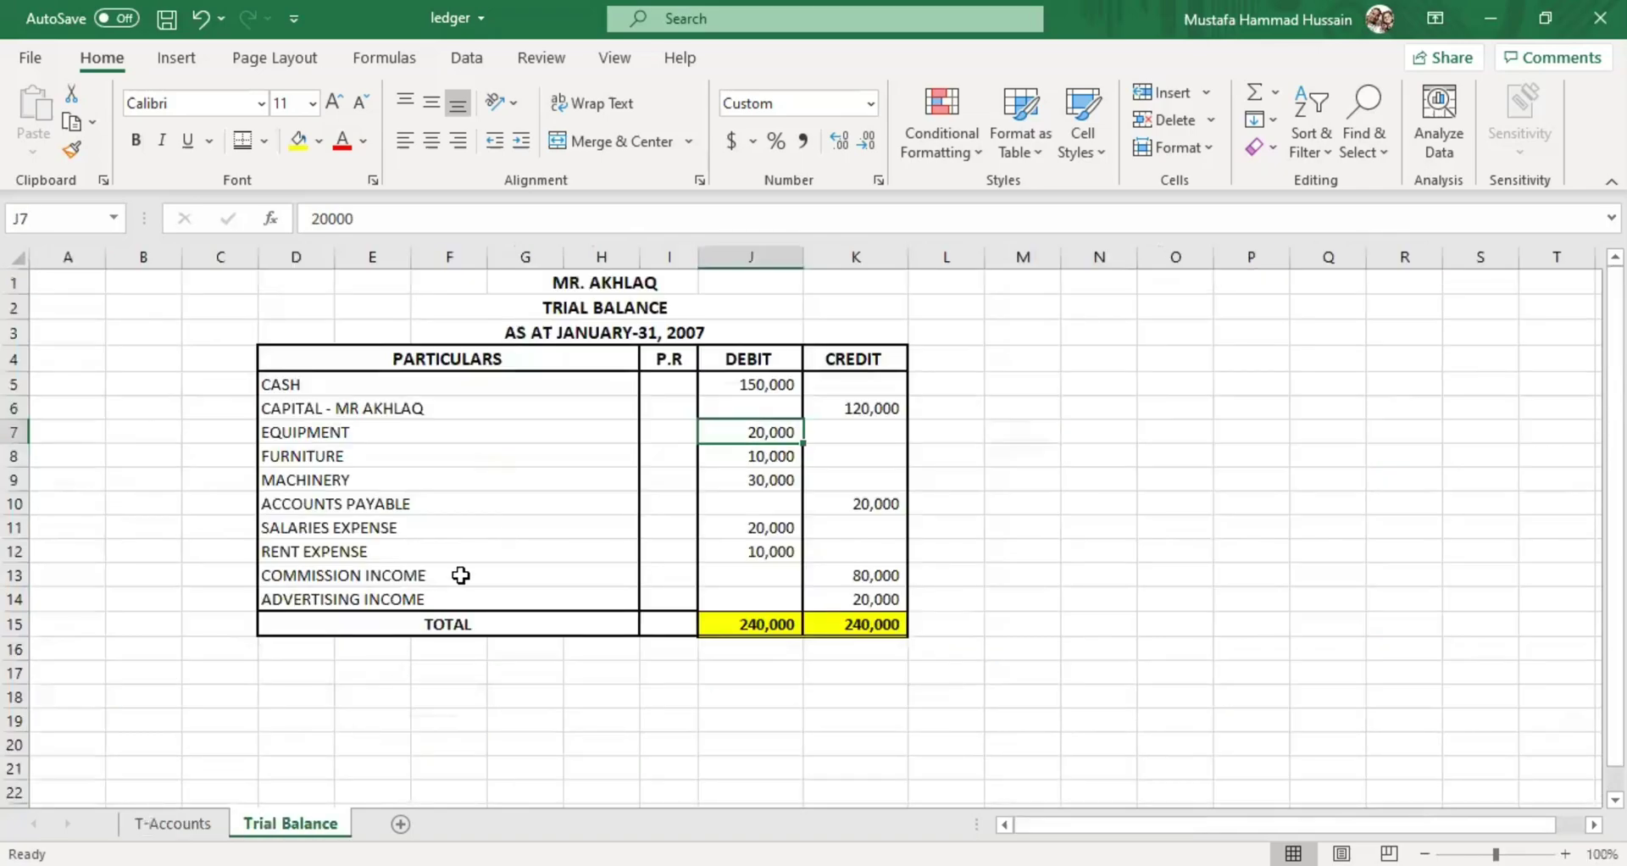
pyautogui.click(777, 455)
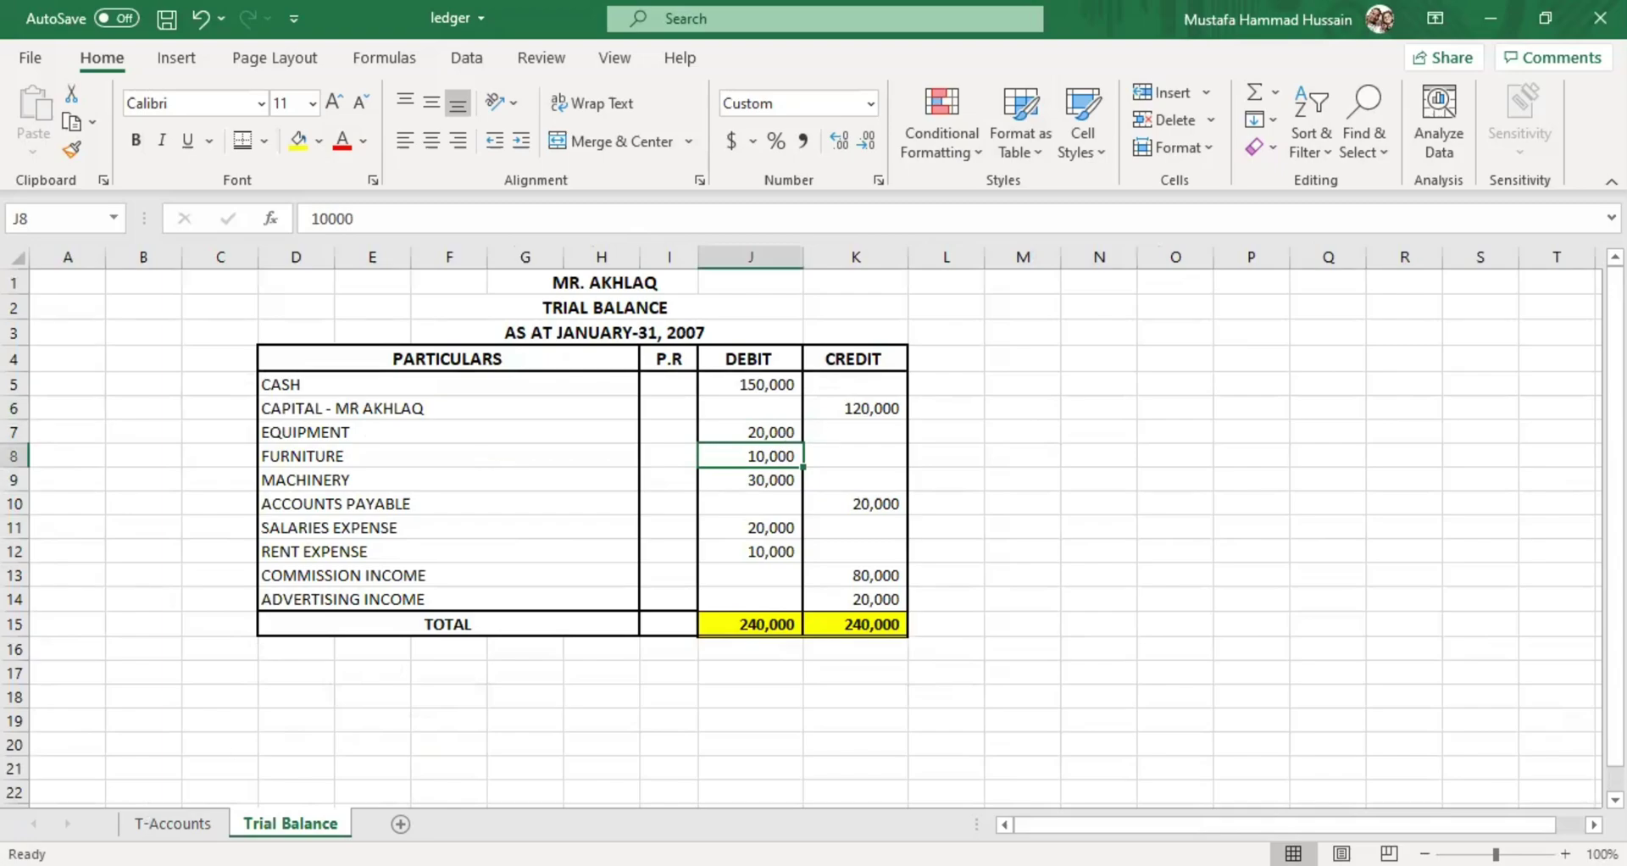
# Check the Machinery account's brought-forward balance in the T-Accounts sheet against the Machinery line of the trial balance
pyautogui.click(219, 823)
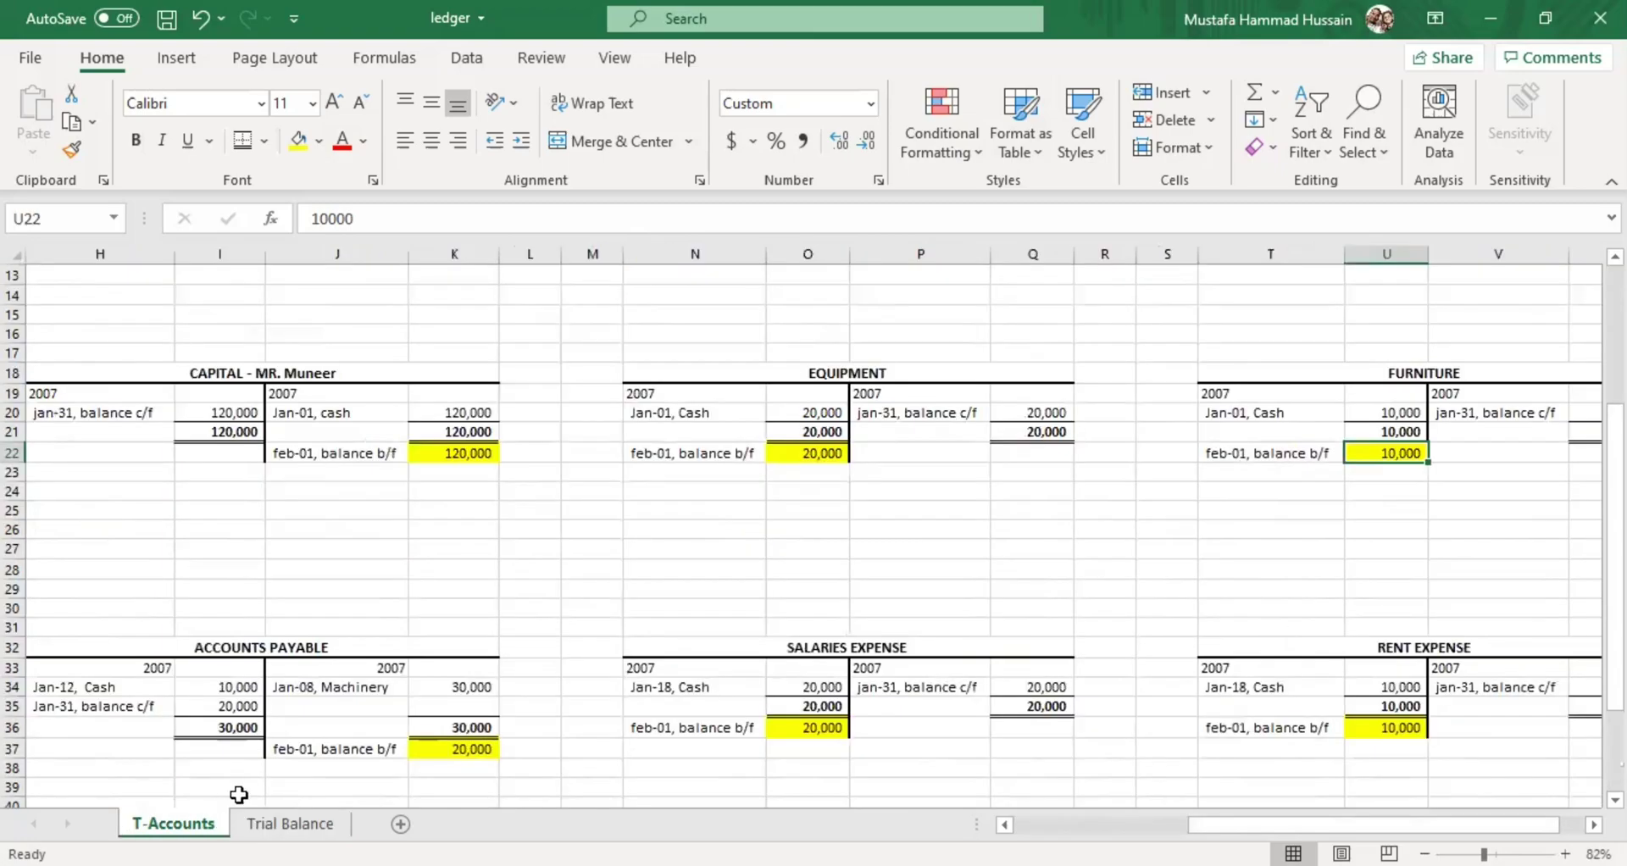
pyautogui.click(1085, 826)
pyautogui.scroll(-2, 479, 602)
pyautogui.click(356, 629)
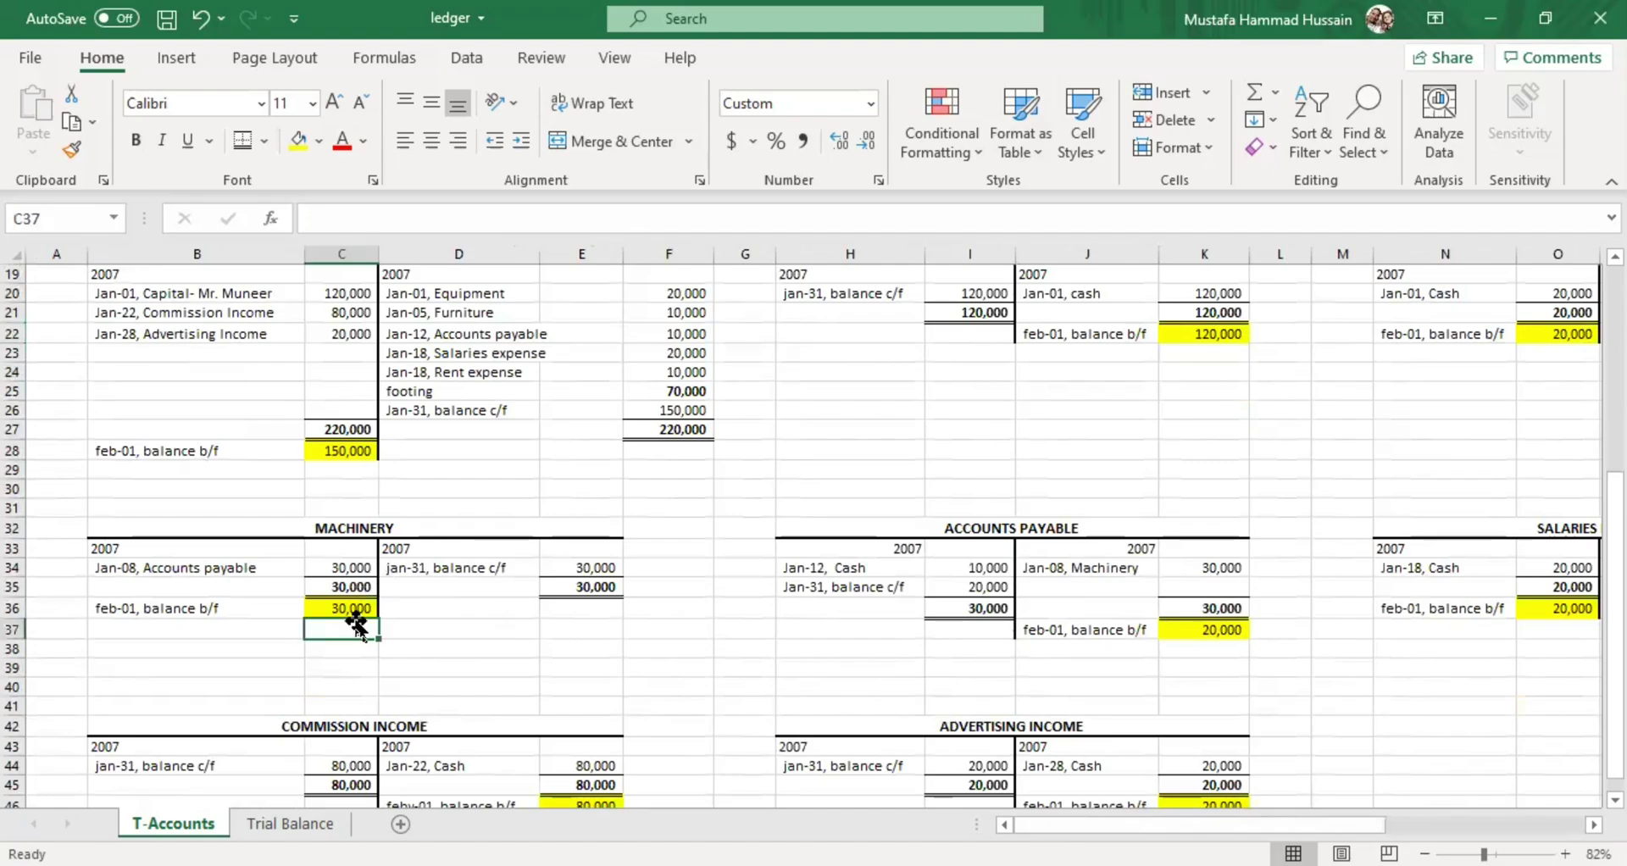
pyautogui.click(360, 609)
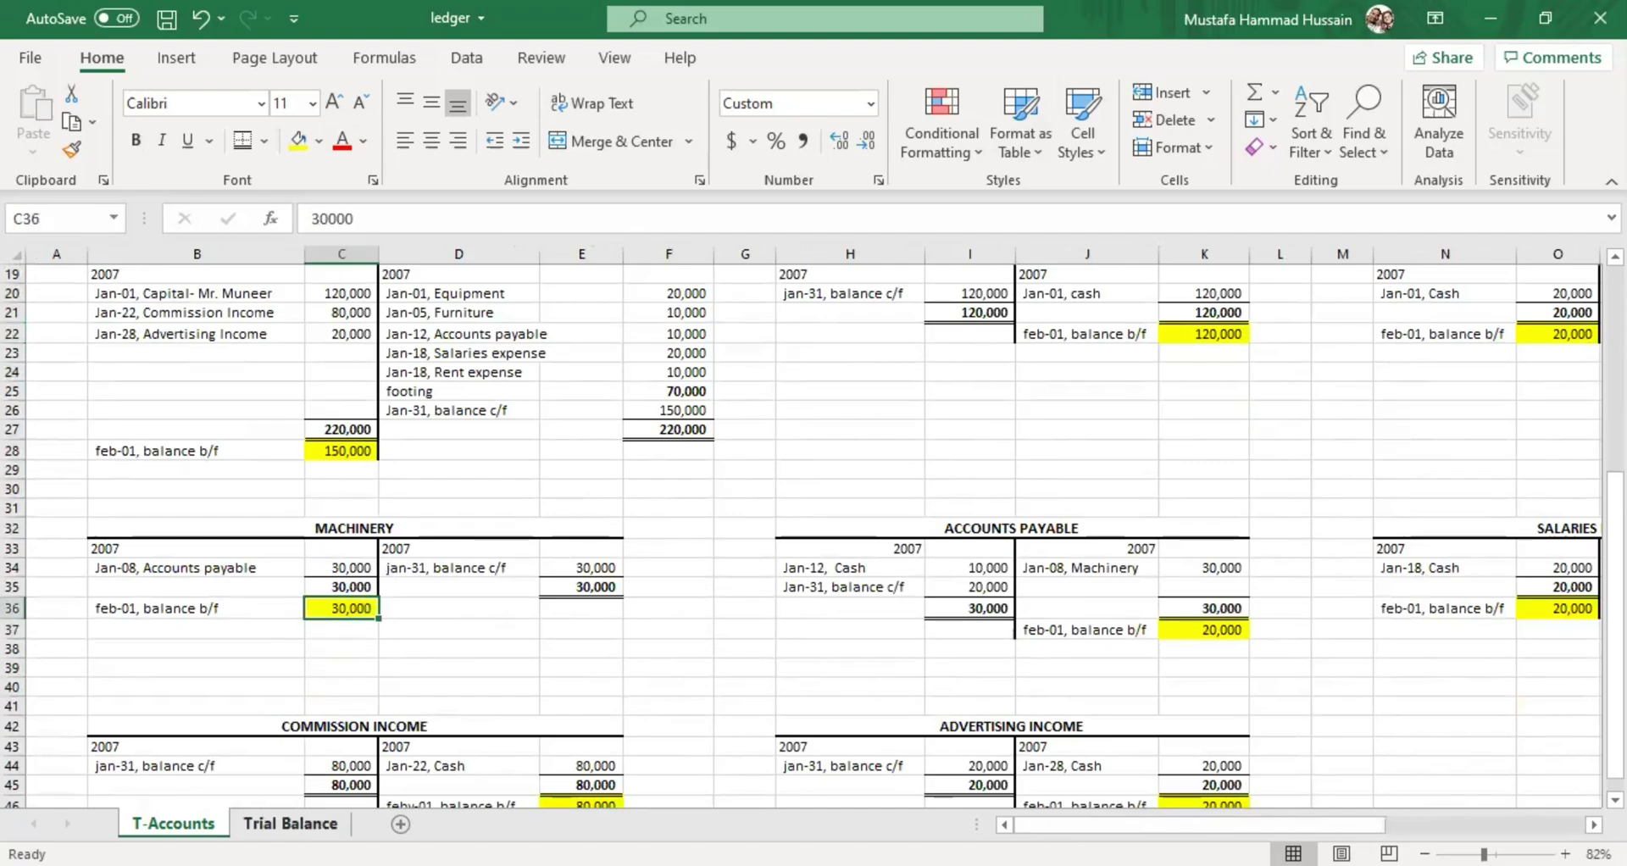
pyautogui.click(304, 824)
pyautogui.click(597, 482)
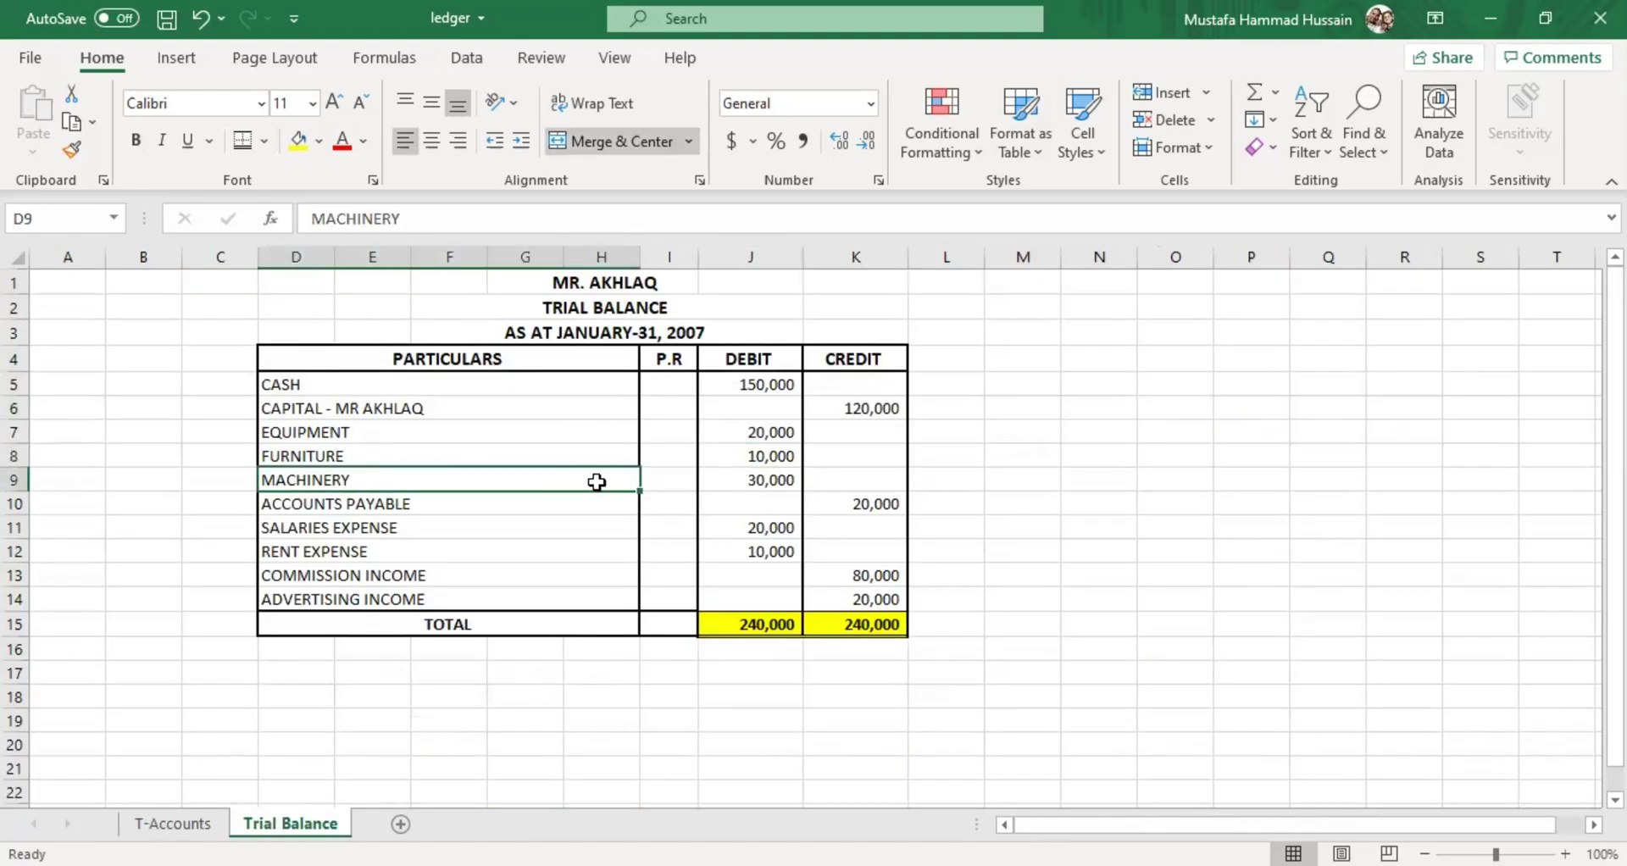
# Match the Machinery debit entry in the trial balance against the February 1 balance in the Machinery T-account
pyautogui.click(748, 486)
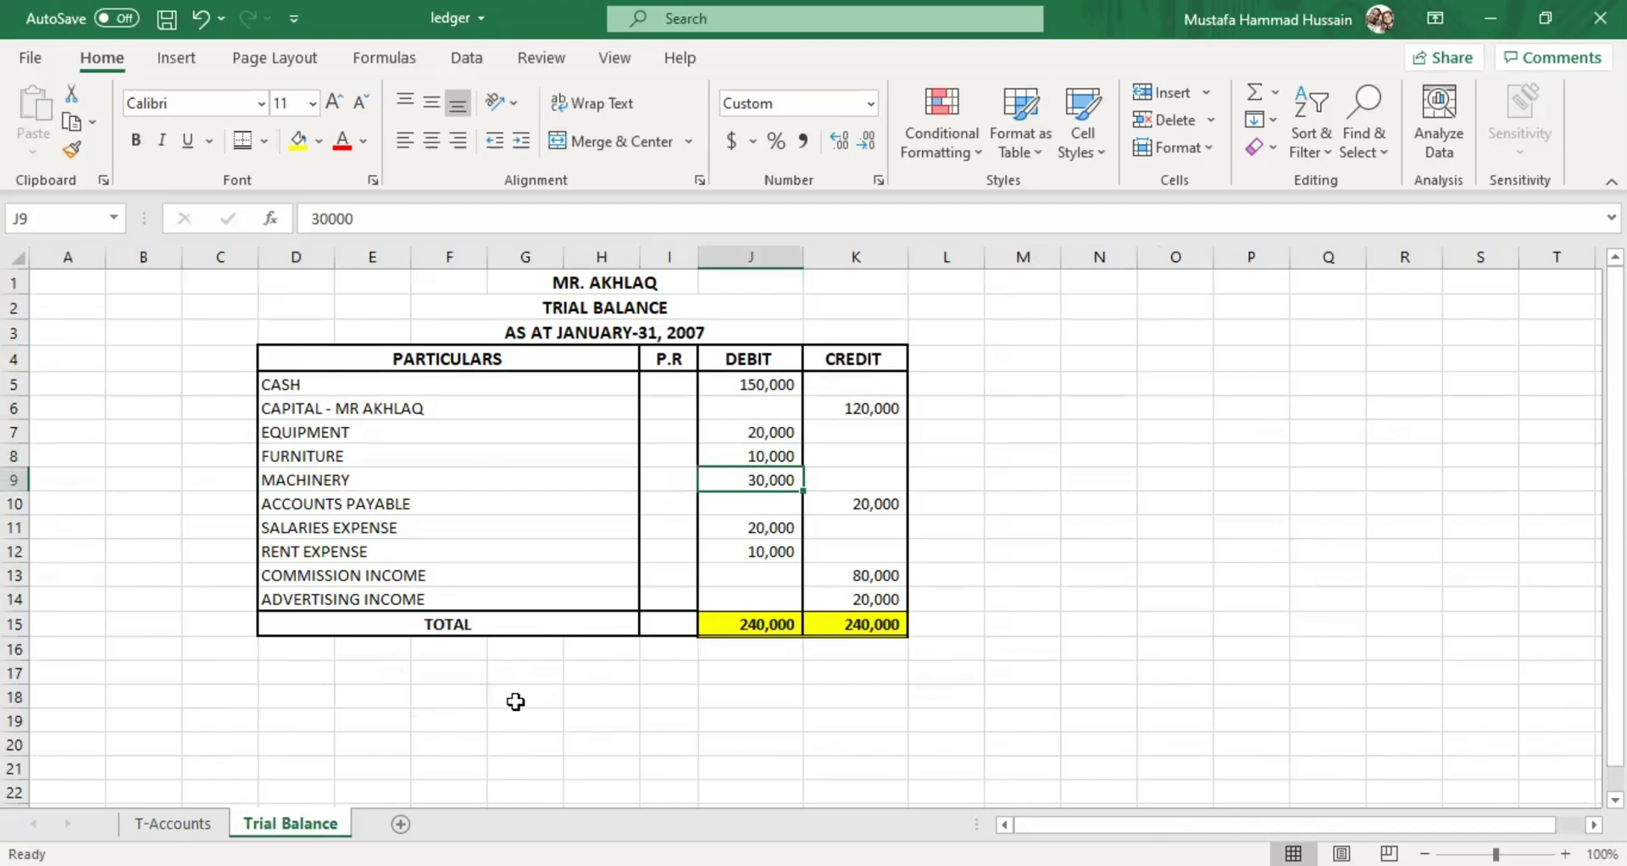
pyautogui.click(173, 824)
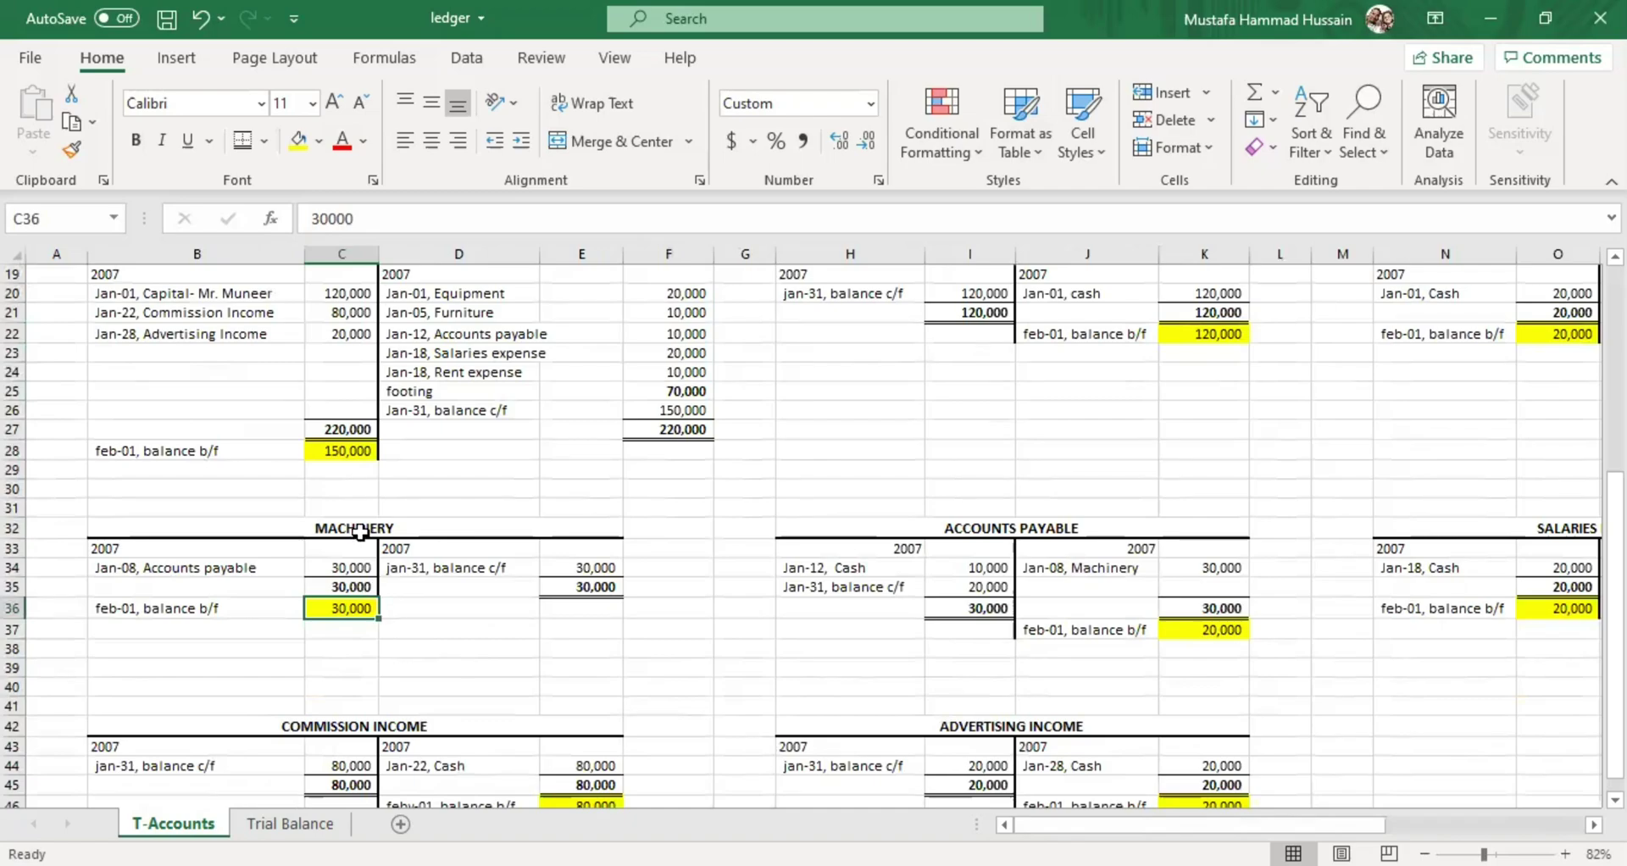
pyautogui.click(249, 629)
pyautogui.click(224, 550)
pyautogui.moveTo(238, 560); pyautogui.dragTo(345, 628)
pyautogui.click(352, 607)
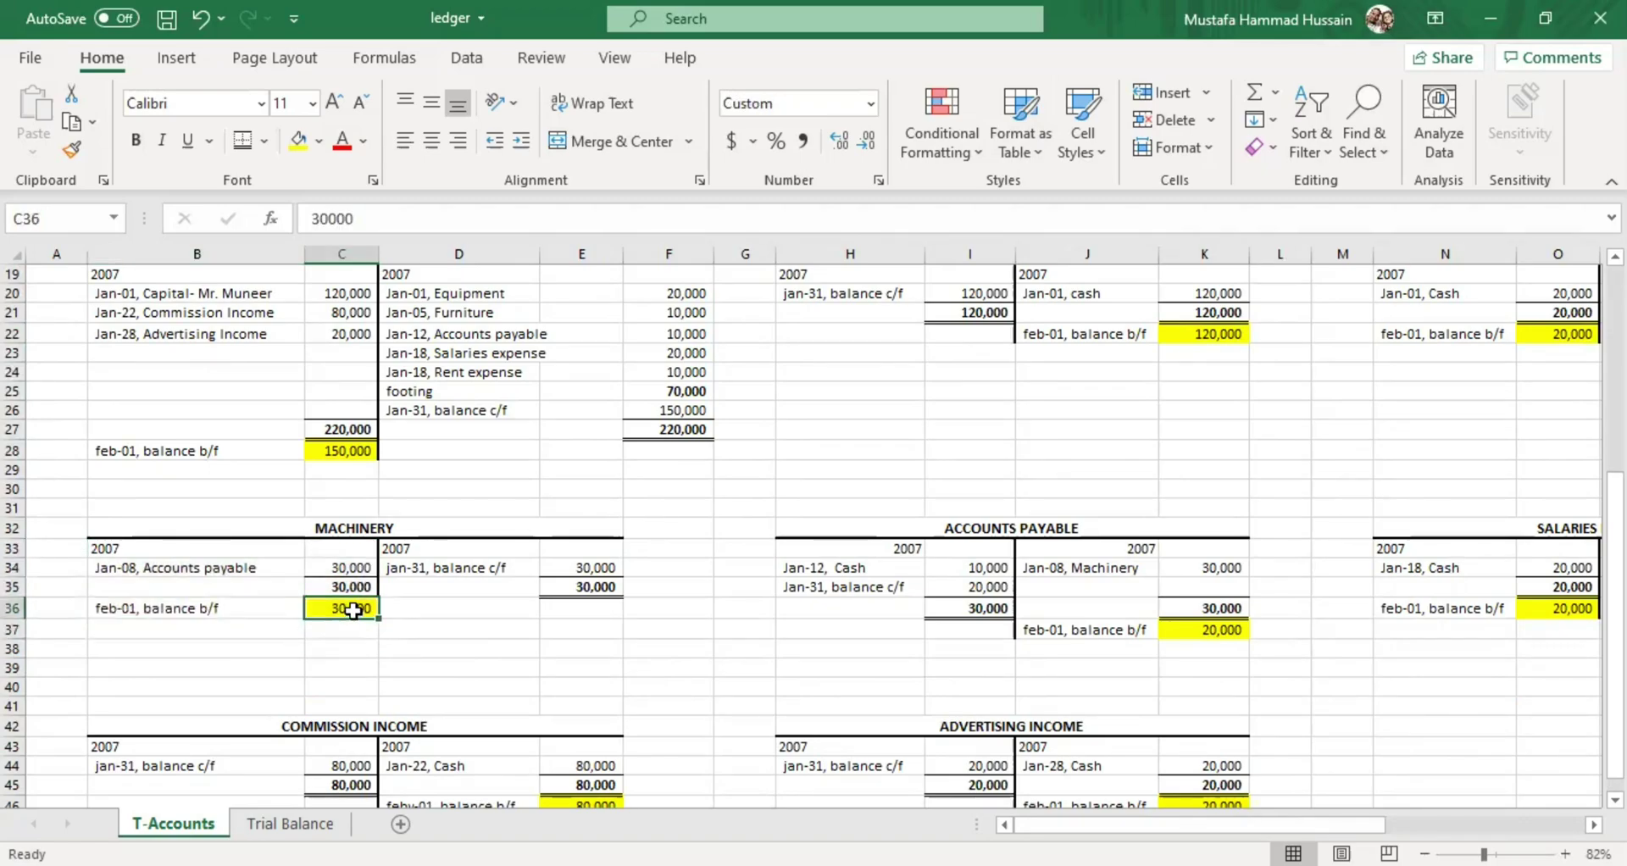
pyautogui.click(275, 821)
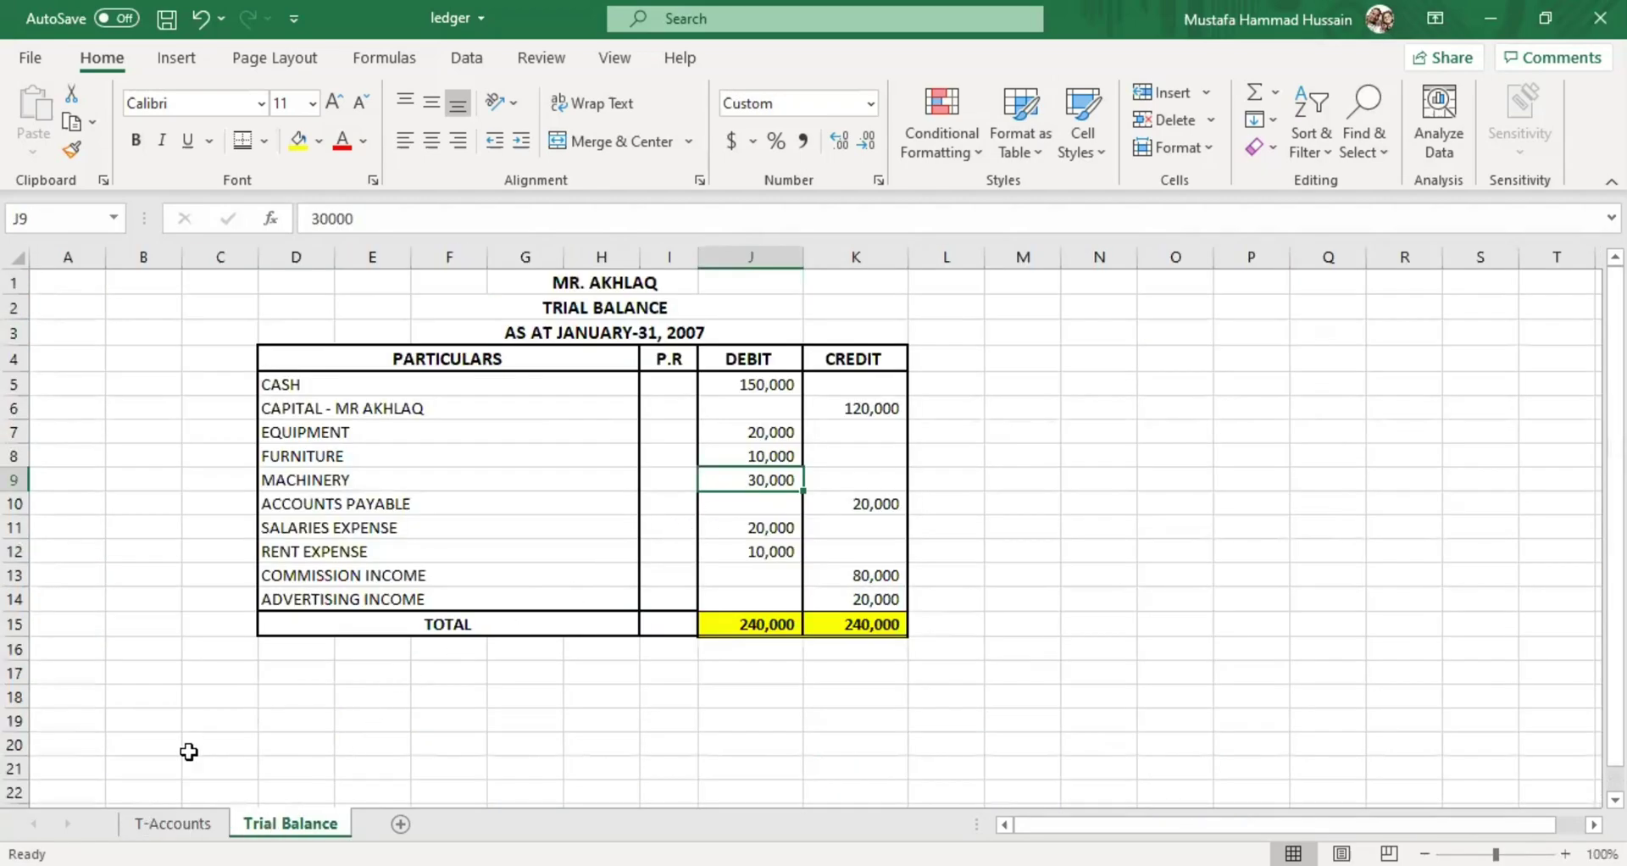
# Recheck the Capital account's February 1 credit balance in the T-Accounts sheet against the Capital line's credit entry in the trial balance
pyautogui.click(161, 823)
pyautogui.scroll(2, 936, 456)
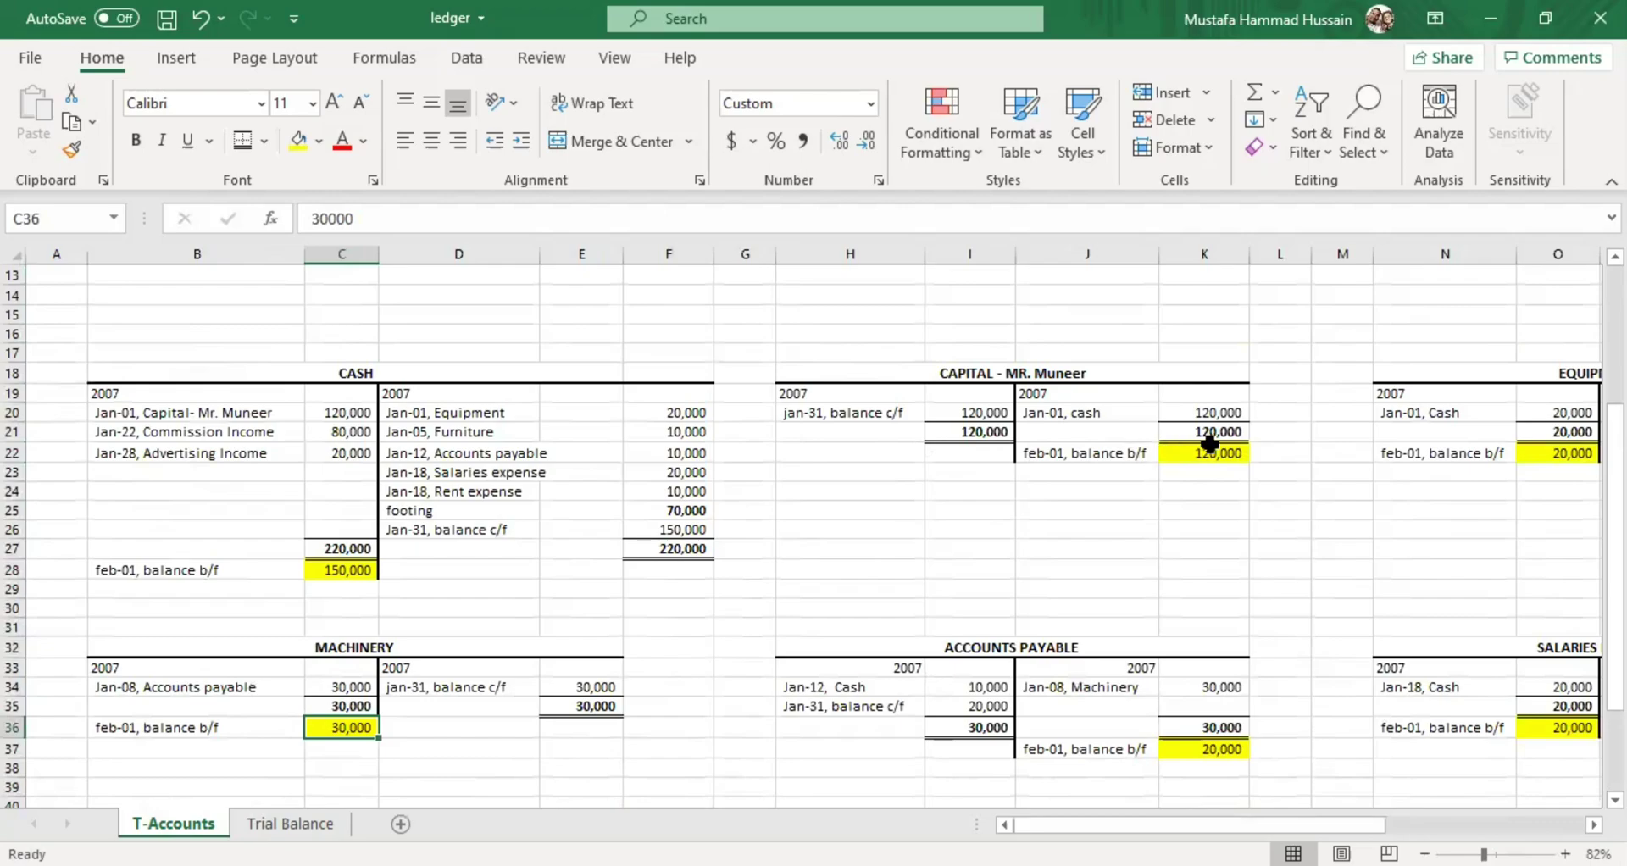
pyautogui.click(1183, 453)
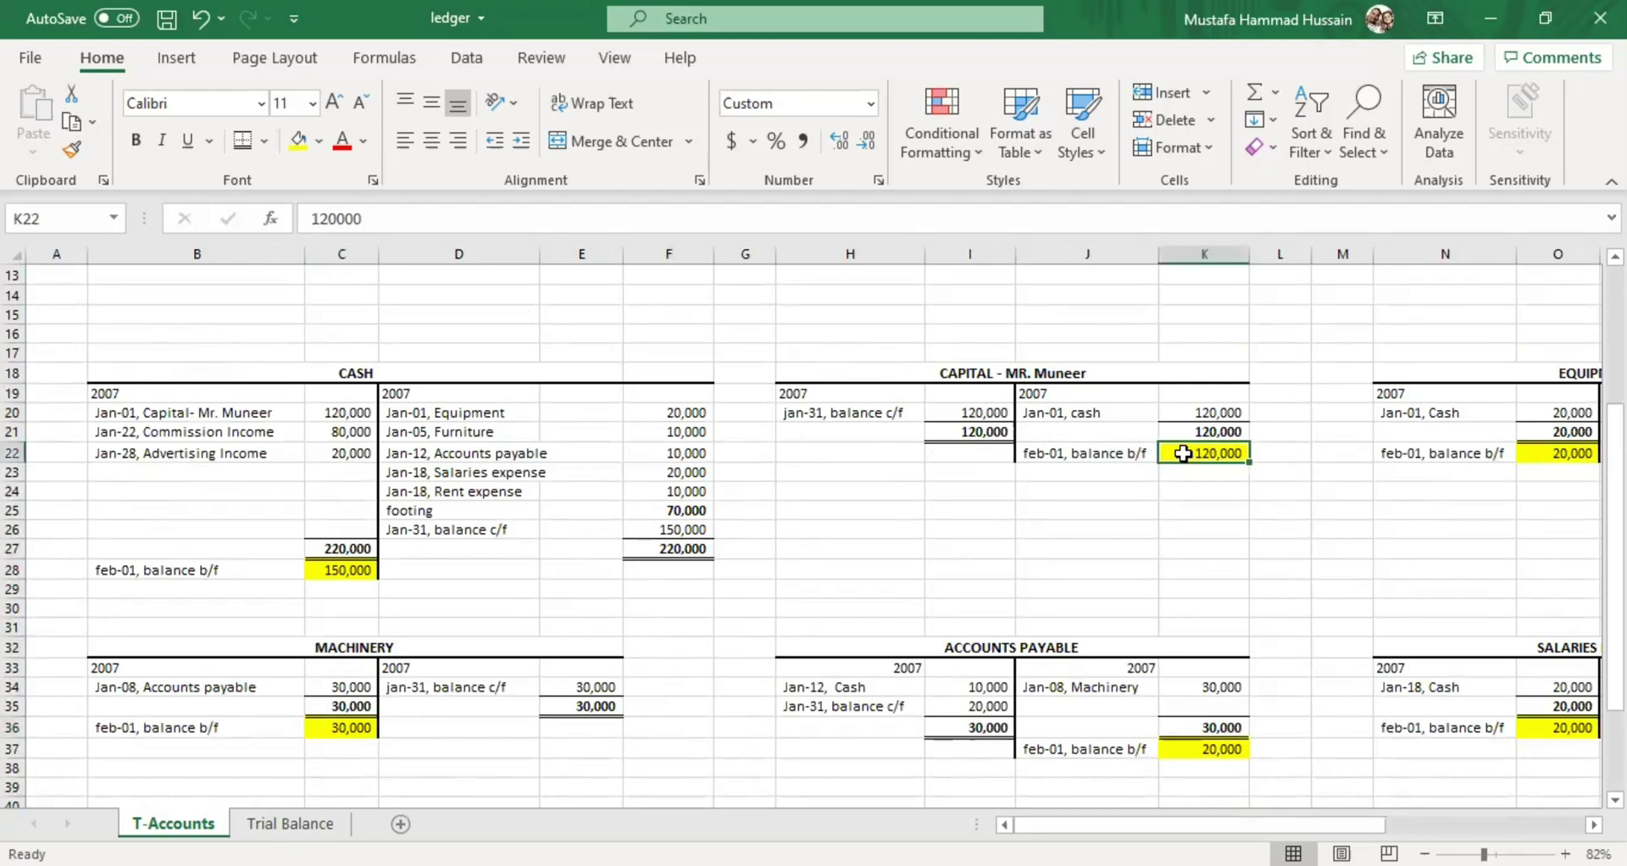
pyautogui.moveTo(1059, 389); pyautogui.dragTo(1177, 444)
pyautogui.click(1176, 474)
pyautogui.click(290, 822)
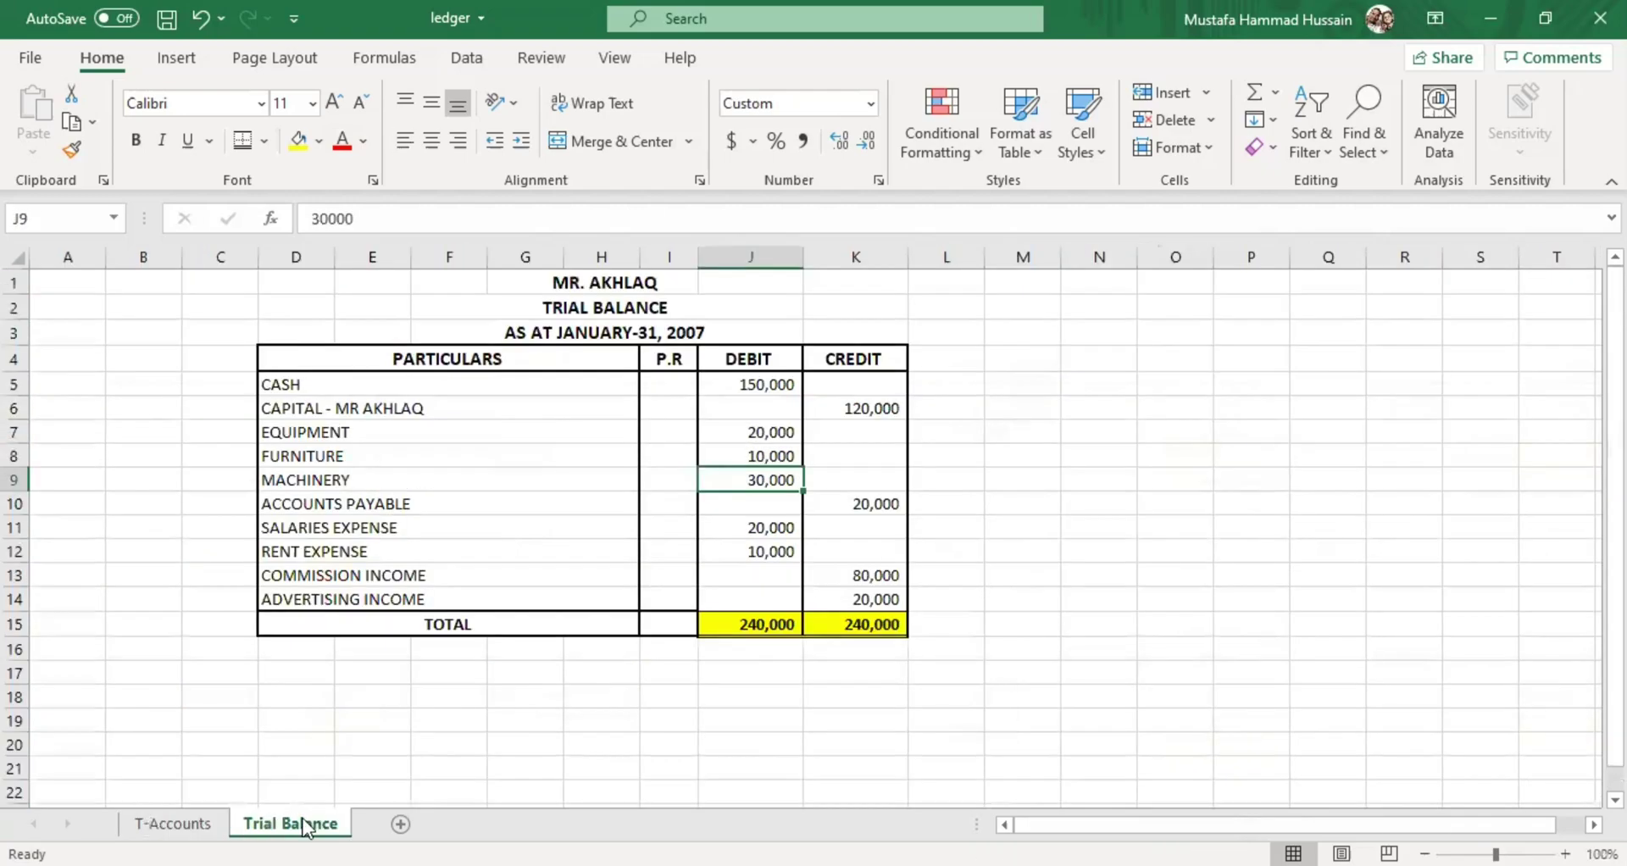
pyautogui.click(875, 401)
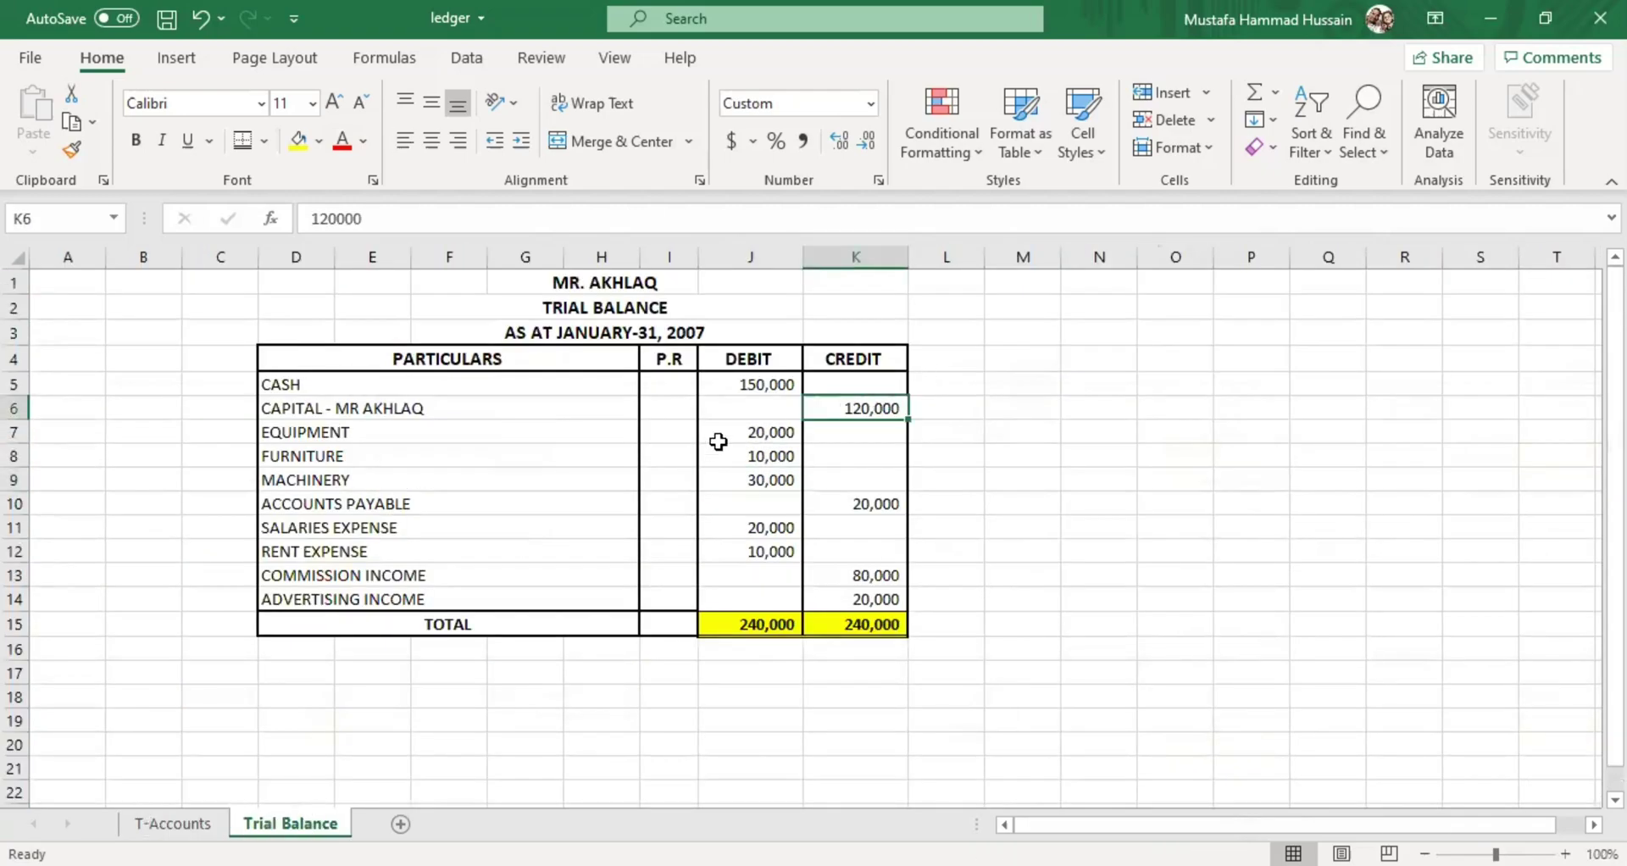
# Compare the Accounts Payable account's brought-forward balance in the T-Accounts sheet with its credit entry in the trial balance
pyautogui.click(182, 820)
pyautogui.scroll(-2, 1085, 589)
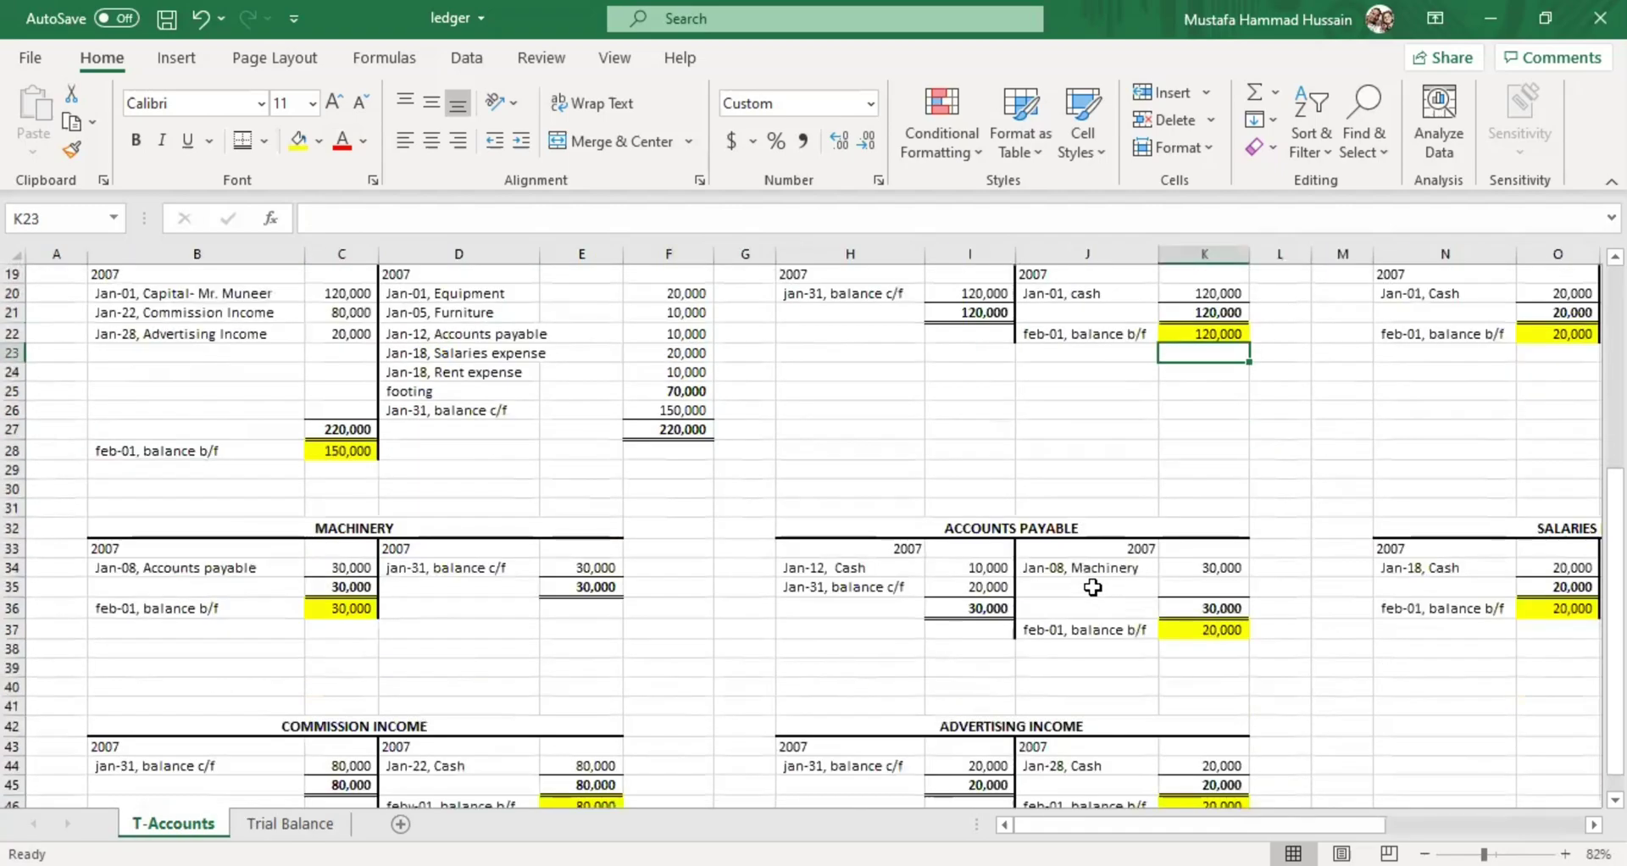
pyautogui.scroll(-2, 1085, 589)
pyautogui.click(1200, 508)
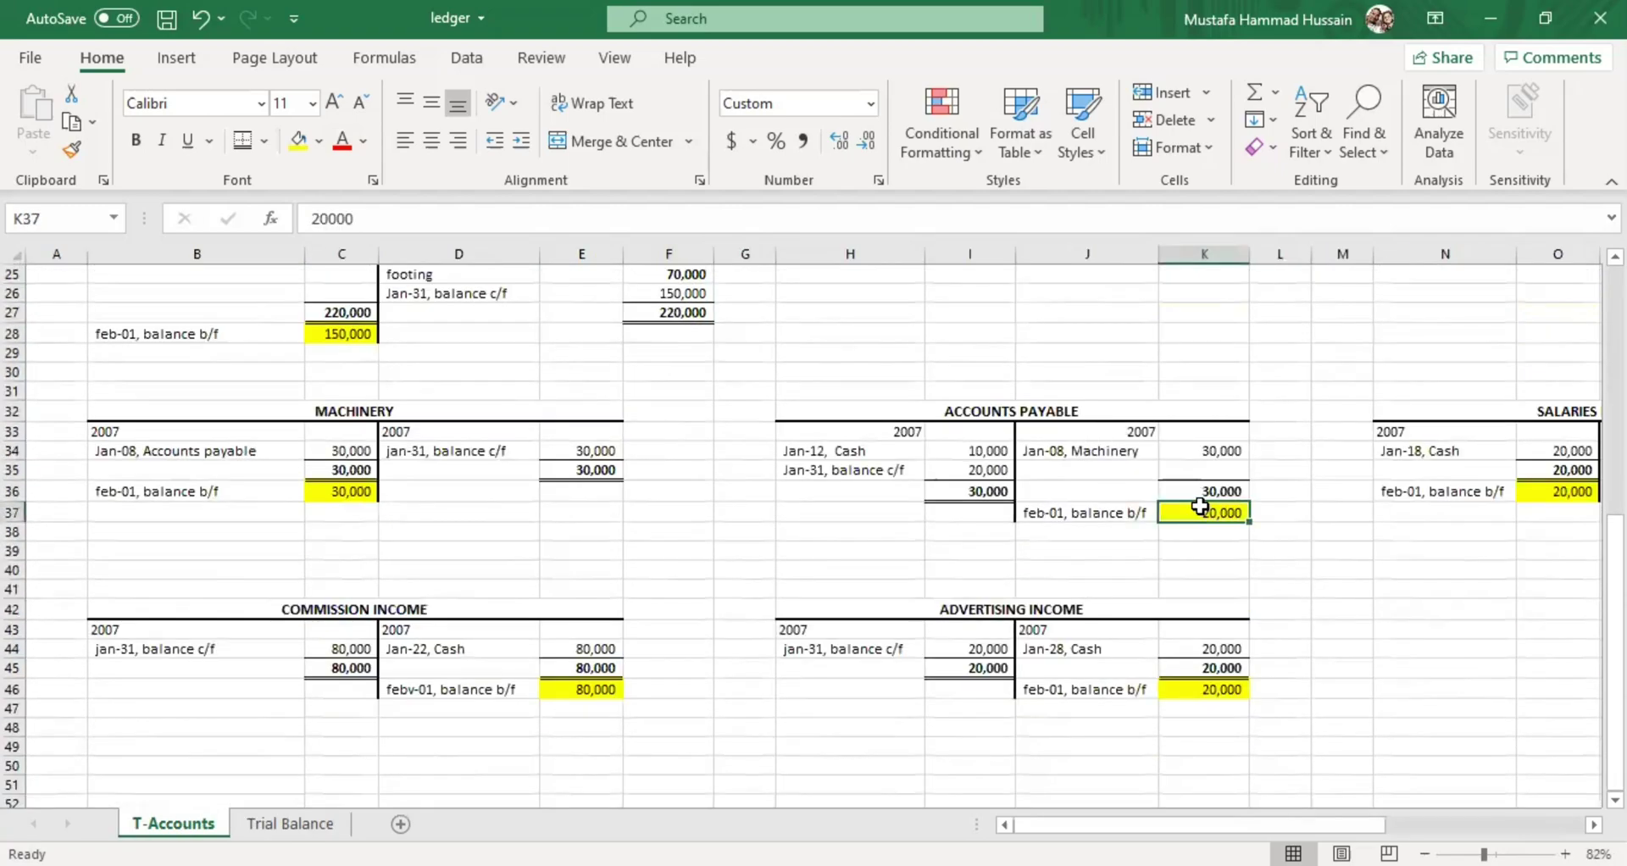
pyautogui.click(290, 822)
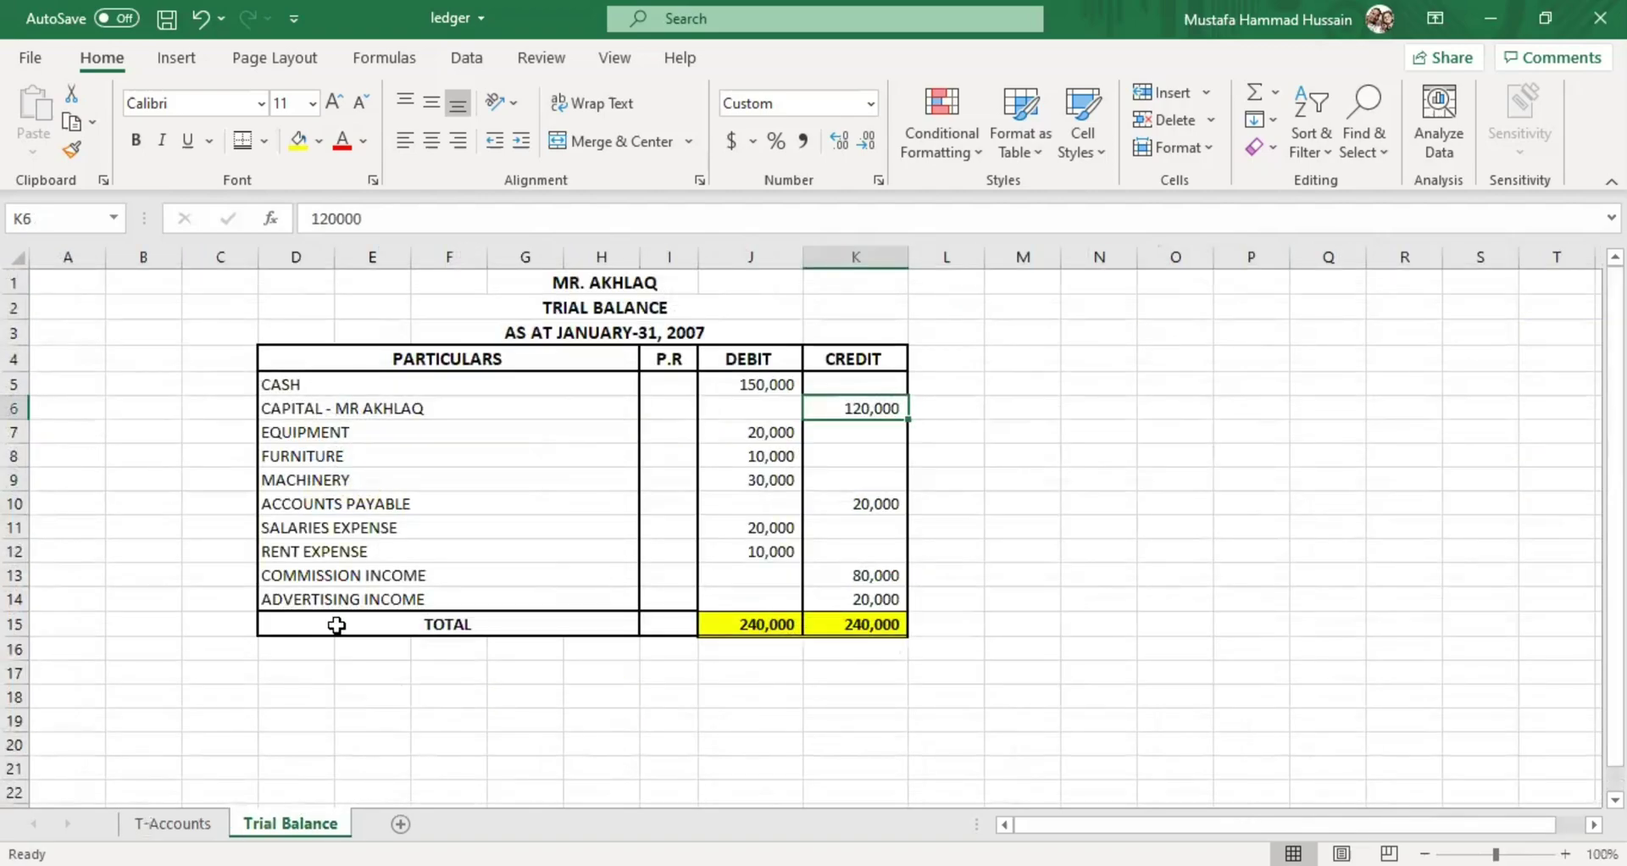
pyautogui.click(885, 504)
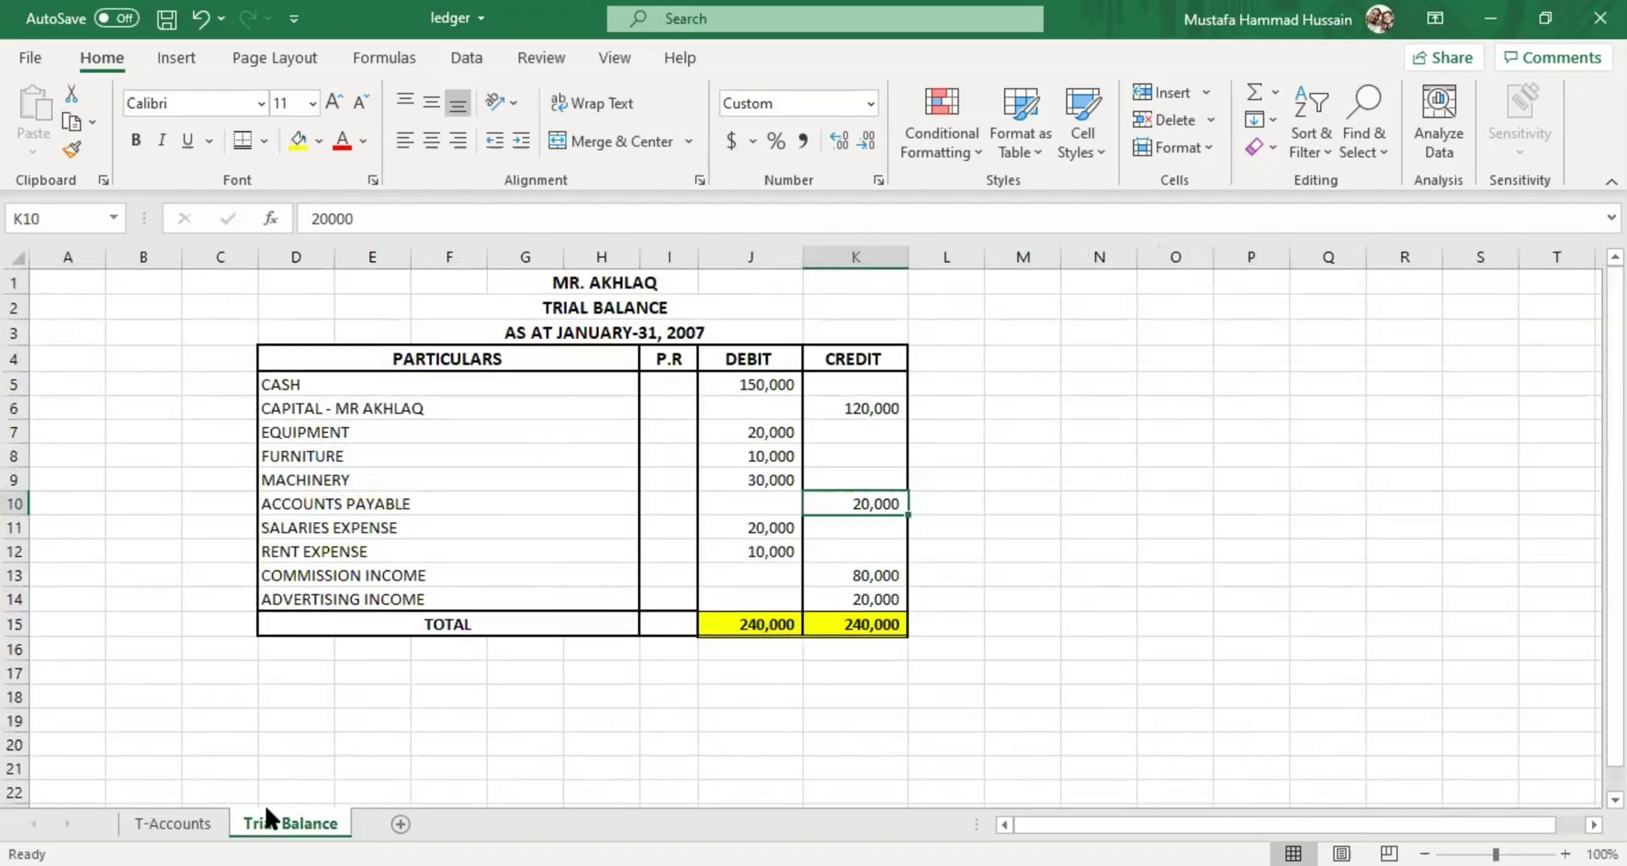
# Compare the Salaries Expense account's brought-forward balance in the T-Accounts sheet with its debit entry in the trial balance
pyautogui.click(178, 821)
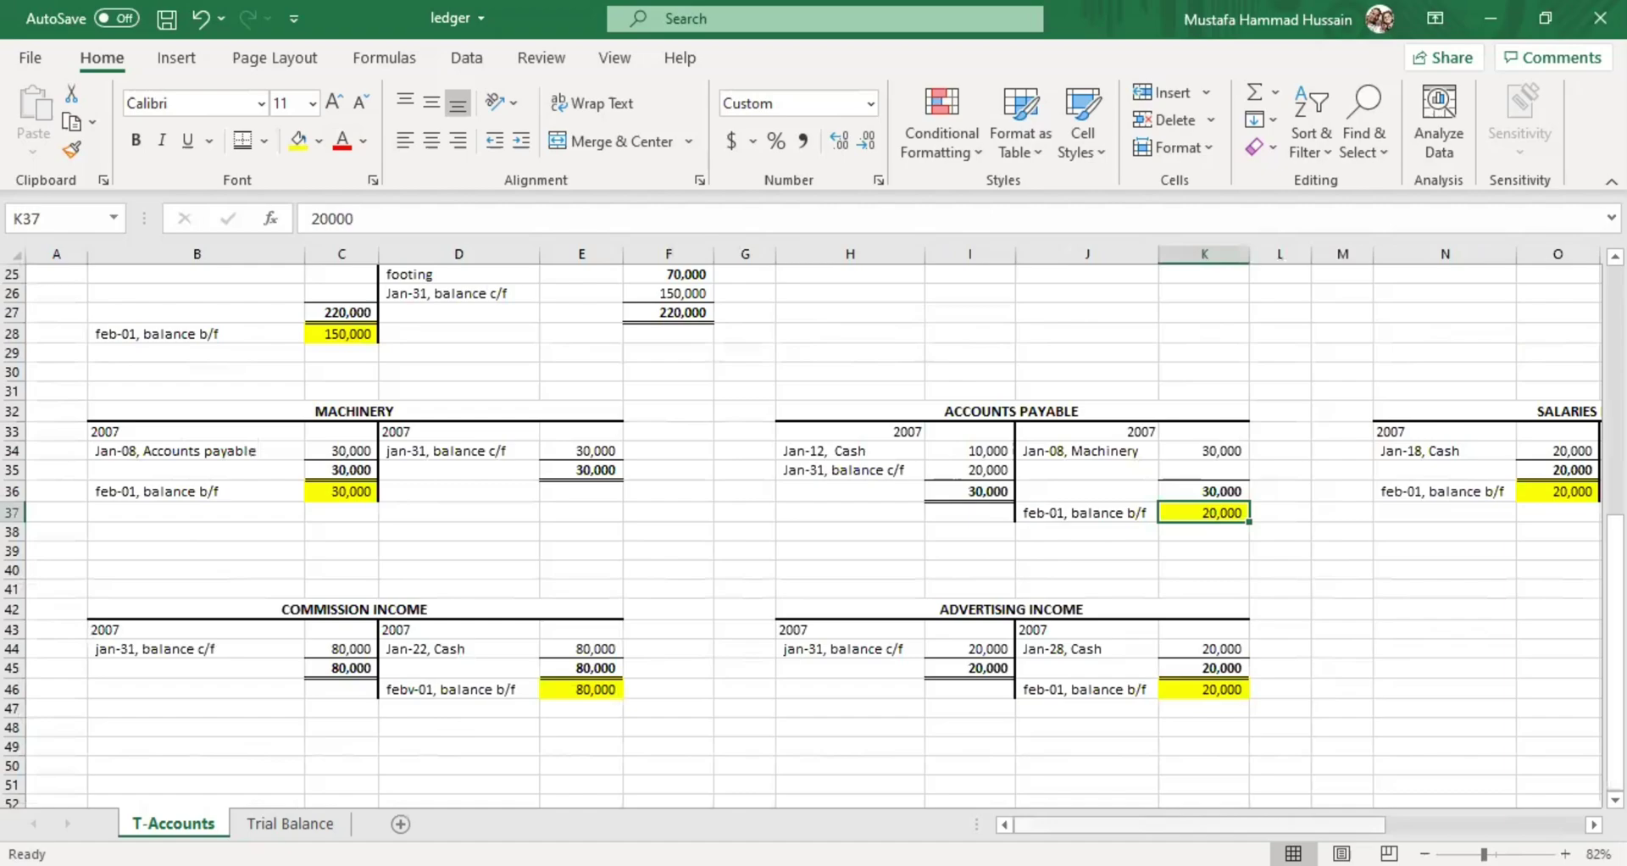
pyautogui.hscroll(3, 1274, 796)
pyautogui.click(1188, 493)
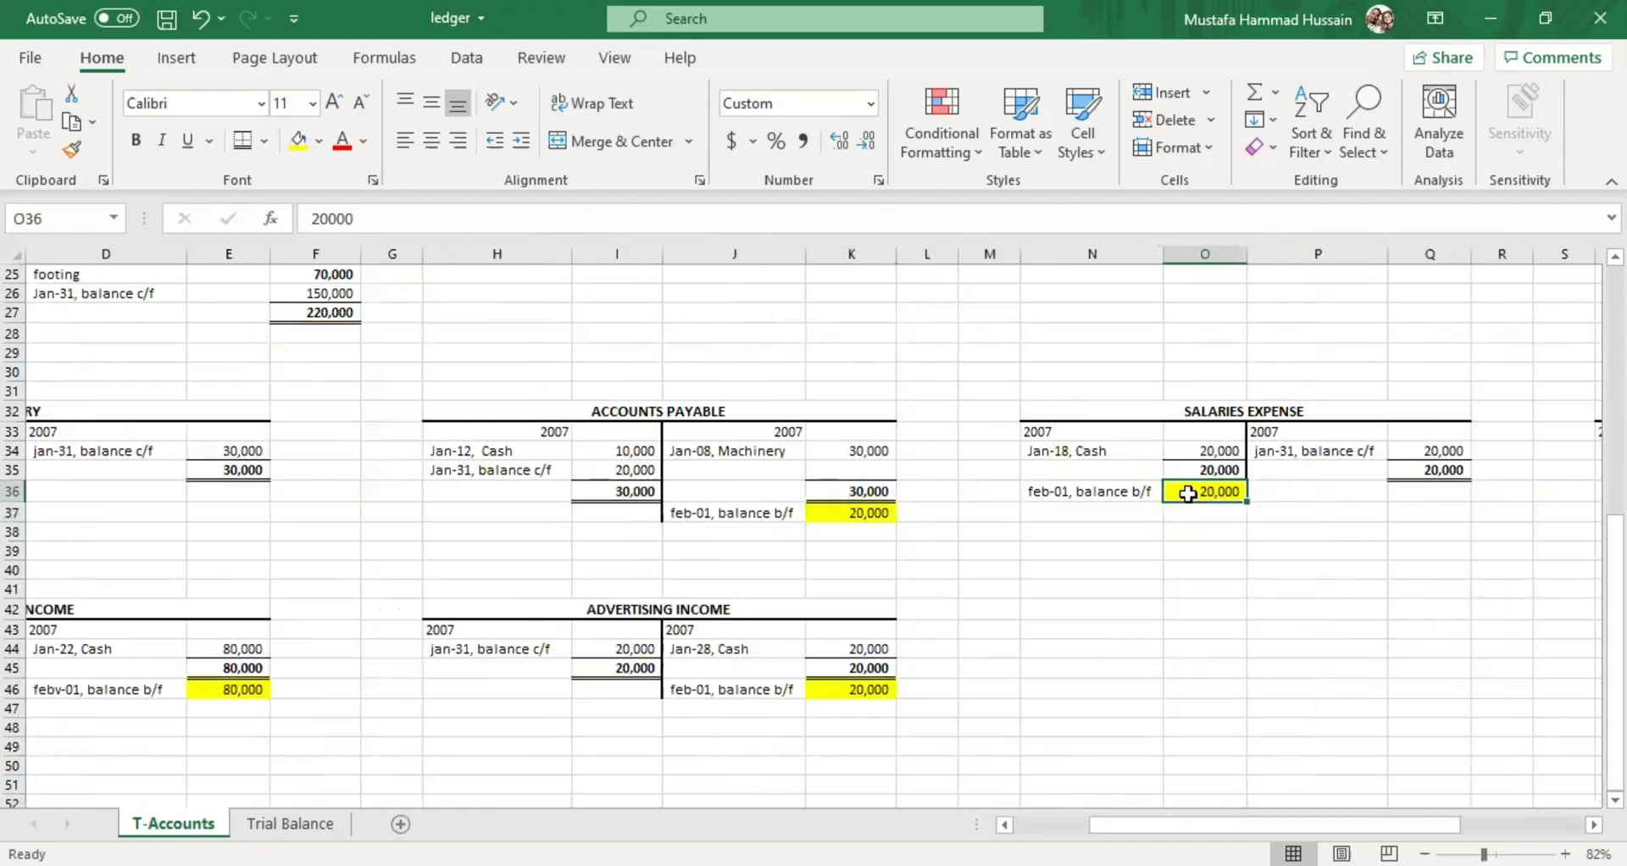
pyautogui.click(280, 822)
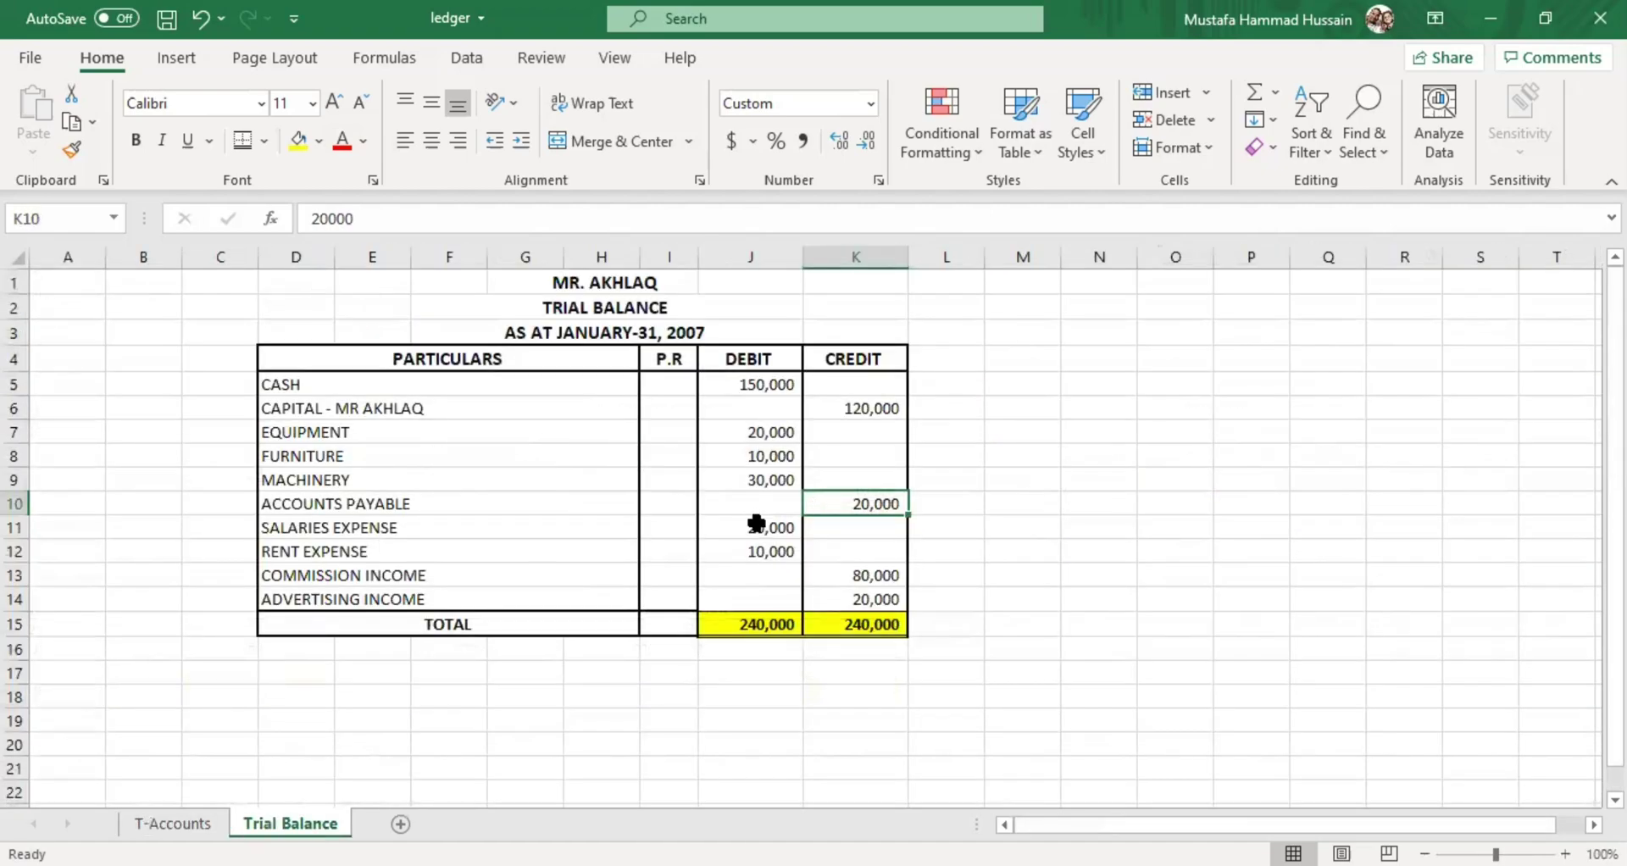
# Compare the Rent Expense account's brought-forward balance in the T-Accounts sheet with its debit entry in the trial balance
pyautogui.click(178, 822)
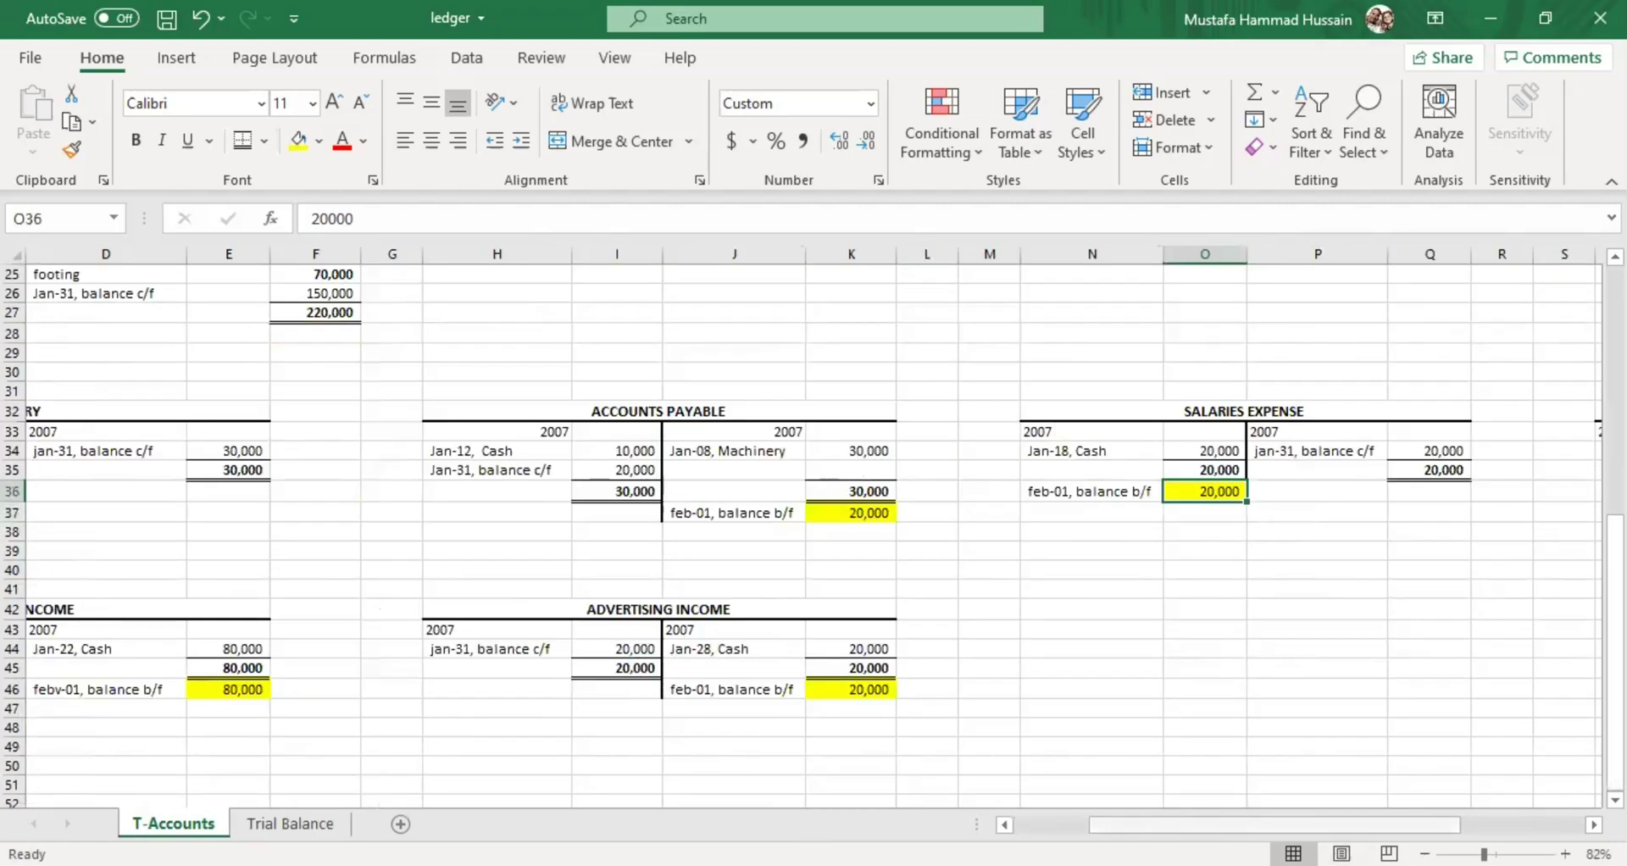
pyautogui.hscroll(-3, 343, 549)
pyautogui.scroll(1, 1383, 692)
pyautogui.moveTo(1368, 824); pyautogui.dragTo(1500, 824)
pyautogui.click(1552, 546)
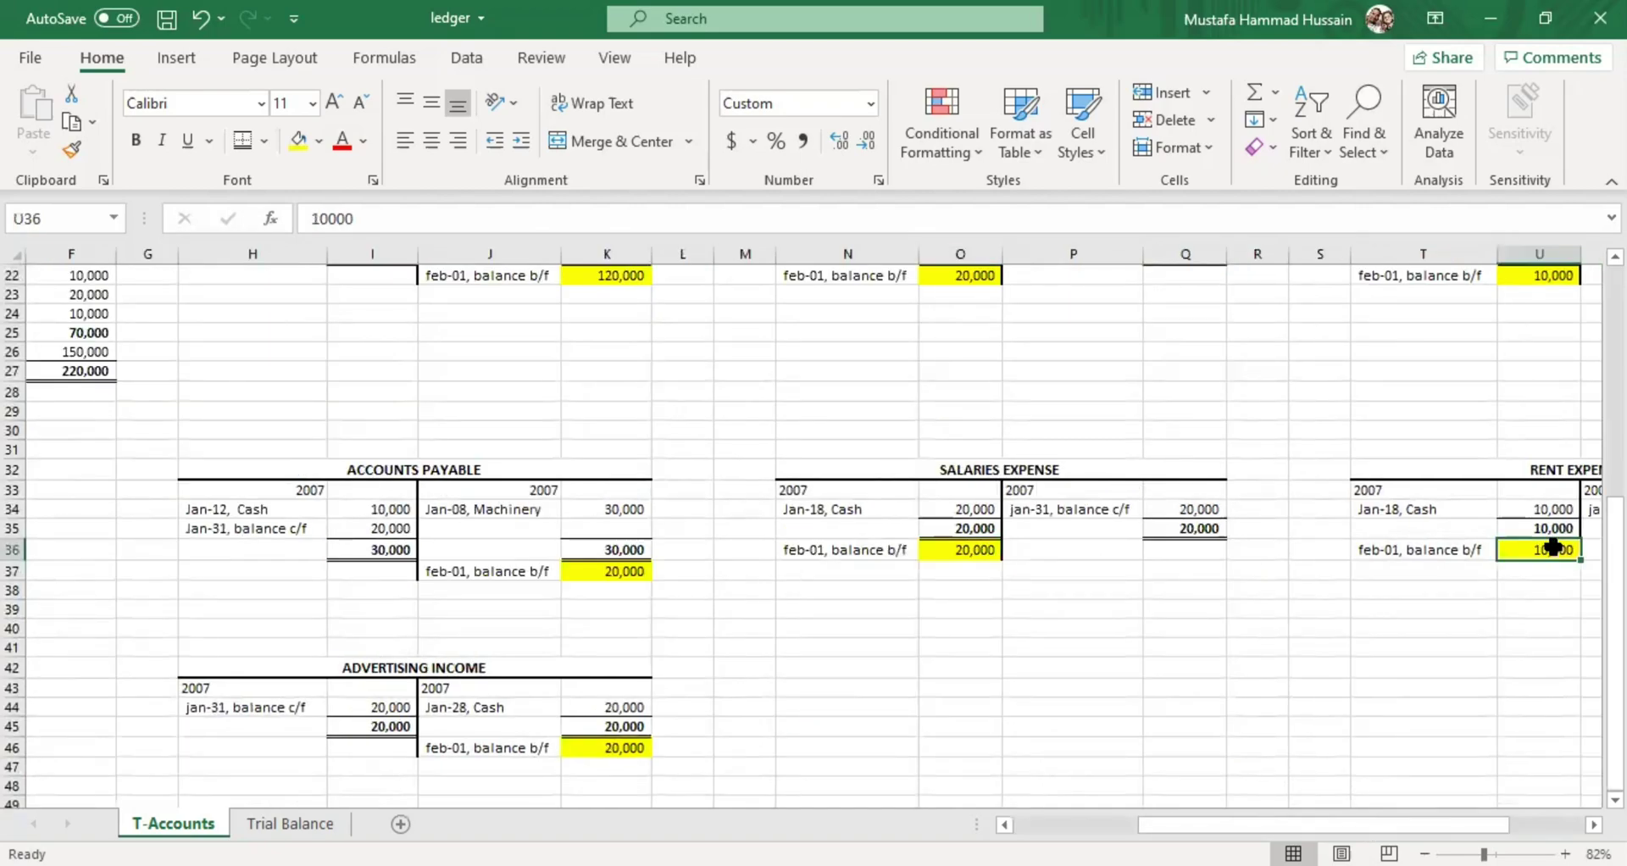
pyautogui.click(290, 822)
pyautogui.click(761, 549)
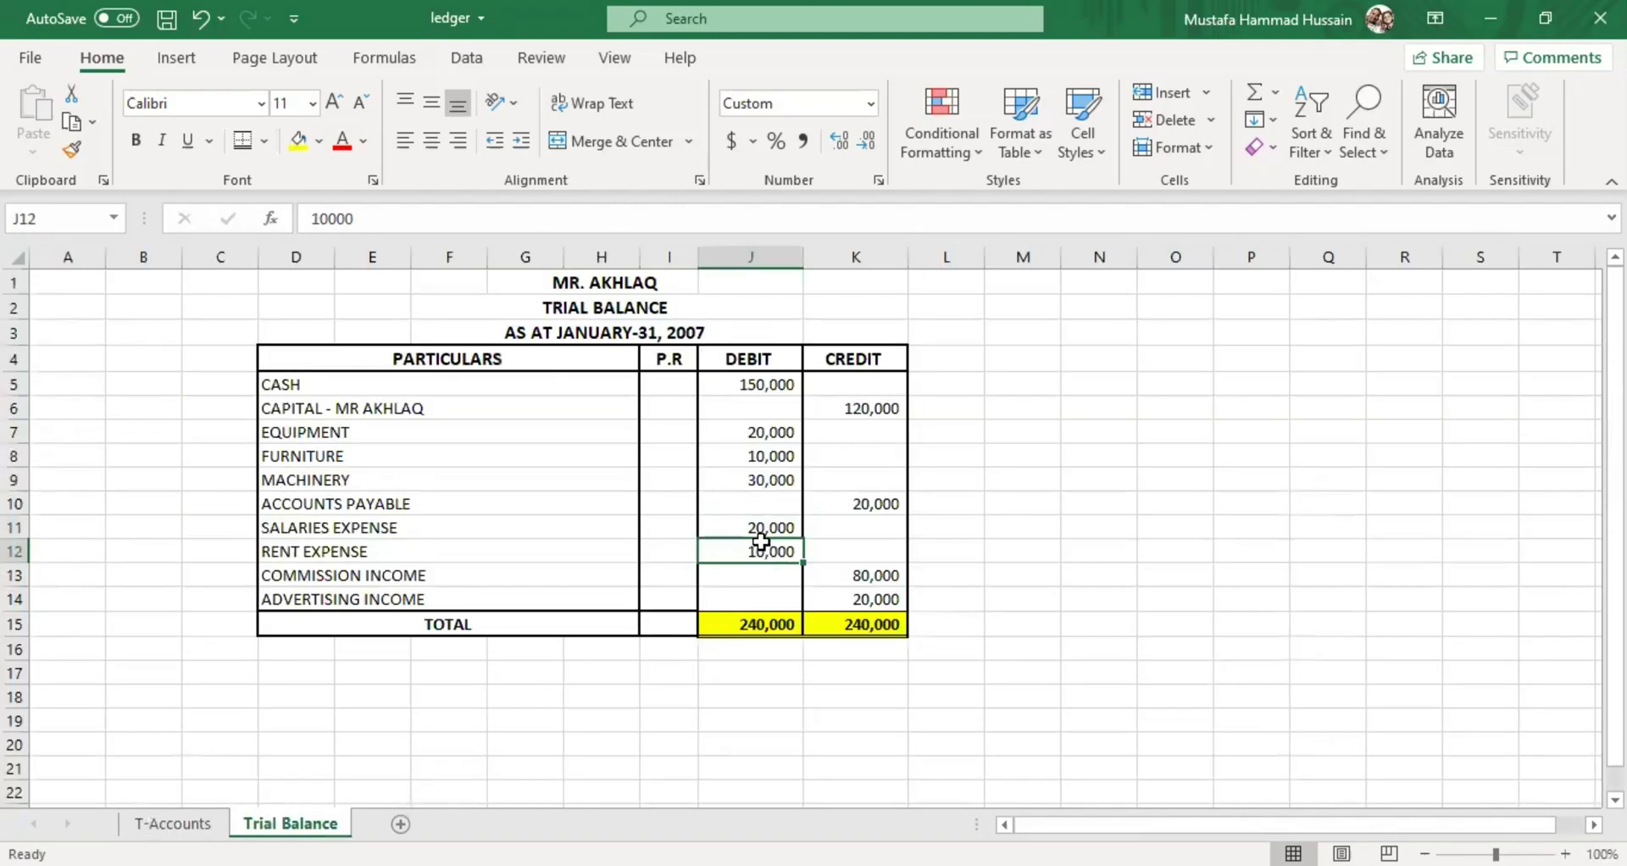
# Compare the Commission Income account's brought-forward balance in the T-Accounts sheet with its credit entry in the trial balance
pyautogui.click(207, 818)
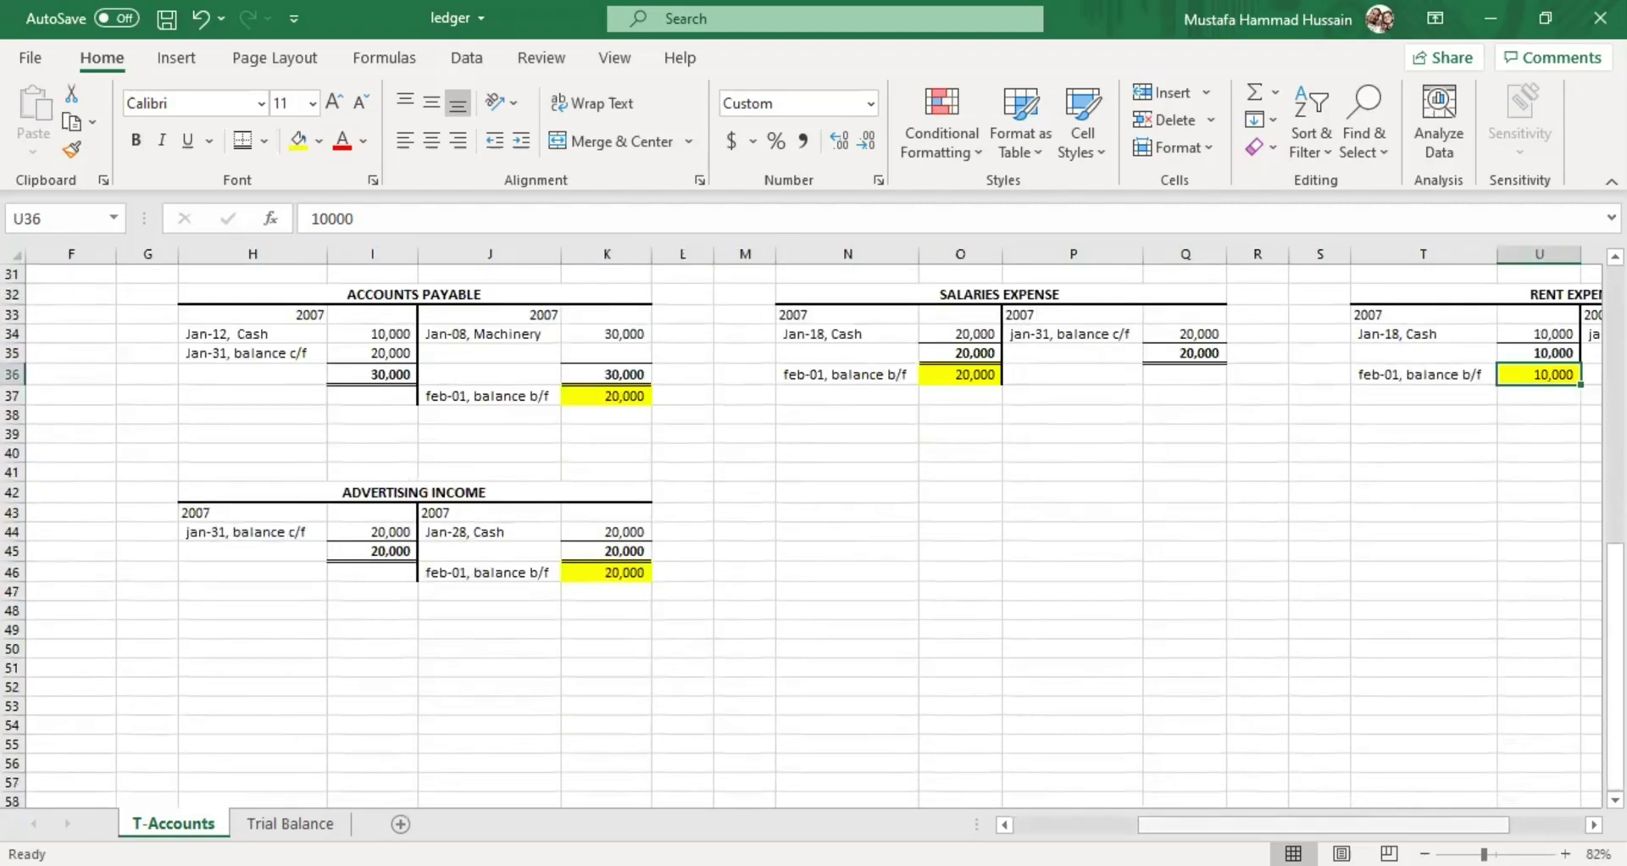
pyautogui.hscroll(-5, 606, 572)
pyautogui.click(605, 572)
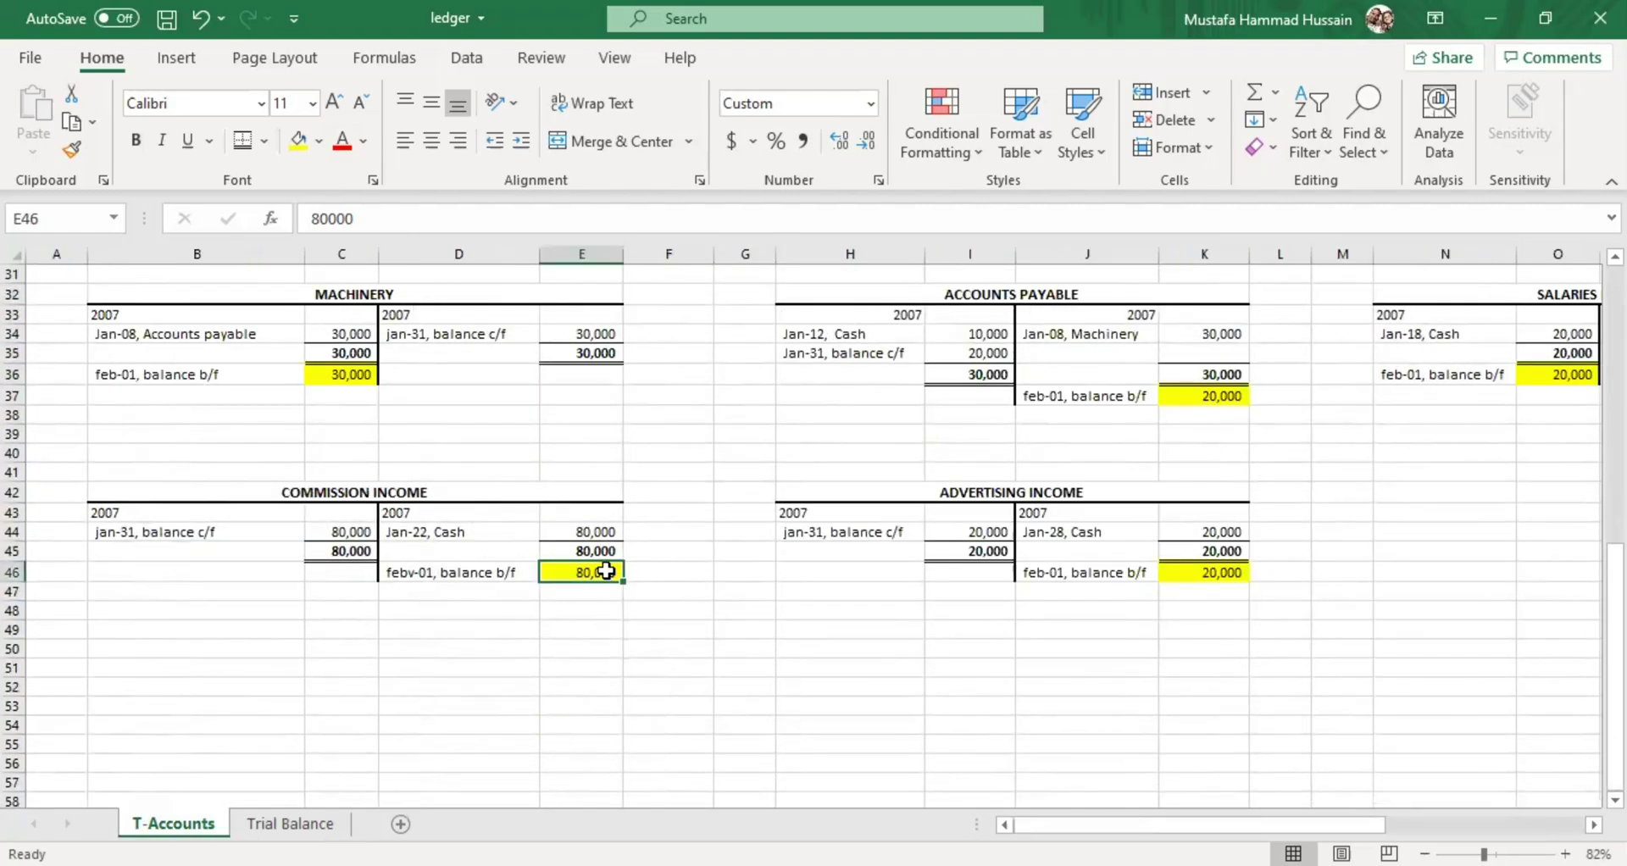
pyautogui.click(271, 823)
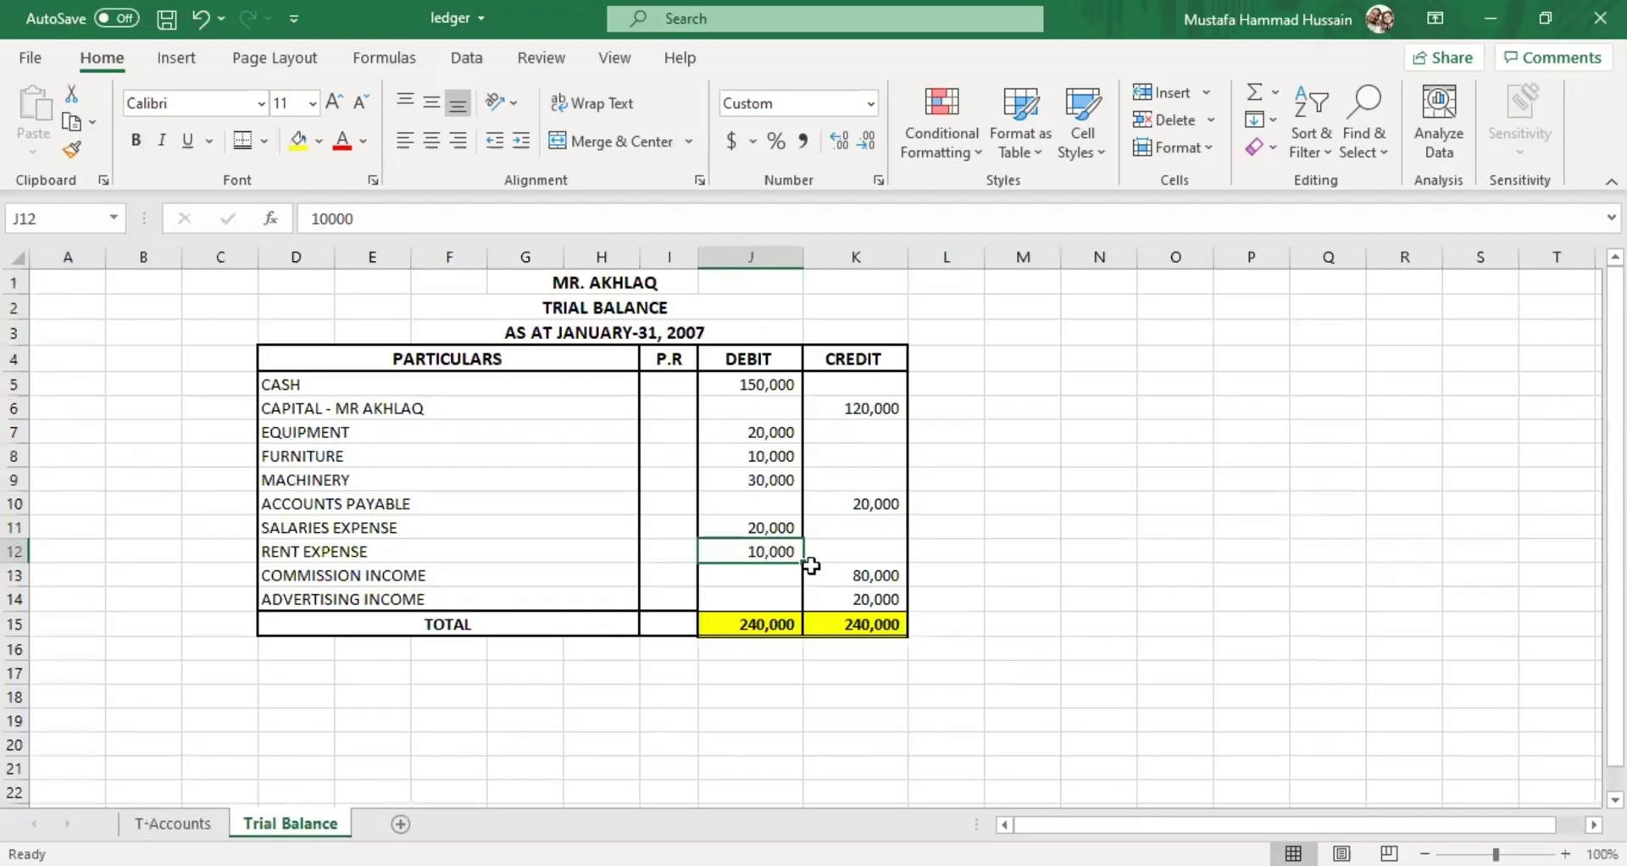
pyautogui.click(875, 581)
# Compare the Advertising Income account's brought-forward balance in the T-Accounts sheet with its credit entry in the trial balance
pyautogui.click(170, 822)
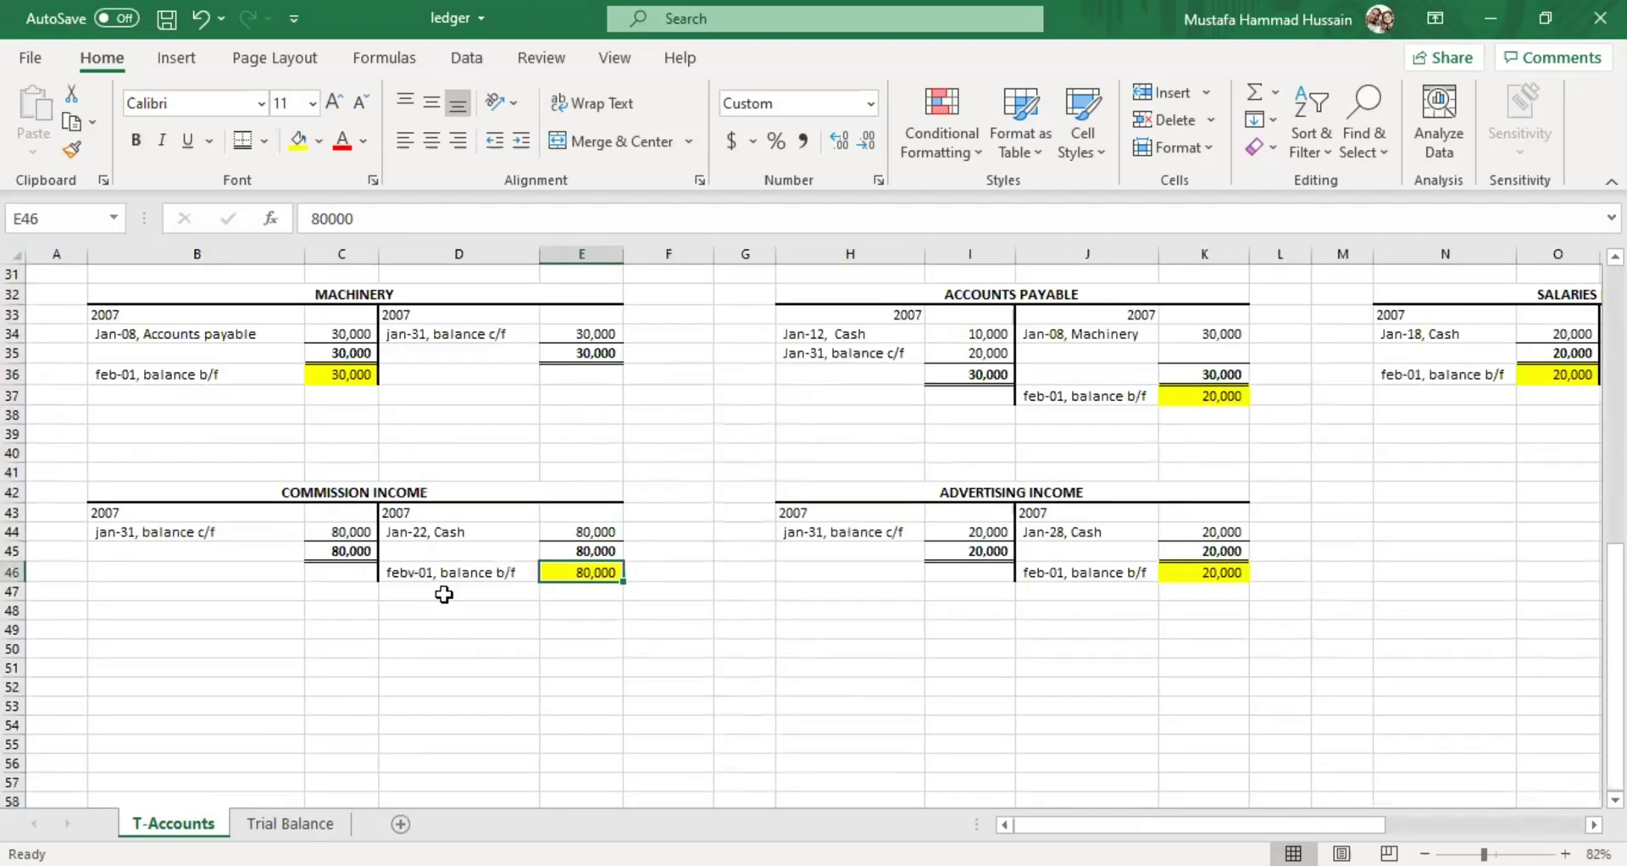
pyautogui.click(1221, 571)
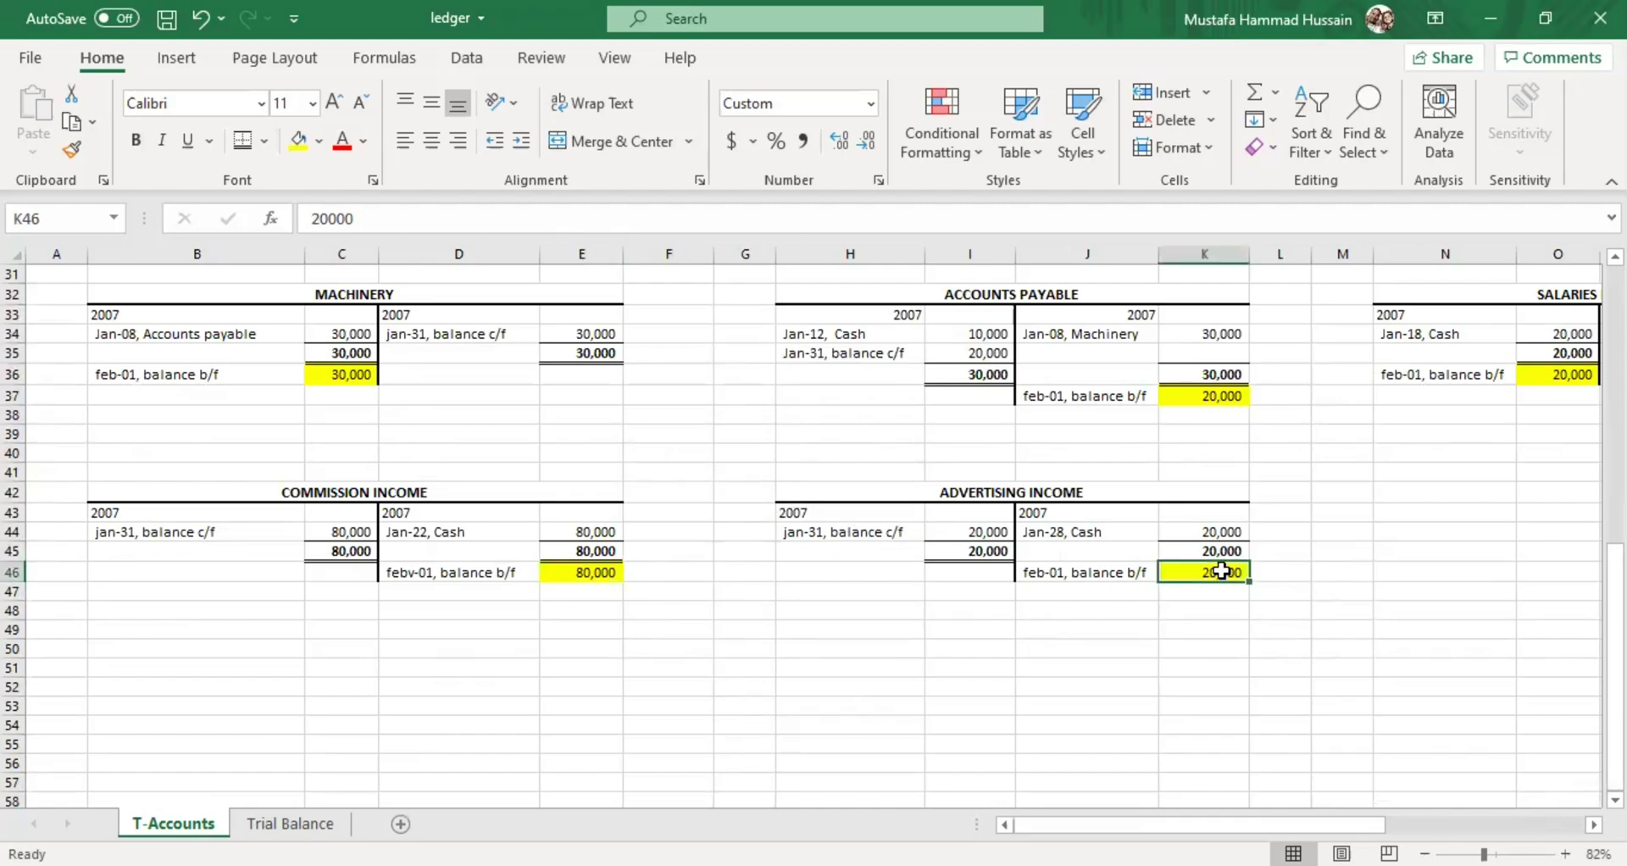
pyautogui.click(341, 798)
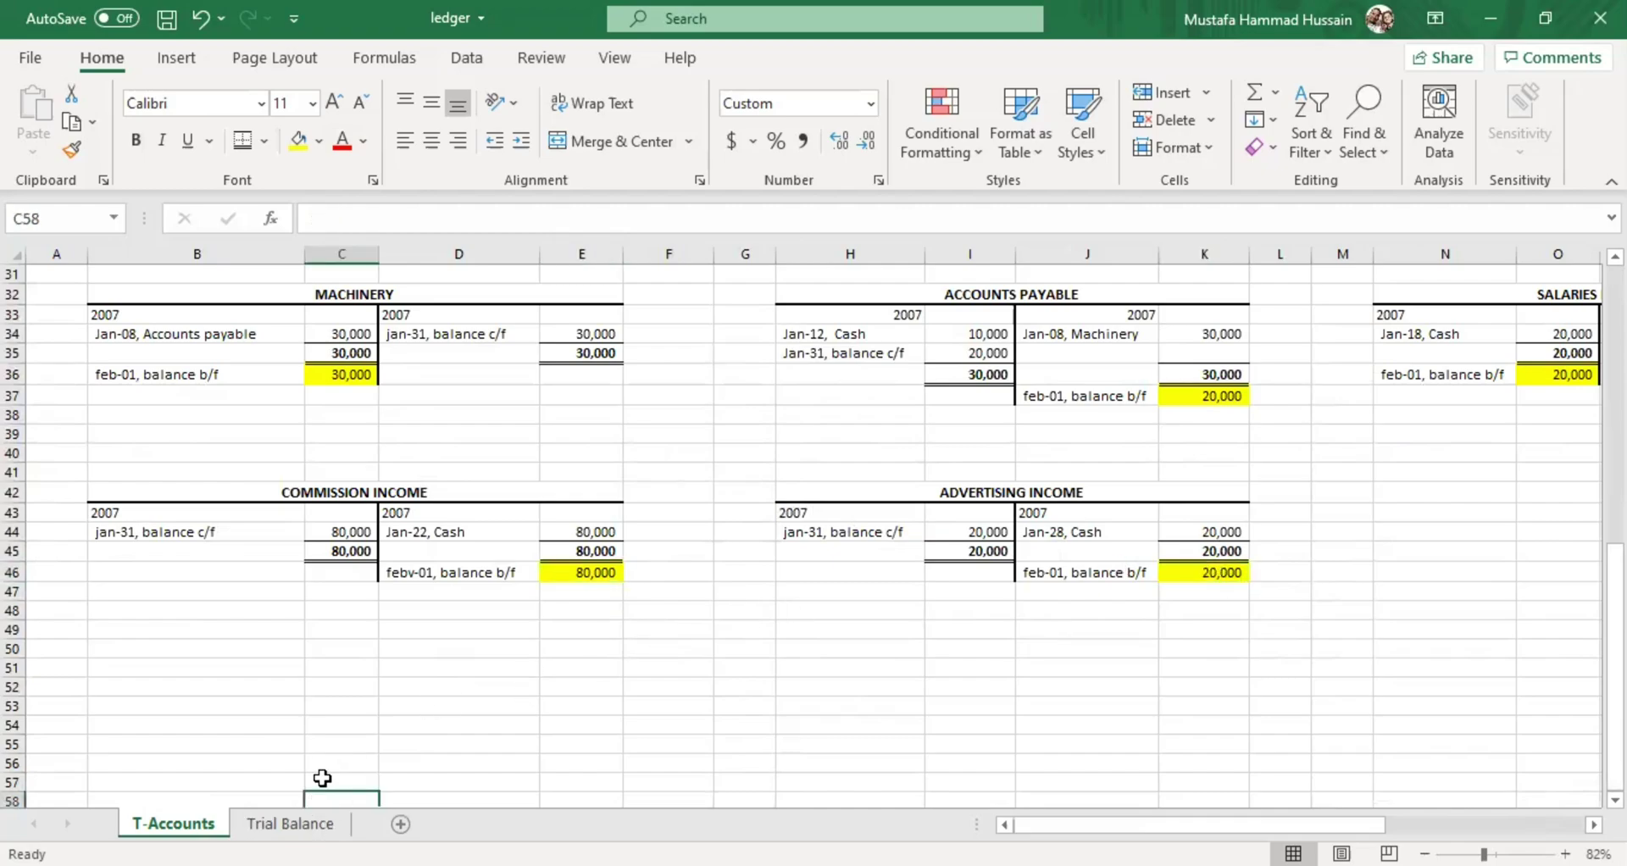
pyautogui.click(290, 823)
pyautogui.click(876, 594)
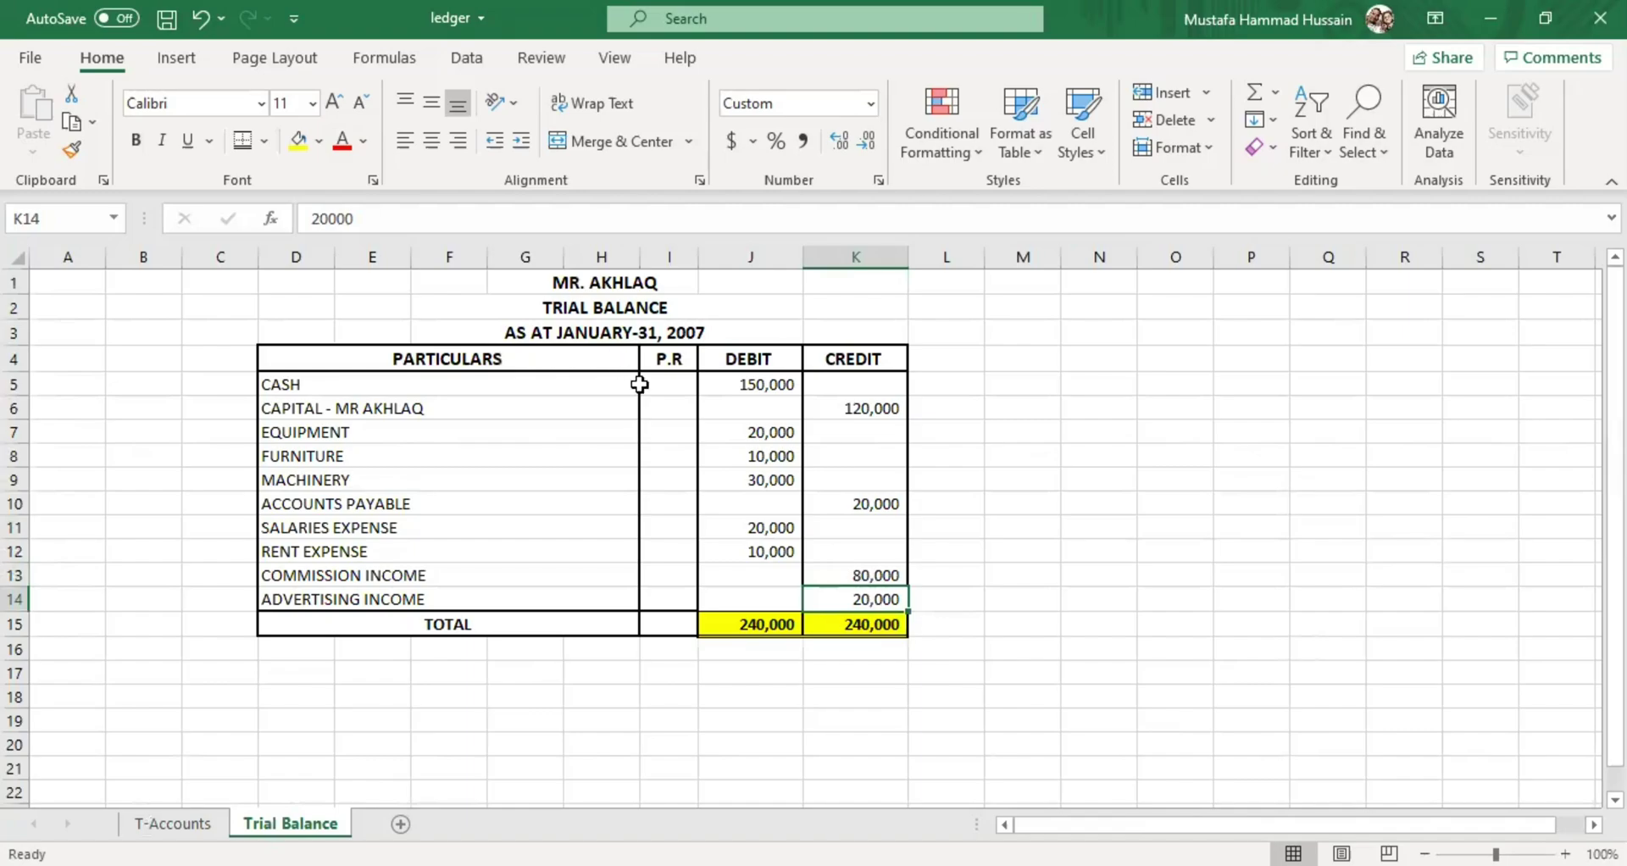
# Check the sums of the trial balance's debit entries in J5:J12 and credit entries in K5:K14 against each other
pyautogui.moveTo(736, 380); pyautogui.dragTo(774, 549)
pyautogui.click(820, 380)
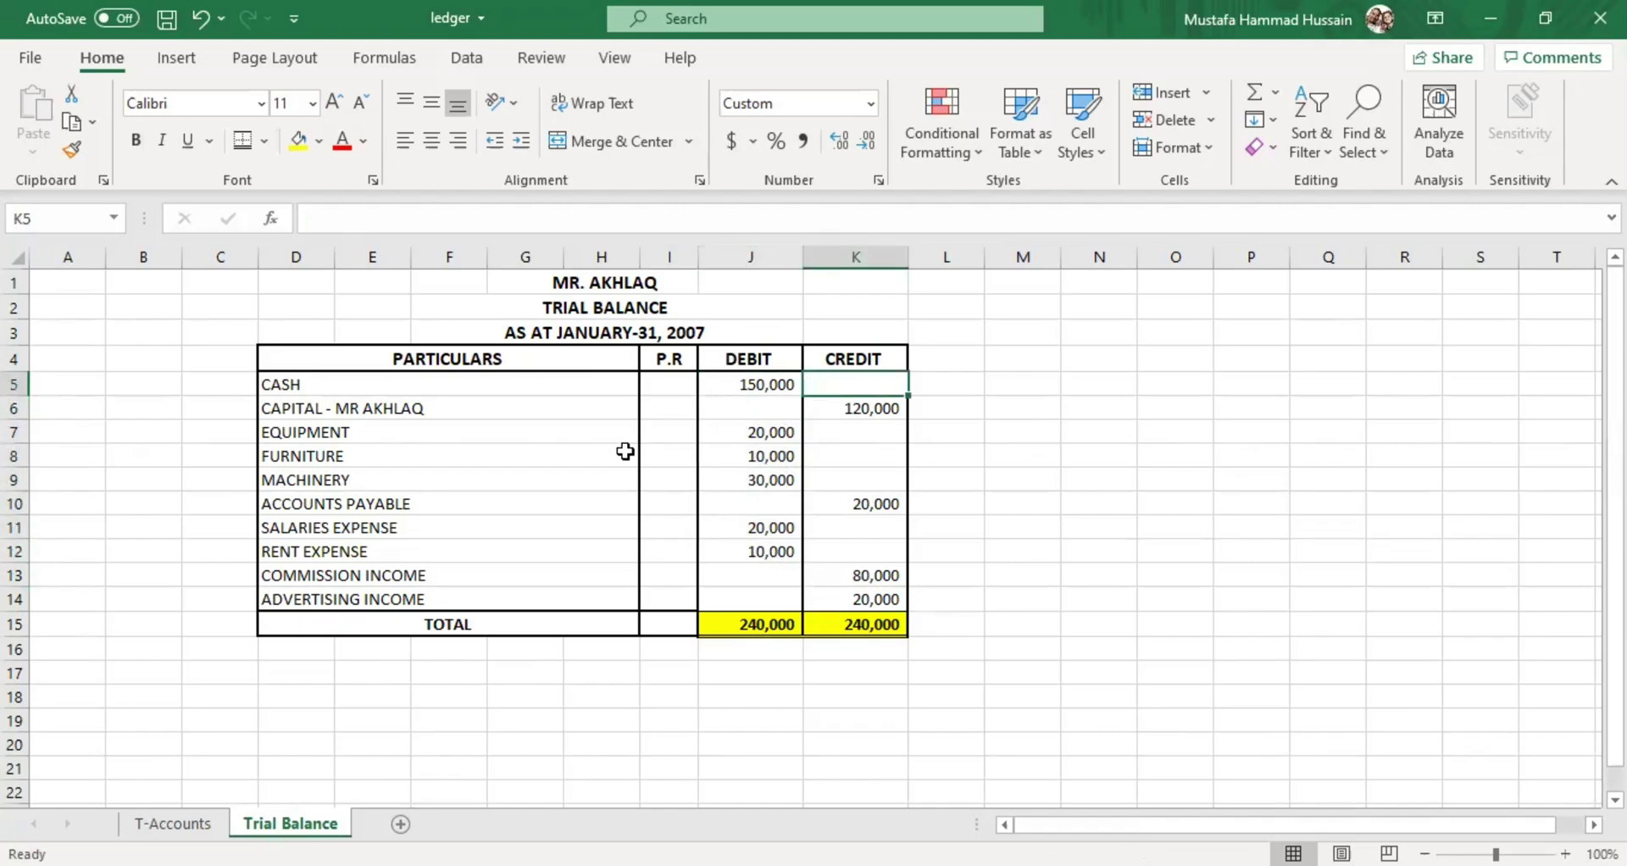
pyautogui.moveTo(748, 378); pyautogui.dragTo(765, 520)
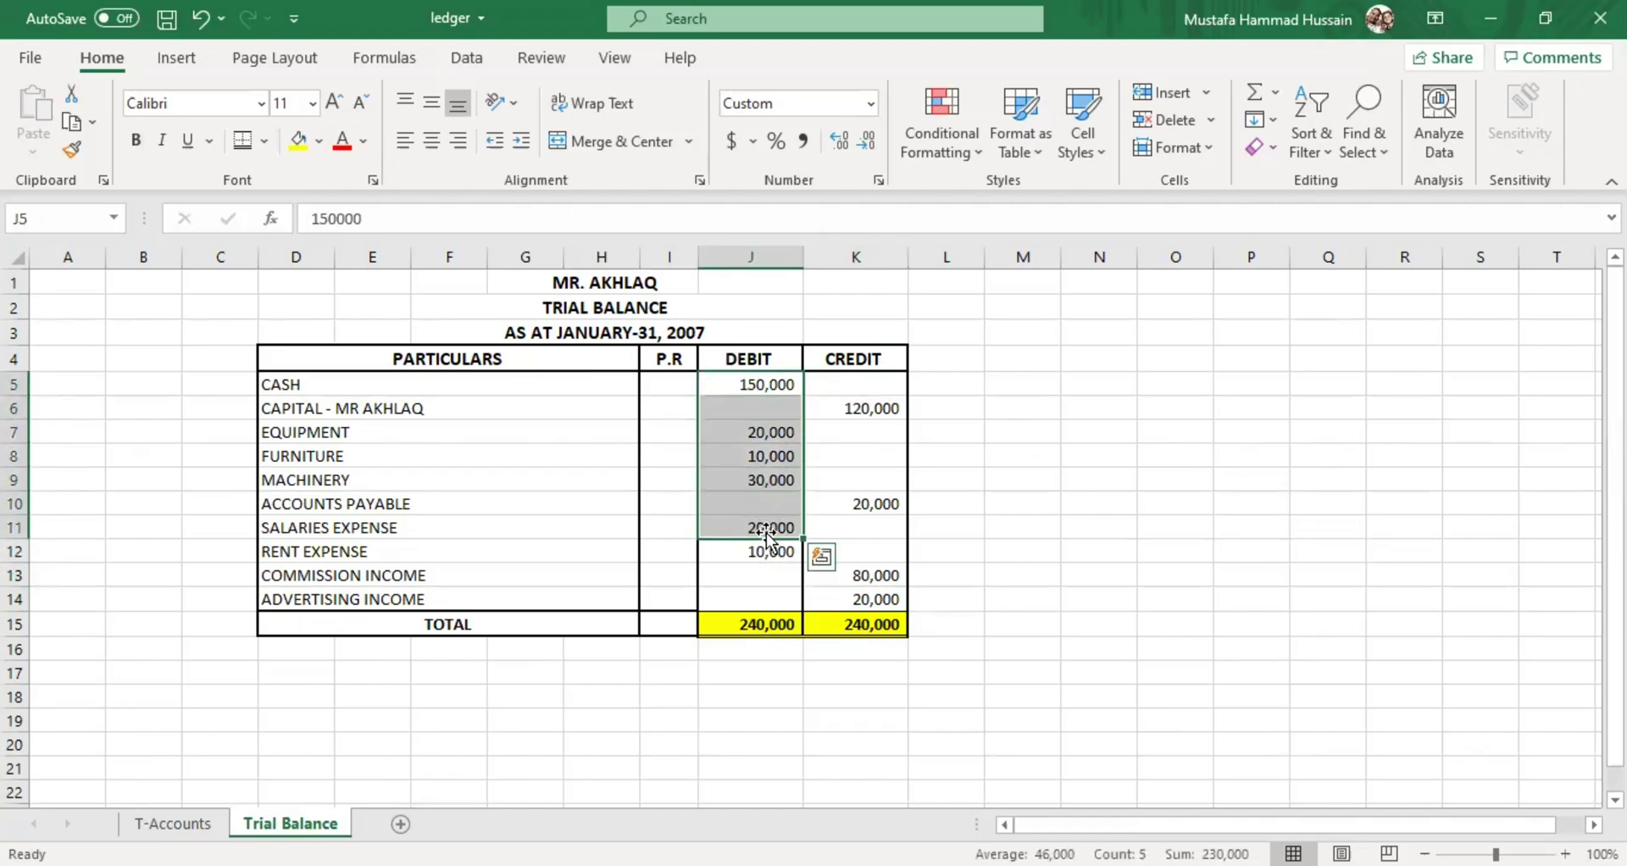
pyautogui.moveTo(826, 383); pyautogui.dragTo(833, 595)
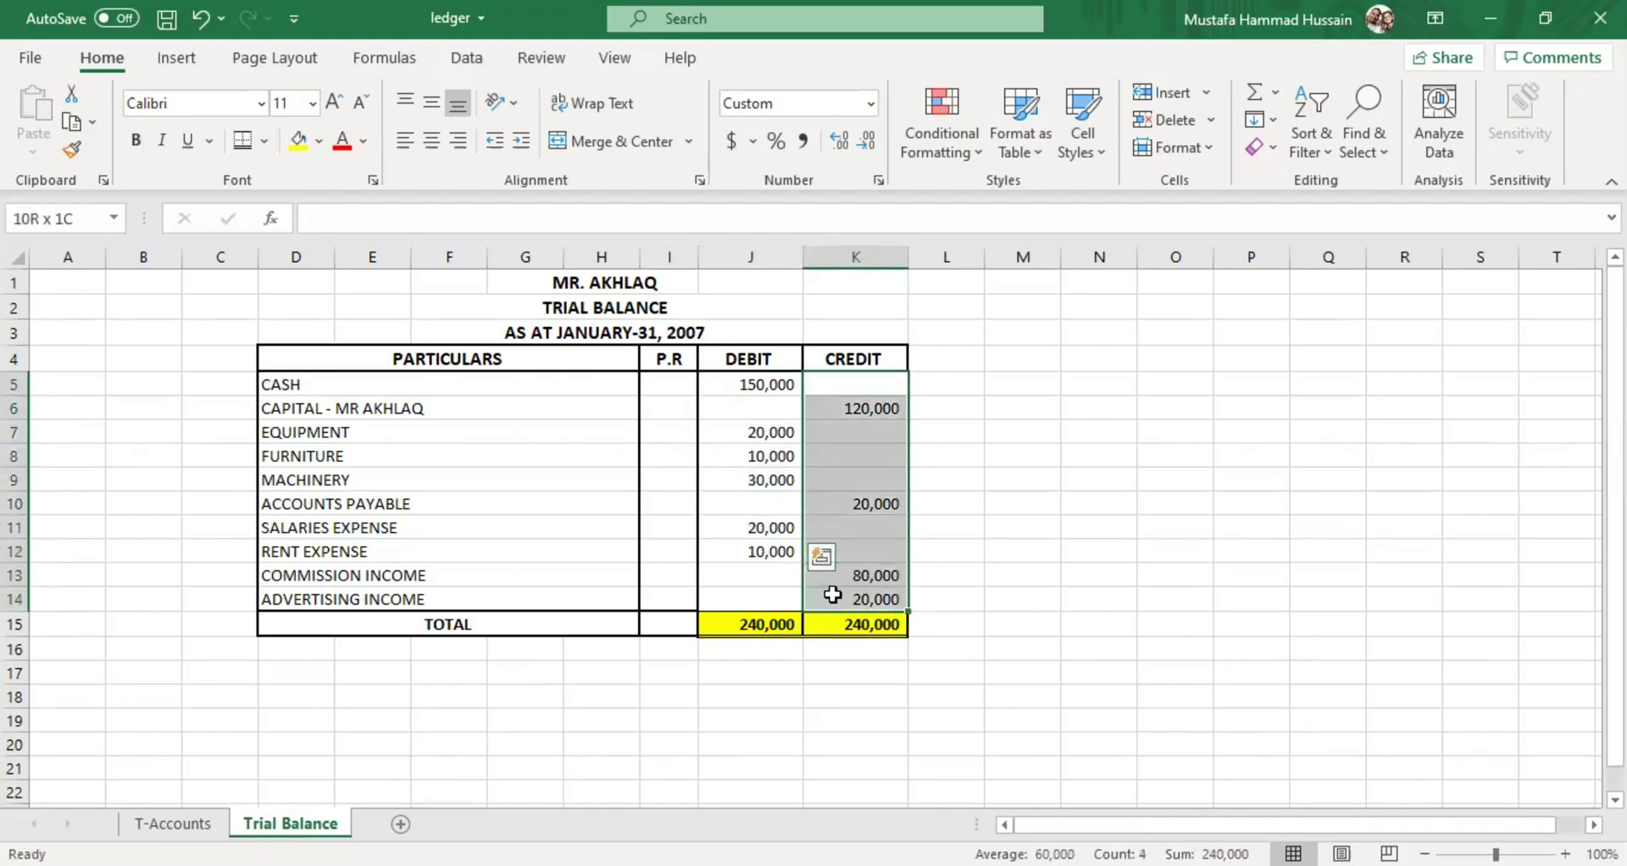
pyautogui.click(745, 403)
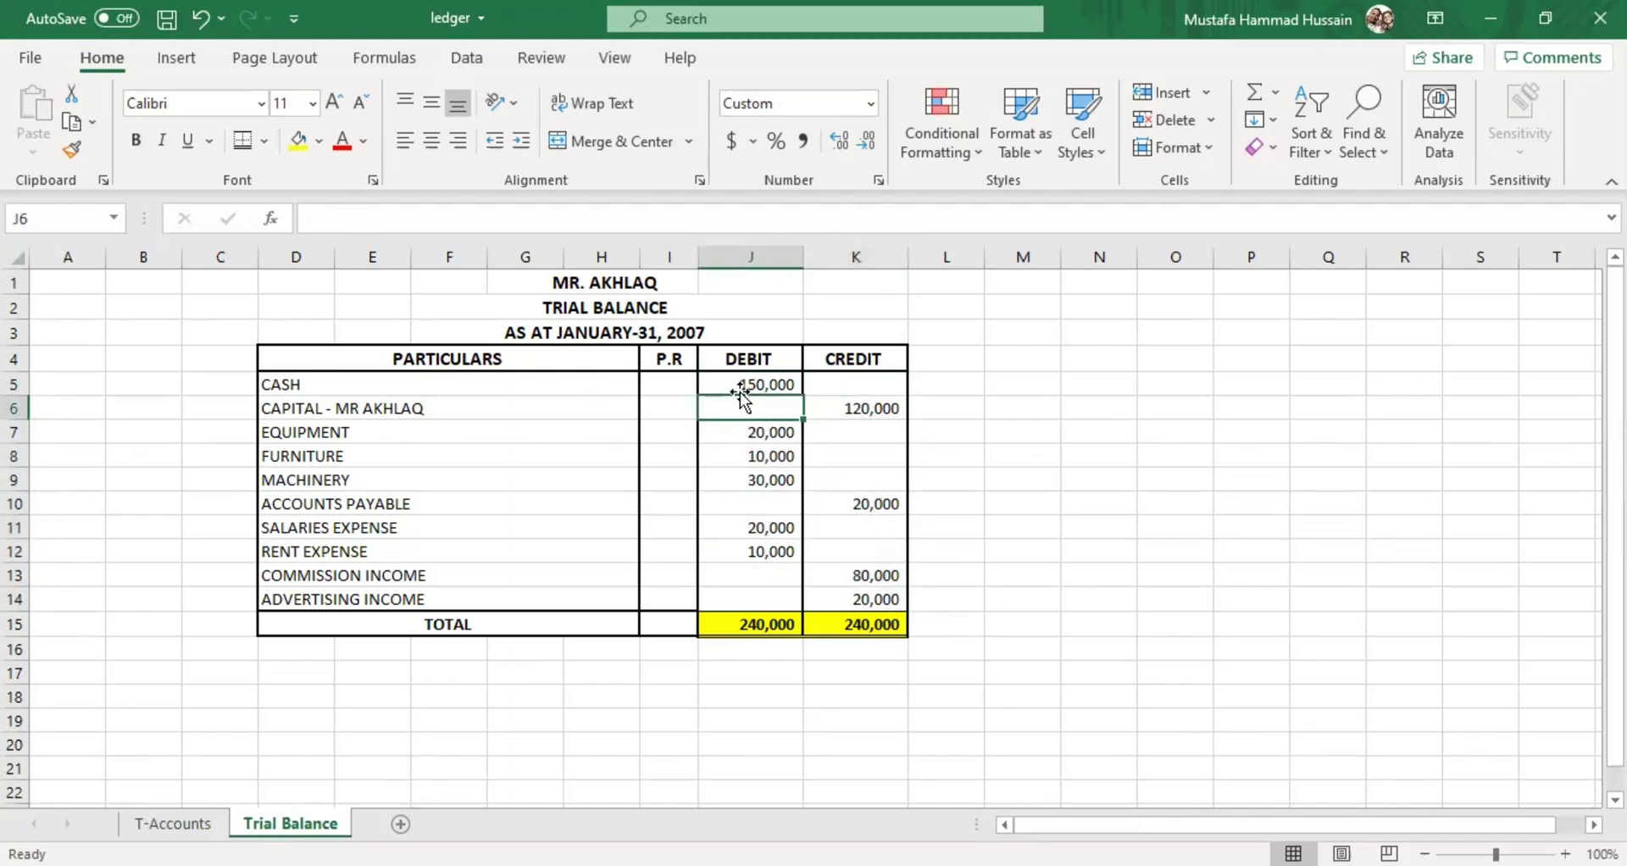
pyautogui.moveTo(737, 383); pyautogui.dragTo(776, 549)
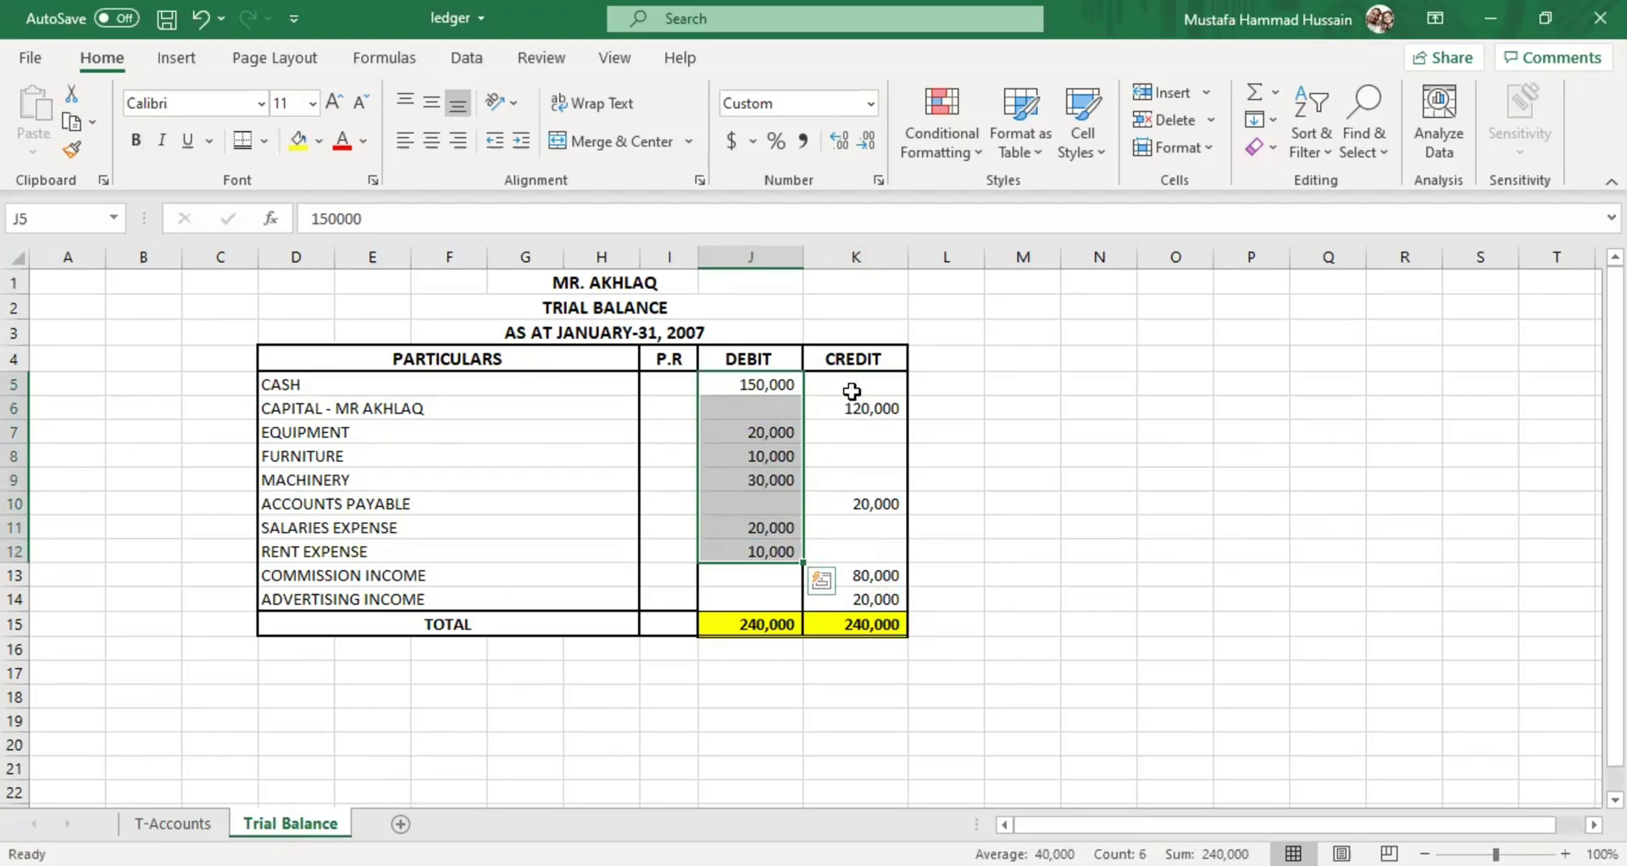
pyautogui.click(854, 392)
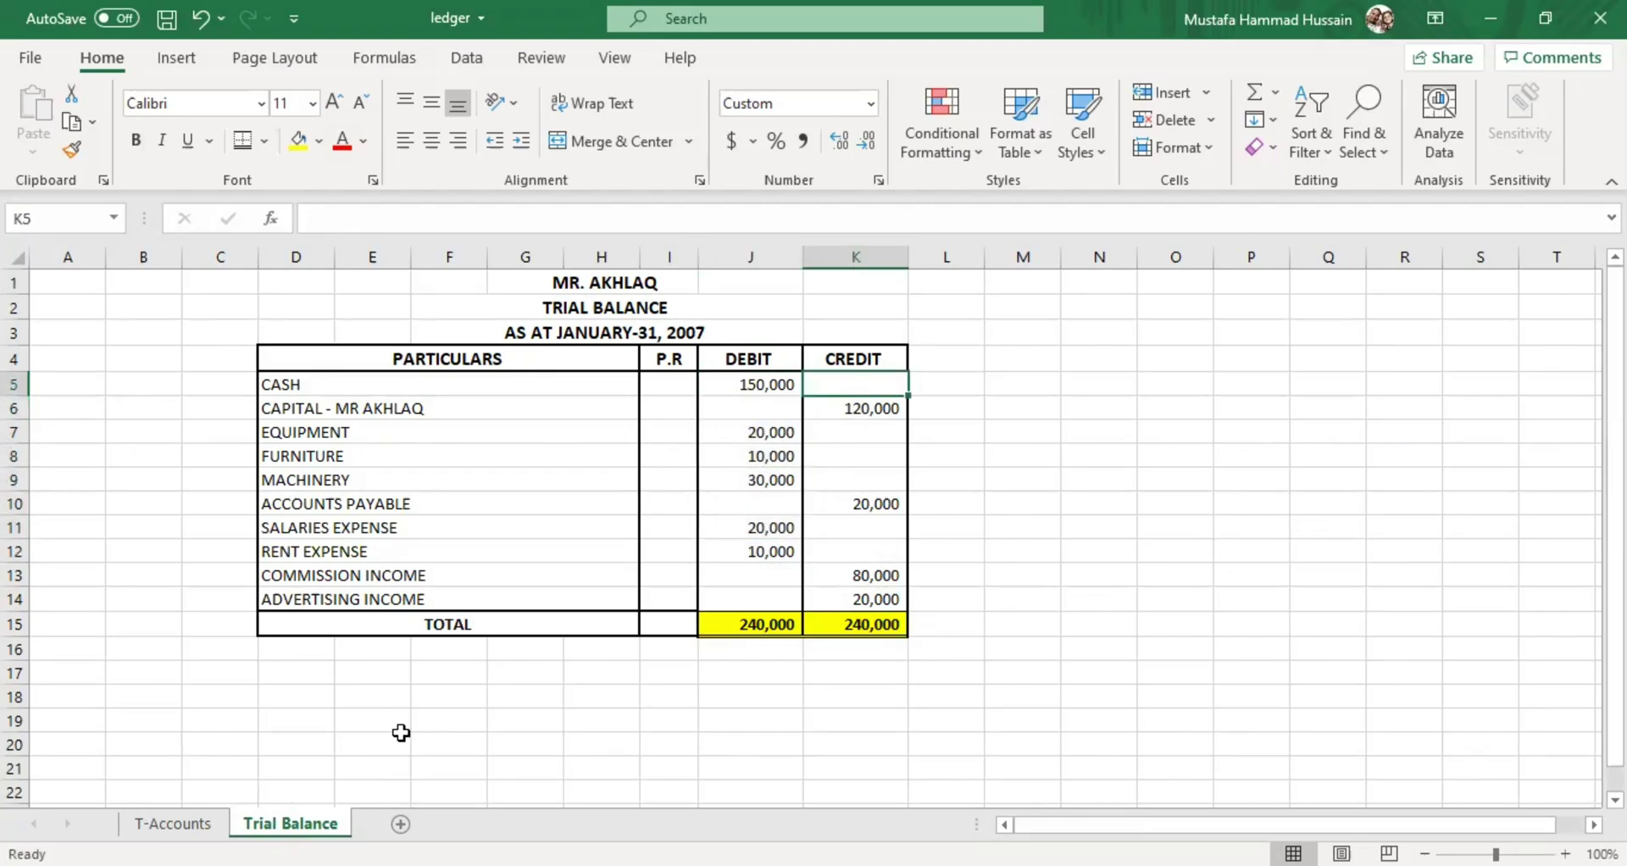
# Review the January transaction list and the T-accounts prepared from it in the T-Accounts sheet
pyautogui.click(176, 818)
pyautogui.scroll(3, 698, 561)
pyautogui.scroll(7, 697, 563)
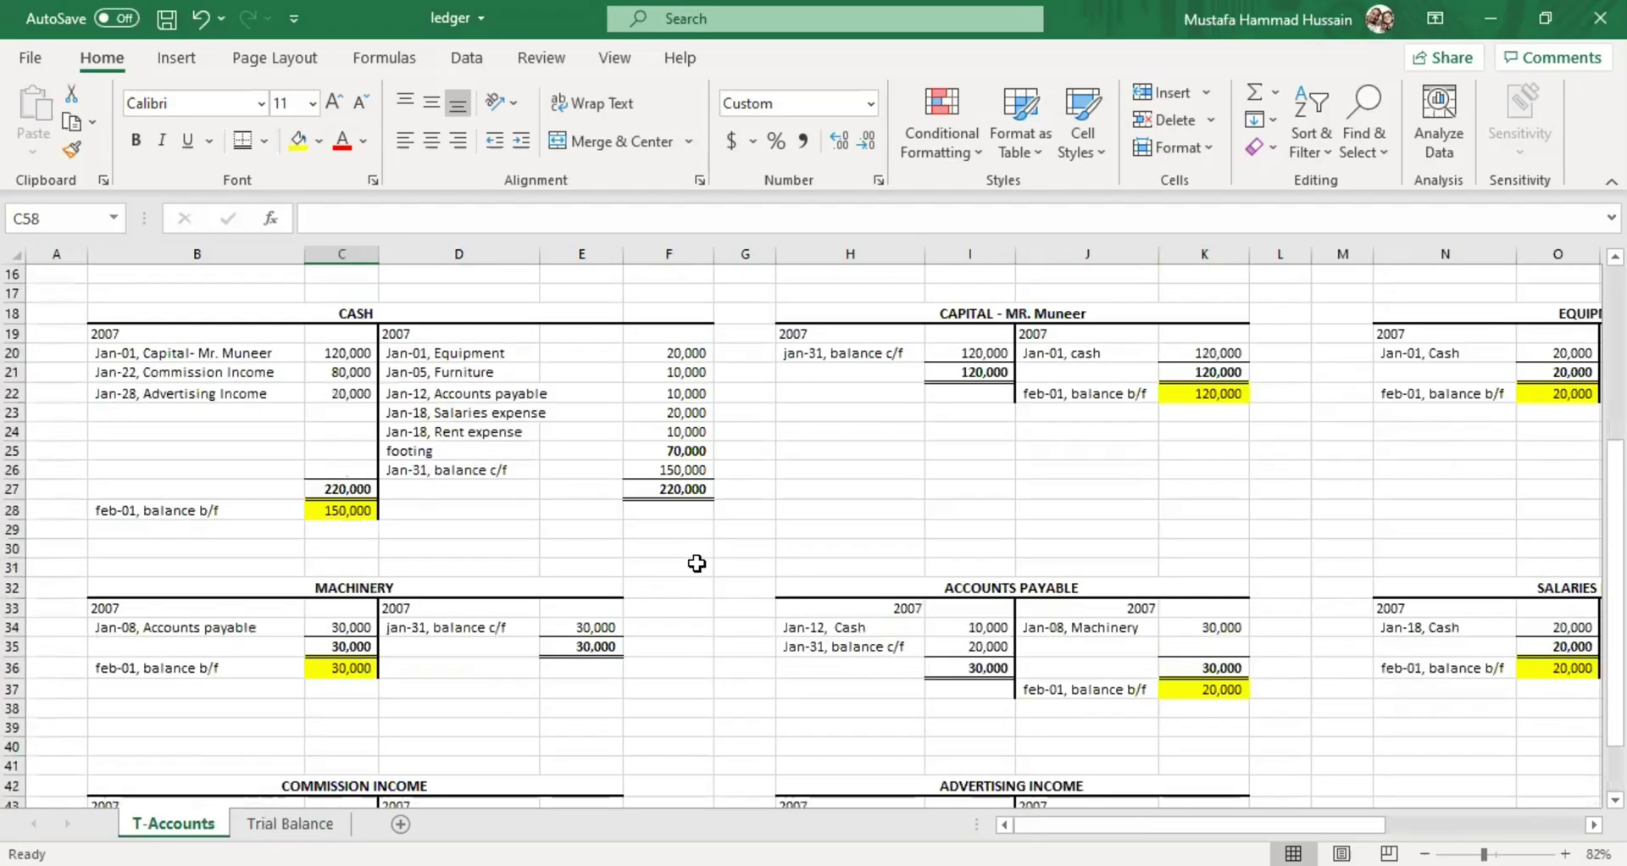
pyautogui.click(322, 373)
pyautogui.click(254, 377)
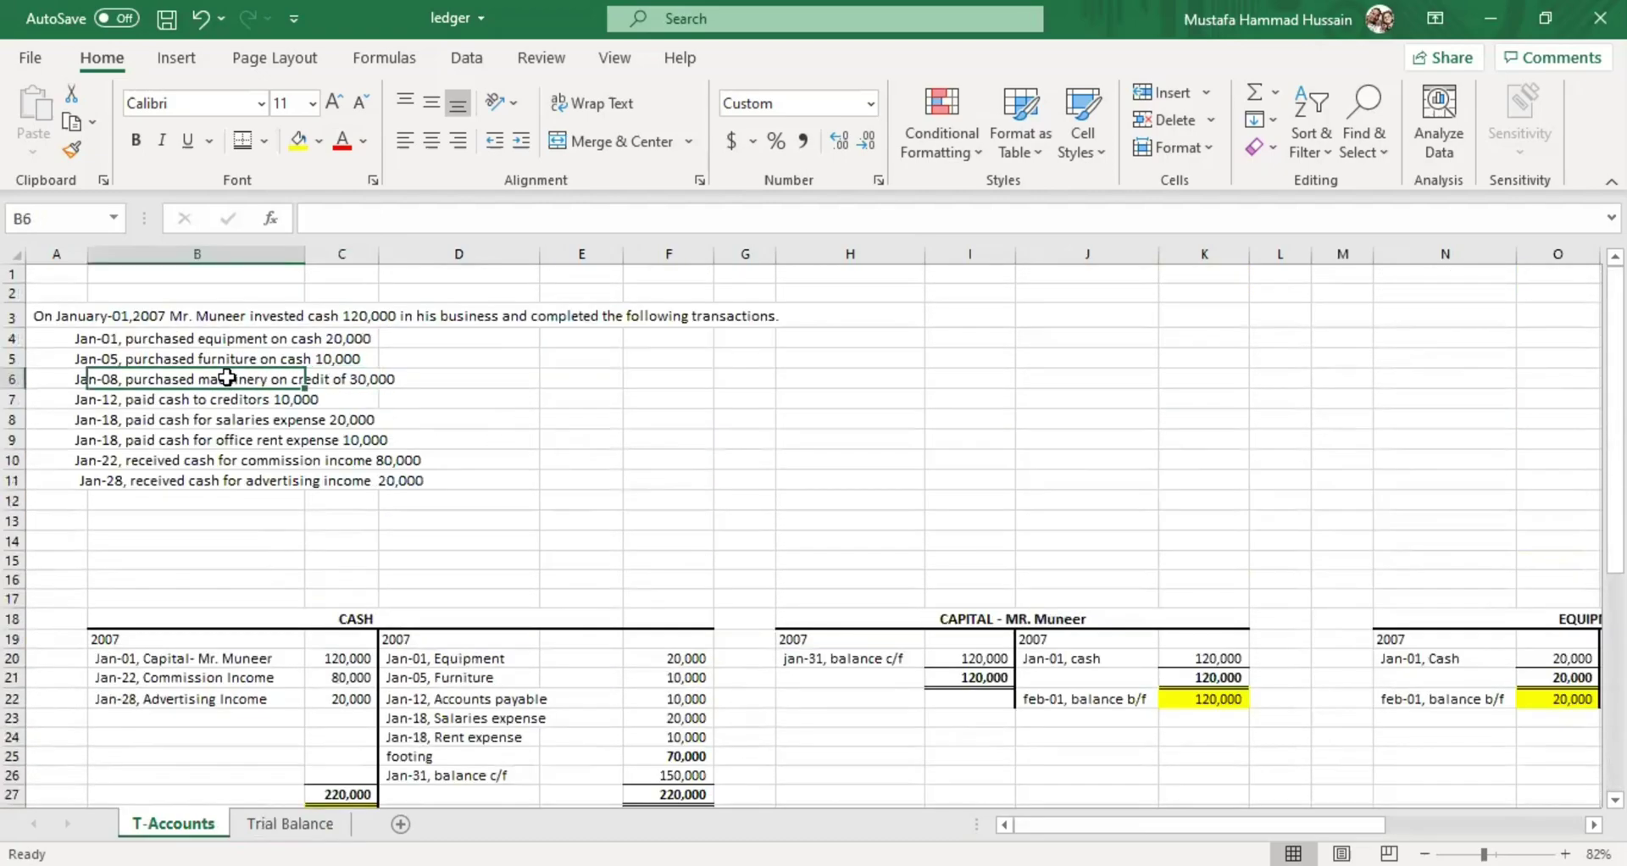
pyautogui.scroll(-3, 621, 576)
pyautogui.scroll(-5, 1021, 585)
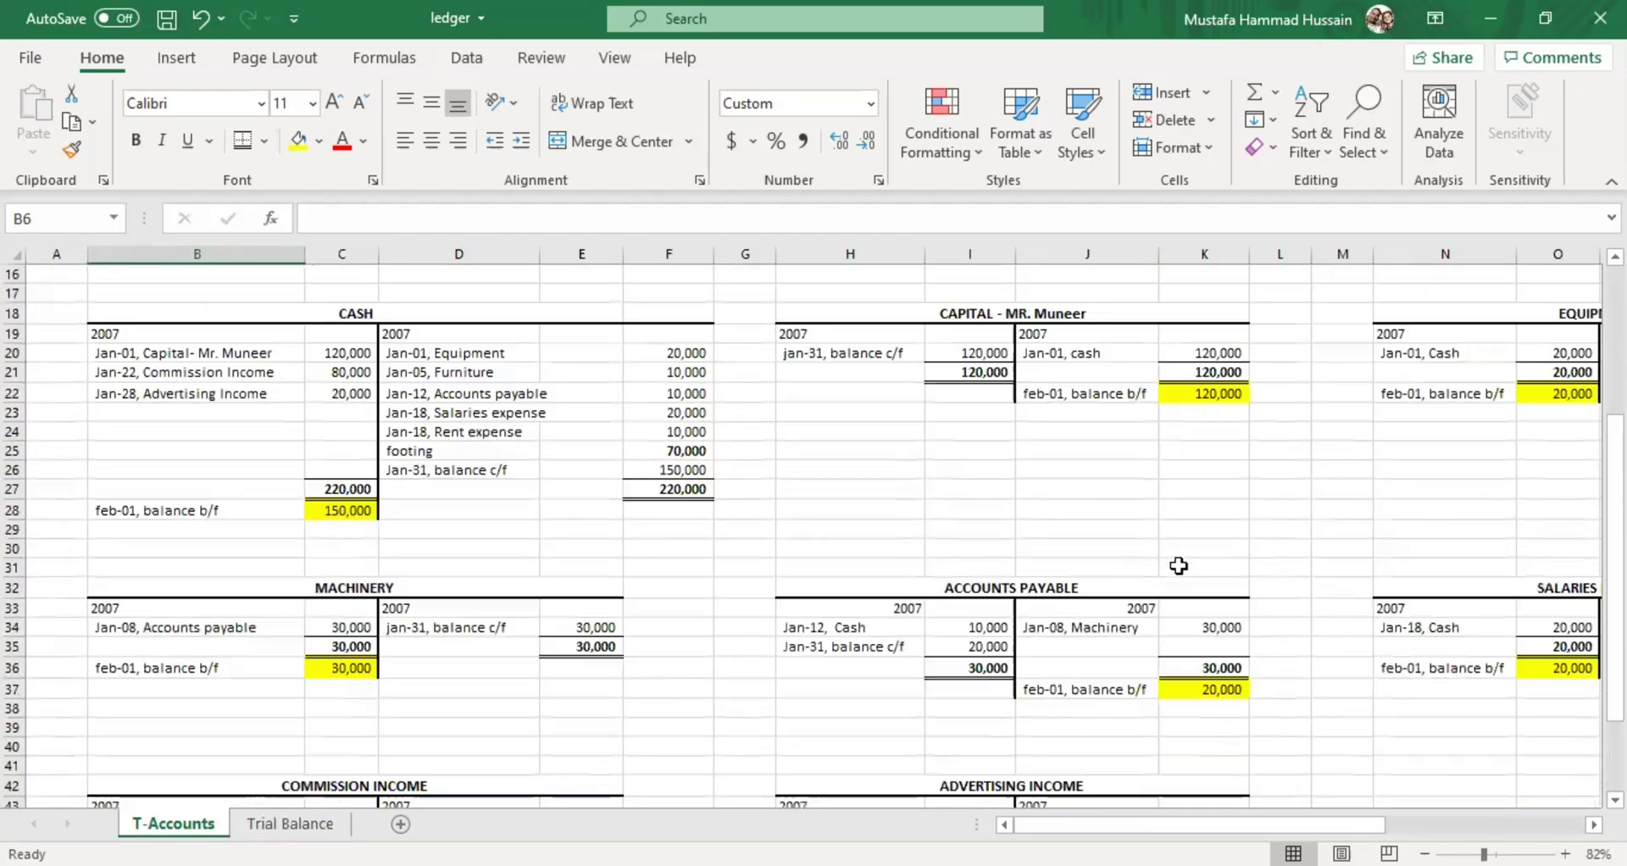
pyautogui.scroll(1, 670, 494)
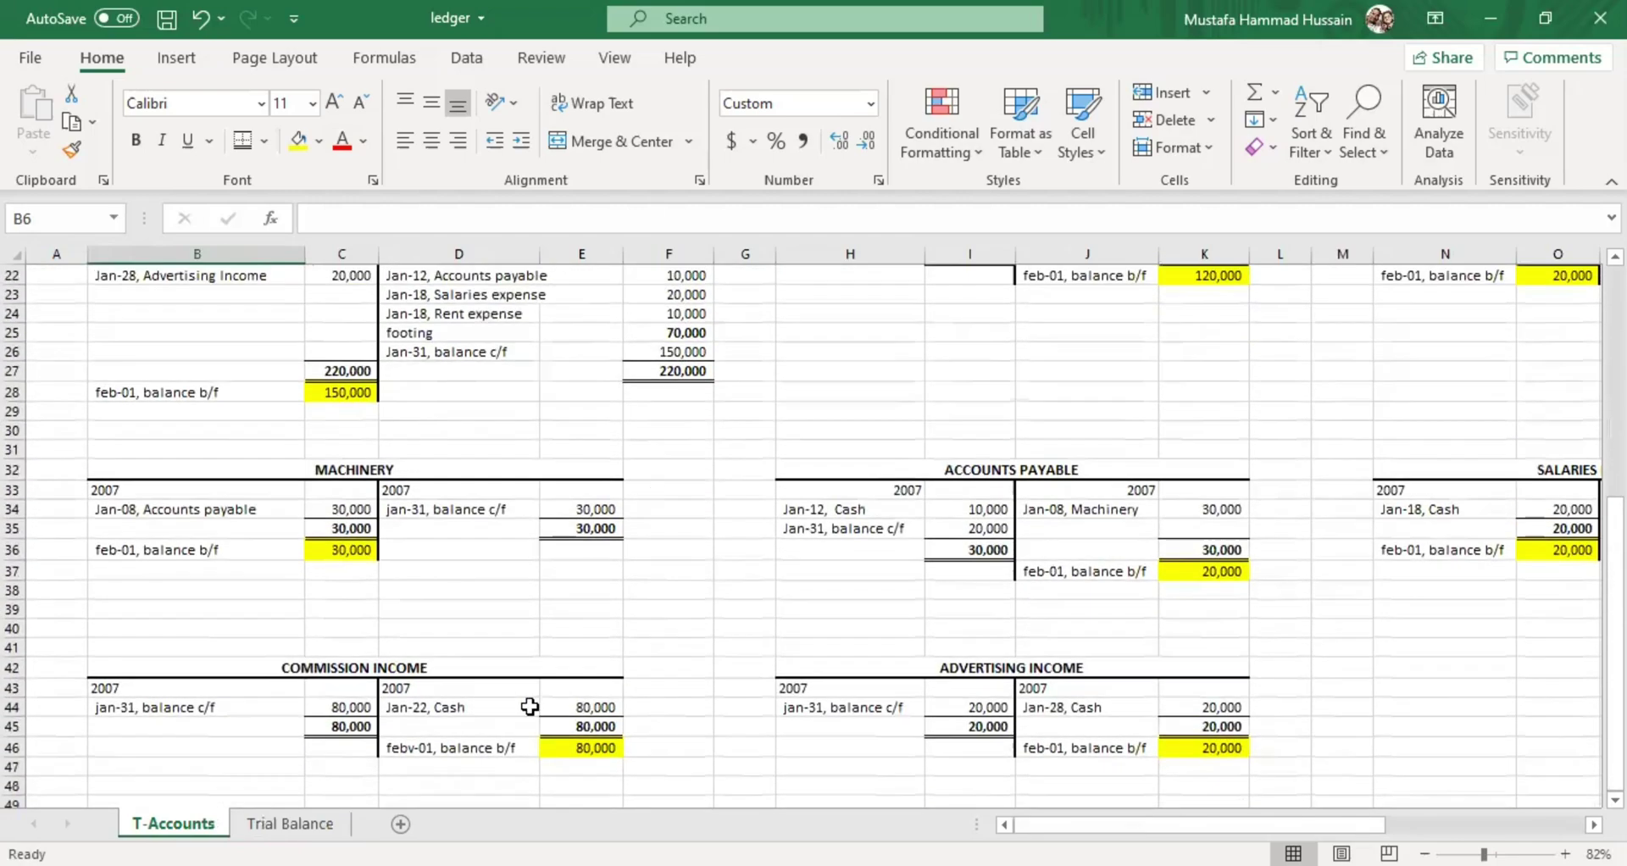
# Compare the debit total in J15 with the credit total in K15 of the trial balance
pyautogui.click(309, 824)
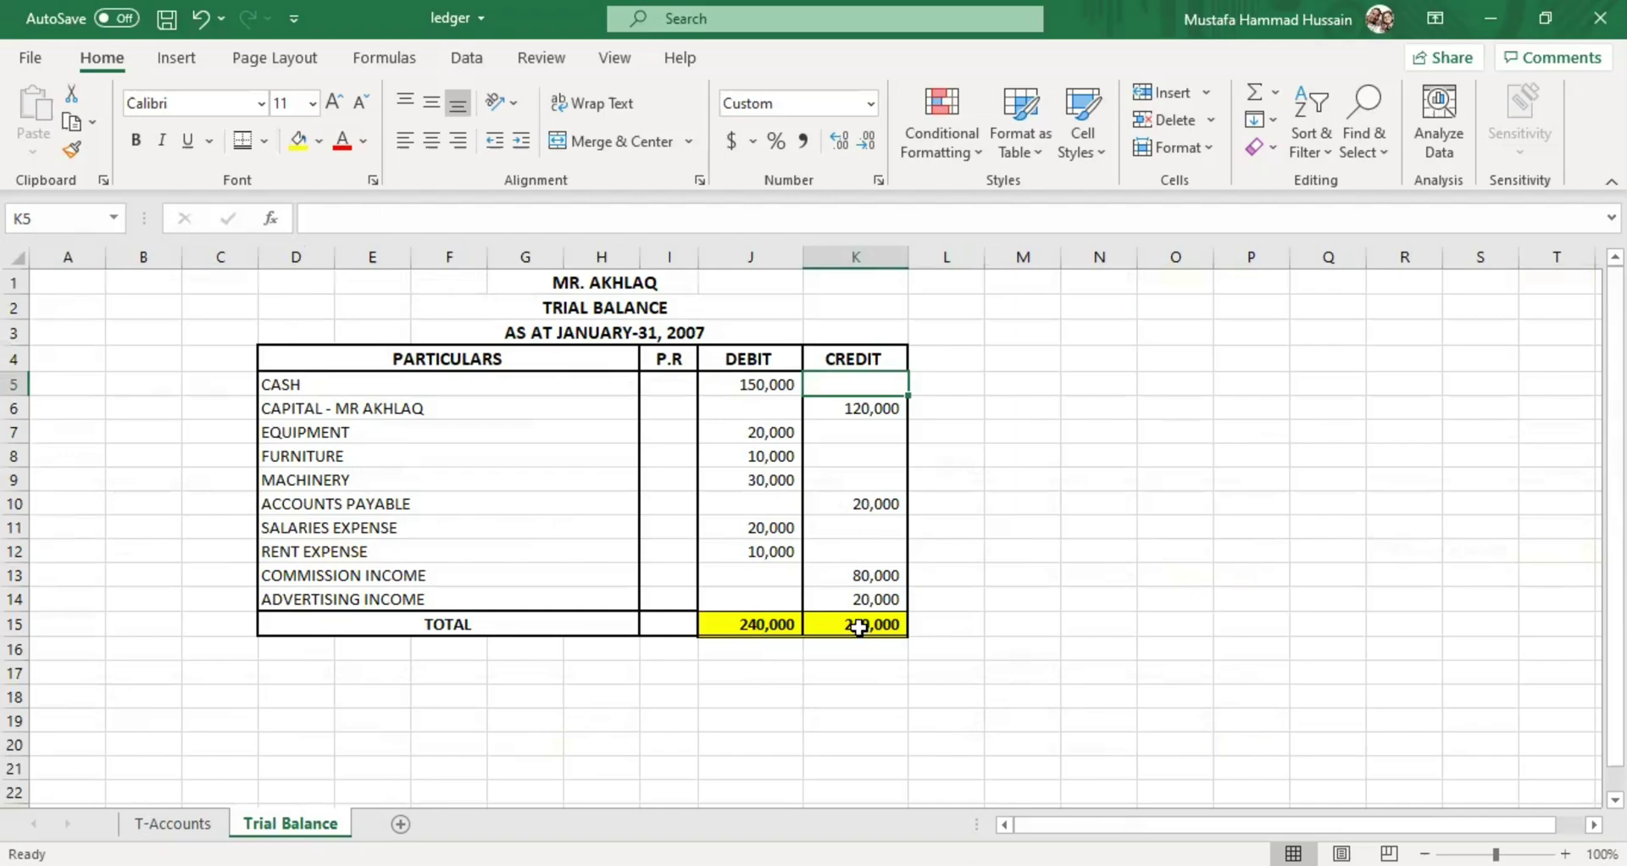
pyautogui.click(789, 629)
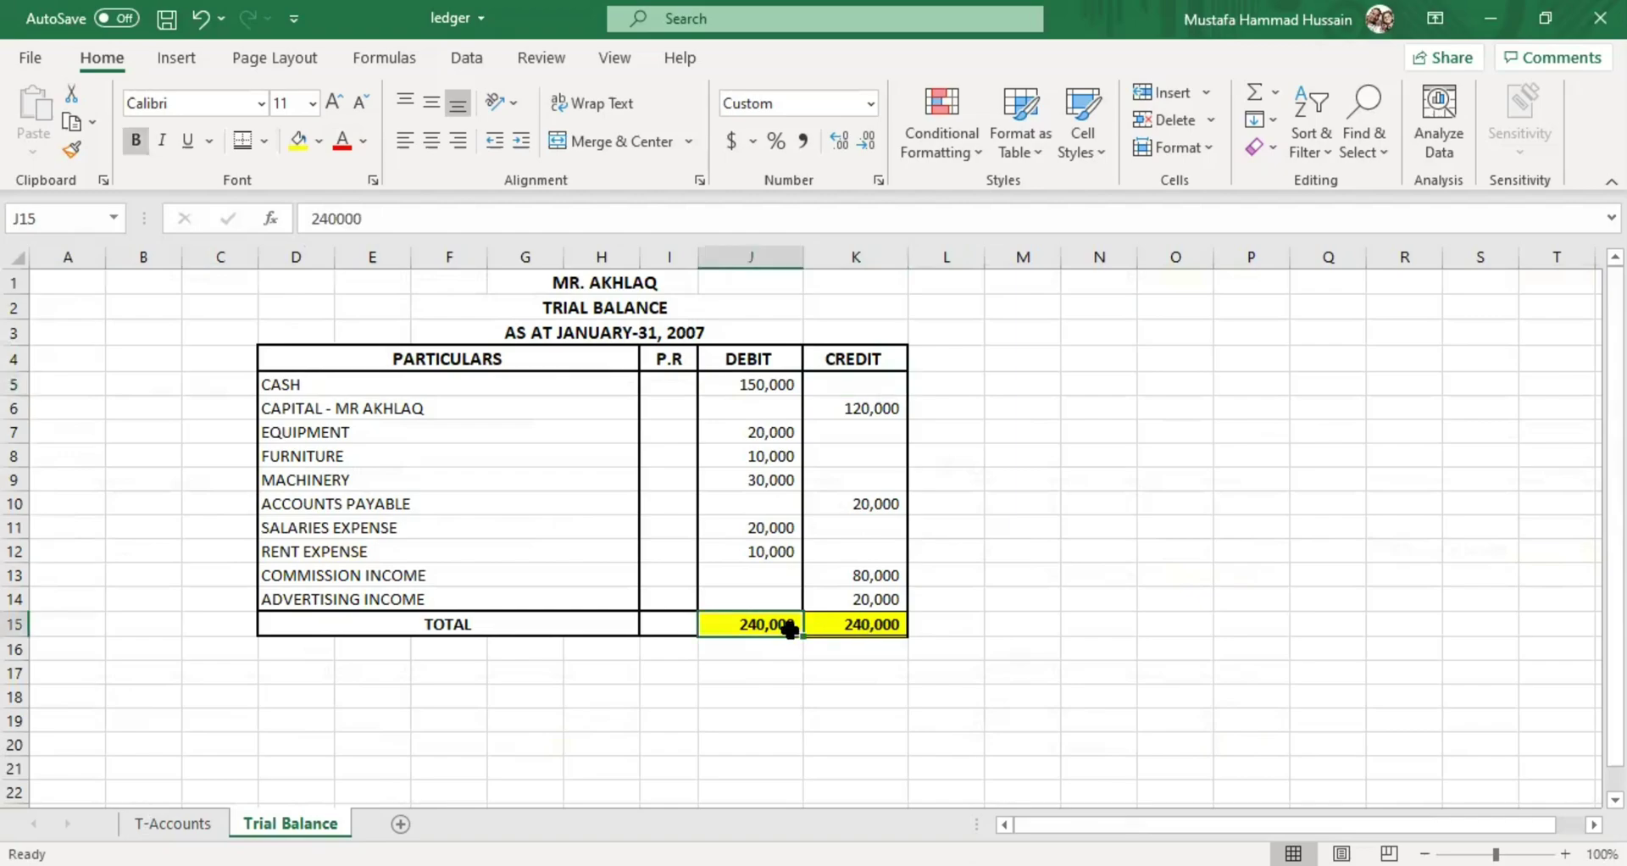
pyautogui.click(883, 623)
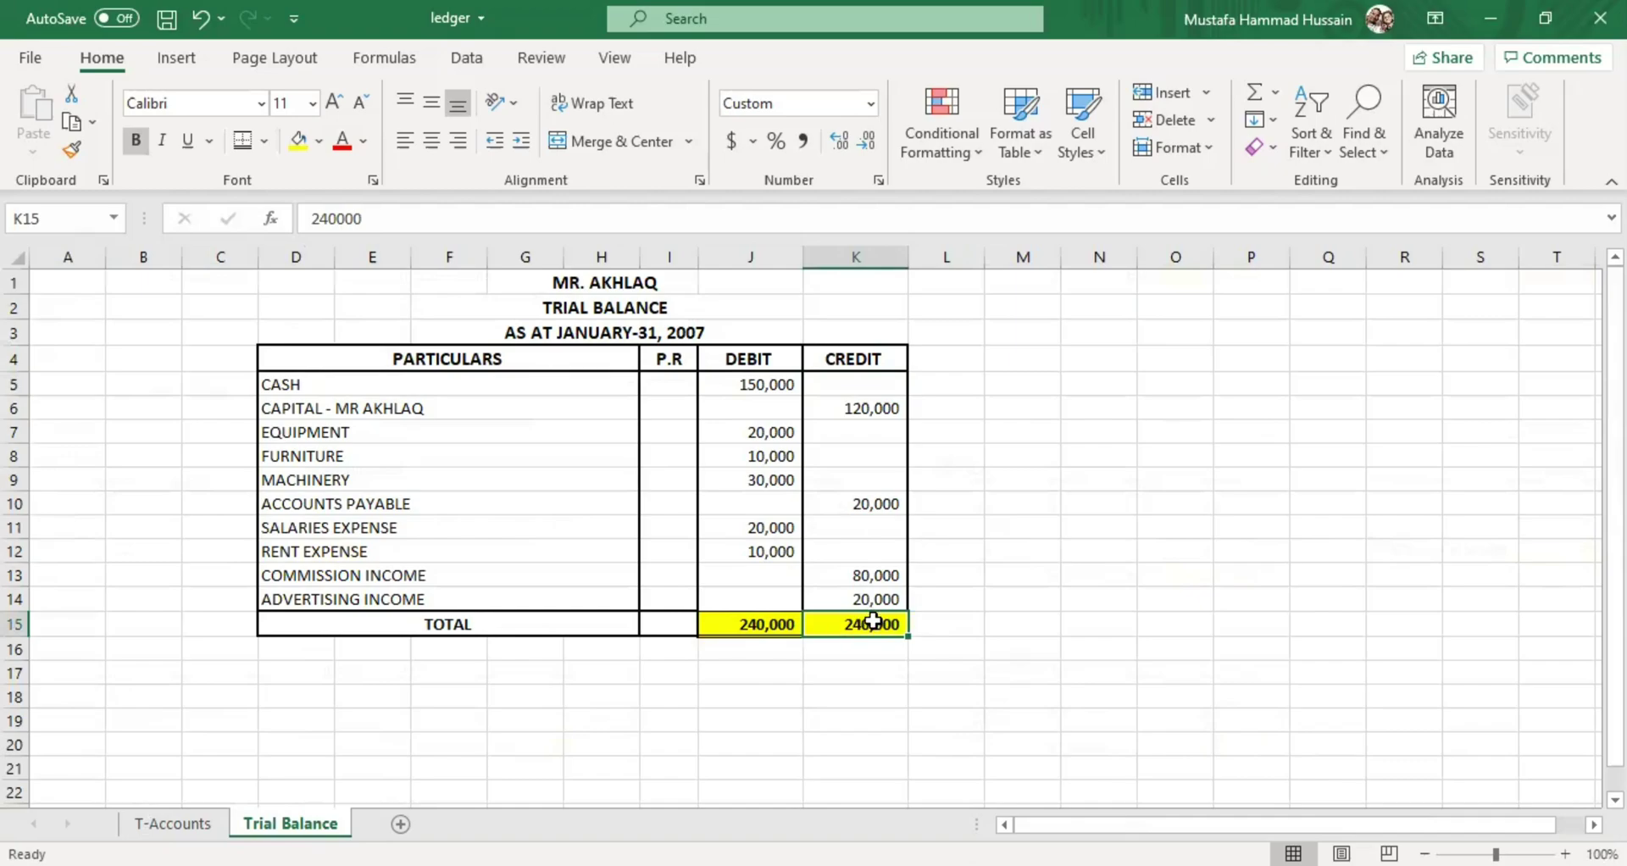
pyautogui.click(763, 624)
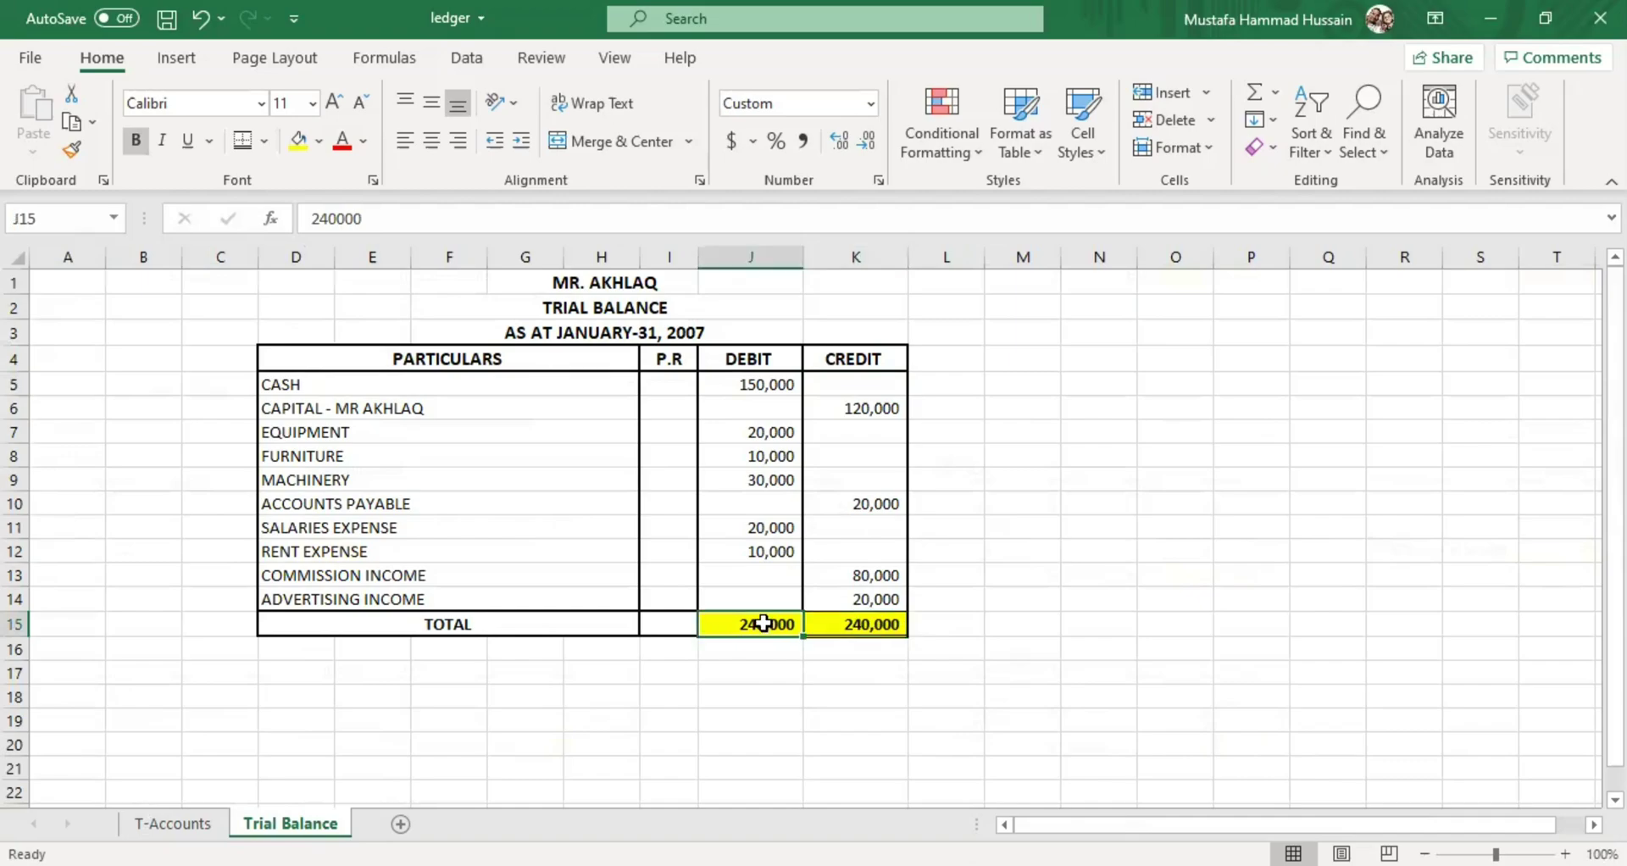
# Trace the Cash account's entries in the T-Accounts sheet back to the January transaction list
pyautogui.click(172, 826)
pyautogui.scroll(6, 301, 594)
pyautogui.scroll(-1, 301, 594)
pyautogui.scroll(-1, 300, 594)
pyautogui.scroll(-2, 301, 589)
pyautogui.click(312, 429)
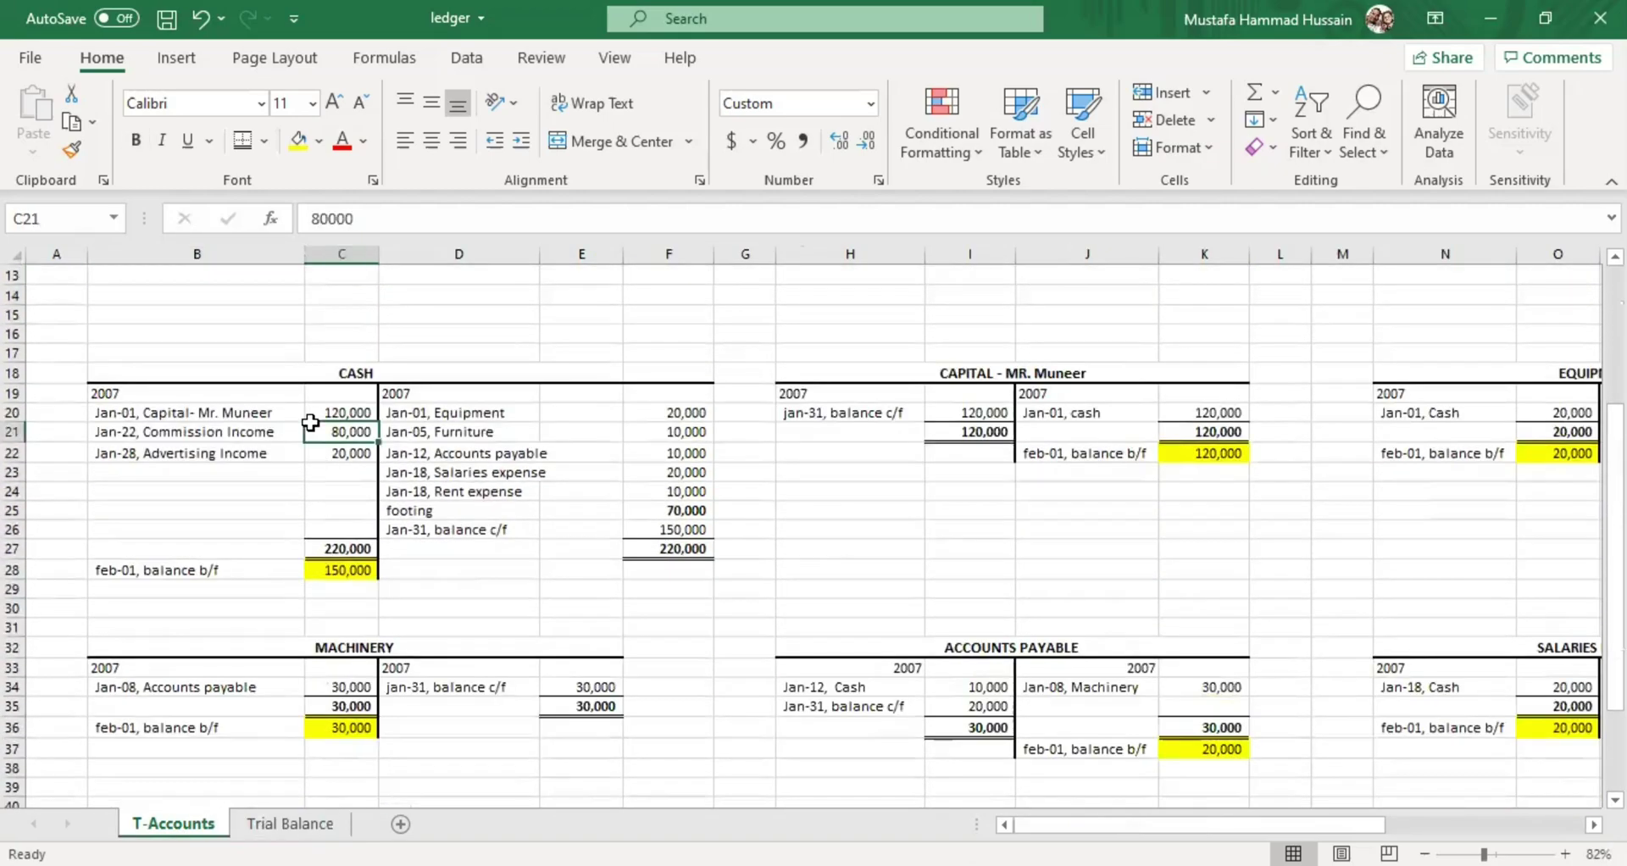
pyautogui.scroll(1, 286, 427)
pyautogui.scroll(3, 286, 427)
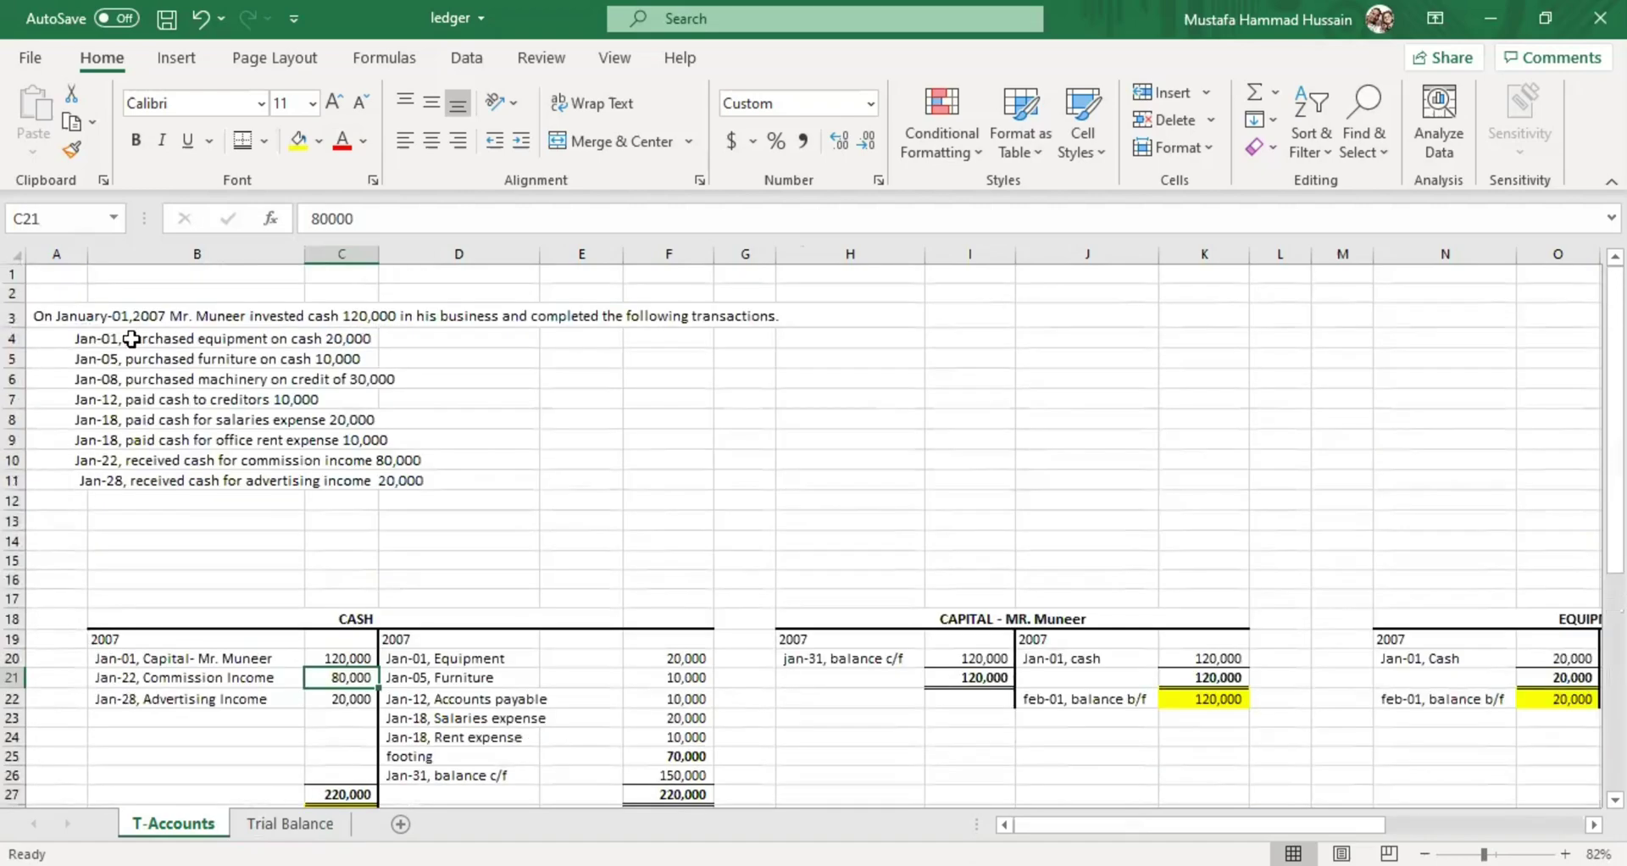
# Review the January 2007 transactions in rows 3 to 11 alongside the T-accounts posted from them
pyautogui.moveTo(47, 322); pyautogui.dragTo(751, 475)
pyautogui.click(727, 517)
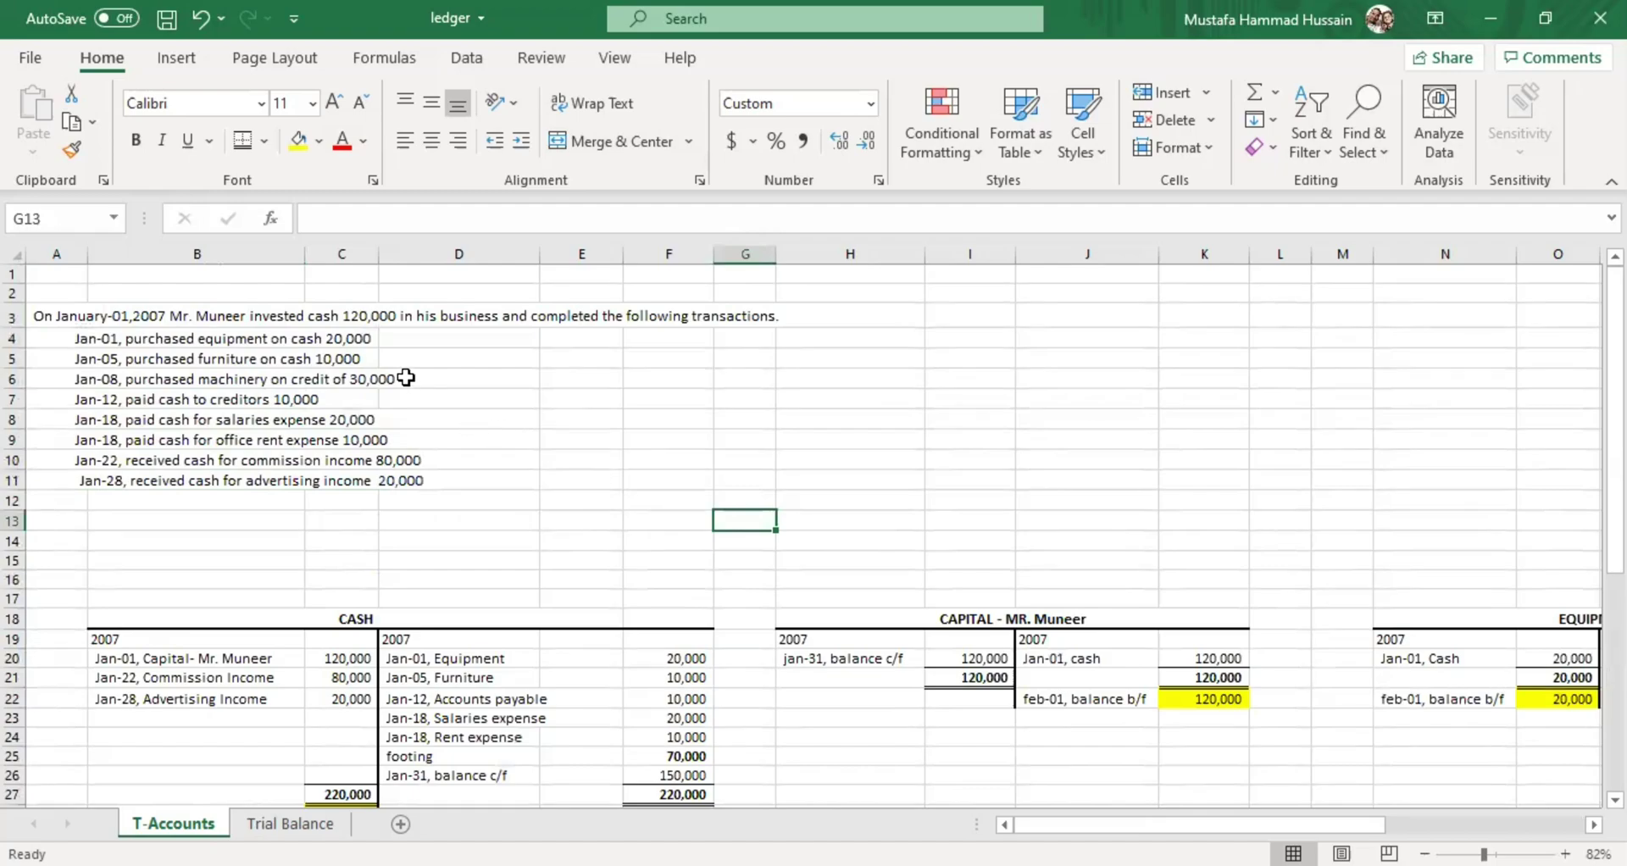
pyautogui.scroll(-4, 558, 572)
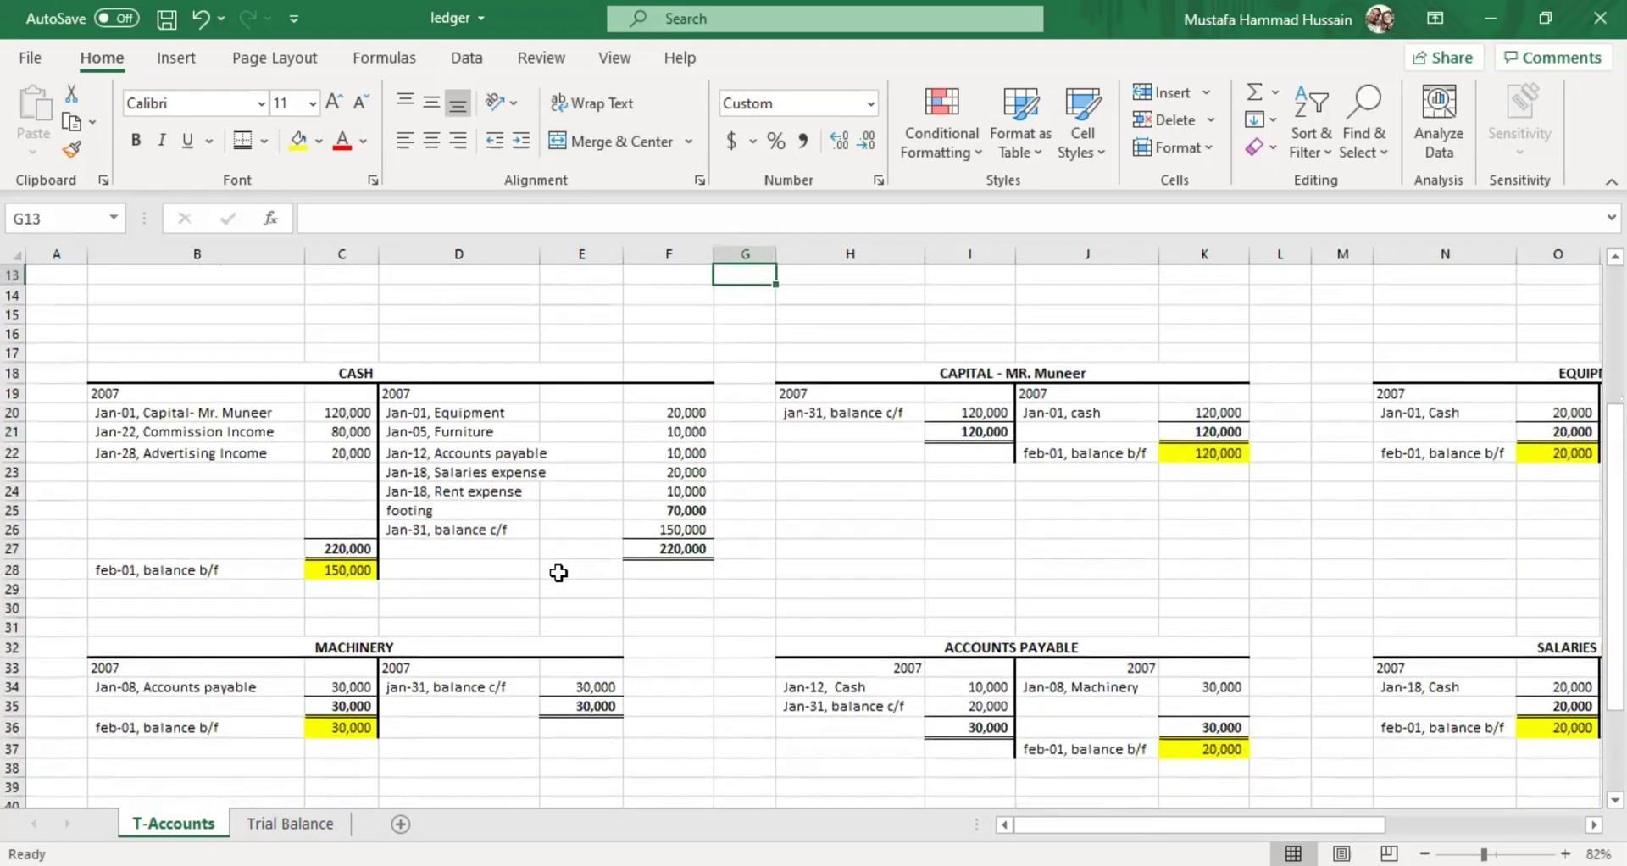
pyautogui.scroll(4, 558, 572)
pyautogui.moveTo(46, 313); pyautogui.dragTo(756, 480)
pyautogui.click(463, 399)
pyautogui.click(126, 316)
pyautogui.moveTo(183, 341); pyautogui.dragTo(762, 482)
pyautogui.click(433, 544)
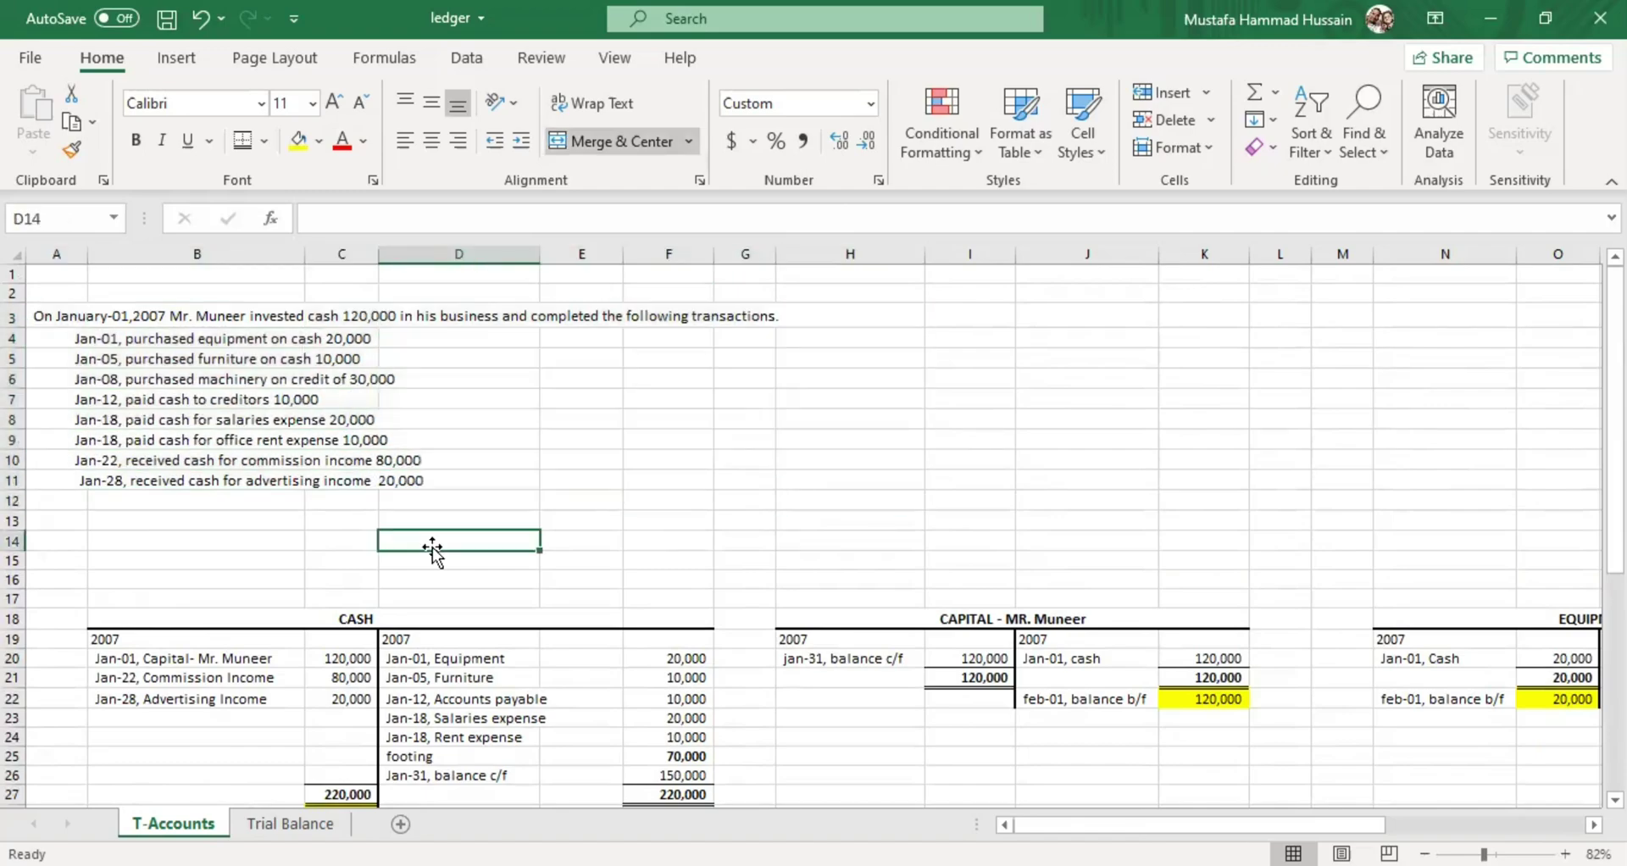
pyautogui.click(219, 322)
pyautogui.click(521, 704)
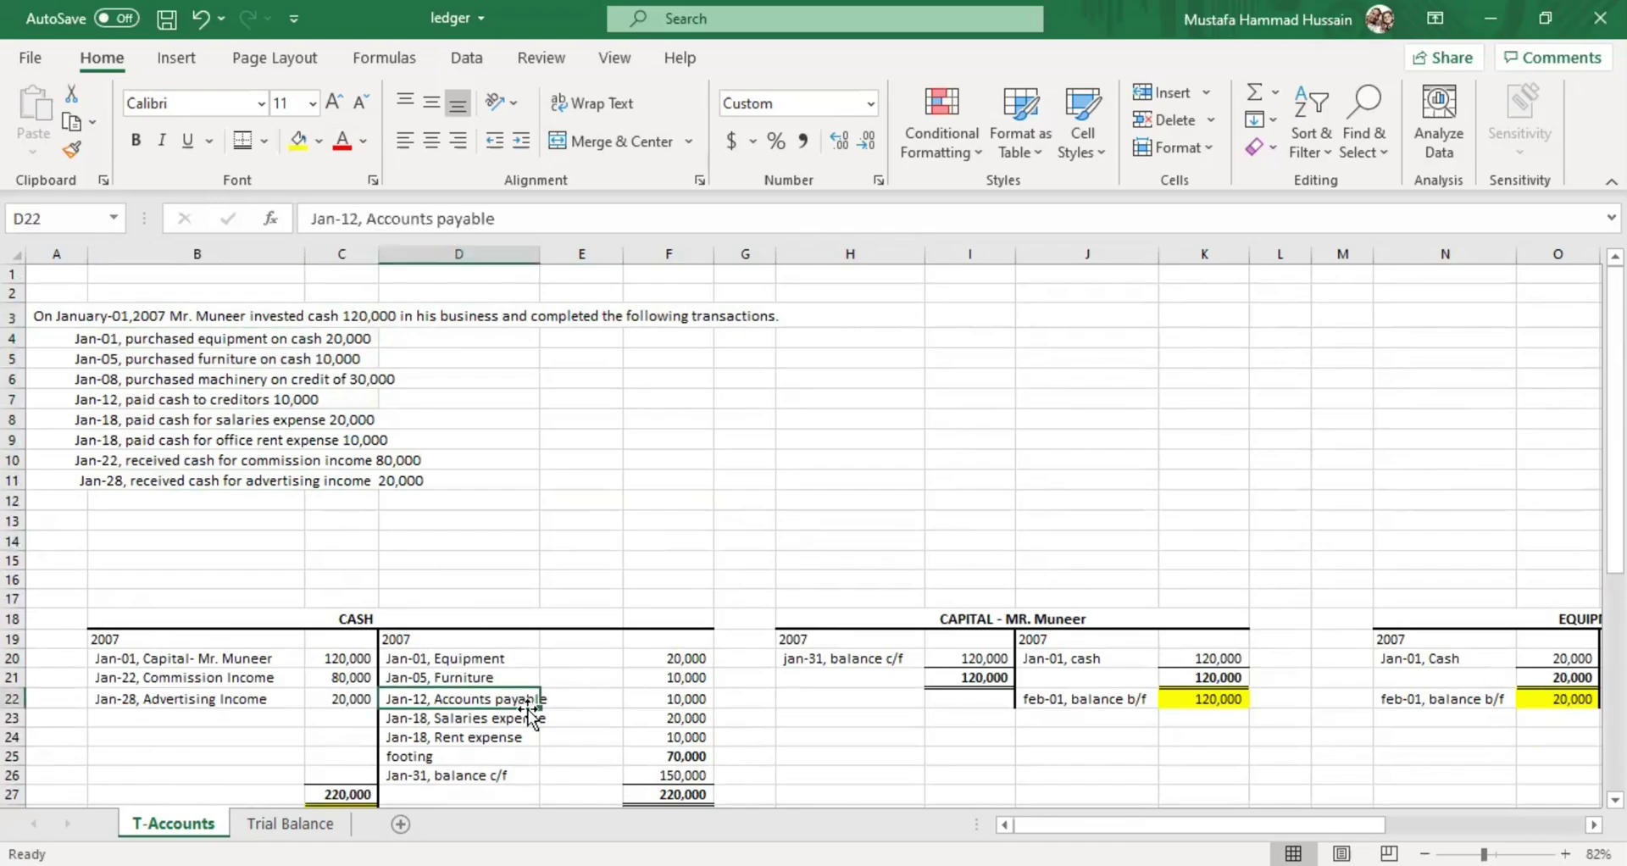
# Go through the trial balance's debit entries from Cash in J5 to Rent Expense in J12
pyautogui.click(290, 822)
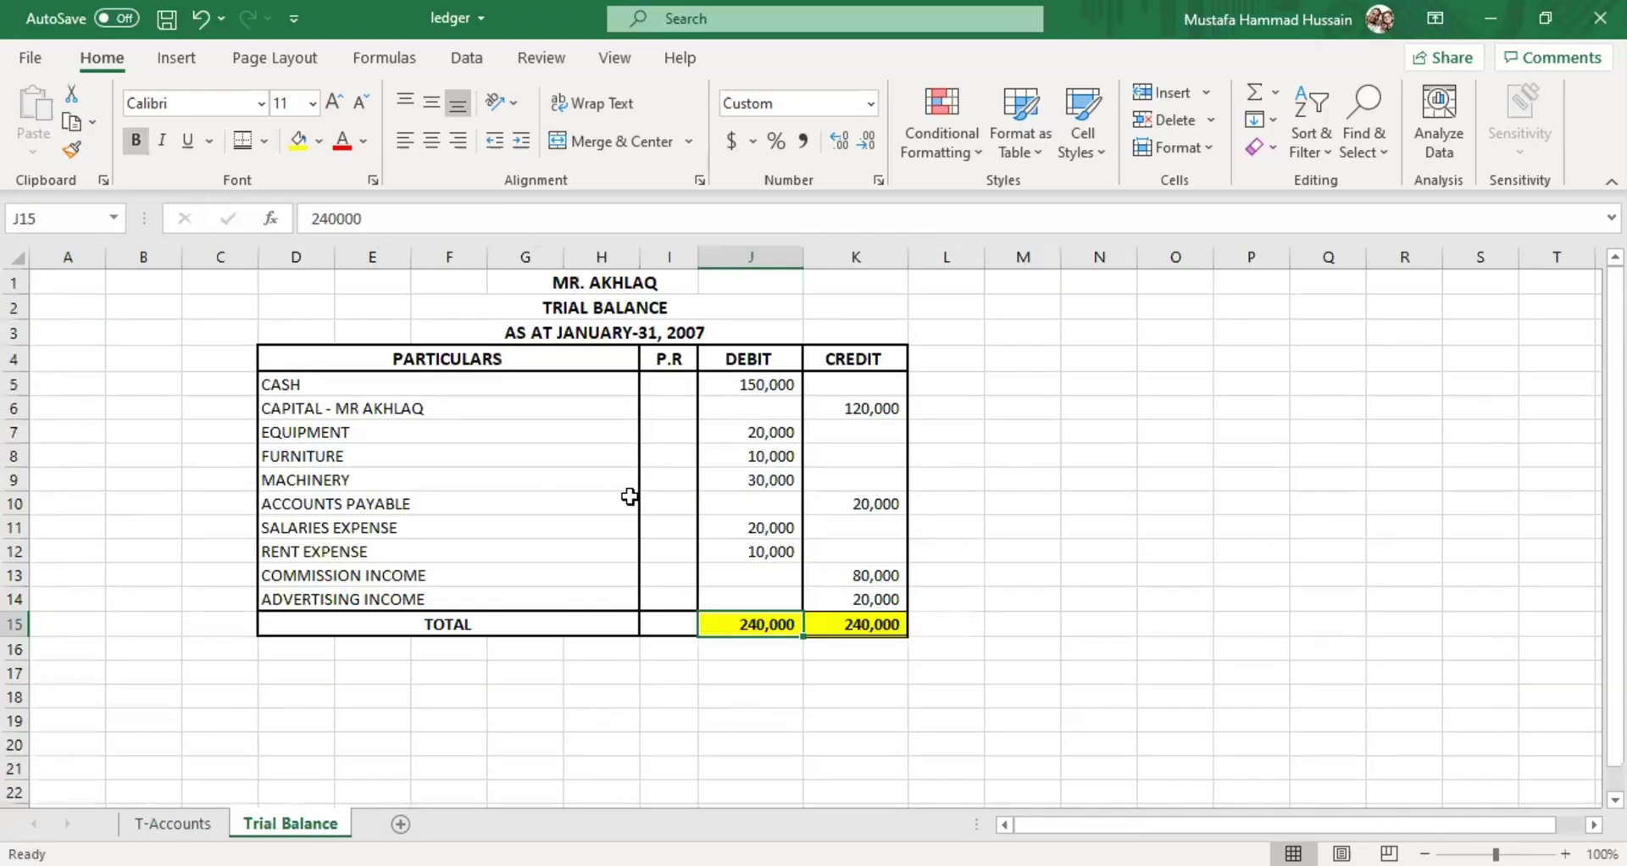
pyautogui.click(773, 381)
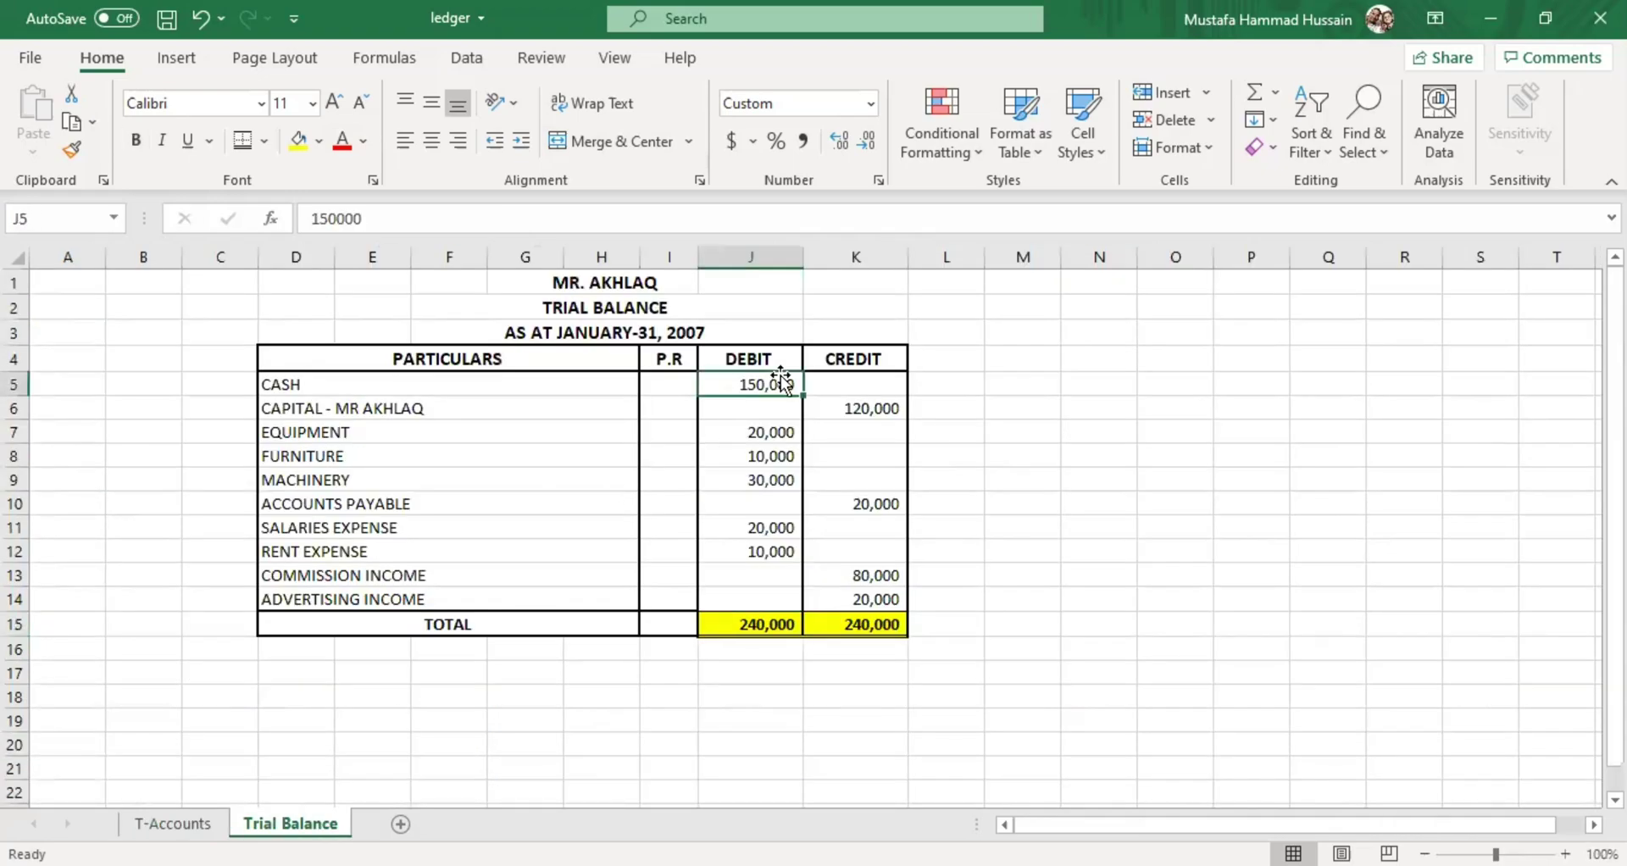
pyautogui.click(773, 408)
pyautogui.click(773, 434)
pyautogui.click(780, 455)
pyautogui.click(778, 480)
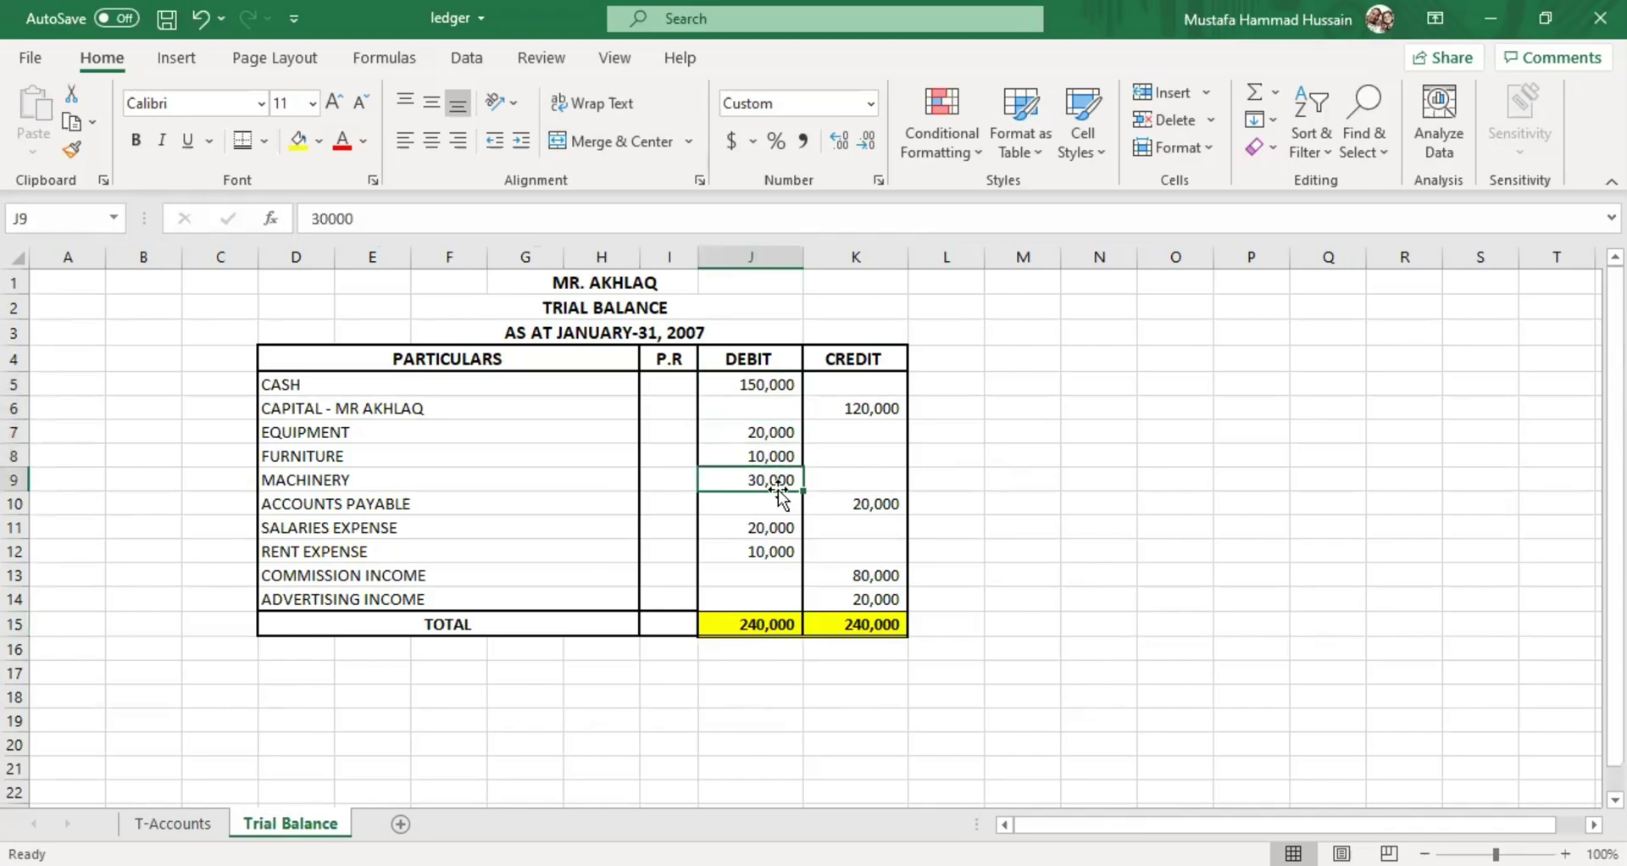
pyautogui.click(767, 525)
pyautogui.click(764, 549)
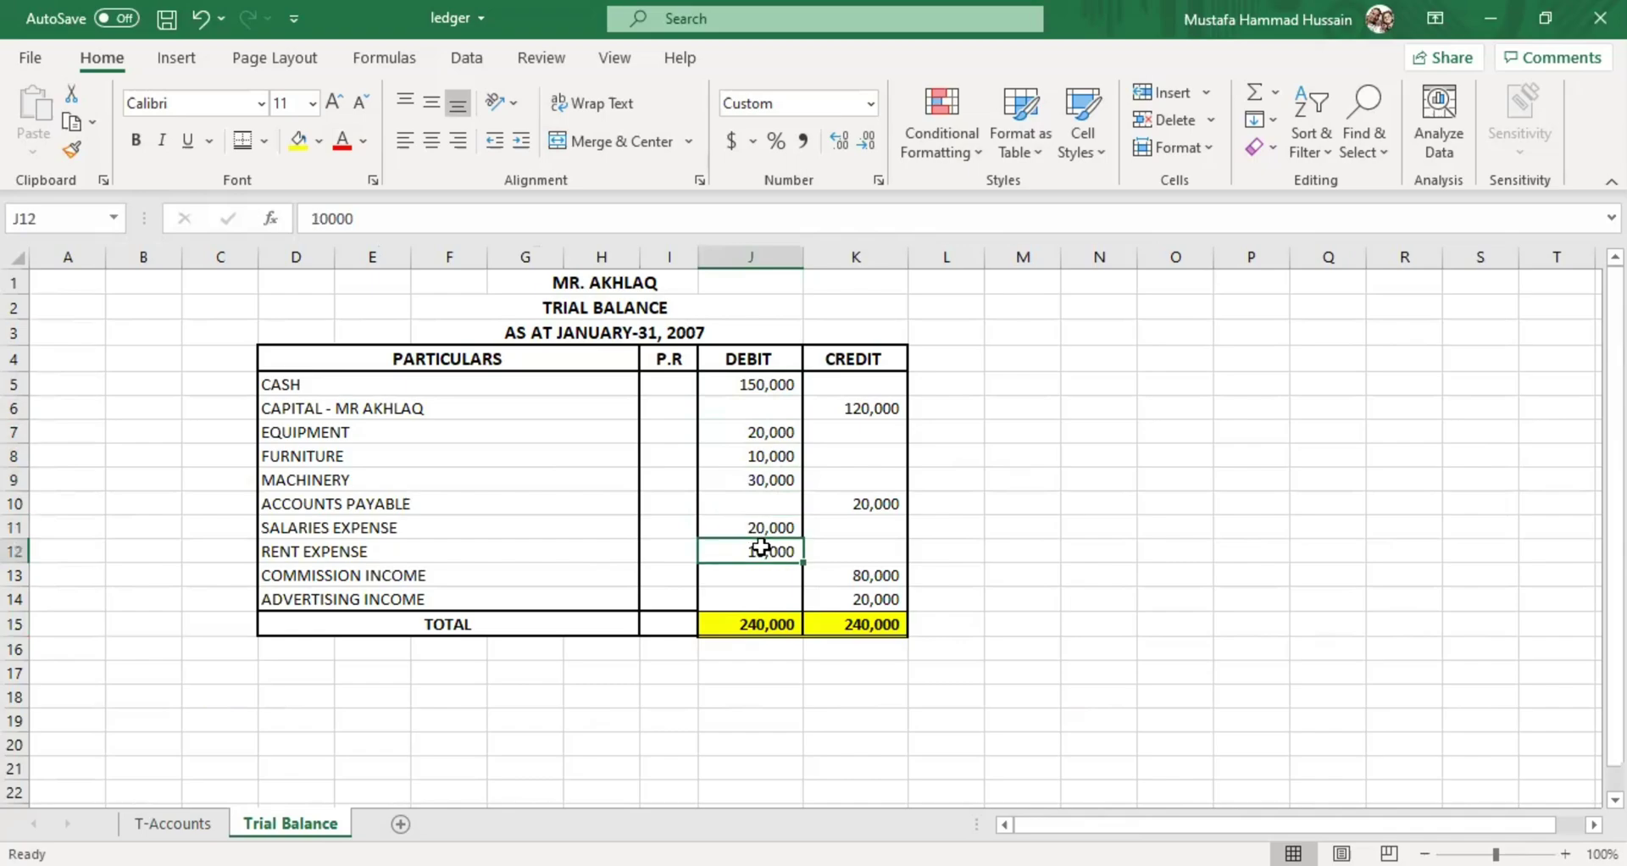
# Go through the trial balance's credit entries for capital, accounts payable, commission income and advertising income
pyautogui.click(871, 408)
pyautogui.click(860, 593)
pyautogui.click(851, 413)
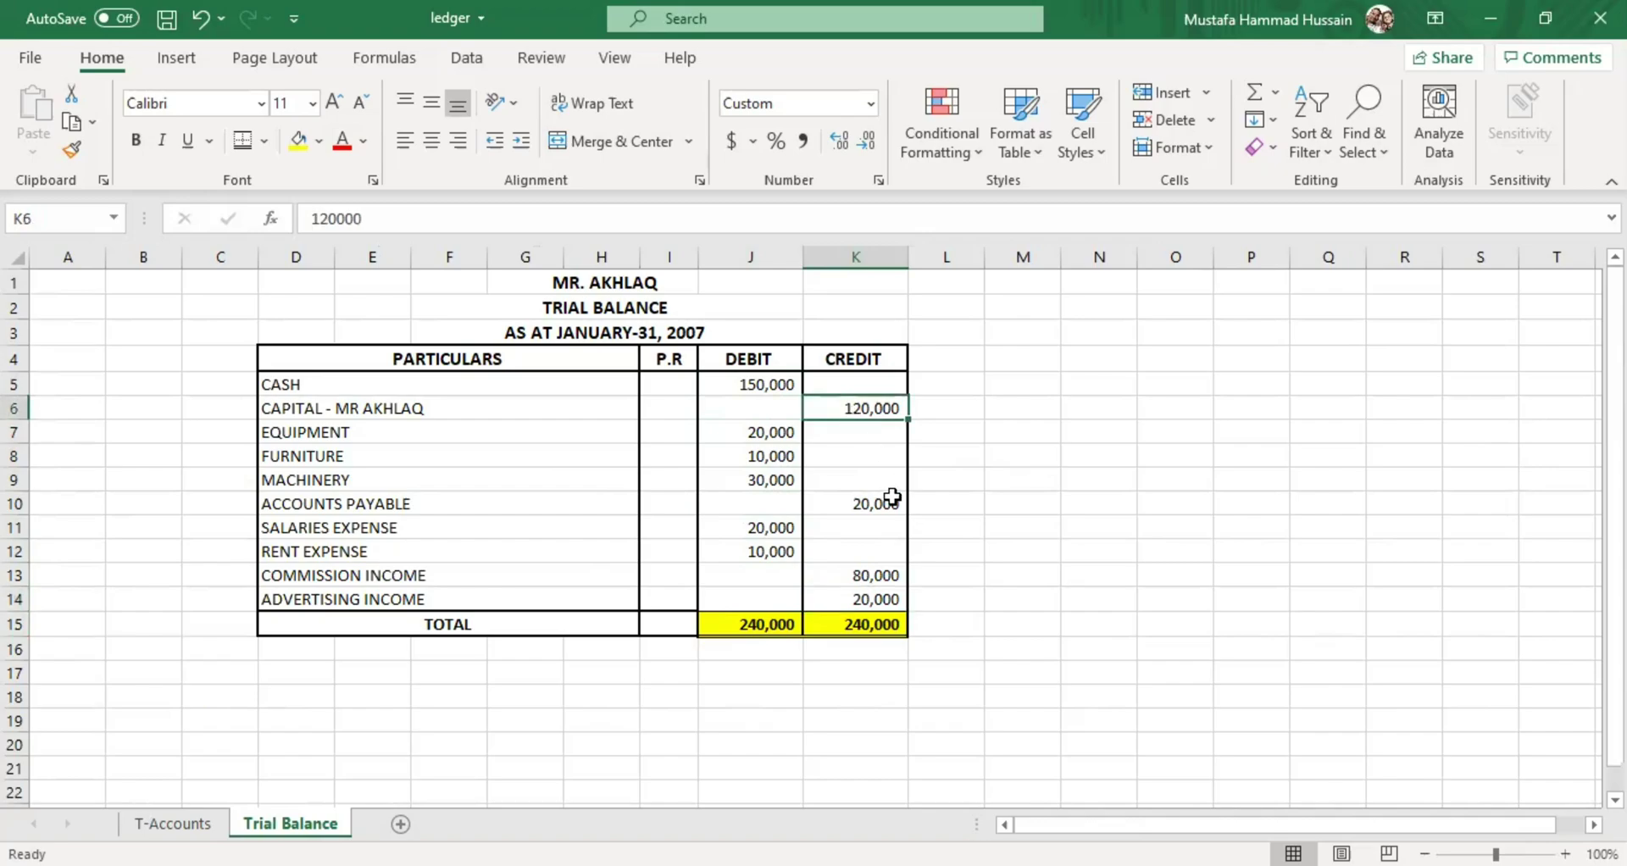
pyautogui.click(875, 576)
pyautogui.click(868, 413)
pyautogui.click(865, 510)
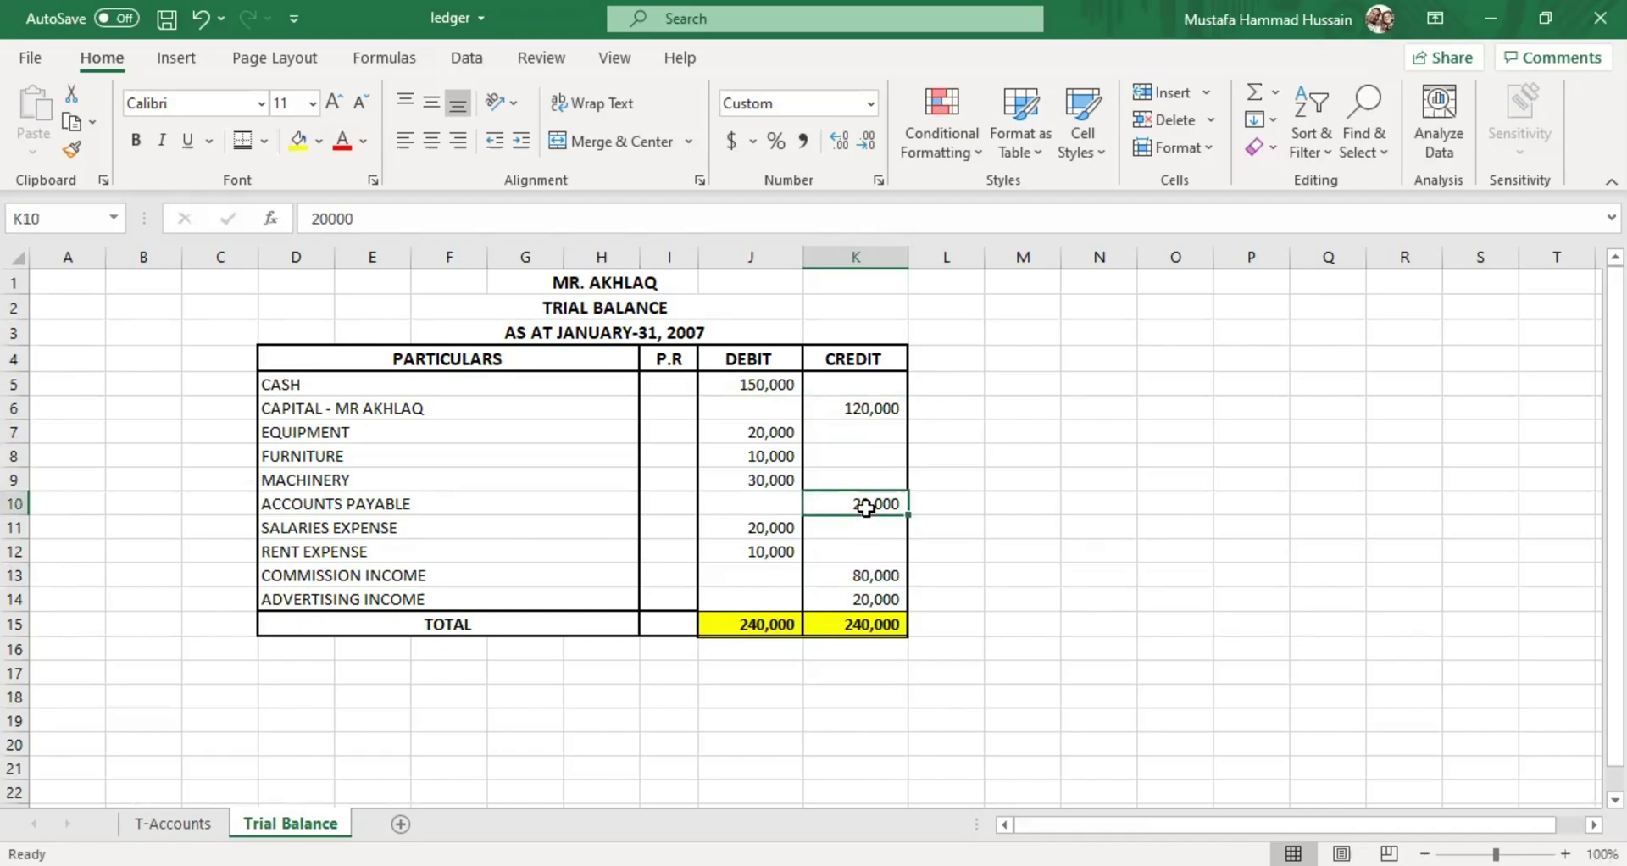
# Check that the DEBIT and CREDIT column totals in row 15 of the trial balance agree
pyautogui.click(722, 619)
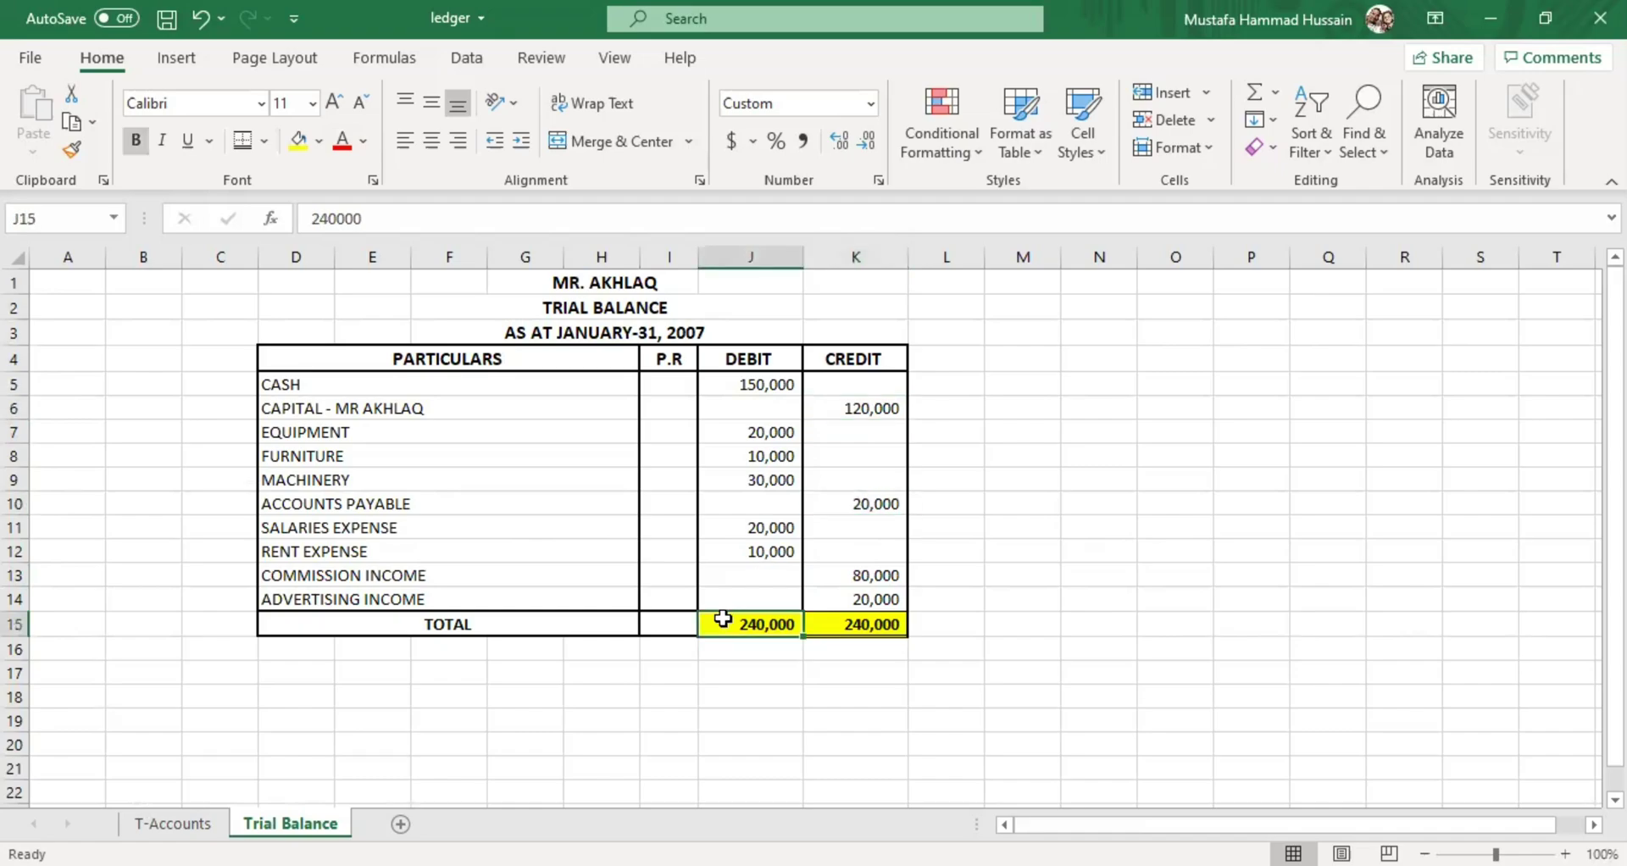
pyautogui.click(753, 362)
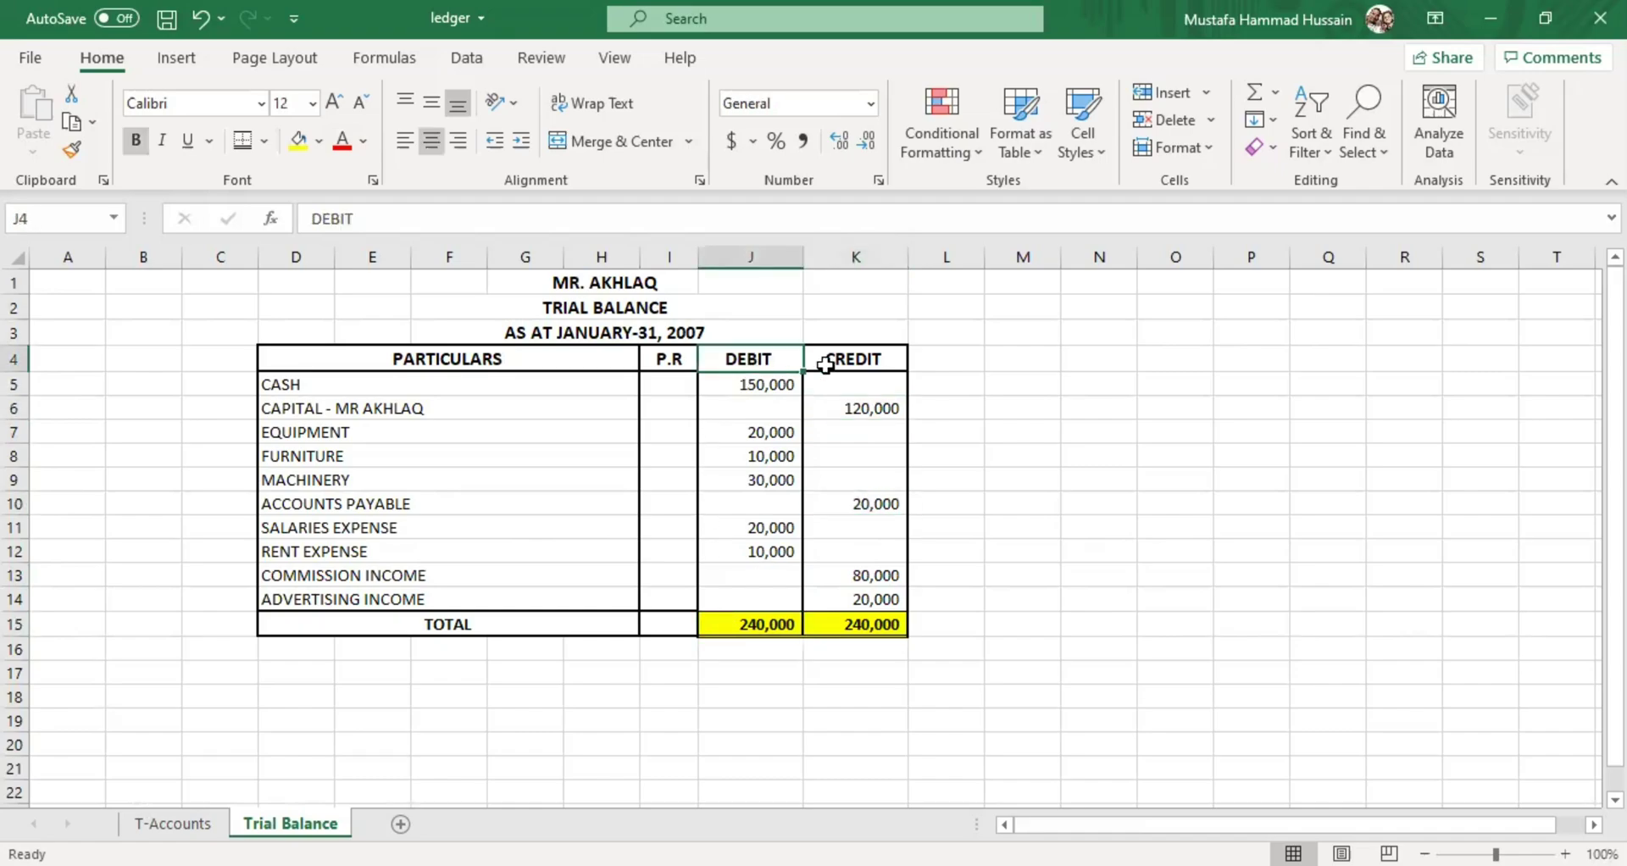
pyautogui.click(853, 627)
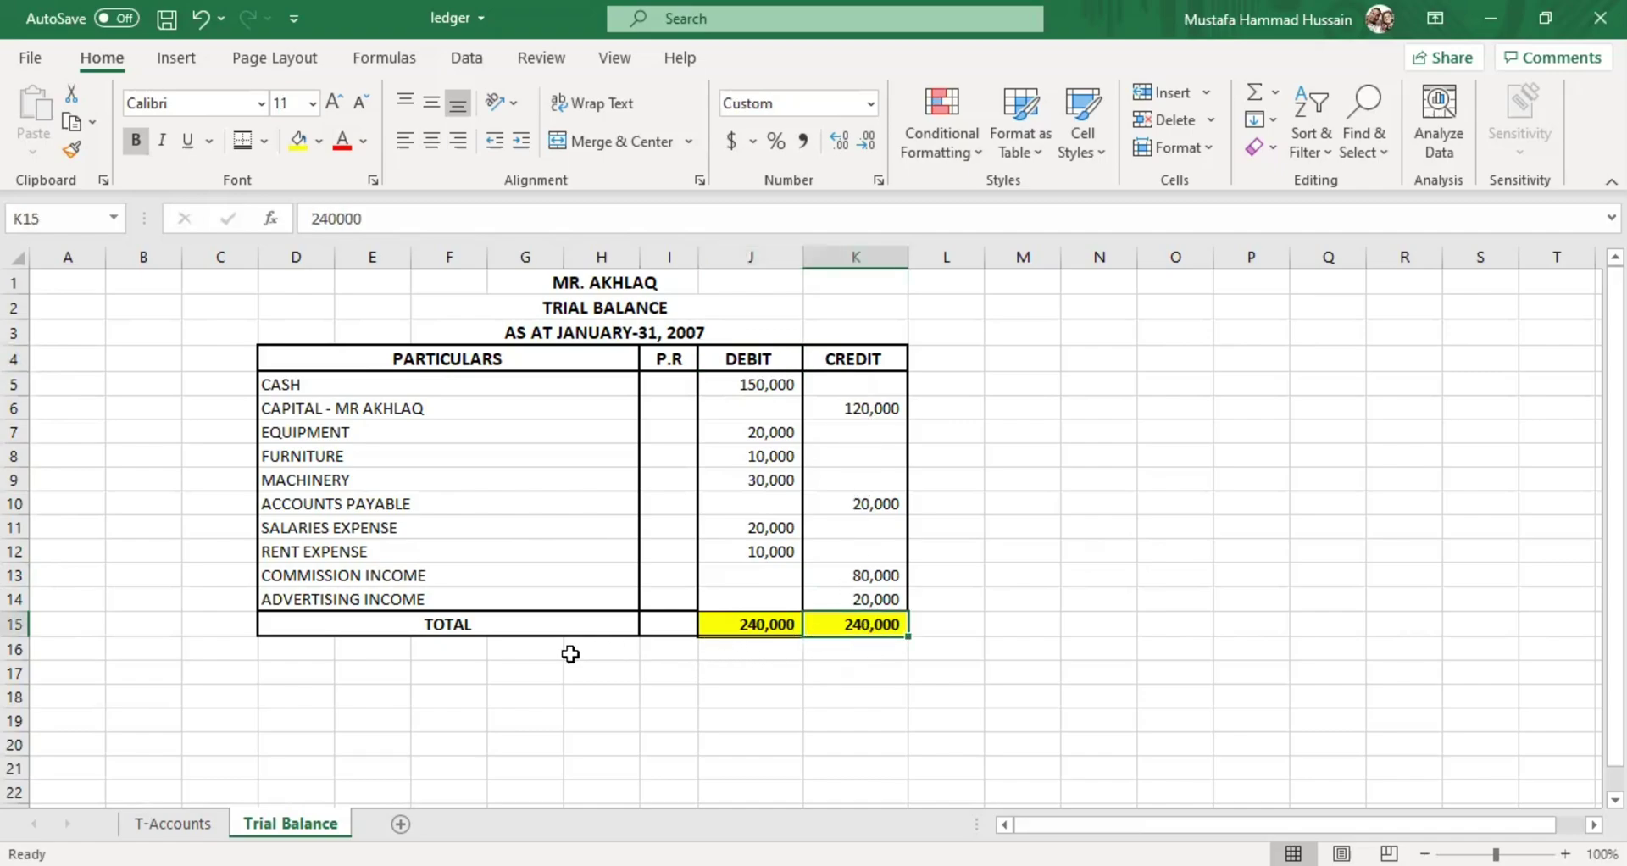
pyautogui.click(556, 302)
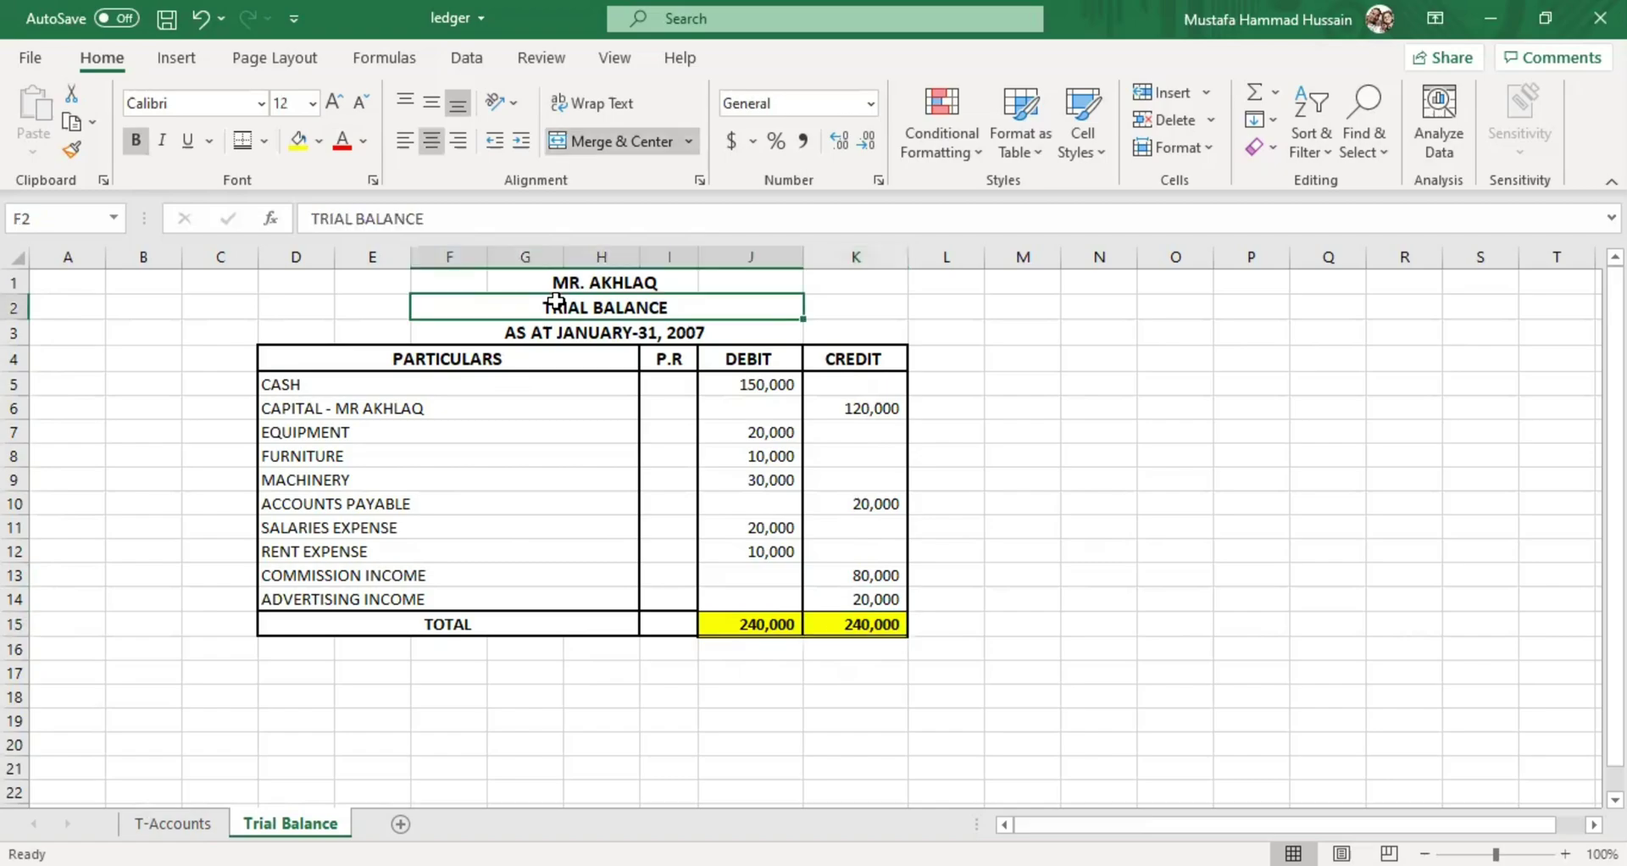
# Look over the balanced T-accounts from Cash down to Commission Income and Advertising Income
pyautogui.click(207, 822)
pyautogui.scroll(-4, 517, 619)
pyautogui.scroll(-6, 516, 618)
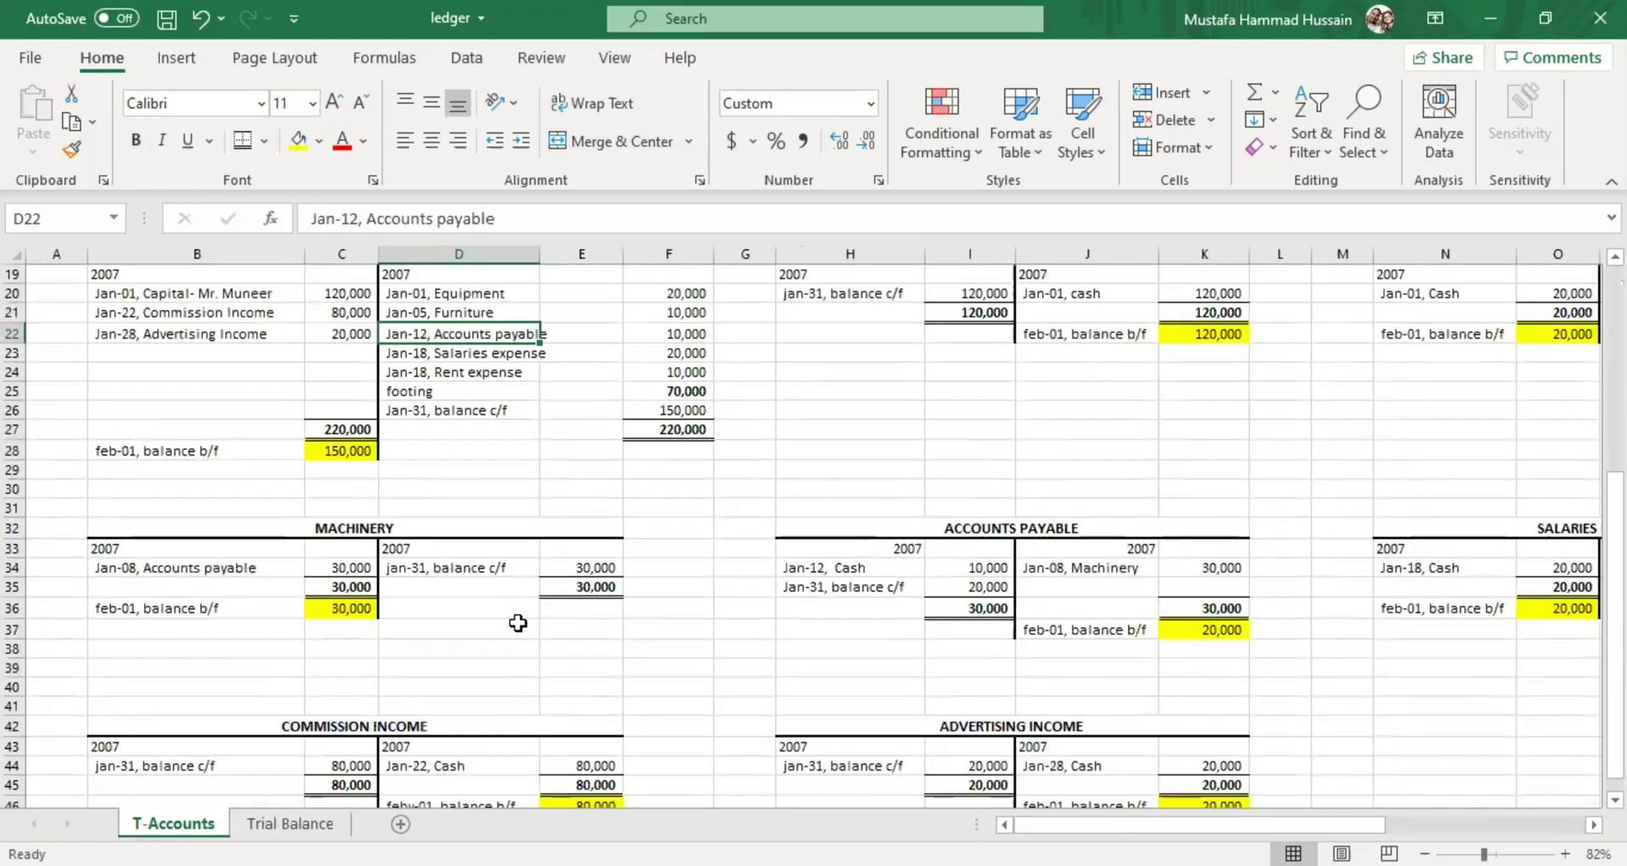
# Return to the trial balance and compare its totals in J15 and K15 once more
pyautogui.click(324, 813)
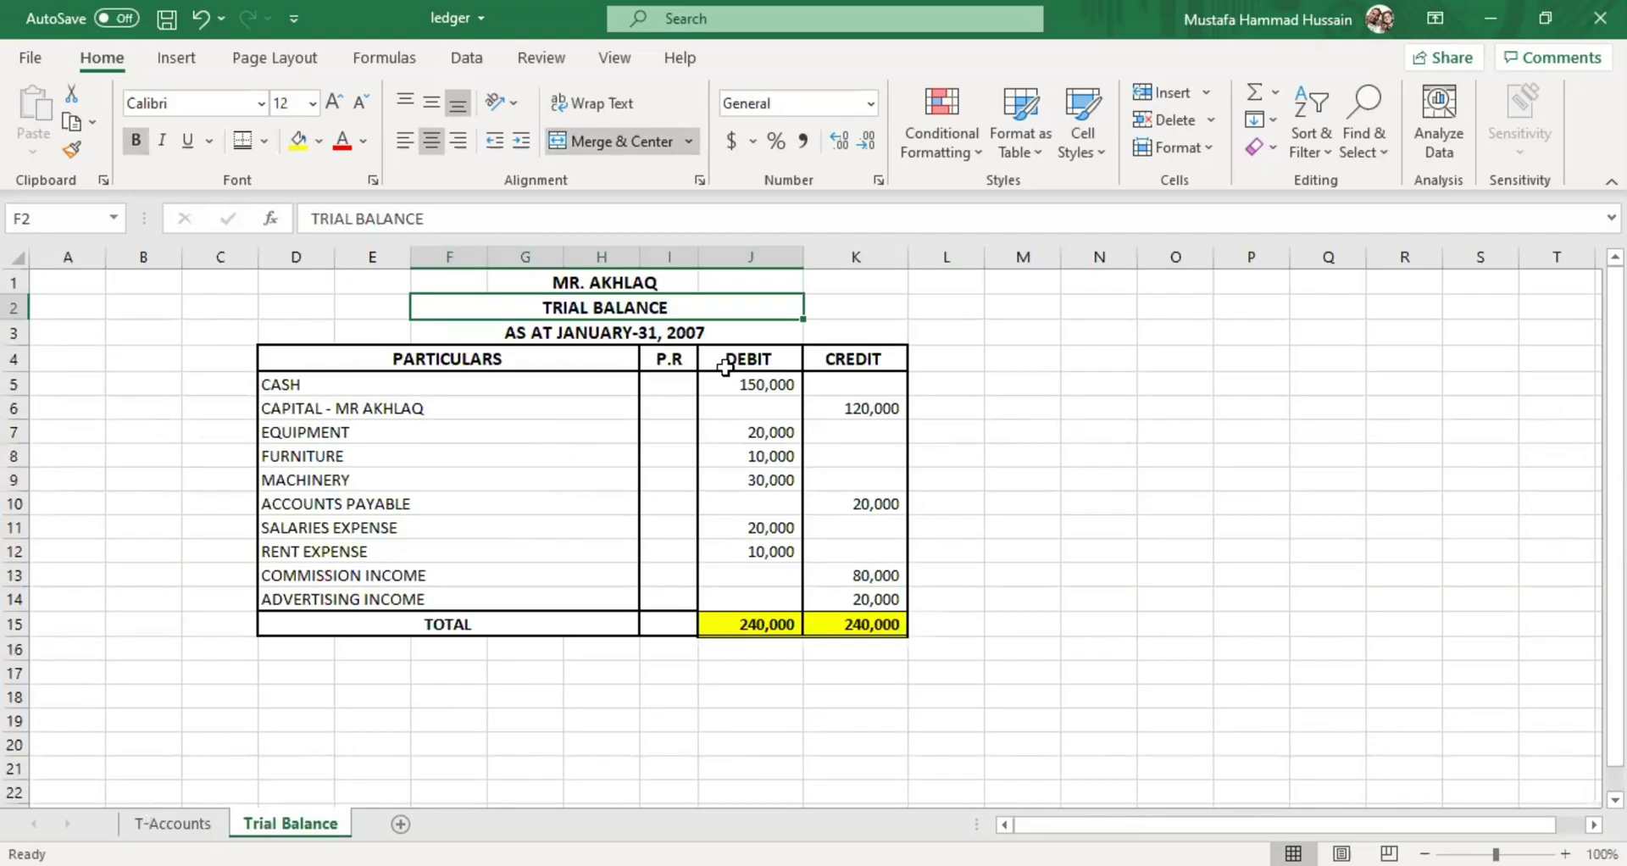
pyautogui.click(742, 645)
pyautogui.click(867, 621)
pyautogui.click(762, 622)
pyautogui.click(859, 624)
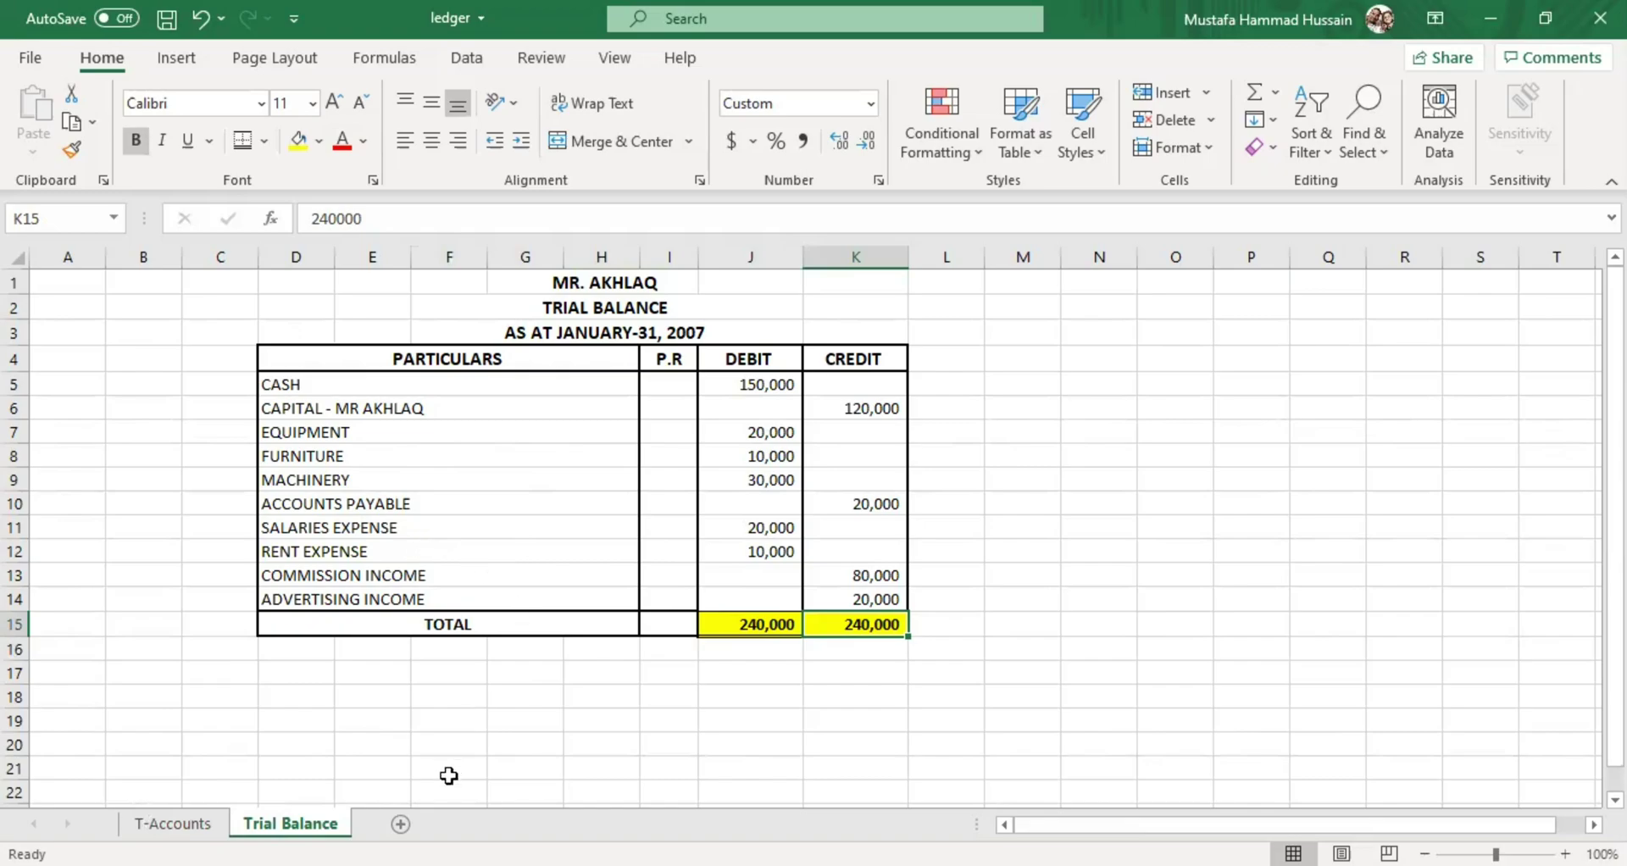
# Look from the T-accounts to the trial balance and back to the Cash and Capital T-accounts
pyautogui.click(191, 818)
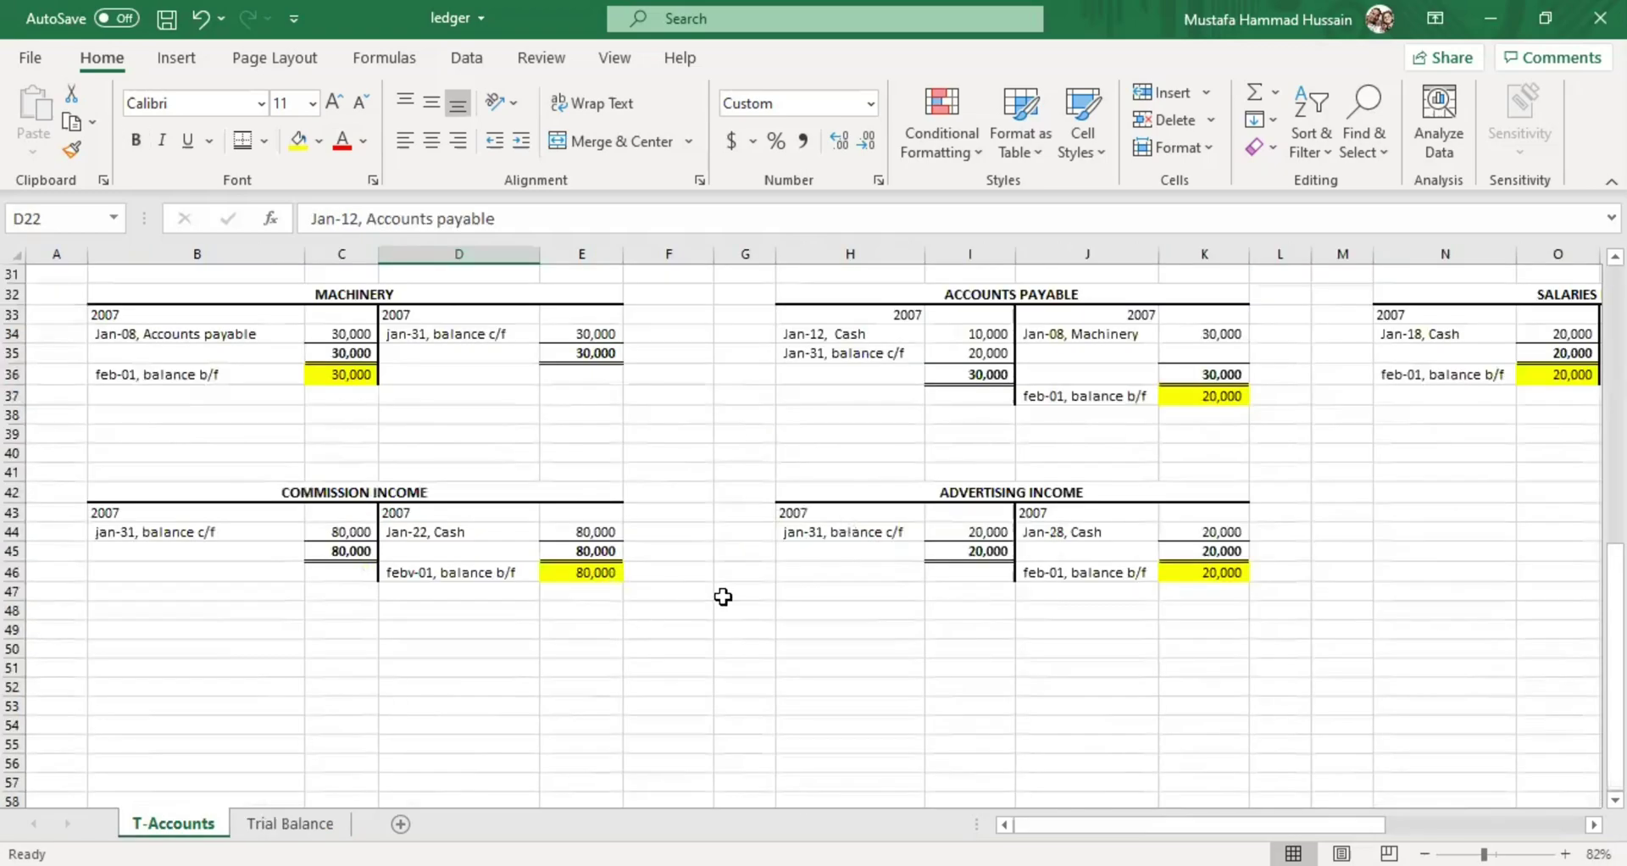
pyautogui.click(290, 823)
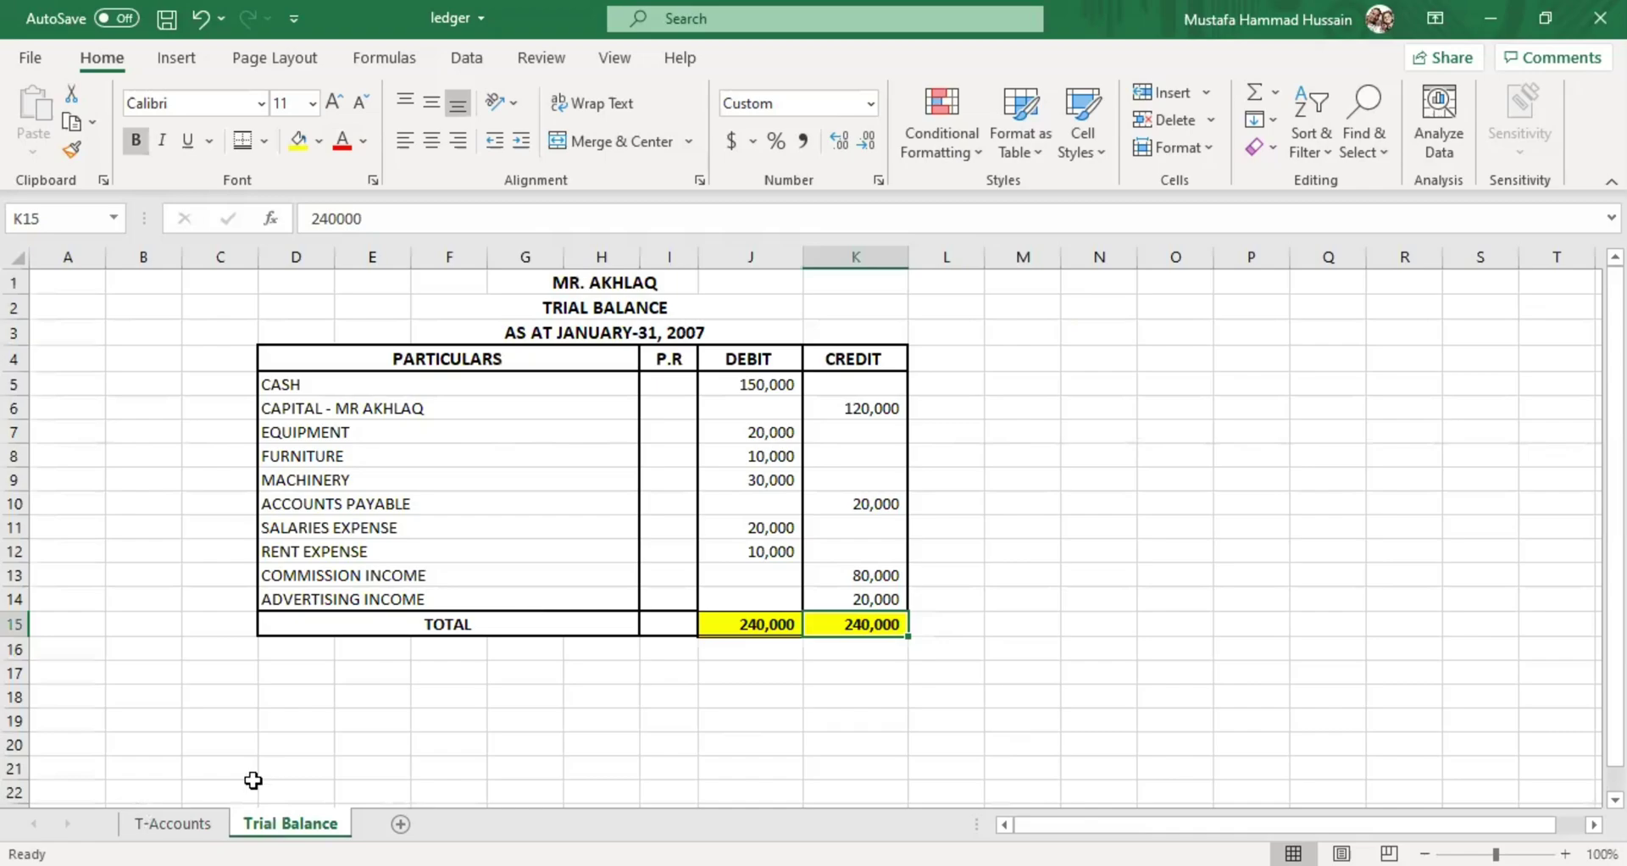
pyautogui.scroll(10, 420, 632)
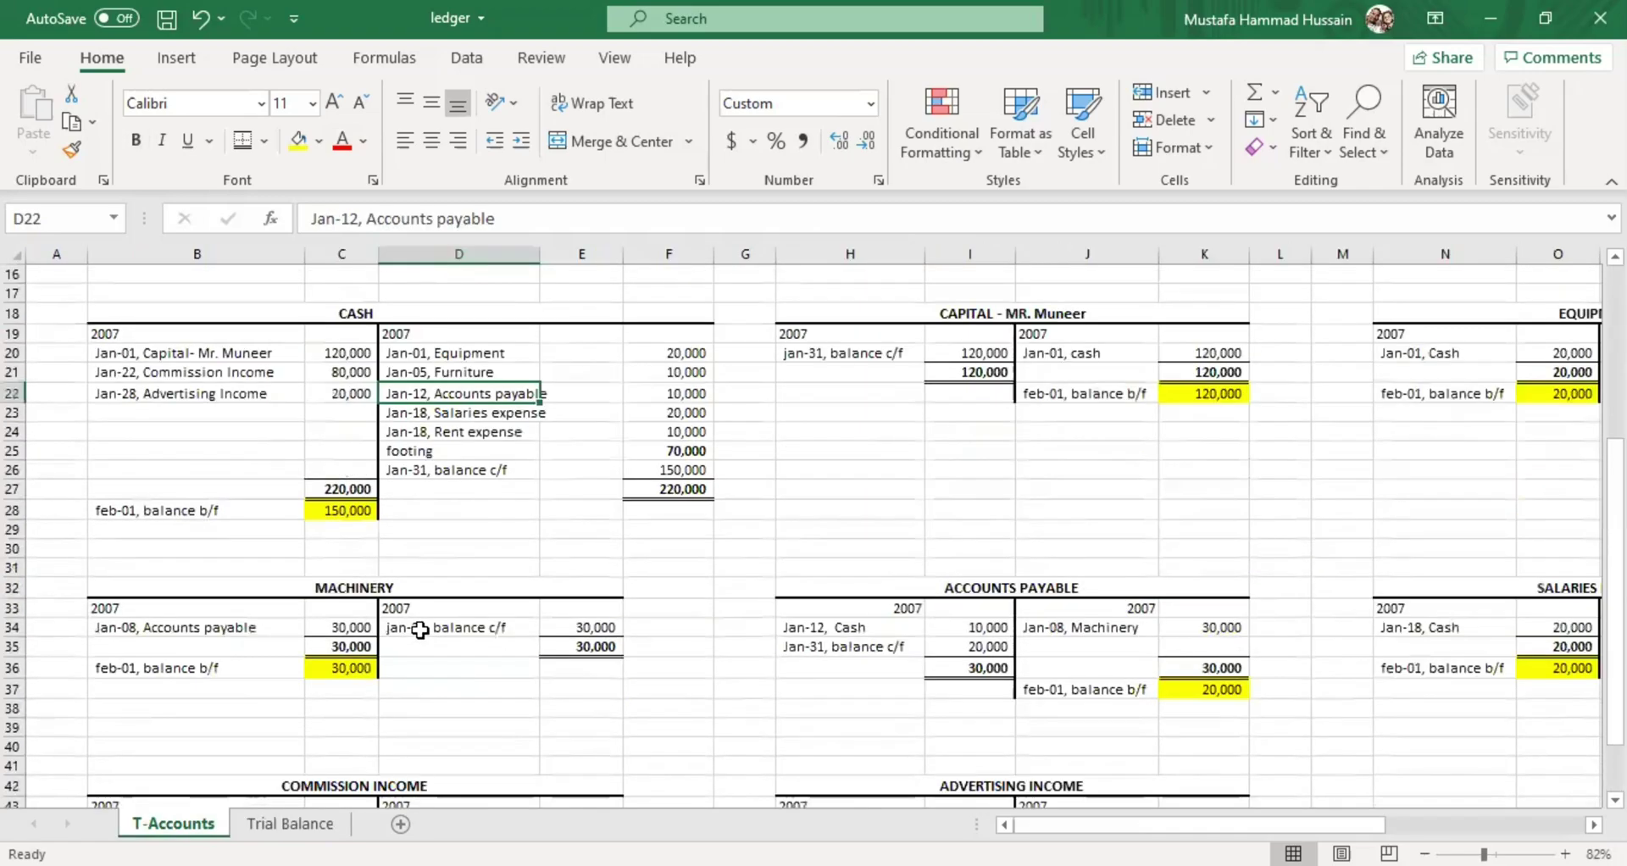